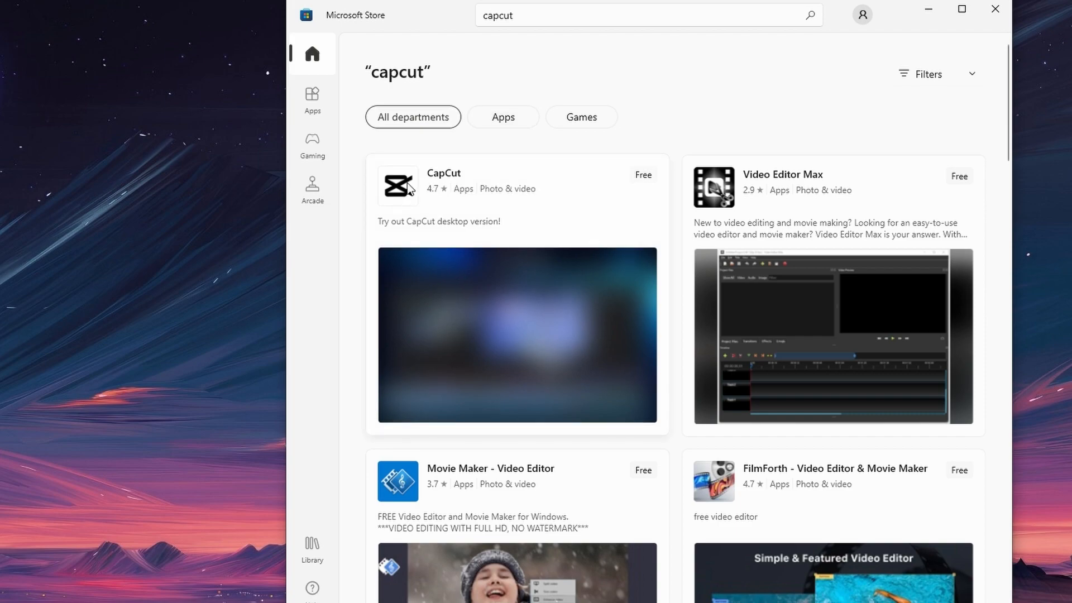
Step: View CapCut's product page in the Microsoft Store, and close the store
left_click(407, 183)
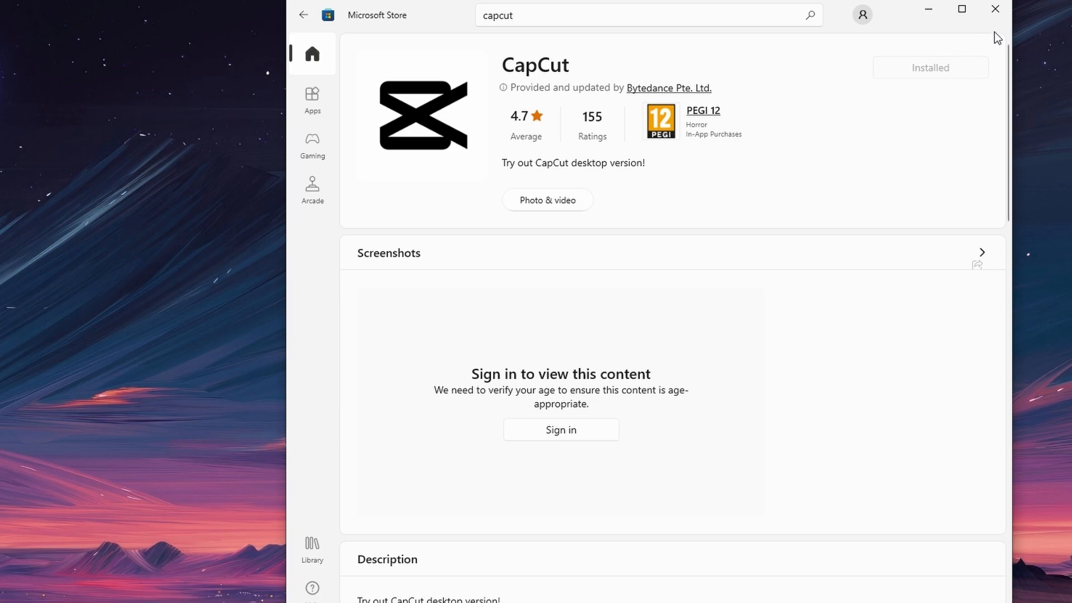
left_click(996, 10)
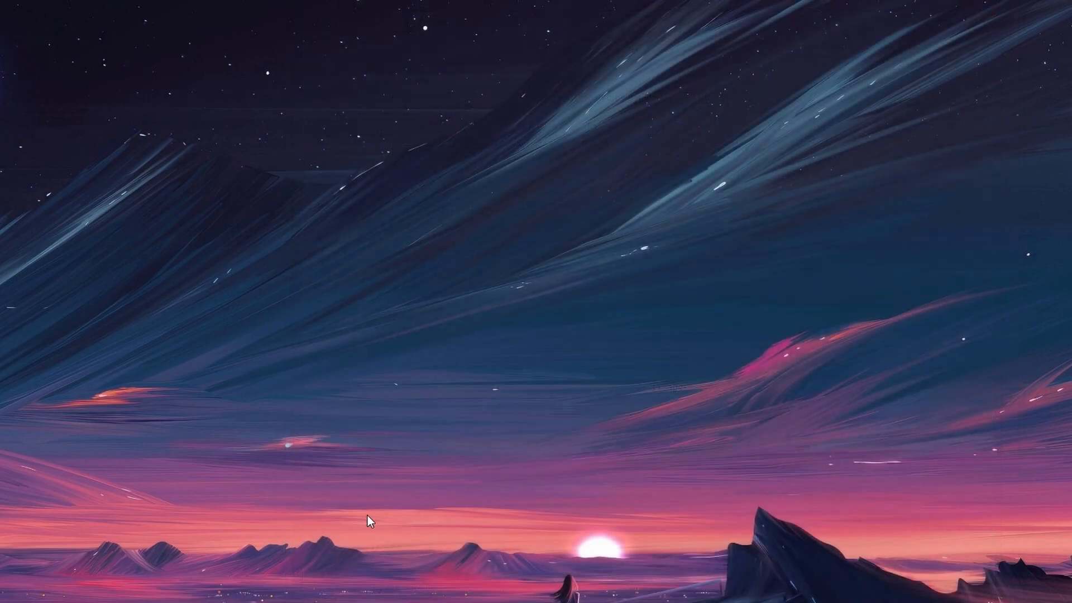
Step: Find the CapCut desktop app through the system search and launch it
key("super")
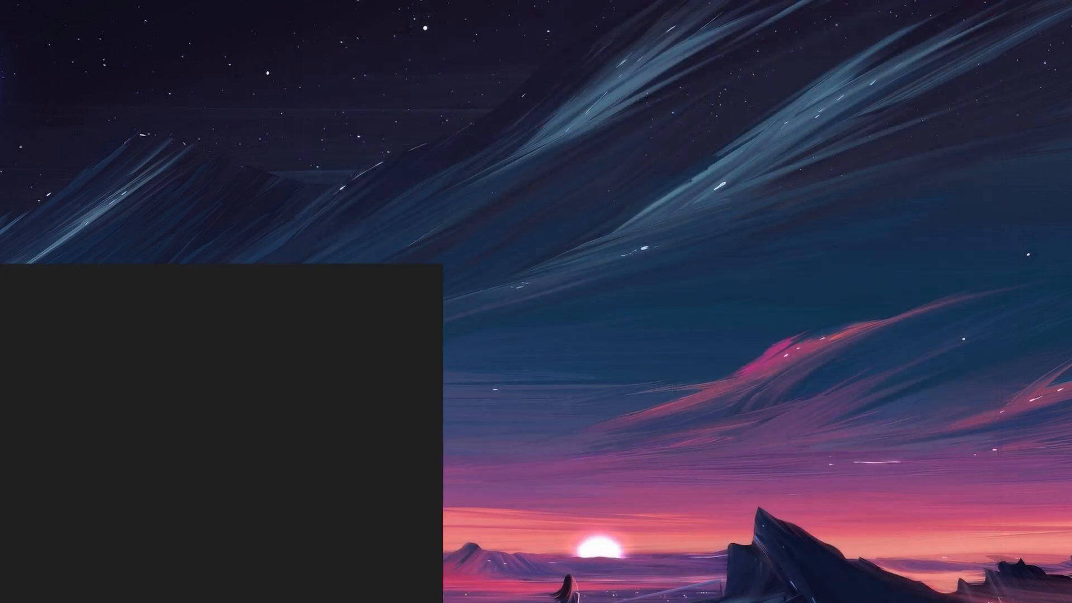
type("CAPCU")
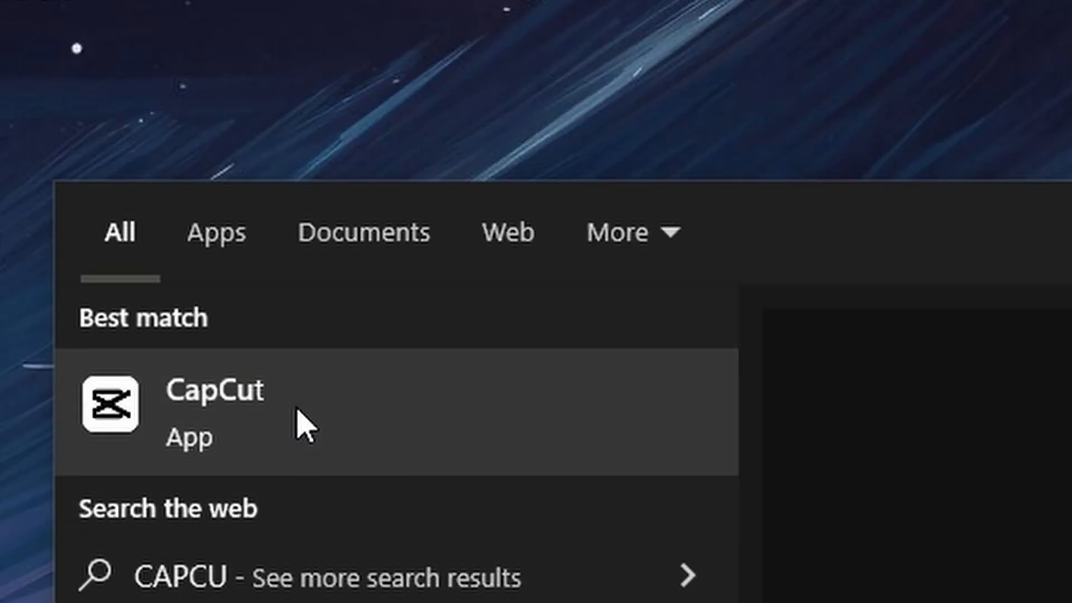
left_click(300, 422)
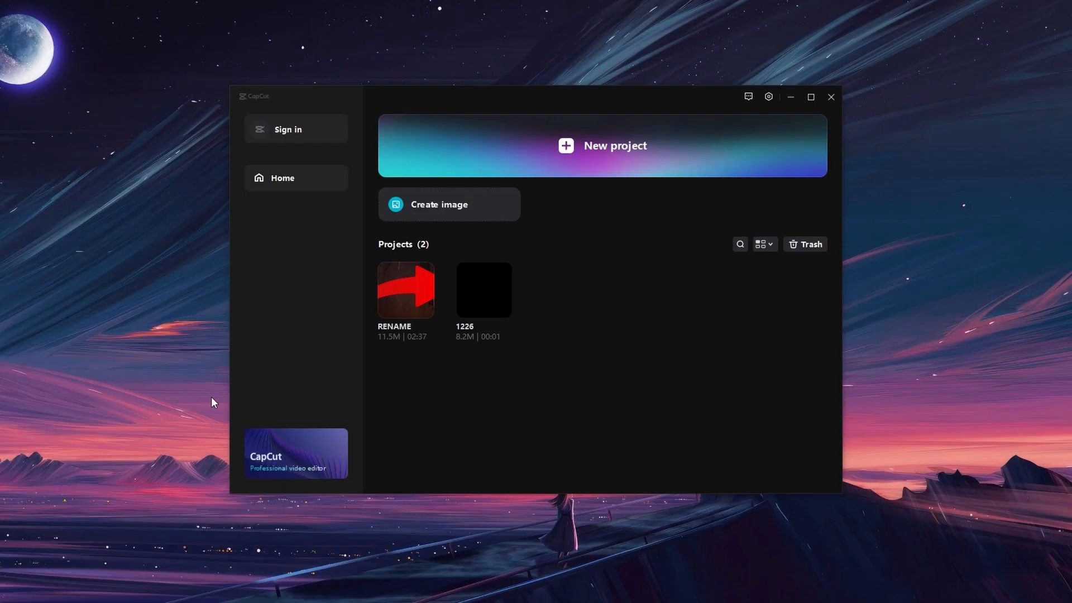
Step: Maximize the CapCut window and open the project named RENAME
left_click(811, 96)
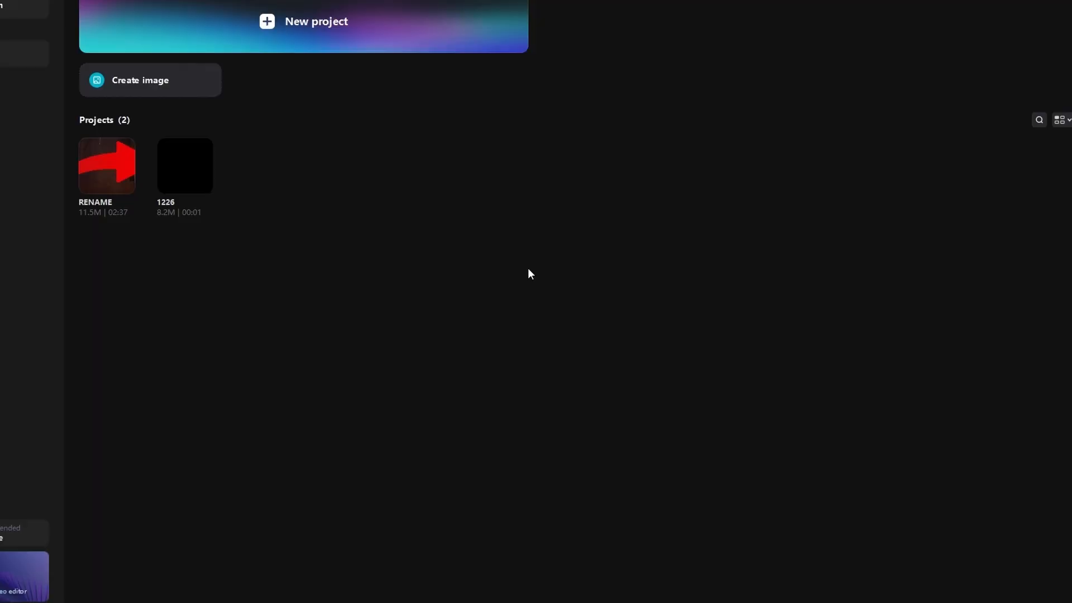
left_click(314, 22)
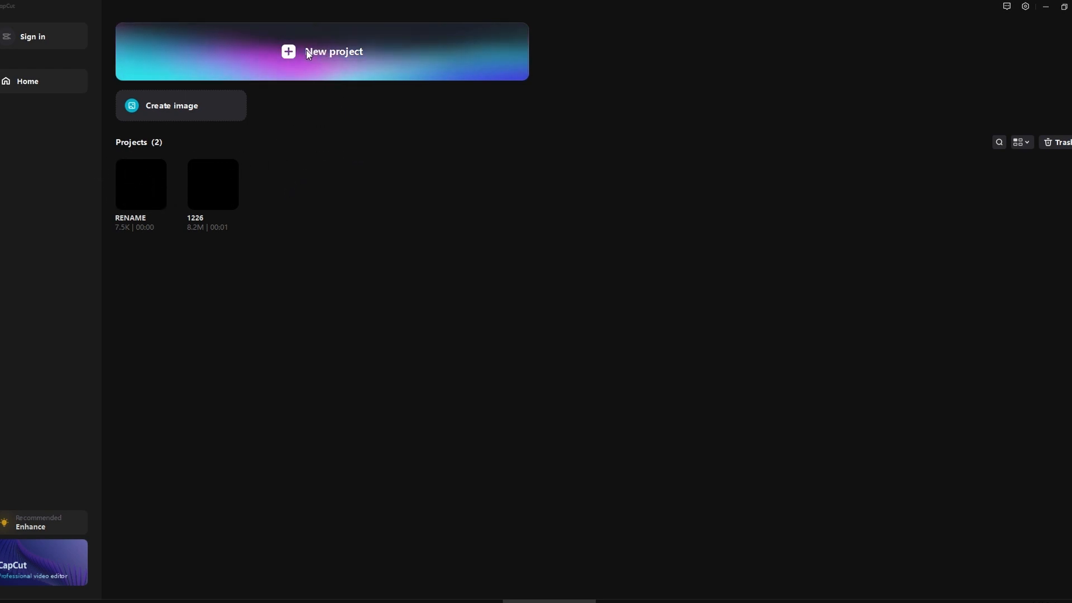
left_click(140, 202)
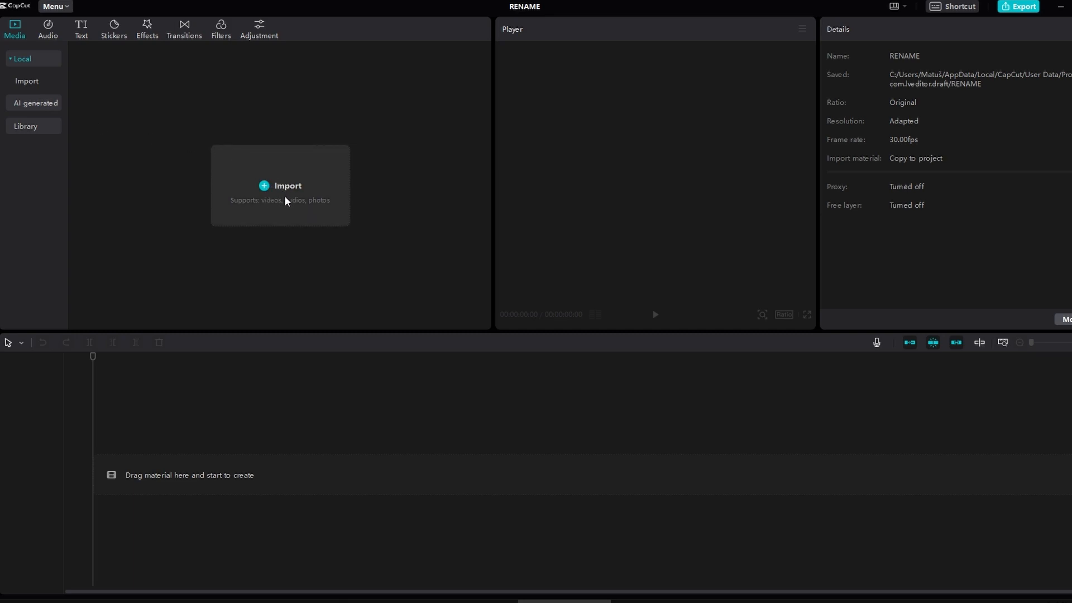
Step: Import Arrow_png_image, SNG2 and pexels_videos_4721 (1080p) from the desktop's New folder into the project
left_click(265, 193)
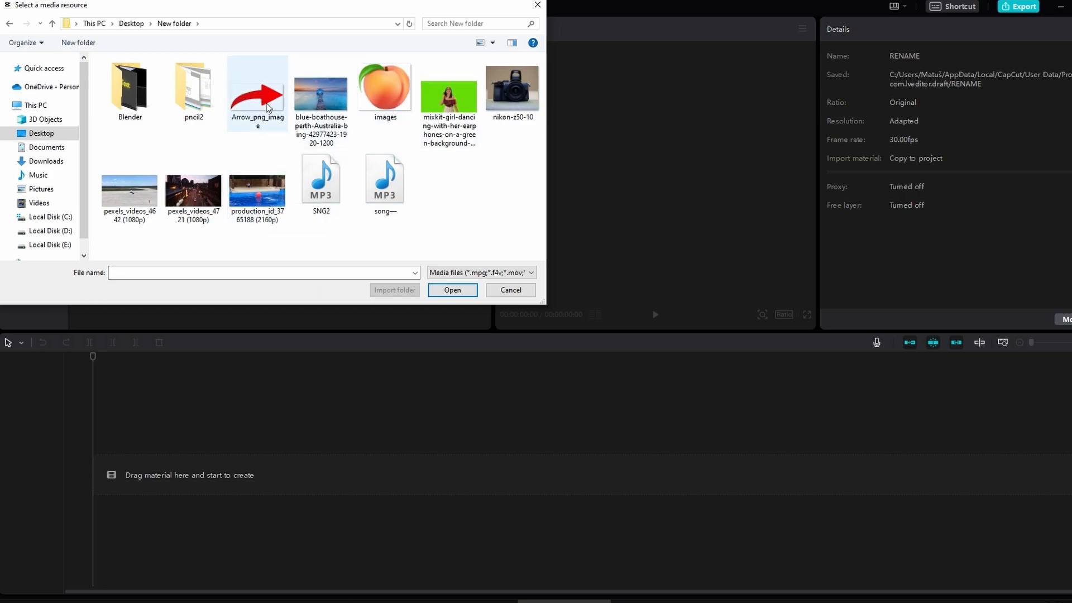
left_click(271, 110)
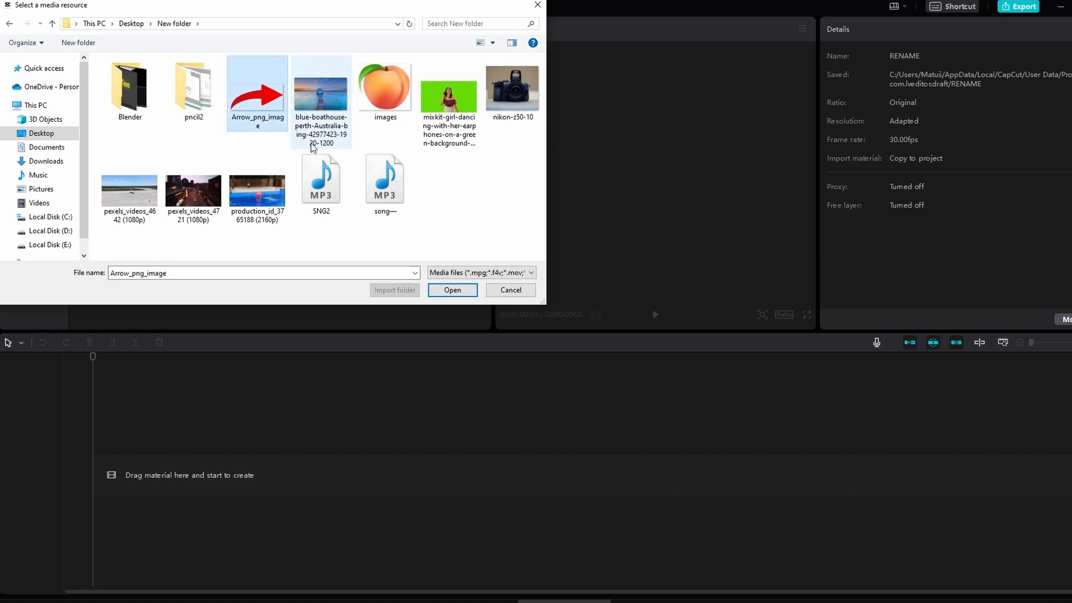
left_click(325, 179, "ctrl")
left_click(198, 205, "ctrl")
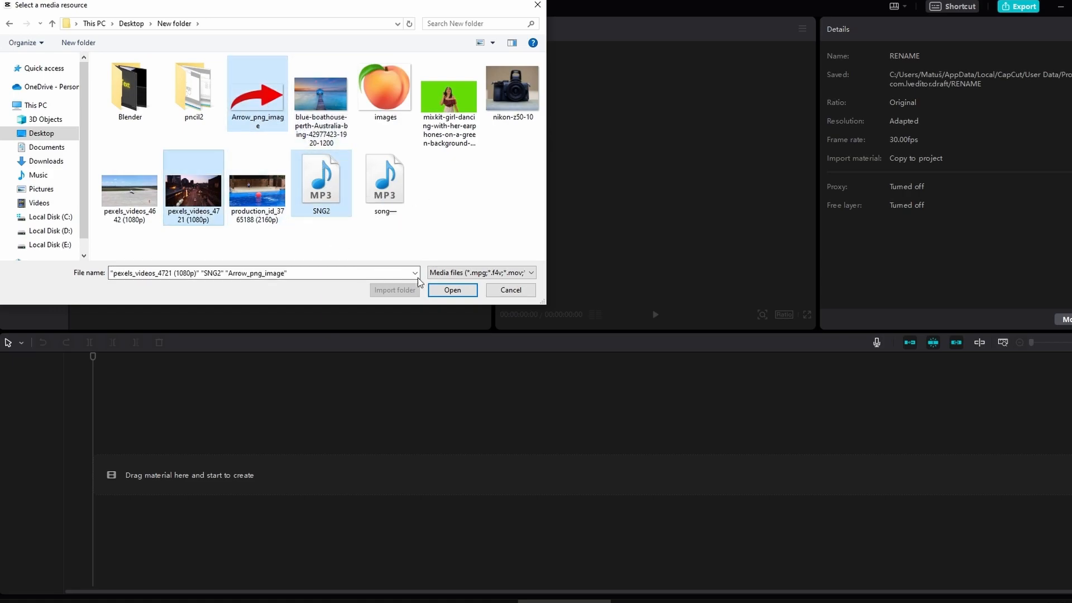
left_click(453, 291)
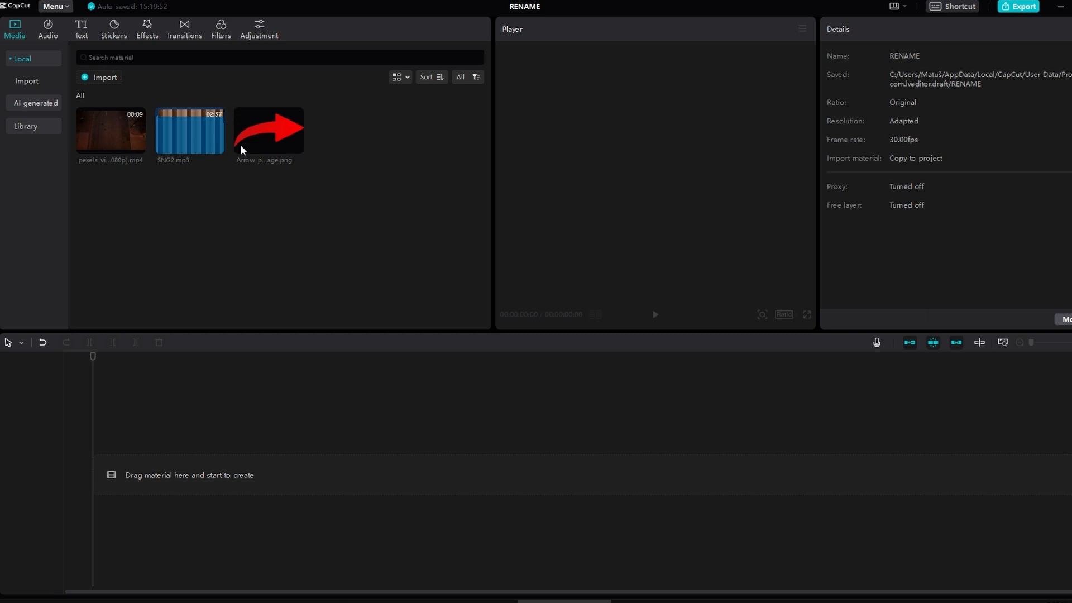
Step: Add the street video to the timeline, with the arrow image above it and the SNG2 audio below it
mouse_move(125, 135)
left_click(137, 146)
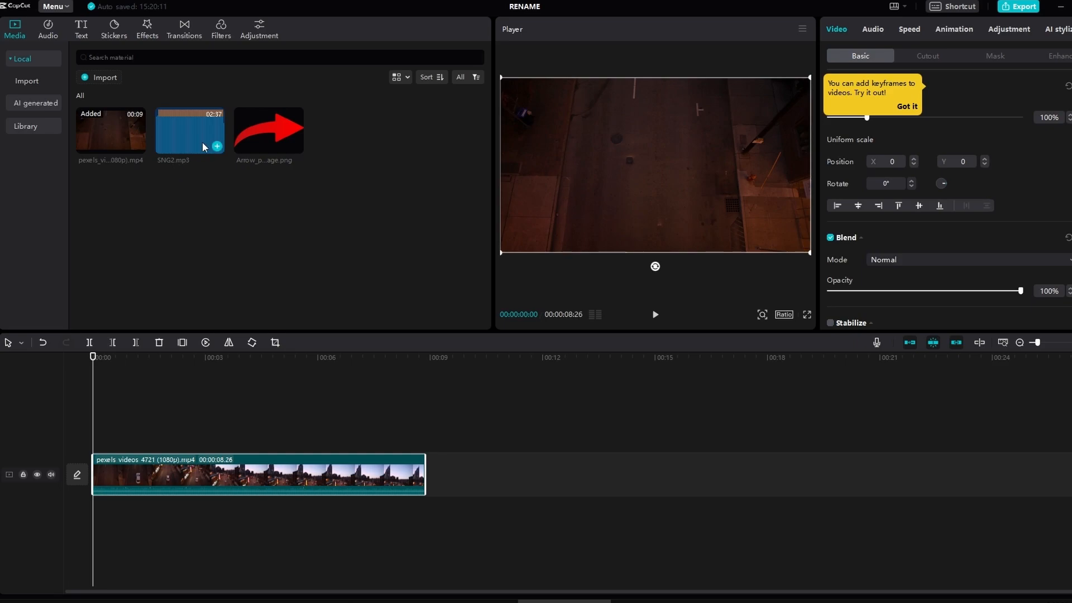
left_click_drag(266, 130, 271, 168)
left_click_drag(258, 231, 96, 428)
left_click_drag(185, 150, 94, 514)
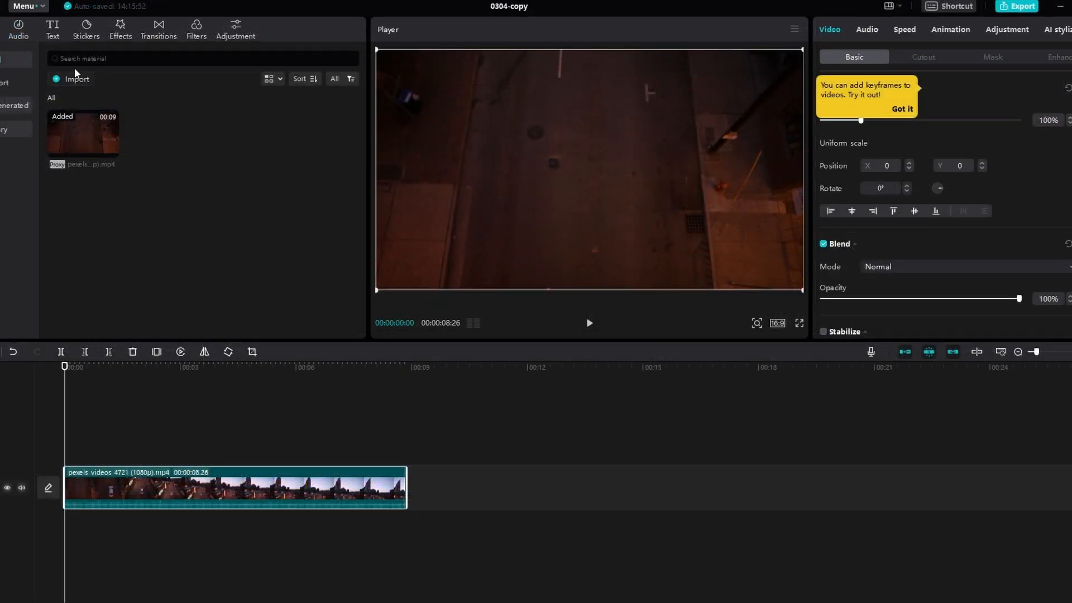
Step: Import capcut-logo-transparent from the desktop and place it on a track above the video at the timeline's start
left_click(71, 81)
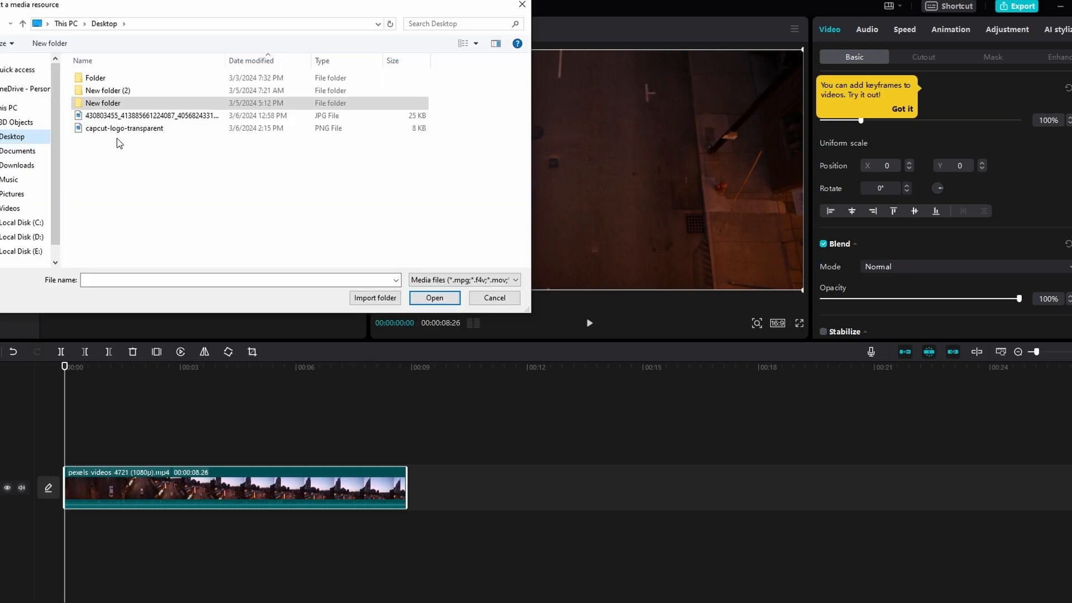
left_click(123, 129)
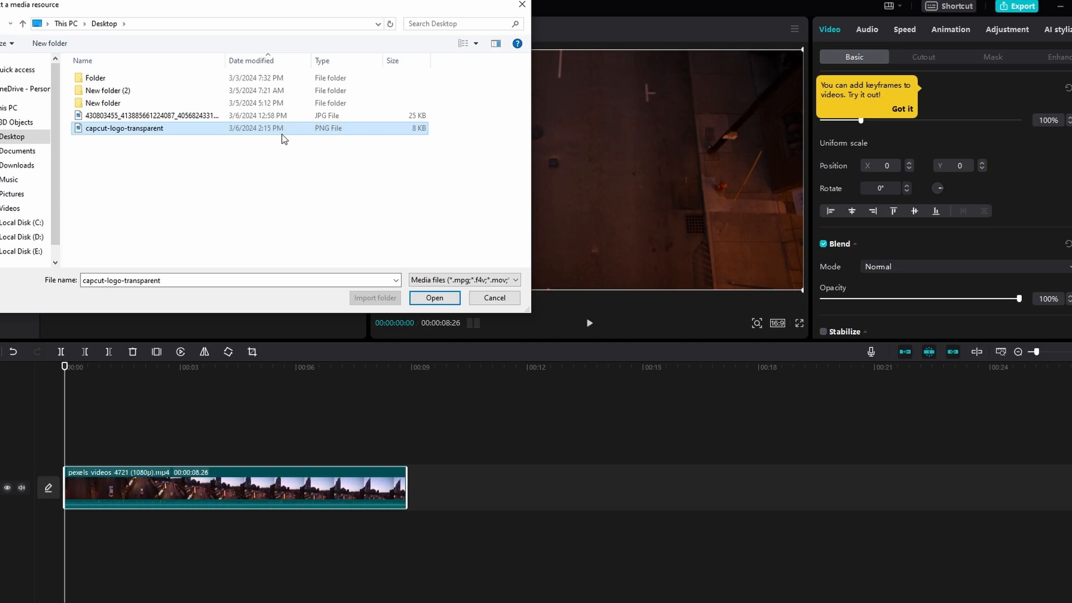
left_click(436, 298)
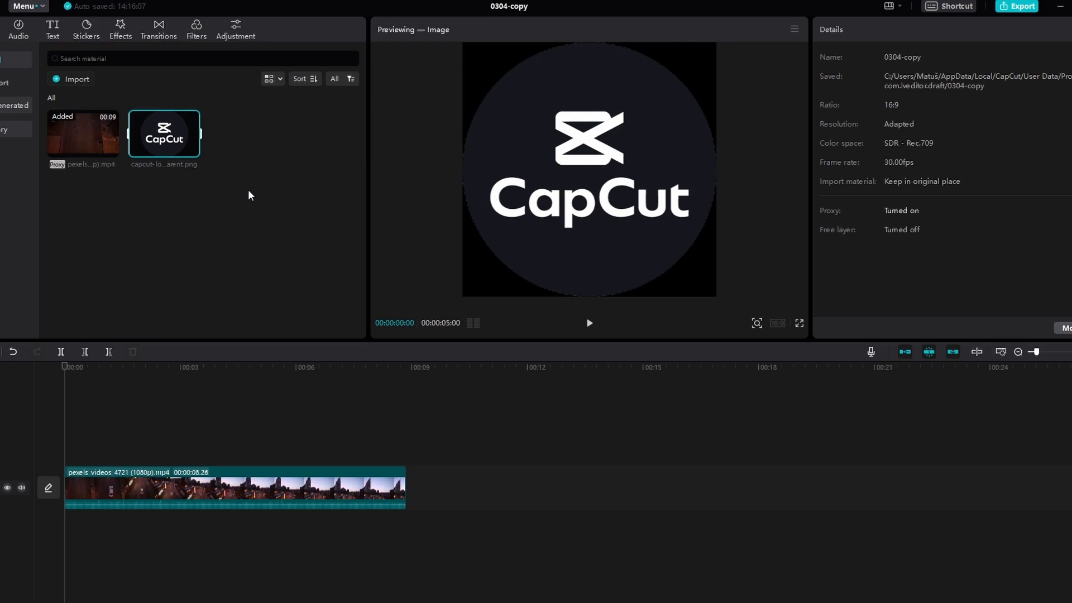
left_click(192, 150)
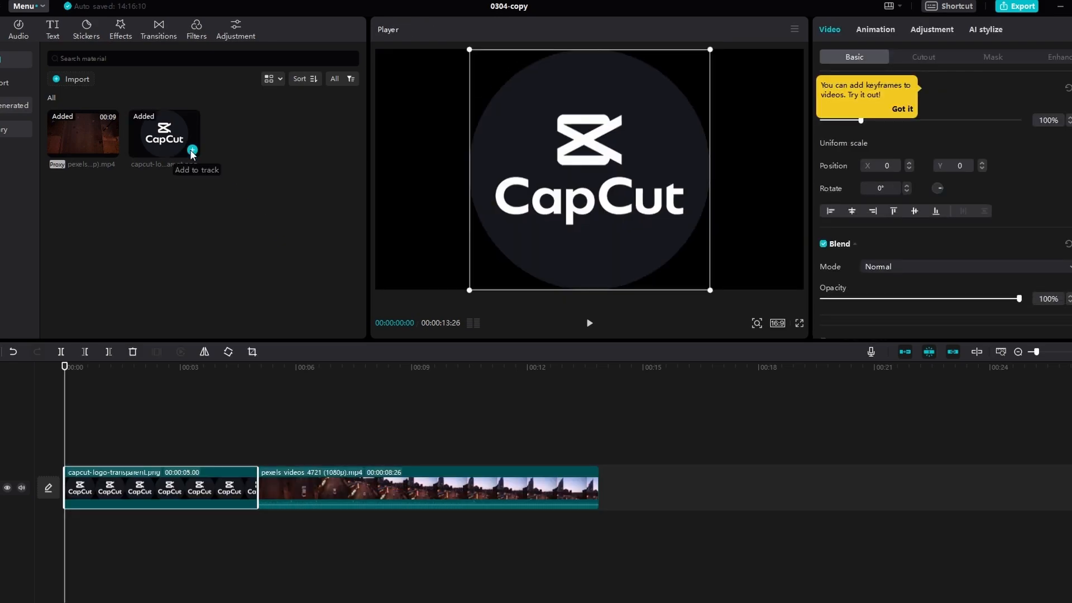
left_click_drag(188, 494, 186, 450)
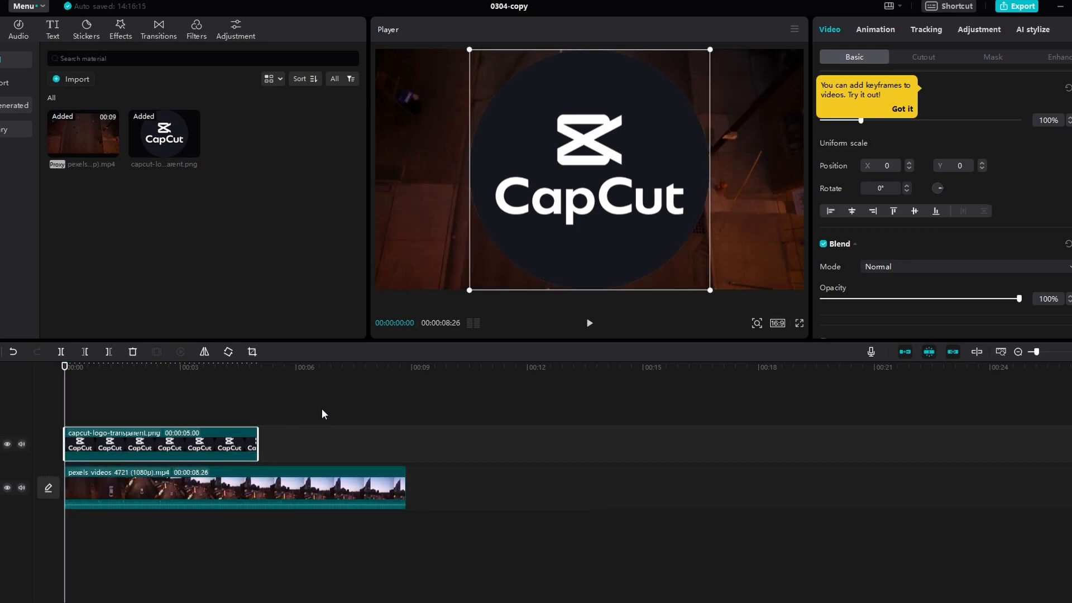
Step: Extend the logo clip to the video's end, scale it to 25% and place it in the frame's lower-right corner
left_click_drag(258, 441, 406, 440)
left_click_drag(708, 292, 757, 265)
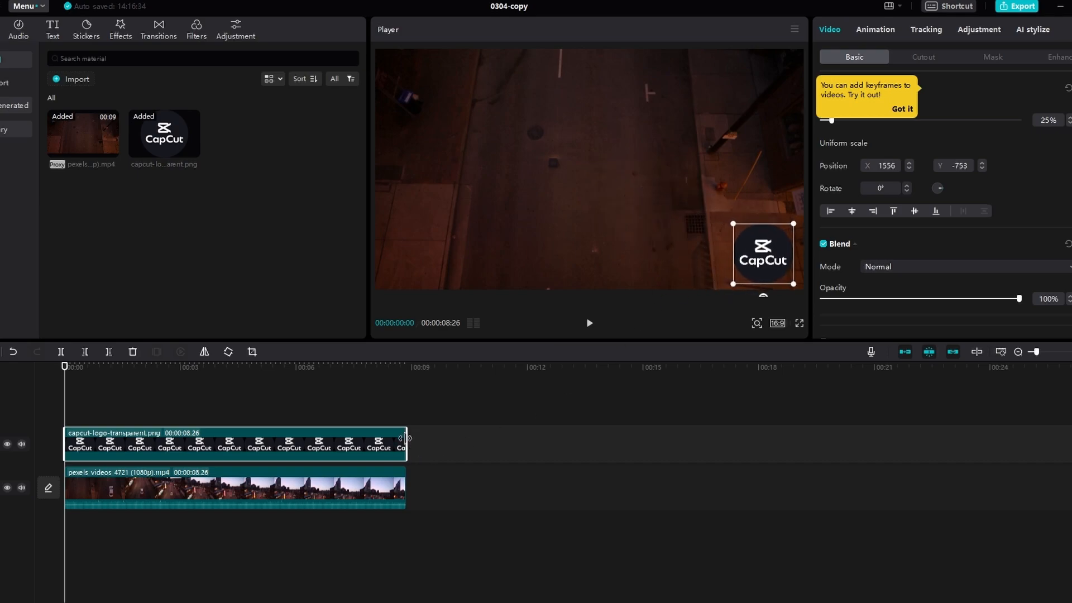
mouse_move(407, 441)
left_mouse_down()
mouse_move(378, 441)
mouse_move(402, 444)
left_mouse_up()
Step: Play the video with its logo overlay from the start, and mute the video track
left_click(72, 410)
key("space")
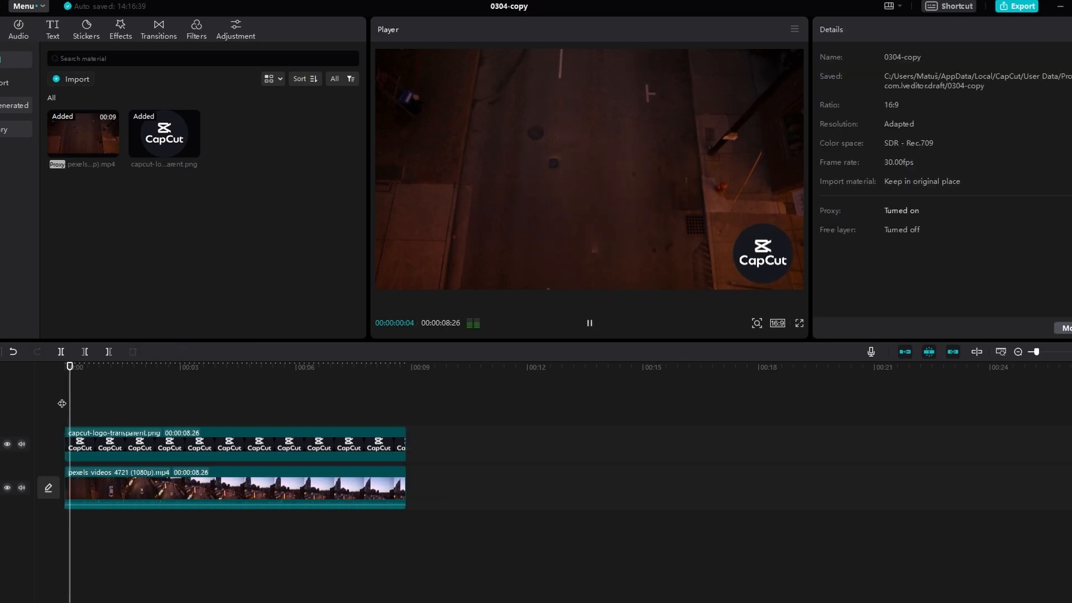
left_click(21, 488)
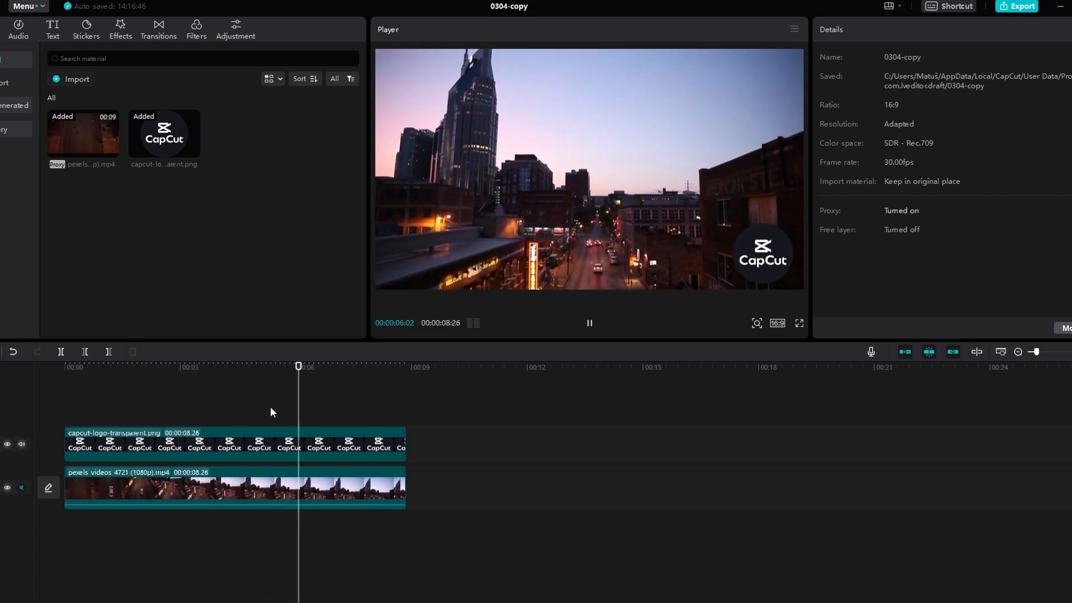
key("space")
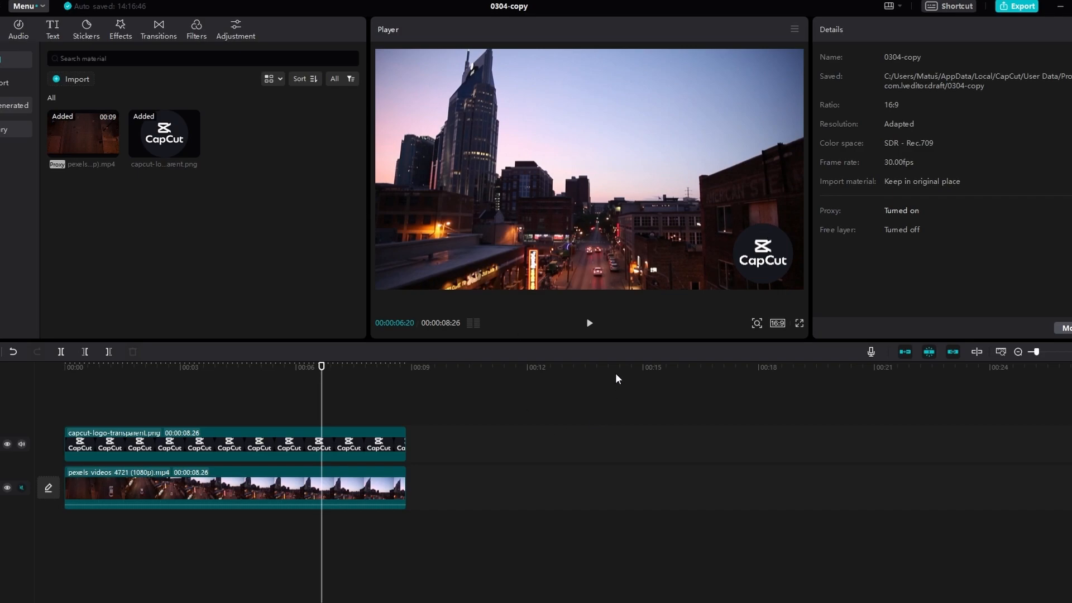
left_click_drag(275, 367, 213, 419)
left_click(303, 450)
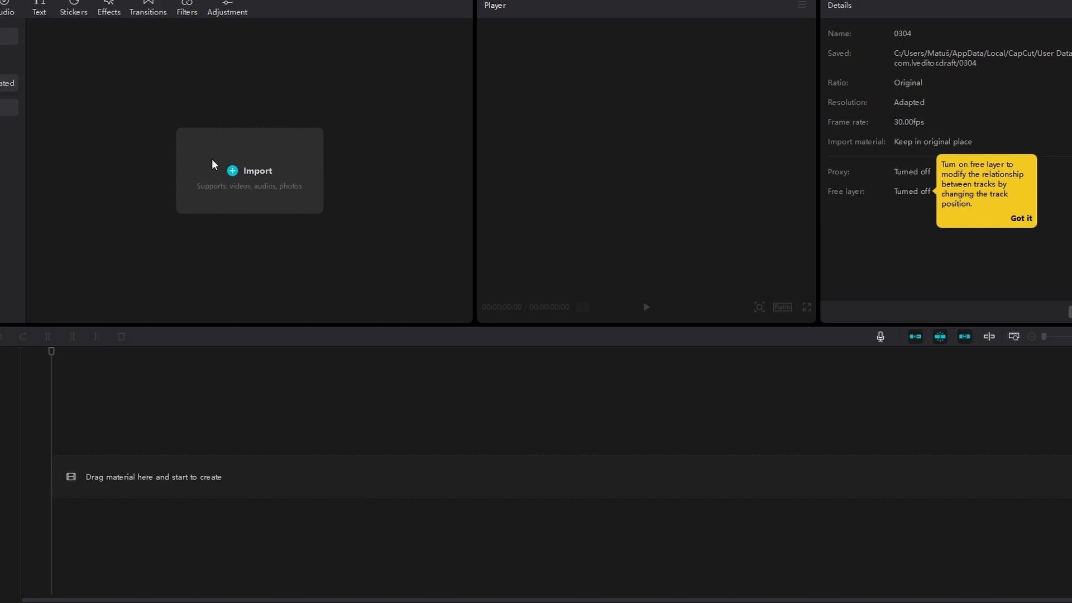
Step: Import the video pexels_videos_4721 (1080p) into the empty project 0304
left_click(213, 164)
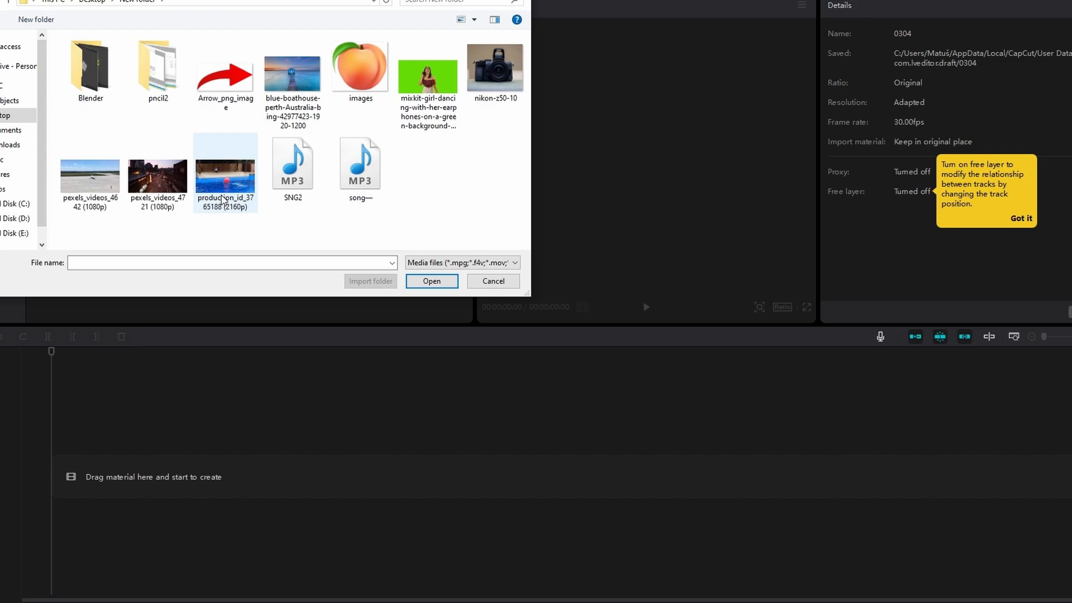
double_click(158, 175)
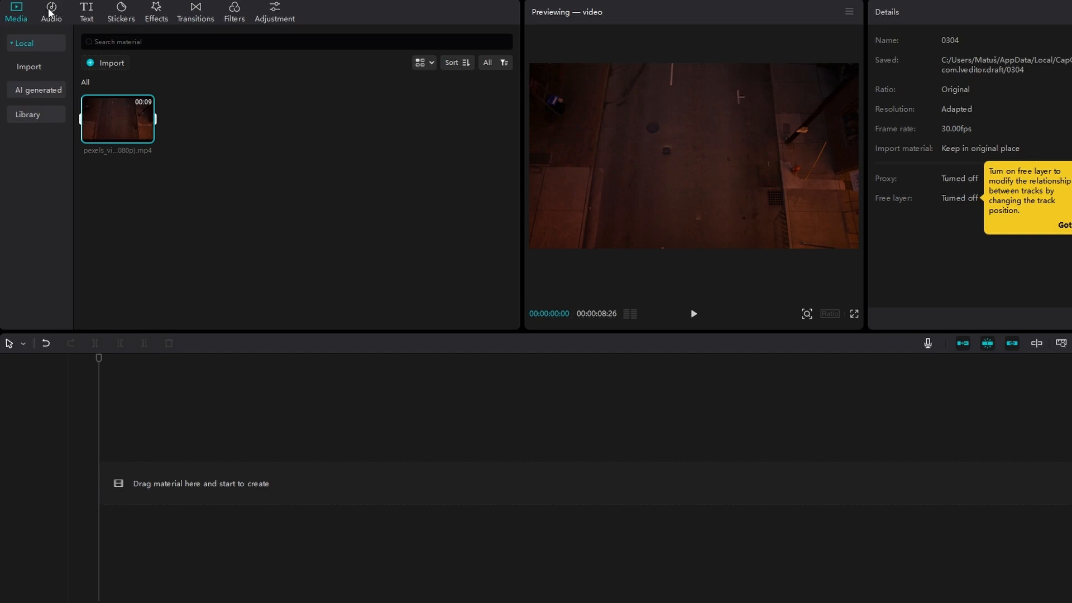
Step: Download the Happy New Year Voice & Sparkling Sound effect, add it to the timeline and shorten it to about 00:00:02:22
left_click(50, 12)
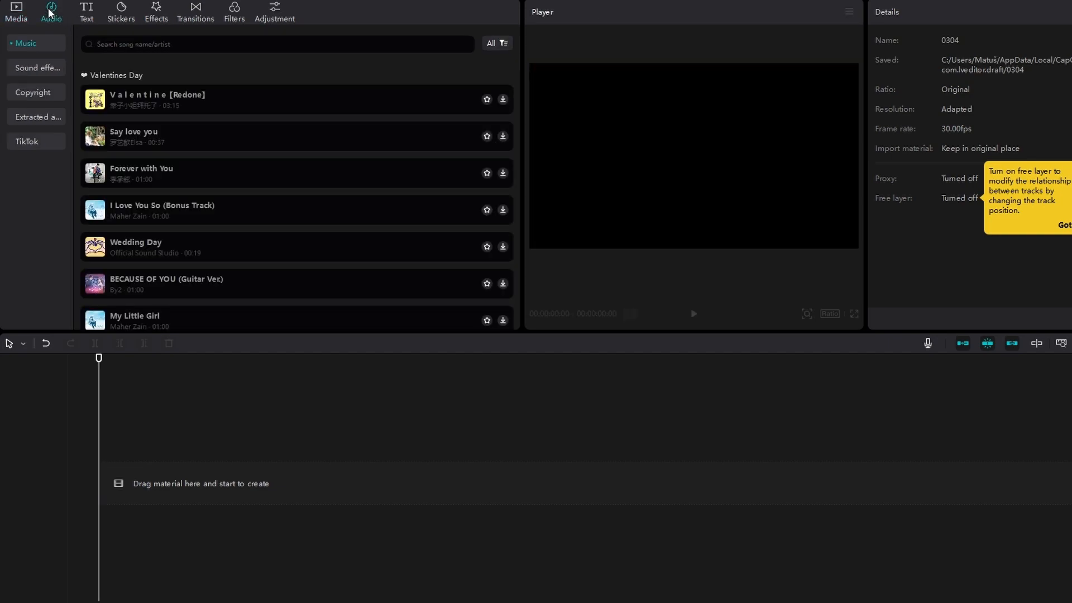
left_click(28, 68)
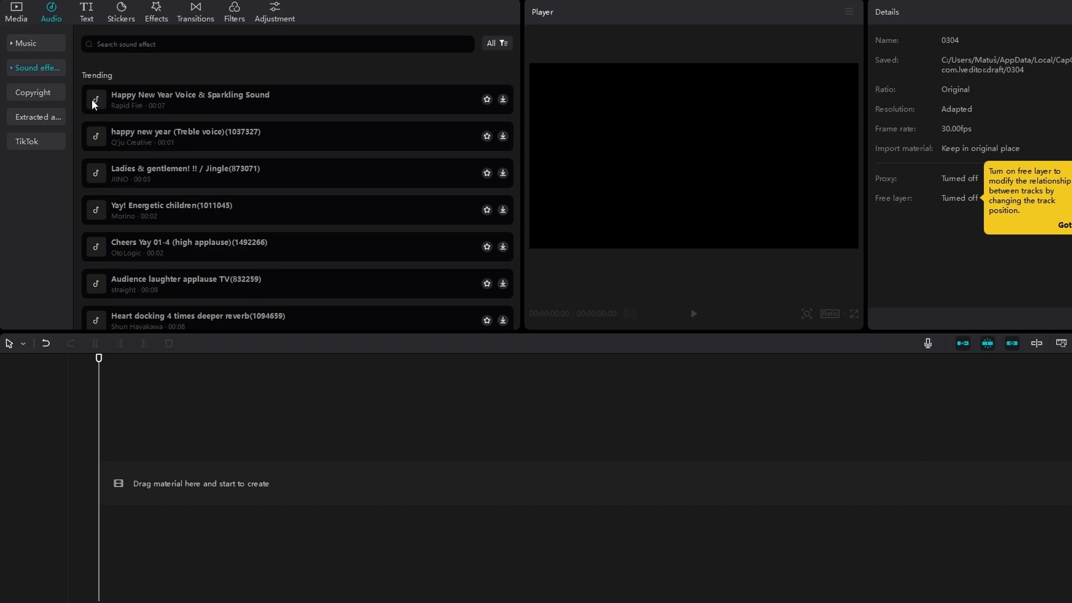
left_click(503, 100)
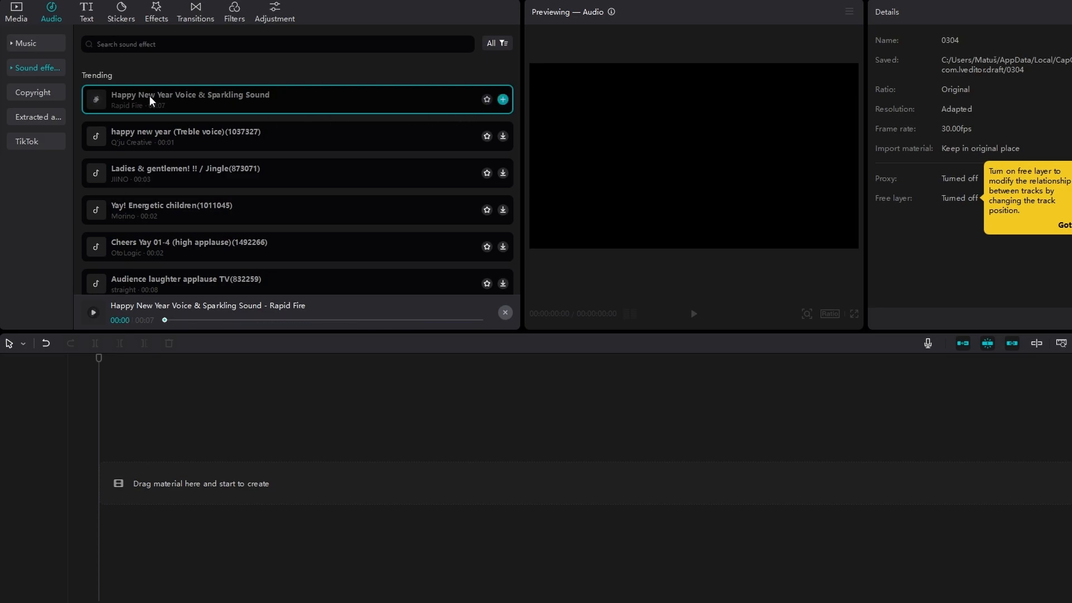
scroll(146, 101, "down", 1)
scroll(137, 102, "up", 1)
left_click_drag(132, 101, 116, 478)
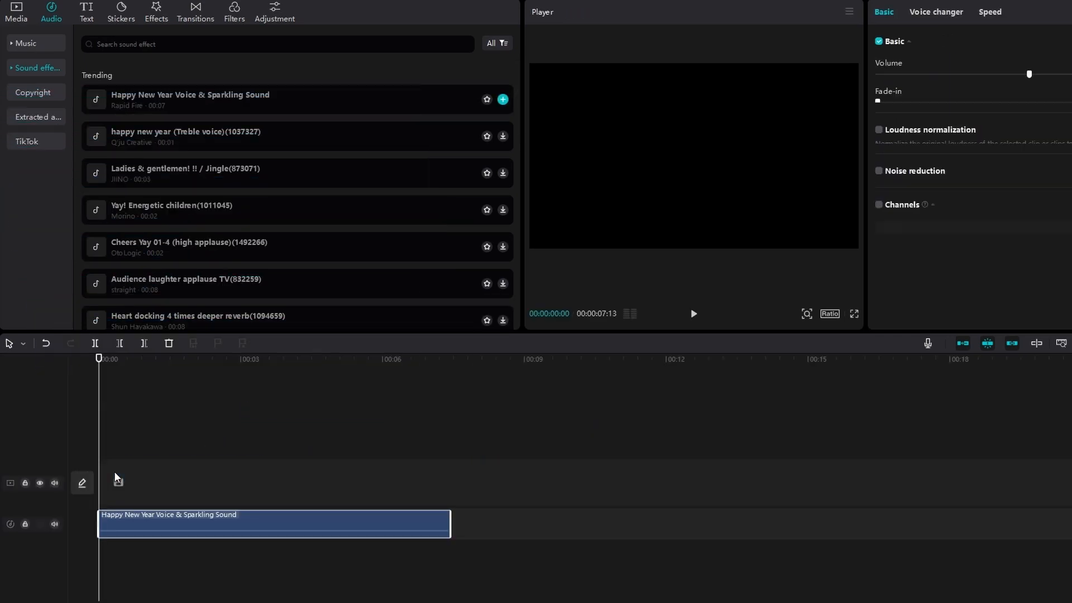
left_click_drag(423, 518, 229, 518)
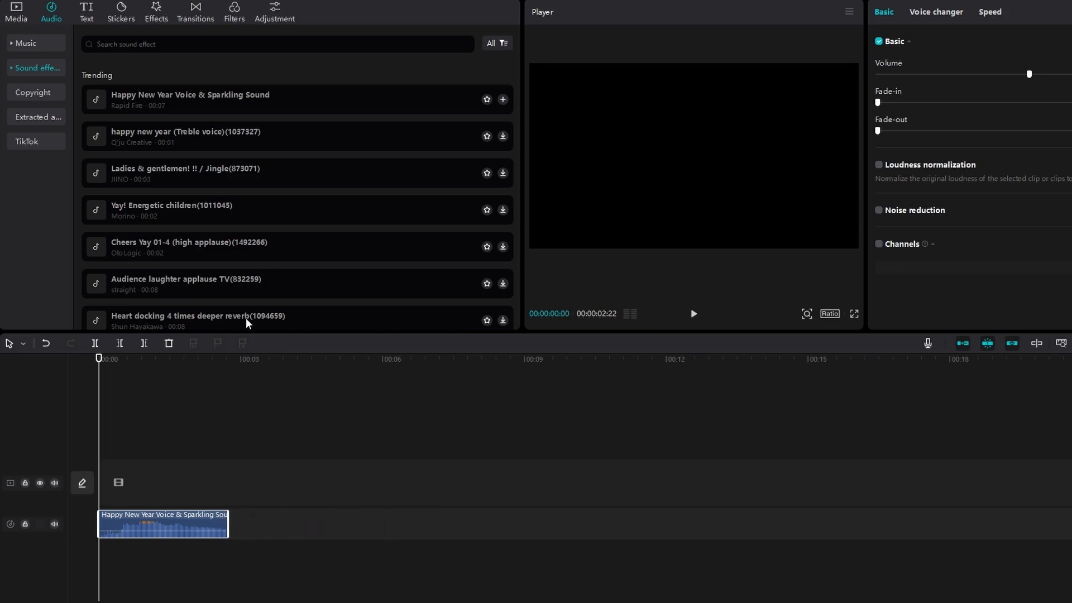
Step: Add a second library sound effect on its own audio track at the timeline's start, and play the result
scroll(249, 300, "down", 3)
left_click_drag(288, 268, 171, 260)
left_click_drag(289, 267, 242, 522)
left_click_drag(235, 506, 105, 514)
key("space")
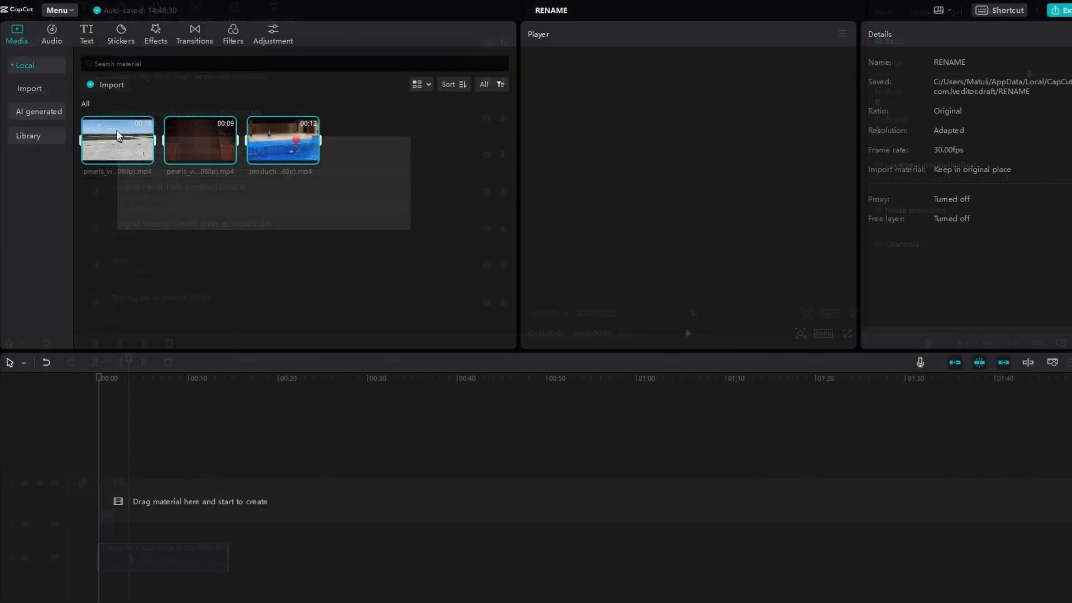
Step: Add the three selected videos to the timeline in sequence and put the playhead at 00:00:23:05
left_click_drag(117, 140, 128, 511)
left_click(306, 540)
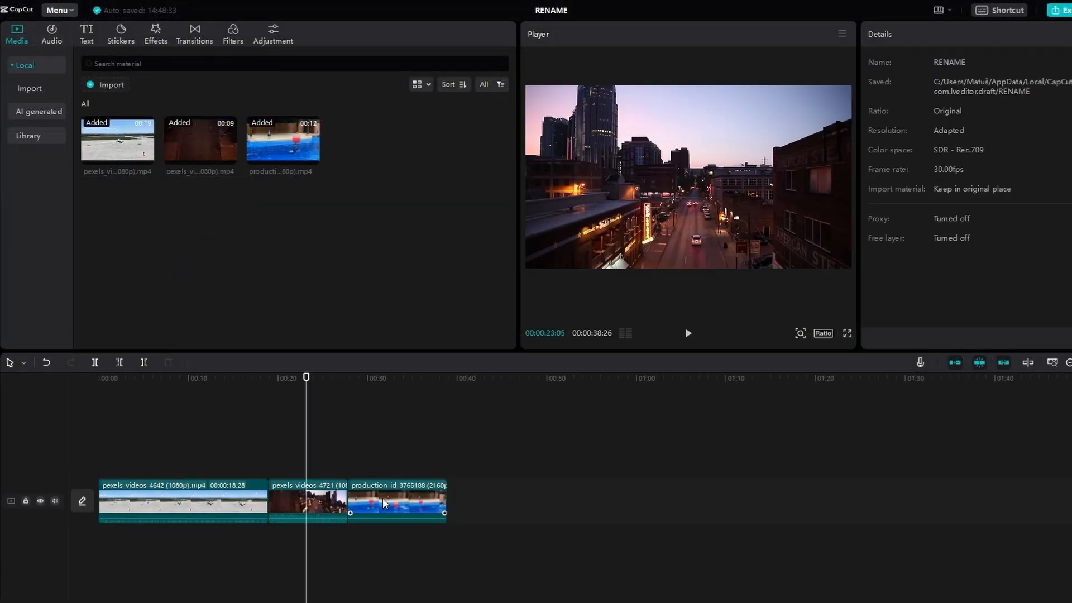
Step: Browse the transition library's categories, including Trending, Overlay, Camera, Blur, Glitch, Mask and Slide
left_click(196, 29)
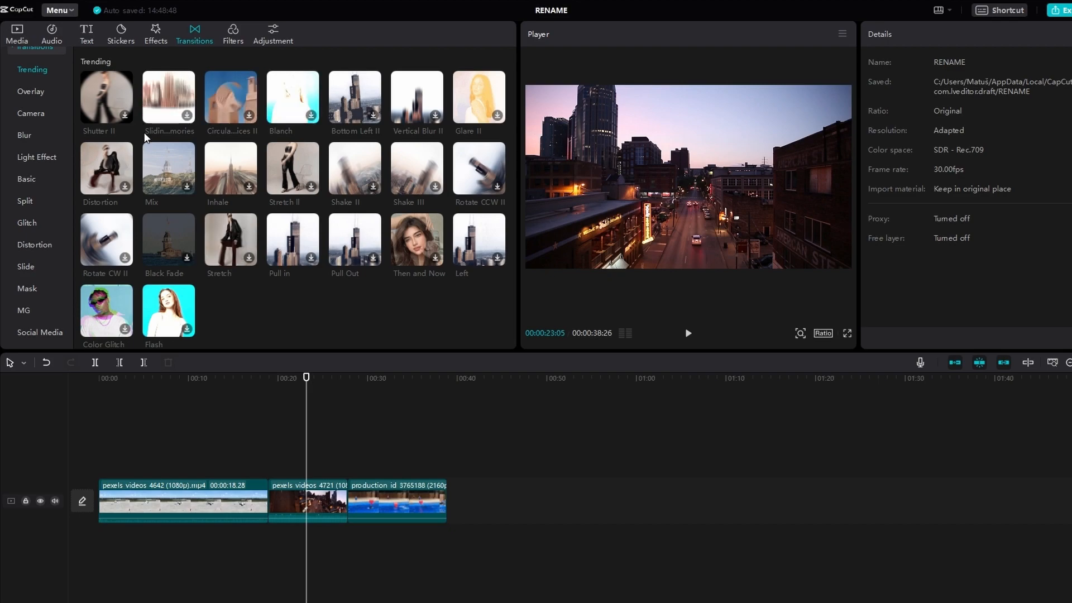
left_click(34, 90)
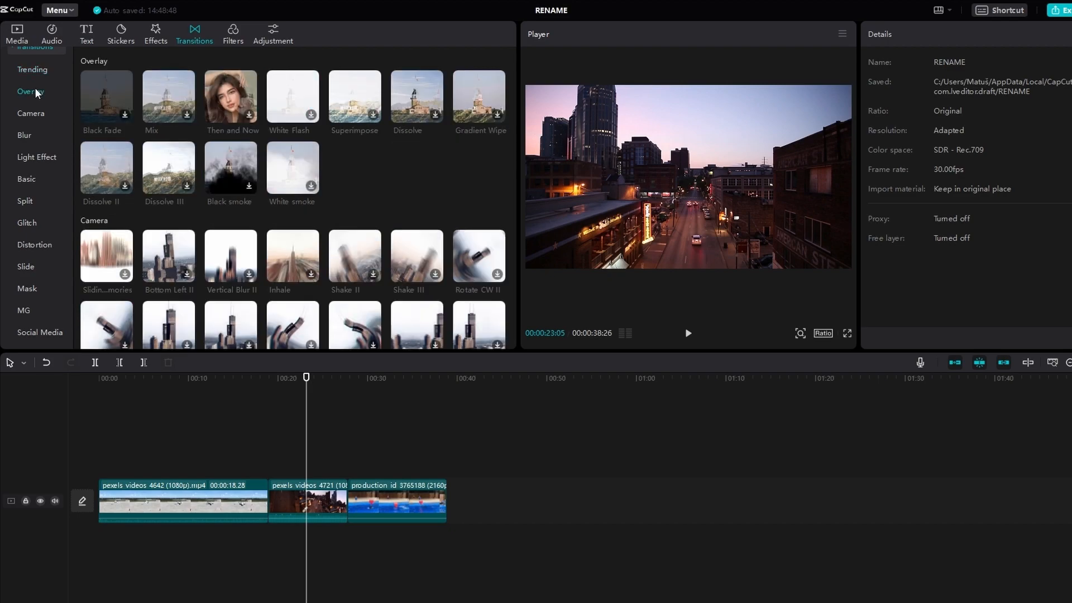
left_click(33, 112)
left_click(26, 135)
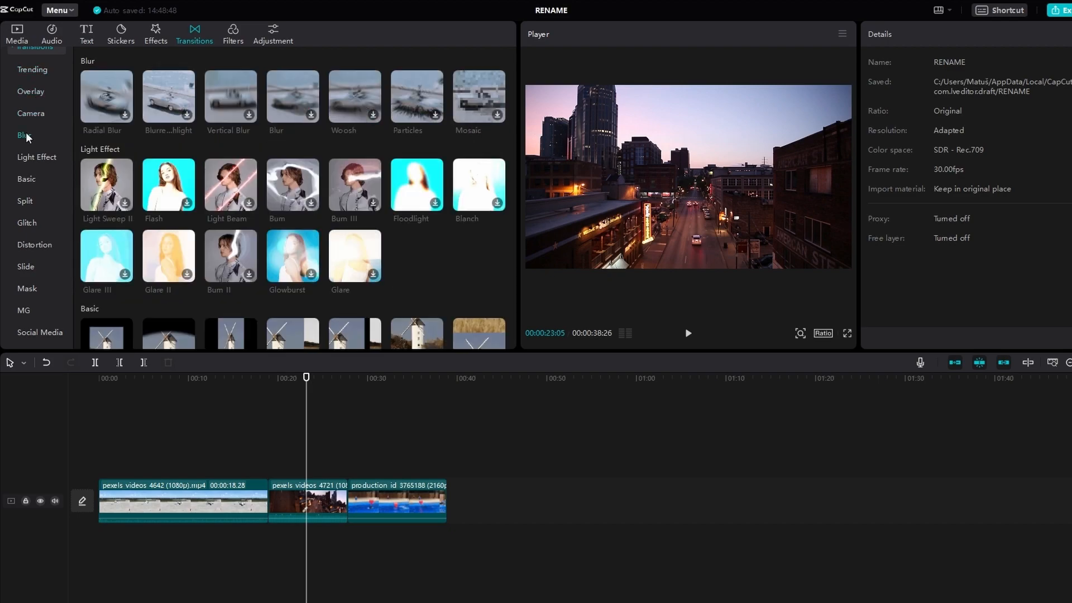
left_click(27, 223)
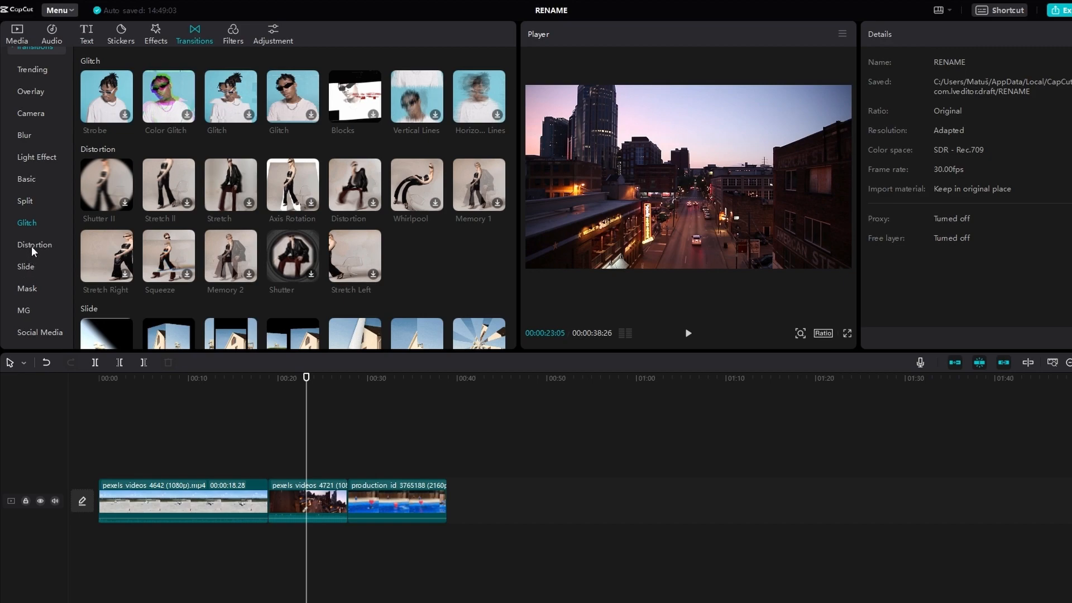
left_click(28, 109)
left_click(23, 139)
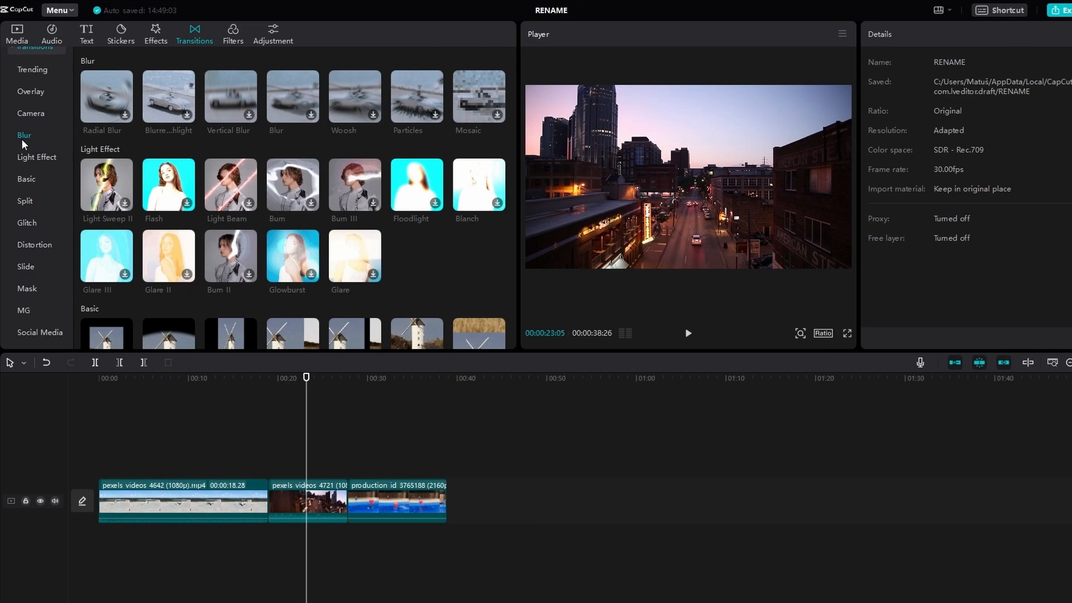
left_click(26, 289)
left_click(32, 267)
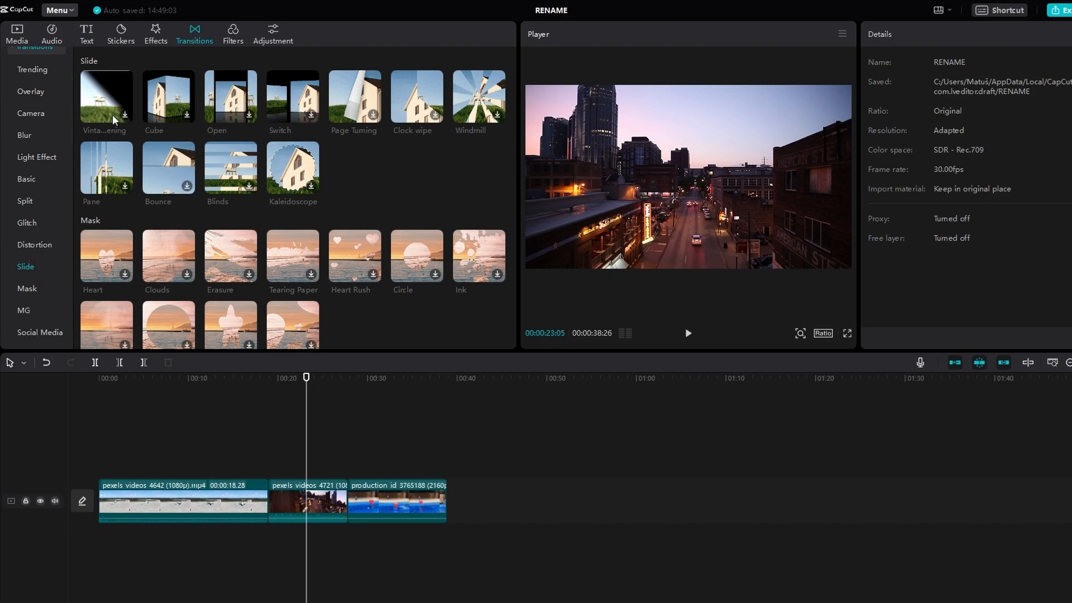
Step: Add the Vintage Screening transition between the first and second clips and lengthen its duration
left_click(103, 102)
mouse_move(104, 102)
left_mouse_down()
mouse_move(117, 107)
mouse_move(169, 211)
mouse_move(269, 504)
left_mouse_up()
left_click_drag(267, 468, 268, 470)
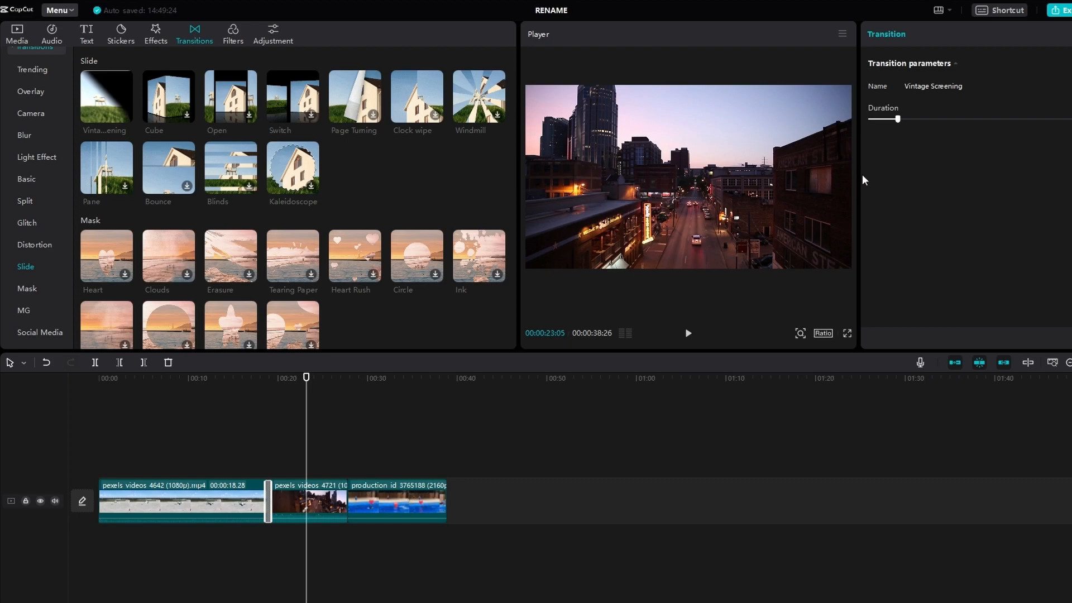
left_click_drag(899, 120, 912, 120)
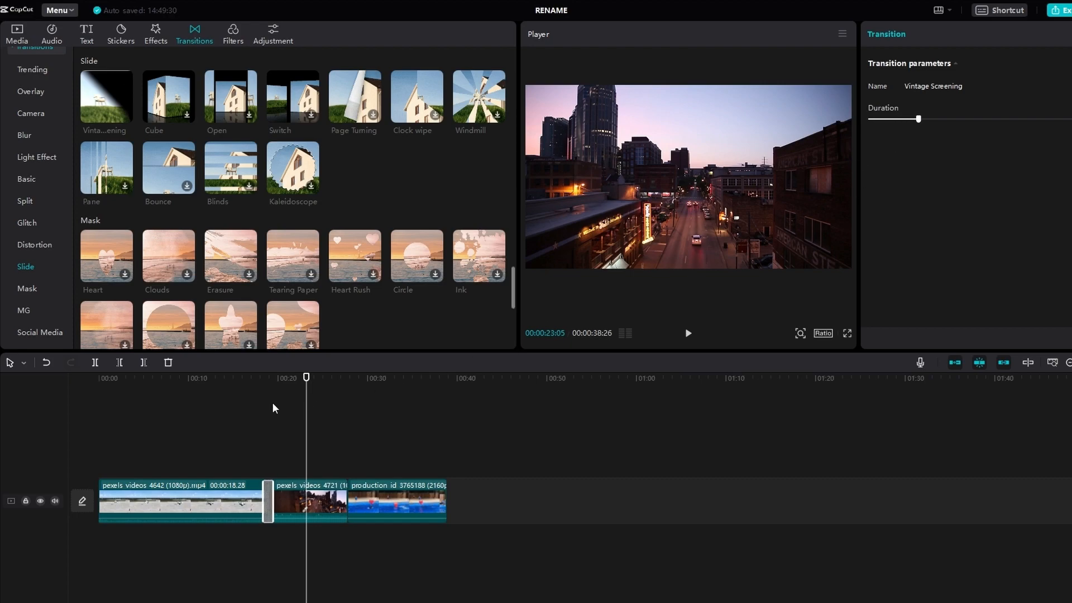
Step: Play the Vintage Screening transition from just before the cut, and delete it
left_click(259, 395)
key("space")
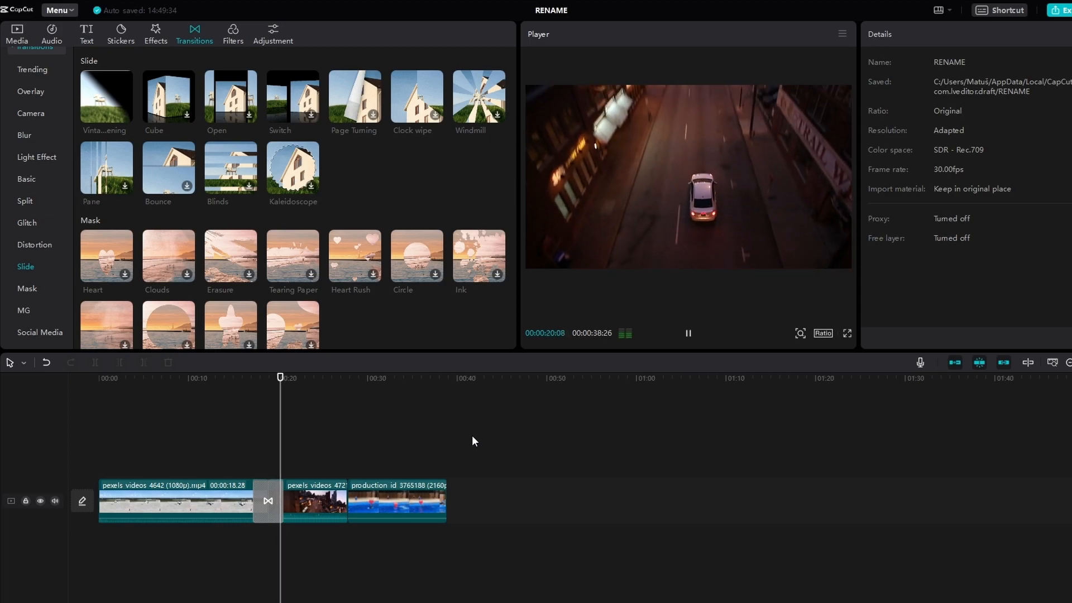
key("space")
left_click(266, 505)
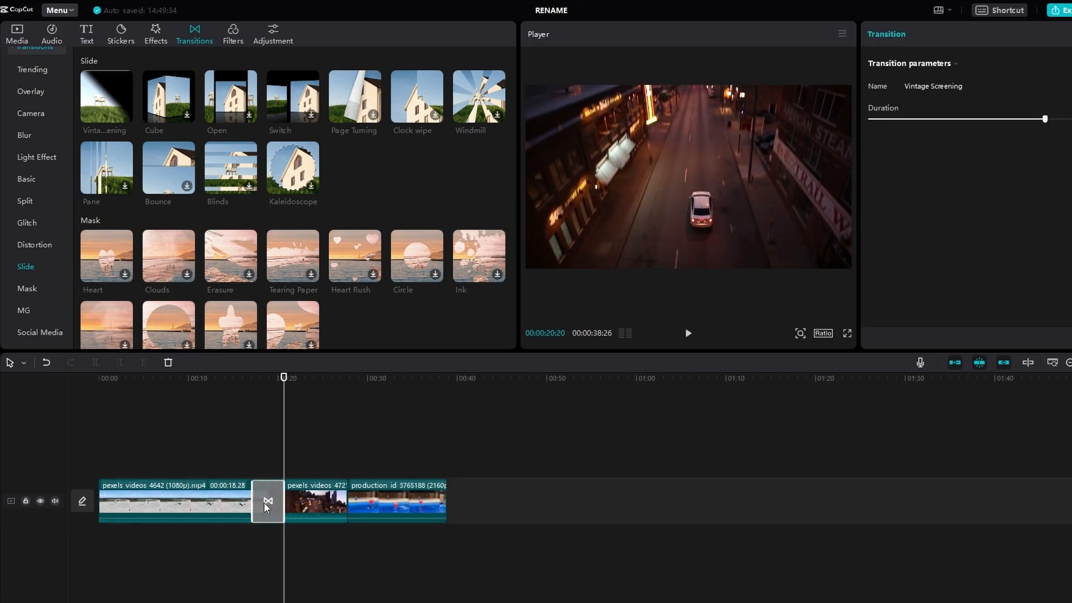
key("Delete")
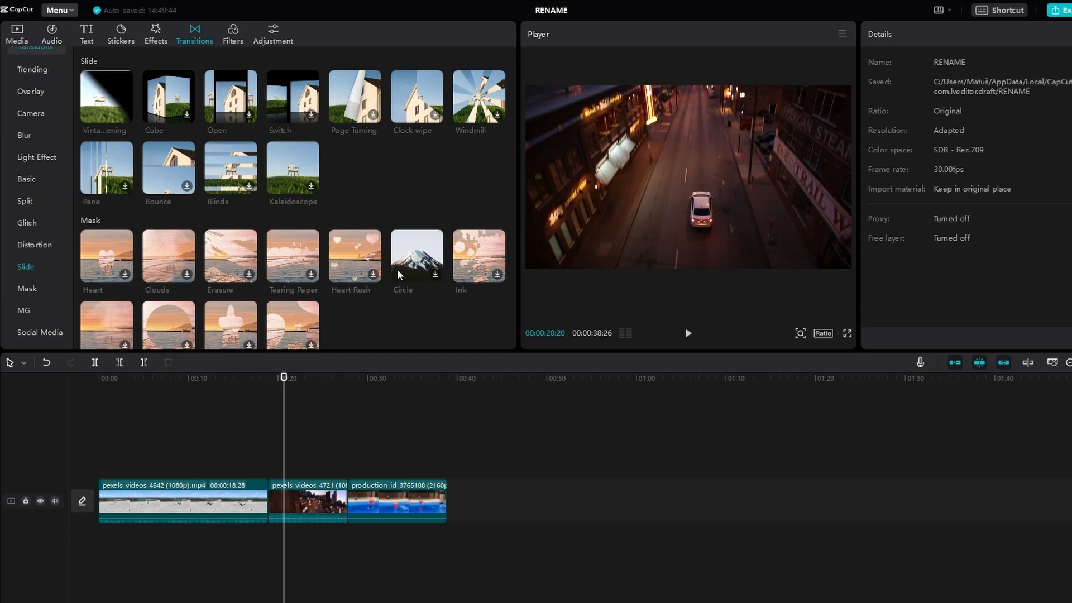
Step: Add the Flame transition between the first and second clips and play it from just before the cut
scroll(335, 260, "down", 3)
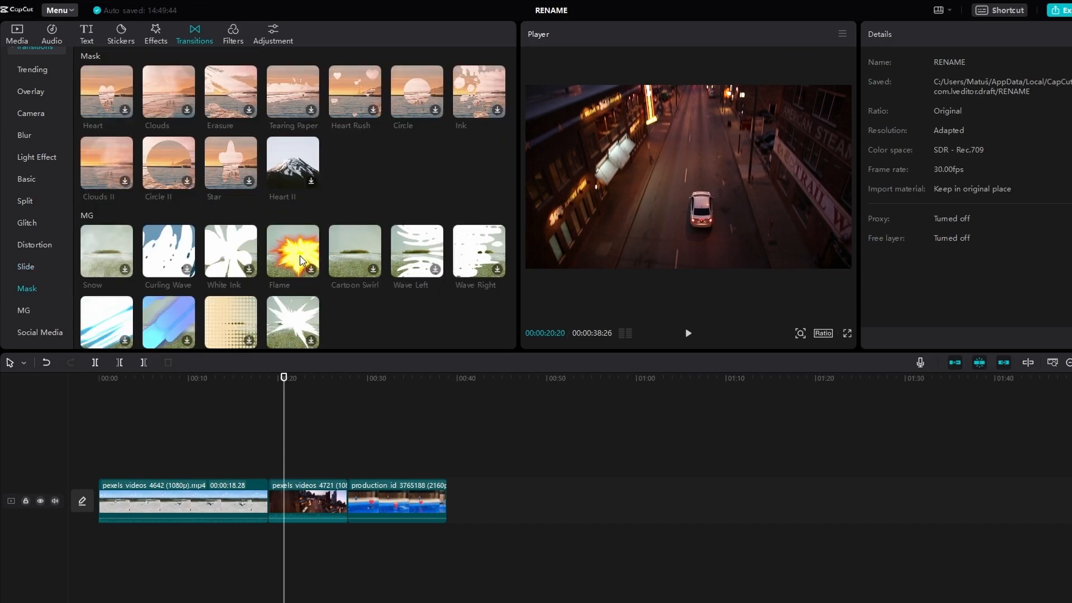
left_click(290, 256)
left_click_drag(290, 255, 229, 393)
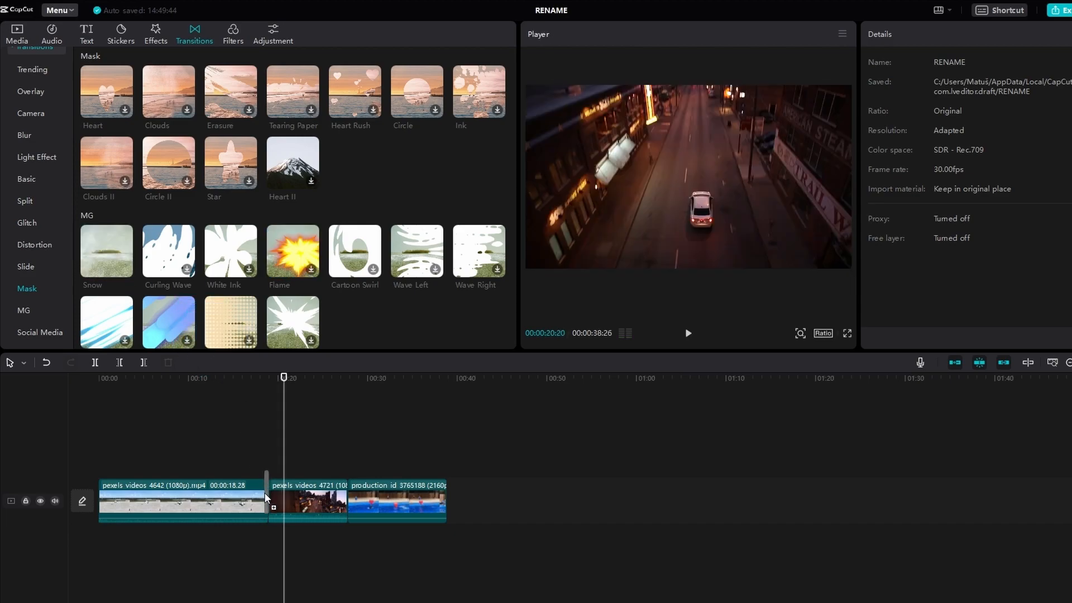
left_click_drag(266, 498, 268, 499)
left_click(256, 386)
key("space")
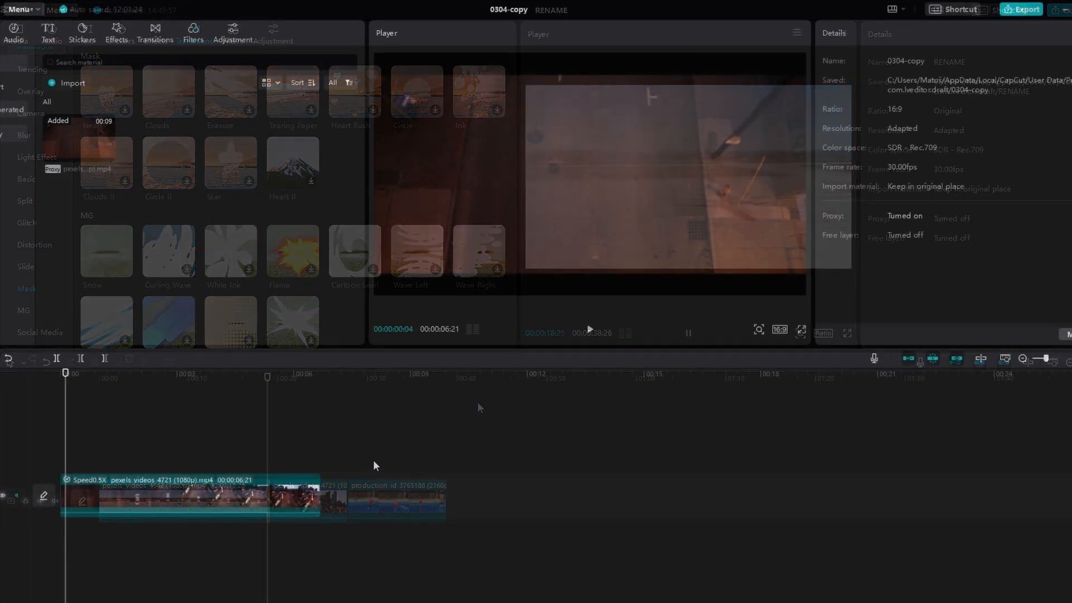
Step: Add a Default text clip above the video in project 0304-copy and extend it to the video clip's end
left_click(48, 36)
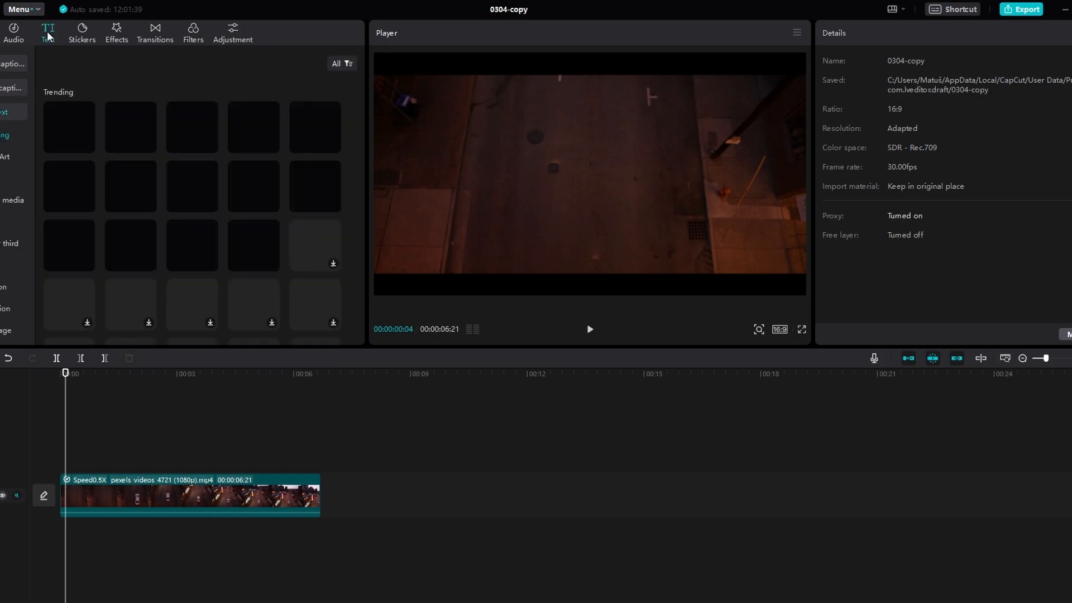
left_click(88, 146)
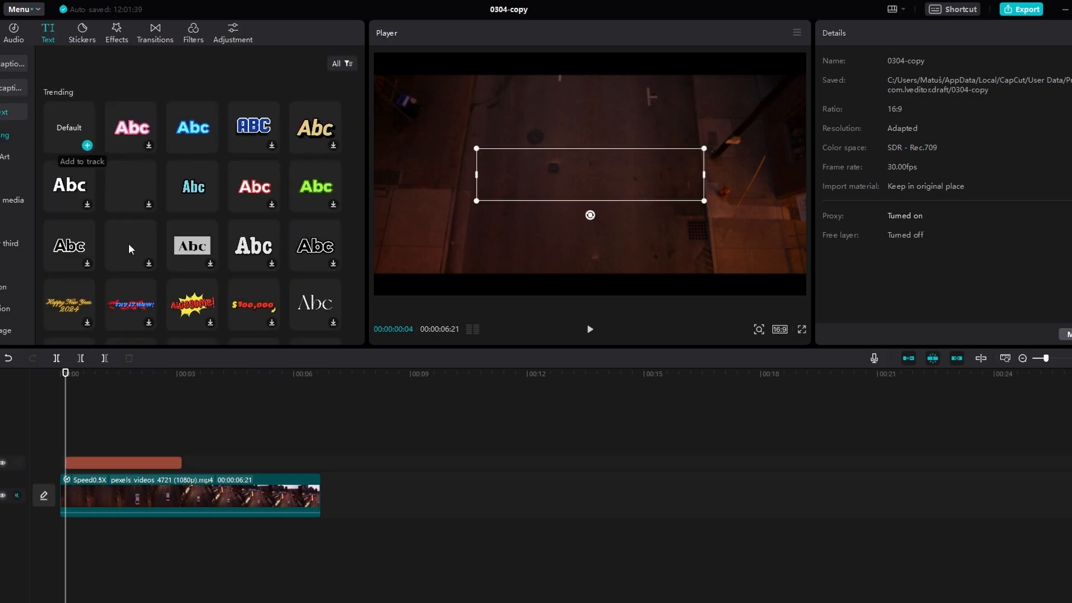
left_click_drag(179, 463, 323, 465)
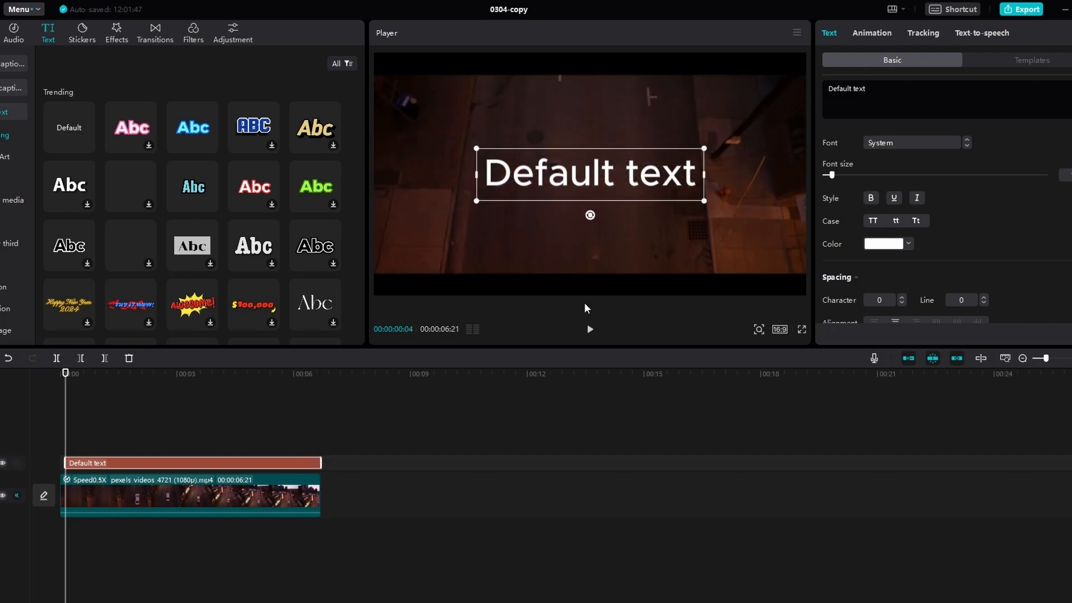
Step: Remove the word "text" from the title so that it reads "Default"
double_click(860, 92)
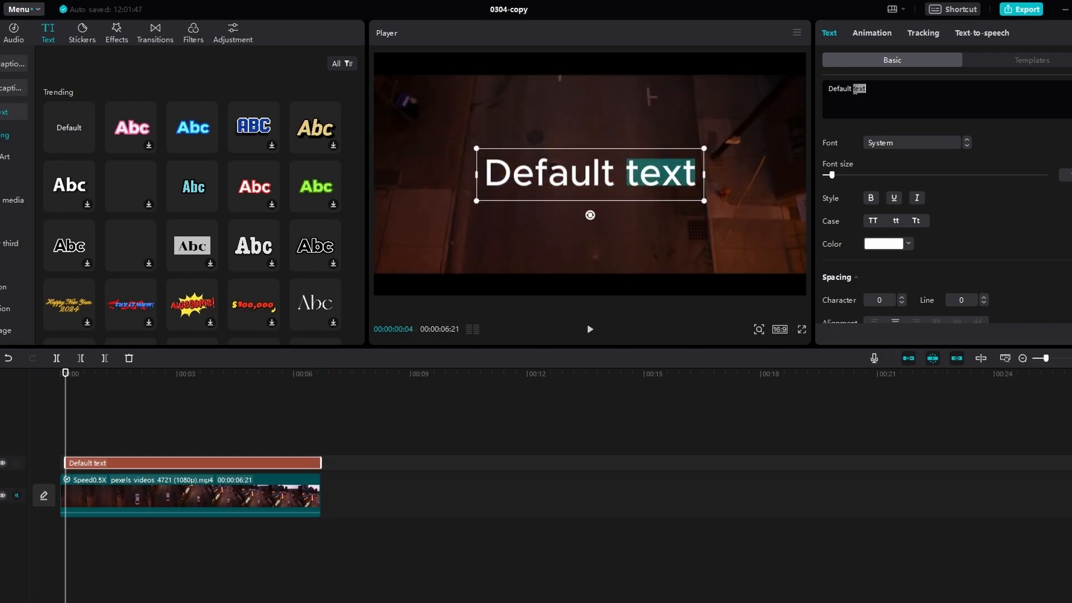
left_click(855, 90)
key("Delete")
key("Delete")
key("Delete")
key("Delete")
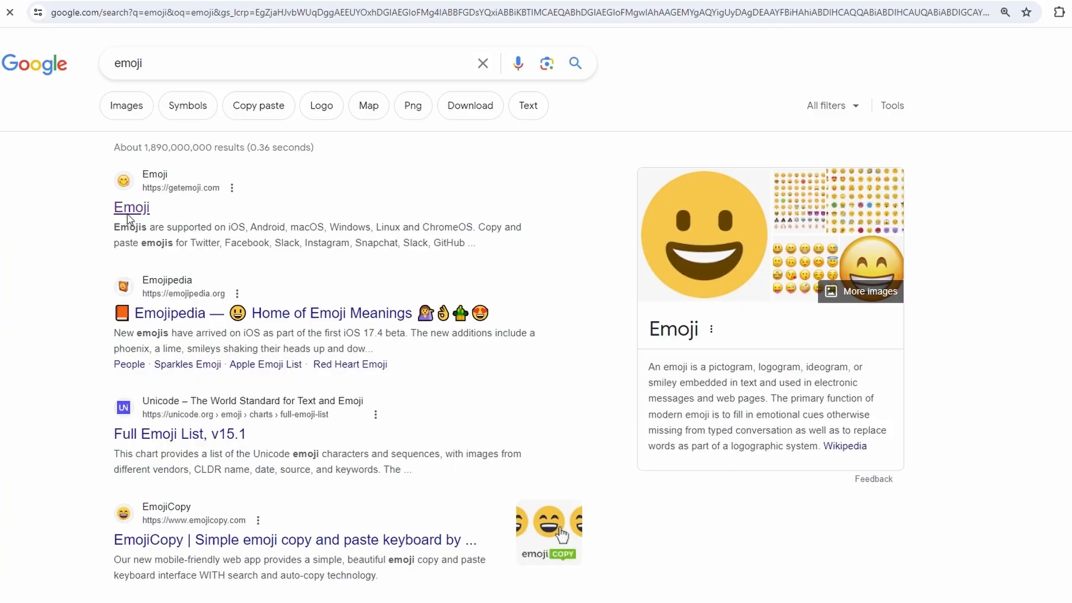
Step: Switch to the browser, open getemoji.com from the search results and select the 😅 and 😂 emojis for copying
left_click(128, 212)
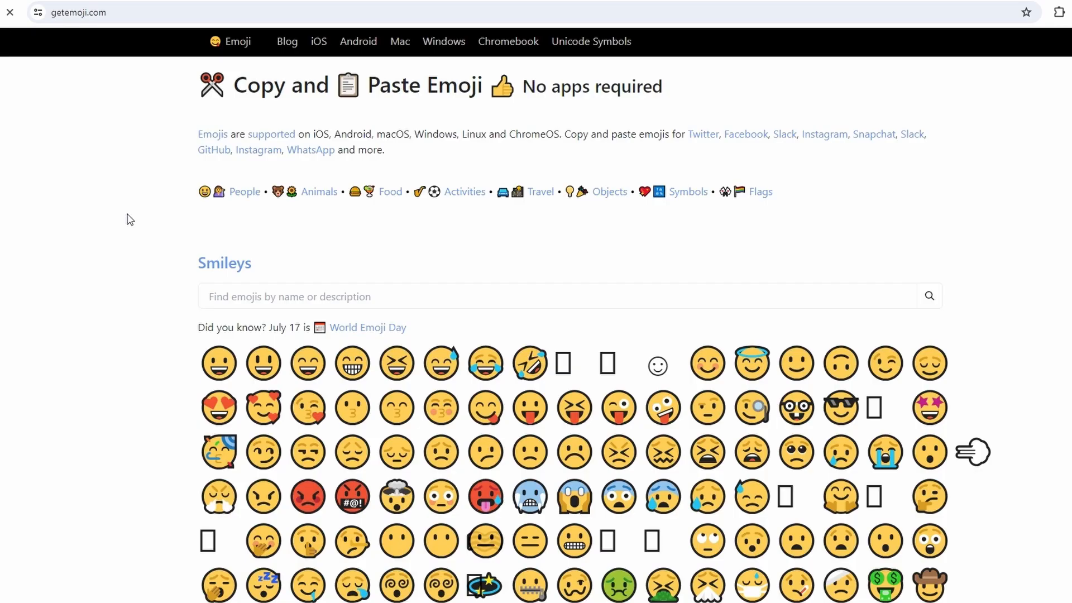
scroll(520, 406, "down", 9)
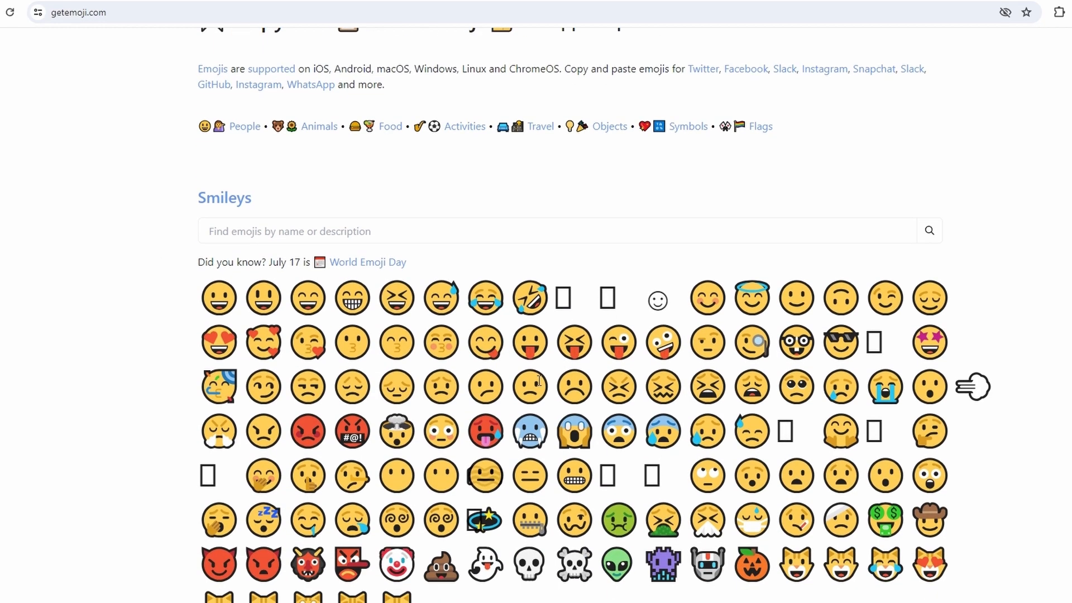
scroll(528, 322, "up", 5)
left_click_drag(430, 182, 490, 187)
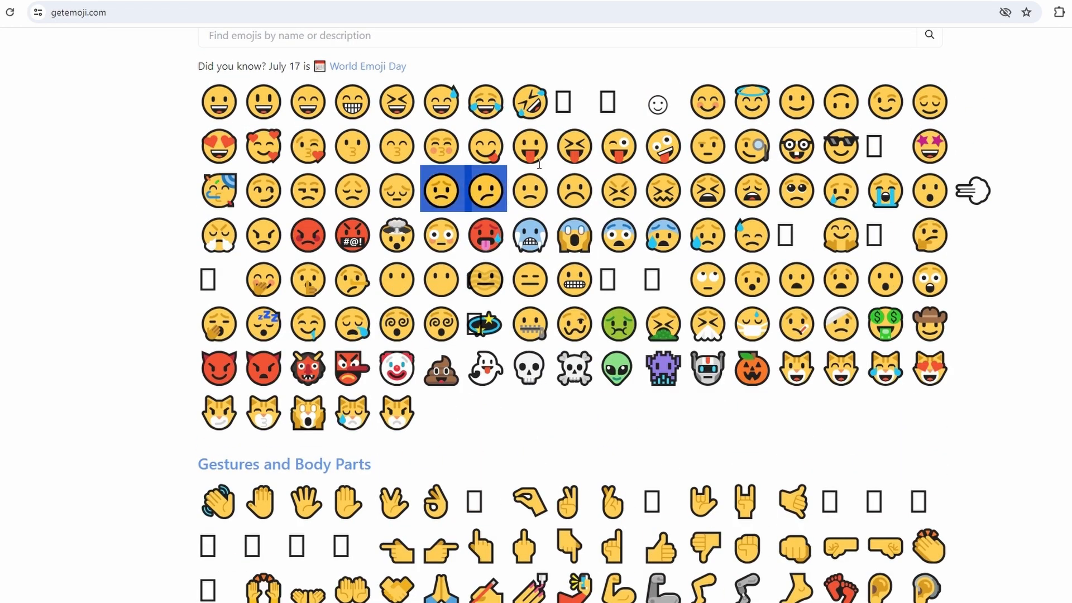
left_click_drag(508, 101, 441, 98)
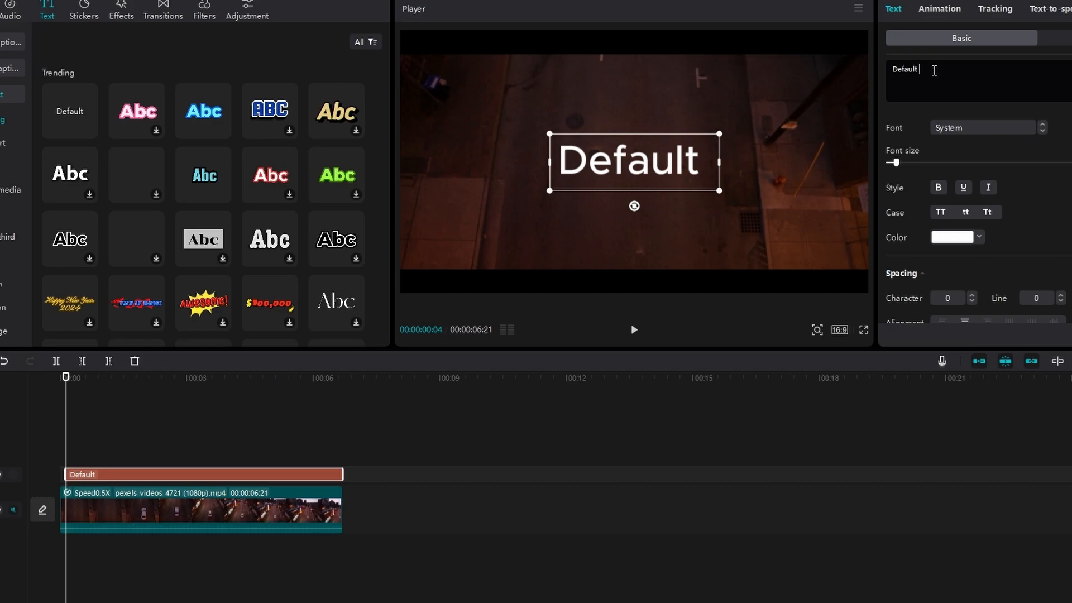
Step: Back in CapCut, append 😅 and 😂 to the "Default" title on a single line and enlarge the title in the preview
type("😅 😂")
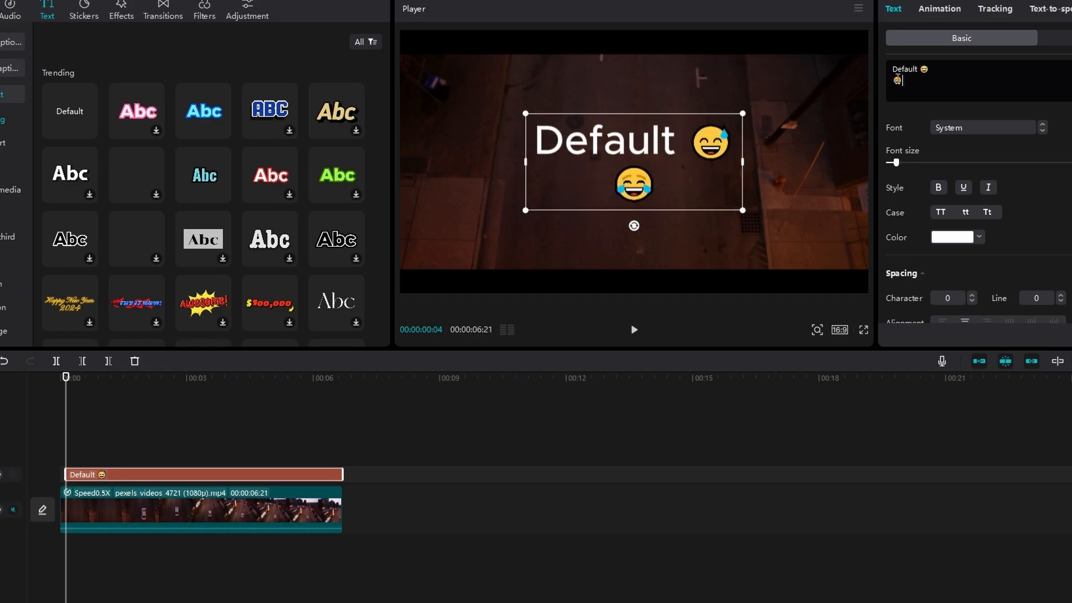
key("BackSpace")
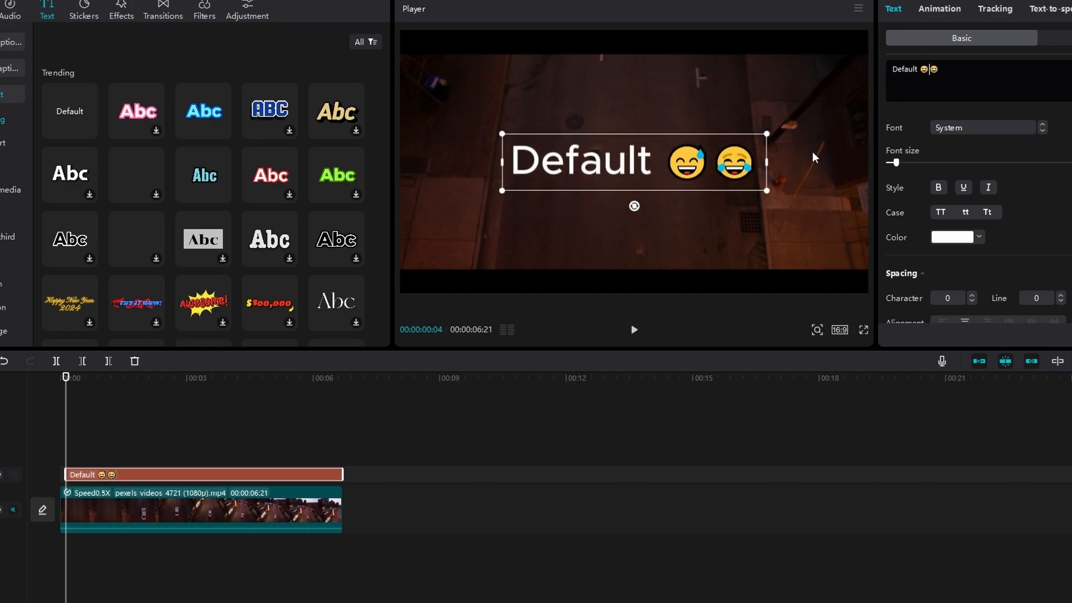
left_click_drag(766, 191, 852, 305)
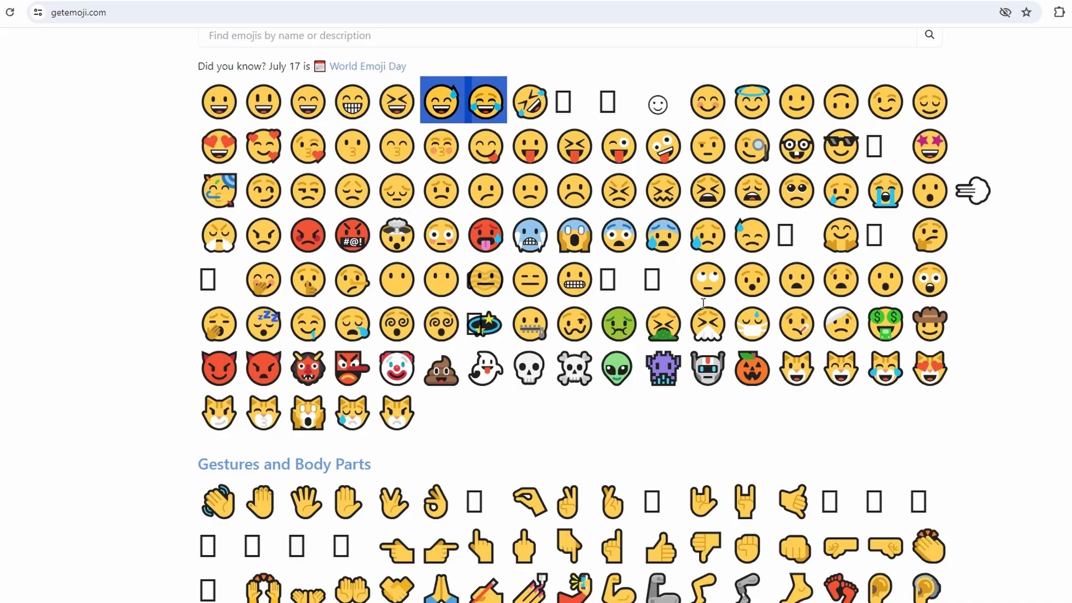
Step: On getemoji.com, copy the OK-hand emoji from the Brown Emojis section
scroll(703, 302, "down", 20)
scroll(703, 302, "down", 20)
scroll(703, 305, "down", 8)
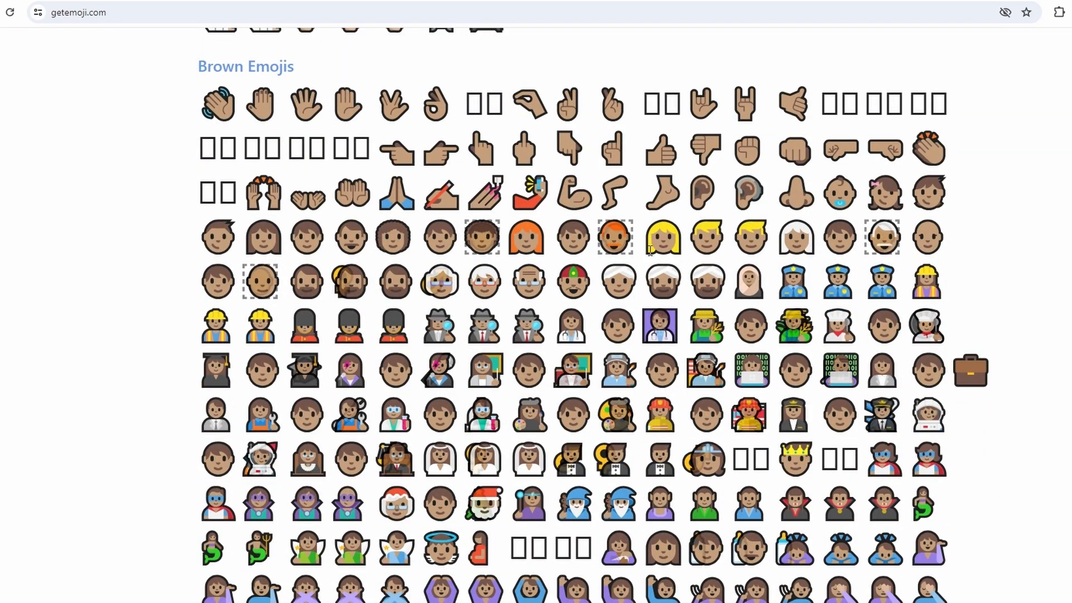
left_click(436, 103)
key("ctrl+c")
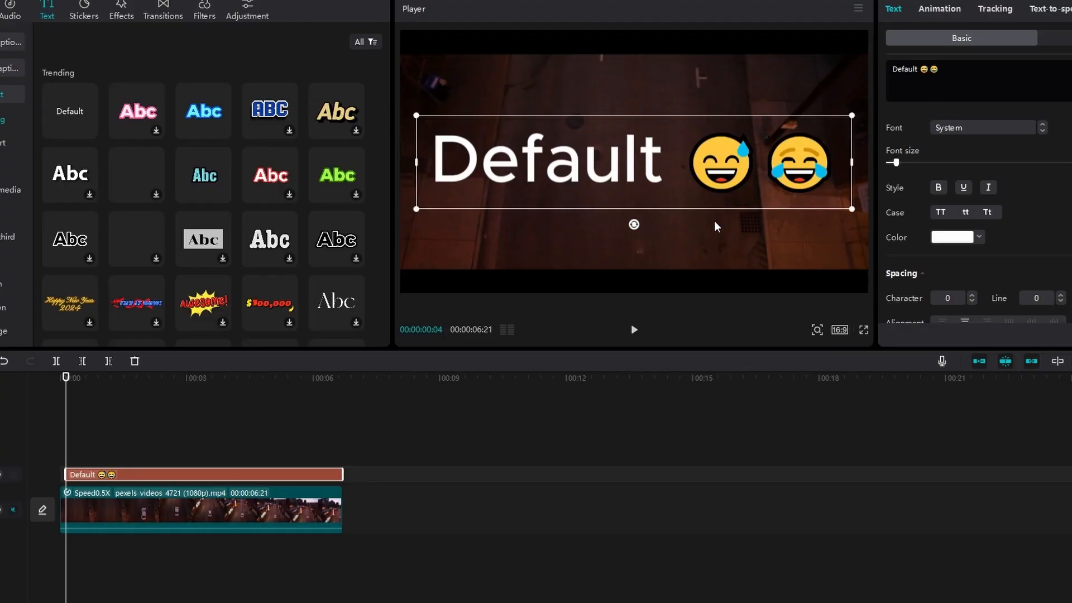
Step: Add a second Default text clip in CapCut and replace its text with the copied OK-hand emoji
left_click(91, 132)
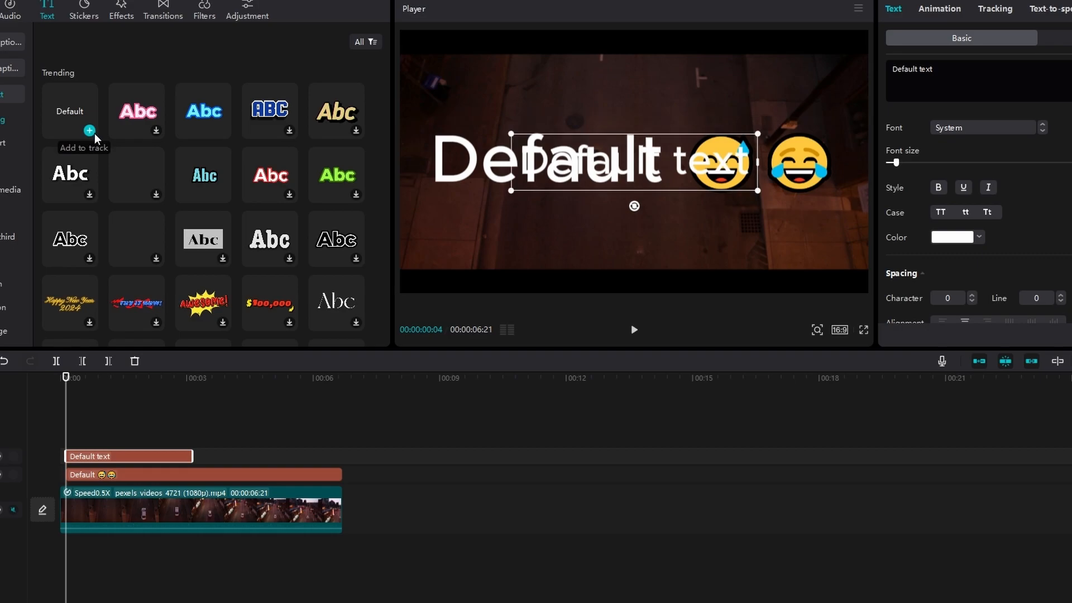
triple_click(930, 80)
key("ctrl+v")
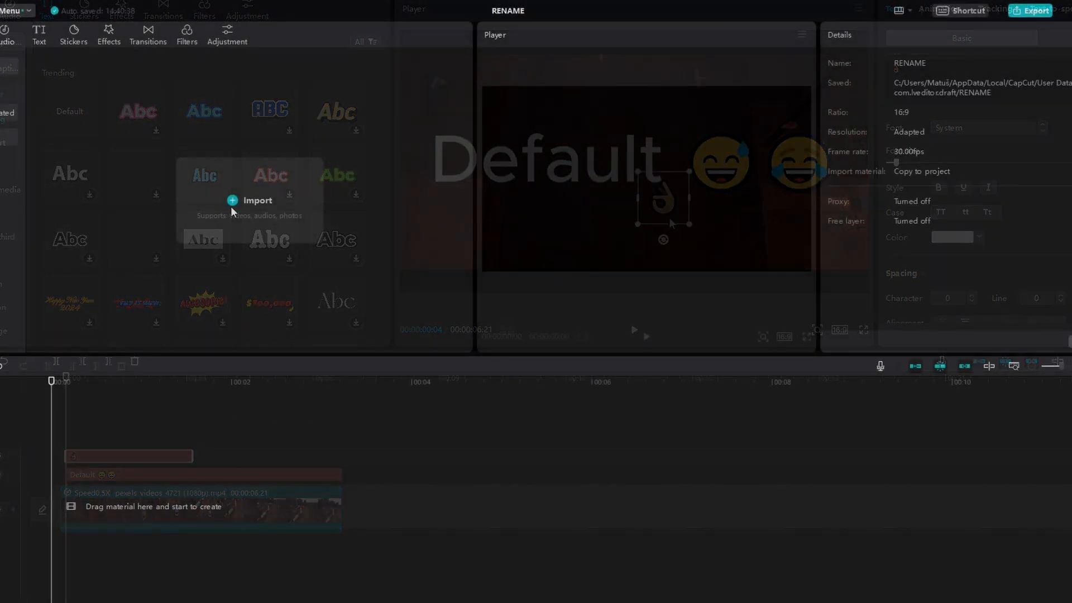
left_click(234, 210)
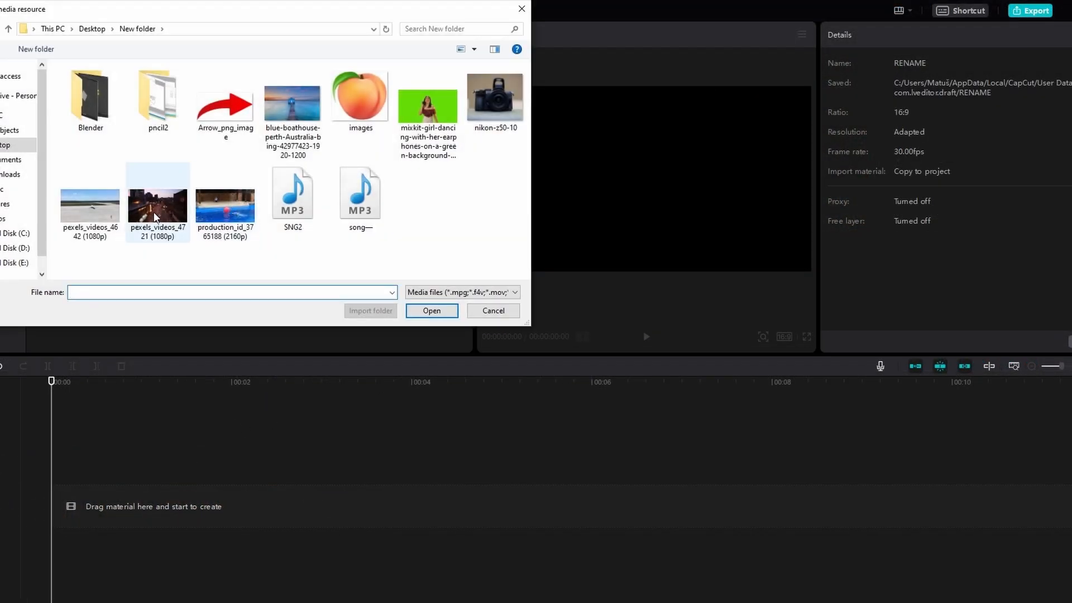
left_click(223, 224)
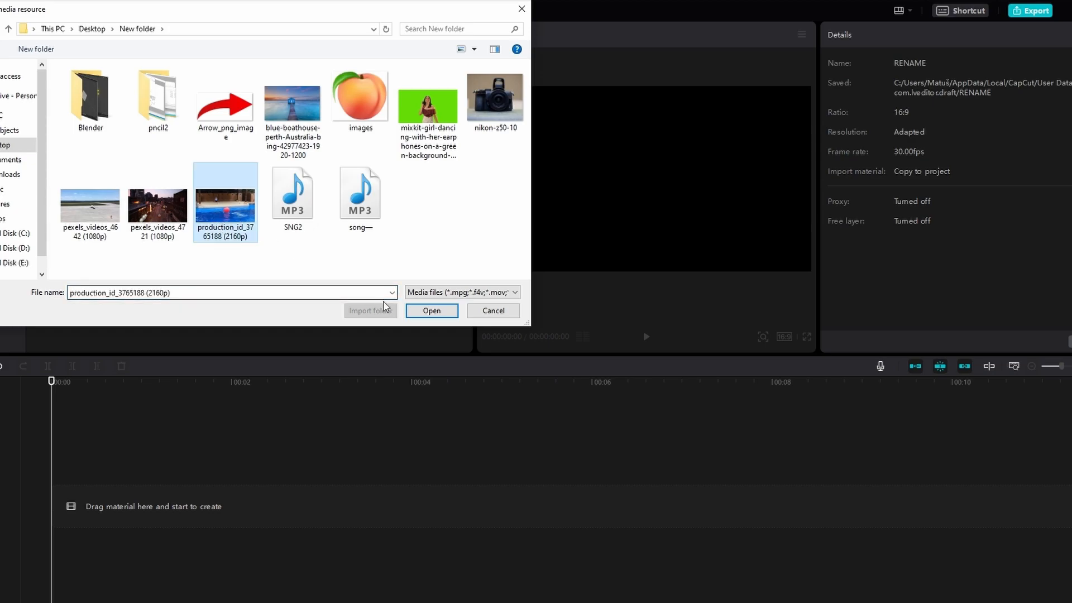
left_click(426, 311)
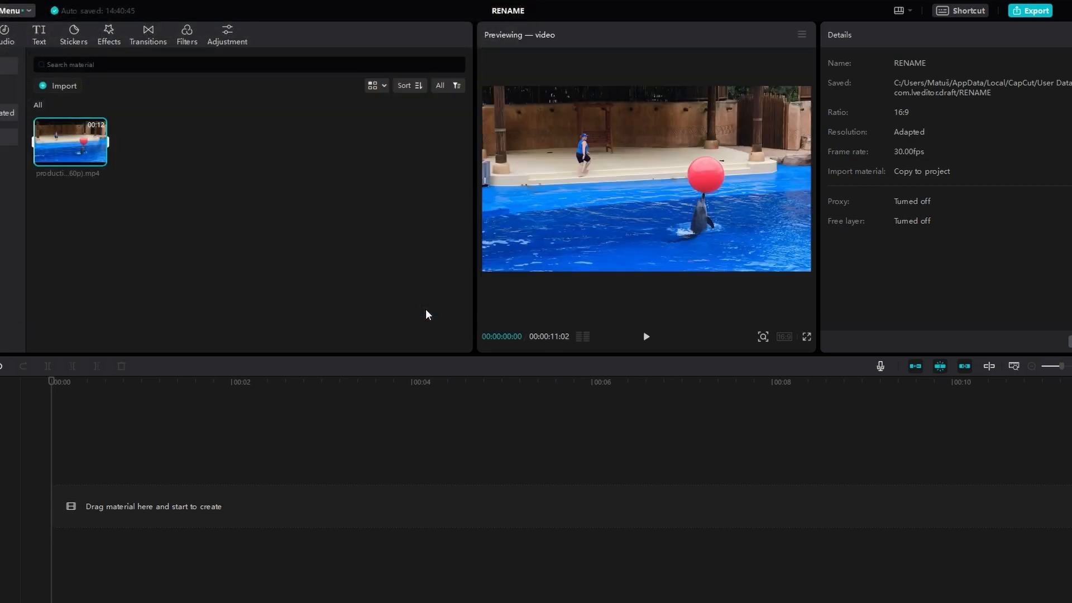
left_click_drag(67, 137, 69, 501)
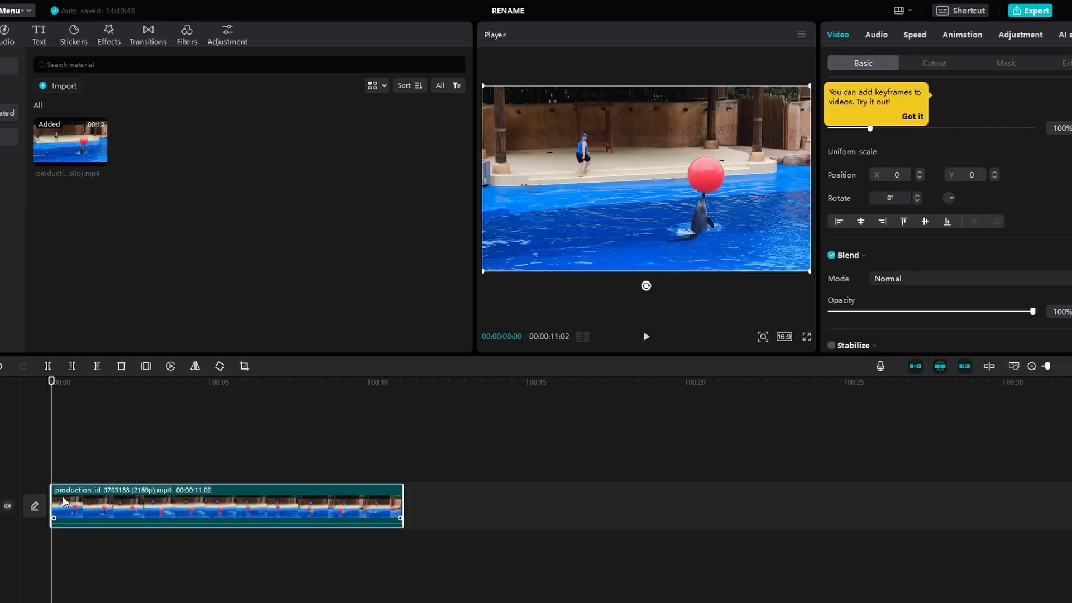
left_click_drag(52, 384, 265, 416)
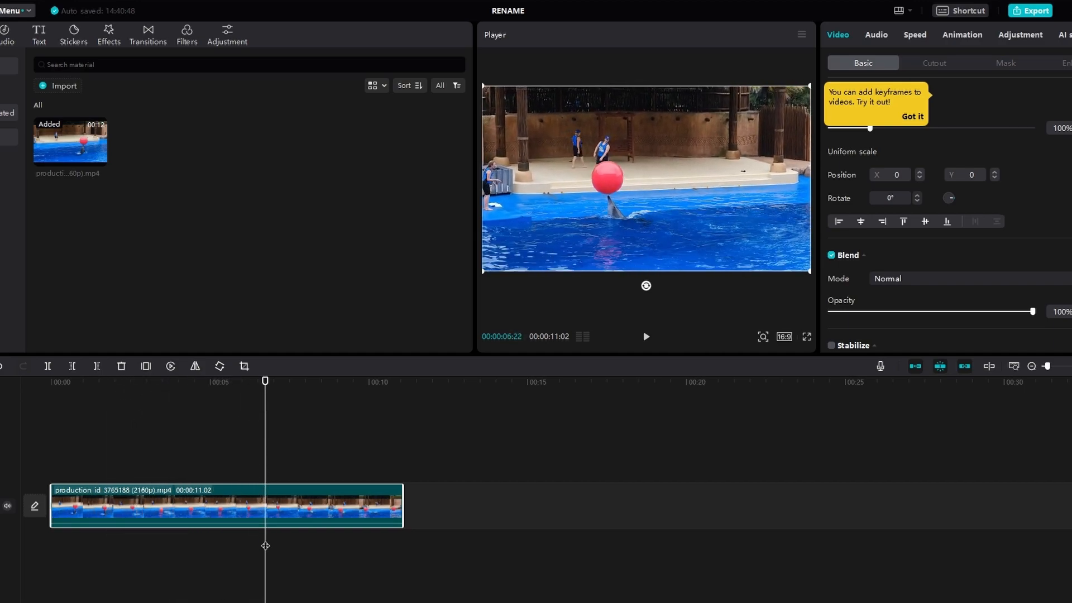
Step: Split the production_id_3765188 clip at 00:00:06:22, with the main track magnet and auto snapping turned off
left_click(47, 366)
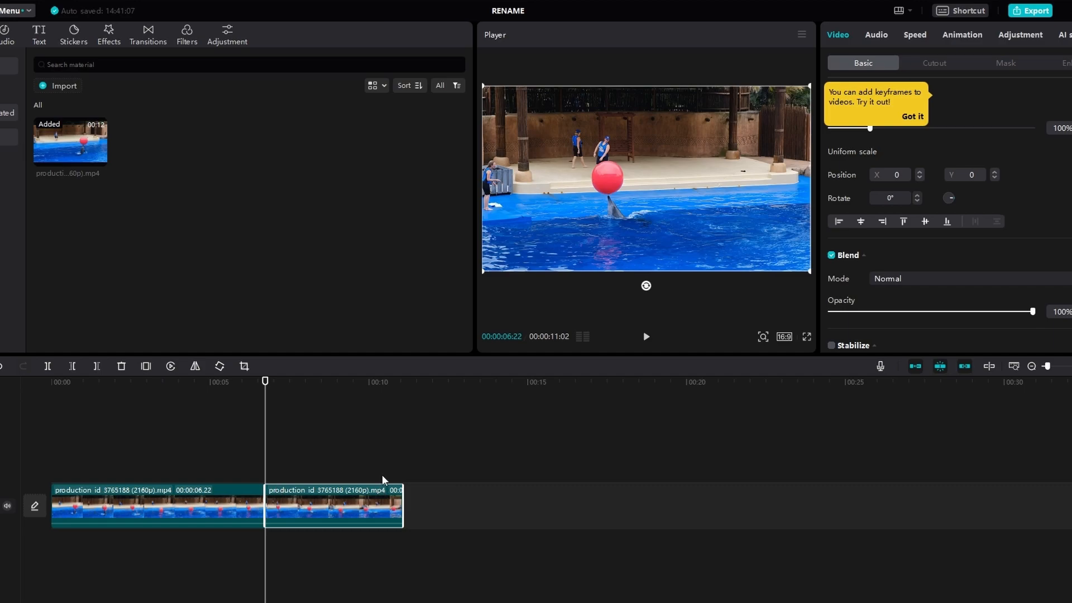
left_click(918, 369)
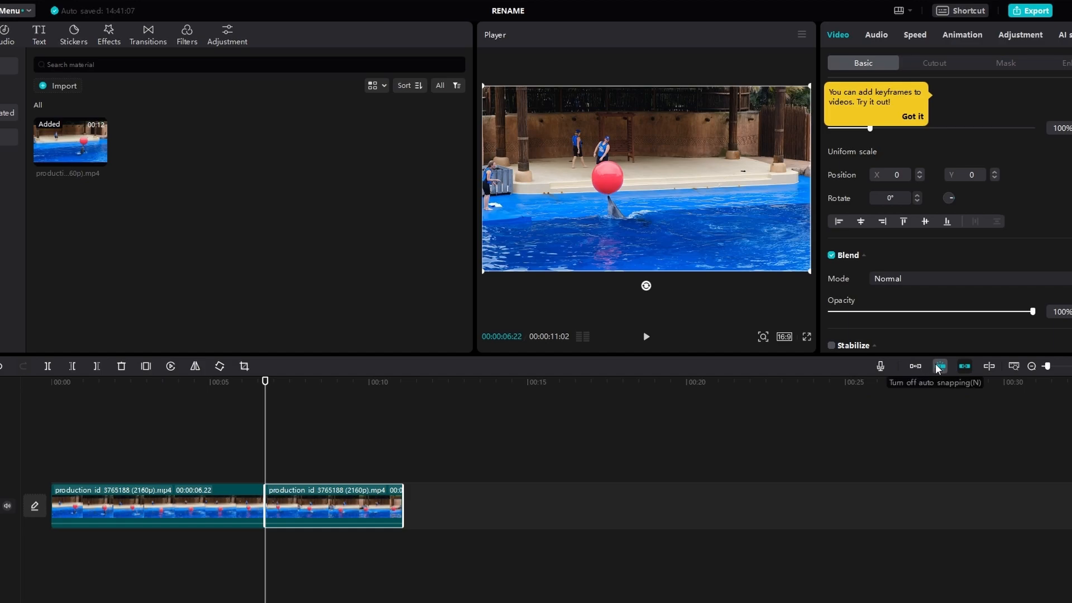
left_click(937, 367)
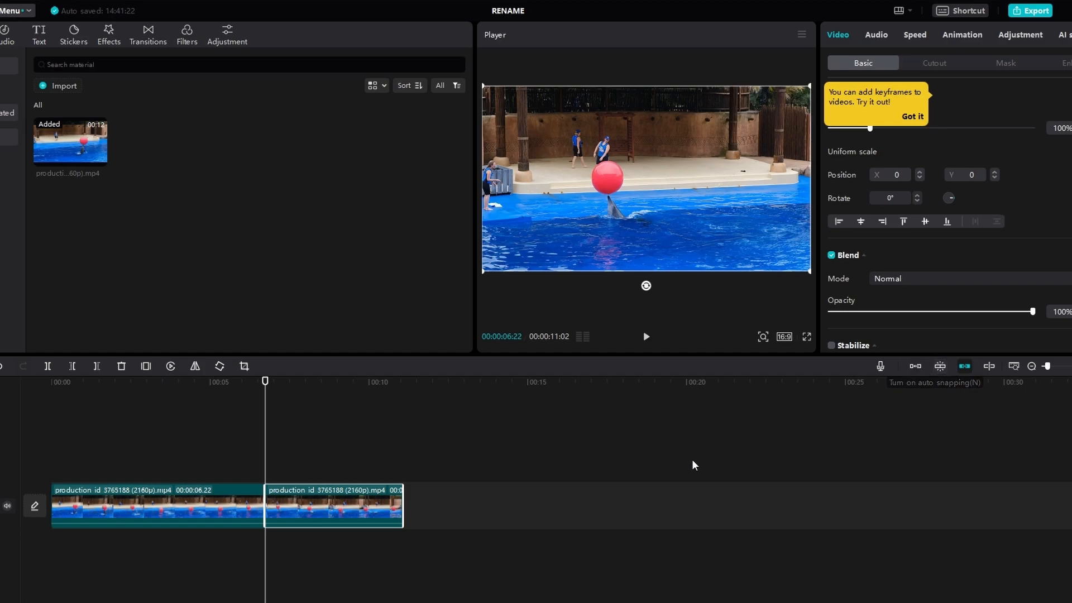
Step: Move the second half of the split clip to start at about 11 seconds and play through the gap
left_click_drag(316, 512, 395, 508)
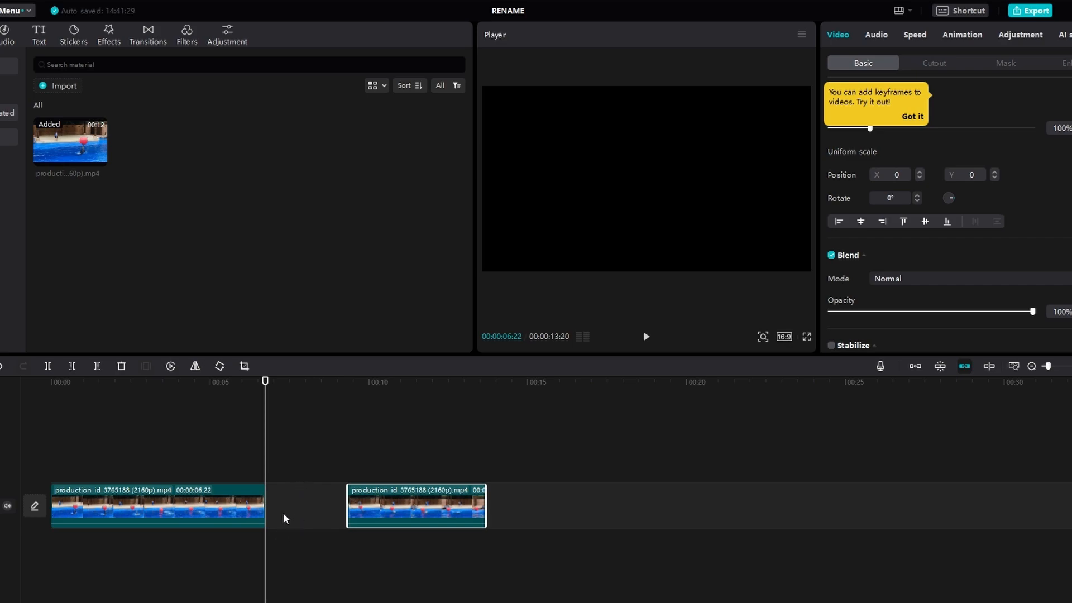
left_click_drag(390, 509, 447, 509)
left_click_drag(264, 383, 231, 384)
key("space")
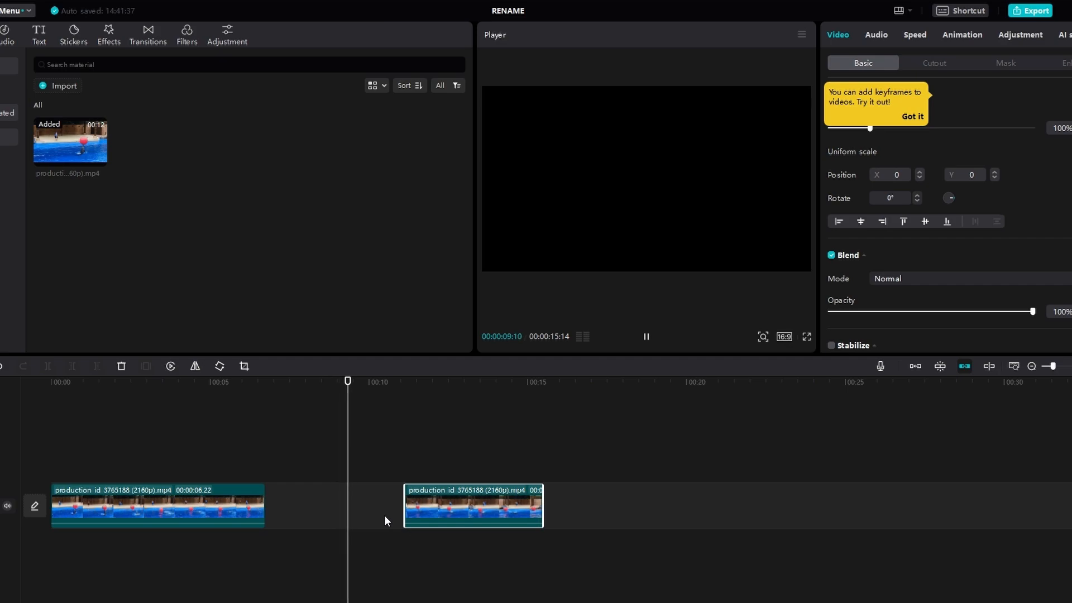
key("space")
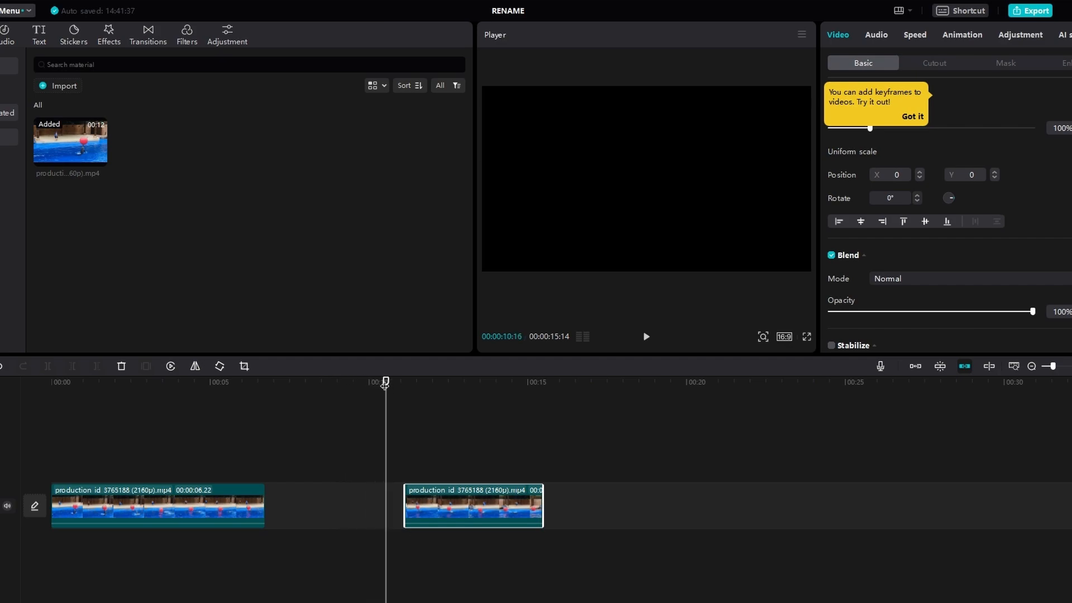
Step: Narrow the gap by moving the second half to start at about 8 seconds, and play across it
left_click_drag(385, 383, 229, 385)
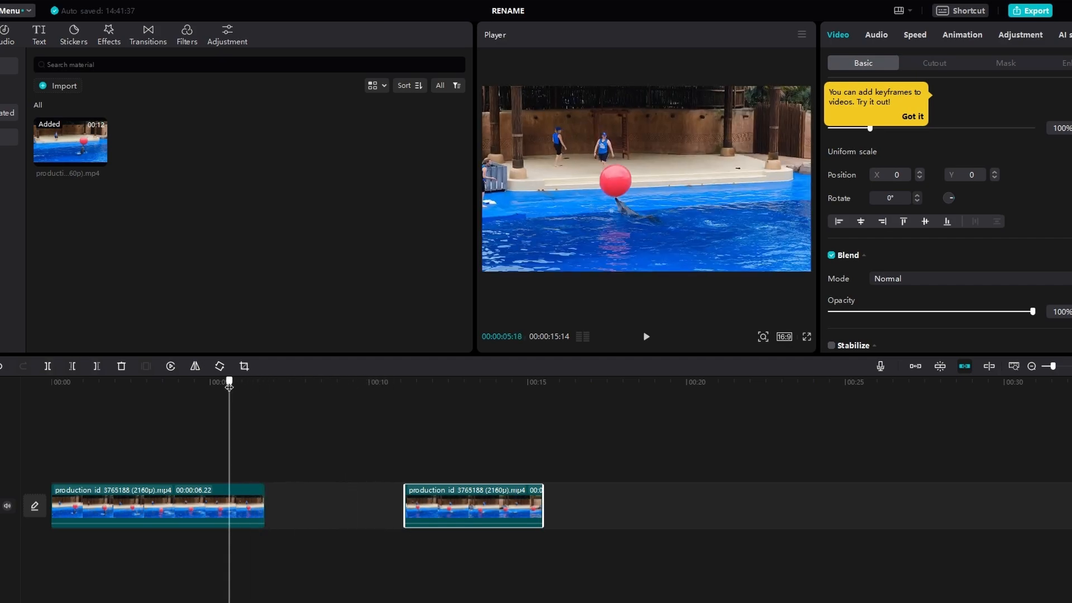
left_click_drag(439, 508, 356, 508)
key("space")
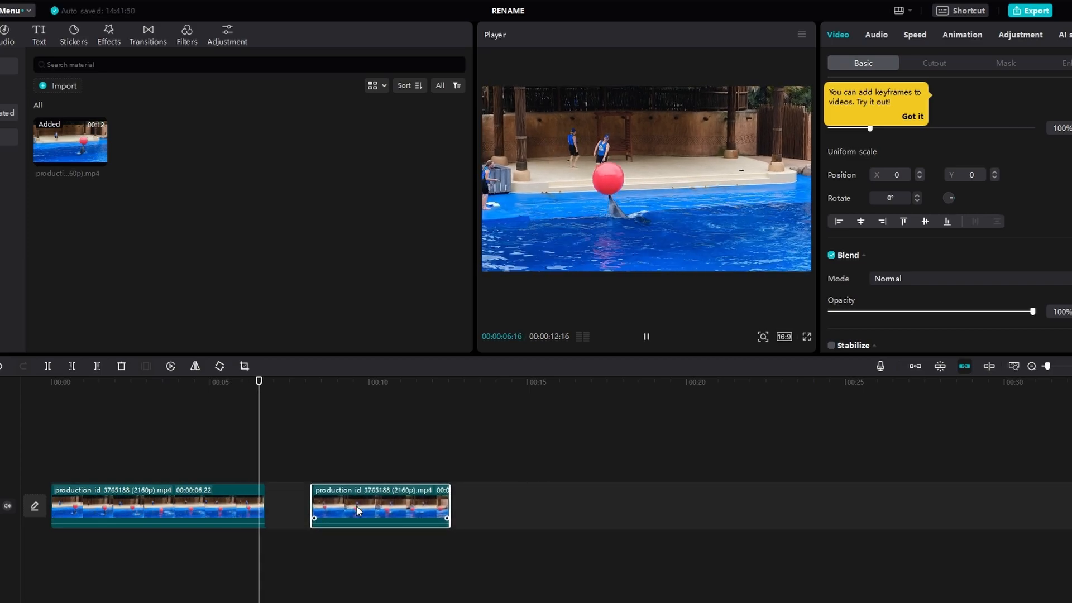
key("space")
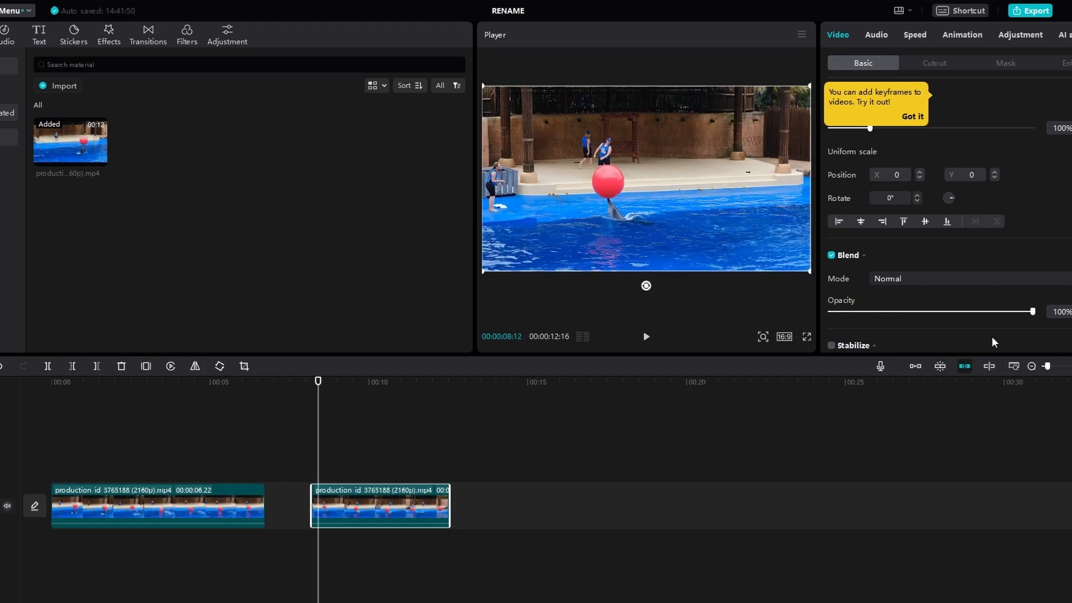
left_click_drag(378, 511, 393, 511)
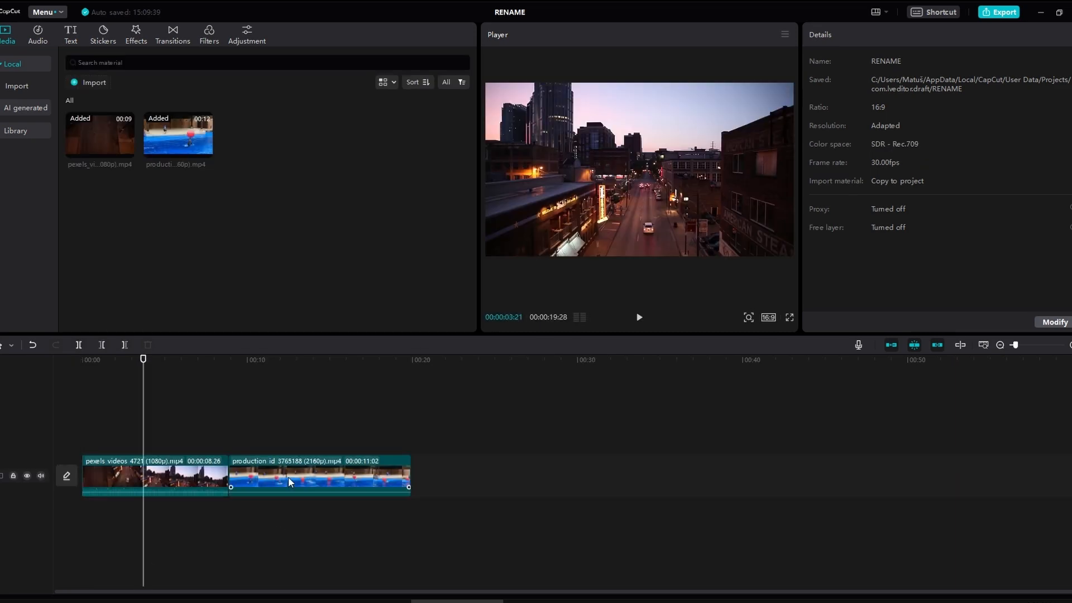
Step: Try the production_id_3765188 clip on the track above with a short gap, play across it, and return the clip to the main track
left_click_drag(289, 477, 296, 429)
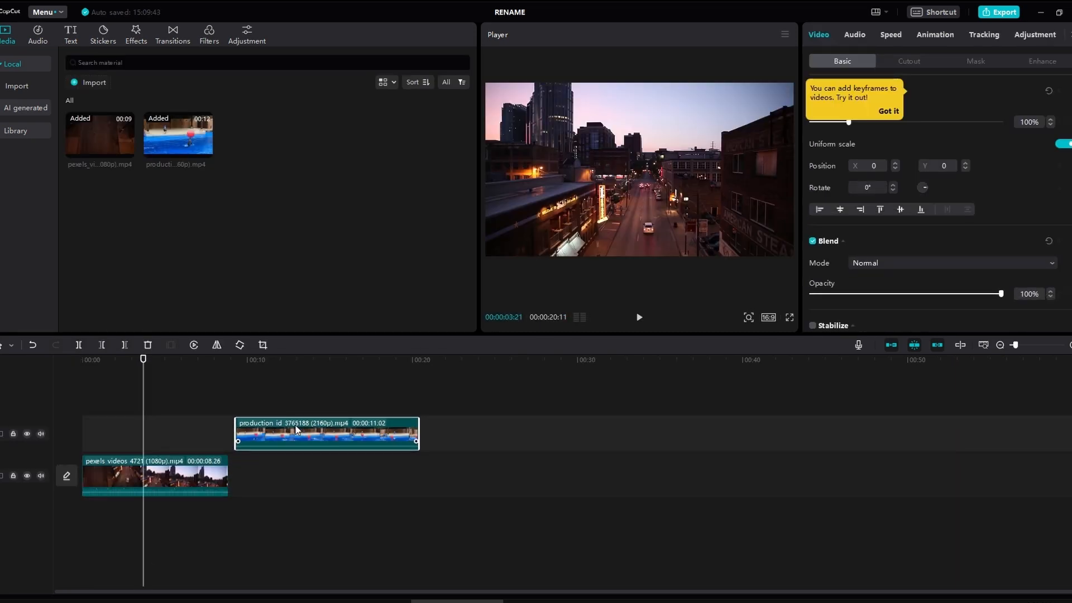
left_click(217, 370)
key("space")
key("space")
left_click_drag(307, 437, 309, 478)
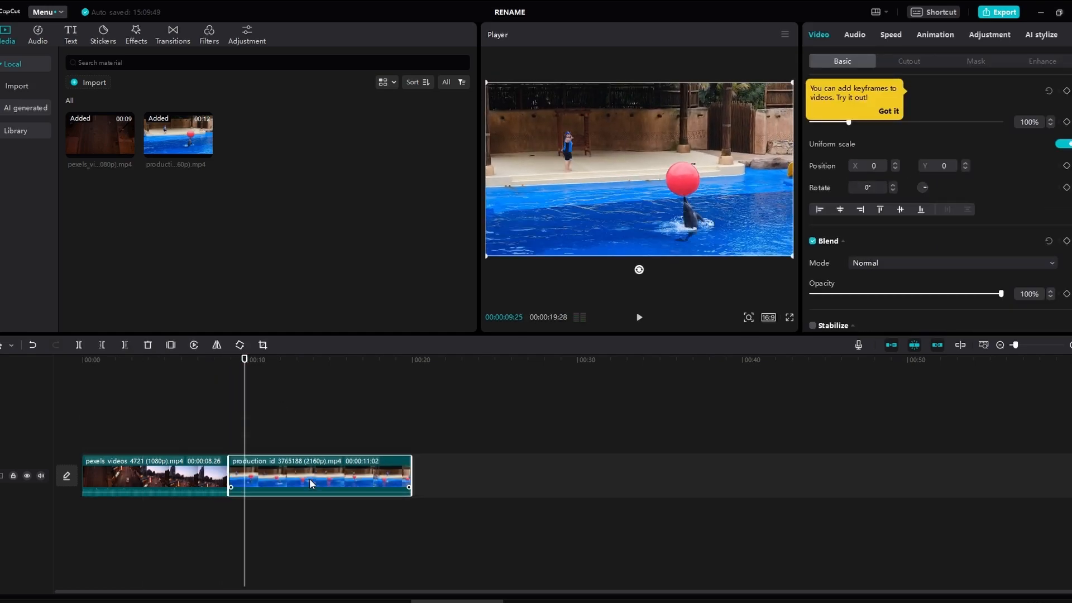
Step: With the main track magnet off, separate the production_id_3765188 clip from the first clip by a gap and place it on the track above
left_click(891, 346)
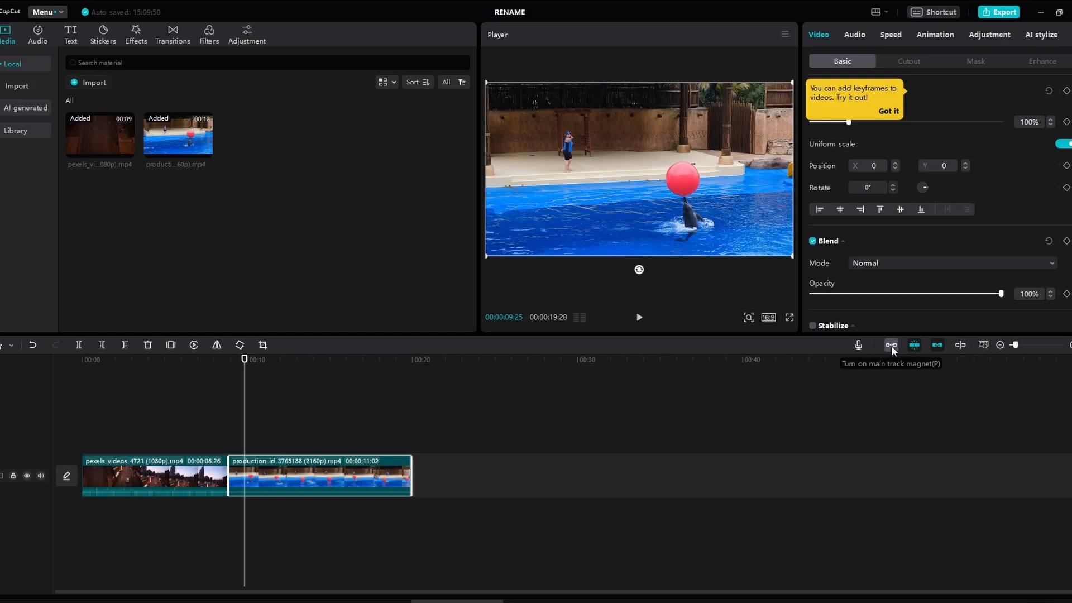
left_click_drag(276, 483, 329, 486)
left_click(205, 359)
key("space")
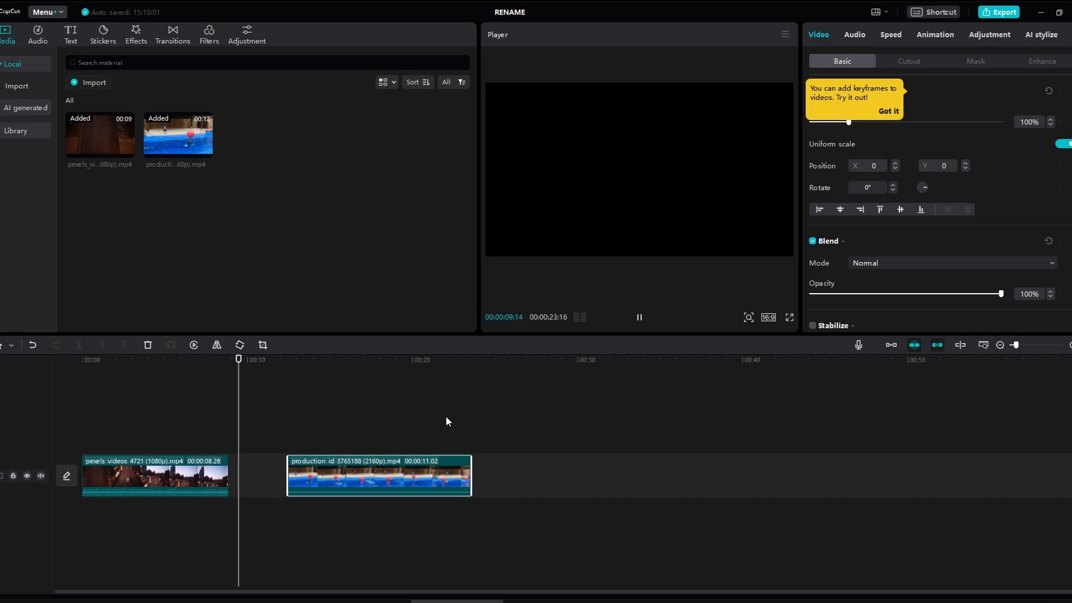
key("space")
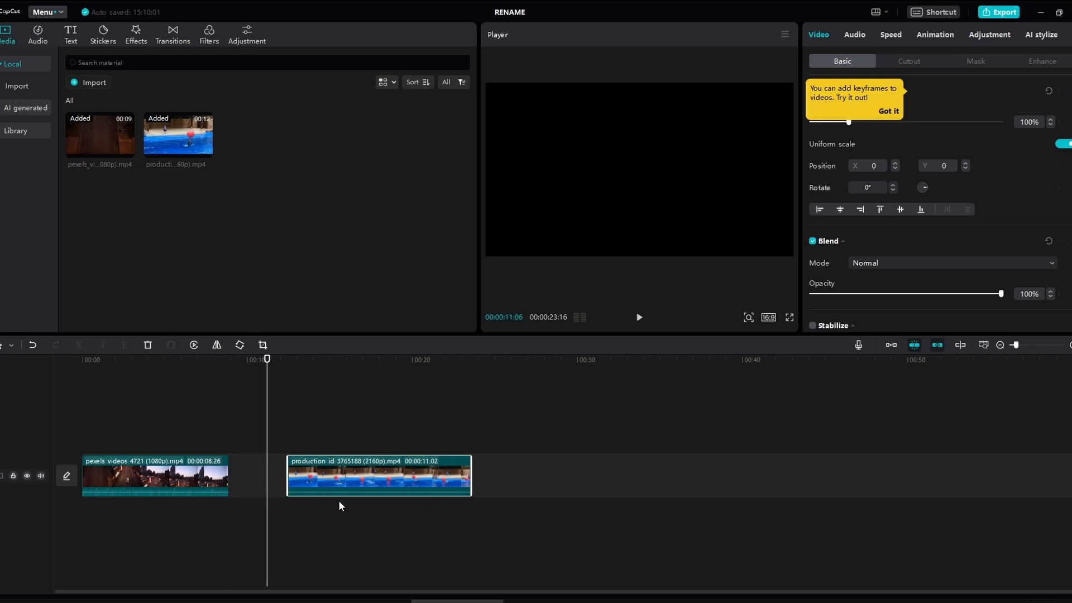
left_click_drag(338, 470, 310, 424)
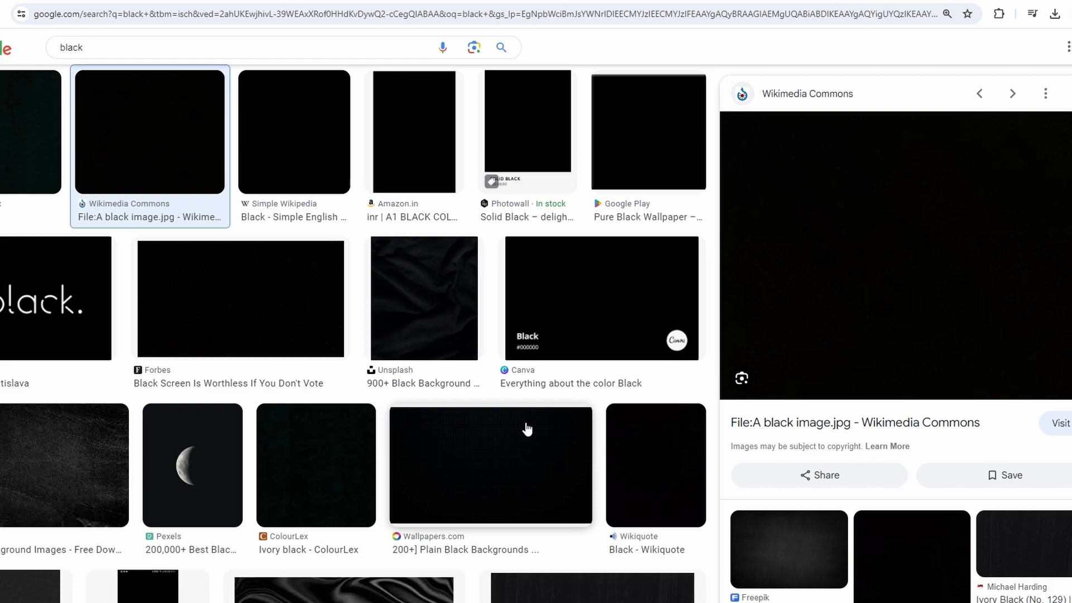
Step: Save a plain black image from Google Images to the Desktop and import A_black_image.jpg into CapCut
left_click_drag(861, 206, 418, 348)
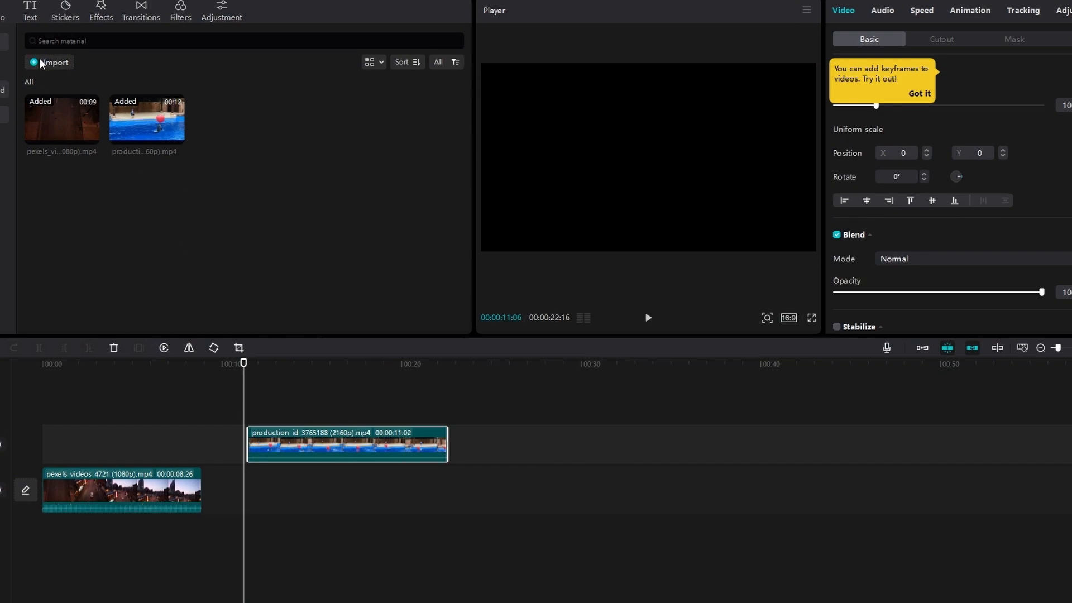
left_click(40, 63)
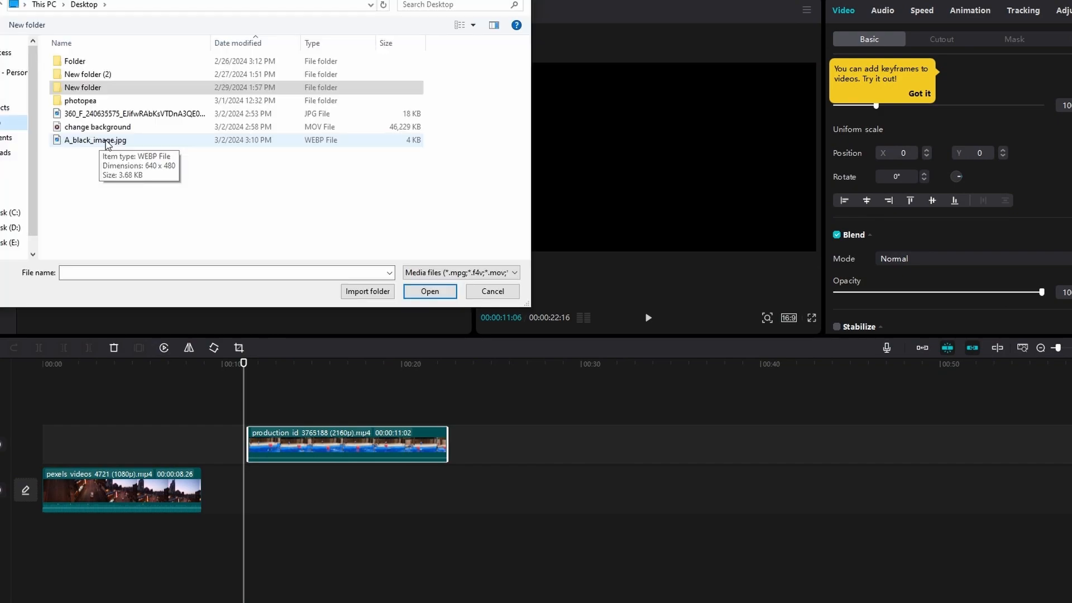
double_click(107, 143)
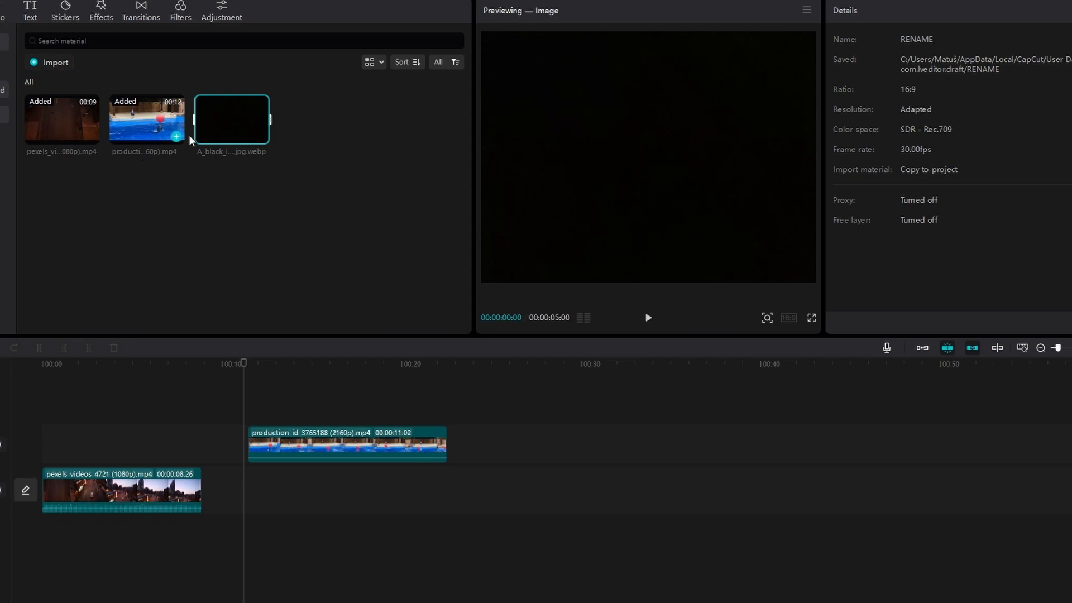
Step: Fill the gap on the main track with the black image between the two videos and play across it
left_click_drag(235, 120, 213, 410)
left_click_drag(281, 449, 240, 492)
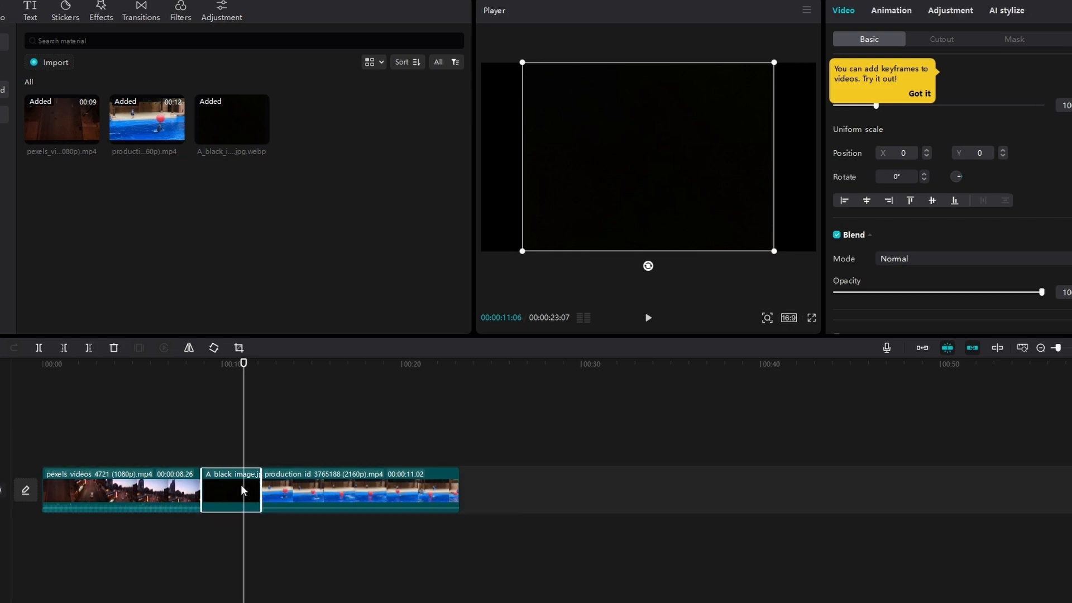
left_click(320, 431)
left_click_drag(320, 365, 190, 382)
key("space")
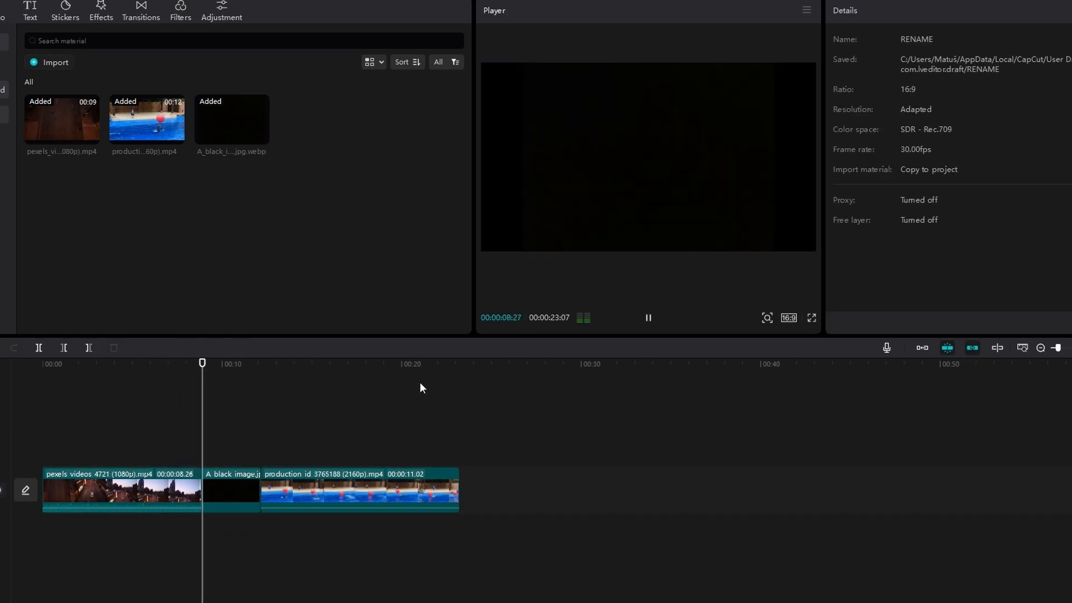
left_click(230, 491)
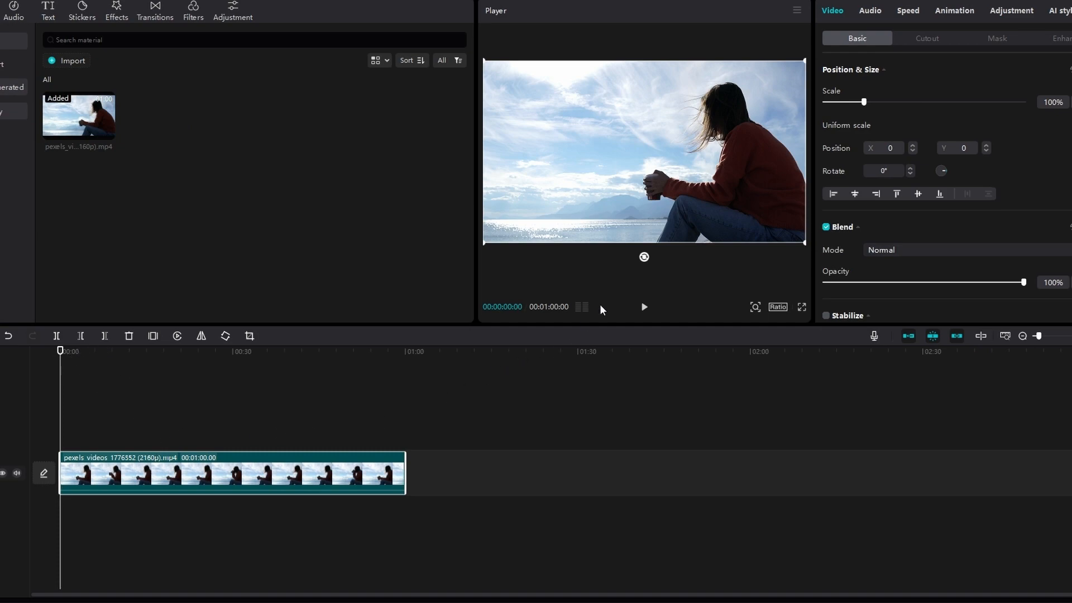
Step: Turn on Auto cutout for the pexels_videos_1776352 clip and move the clip to the track above the main track
left_click(927, 38)
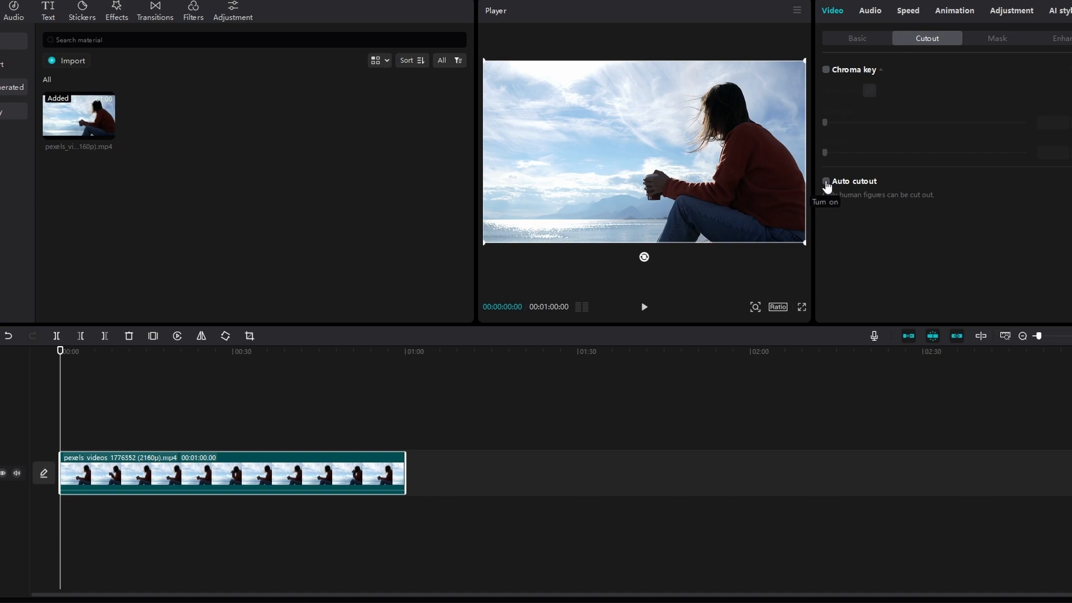
left_click(826, 182)
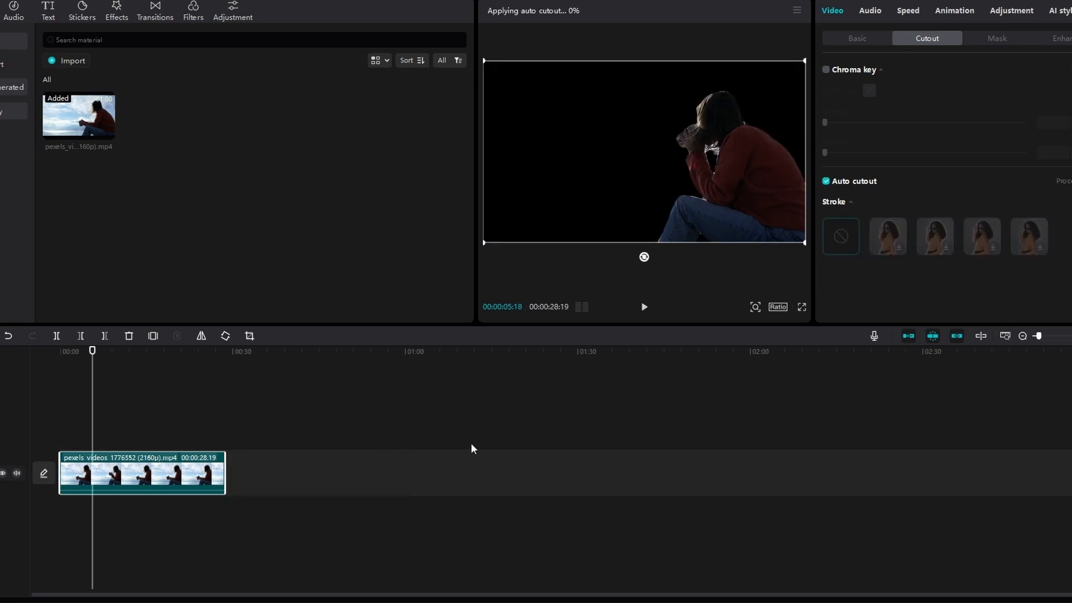
left_click_drag(134, 479, 135, 440)
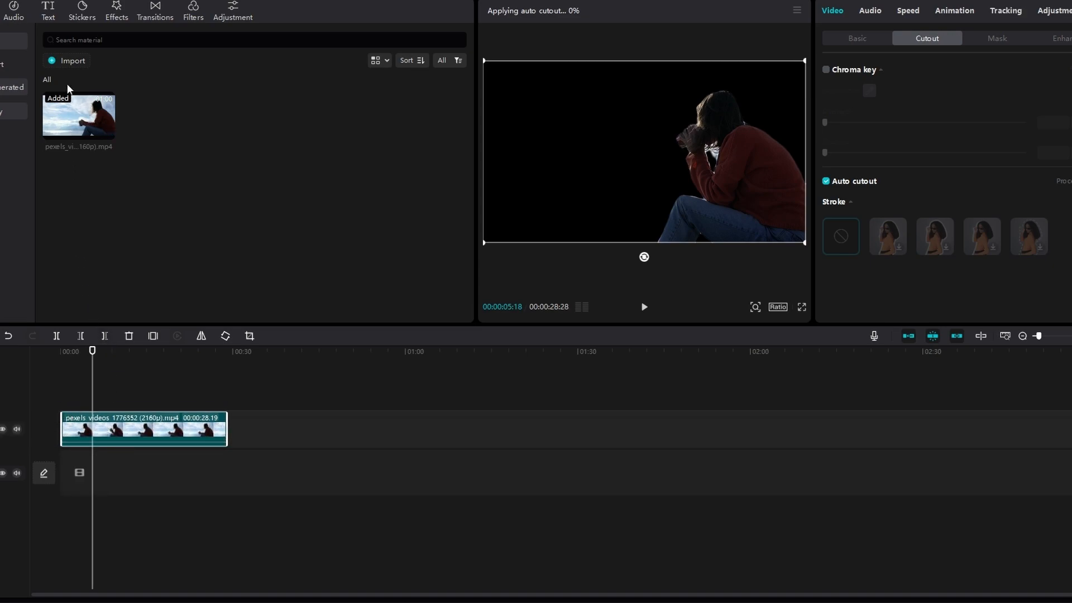
Step: Import pexels_videos_4642 (1080p) from the Desktop's New folder and place it on the main track beneath the cutout clip
left_click(61, 60)
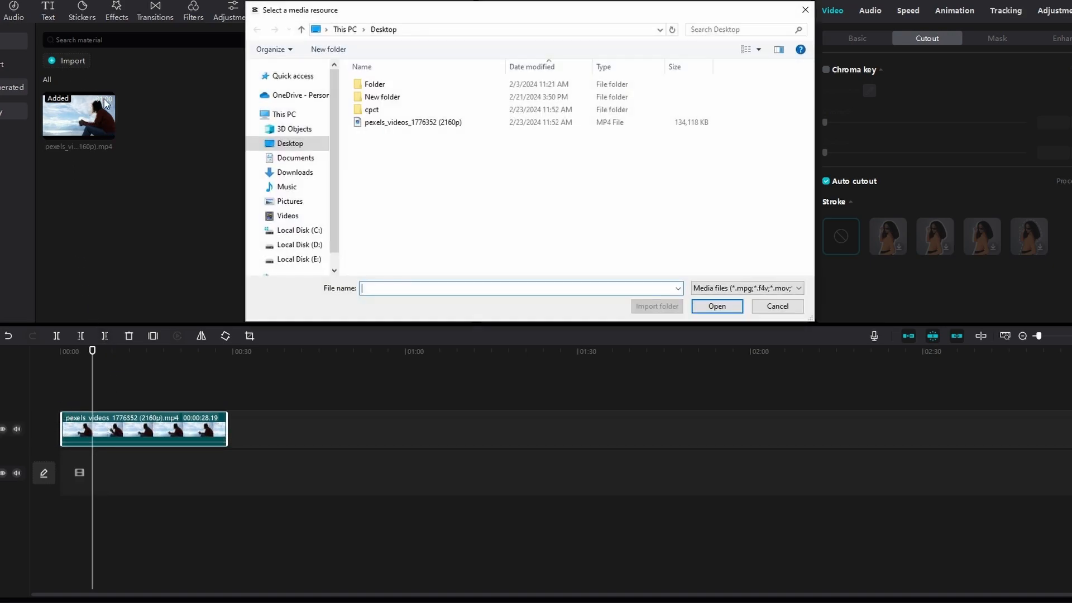
double_click(387, 100)
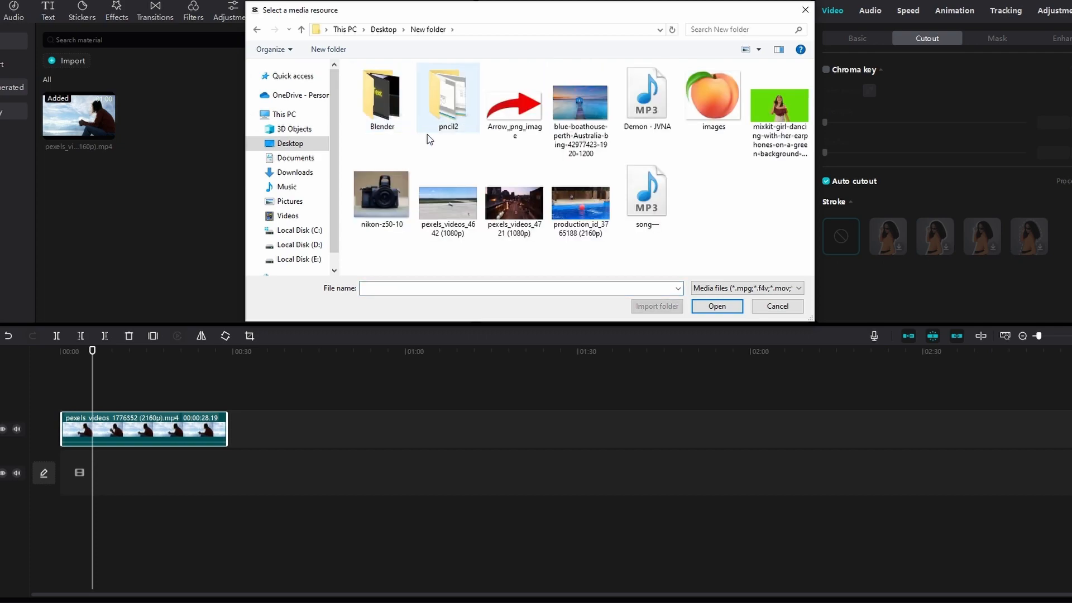
left_click(460, 207)
left_click(712, 307)
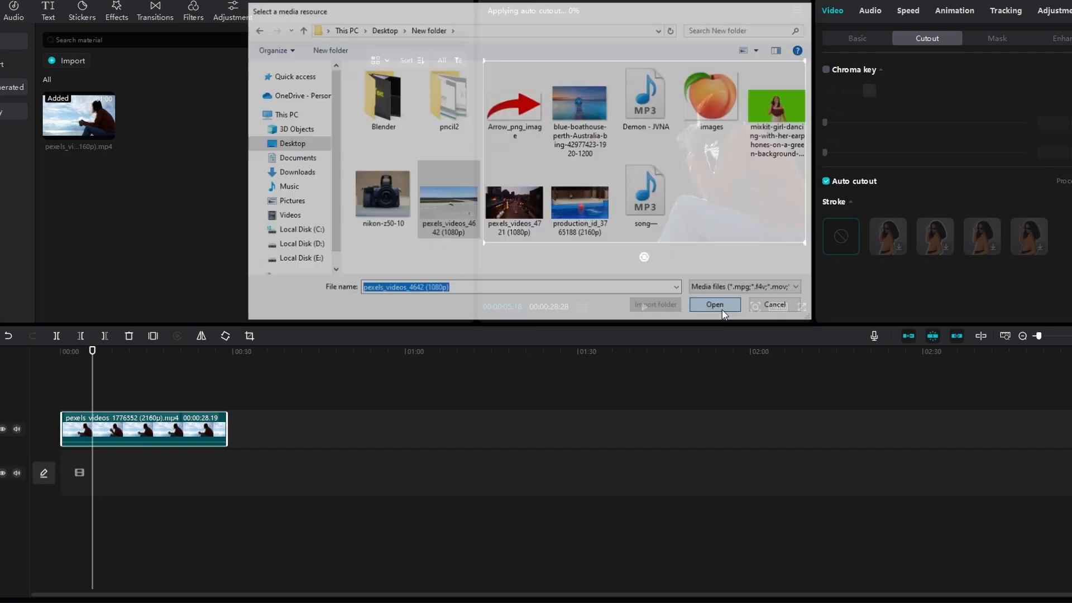
left_click_drag(165, 123, 93, 471)
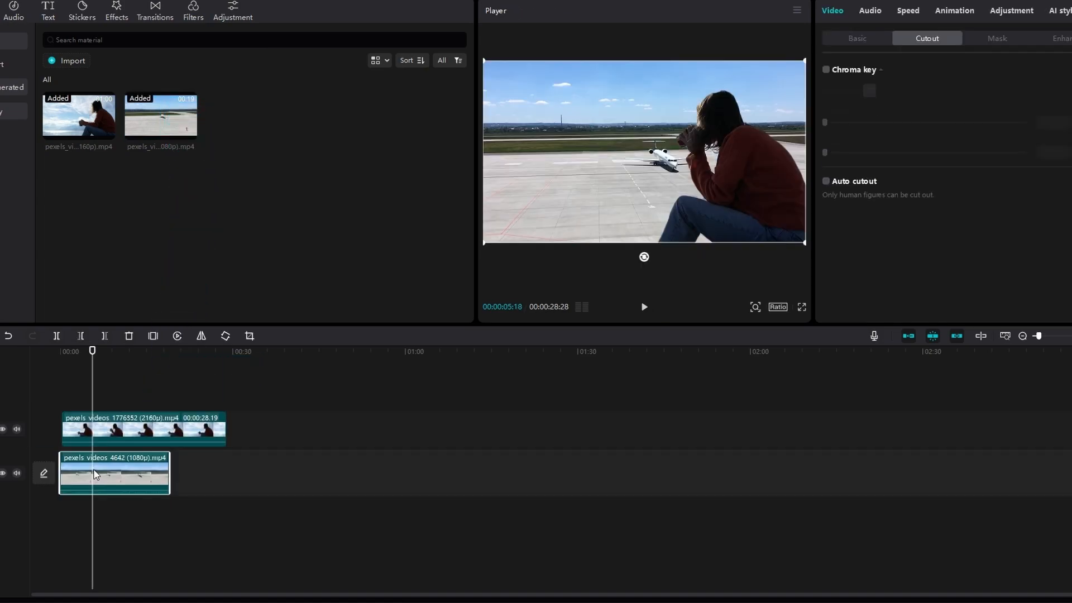
Step: Trim the end of the cutout clip to match the airport background clip and play the composite from near the start
left_click_drag(225, 429, 170, 428)
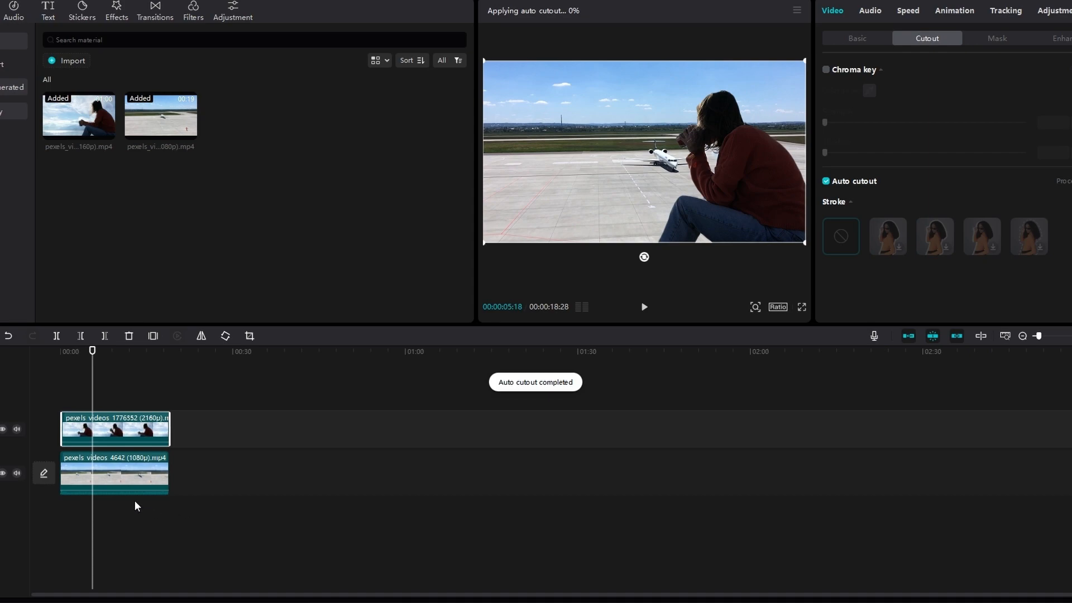
scroll(132, 496, "up", 4, "ctrl")
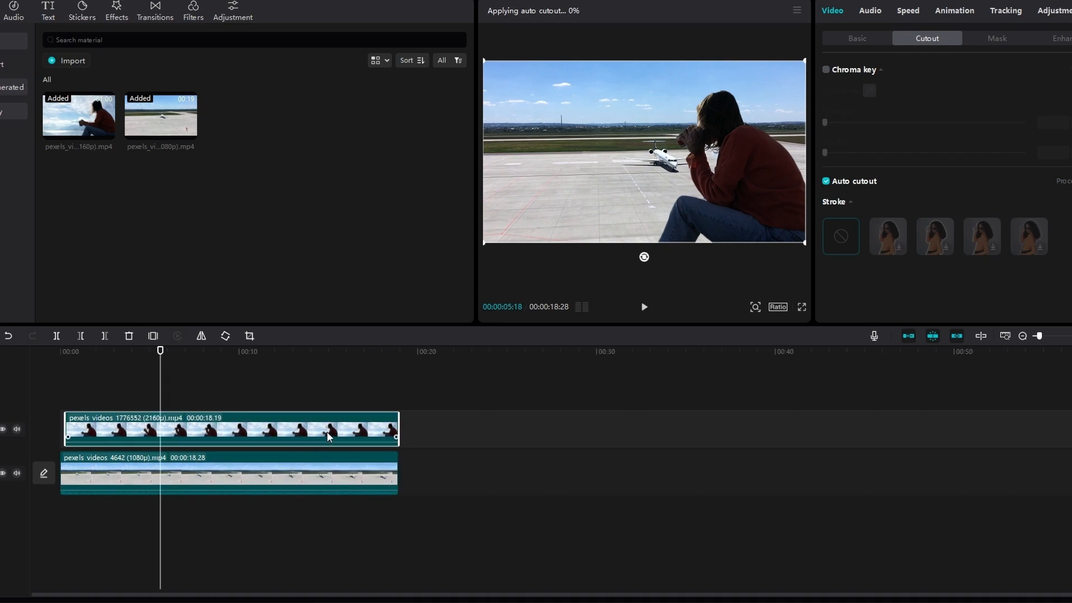
left_click_drag(139, 352, 60, 353)
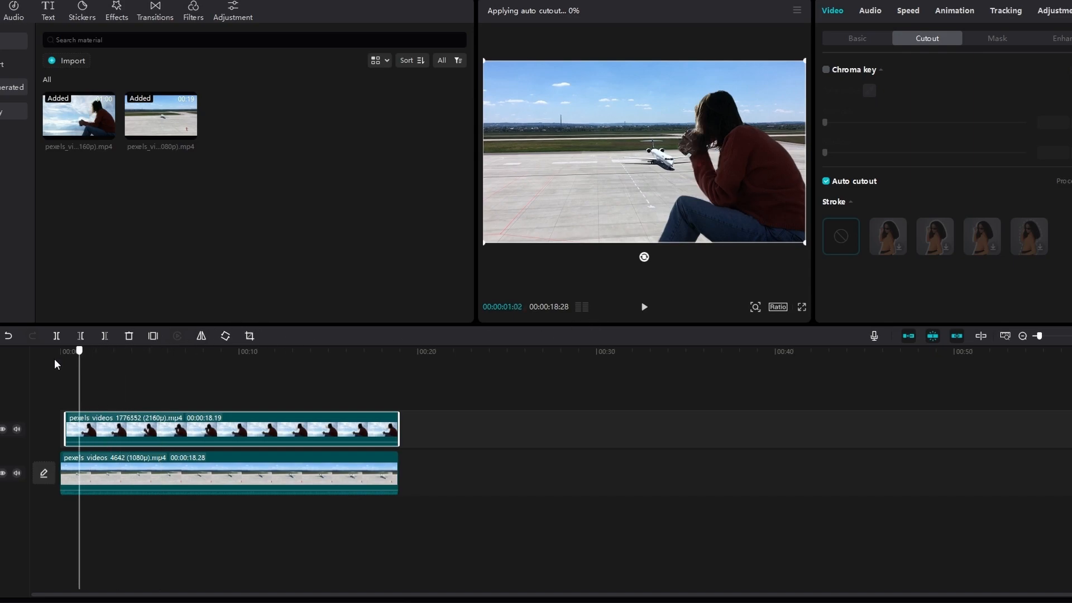
key("space")
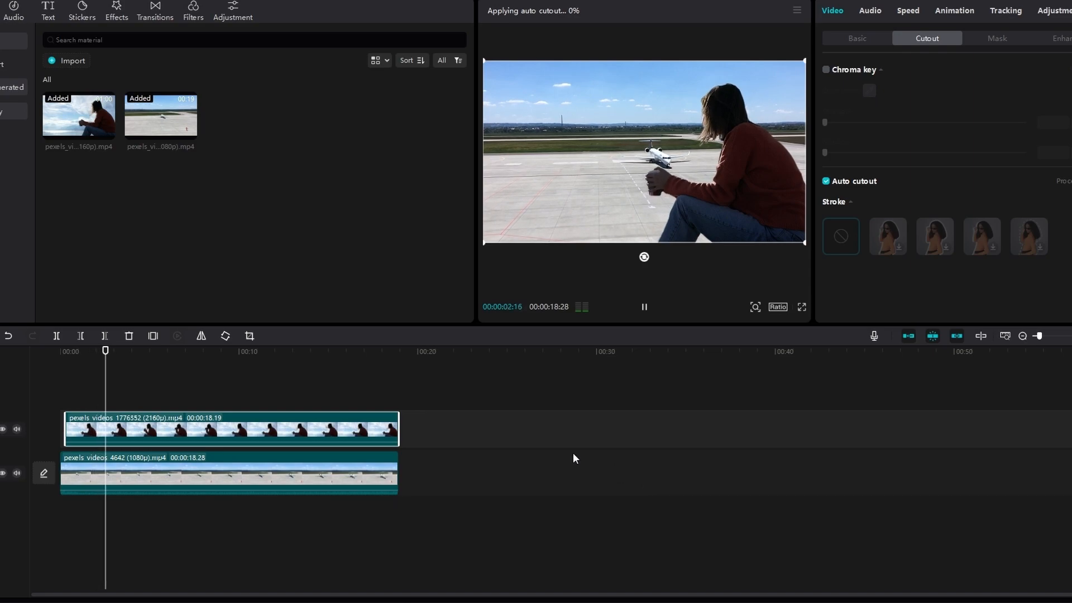
key("space")
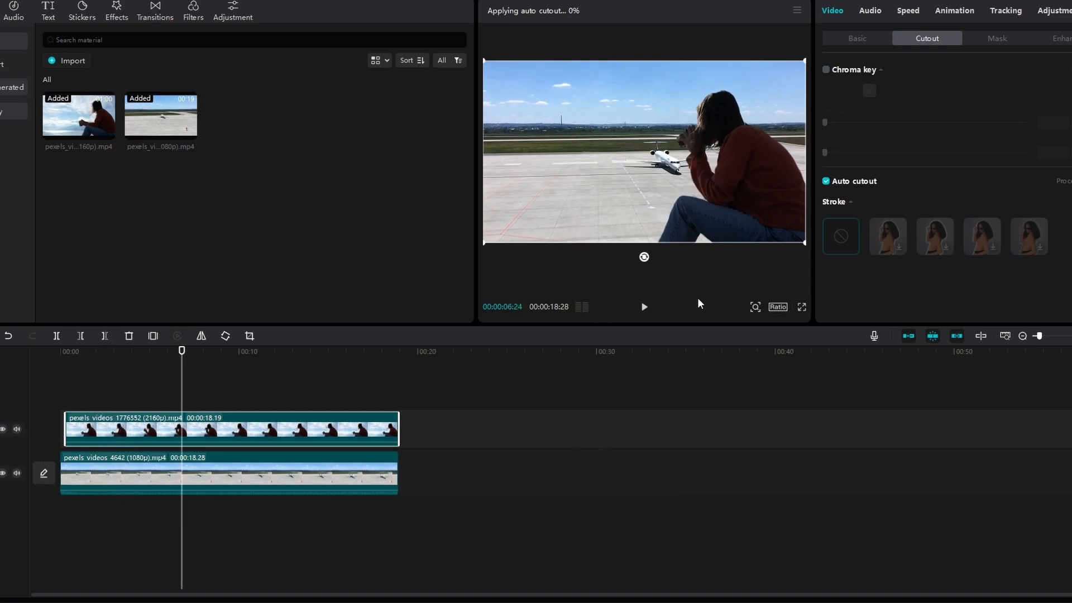
Step: Scale the cutout clip down to 74% and move the woman to the lower-right of the frame, at X 507, Y -287
left_click(873, 36)
left_click_drag(872, 102, 856, 102)
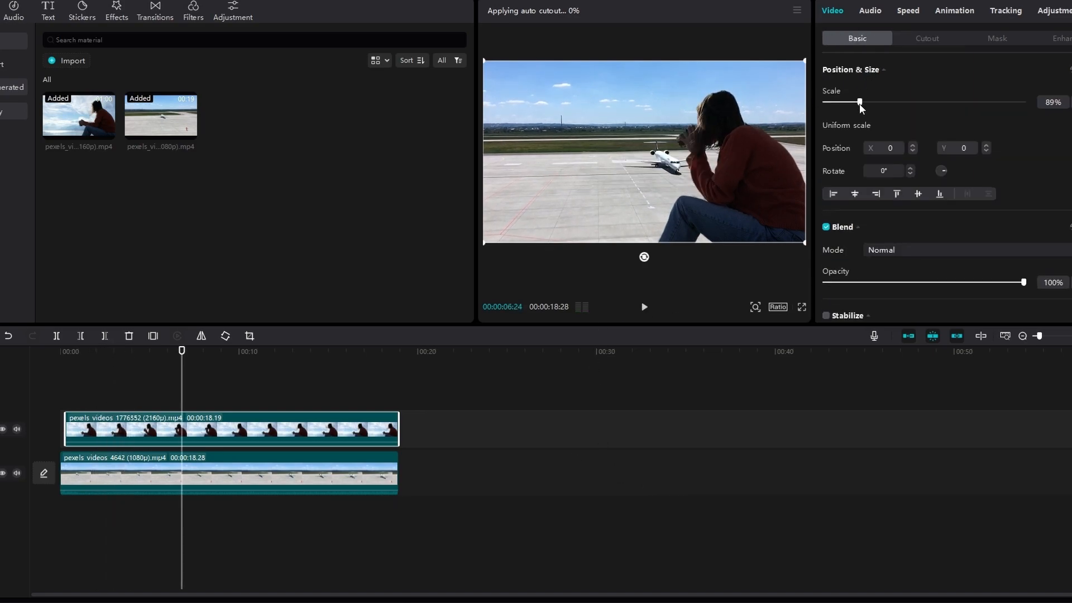
left_click_drag(712, 160, 736, 196)
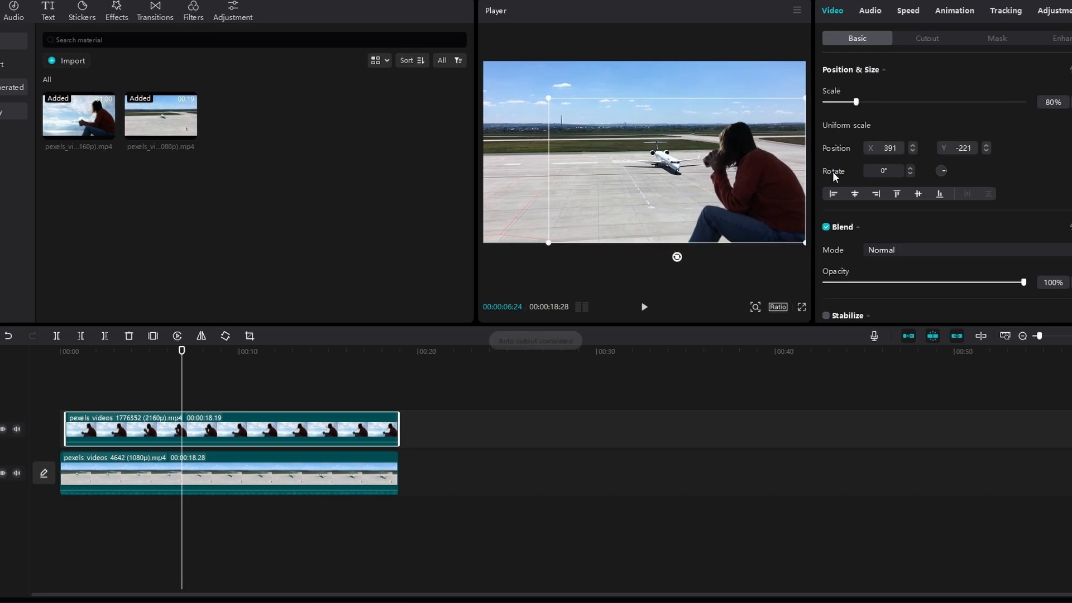
left_click_drag(854, 103, 853, 102)
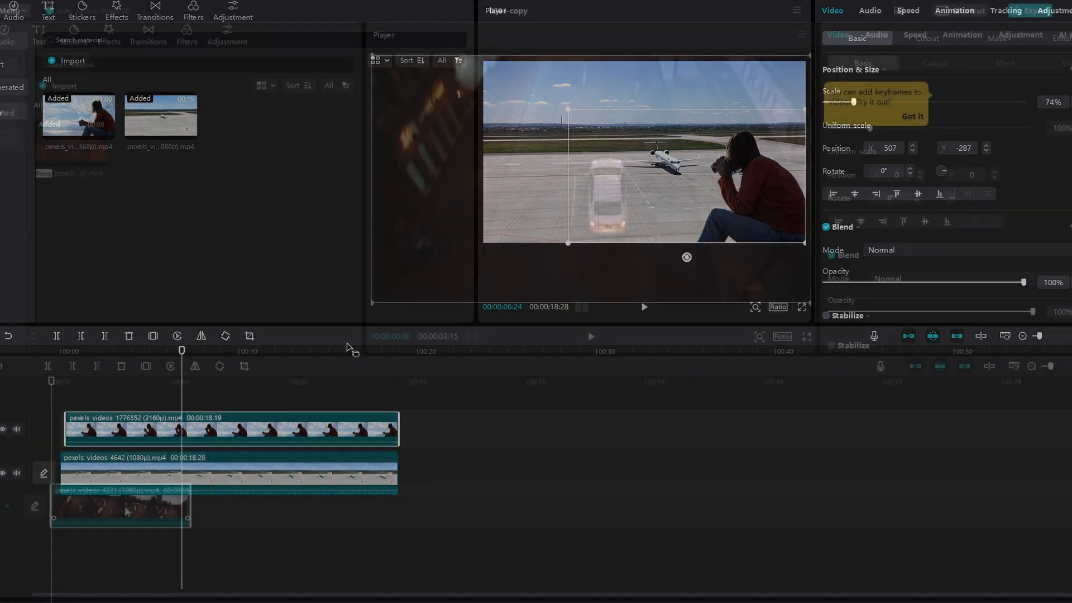
Step: Duplicate the pexels_videos_4721 (1080p) clip onto the track directly above the original, at the start of the timeline
right_click(93, 512)
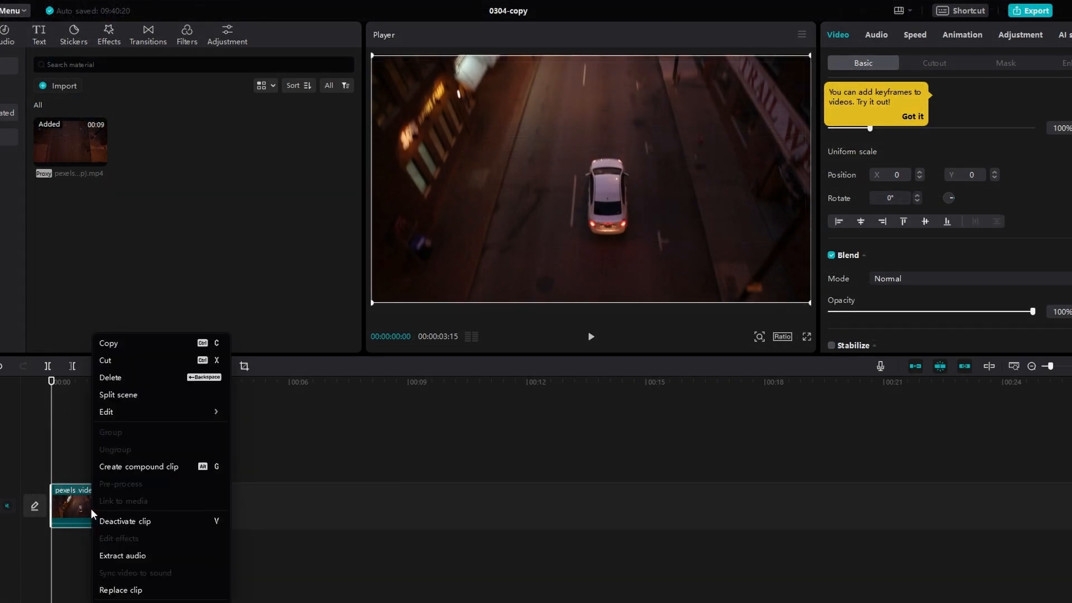
left_click(135, 343)
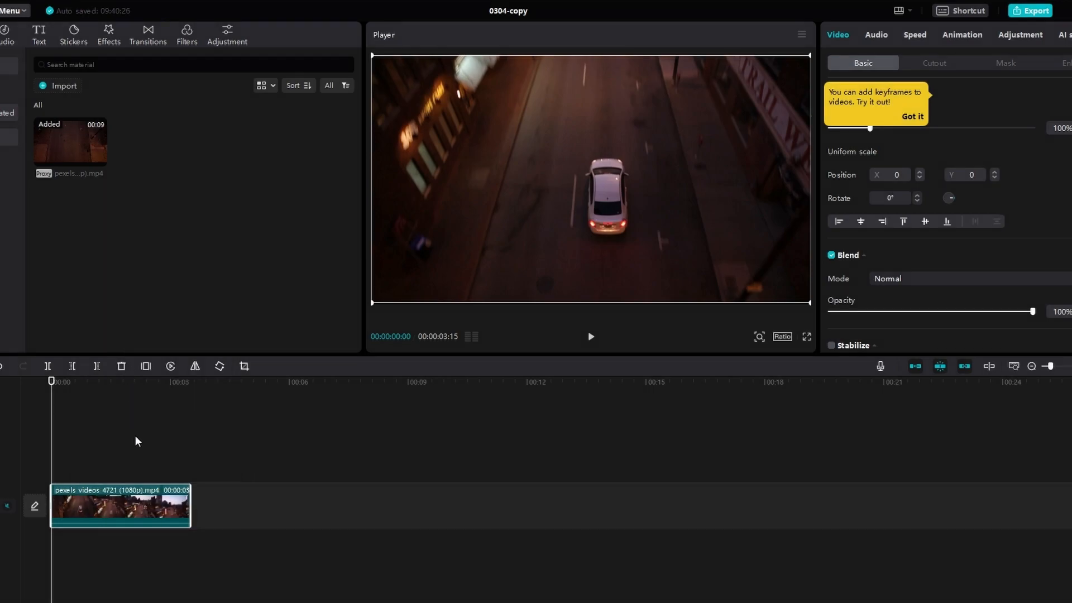
key("ctrl+v")
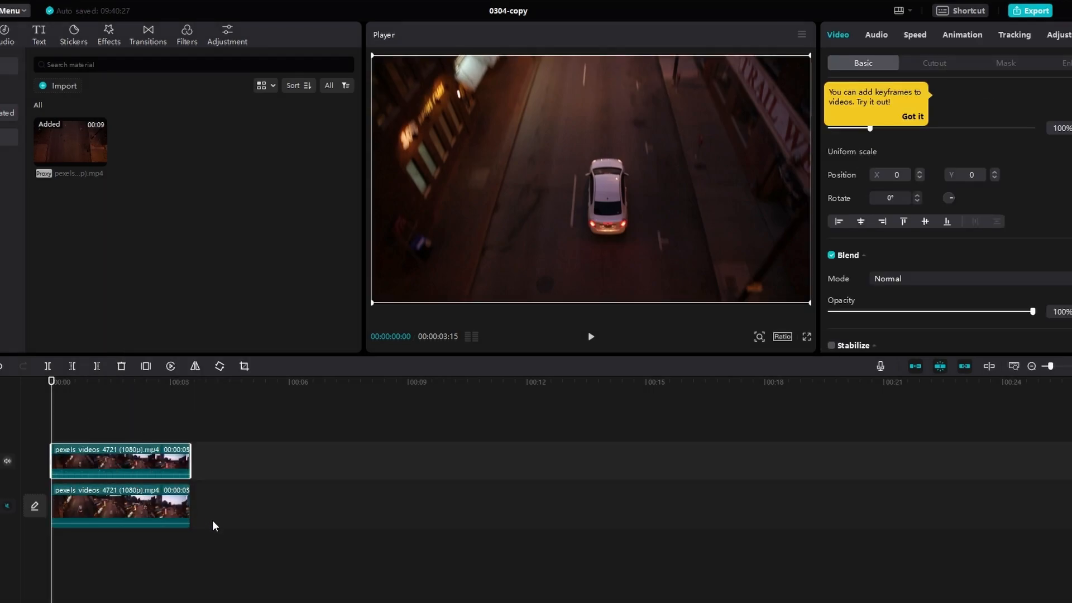
Step: Set the upper clip's blend mode to Color dodge and its opacity to 81%
left_click(992, 282)
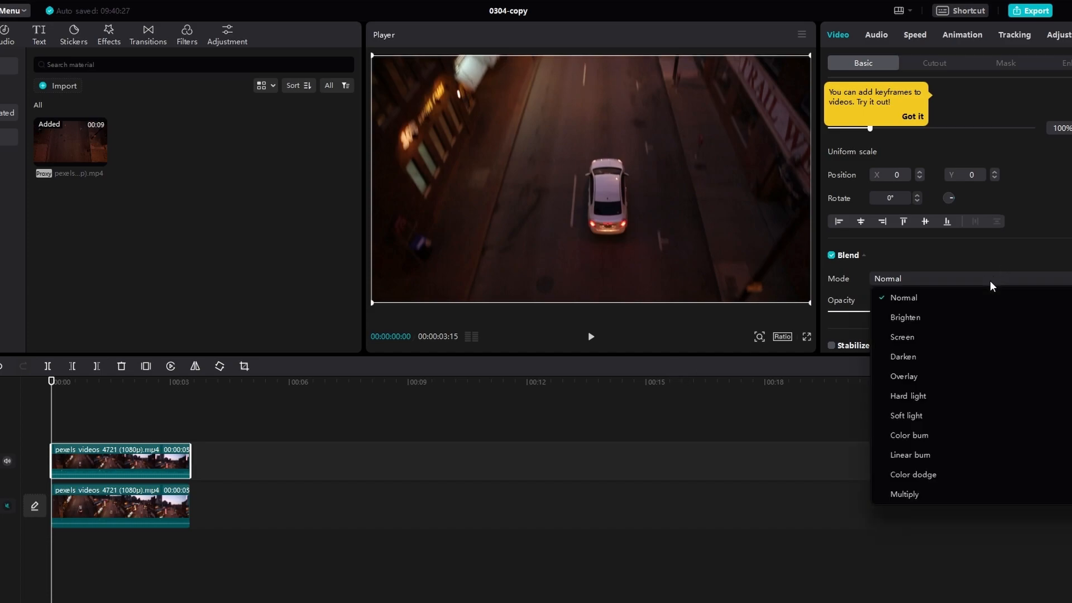
left_click(916, 475)
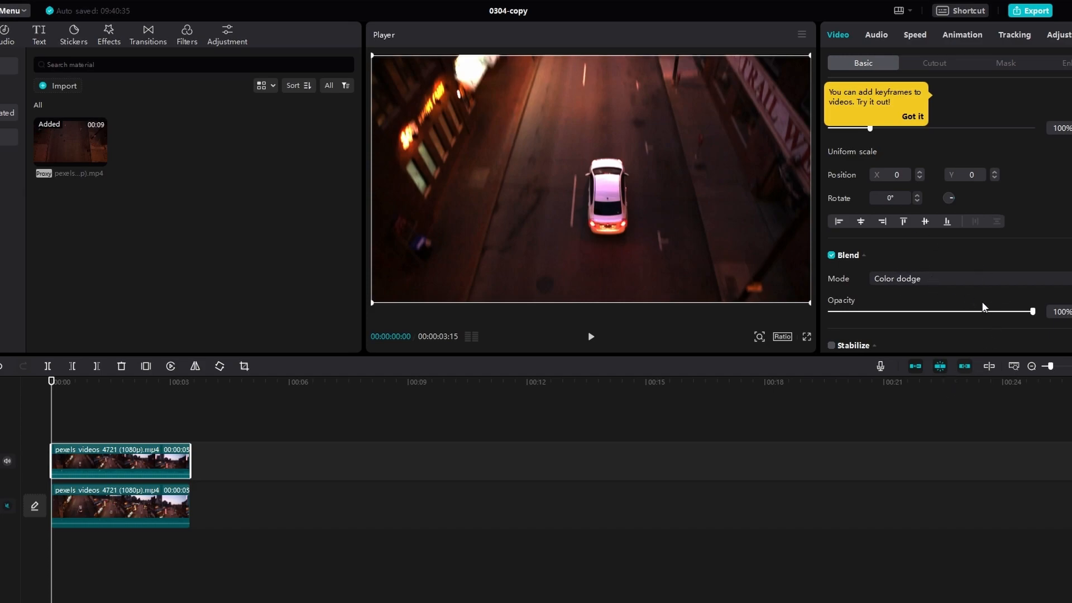
left_click_drag(1022, 313, 995, 319)
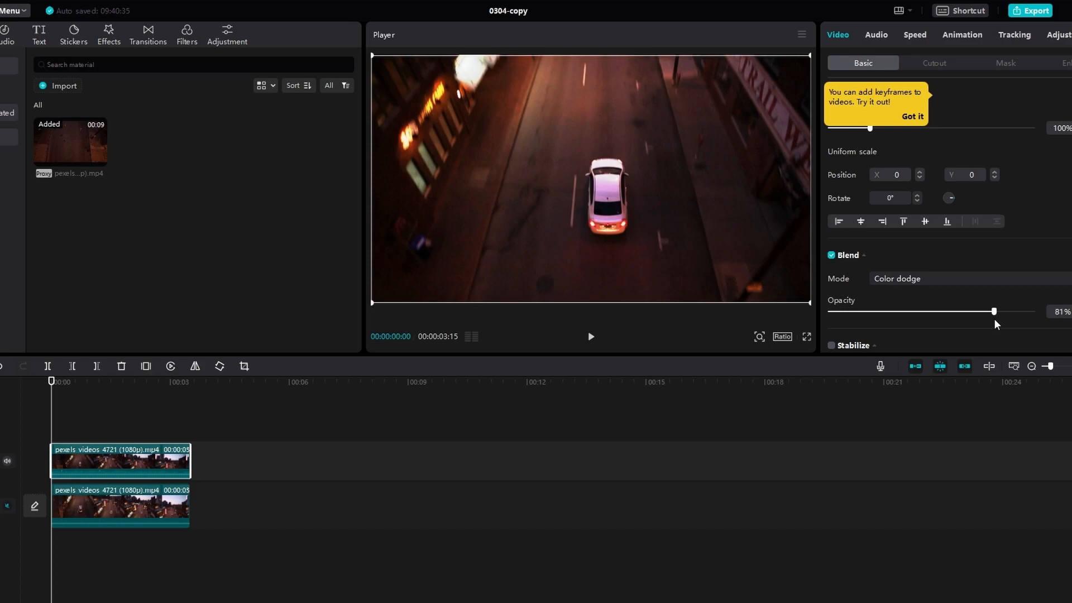
Step: Apply the Edge Glow lens effect to the upper clip and set its Glow to 100
left_click(109, 34)
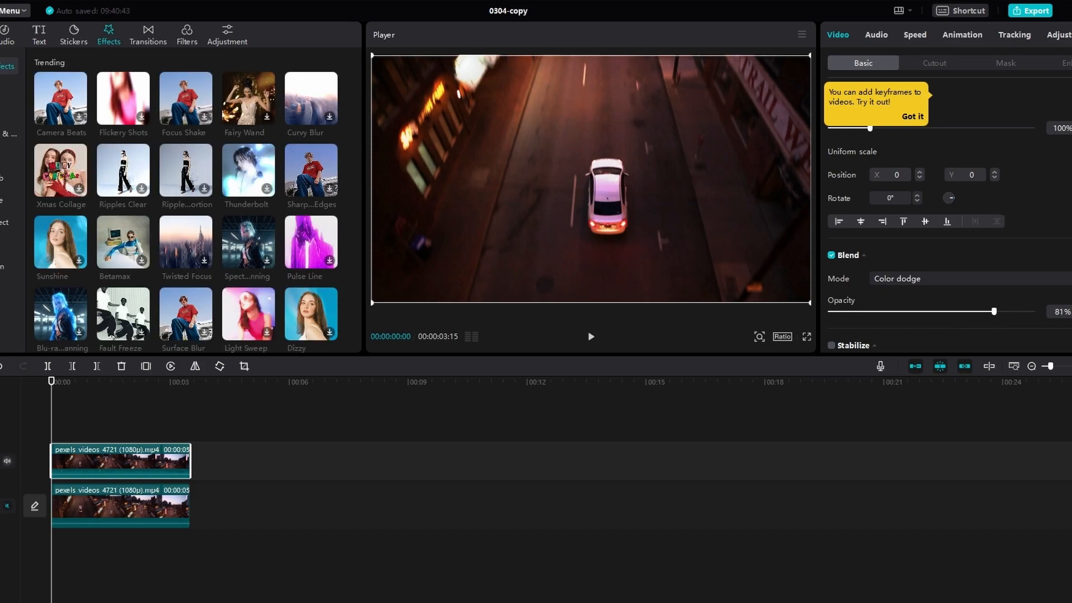
left_click(6, 134)
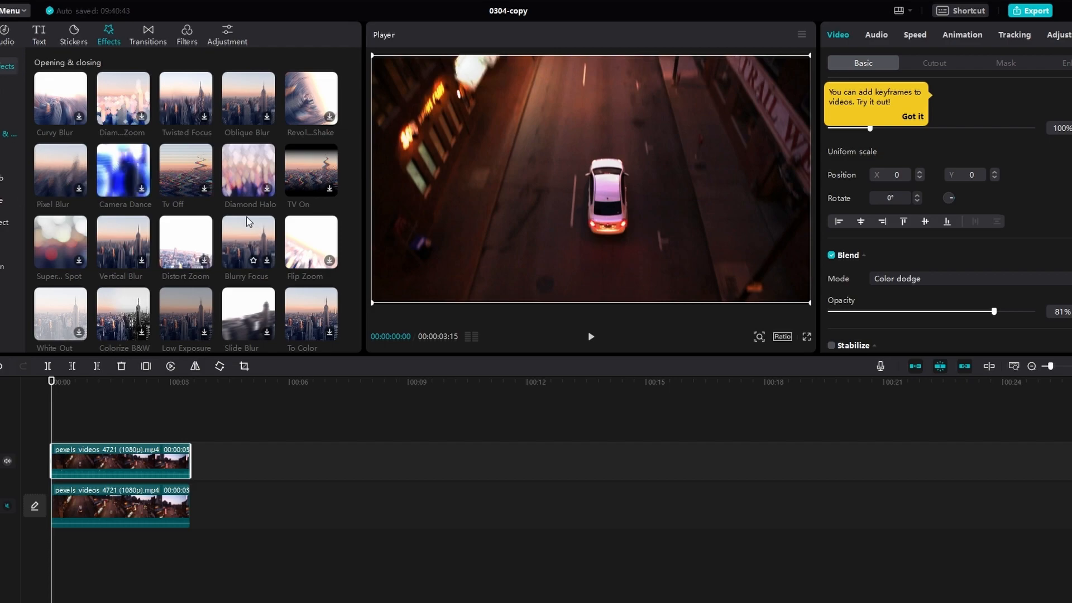
left_click_drag(299, 291, 159, 455)
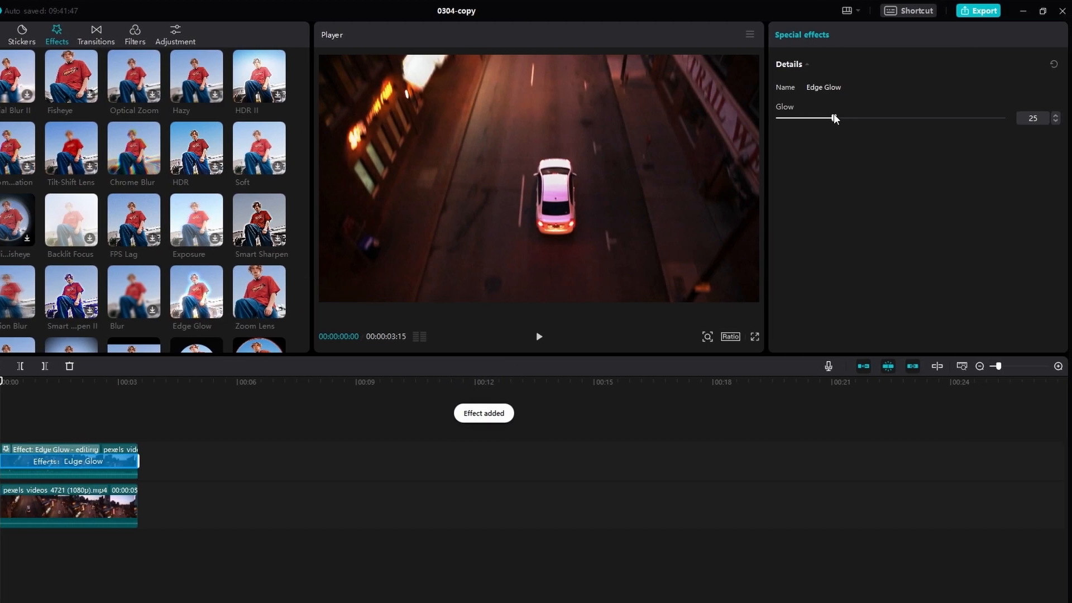
left_click_drag(834, 118, 1005, 125)
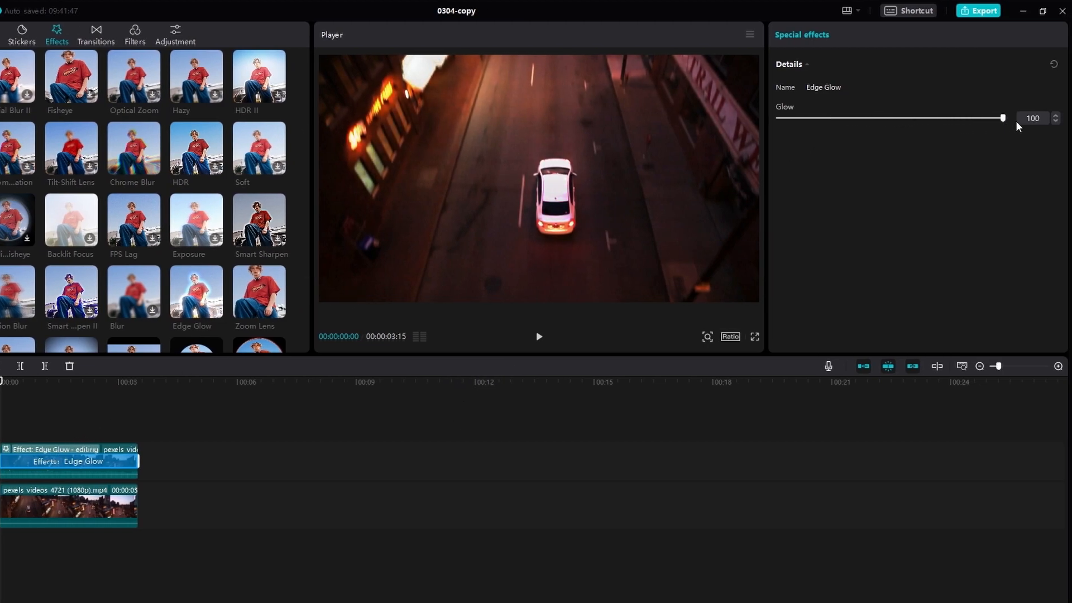
Step: Set the lower car clip's brightness to -17 and its contrast to 17
left_click(128, 511)
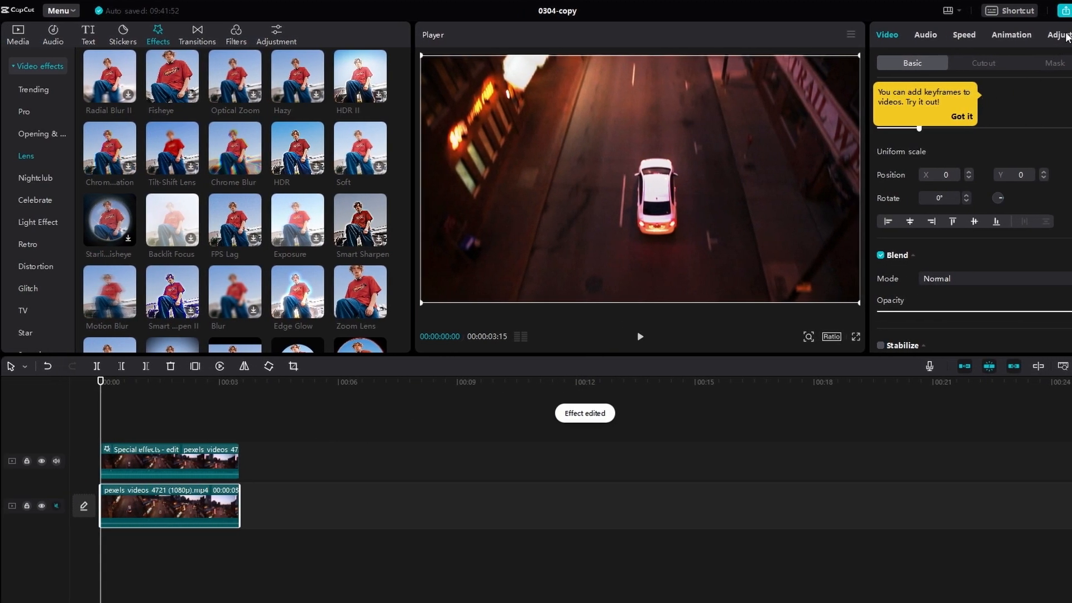
left_click(1061, 34)
scroll(1026, 184, "down", 5)
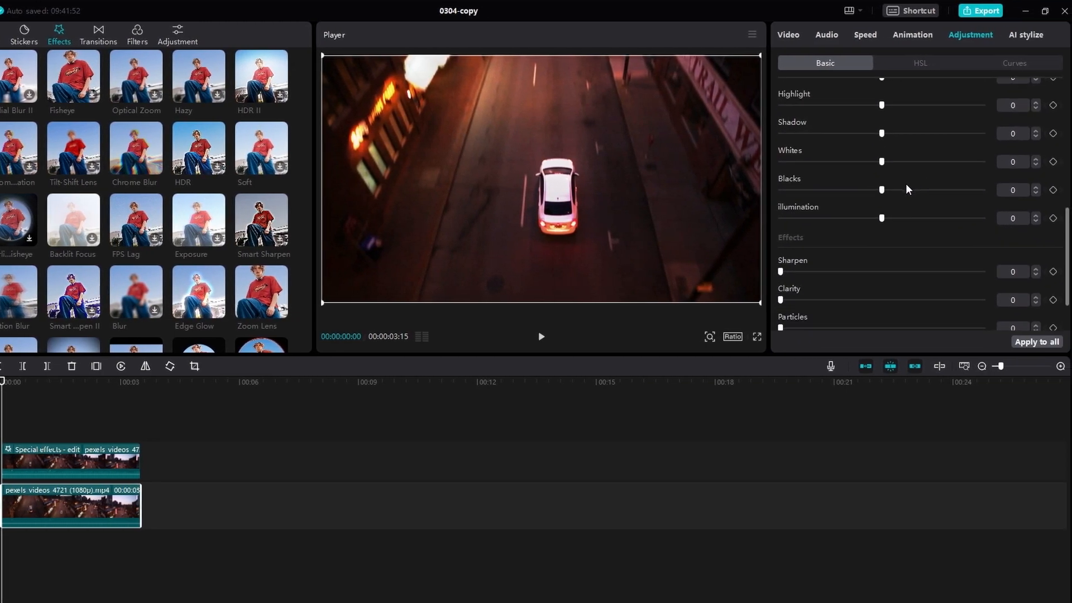
scroll(907, 188, "up", 5)
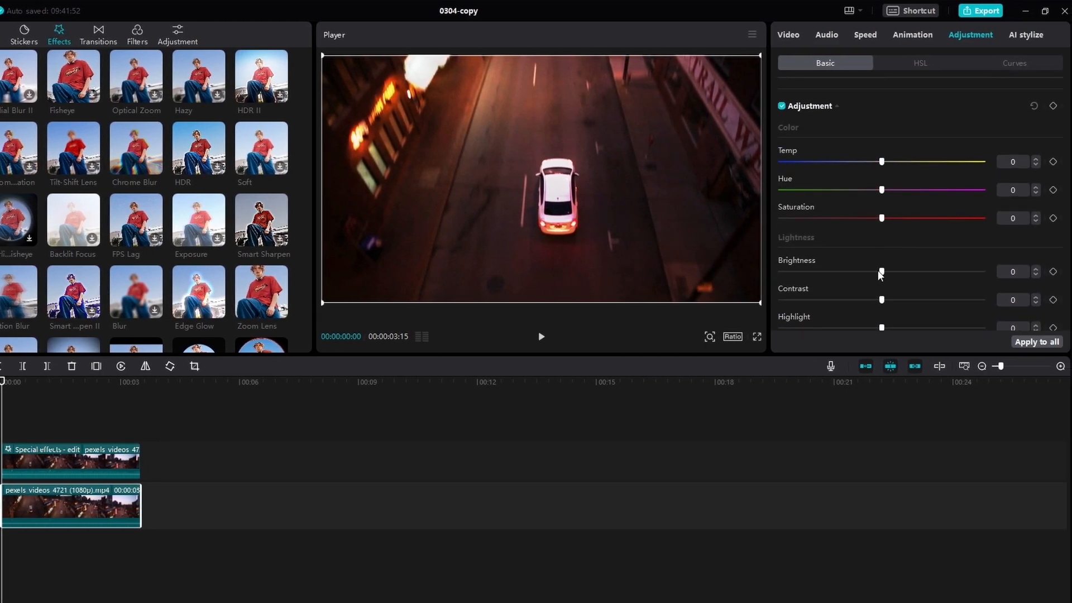
left_click_drag(883, 272, 916, 300)
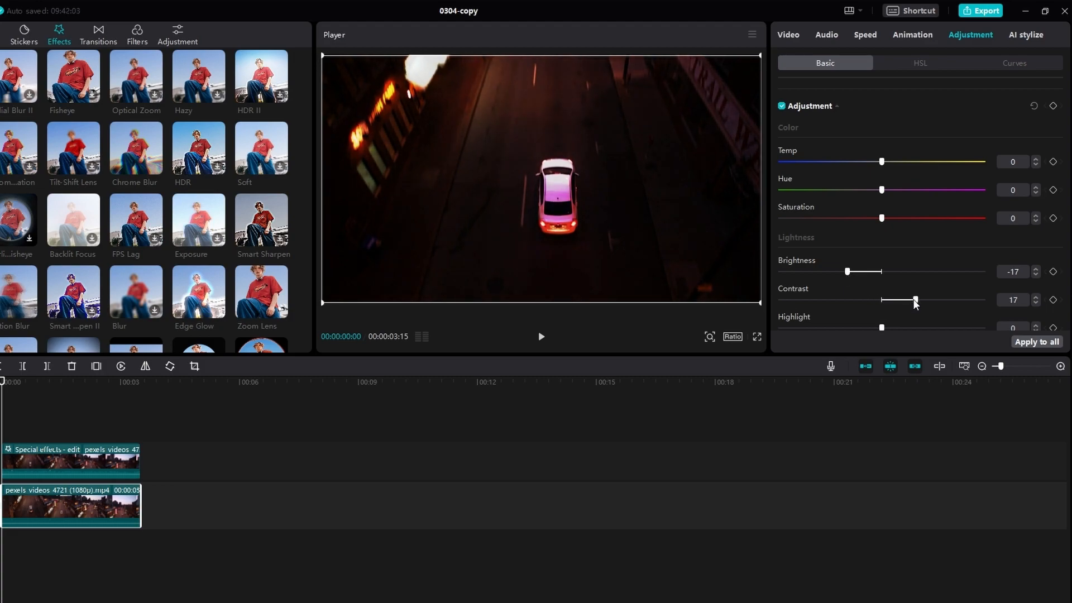
Step: Set the lower clip's sharpen to 9 and clarity to 40, and play the result from the start
scroll(921, 268, "down", 5)
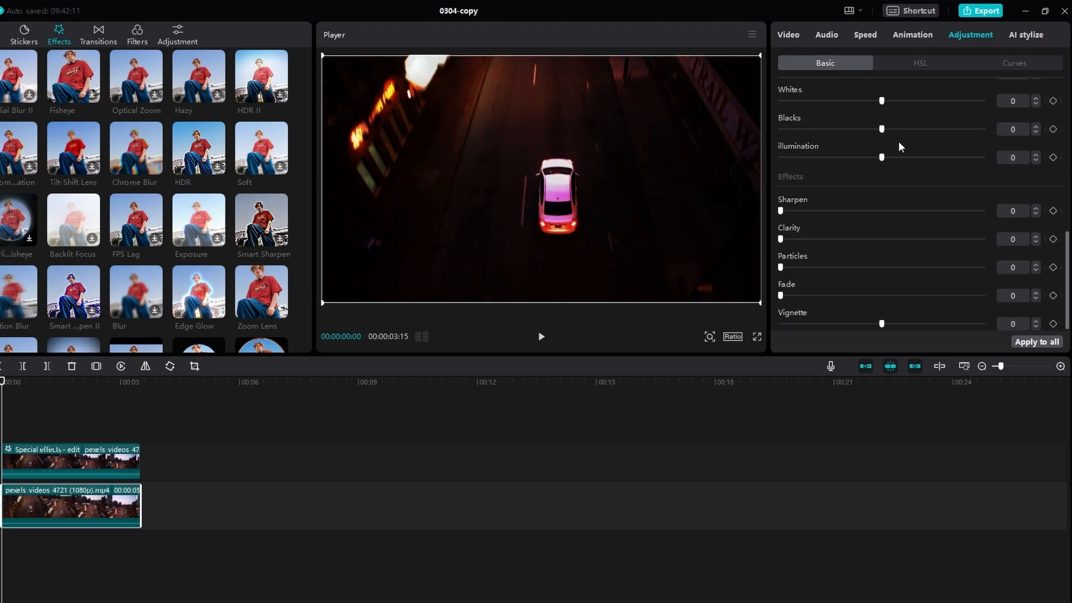
left_click_drag(781, 211, 860, 239)
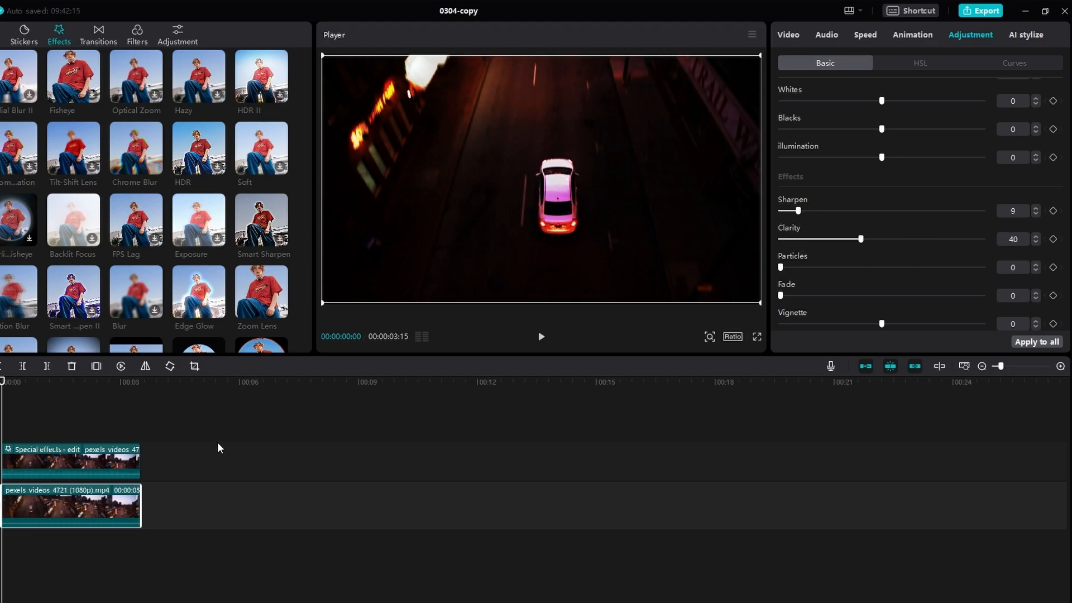
key("space")
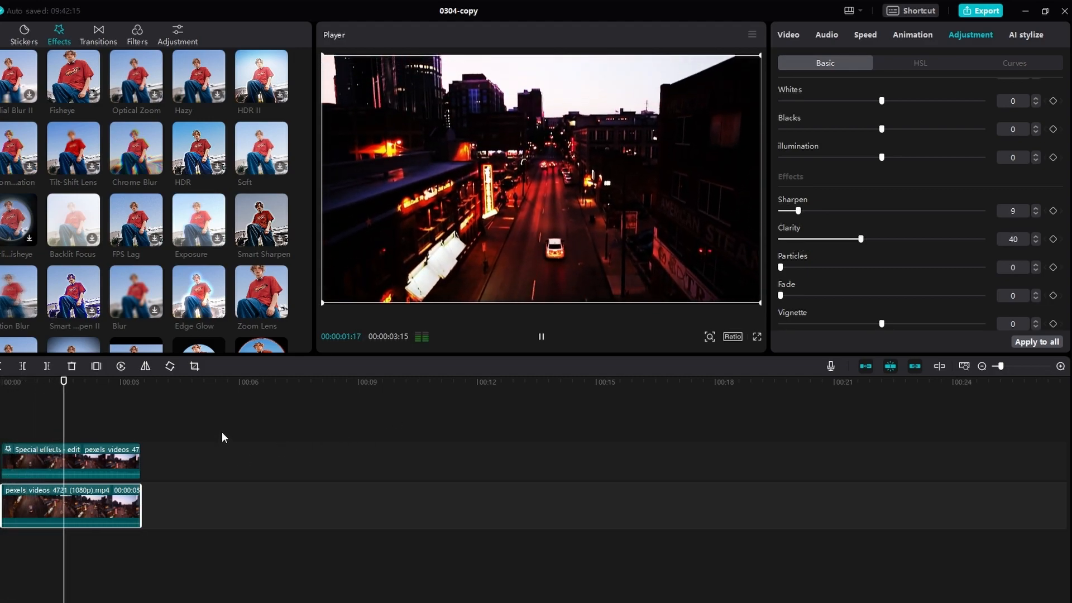
key("space")
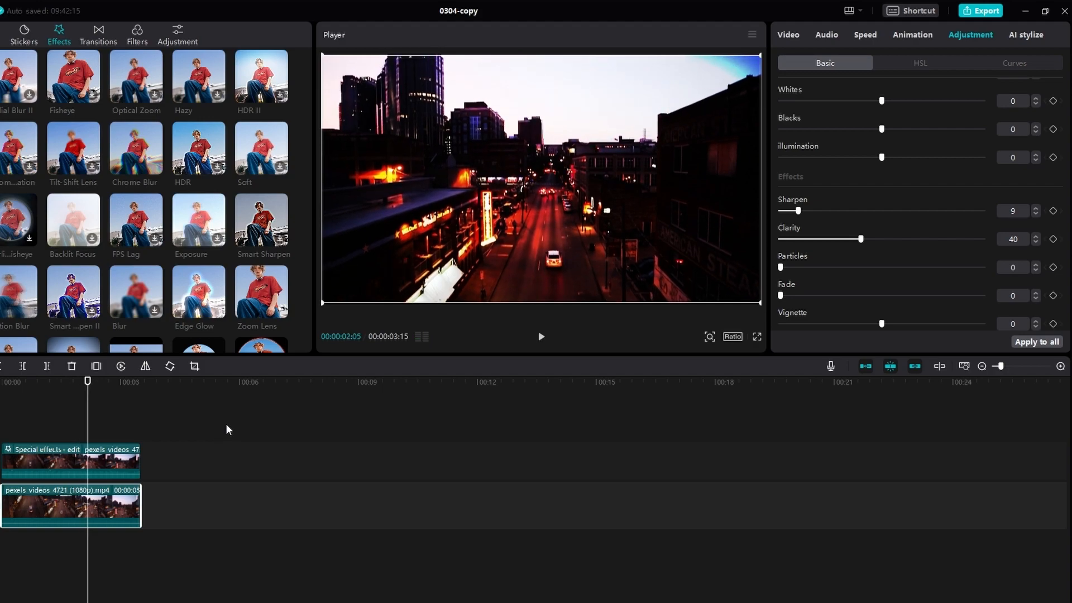
left_click(92, 455)
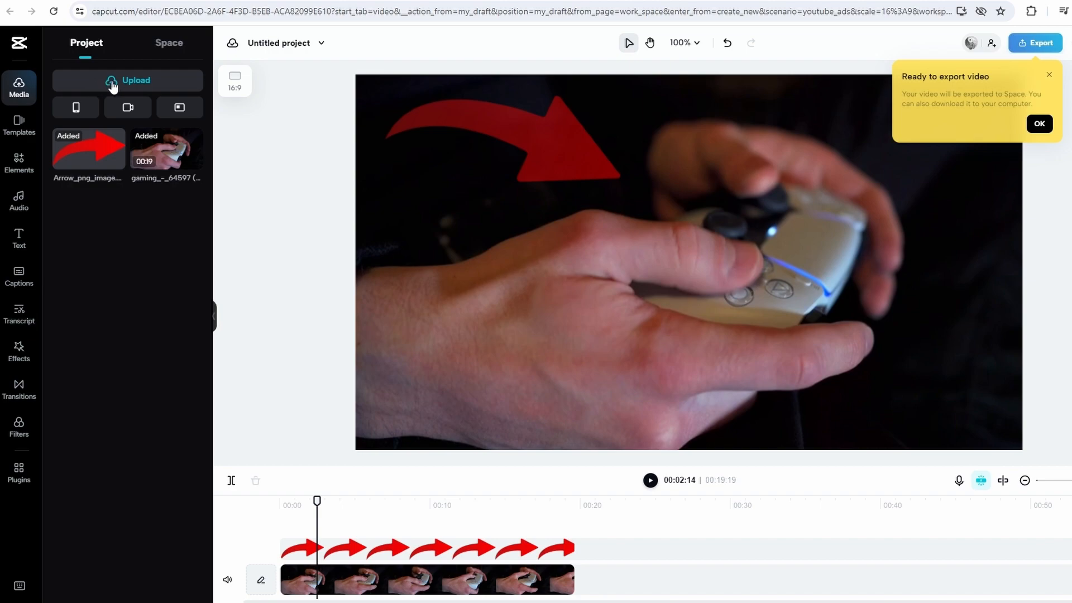
Step: In the CapCut web editor, upload the SNG2 audio file from the Desktop's New folder
mouse_move(116, 86)
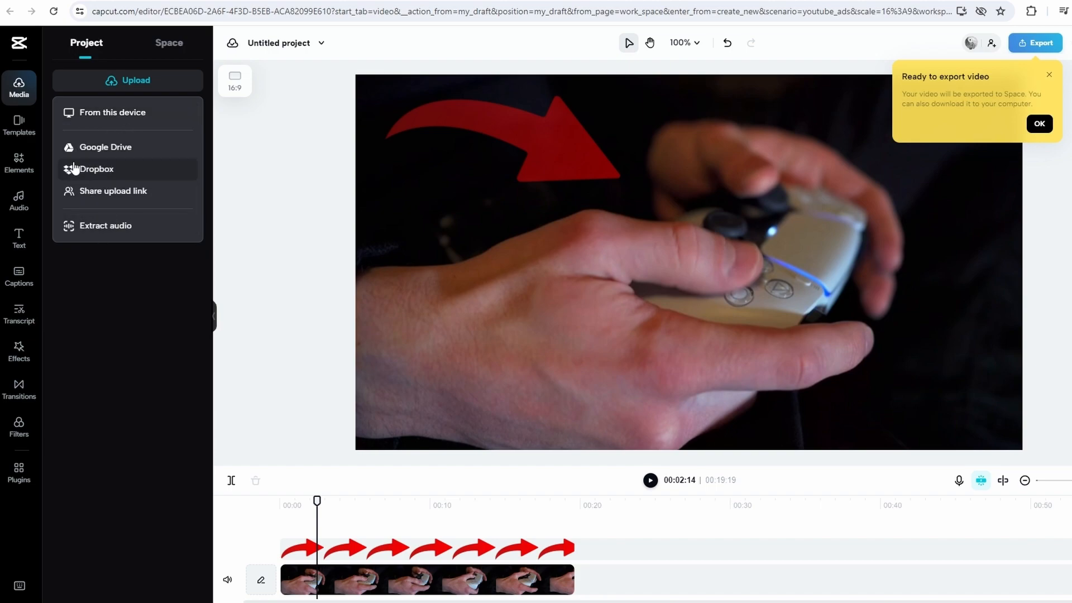
left_click(102, 115)
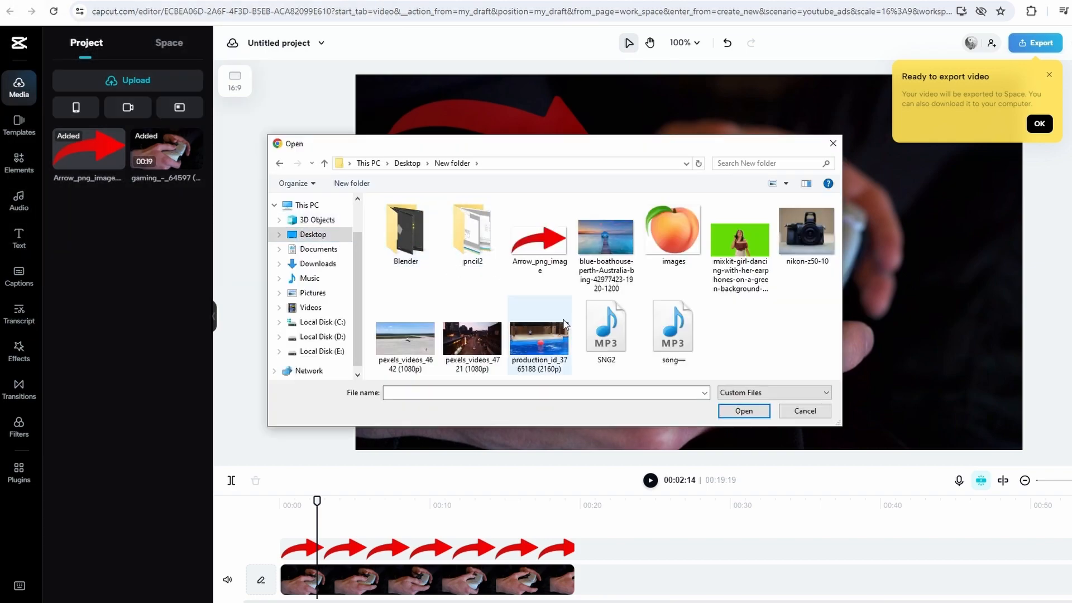
left_click(606, 335)
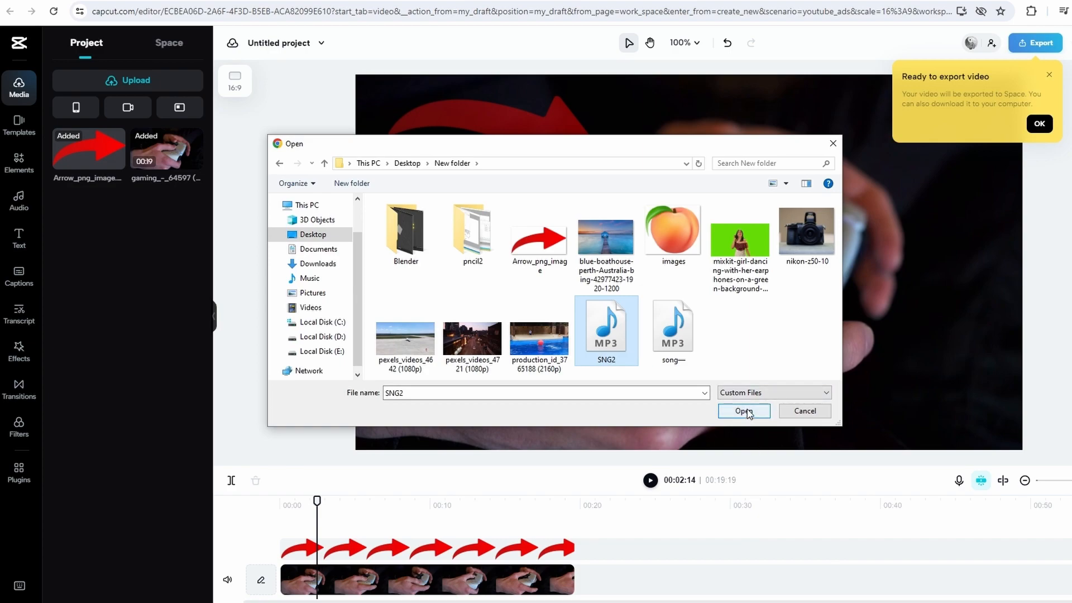
left_click(747, 412)
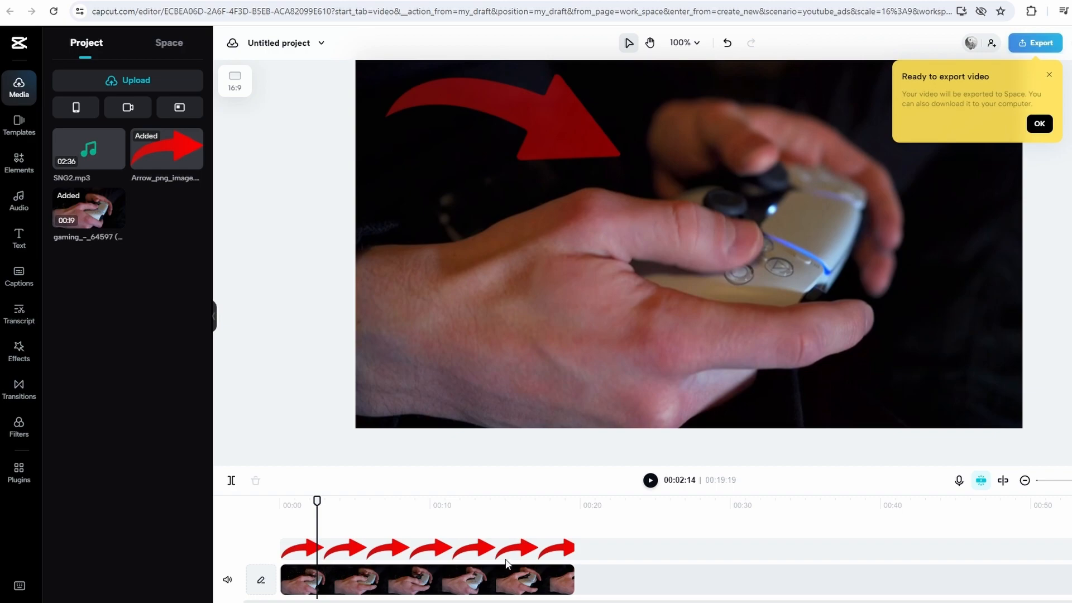
Step: Place SNG2.mp3 beneath the main video track at the start of the timeline and lower its volume slightly
left_click_drag(89, 152, 308, 565)
left_click_drag(90, 152, 290, 571)
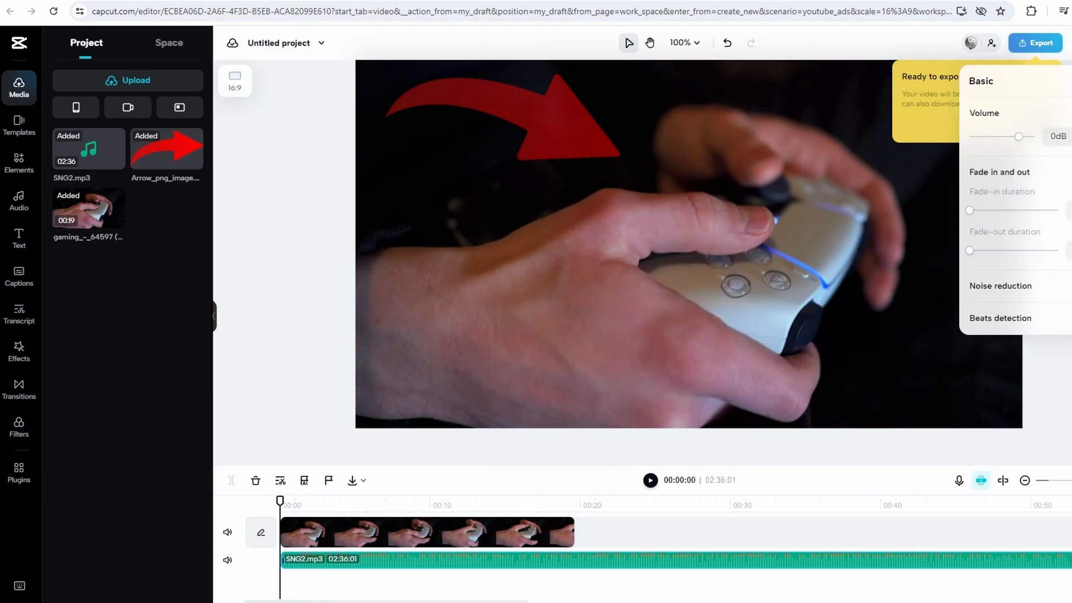
left_click_drag(1019, 140, 1013, 144)
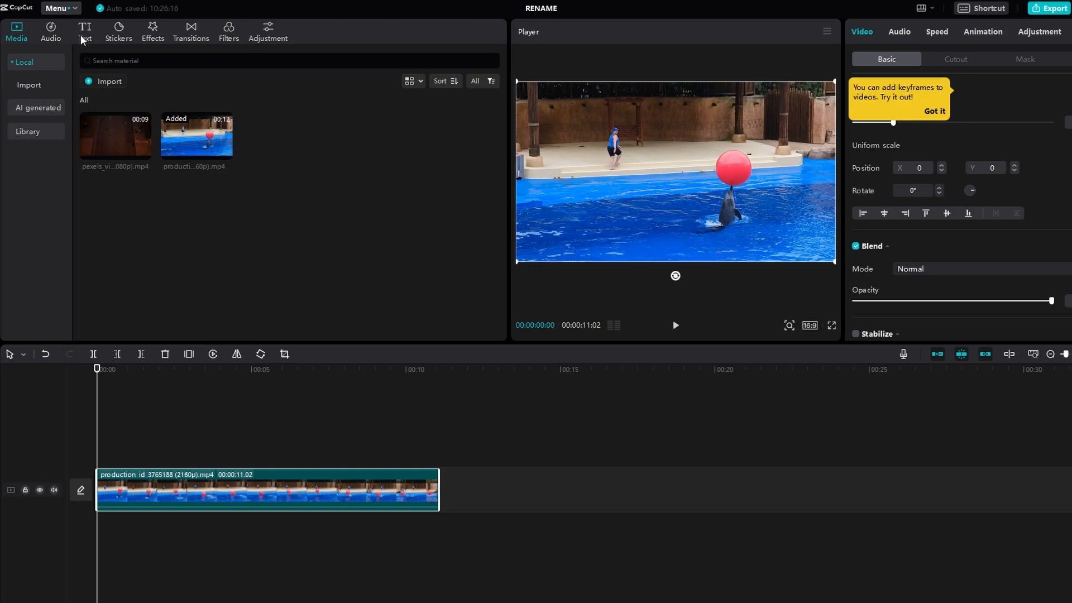
Step: In CapCut desktop, add a custom adjustment layer above the dolphin video and extend it to the clip's full length
left_click(270, 37)
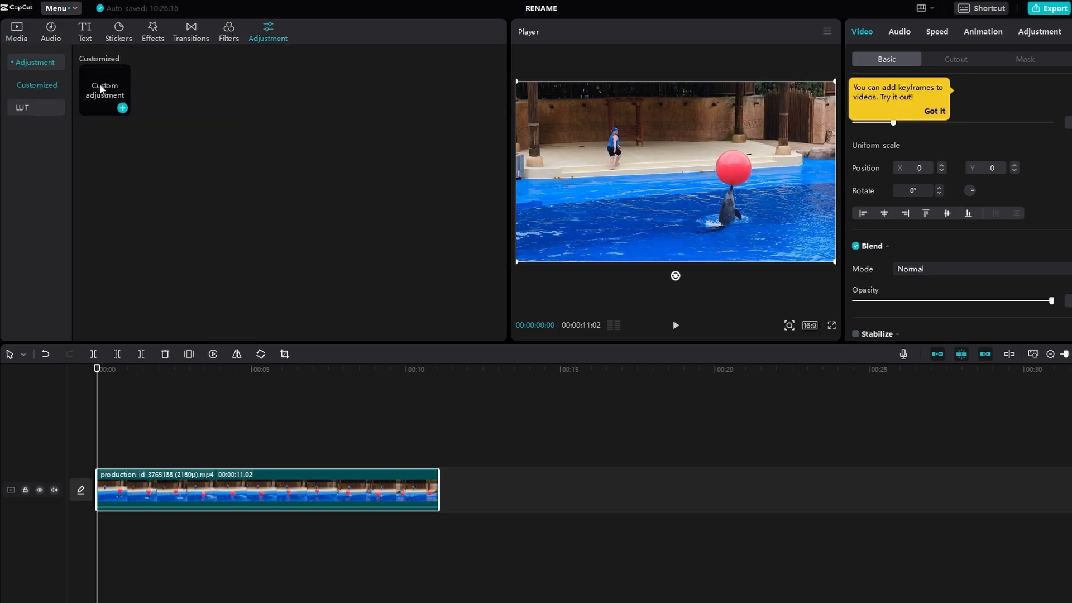
left_click(122, 108)
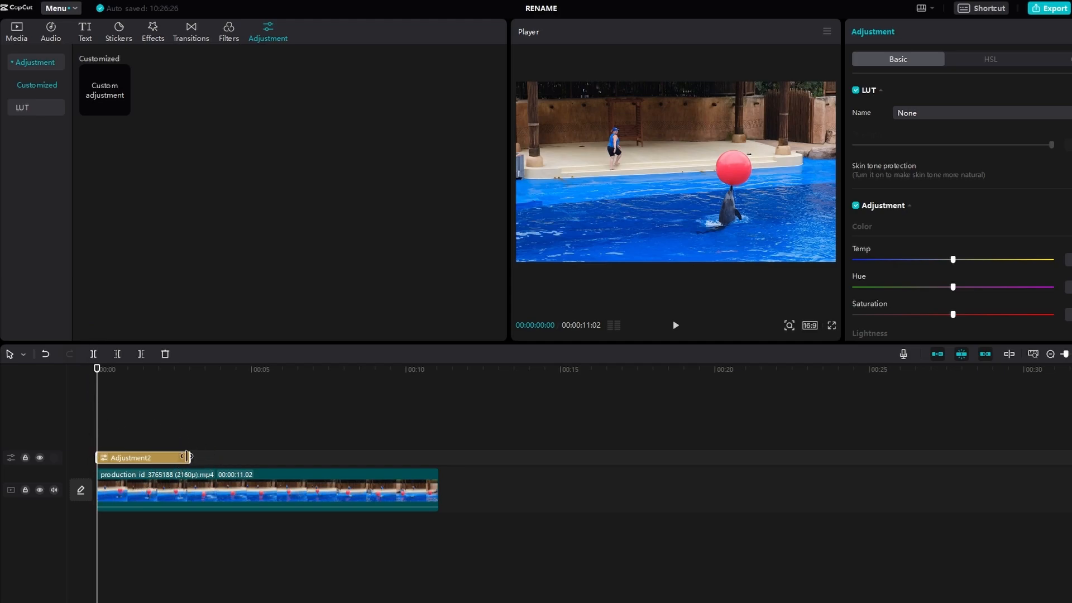
left_click_drag(188, 456, 435, 462)
left_click_drag(366, 461, 367, 461)
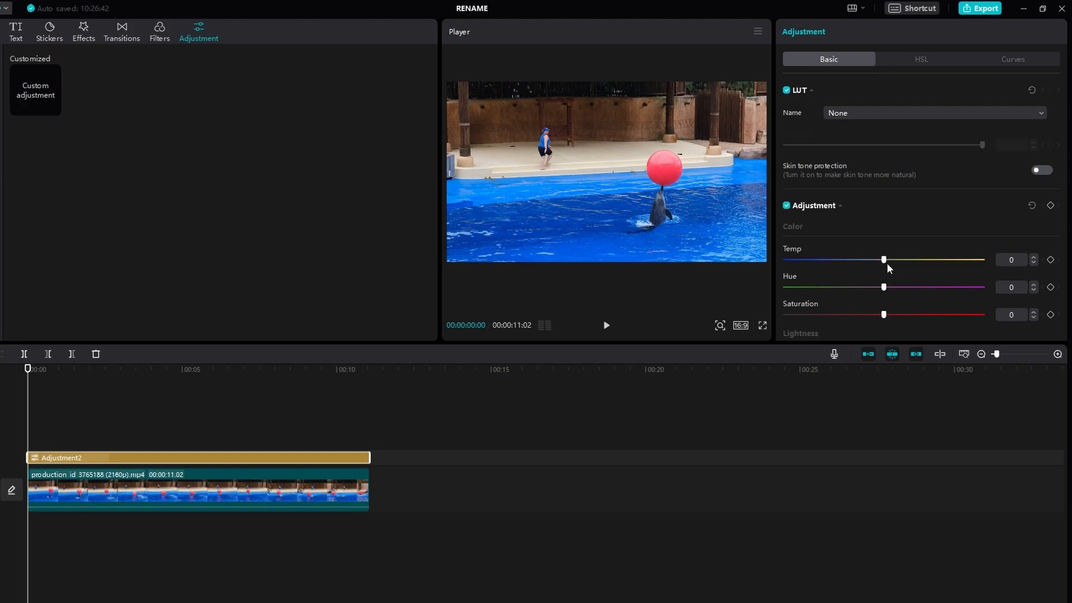
Step: Set the adjustment layer's temp to 40, hue to -50, saturation to 50, contrast to 7, highlight to -23 and shadow to -14
left_click_drag(883, 287, 735, 290)
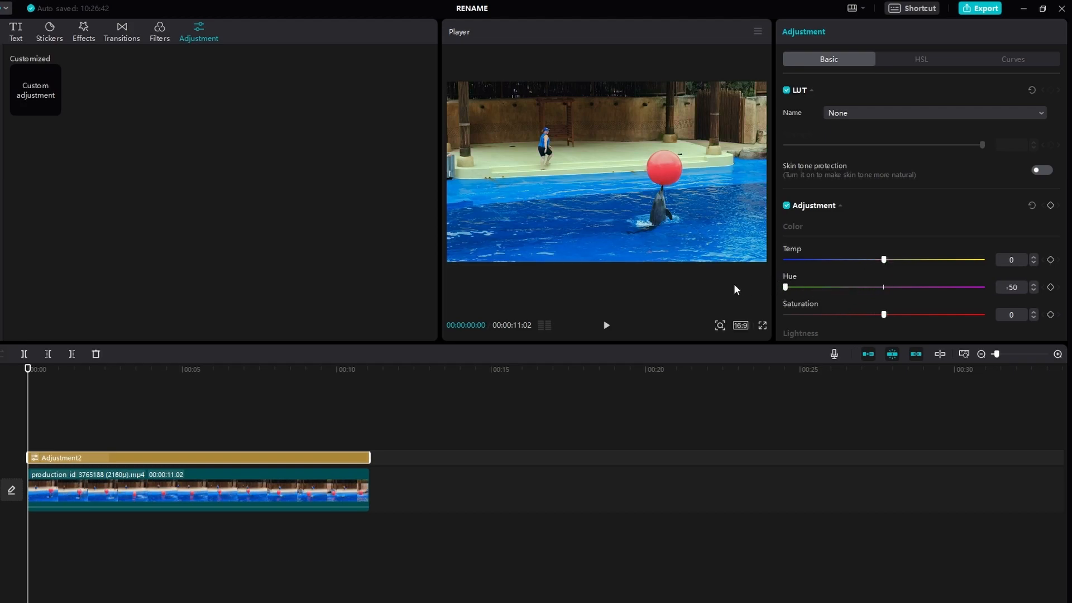
left_click_drag(883, 260, 978, 262)
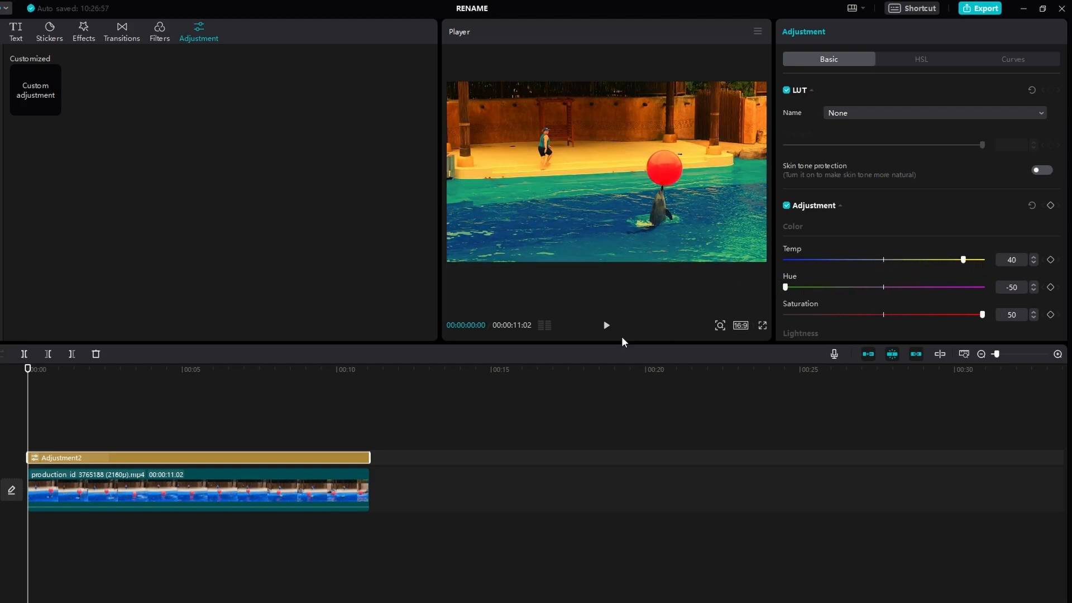
scroll(899, 220, "down", 10)
scroll(900, 184, "up", 8)
scroll(900, 192, "down", 5)
scroll(899, 191, "down", 4)
scroll(888, 123, "up", 2)
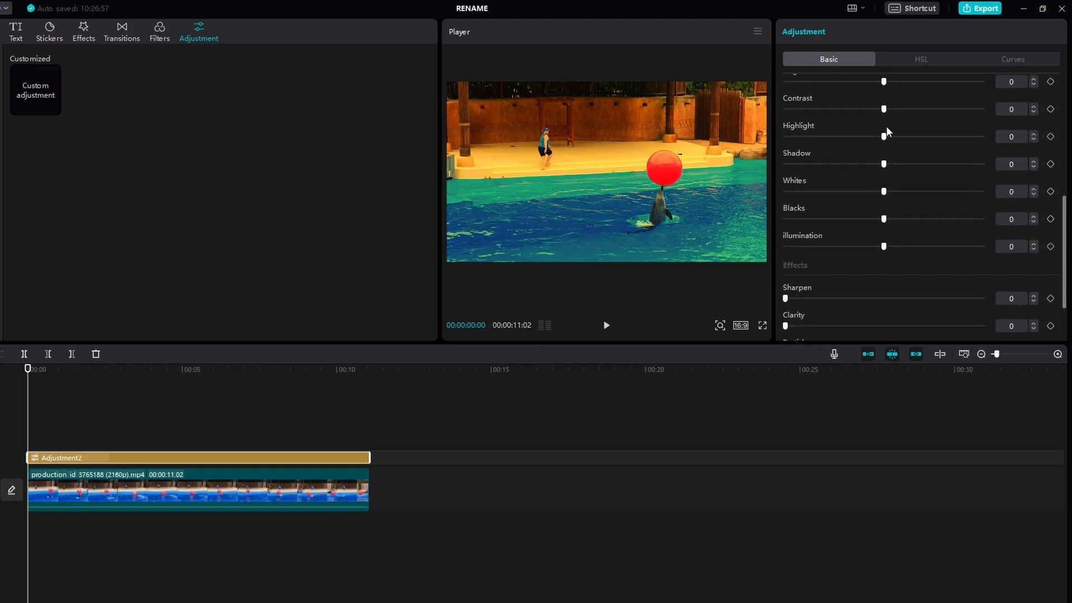
left_click_drag(885, 114, 850, 142)
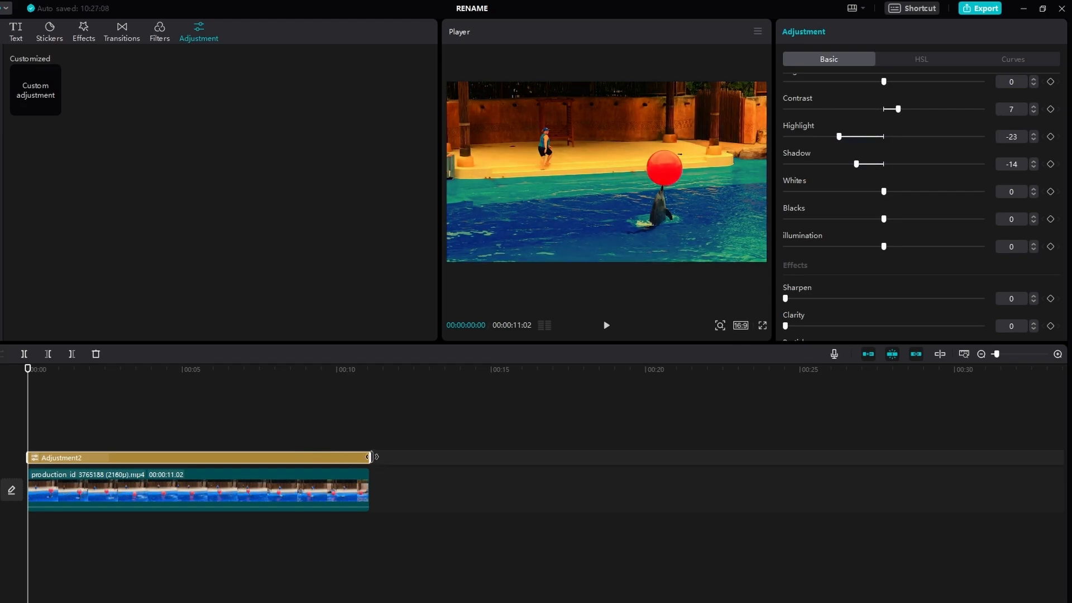
Step: Shorten the adjustment layer to under 5 seconds and play the dolphin video across the point where it ends
left_click_drag(371, 456, 172, 457)
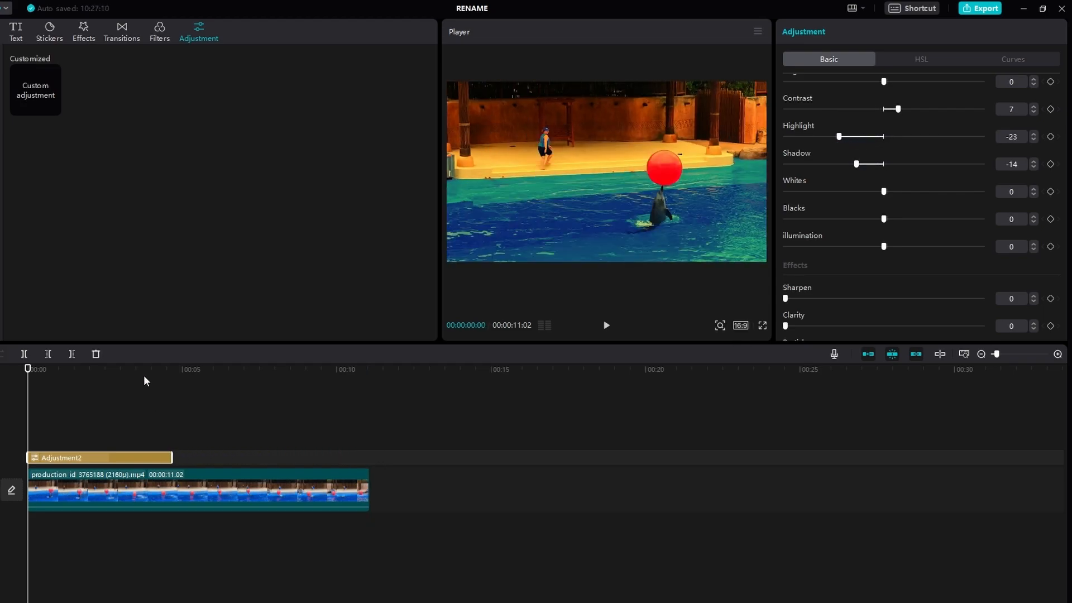
left_click(146, 369)
key("space")
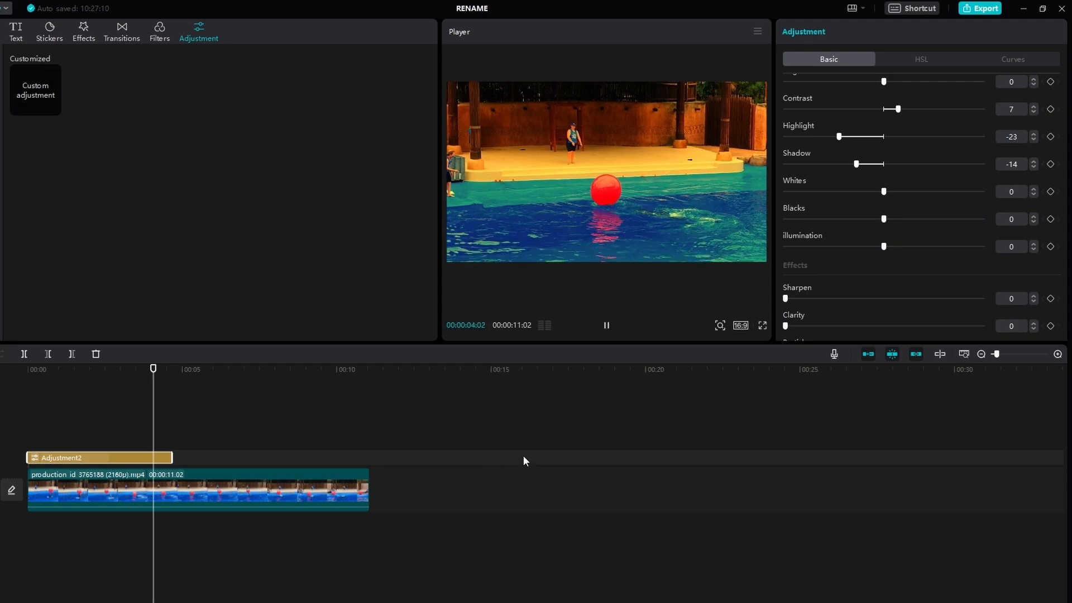
key("space")
left_click_drag(184, 371, 178, 396)
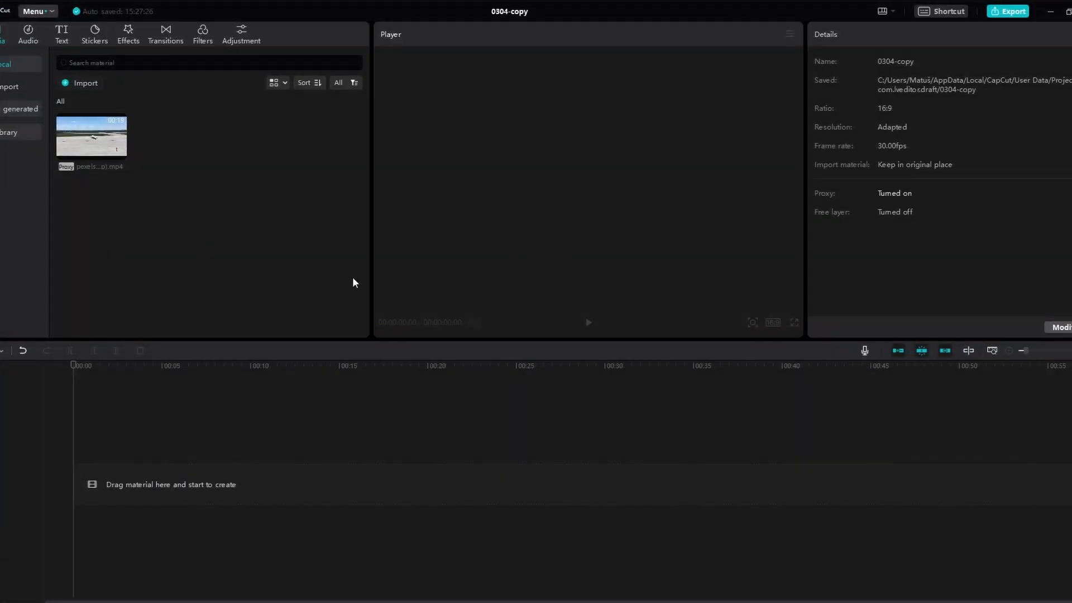
Step: Add a default text clip trimmed to 00:00:01:10 and style it in red Kanit-Black at size 37
left_click(60, 35)
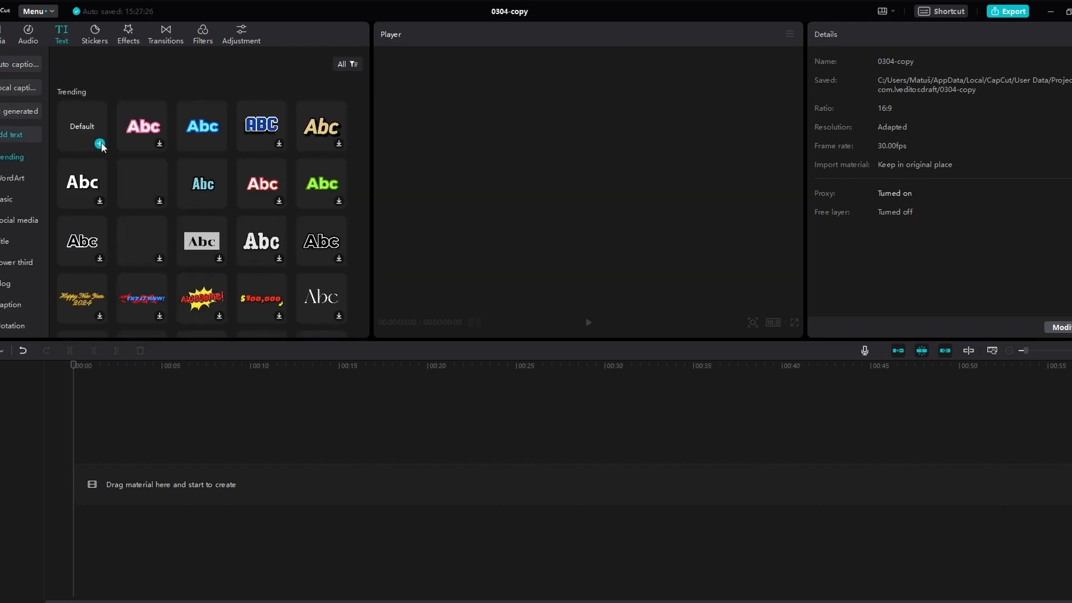
left_click(100, 144)
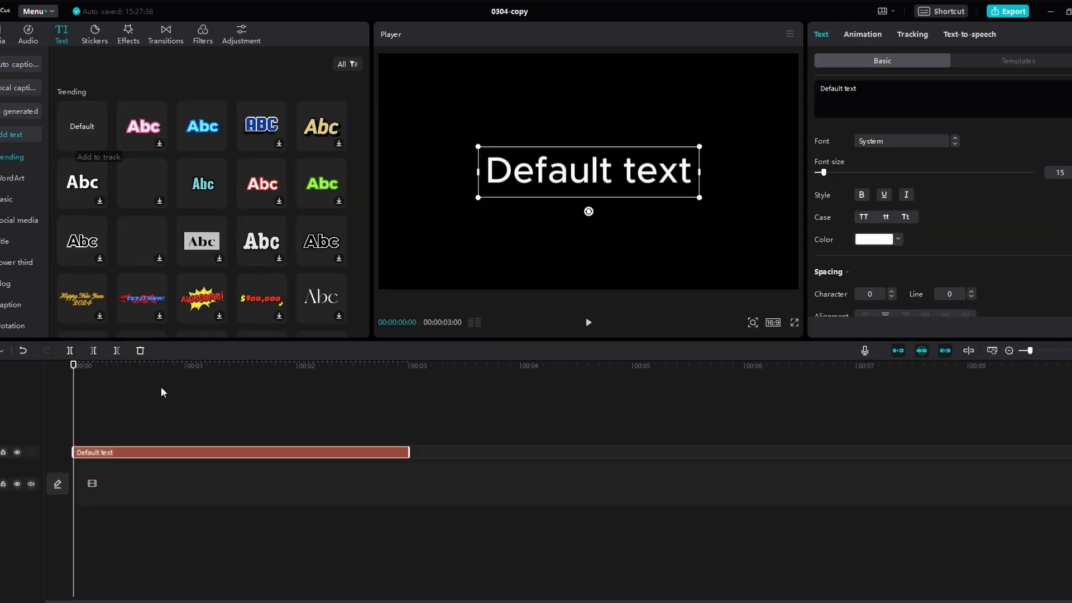
left_click_drag(408, 452, 223, 452)
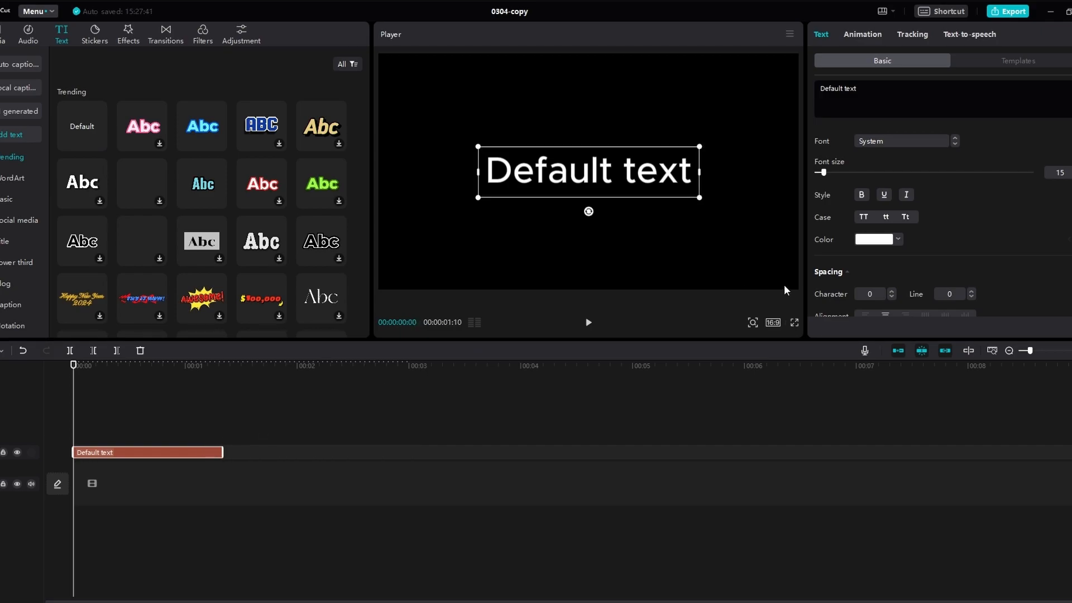
left_click(886, 144)
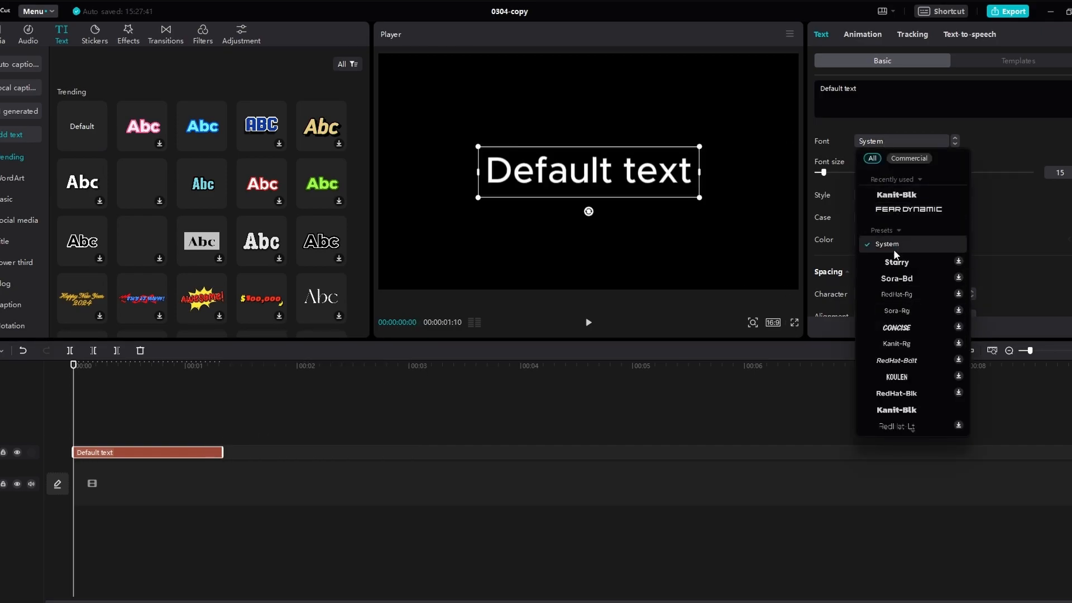
left_click(907, 410)
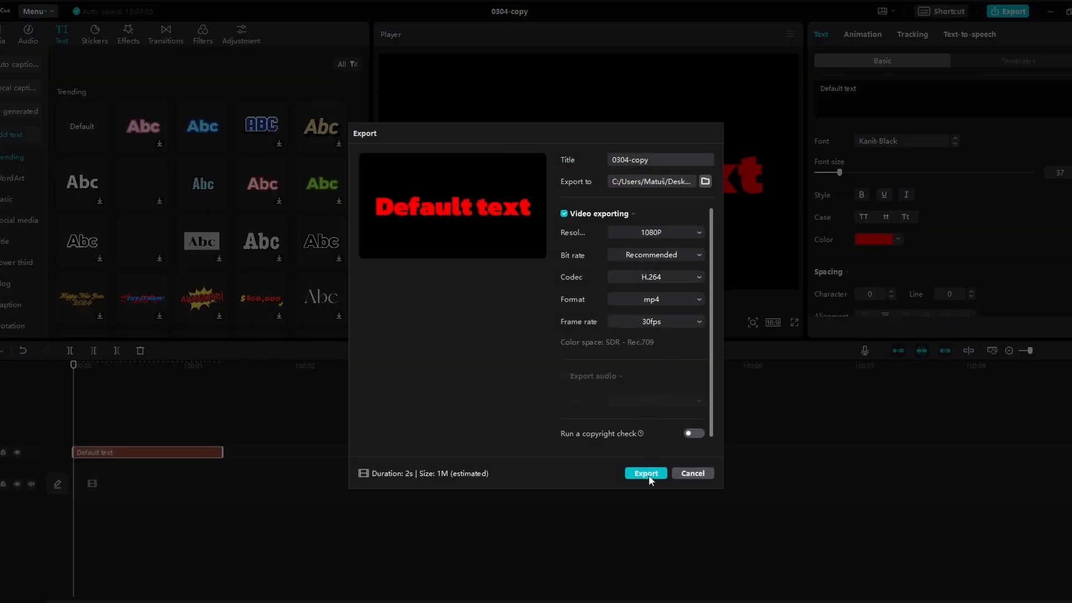
Step: Export the red text project as 0304-copy in 1080P mp4 at 30fps and dismiss the sharing options
left_click(648, 476)
left_click(692, 483)
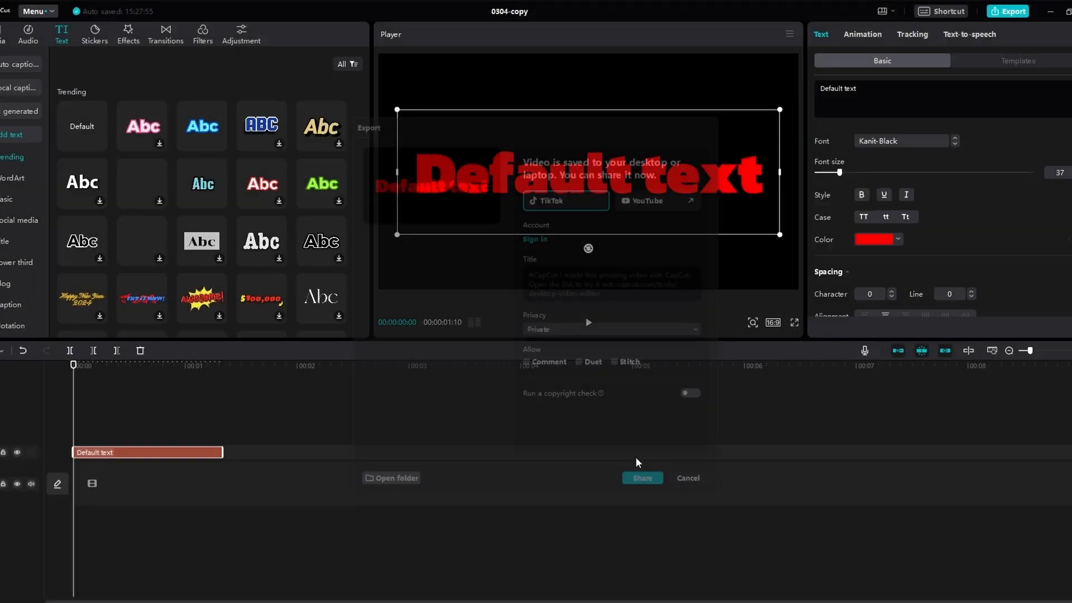
Step: Import the exported 0304-copy.mp4 and place it beneath the text clip at the start of the timeline
left_click(4, 34)
left_click(79, 84)
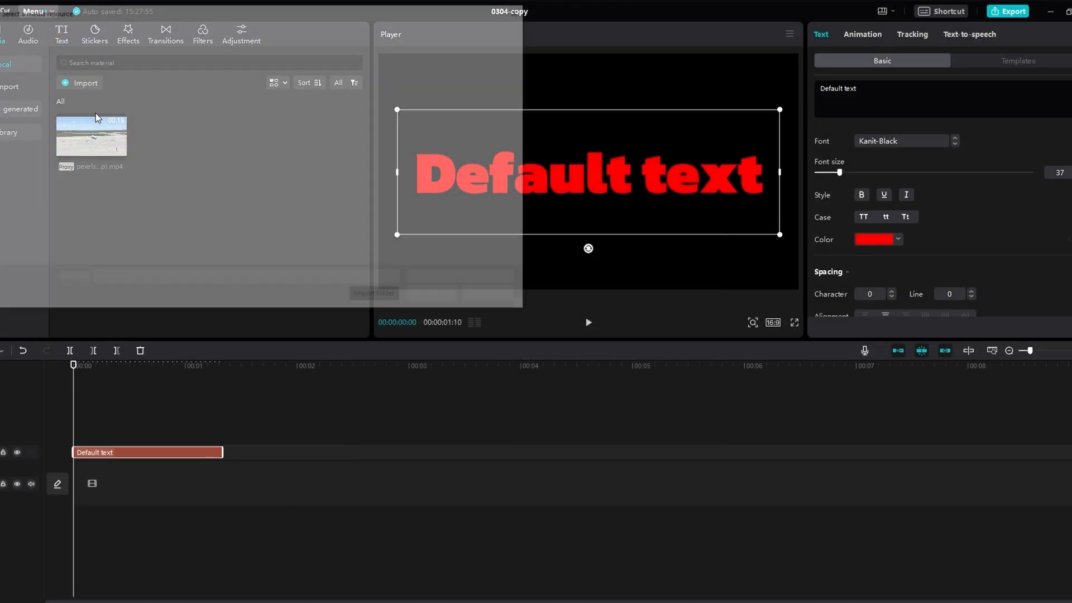
double_click(177, 205)
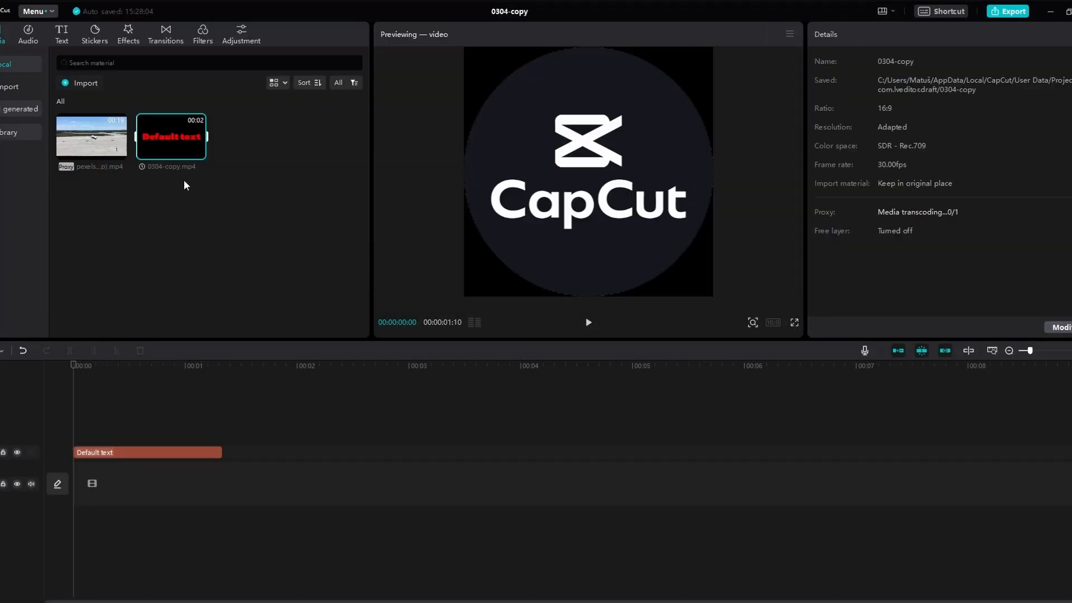
left_click_drag(161, 116, 76, 428)
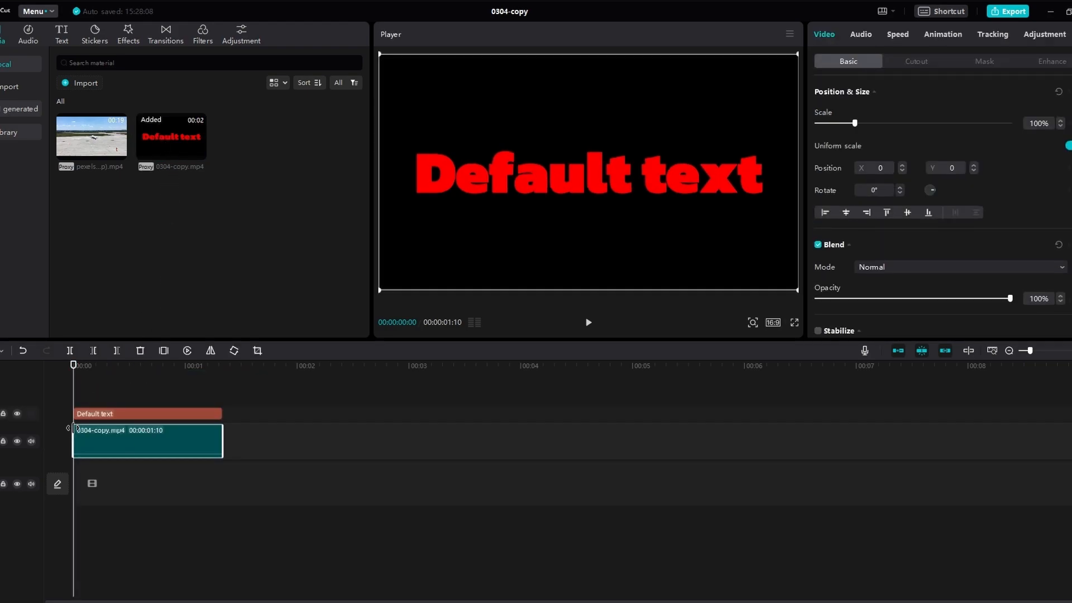
Step: Recolour the text clip white and give it the random flash loop animation with a lower speed value
left_click(122, 414)
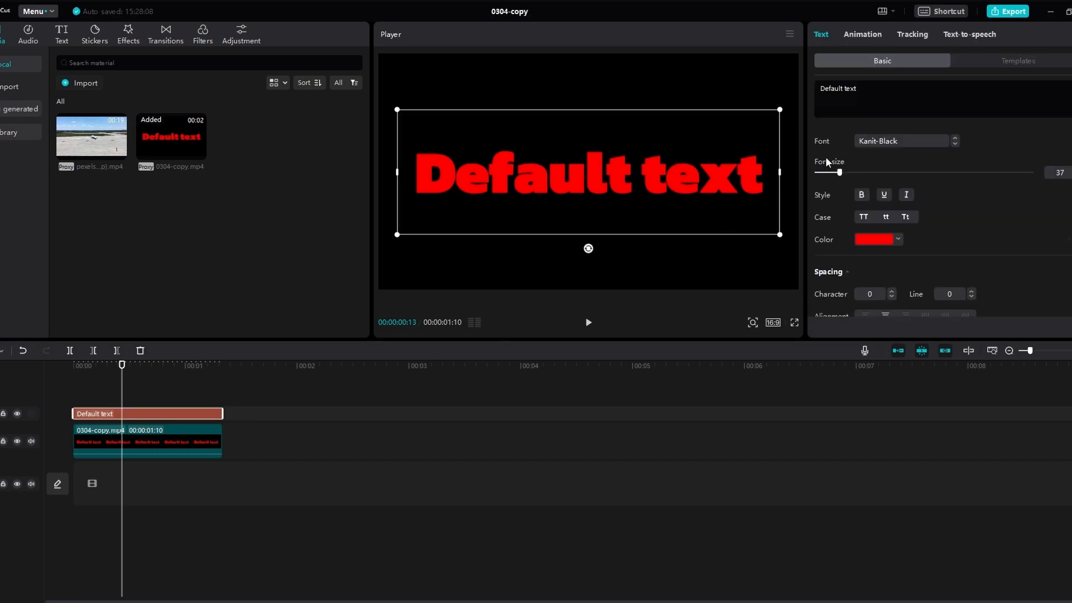
left_click(878, 247)
left_click_drag(861, 278, 782, 234)
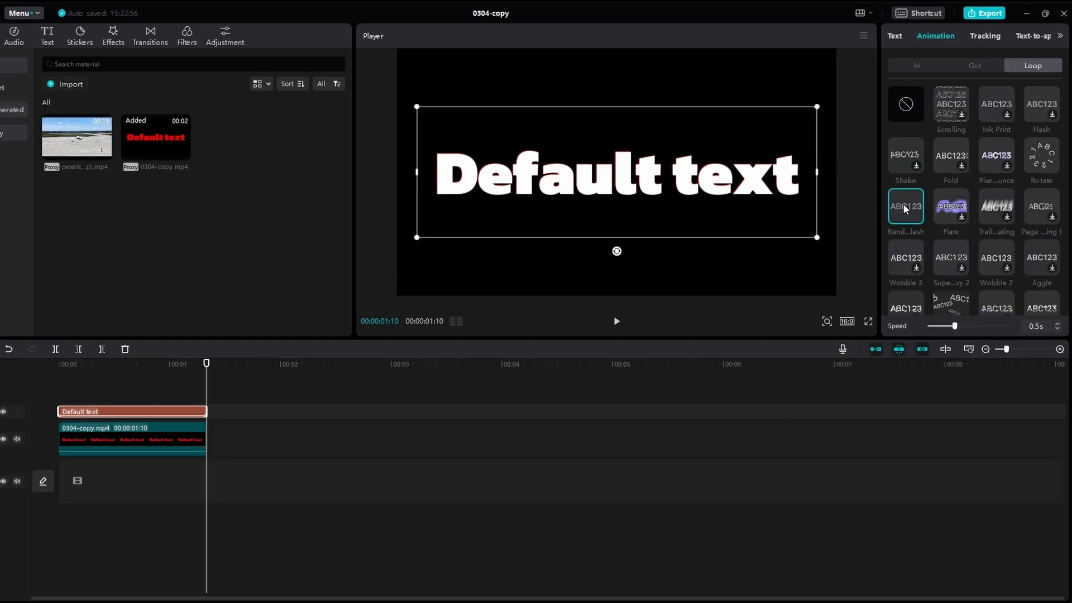
left_click(899, 210)
left_click_drag(953, 326, 933, 328)
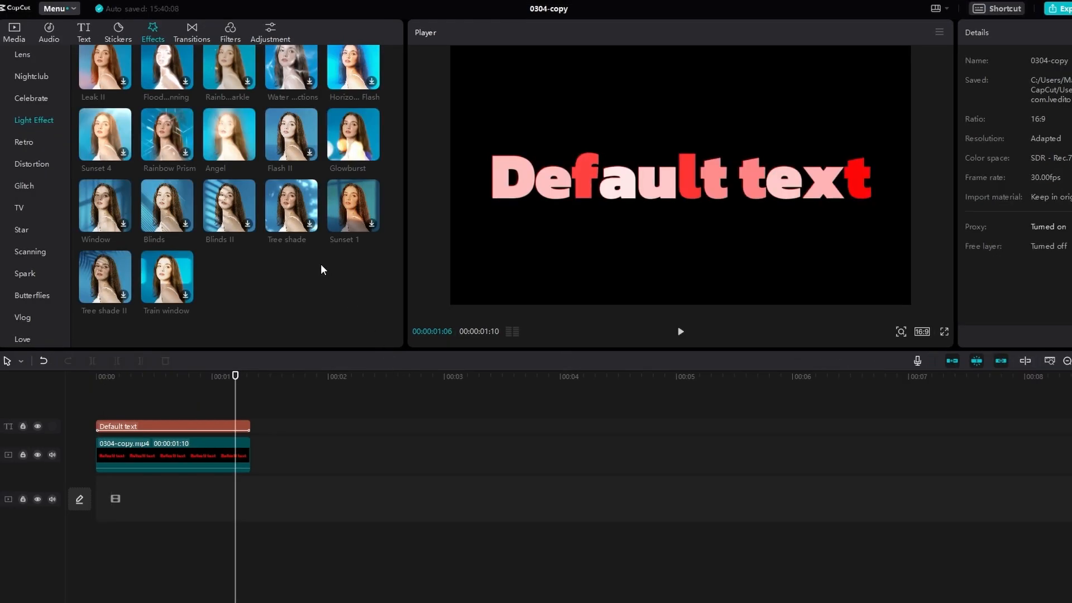
Step: Add the Angel light effect above the text, trim it to the text clip's length and play the result from the start
left_click_drag(222, 132, 96, 410)
left_click_drag(444, 415, 251, 416)
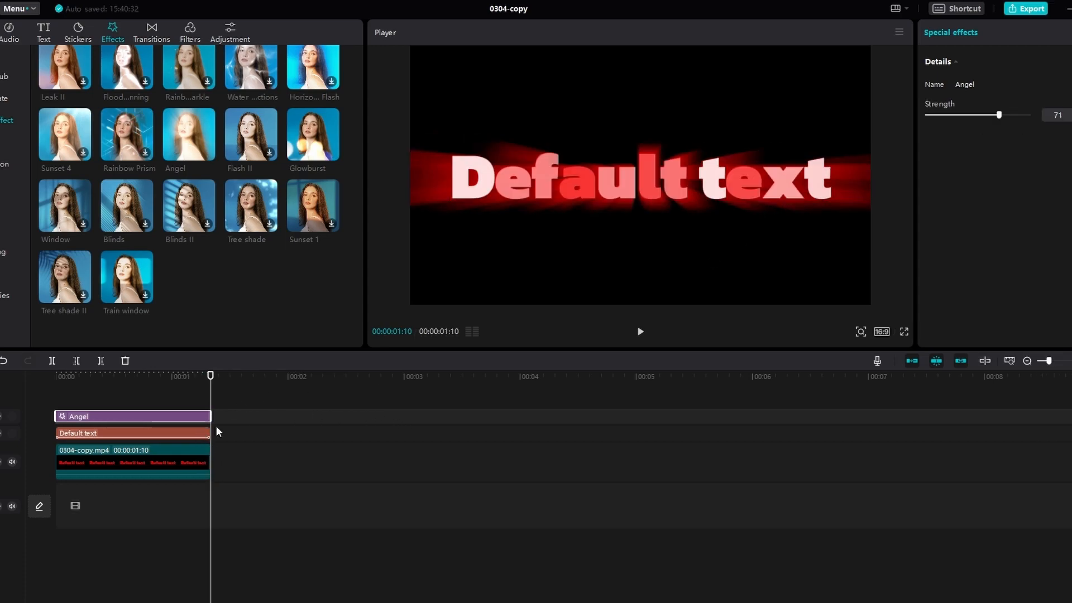
left_click_drag(211, 377, 68, 378)
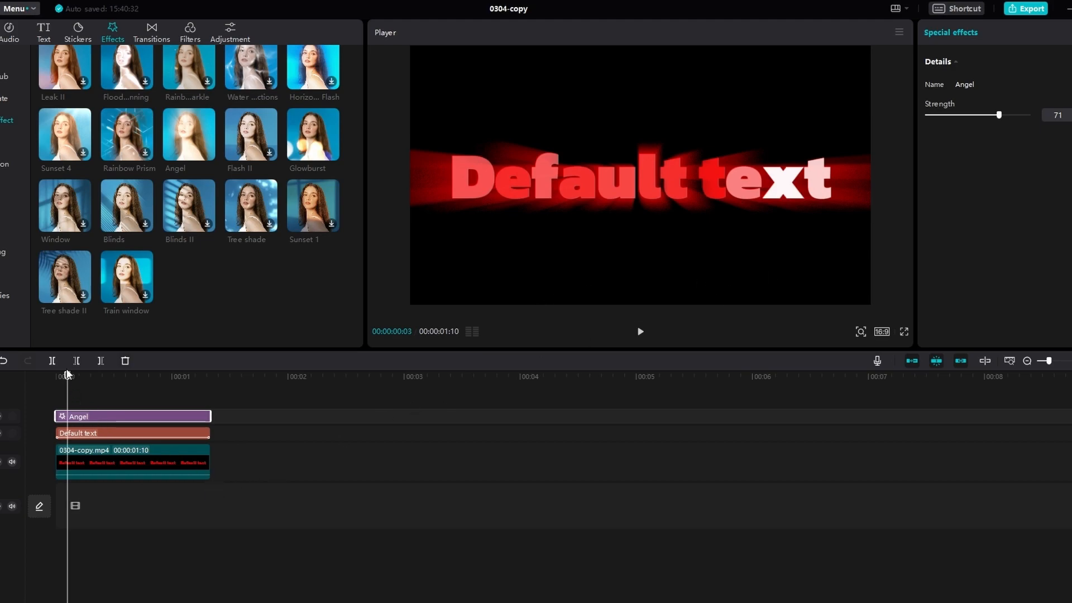
left_click_drag(68, 377, 56, 378)
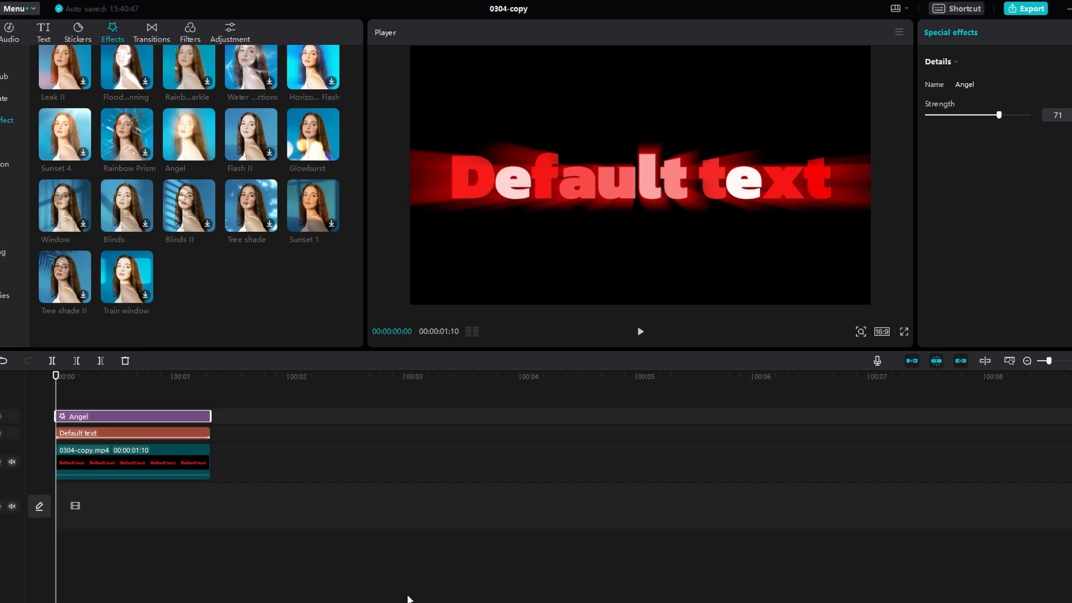
key("space")
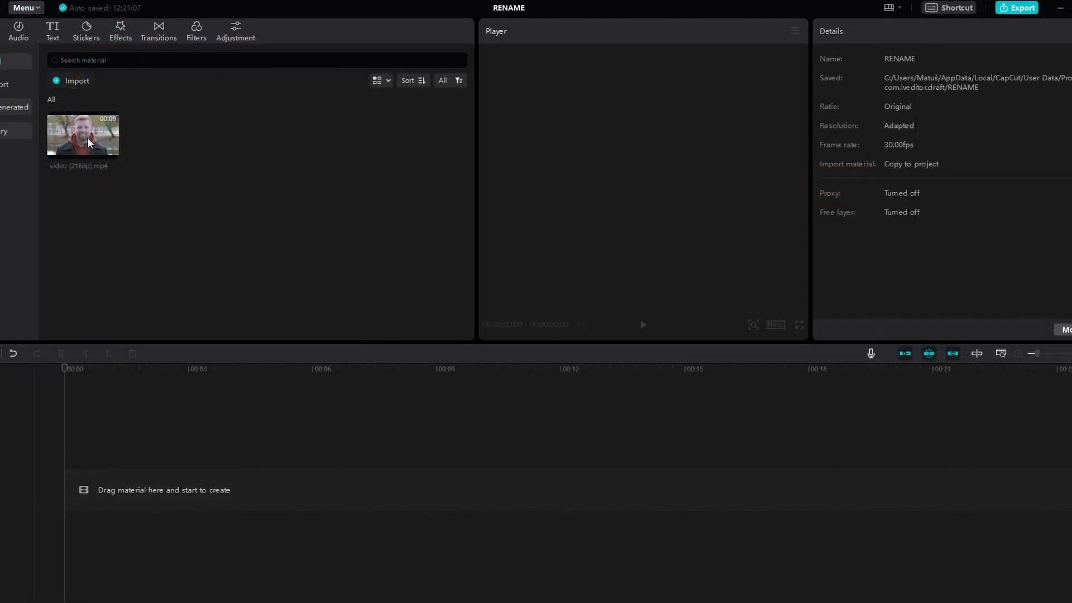
Step: Place video (2160p).mp4 of the man at the start of the main track and trim it to 00:00:02:28
left_click_drag(86, 137, 76, 487)
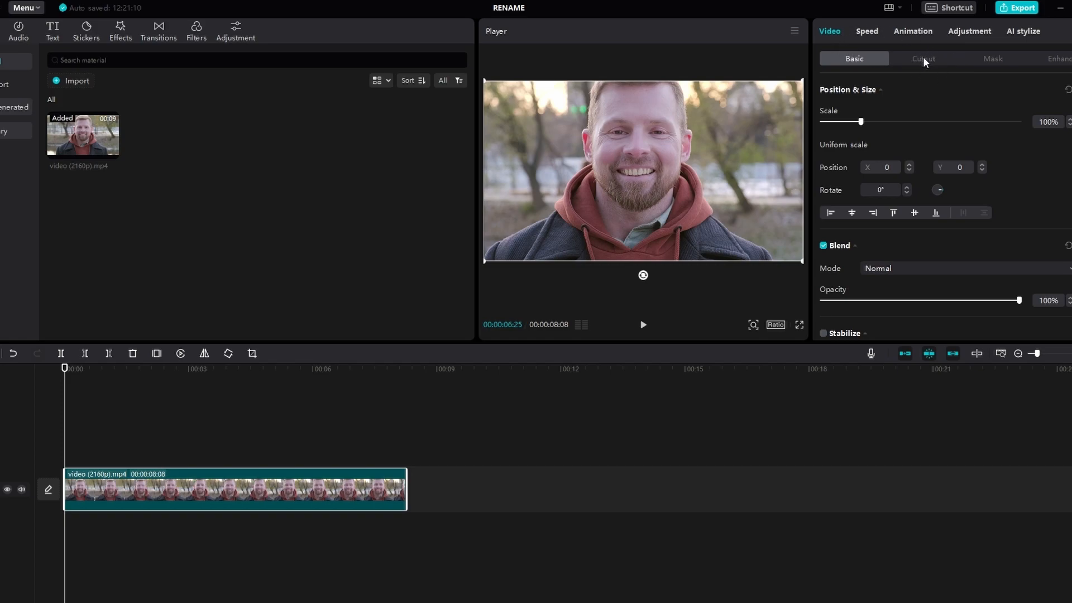
left_click_drag(407, 481, 187, 481)
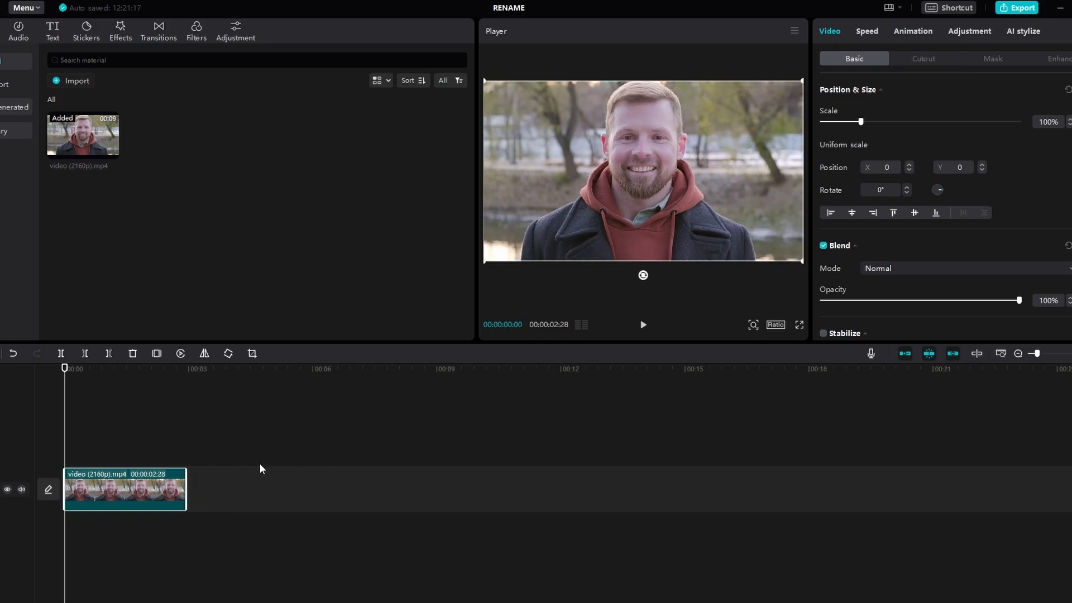
Step: Remove the background behind the man with Auto cutout
left_click(922, 59)
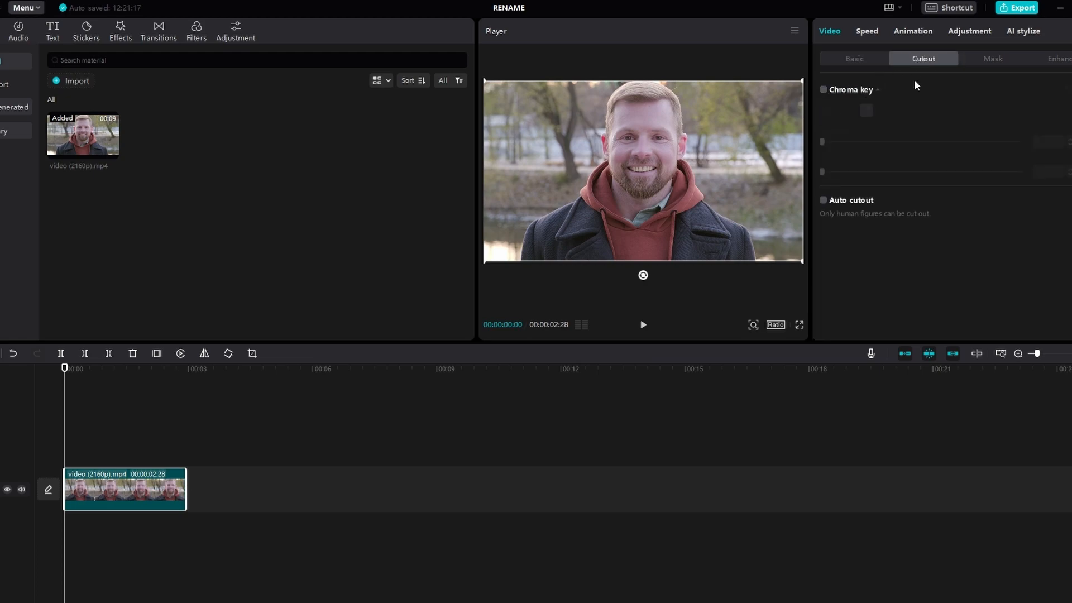
left_click(825, 202)
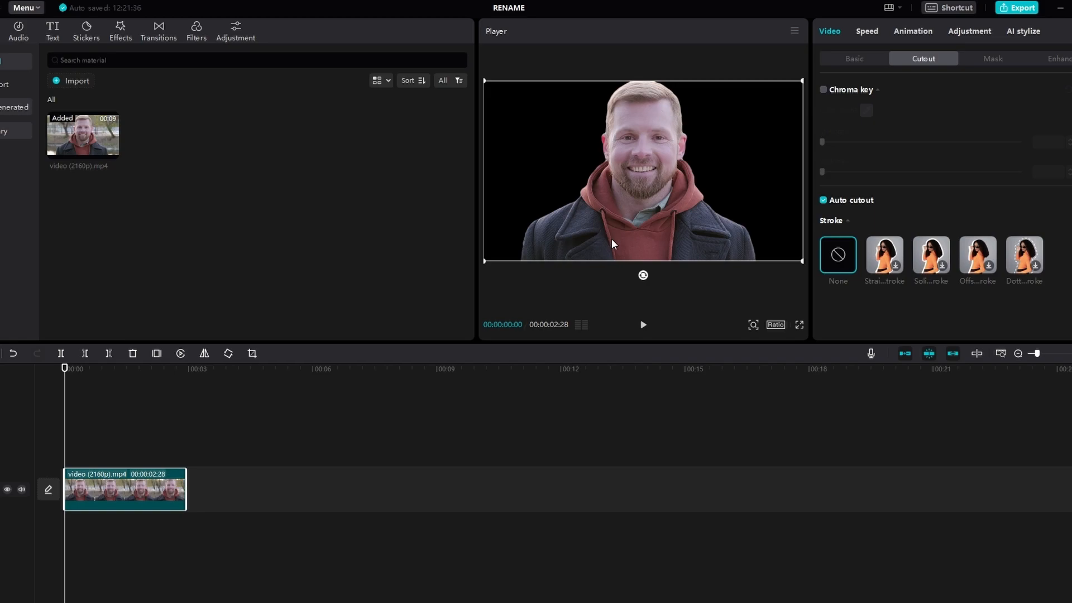
Step: Import the blue boathouse image and place it on the main track beneath the cut-out clip of the man
left_click(76, 86)
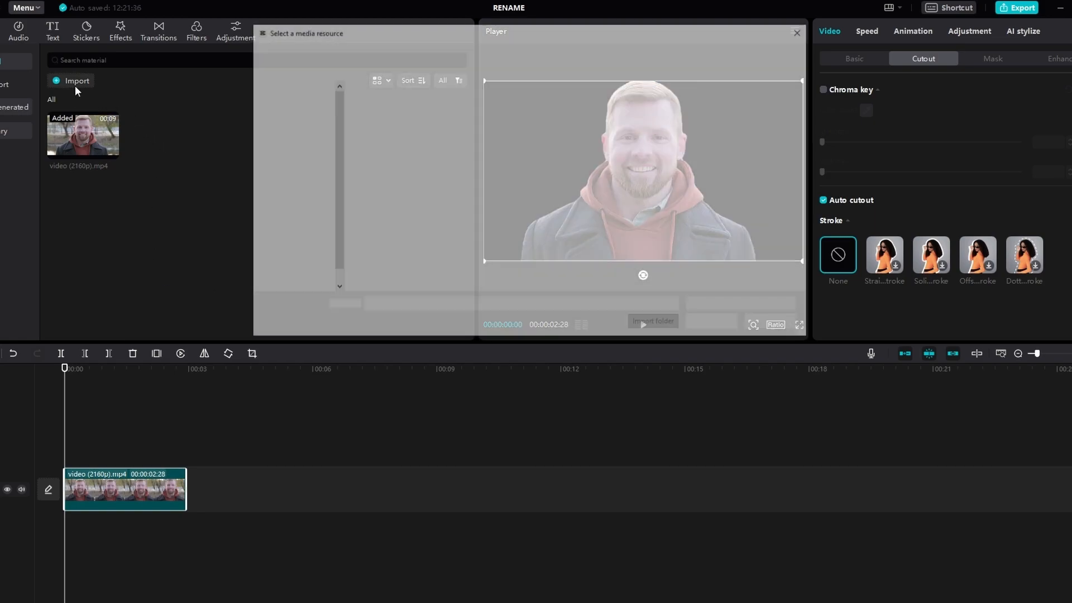
left_click(584, 140)
left_click(715, 323)
left_click_drag(164, 135, 185, 488)
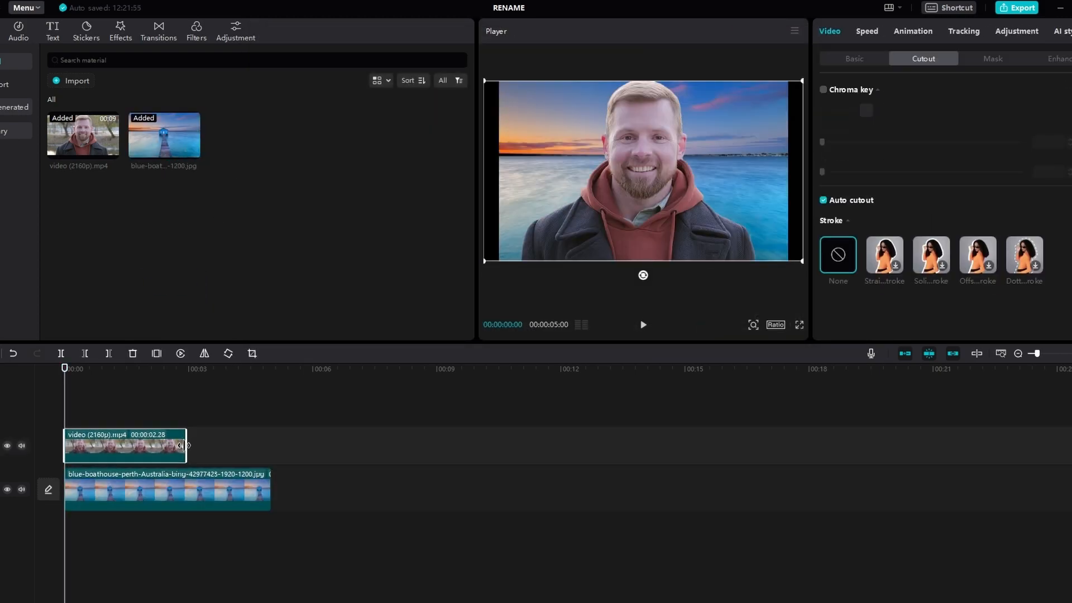
Step: Enlarge the boathouse image to fill the frame, and shrink the cut-out man and move him to the frame's lower right corner
left_click(199, 498)
left_click_drag(787, 260, 804, 271)
left_click(167, 440)
left_click_drag(633, 187, 603, 194)
left_click_drag(772, 88, 731, 111)
left_click_drag(603, 209, 705, 224)
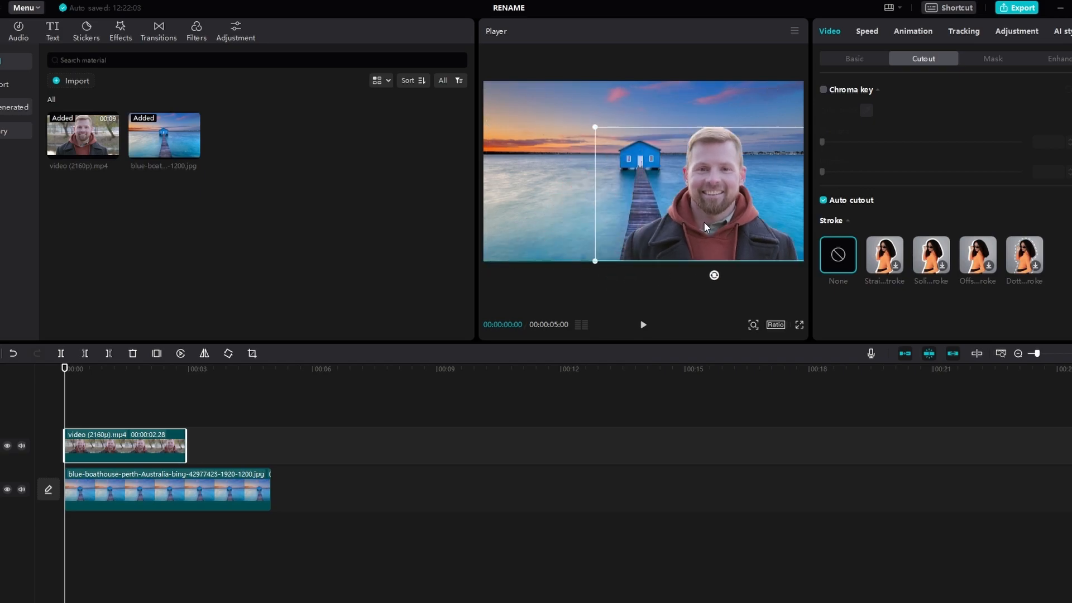
left_click(320, 433)
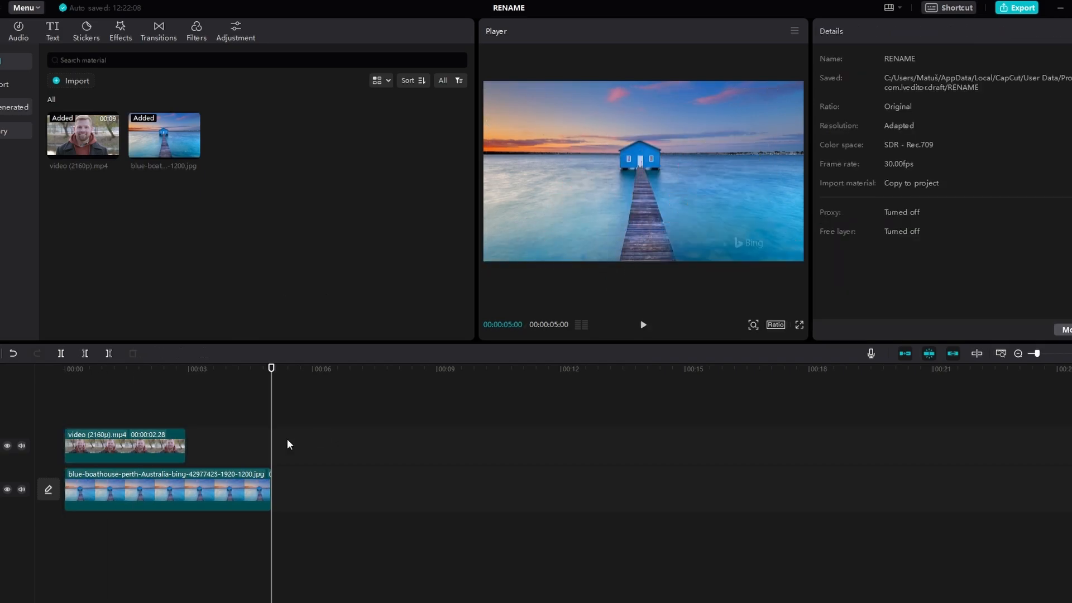
left_click(69, 483)
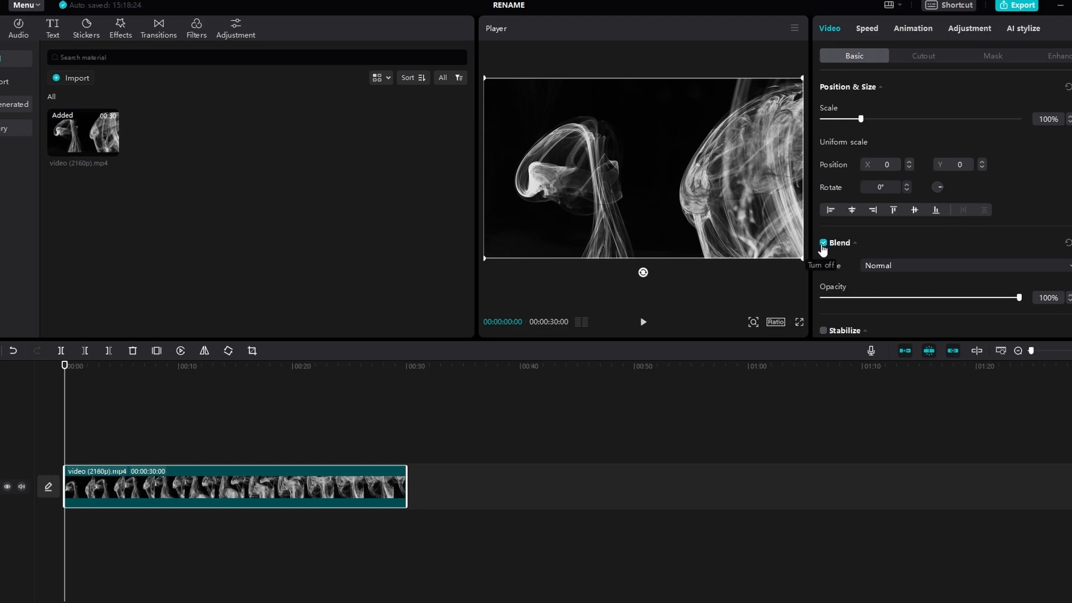
Step: Set the smoke clip's blend mode to Screen and move the clip to the track above the main one
left_click(823, 243)
left_click(824, 244)
left_click(1009, 268)
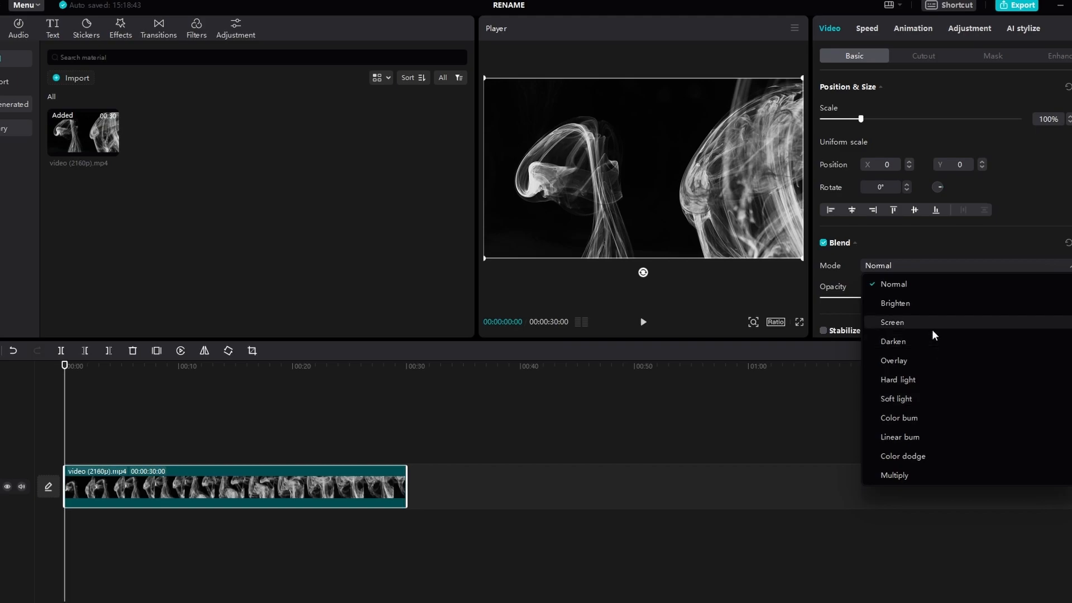
left_click(891, 322)
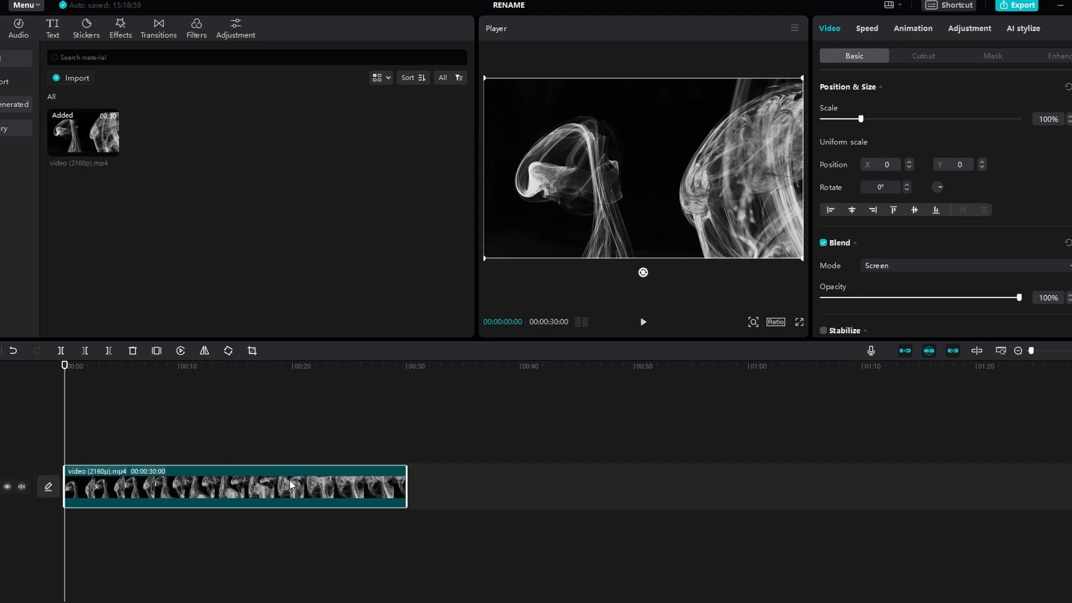
left_click_drag(274, 496, 261, 451)
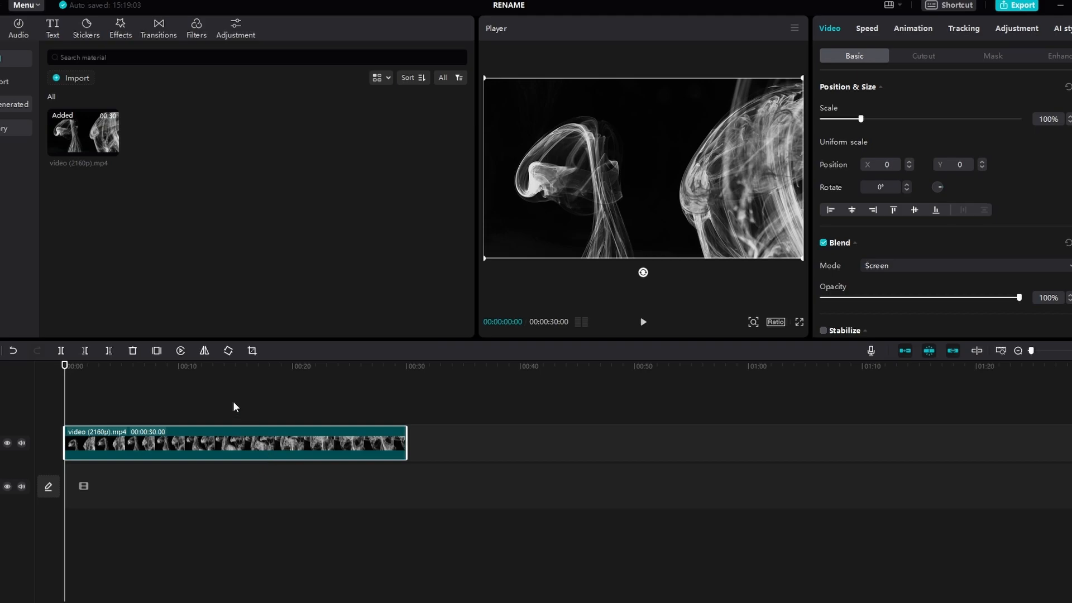
Step: Import pexels_videos_4642 (1080p) and place it on the main track beneath the smoke clip at the start of the timeline
left_click(71, 80)
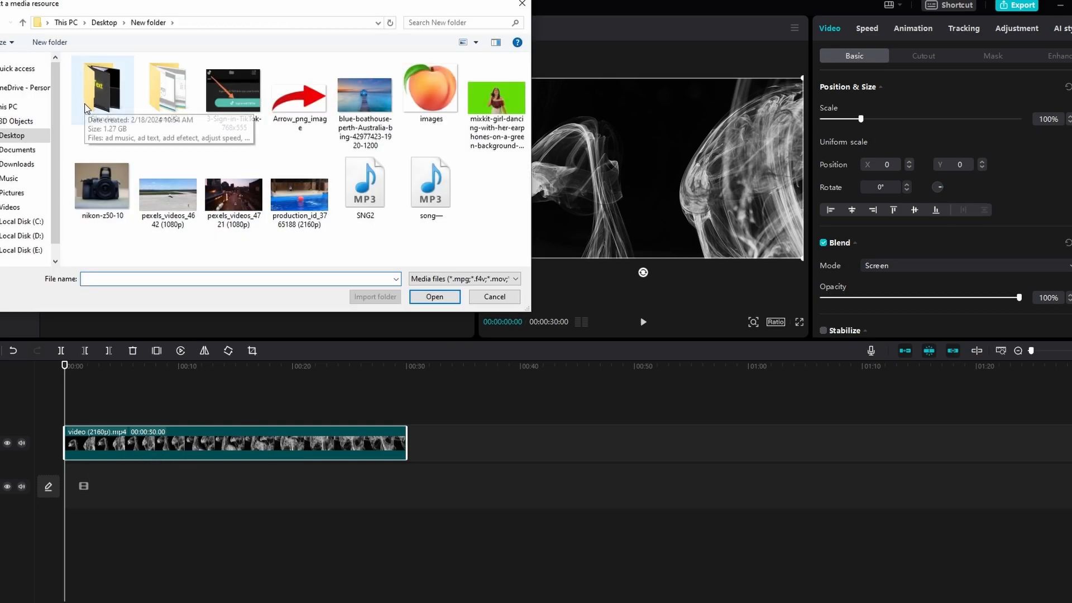
left_click(171, 204)
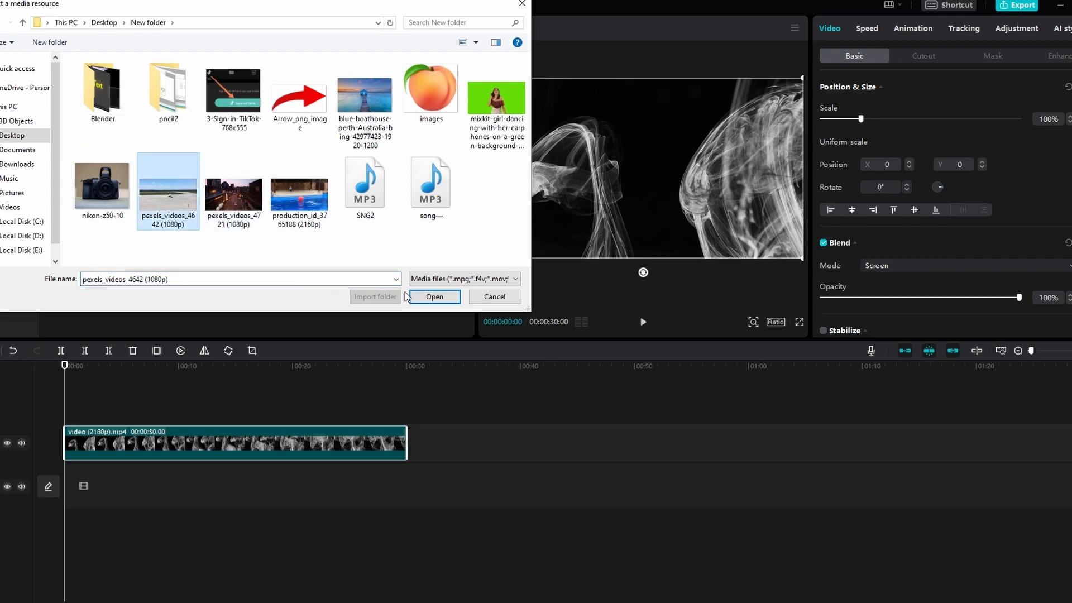
left_click(435, 296)
left_click_drag(162, 134, 82, 483)
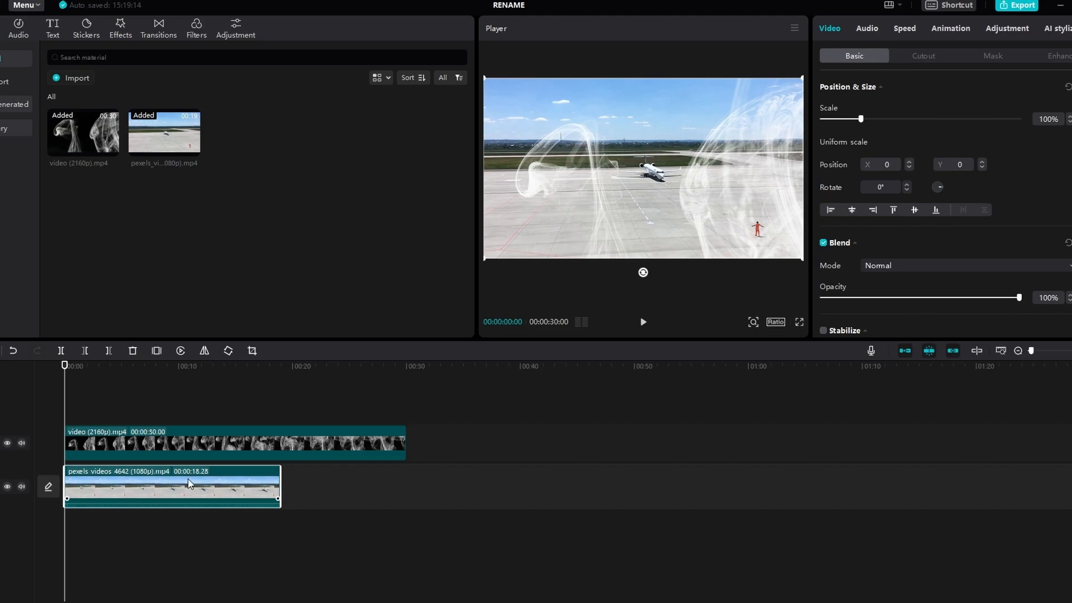
left_click(334, 550)
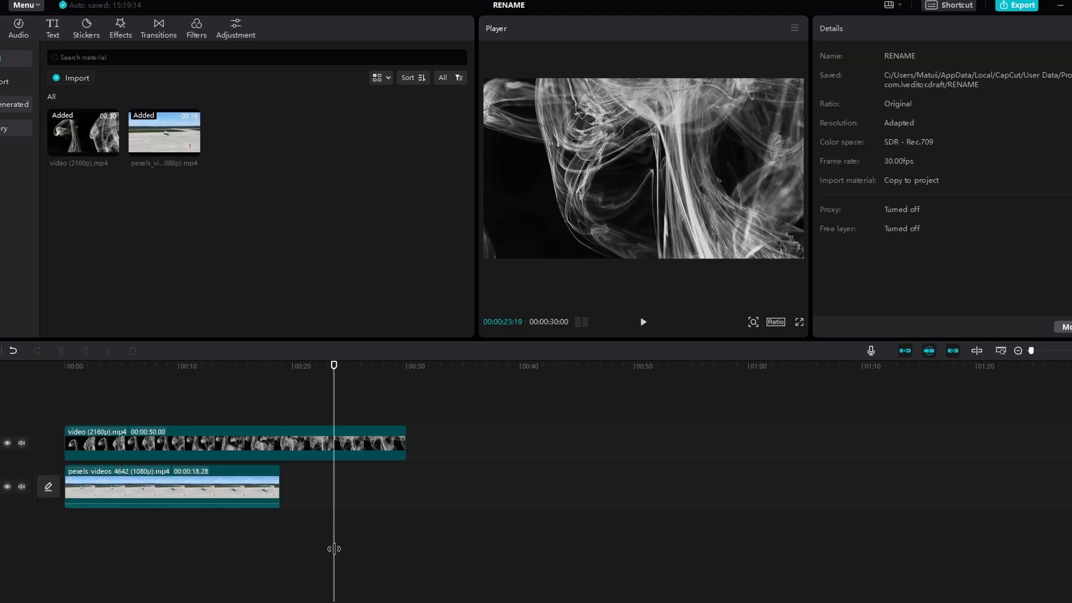
Step: Play the smoke overlay composite from the start of the timeline
left_click(69, 366)
key("space")
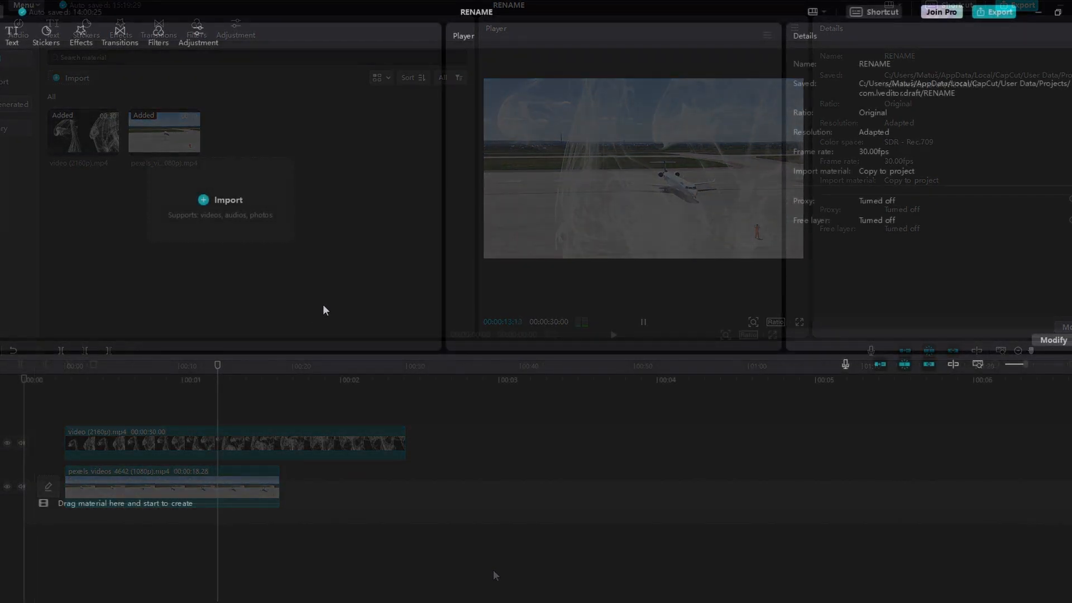
Step: Import pexels_videos_4721 (1080p) and the green-screen dancing girl clip, and place both at the start of the main track
left_click(227, 208)
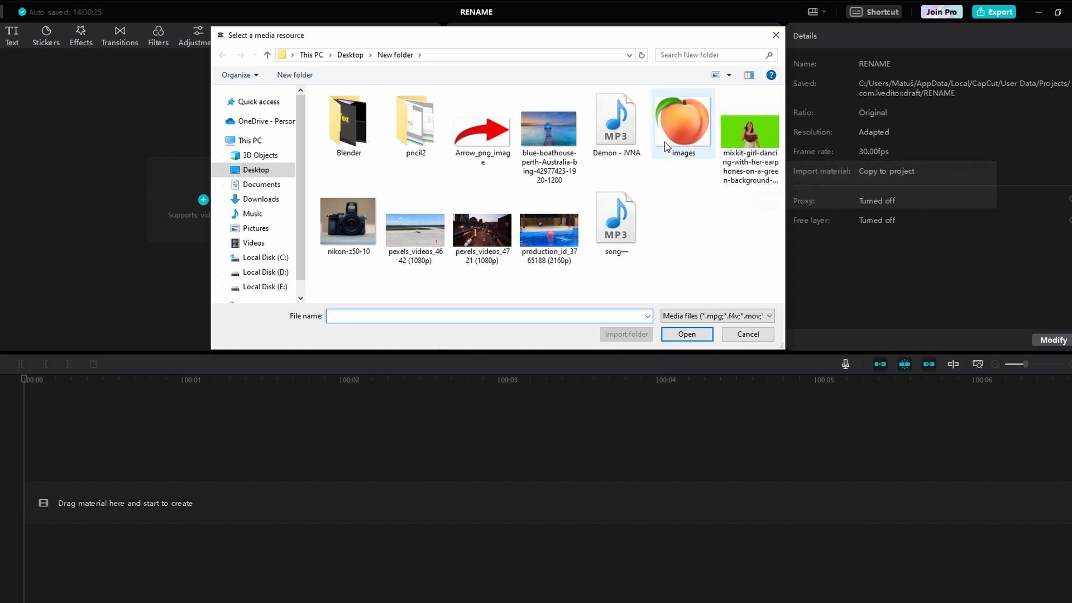
left_click(559, 142)
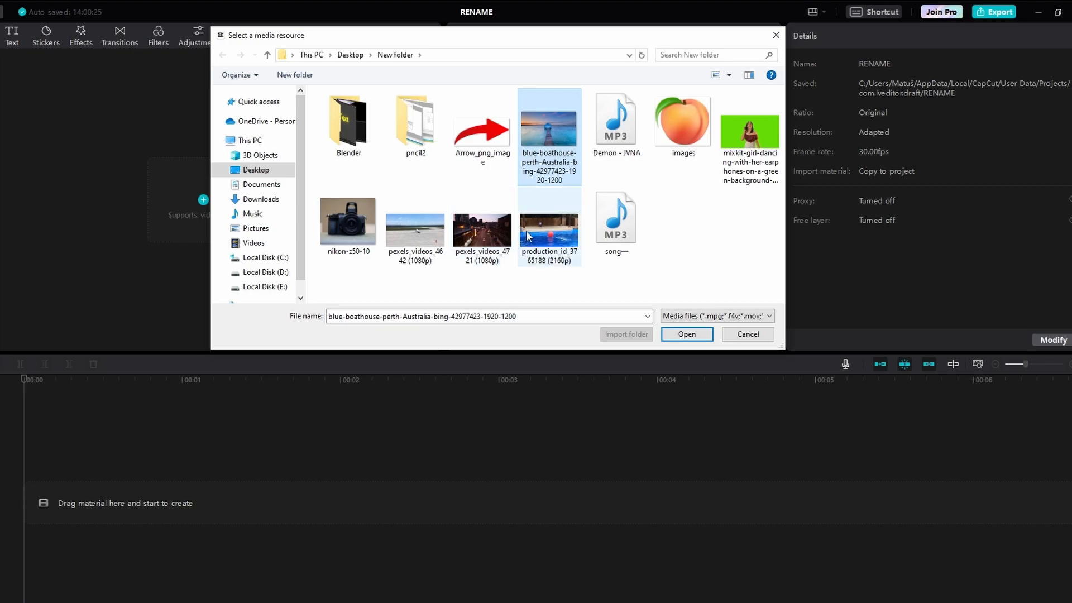
left_click(483, 229)
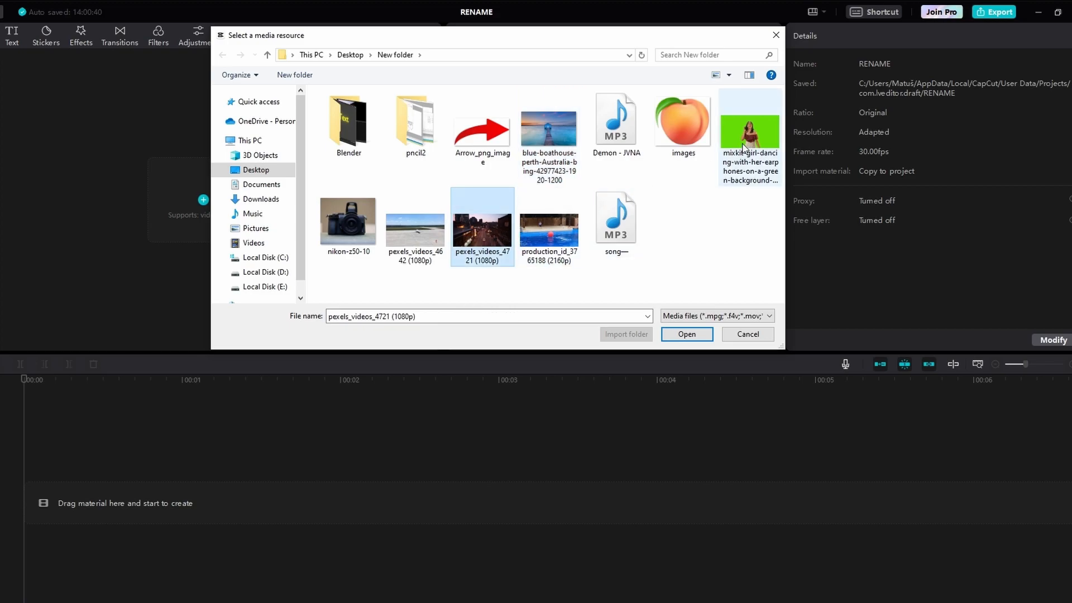
left_click(744, 147, "ctrl")
left_click(686, 334)
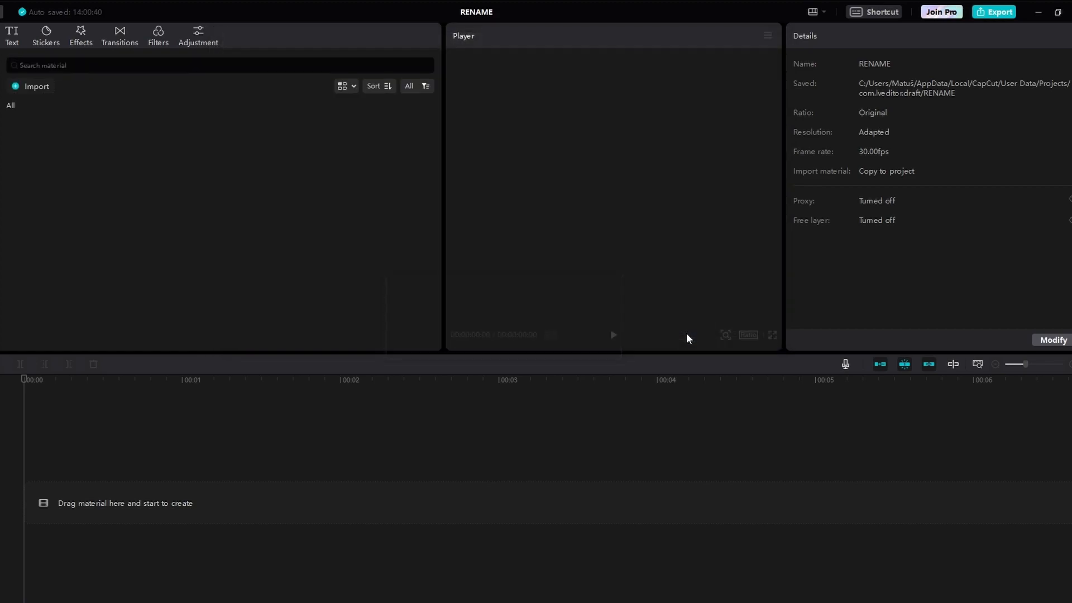
left_click_drag(128, 146, 29, 500)
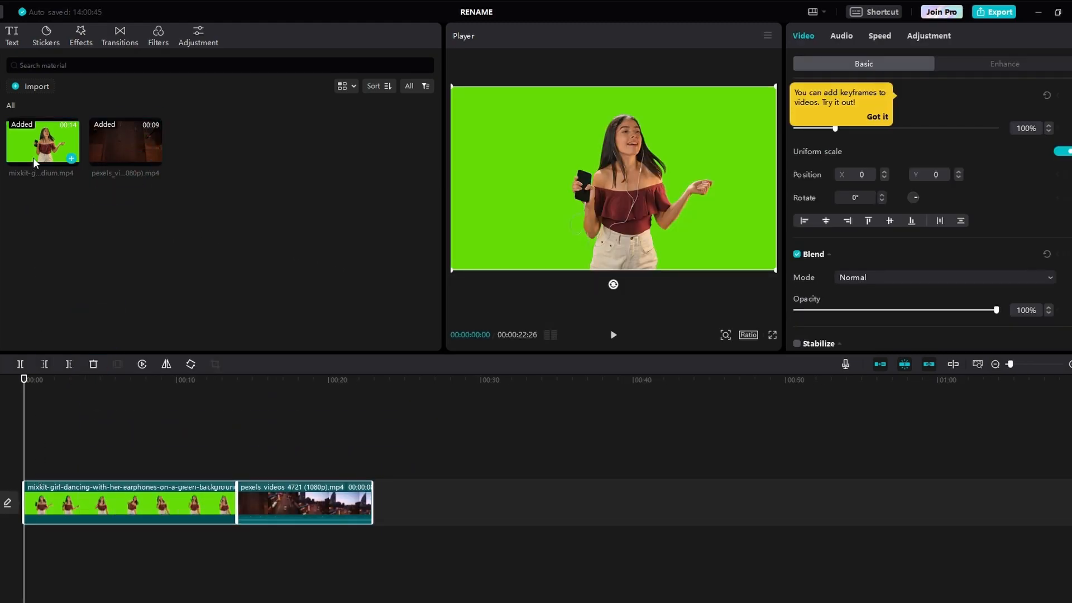
Step: Move the green-screen clip onto the track above the main one and trim its end to match the city clip
left_click(229, 445)
left_click(228, 447)
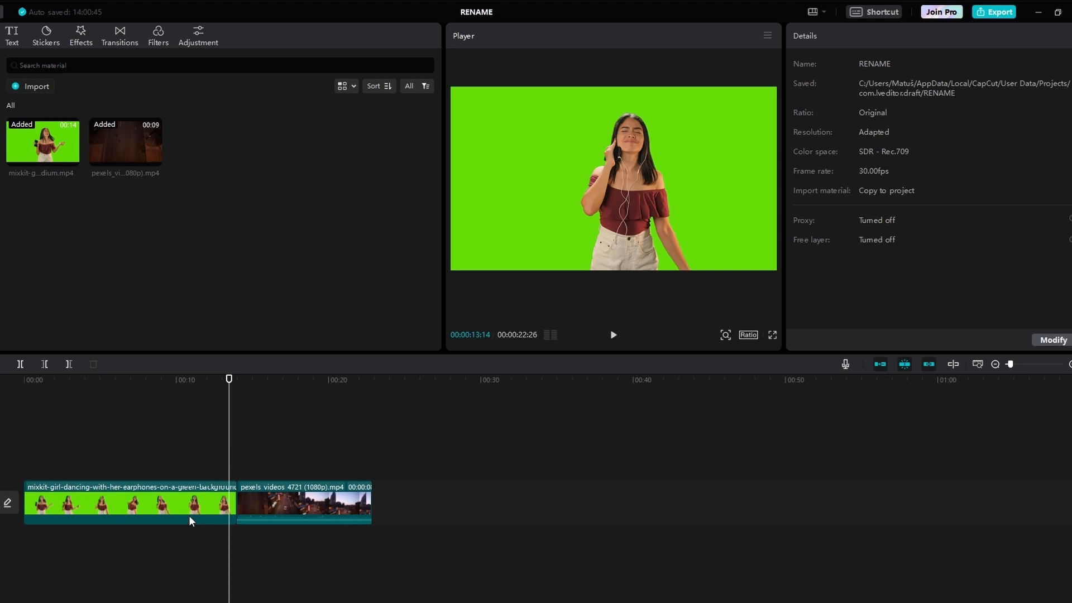
left_click_drag(189, 518, 188, 480)
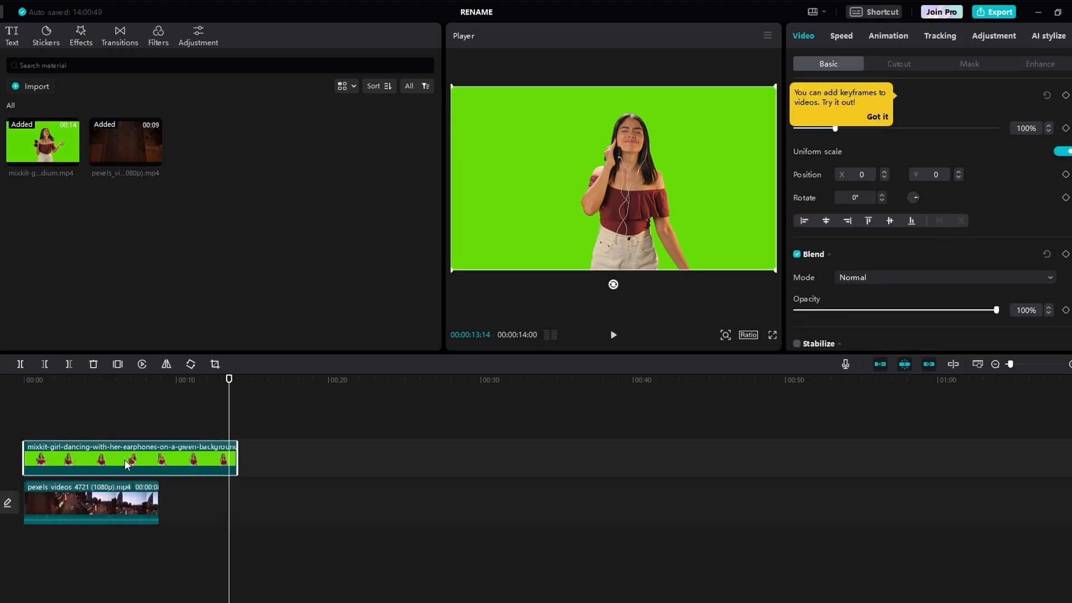
left_click_drag(237, 461, 157, 463)
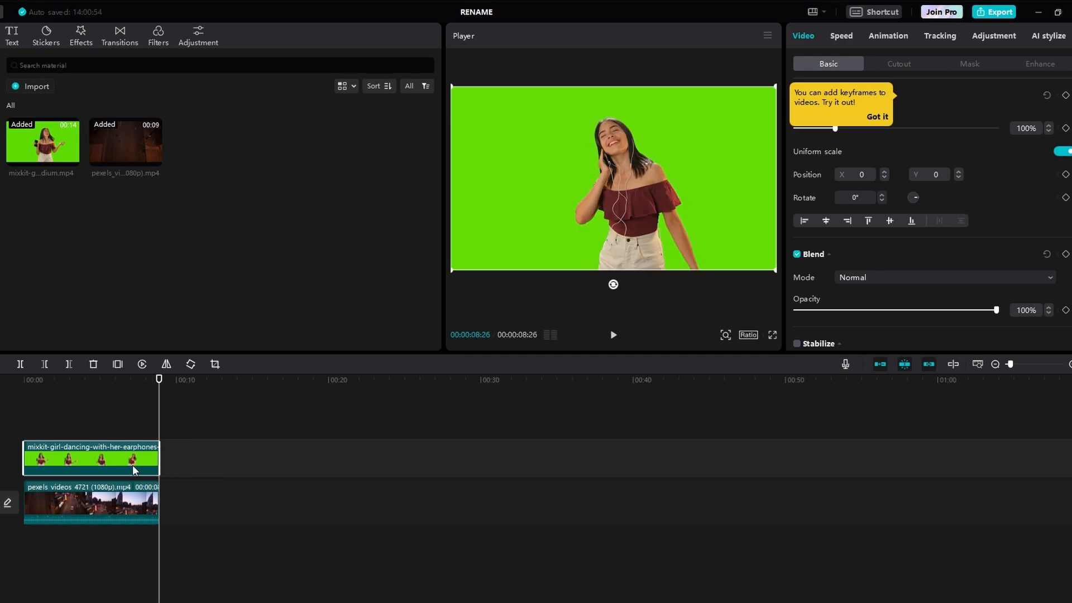
Step: Enable Chroma key on the dancing girl clip, pick the green background colour, and set strength to 3 and shadow to 54
left_click(889, 65)
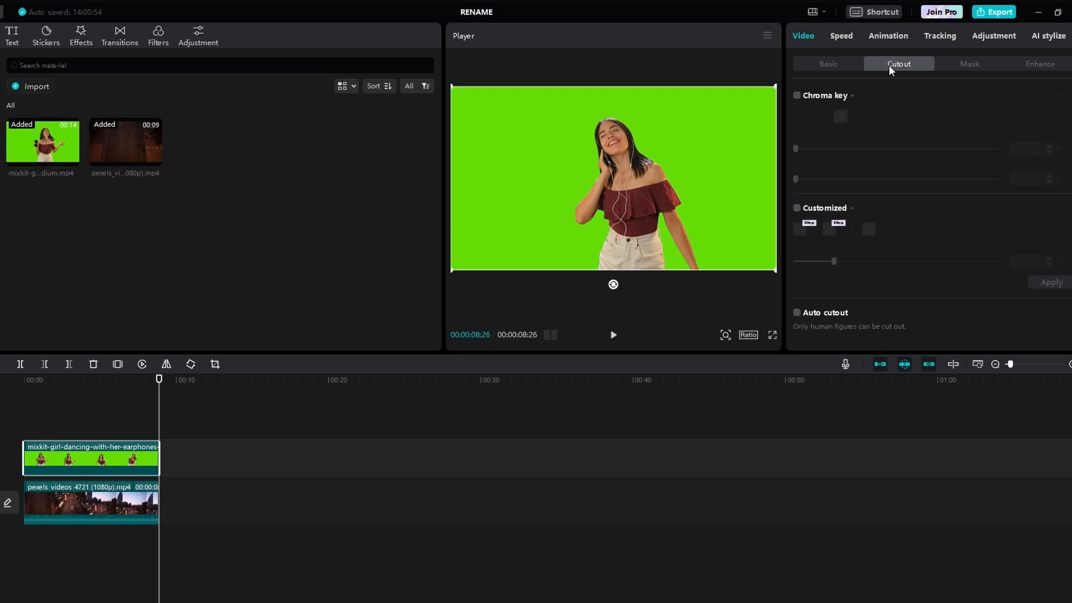
left_click(799, 97)
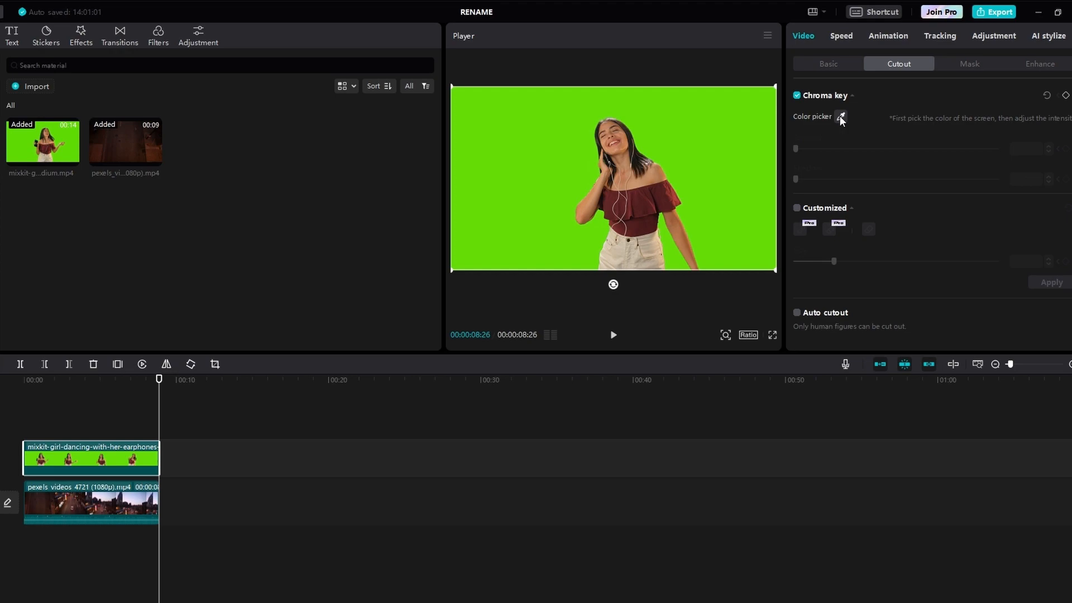
left_click(722, 129)
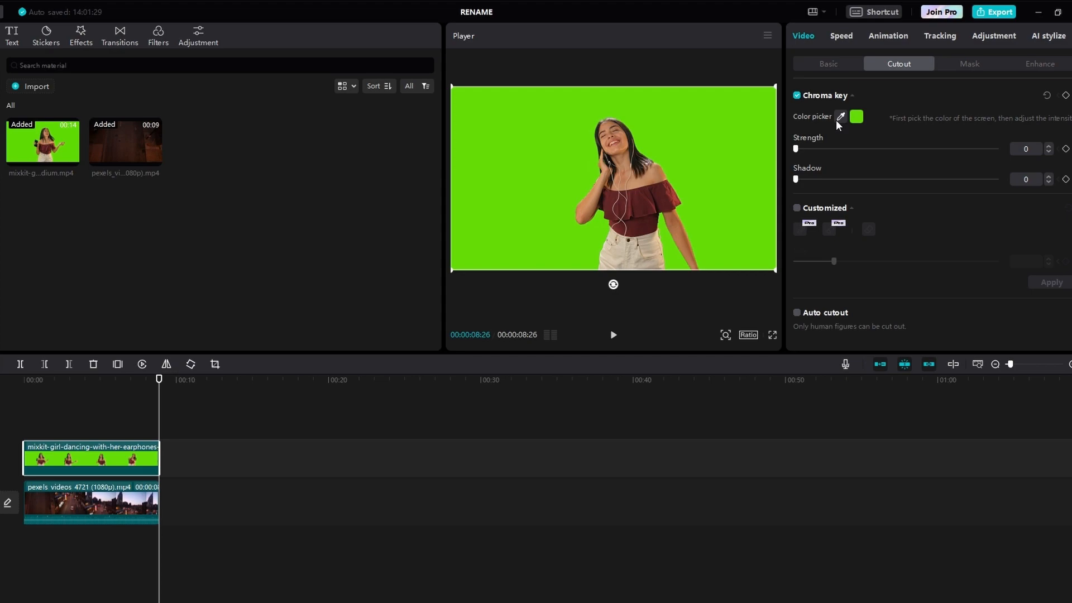
left_click_drag(794, 149, 903, 169)
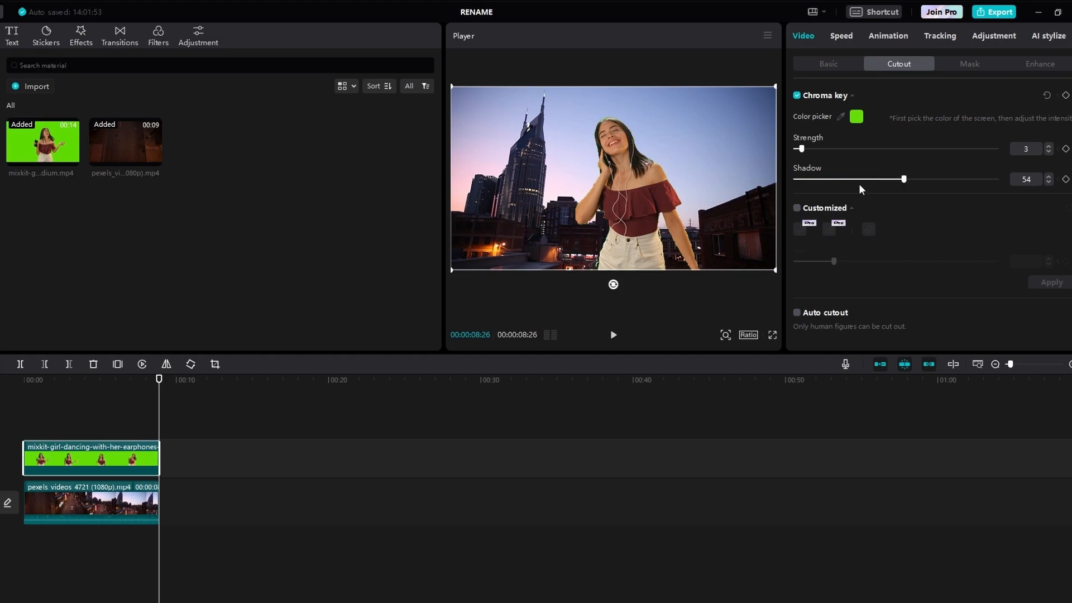
Step: Preview the keyed clip from the start of the timeline and raise the chroma key's strength and shadow further
left_click_drag(94, 383, 0, 390)
key("space")
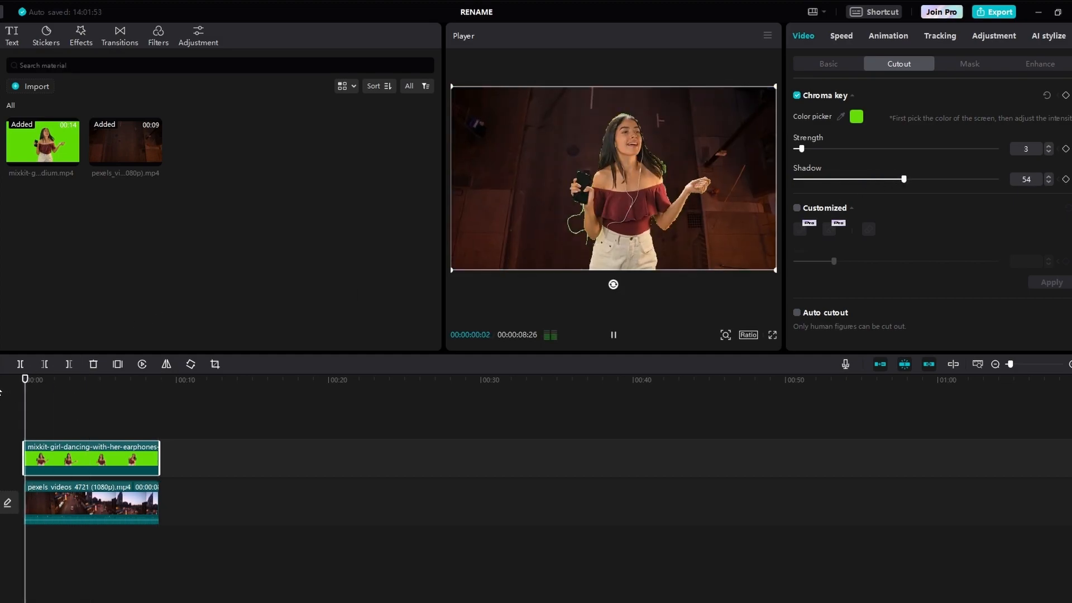
key("space")
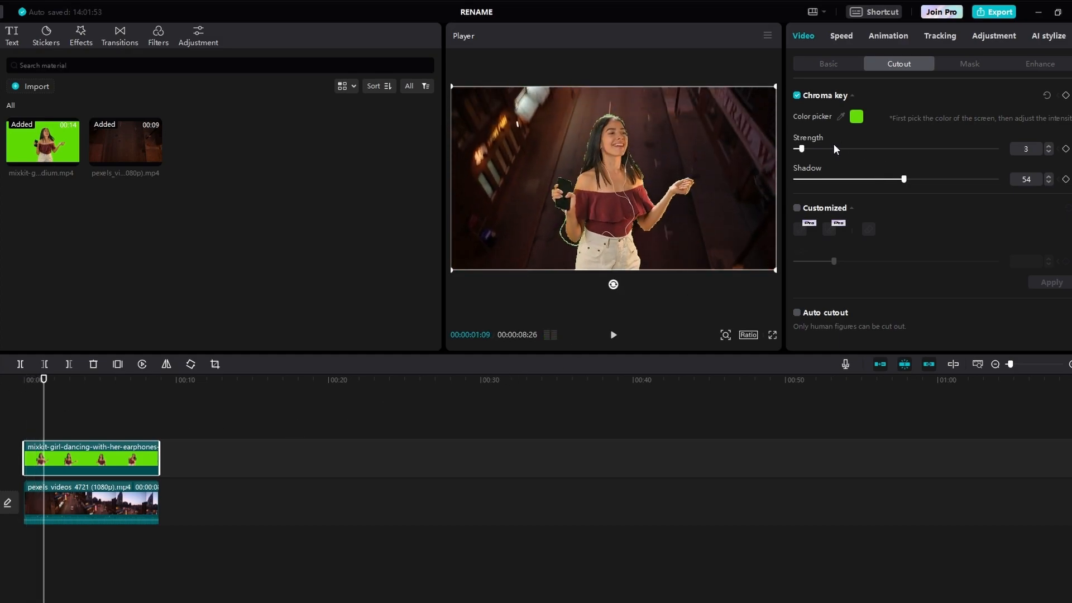
left_click_drag(809, 146, 818, 150)
left_click_drag(902, 179, 999, 179)
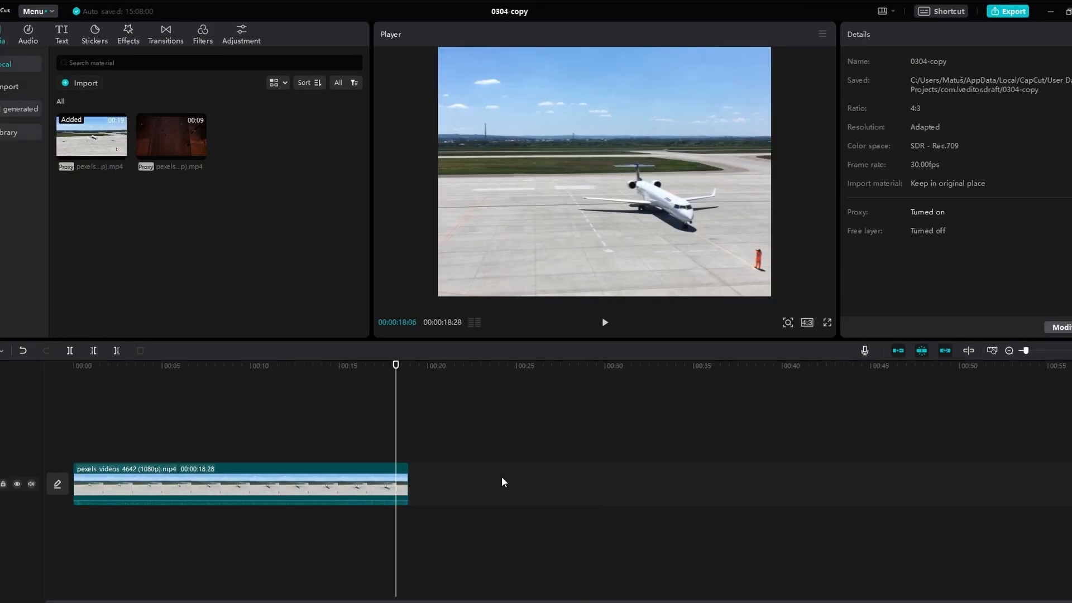
Step: Set the airplane project's frame rate to 50.00 fps in the project settings and save them
left_click(357, 483)
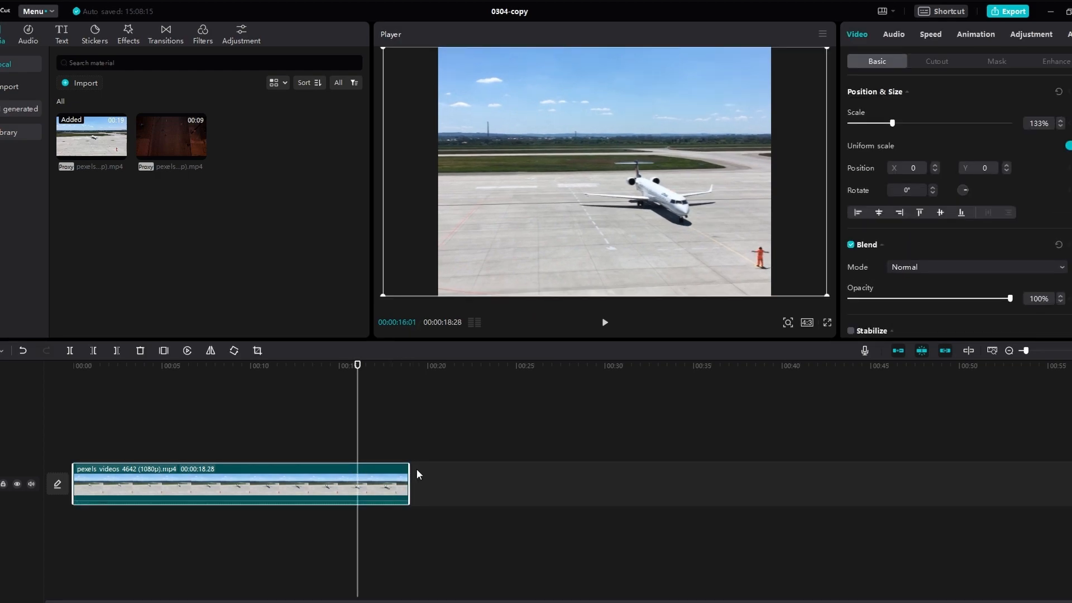
left_click_drag(357, 366, 226, 374)
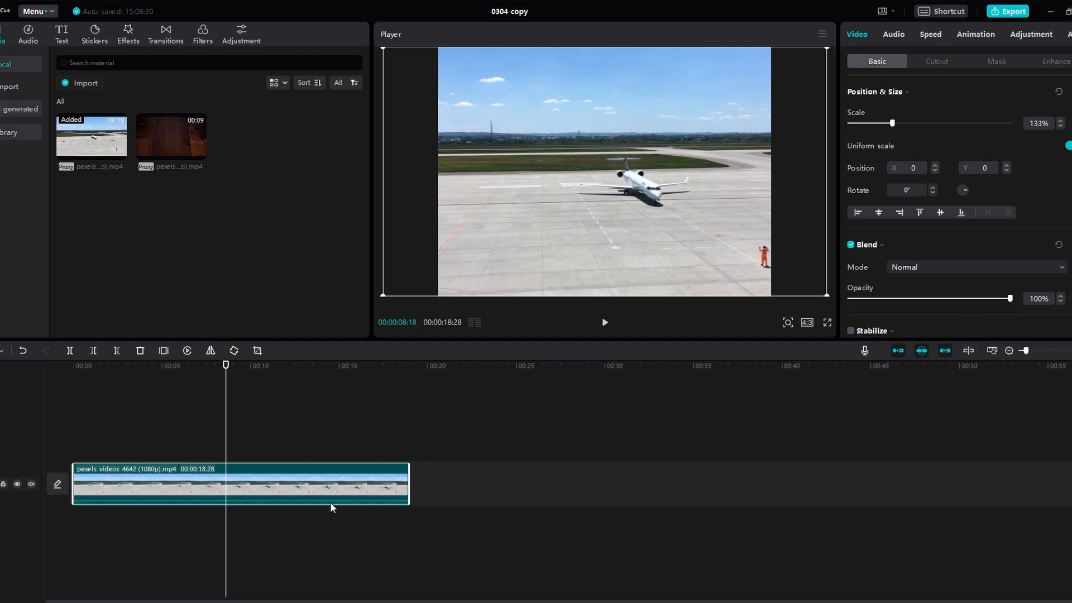
left_click(294, 458)
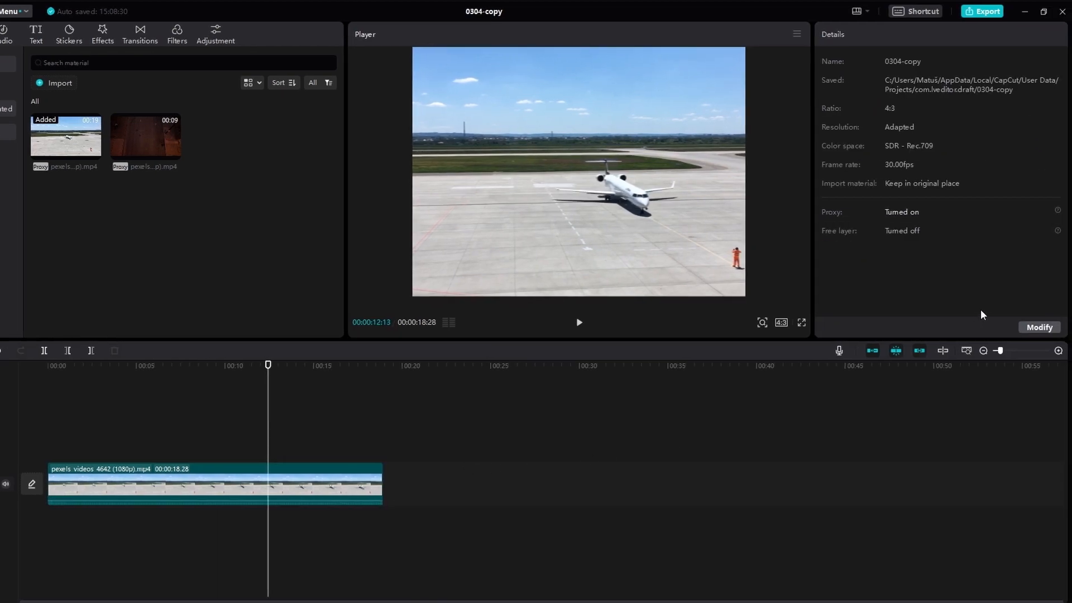
left_click(1037, 330)
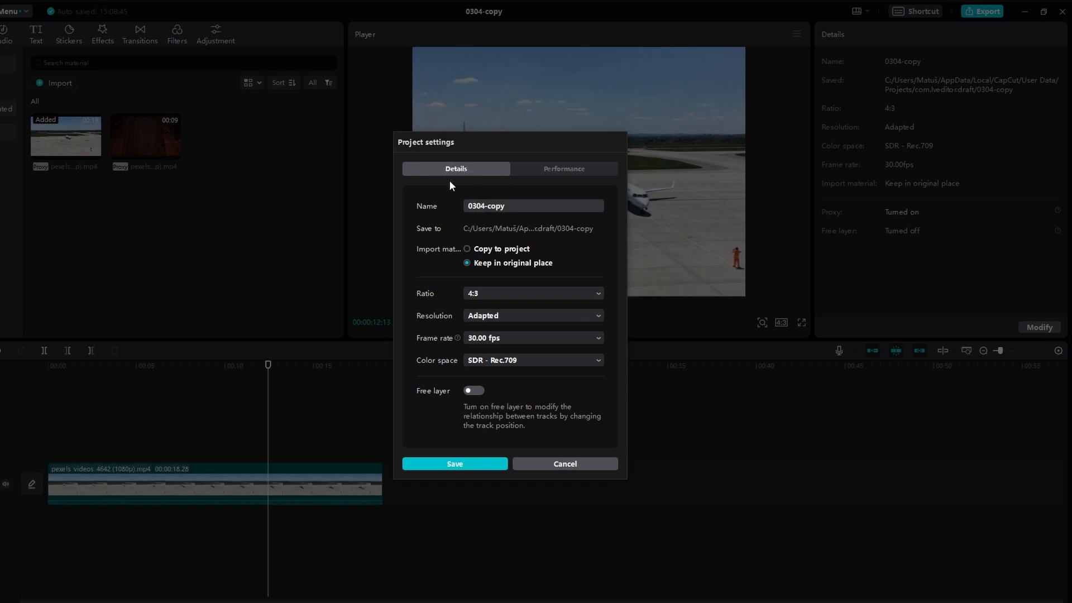
mouse_move(457, 339)
left_click(497, 338)
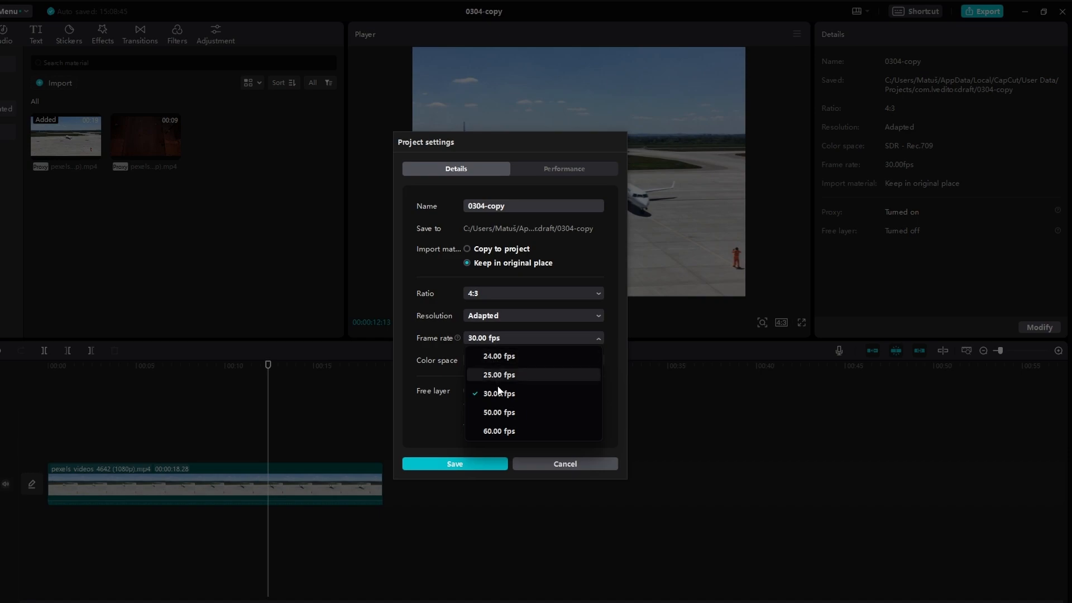
left_click(502, 414)
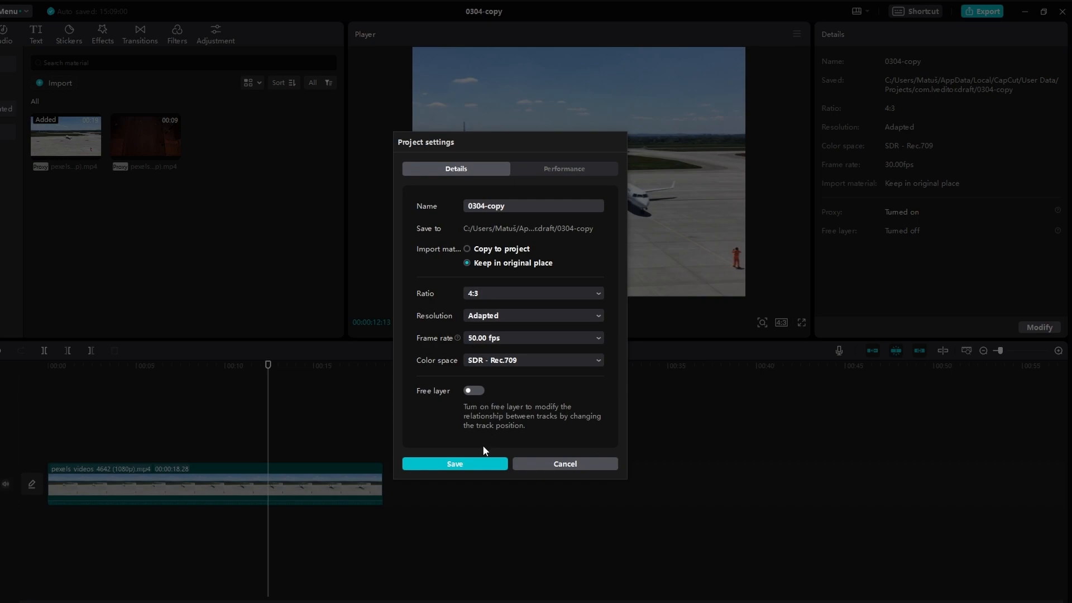
left_click(458, 464)
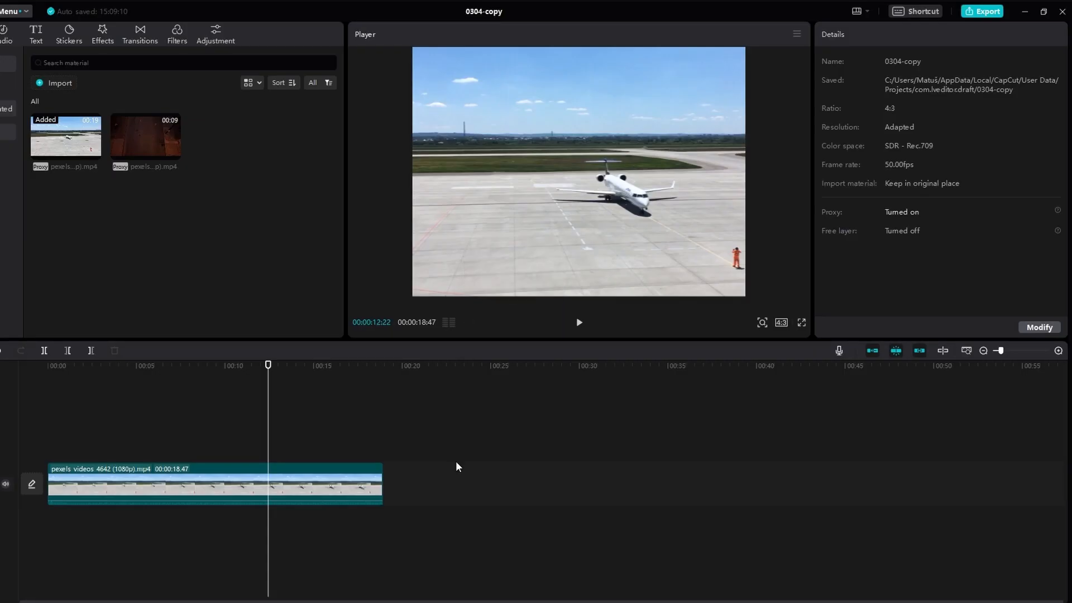
Step: Check the frame rate options in the export settings and close them without exporting
left_click(983, 11)
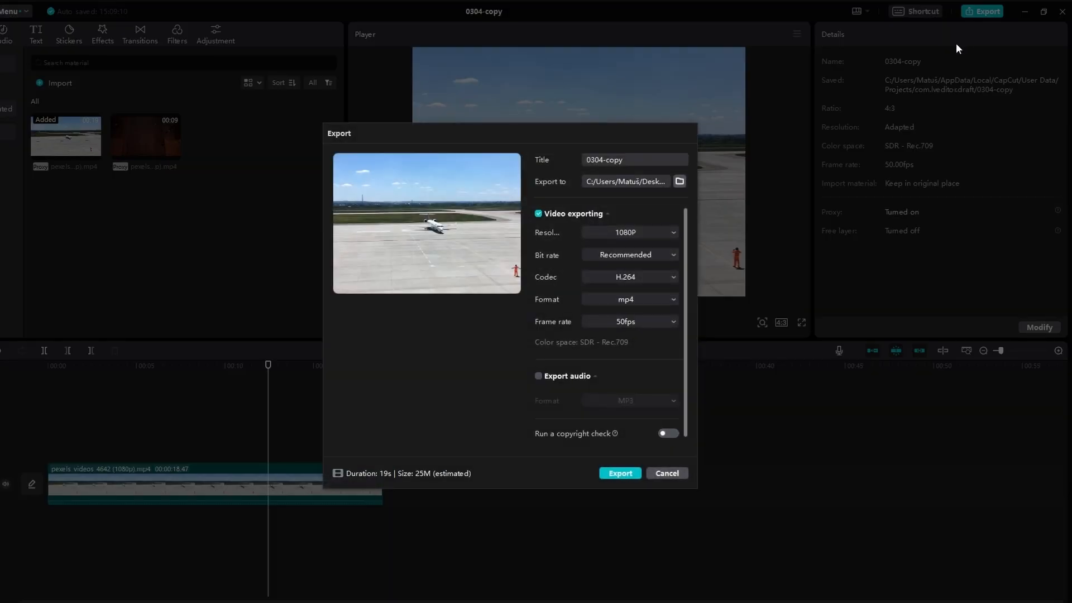
left_click(641, 321)
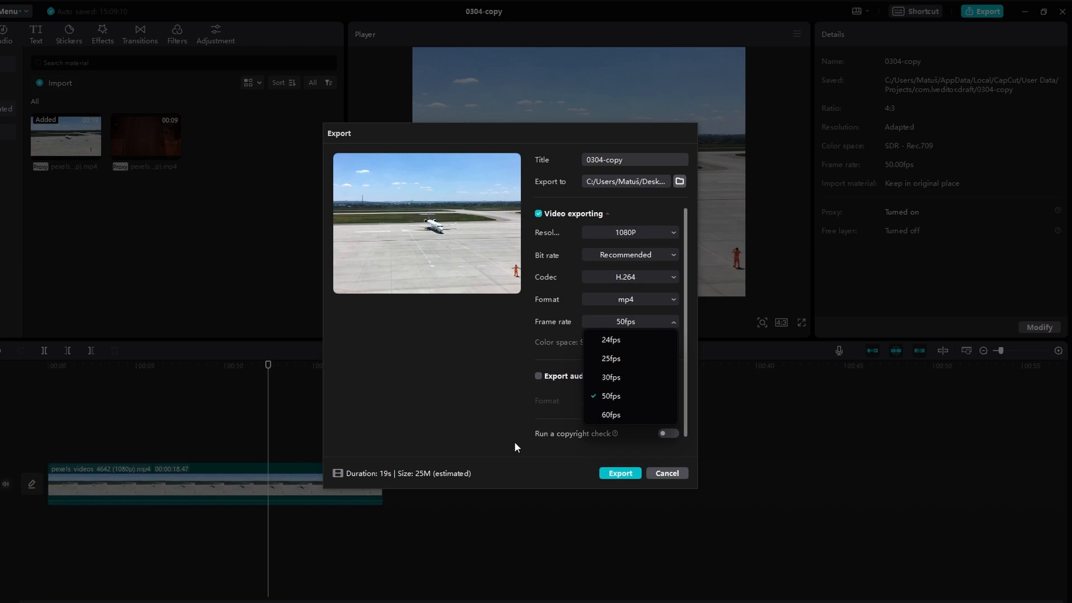
left_click(671, 474)
left_click(671, 474)
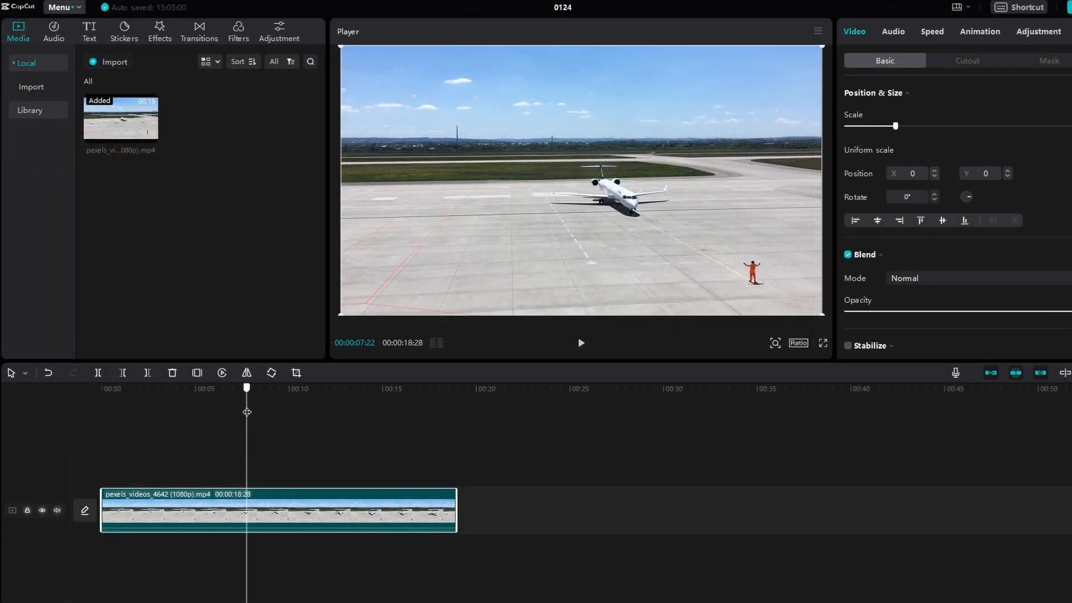
Step: Return to the home page and rename project 0124 as RENAME
left_click_drag(247, 412, 173, 415)
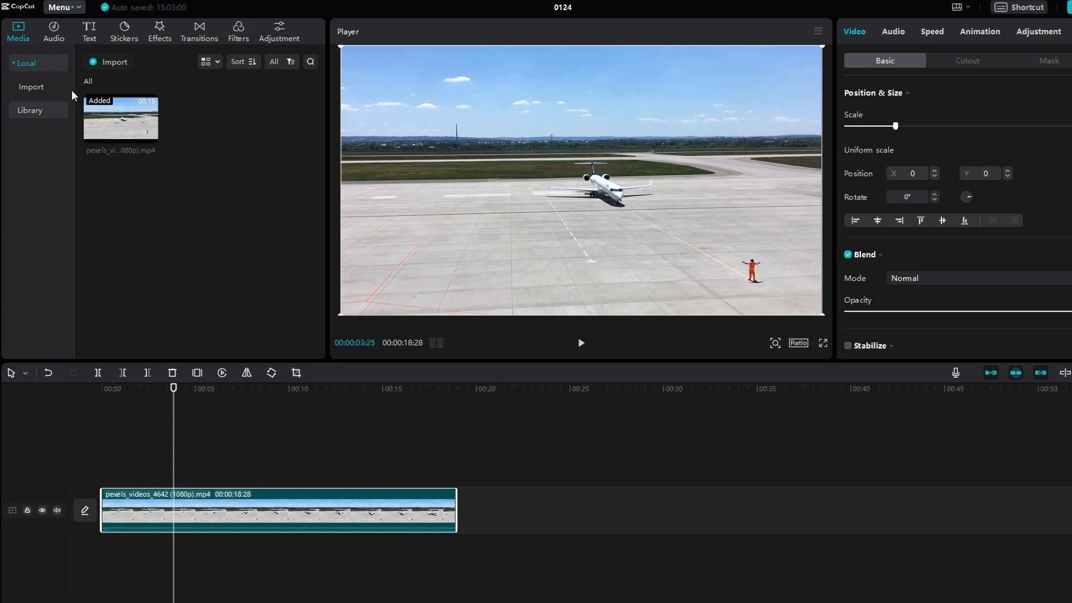
left_click(65, 9)
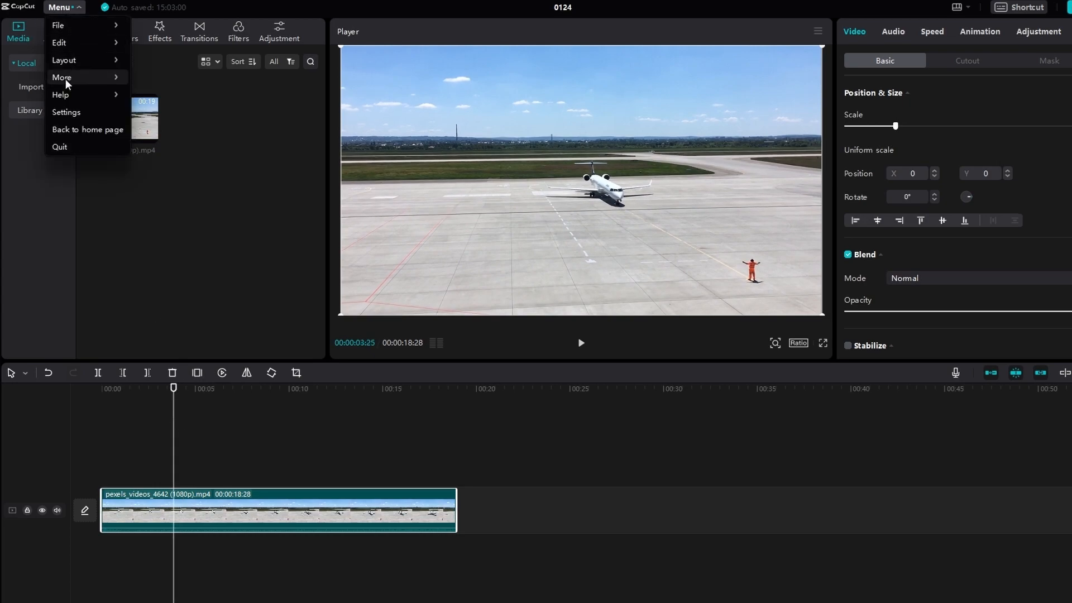
left_click(84, 129)
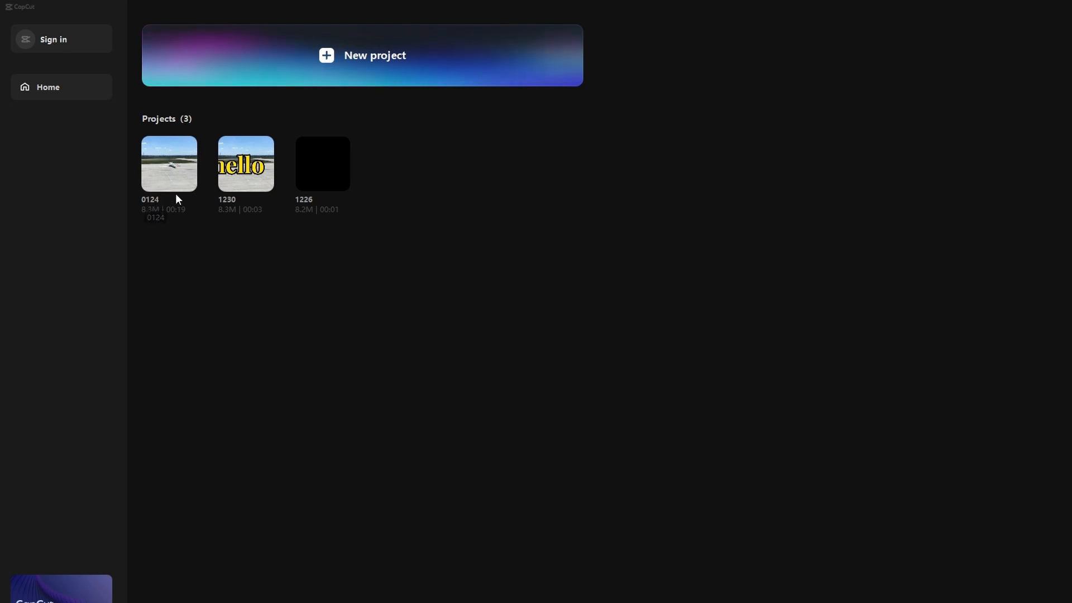
left_click(190, 183)
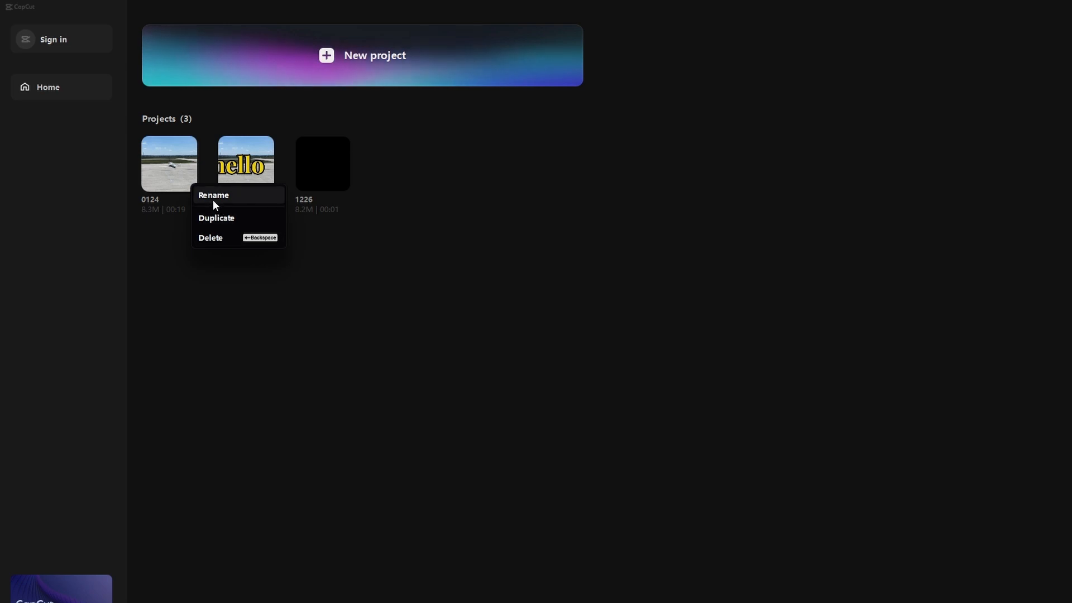
left_click(213, 200)
type("RENAME")
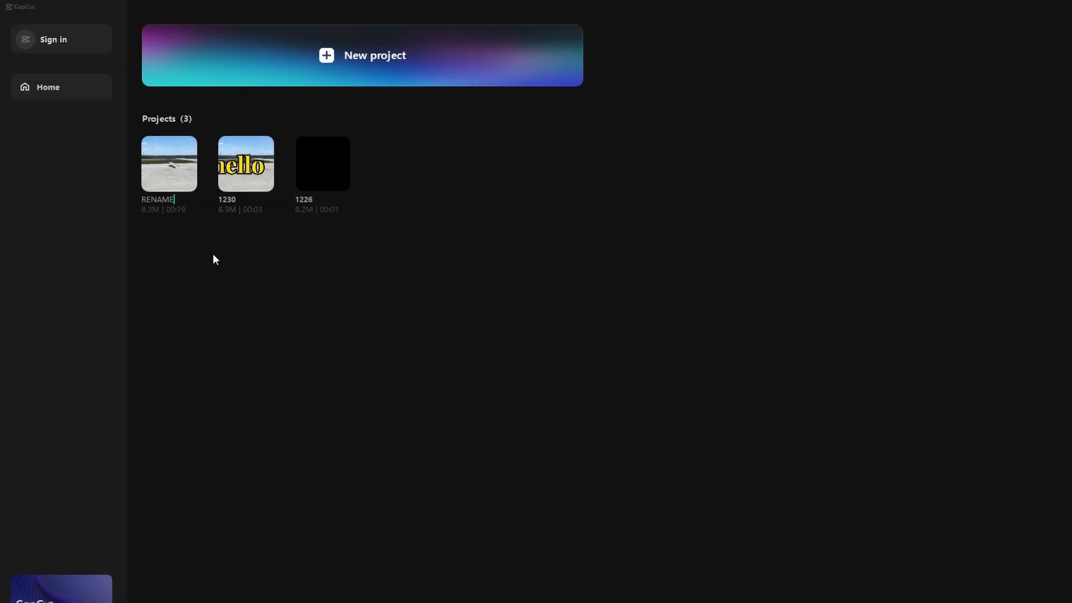
left_click(212, 253)
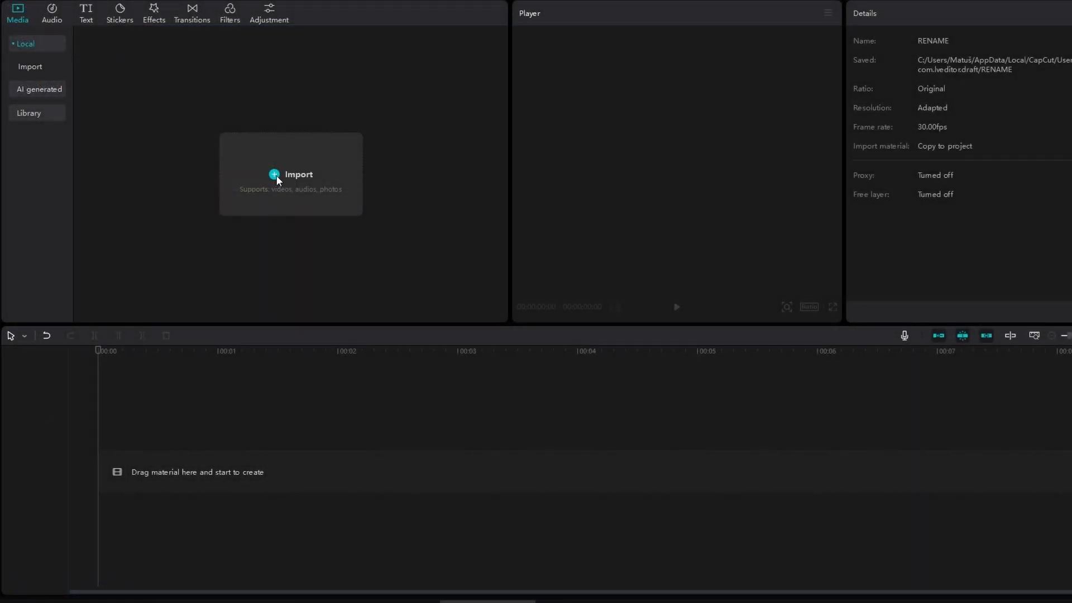
Step: Import EXPORT.mov from the Desktop and place it at the start of the main track
left_click(276, 174)
left_click(168, 128)
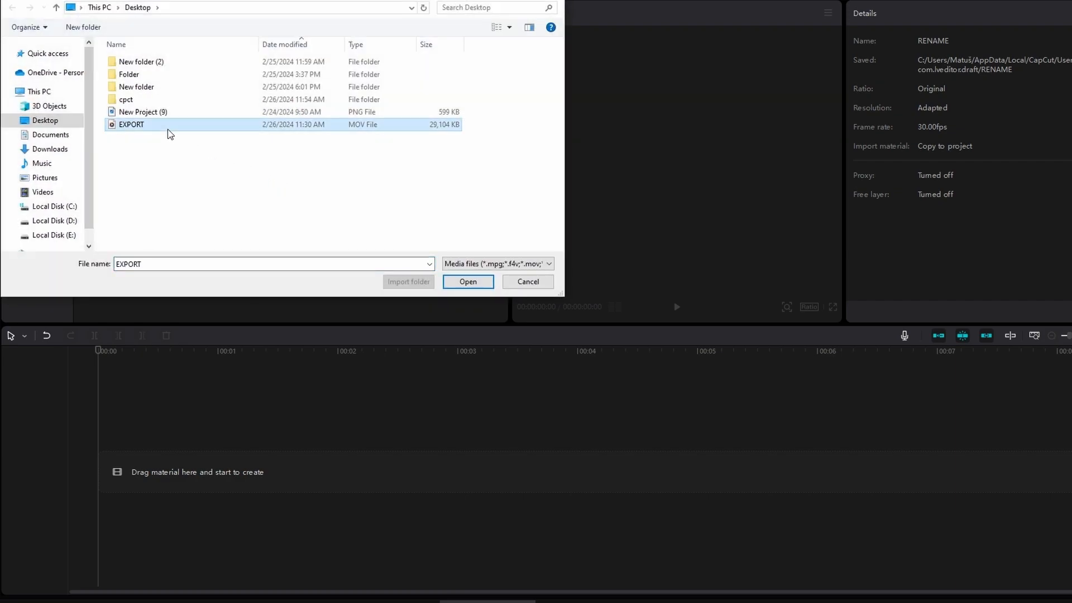
left_click(468, 282)
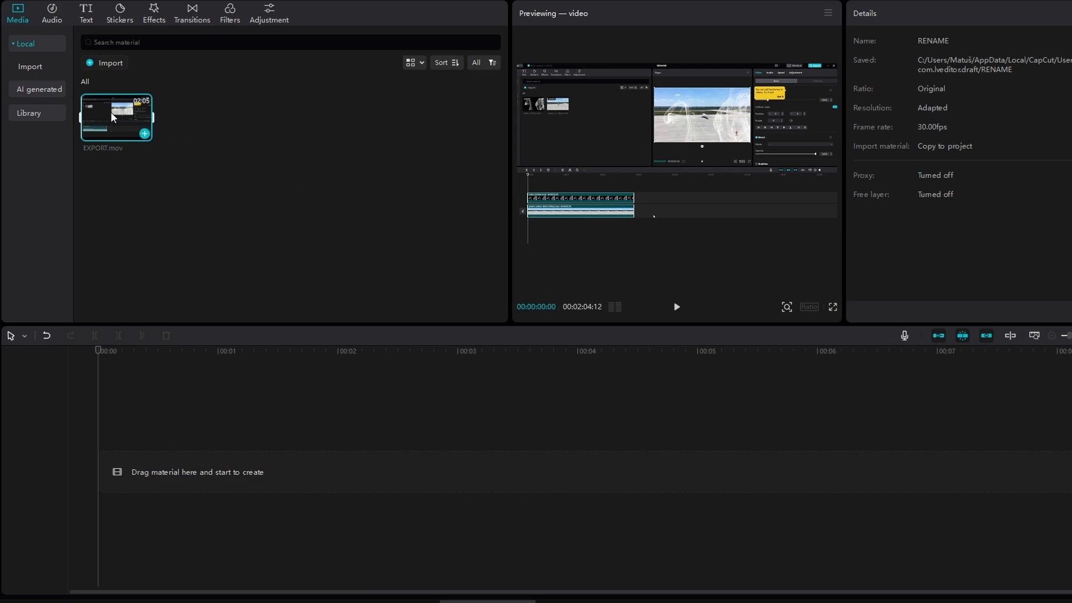
left_click_drag(113, 117, 103, 472)
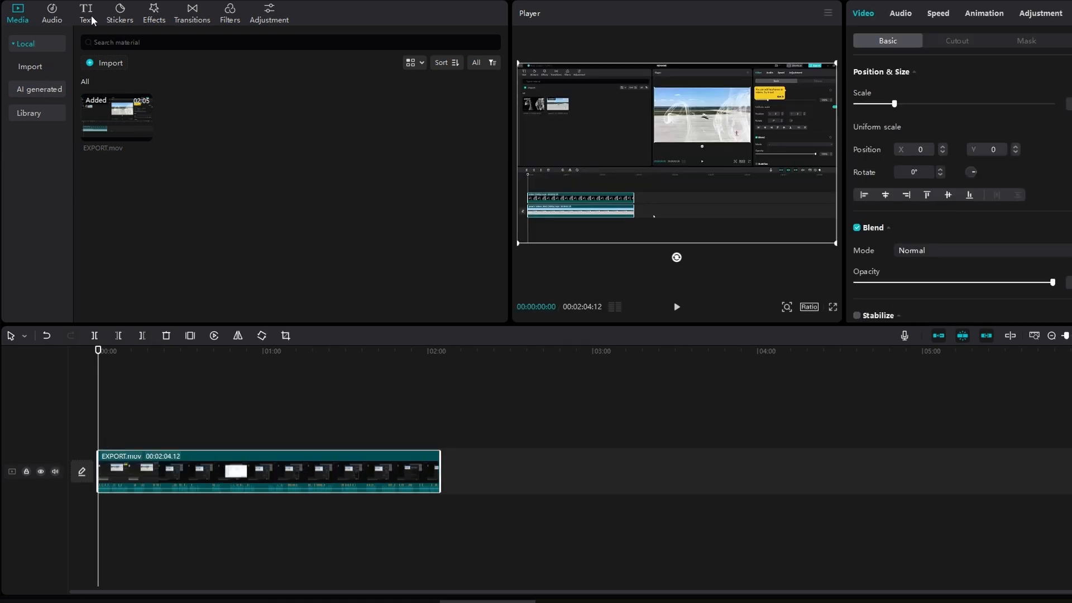
Step: Generate auto captions for the EXPORT.mov clip with English as the spoken language
left_click(92, 21)
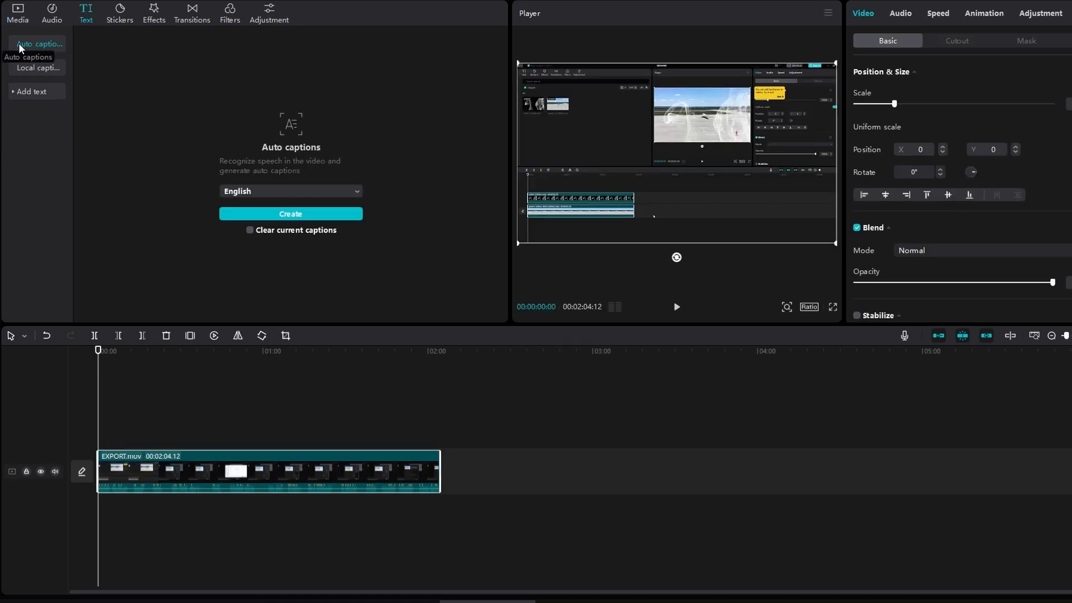
left_click(289, 195)
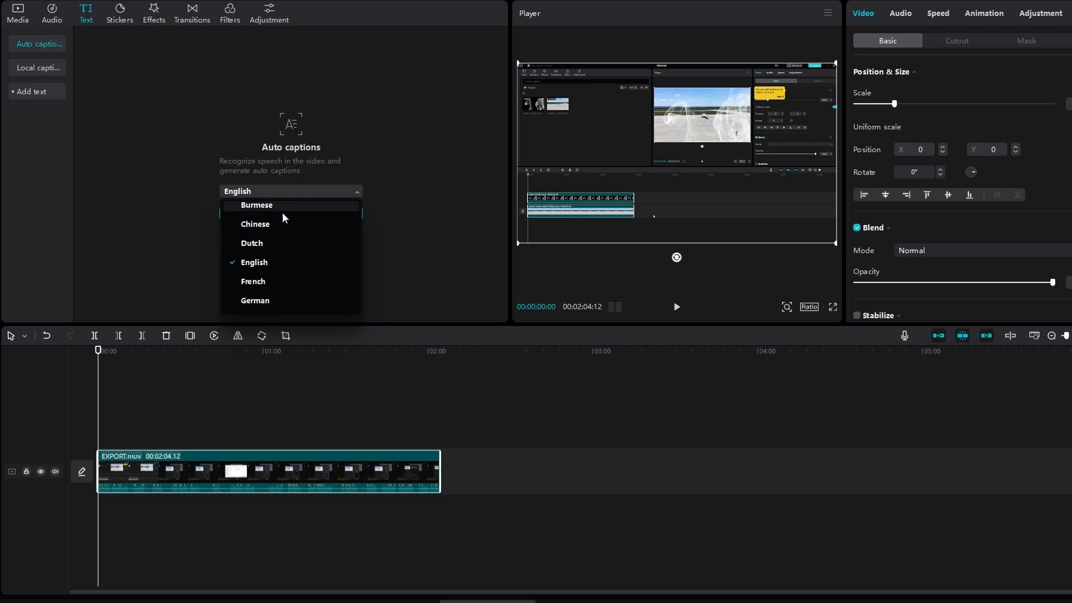
scroll(274, 262, "down", 5)
left_click(257, 307)
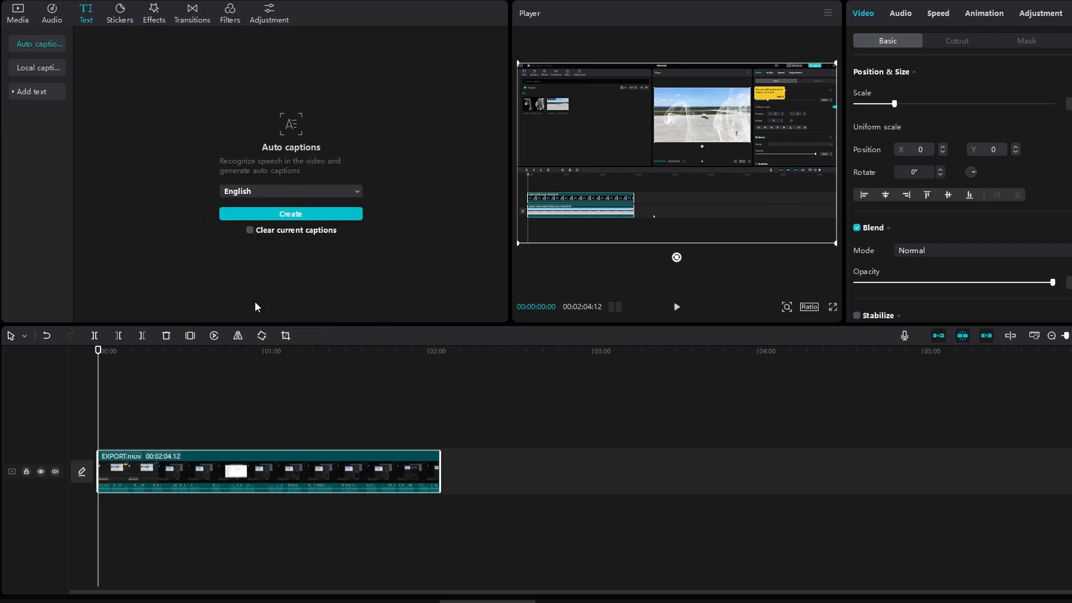
left_click(291, 214)
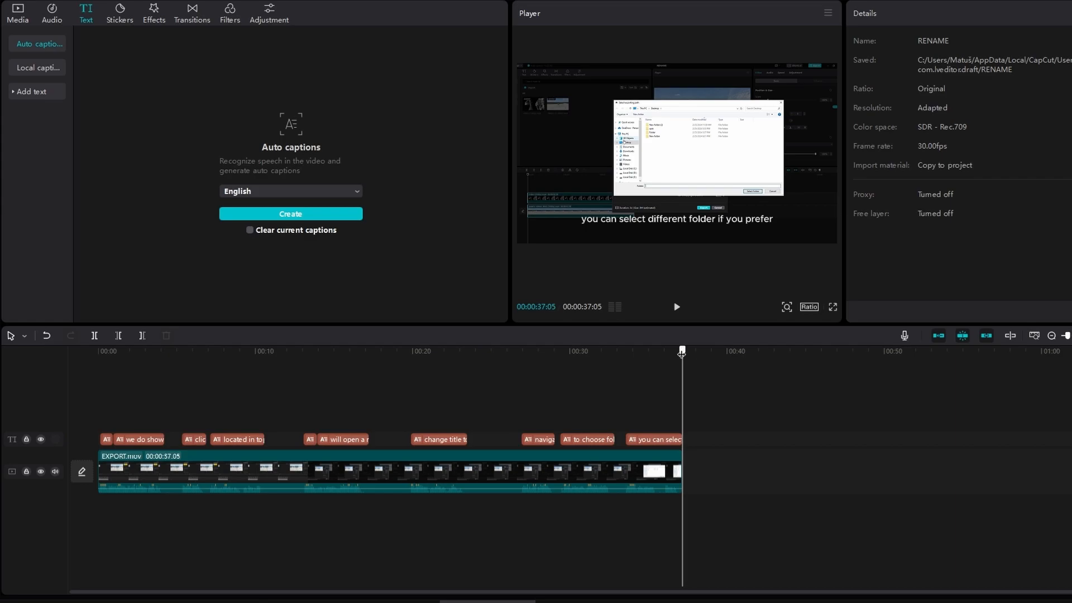
Step: Play the captioned video from the start and mute the main video track
left_click_drag(681, 353, 62, 336)
key("space")
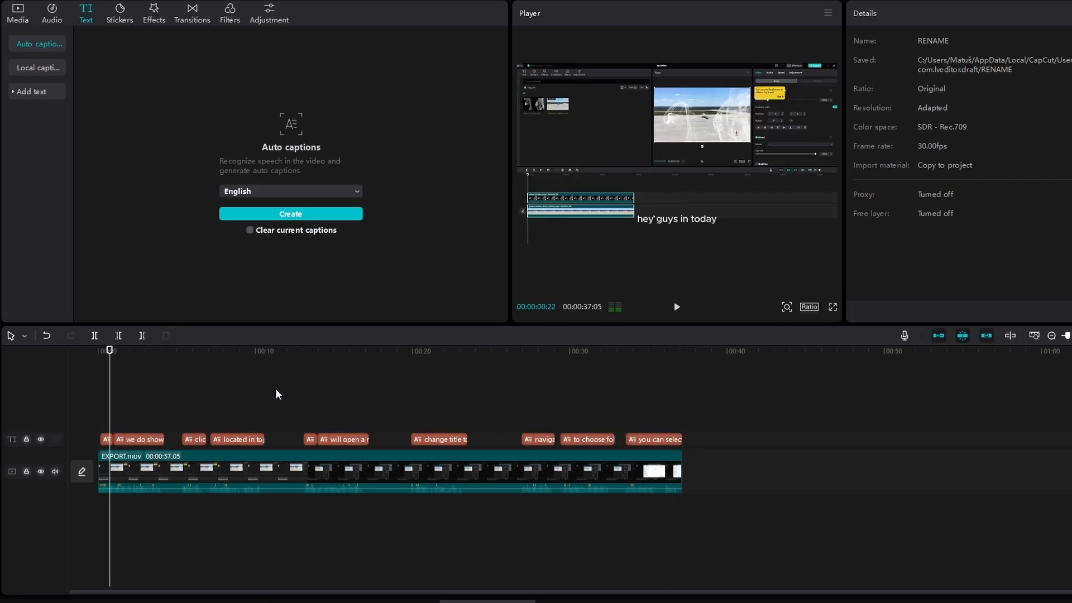
left_click(56, 470)
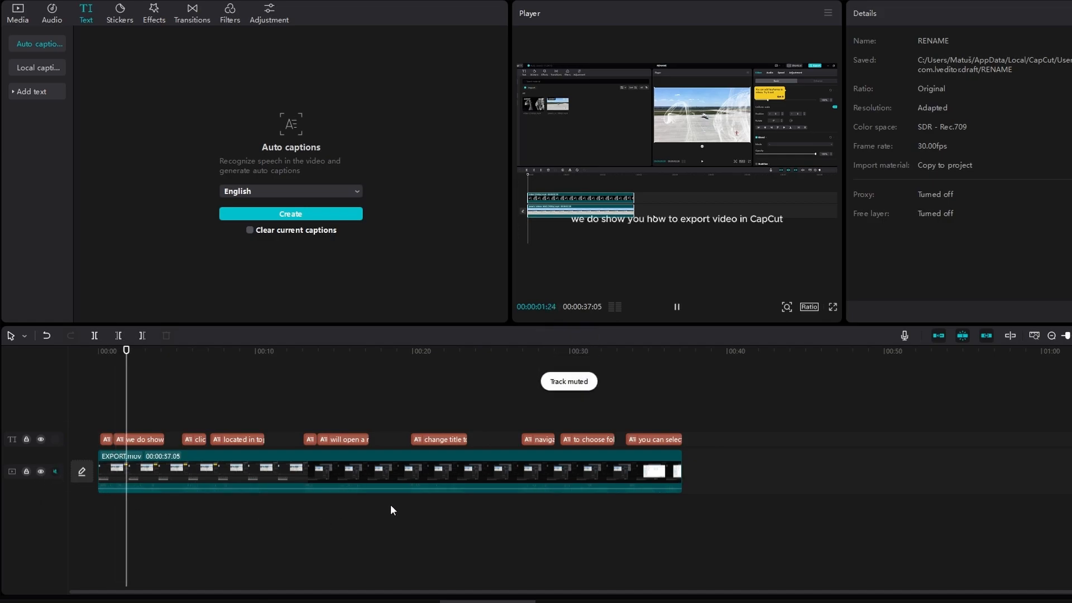
key("space")
Step: Style all captions with font size 7, underline and the lime green color B6FF00
left_click(144, 441)
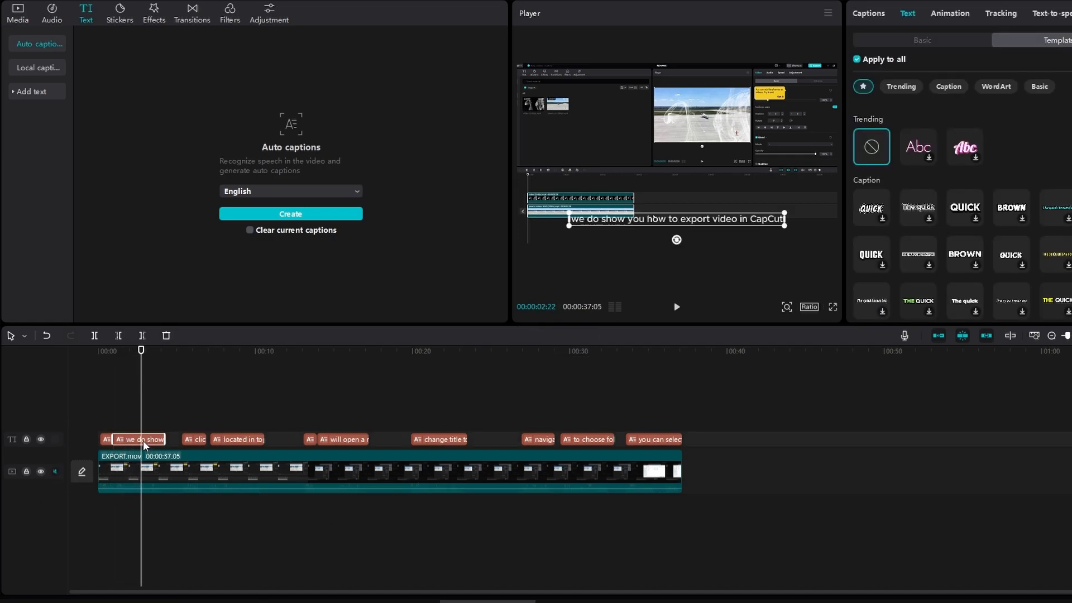
left_click(922, 44)
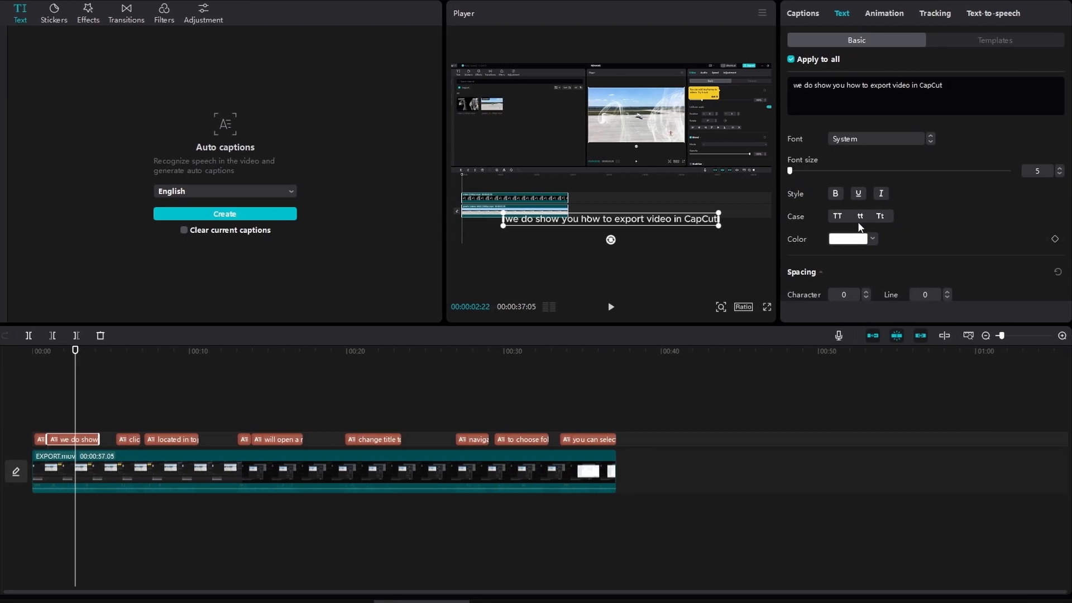
left_click_drag(793, 172, 793, 171)
left_click_drag(843, 345, 850, 345)
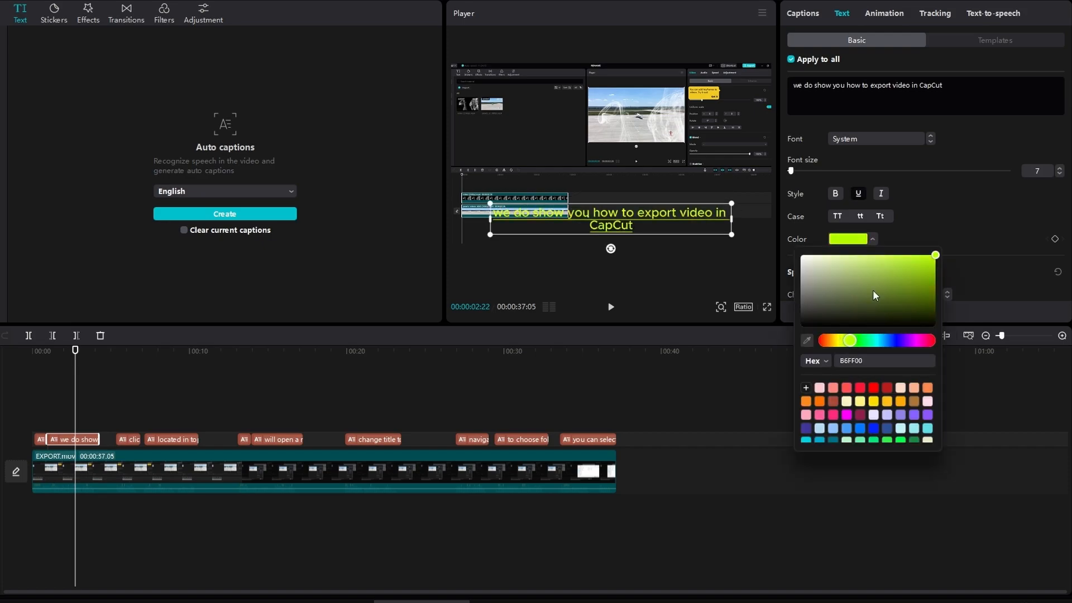
left_click(959, 233)
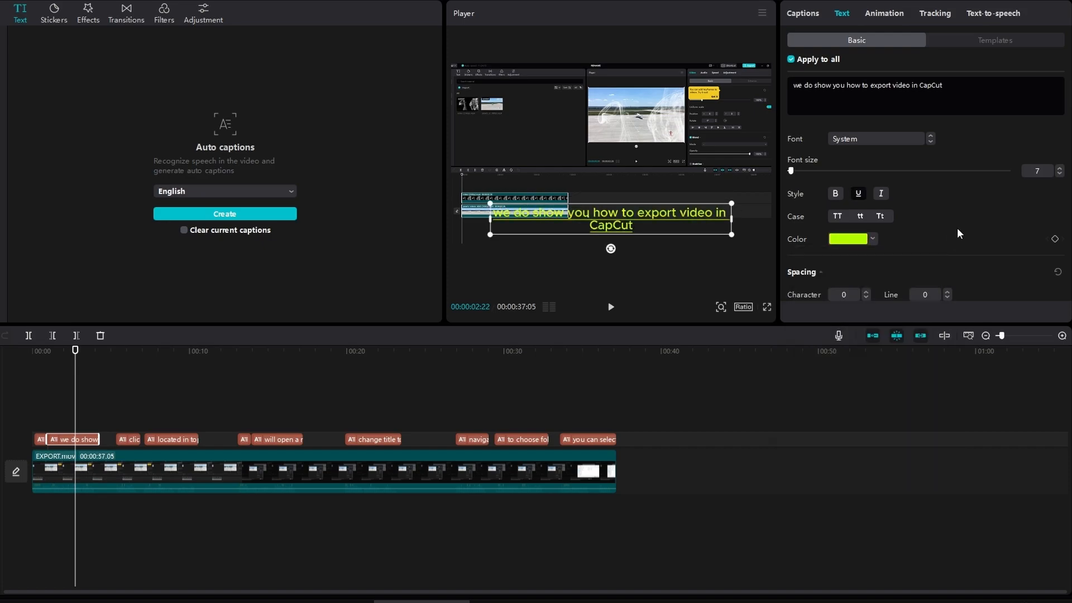
Step: Scale the captions to 87% and reposition them to about X -494, Y -917
scroll(866, 252, "down", 5)
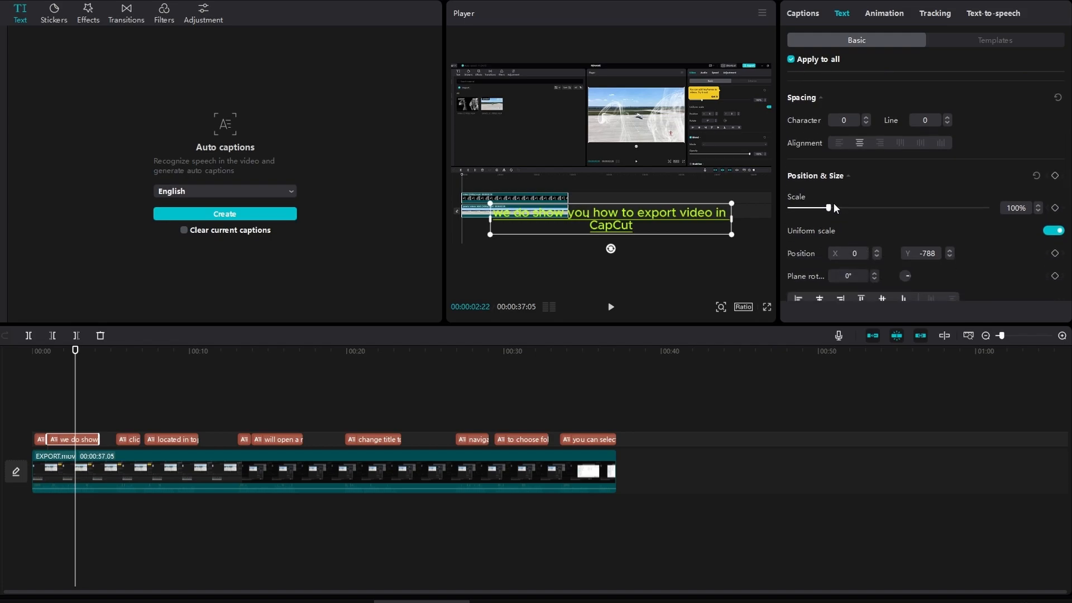
left_click_drag(837, 207, 824, 208)
left_click_drag(607, 219, 581, 228)
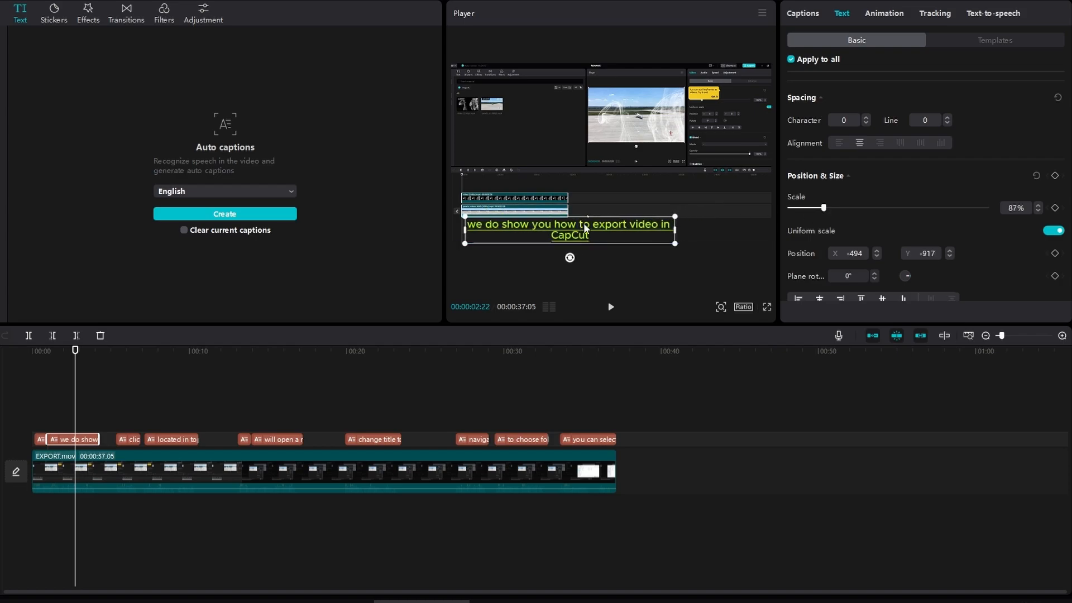
Step: Apply the Trail entrance animation to the caption "we do show you how to export video in CapCut"
left_click(877, 14)
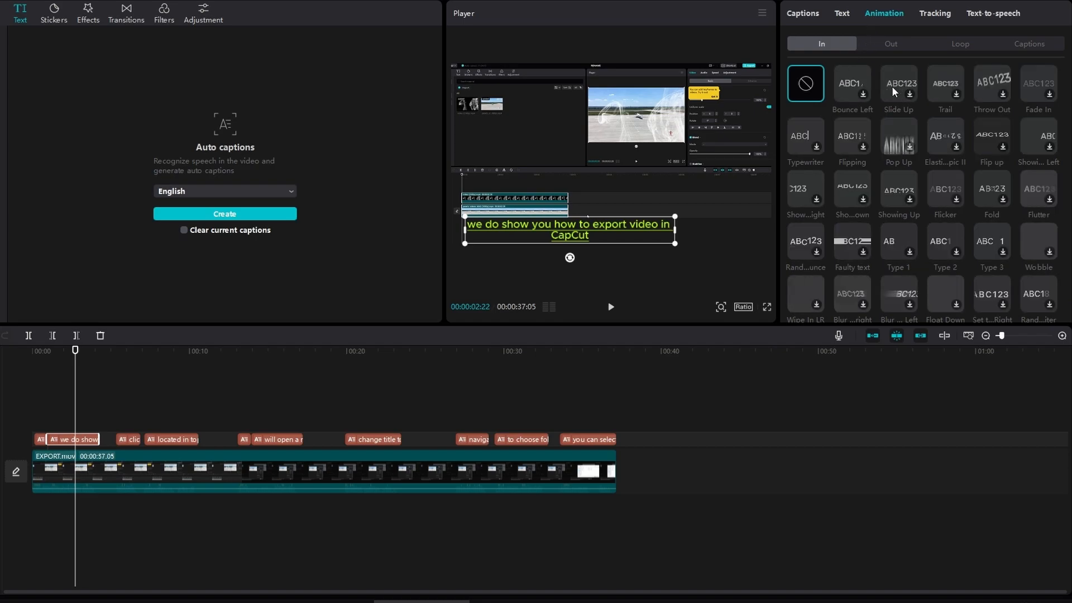
left_click(946, 90)
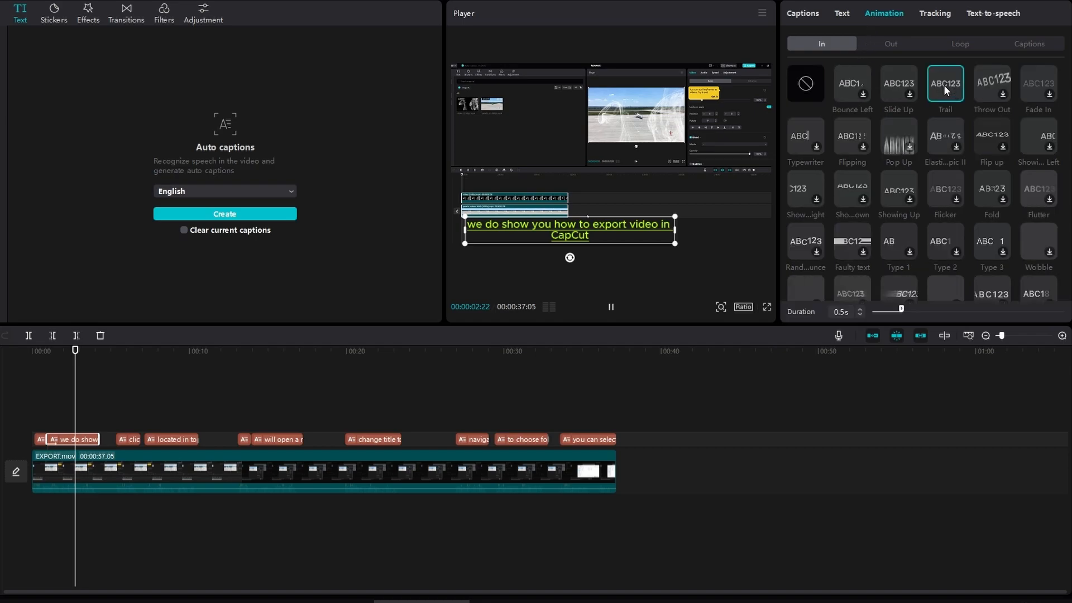
left_click(173, 407)
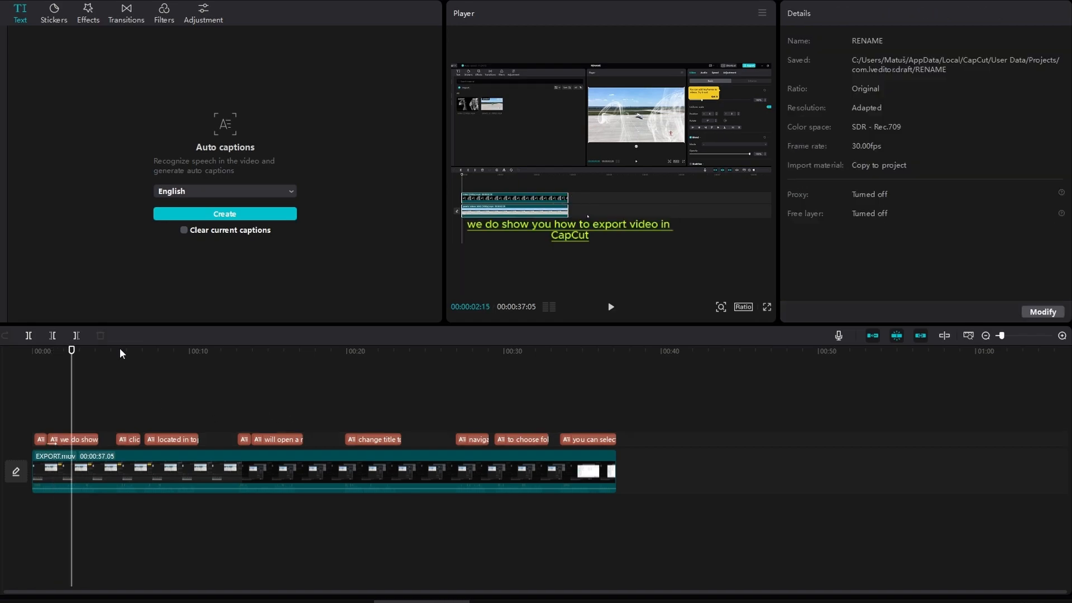
left_click(126, 441)
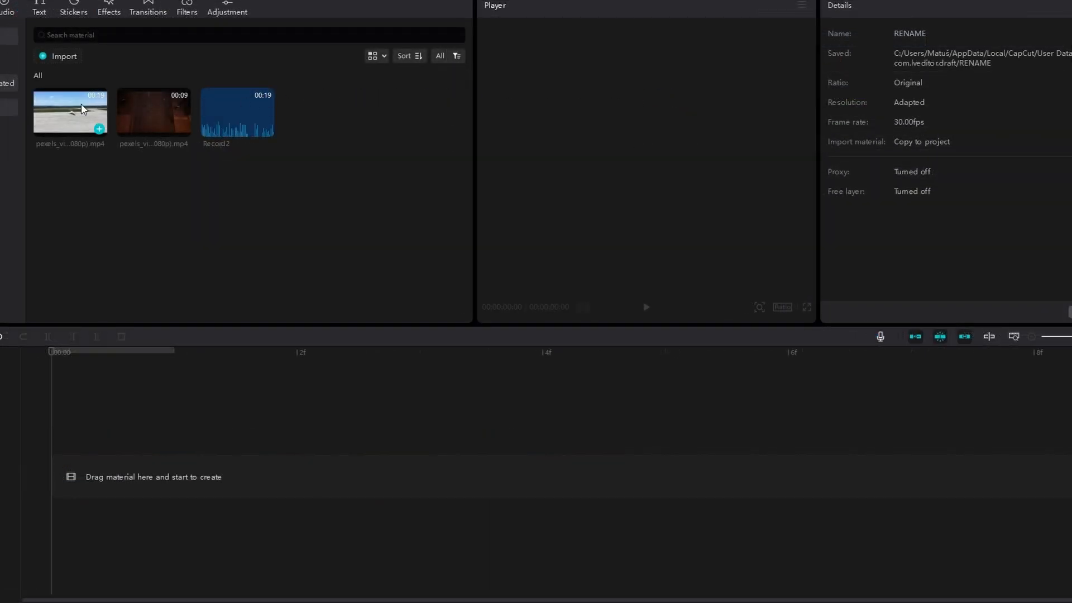
Step: Place the airplane clip at the start of the main track and Record2 on an audio track beneath it
left_click_drag(66, 116, 58, 472)
left_click_drag(240, 117, 54, 519)
Step: Lower the airplane clip's audio volume to -10.5 dB
left_click(109, 483)
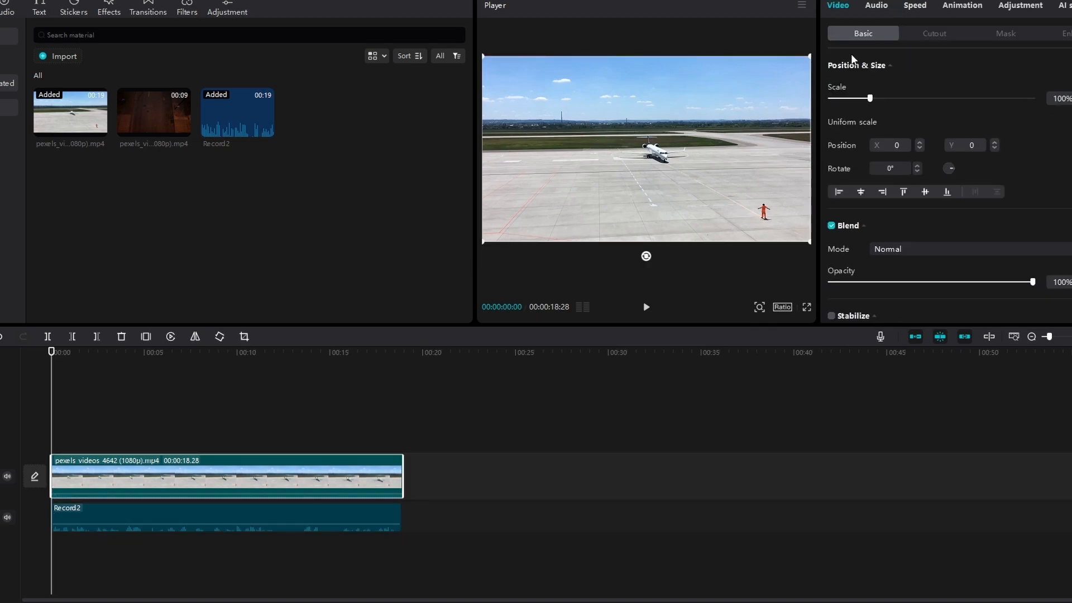
left_click(881, 6)
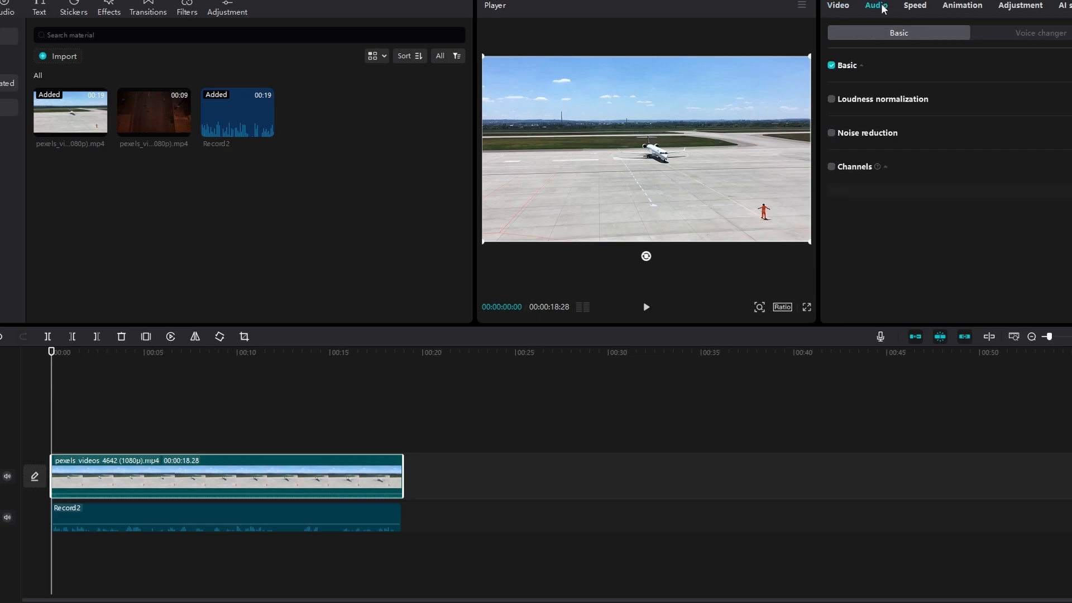
left_click_drag(981, 100, 955, 106)
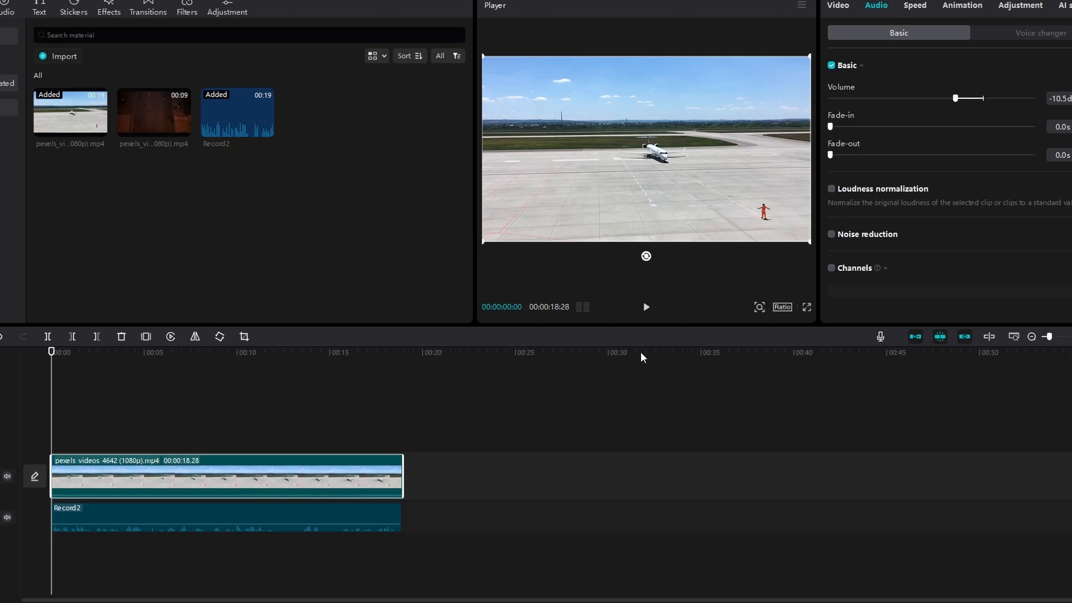
Step: Synchronize the airplane clip with the Record2 audio using Sync video to sound
left_click_drag(413, 564, 302, 478)
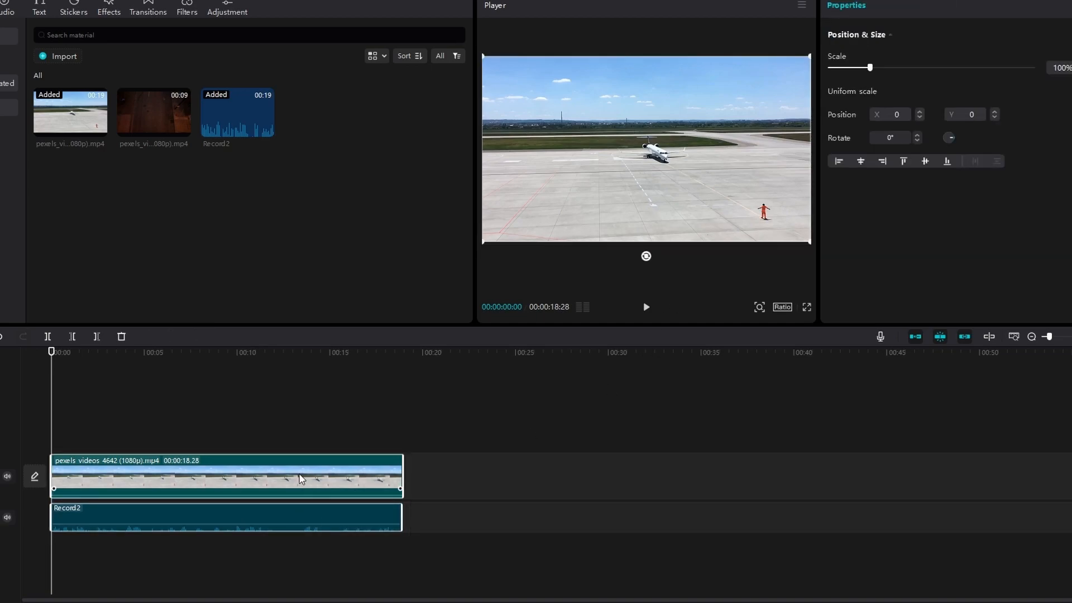
right_click(301, 477)
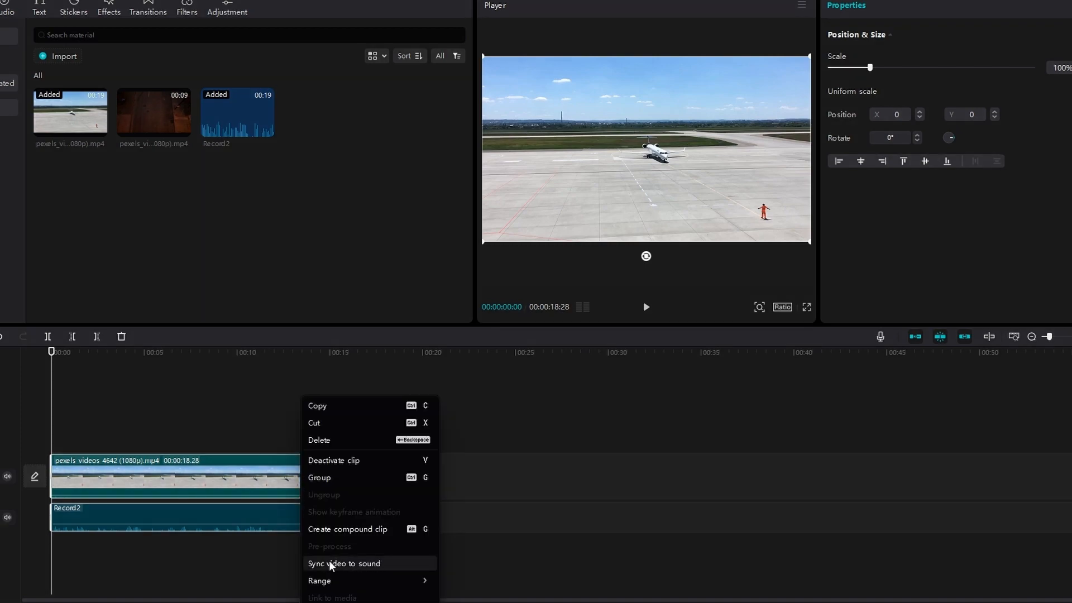
left_click(358, 564)
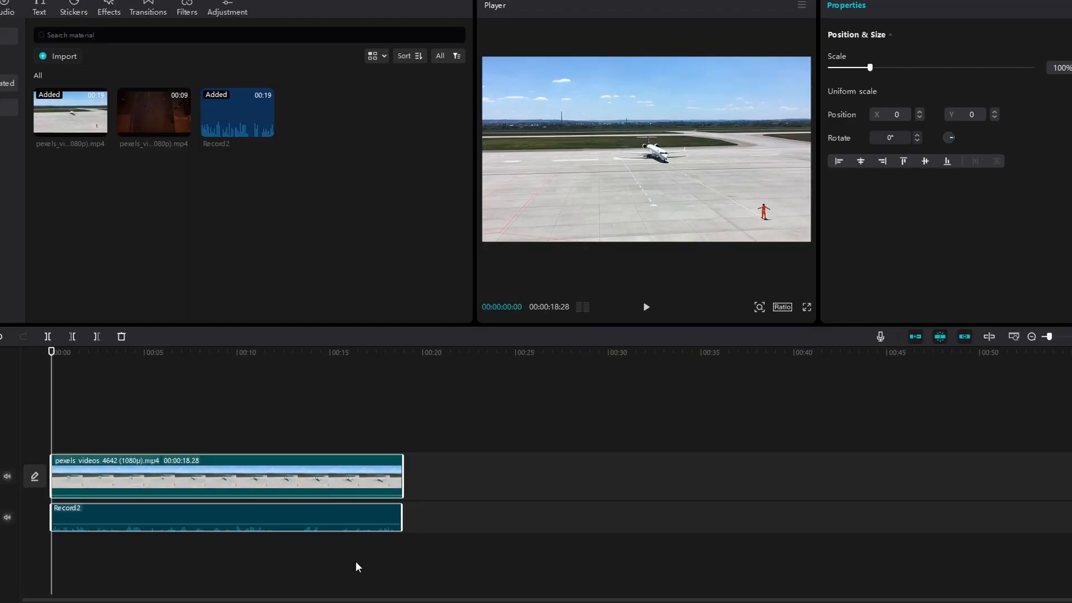
left_click(303, 545)
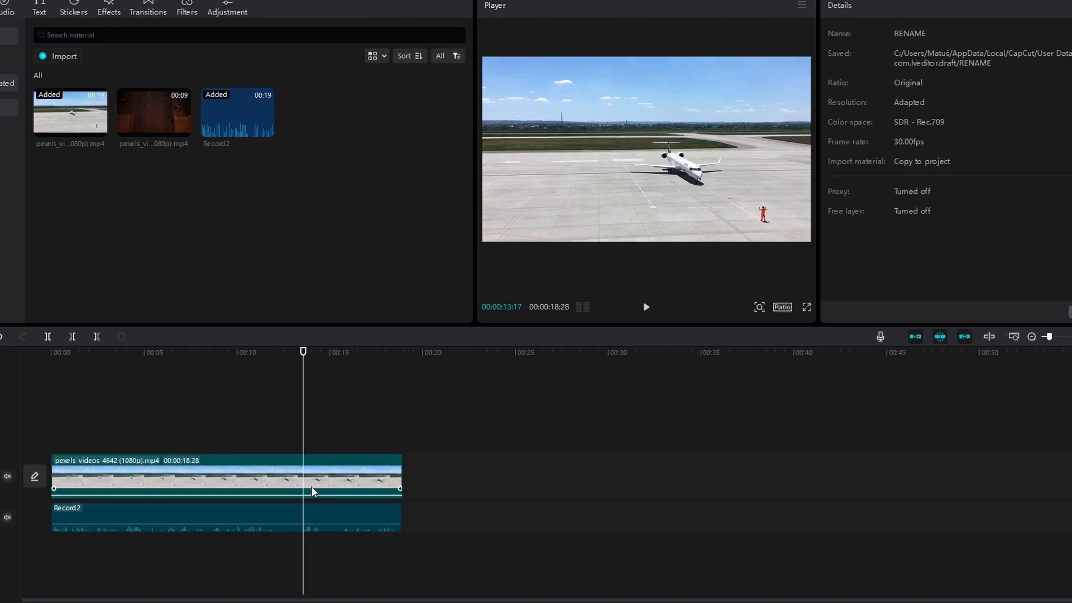
Step: Reduce the airplane clip's own audio volume to the minimum, -∞ dB
left_click(314, 472)
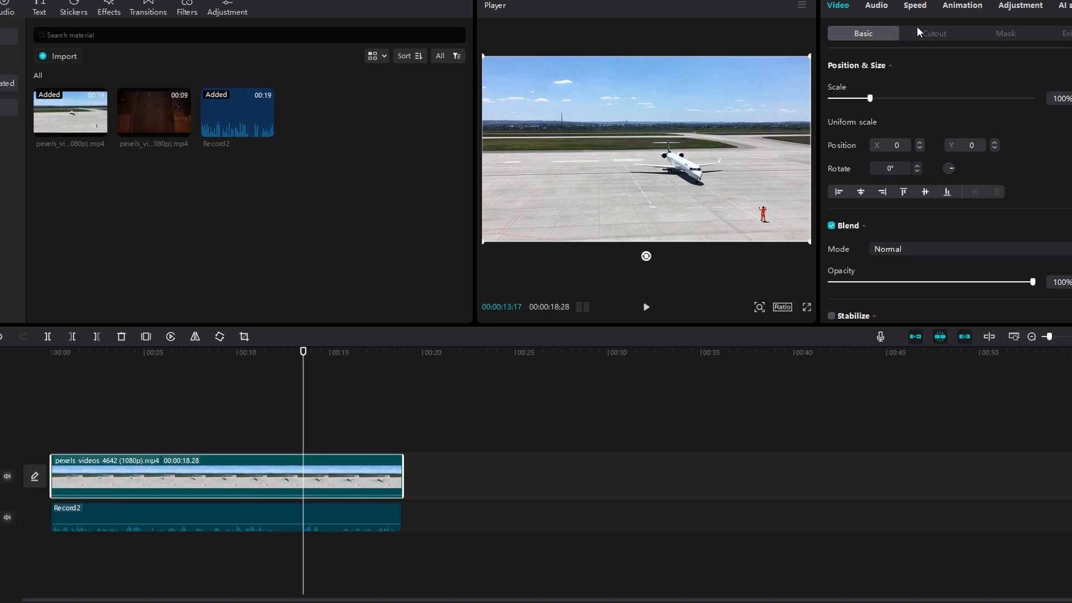
left_click(877, 6)
left_click_drag(955, 99, 803, 100)
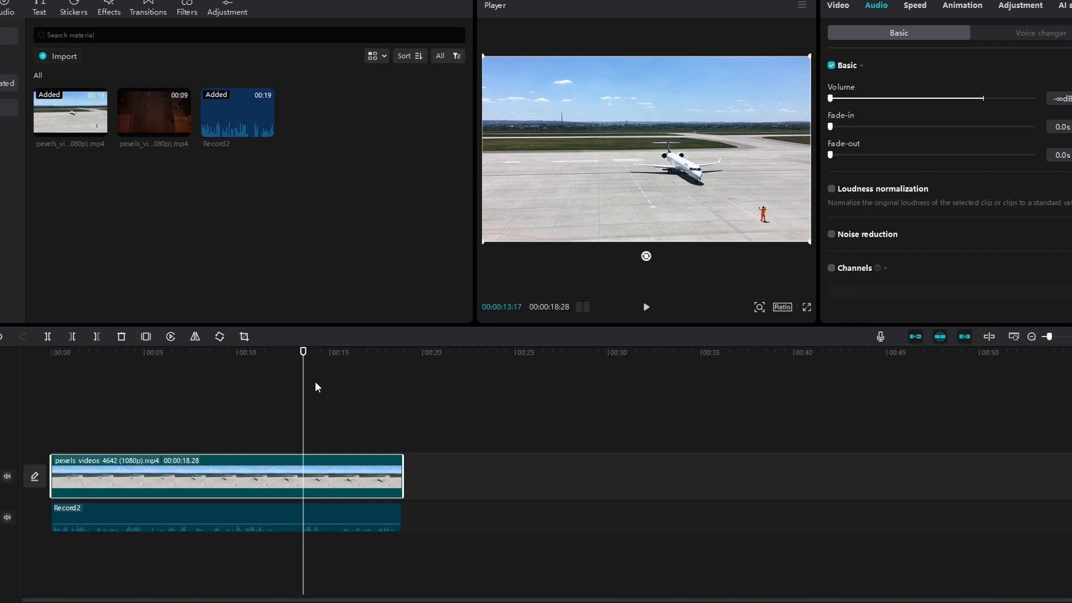
Step: Play the timeline from the beginning to check the clip with the Record2 audio
left_click(85, 361)
left_click_drag(73, 351, 45, 352)
key("space")
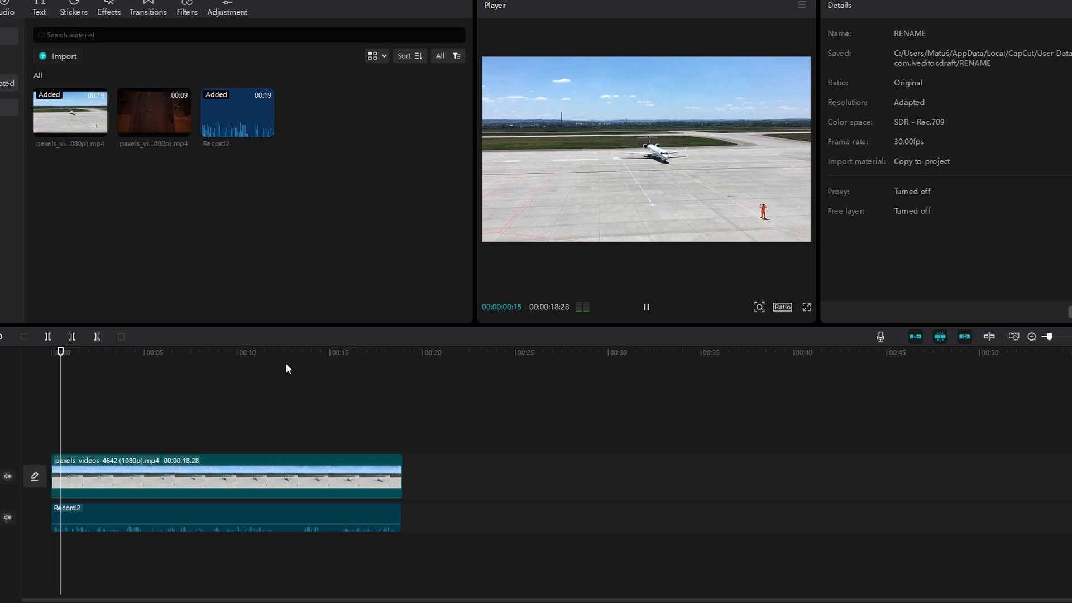
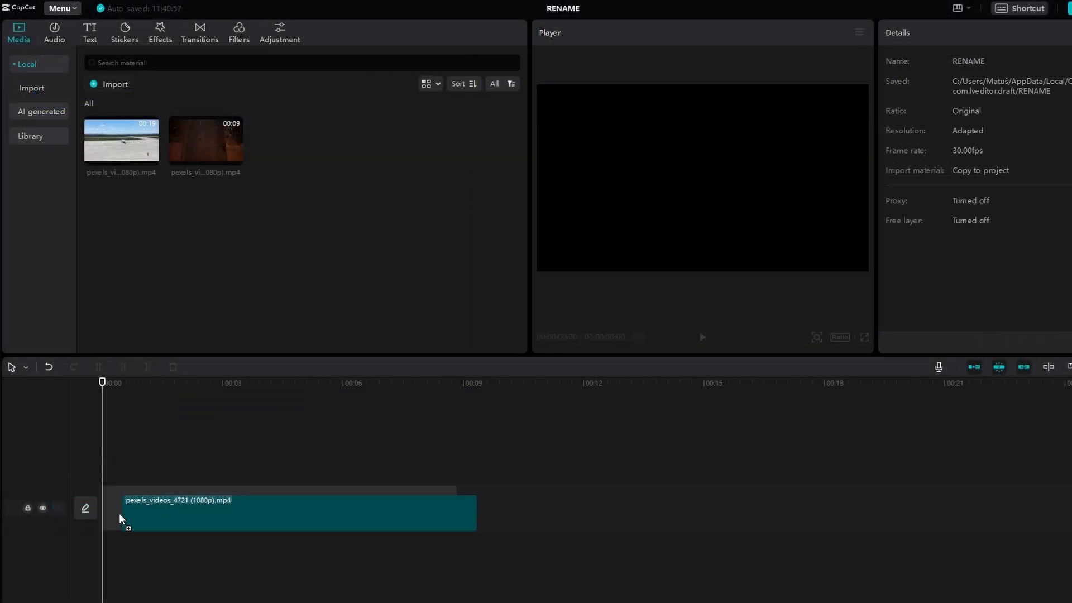
Step: Place the night street clip at the start of the main track and add the Motion Blur lens effect above it
left_click_drag(120, 518, 115, 511)
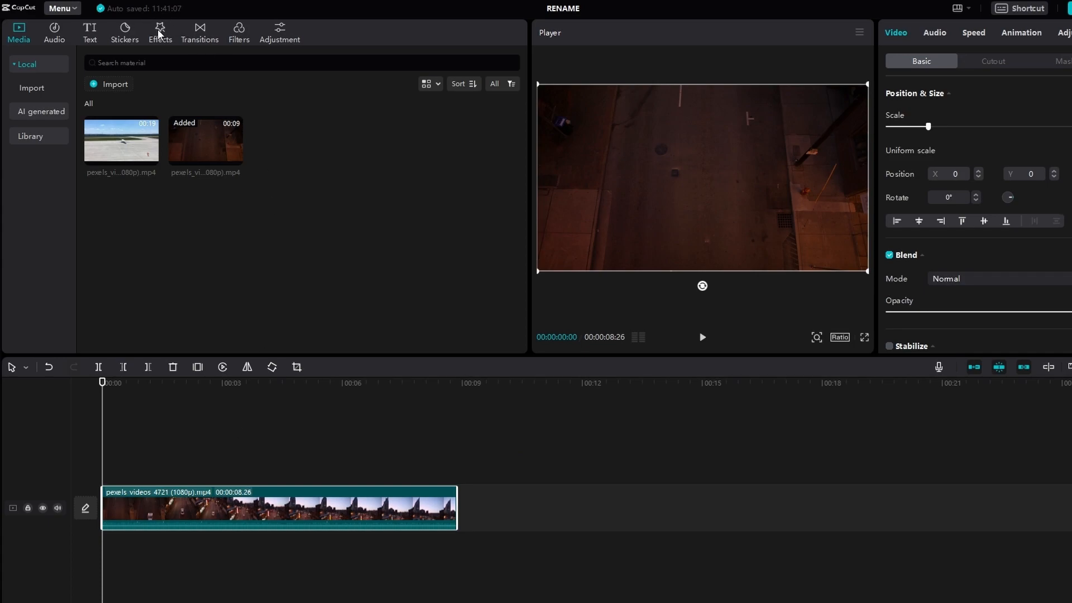
left_click(159, 33)
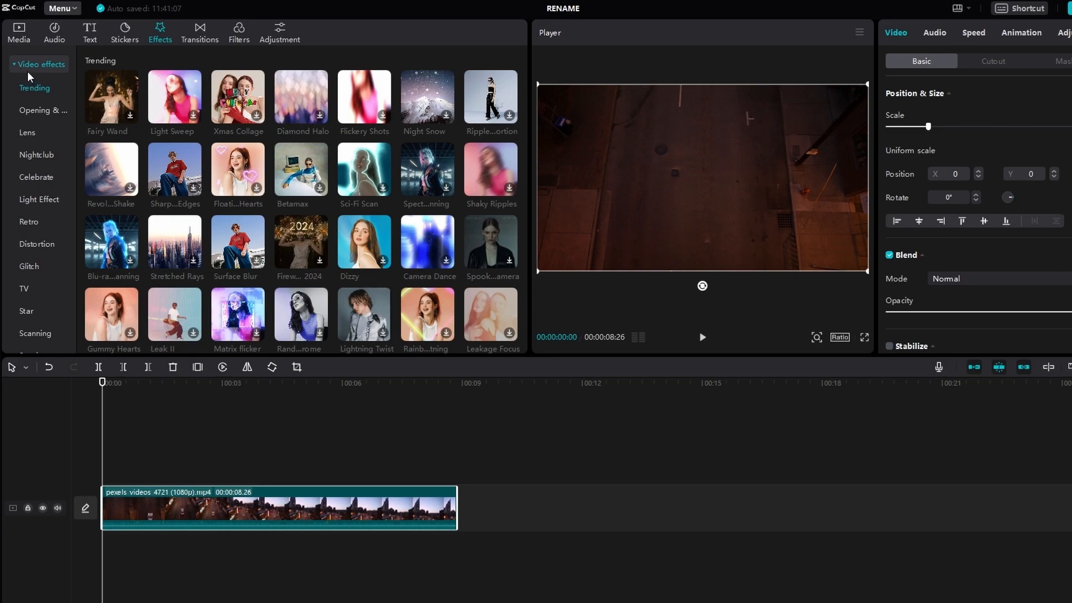
left_click(26, 133)
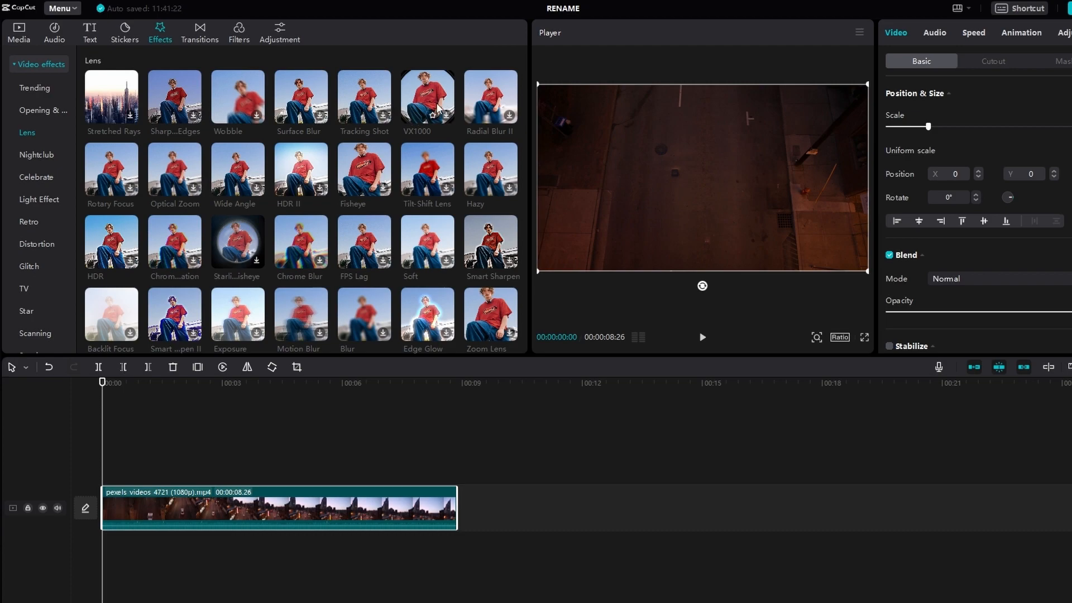
scroll(374, 195, "down", 3)
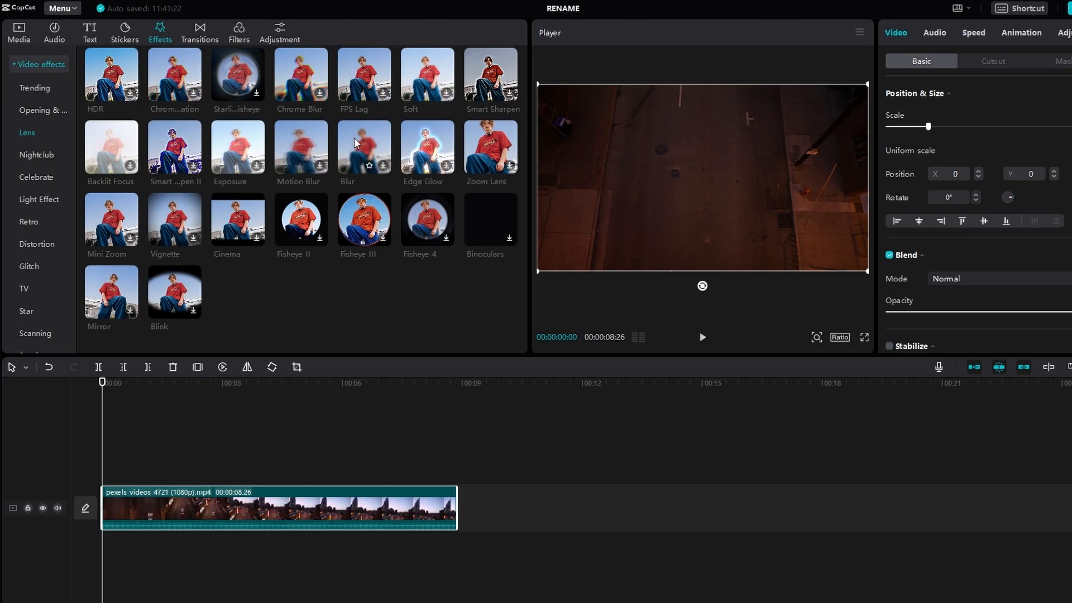
left_click_drag(321, 170, 106, 461)
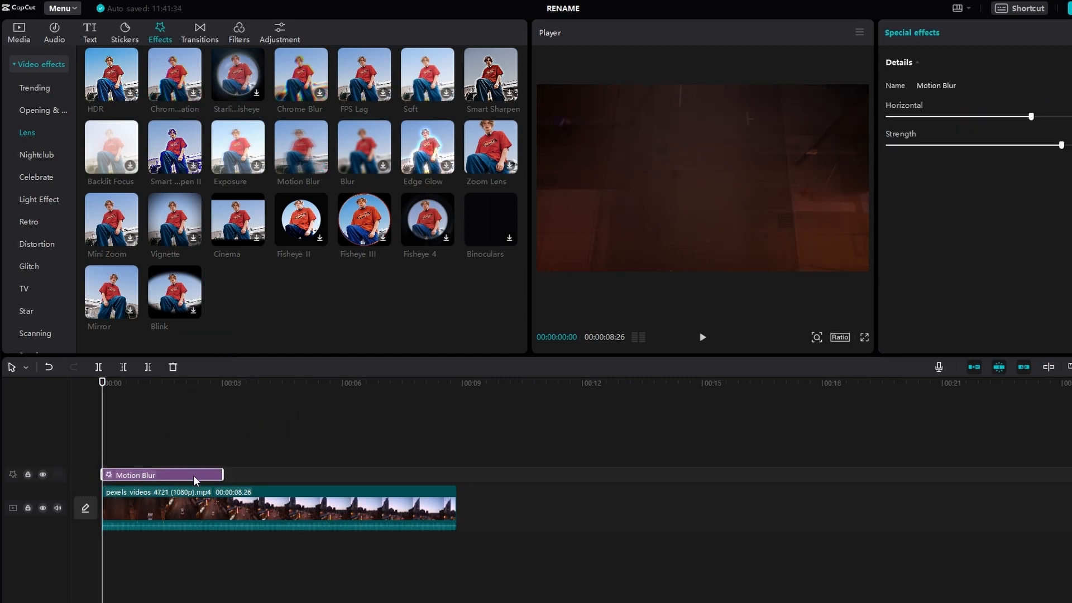
Step: Extend the Motion Blur effect to the full length of the street clip and adjust its Horizontal setting
left_click_drag(219, 474, 455, 472)
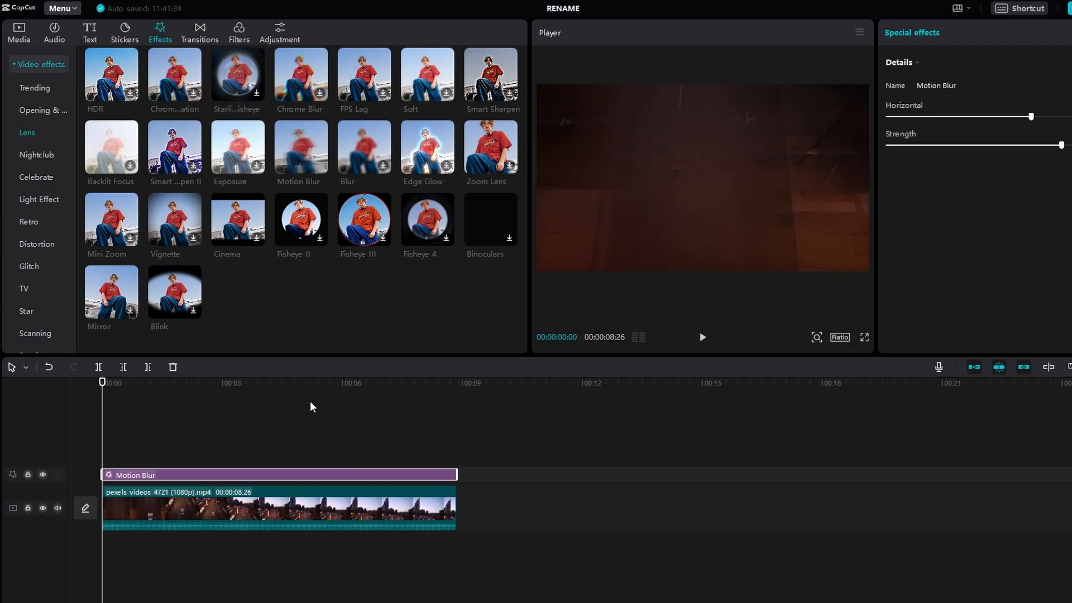
left_click(281, 384)
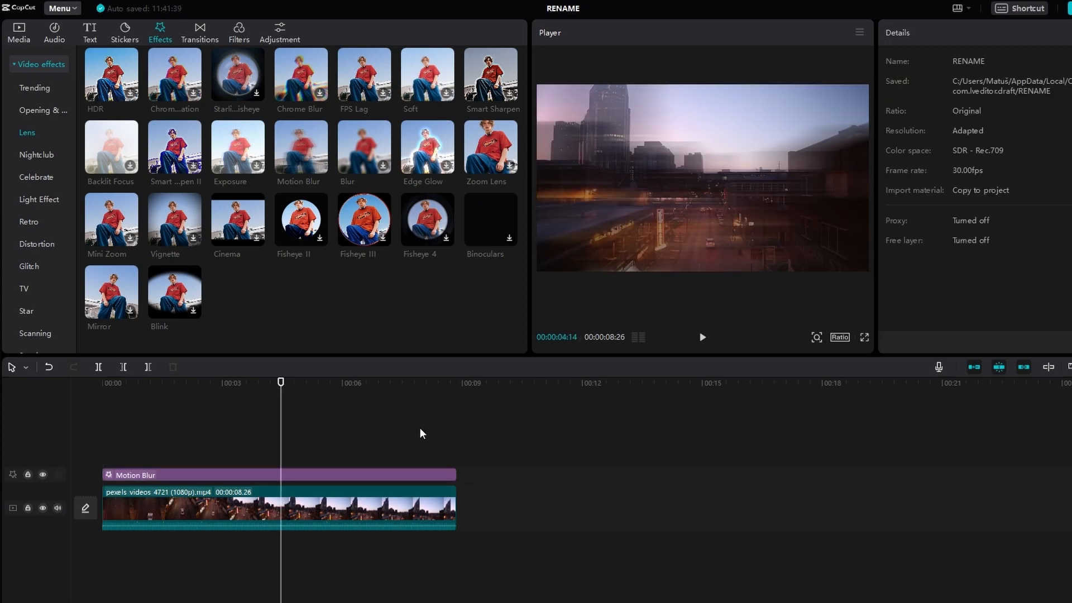
left_click(362, 475)
left_click_drag(1018, 118, 1071, 145)
left_click_drag(1022, 117, 992, 116)
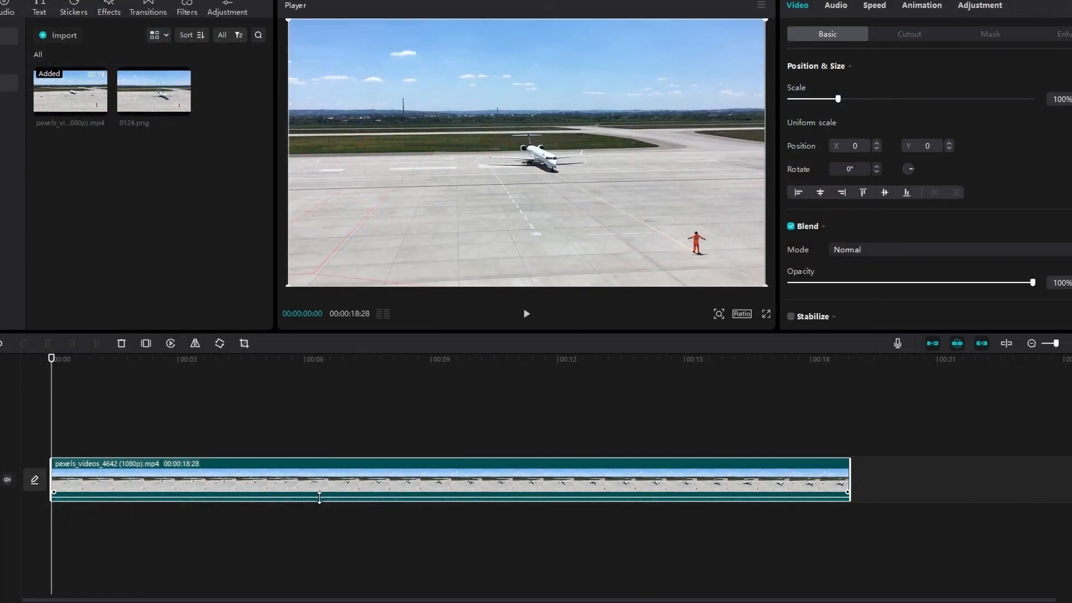
Step: Crop the airplane clip with a free-ratio frame that closely surrounds the airplane and the orange-clothed marshaller
left_click(251, 525)
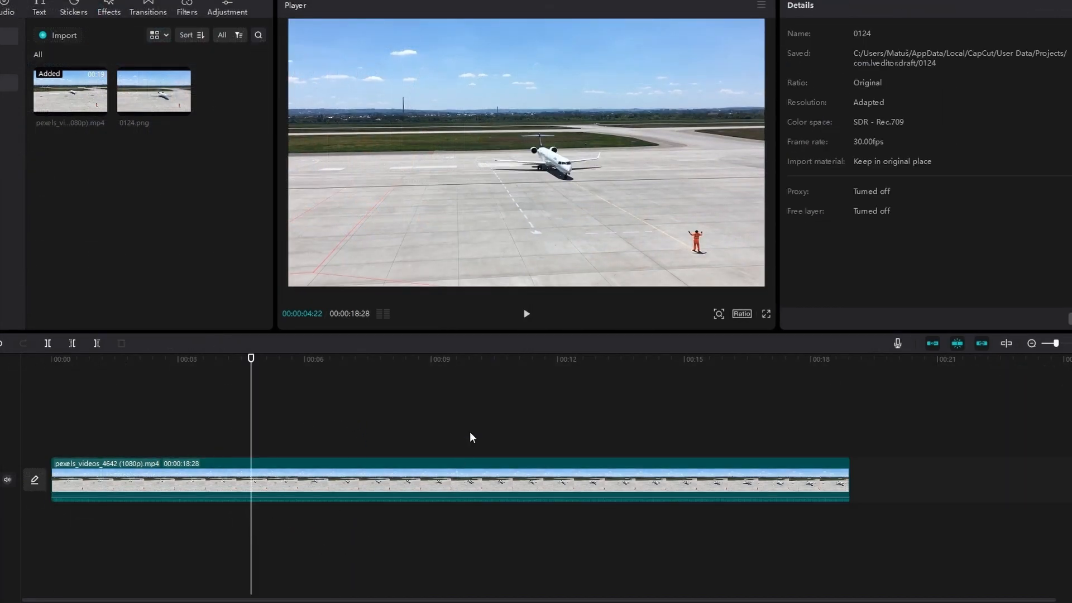
left_click(405, 460)
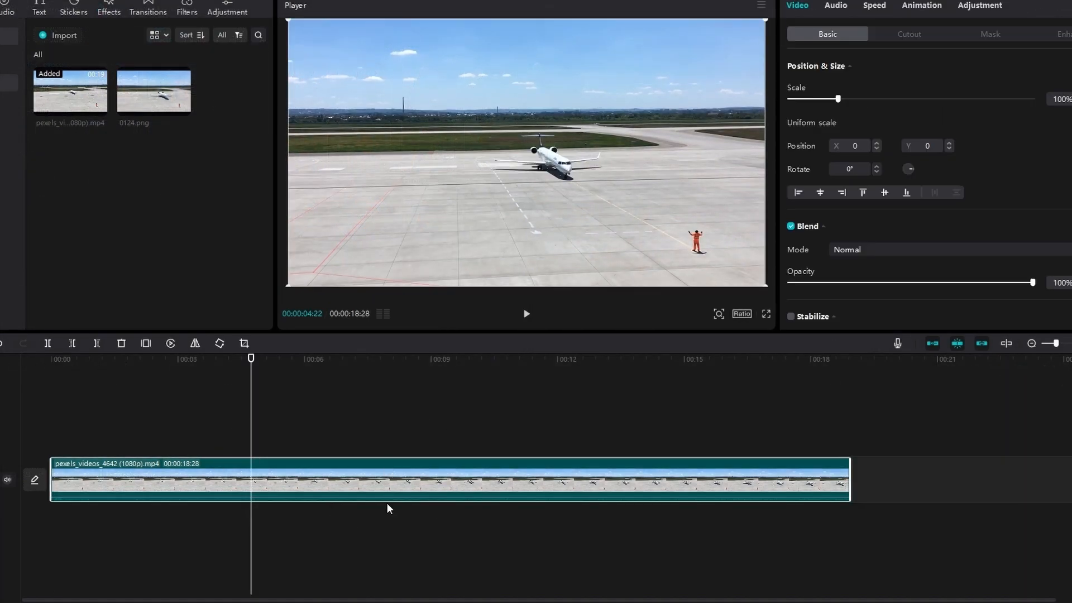
left_click(244, 344)
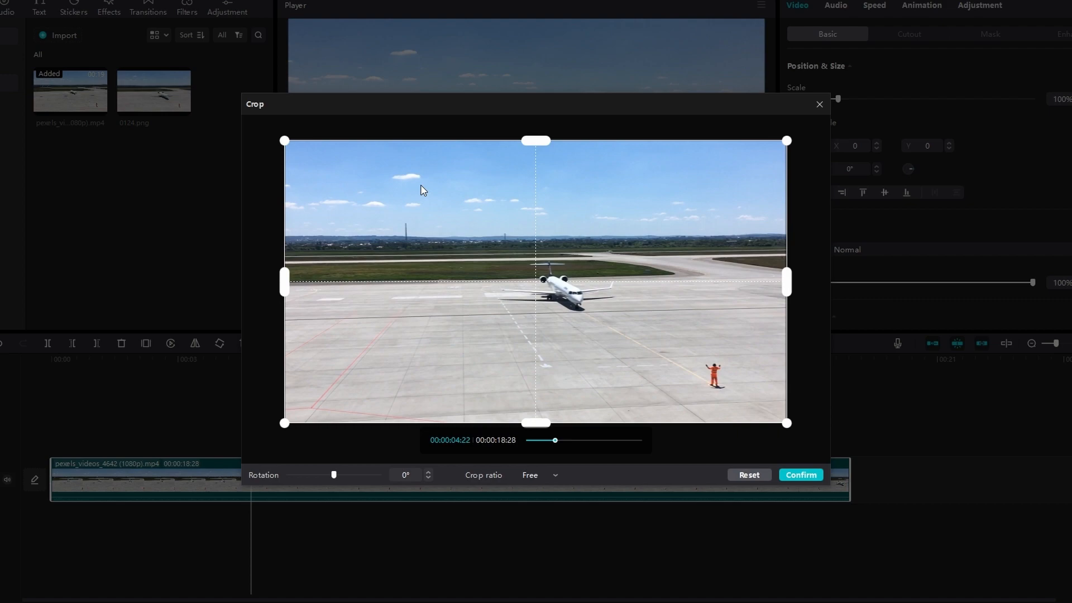
left_click_drag(284, 140, 383, 170)
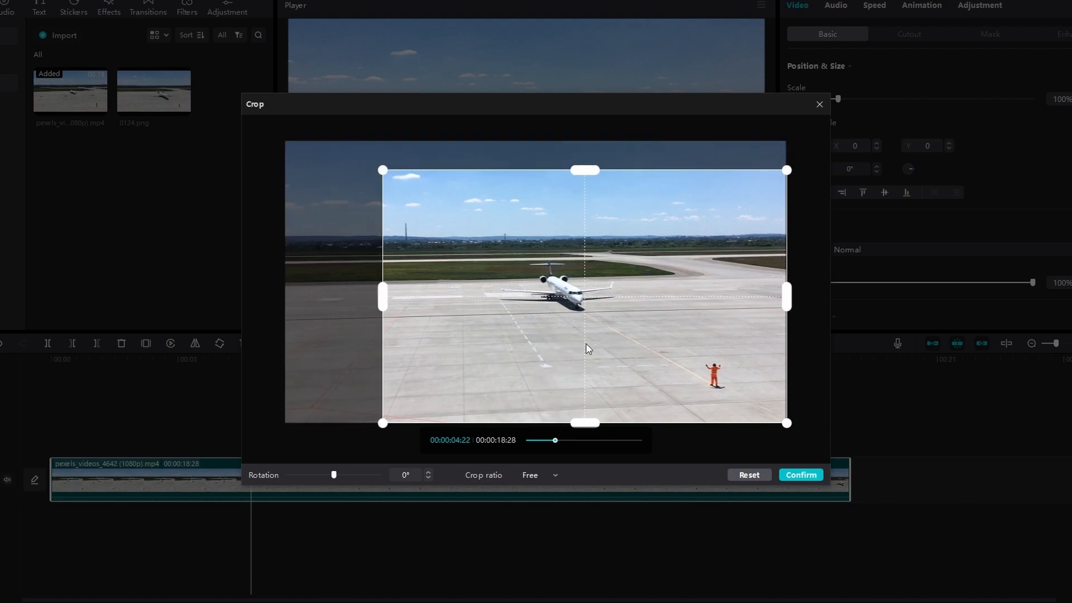
left_click_drag(585, 424, 596, 390)
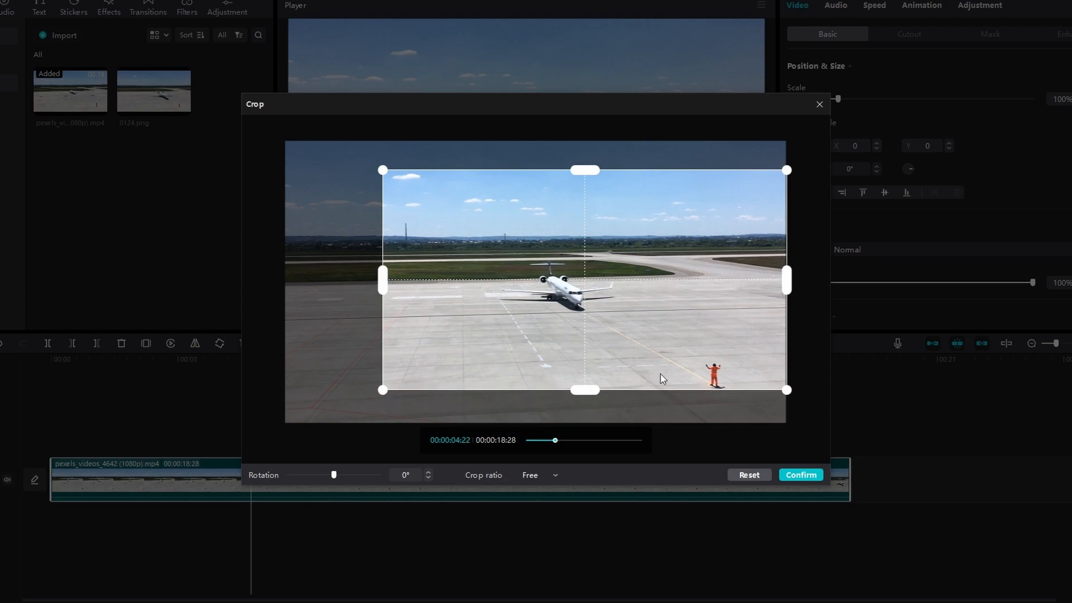
left_click_drag(788, 287, 726, 286)
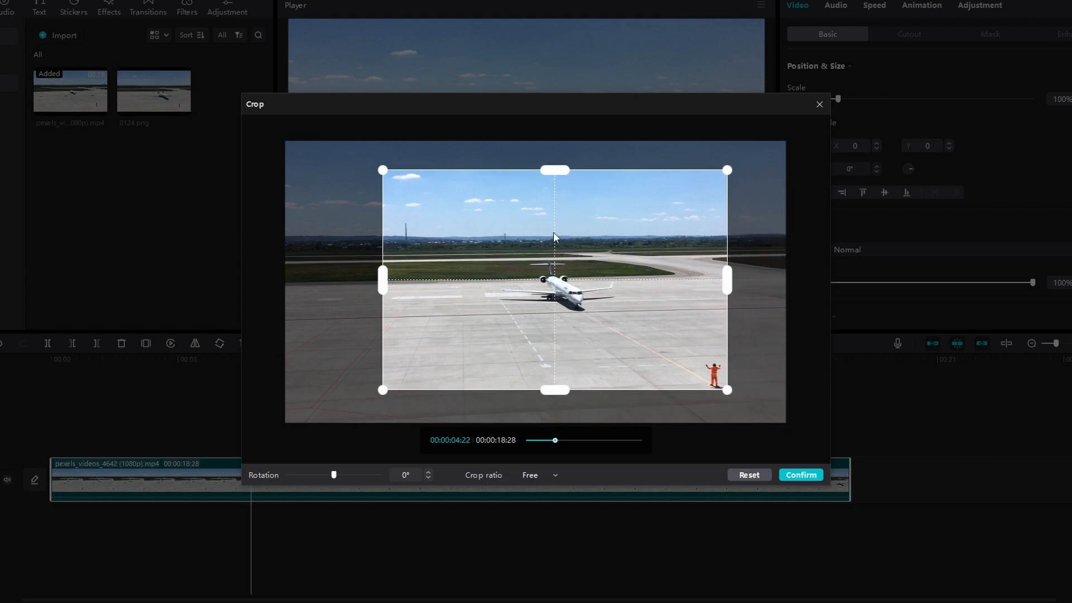
left_click_drag(558, 176, 555, 235)
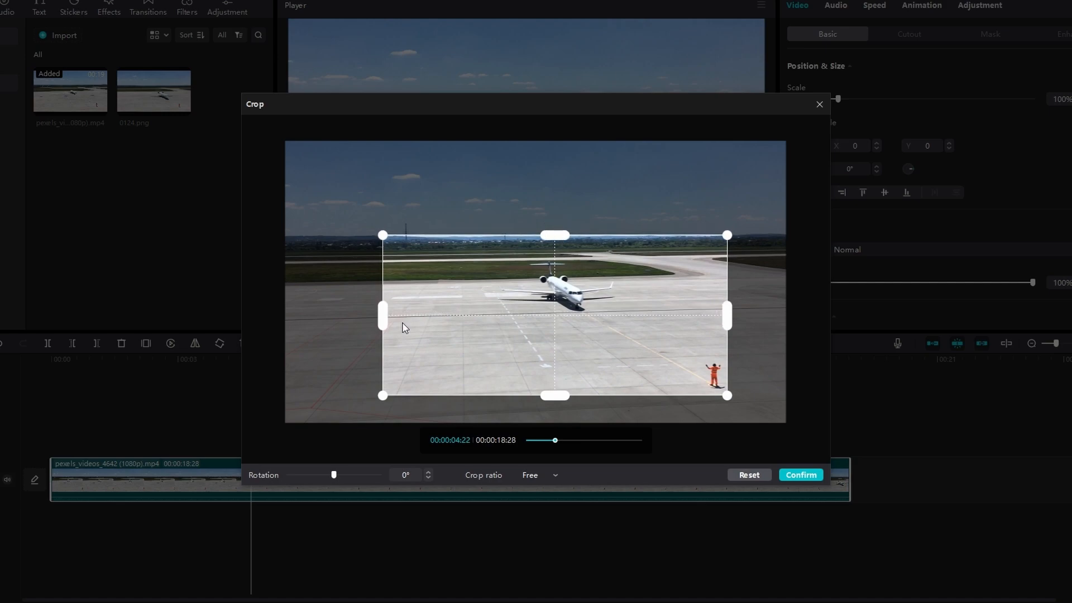
left_click_drag(383, 320, 470, 322)
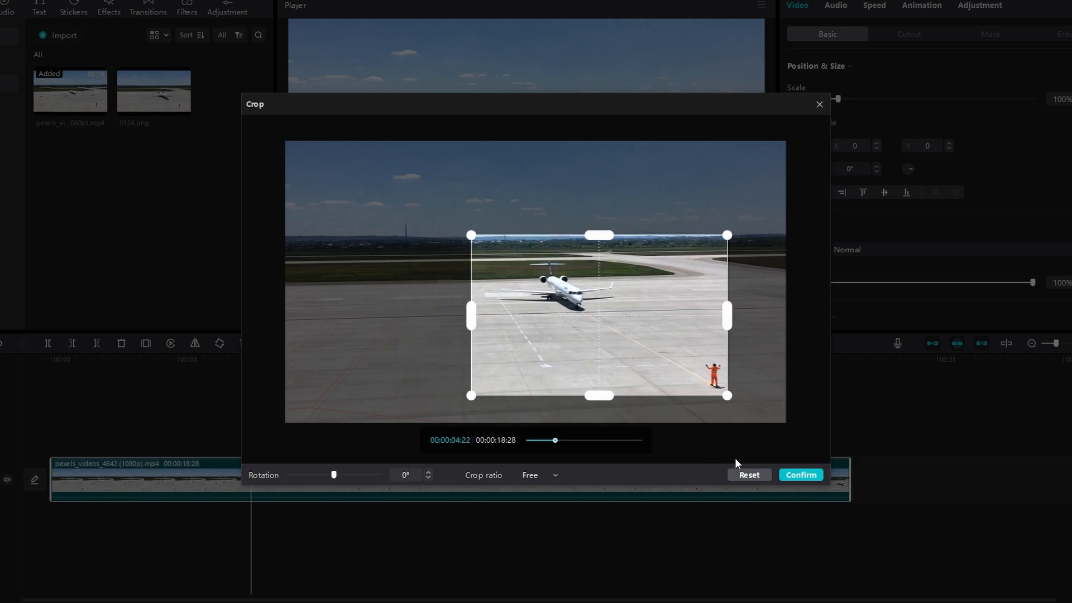
left_click(800, 475)
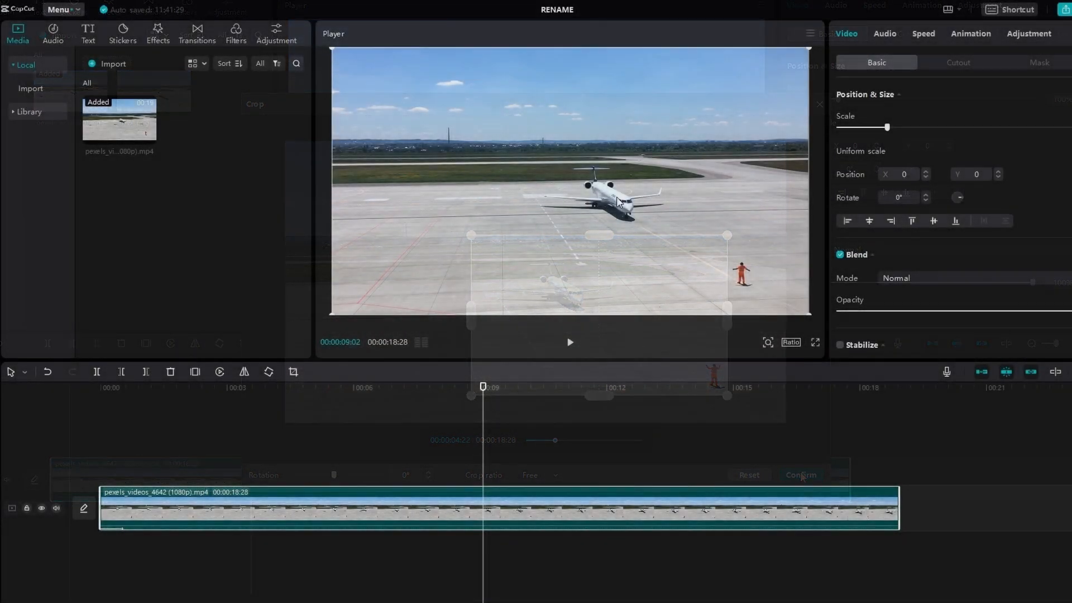
Step: Download the Fade In and Fade Out video effects and place Fade In above the start of the airplane clip
left_click(157, 32)
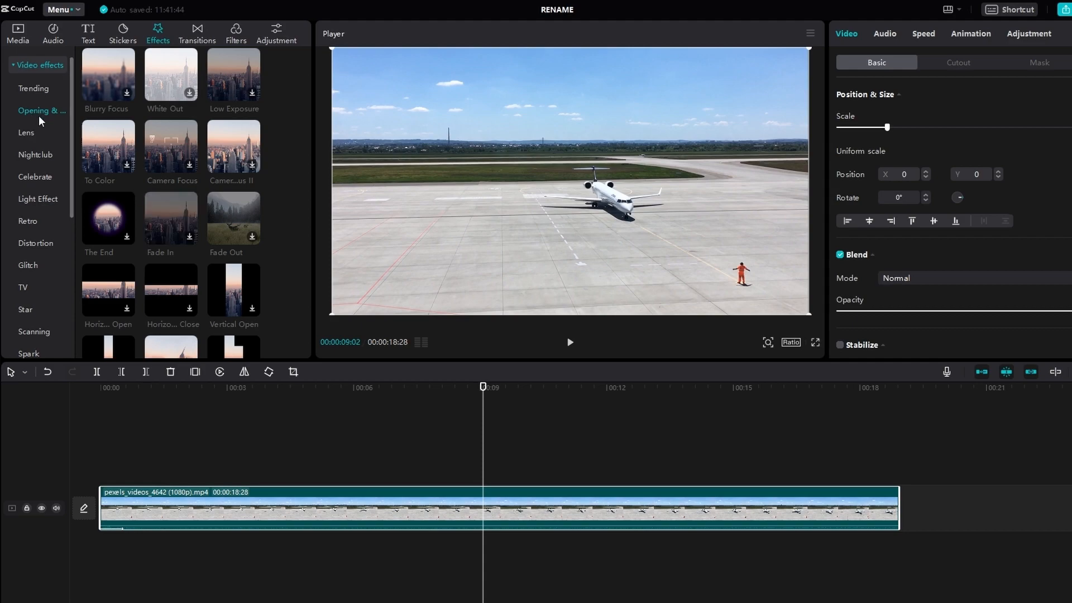
left_click(193, 240)
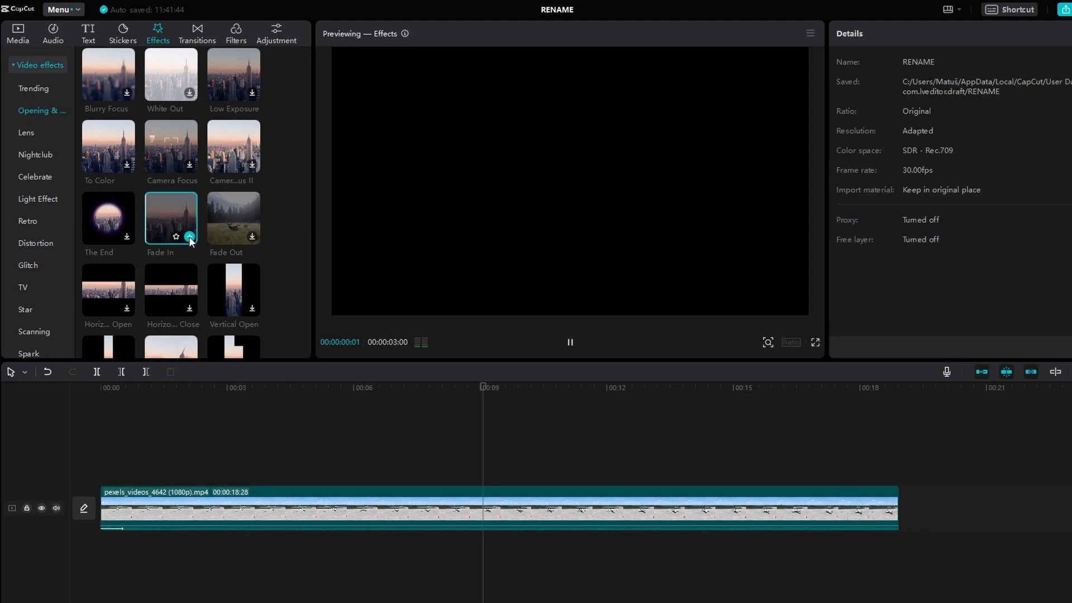
left_click(250, 240)
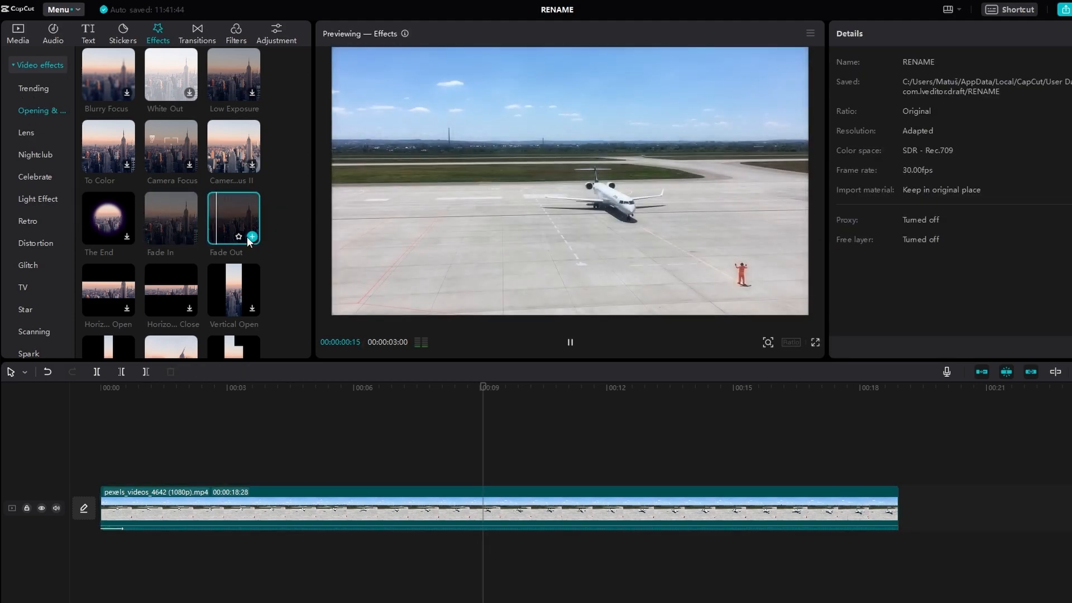
left_click_drag(164, 236, 132, 481)
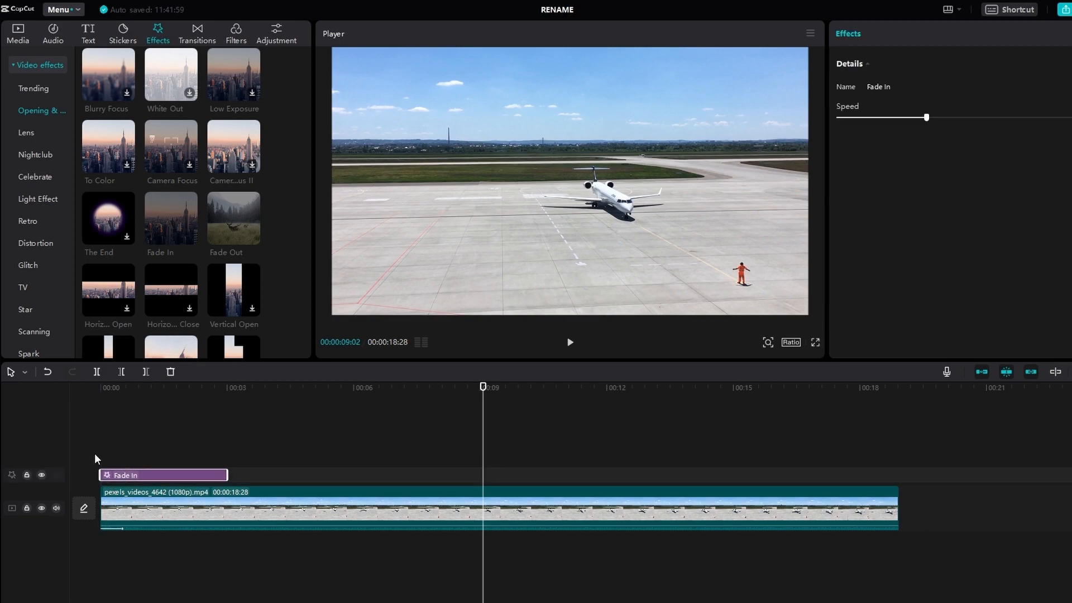
Step: Shorten the Fade In effect to about 2 seconds, playing the clip's opening to check the fade
mouse_move(224, 479)
left_mouse_down()
mouse_move(138, 479)
mouse_move(231, 479)
left_mouse_up()
left_click_drag(447, 395, 115, 407)
key("space")
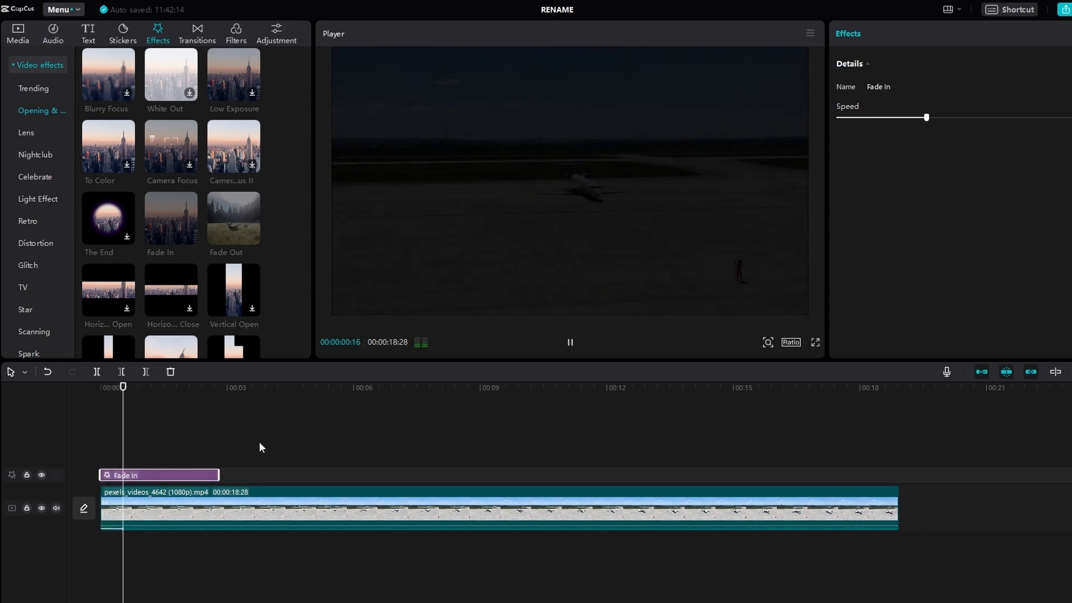
key("space")
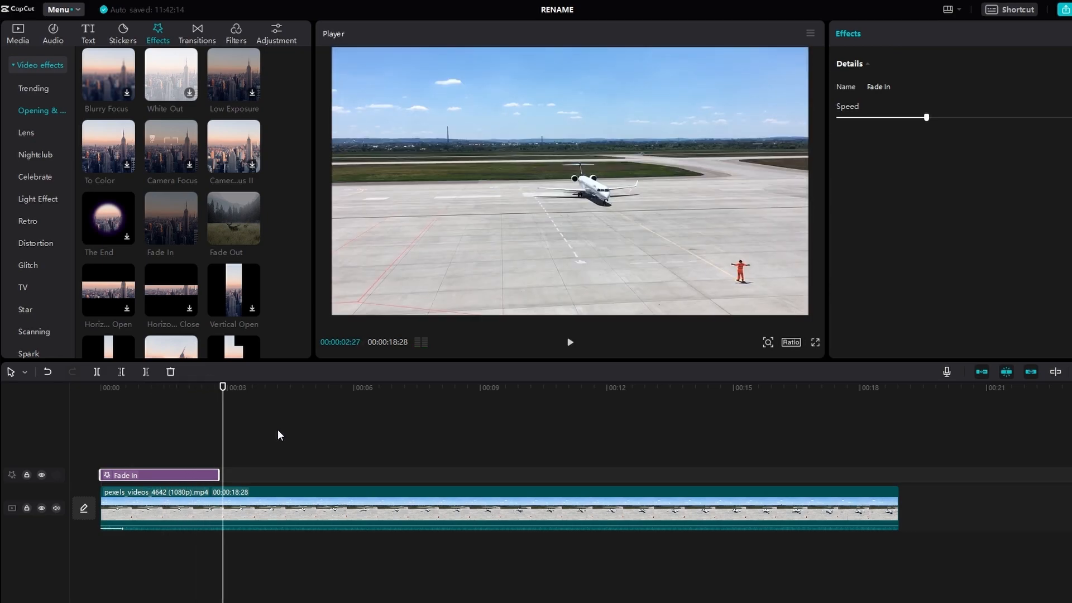
left_click_drag(217, 475, 180, 475)
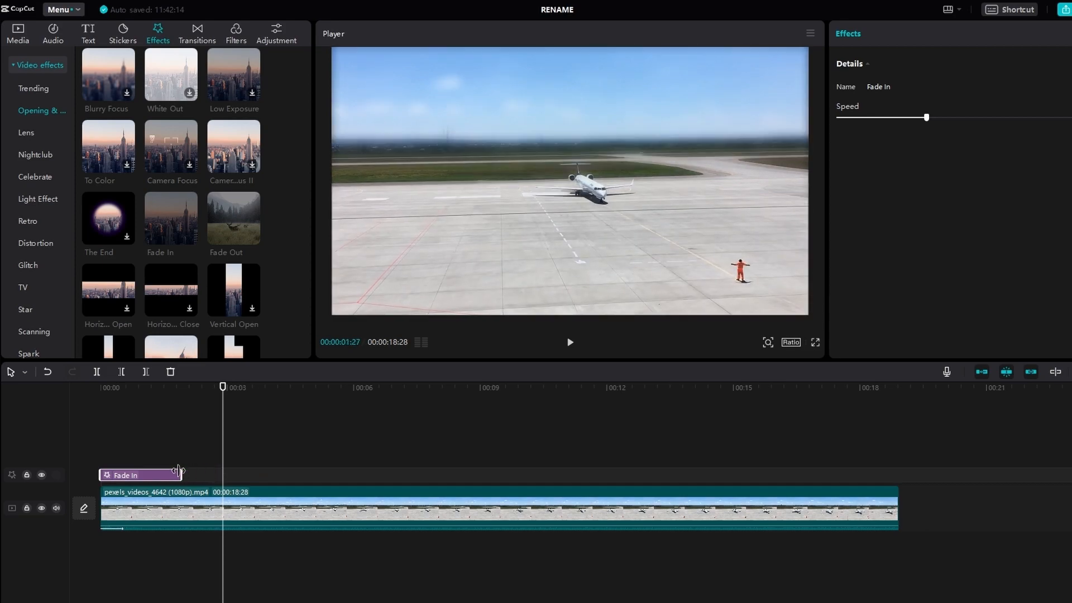
Step: Place the Fade Out effect so that it ends with the airplane clip, and play the ending
left_click_drag(235, 232, 774, 480)
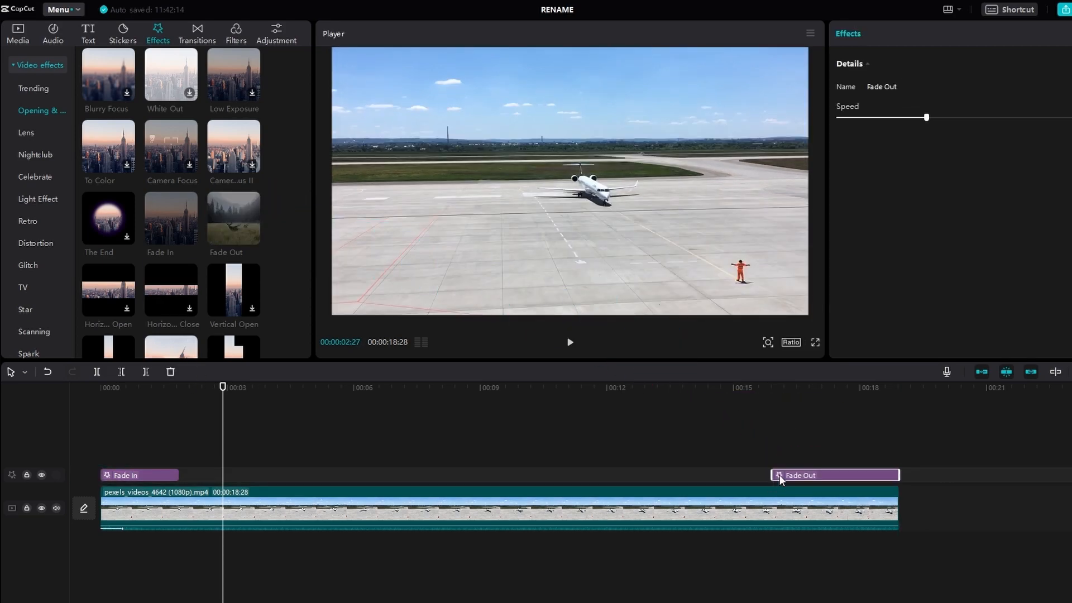
left_click(770, 411)
key("space")
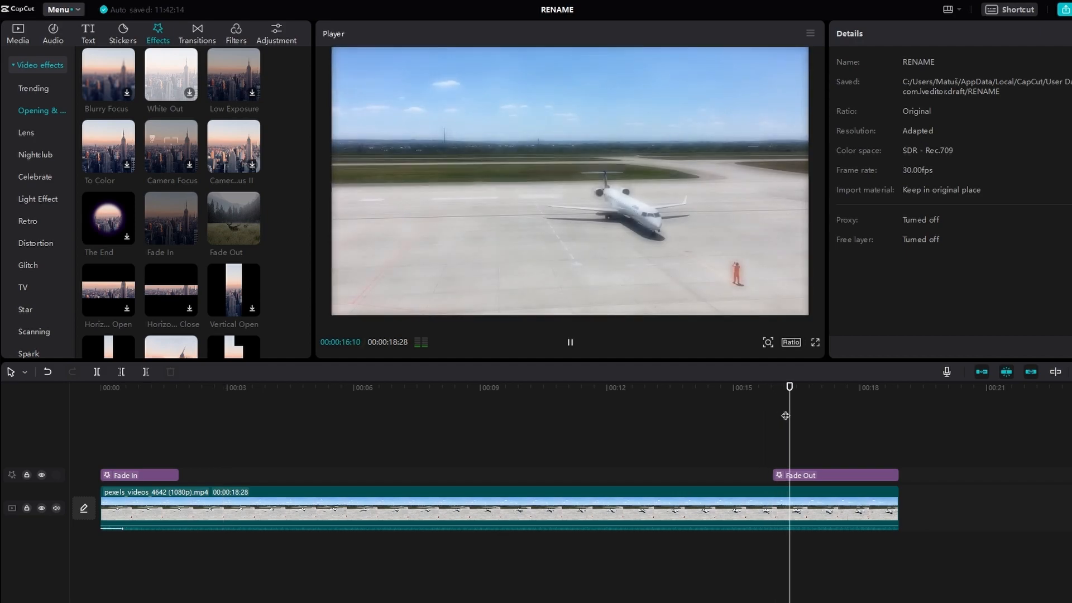
key("space")
Step: Increase the Fade Out effect's speed and replay the end of the clip to check it
left_click(812, 479)
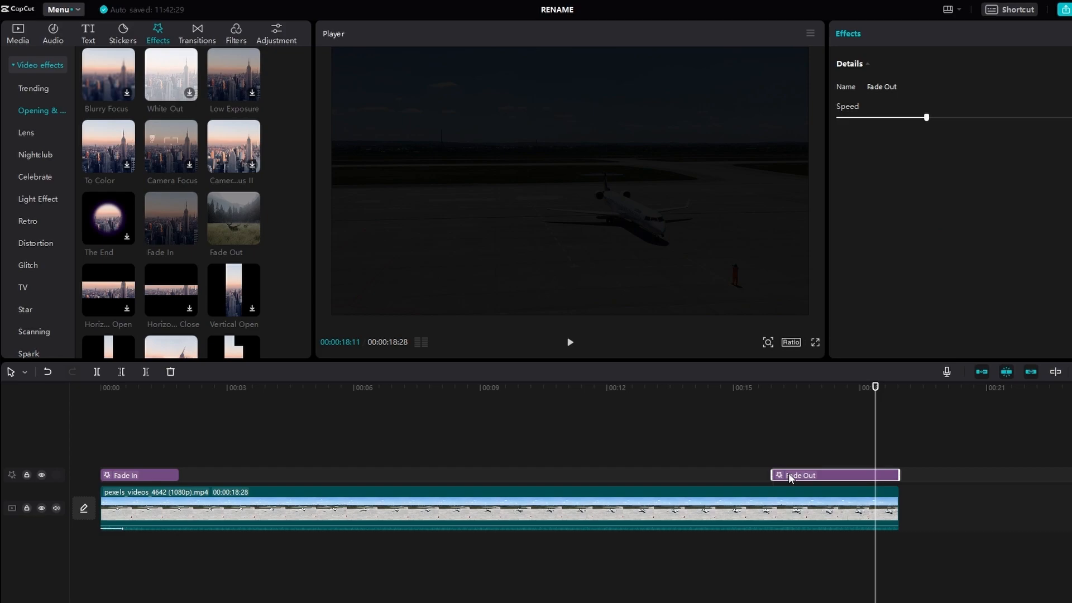
left_click_drag(934, 118, 1008, 127)
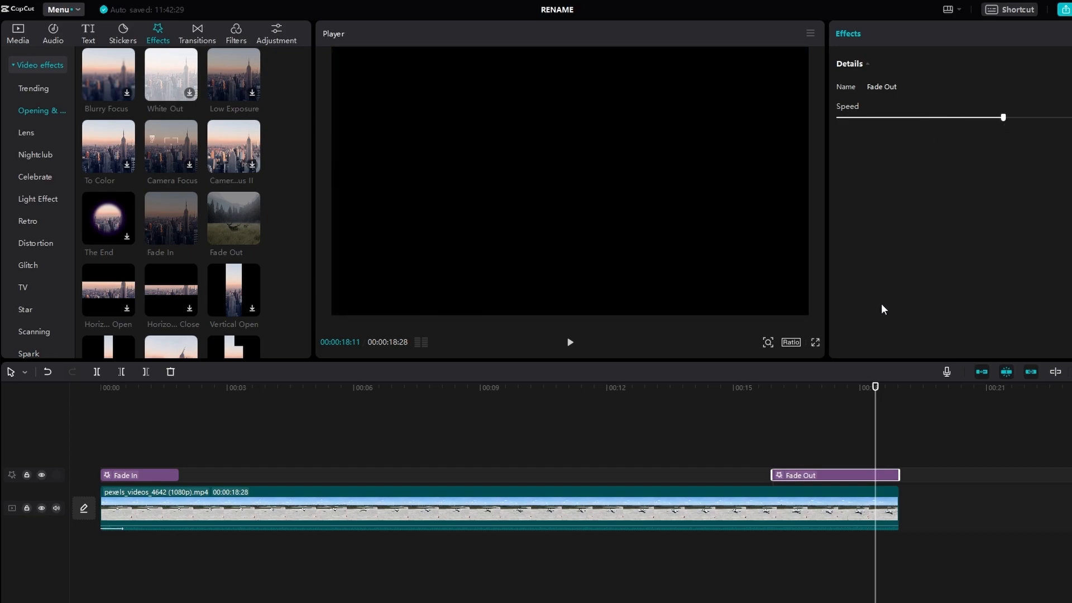
left_click(792, 404)
left_click(767, 398)
key("space")
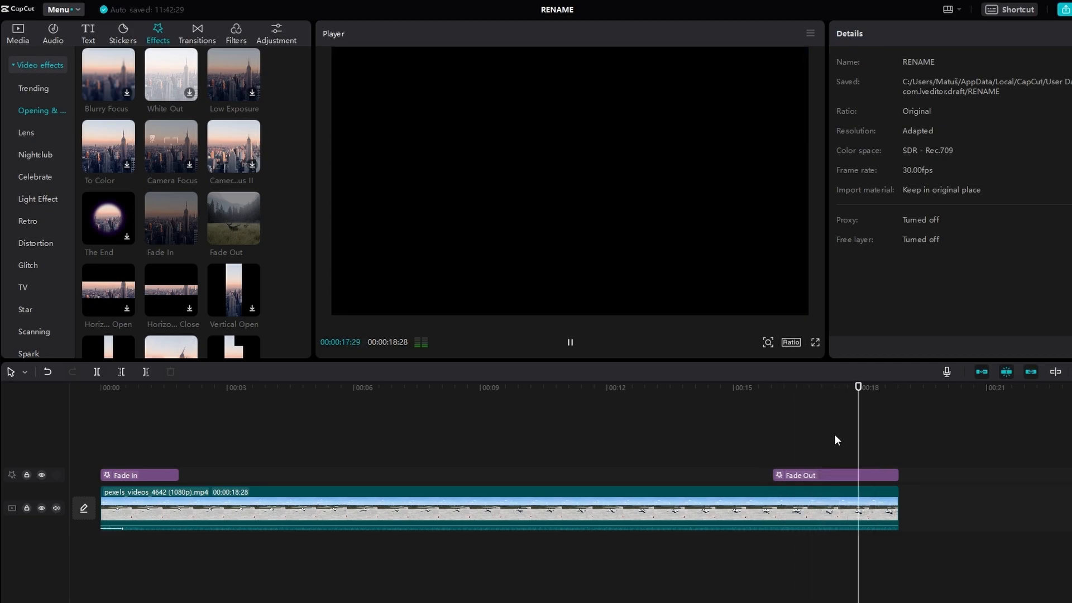
Step: Play the clip's opening and reduce the Fade In effect's speed to the minimum
key("space")
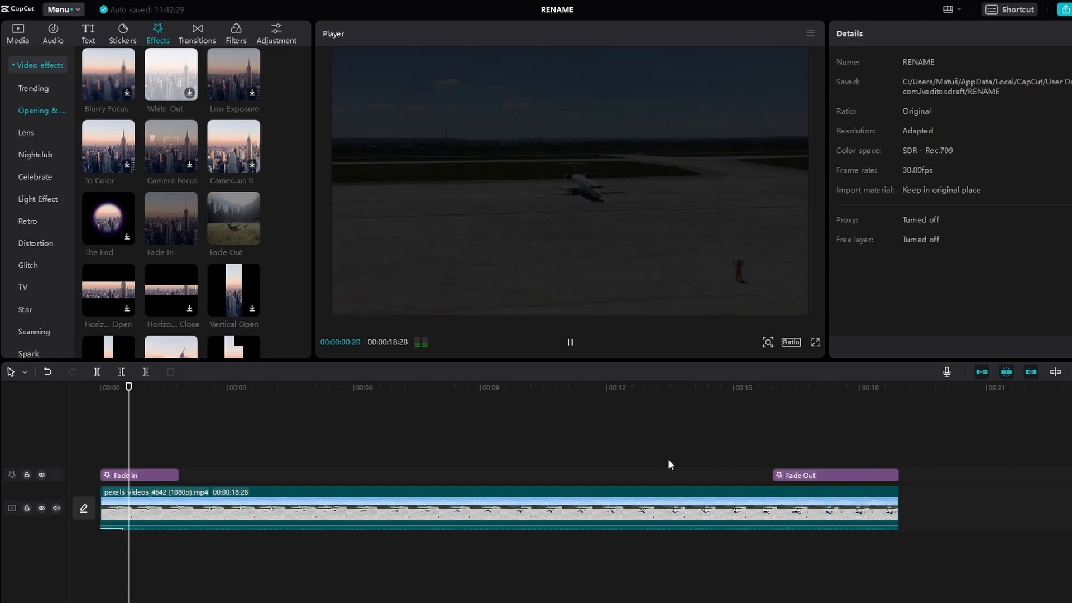
key("space")
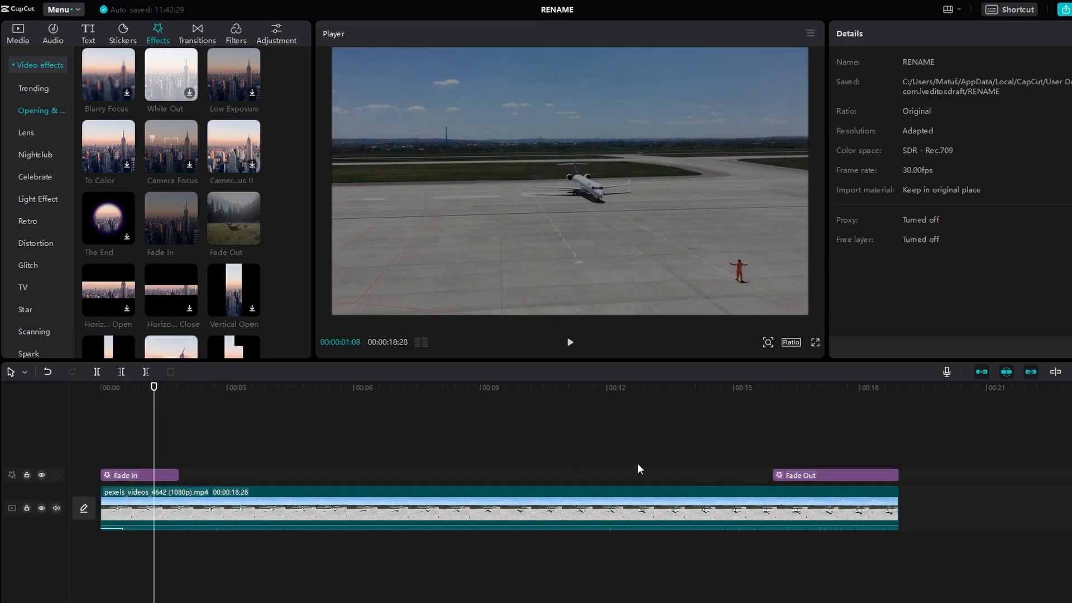
left_click(154, 477)
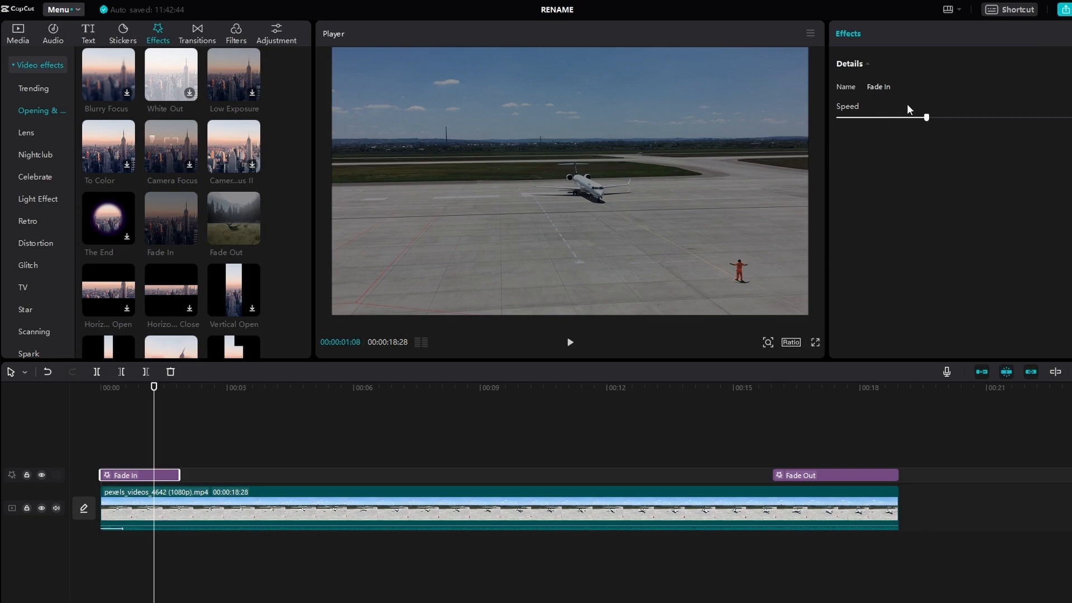
left_click_drag(930, 120, 849, 145)
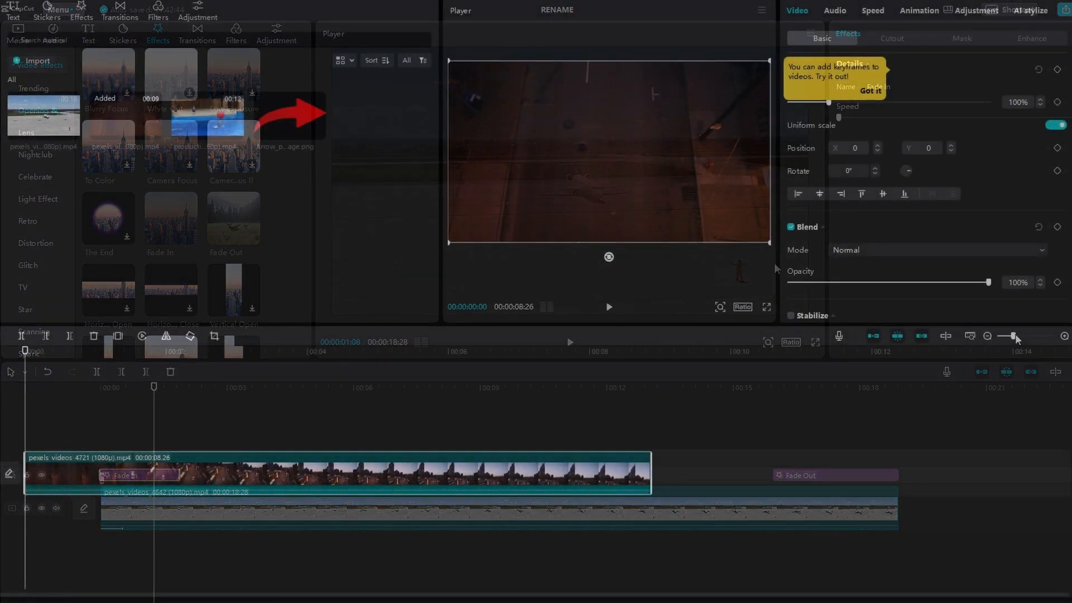
Step: Shorten the night street clip on the main track by trimming its end
mouse_move(1005, 335)
left_mouse_down()
mouse_move(1020, 334)
mouse_move(1010, 338)
left_mouse_up()
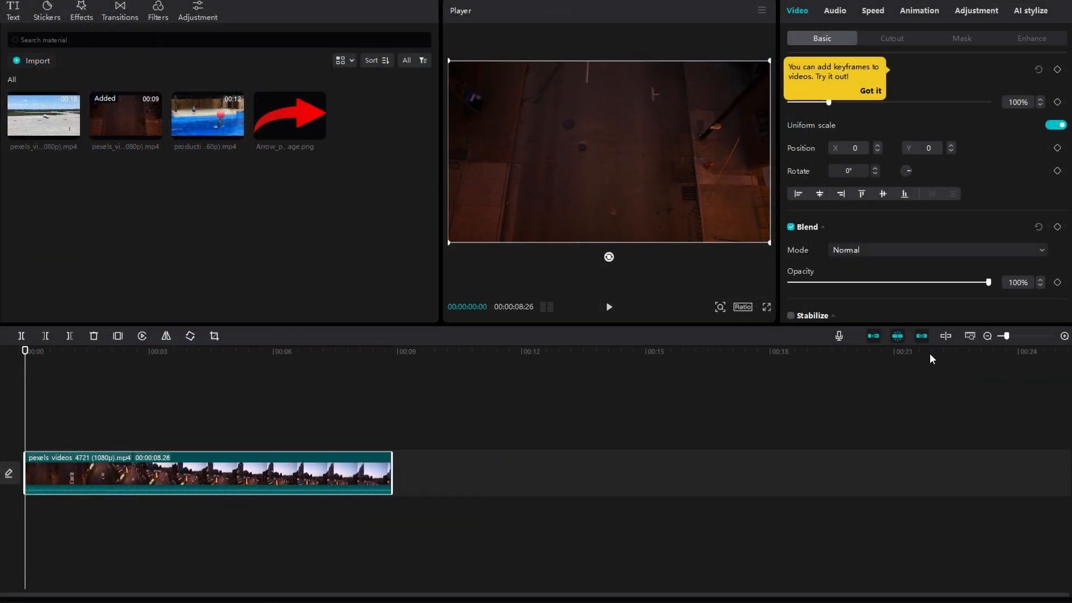
key("ctrl+minus")
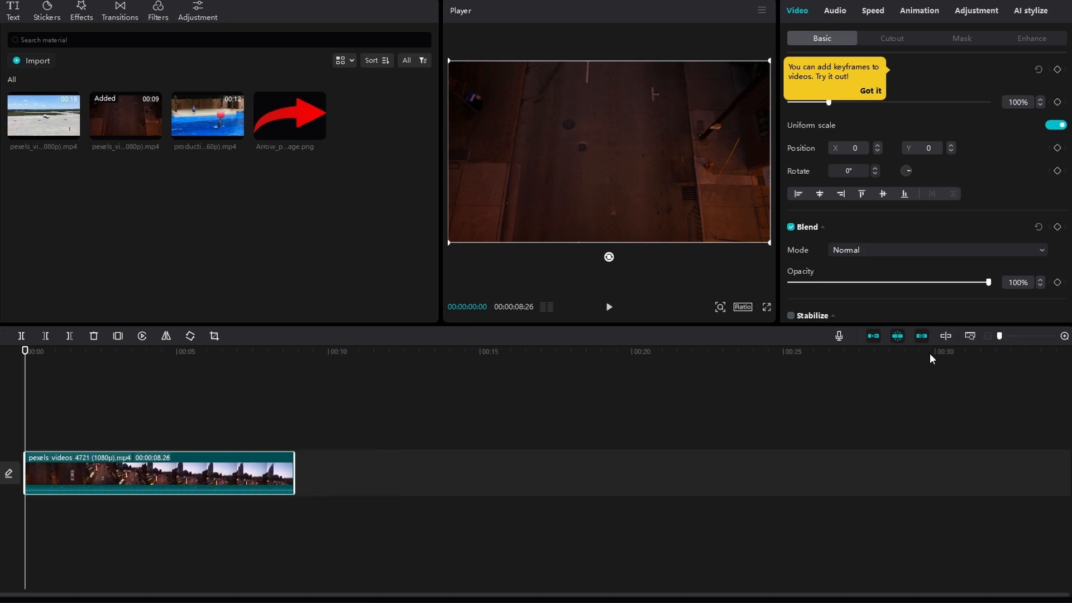
key("ctrl+equal")
key("ctrl+equal")
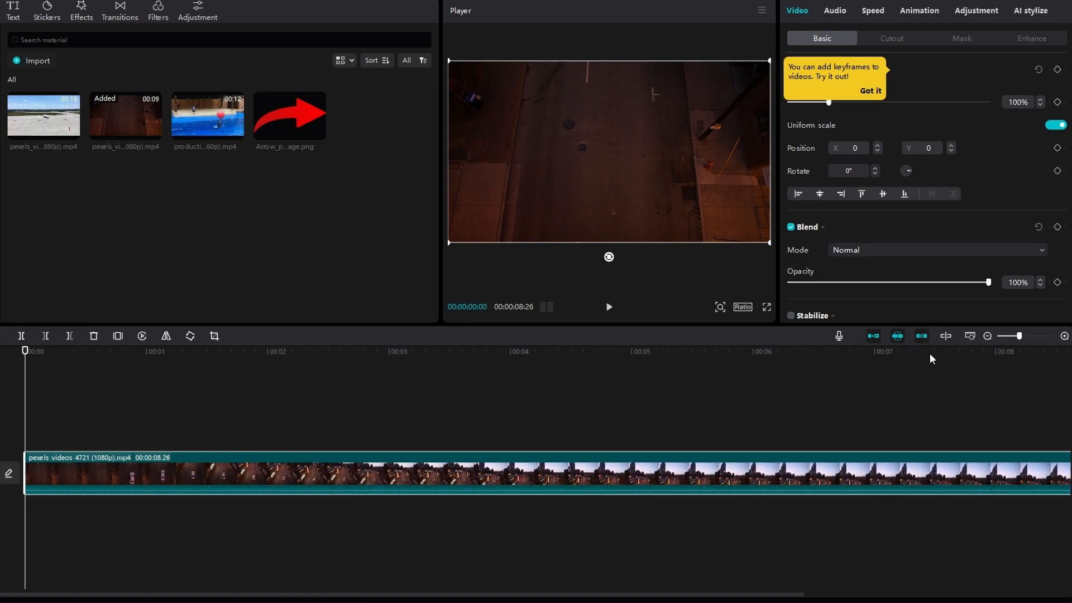
key("ctrl+minus")
key("ctrl+minus")
key("ctrl+equal")
key("ctrl+equal")
key("ctrl+minus")
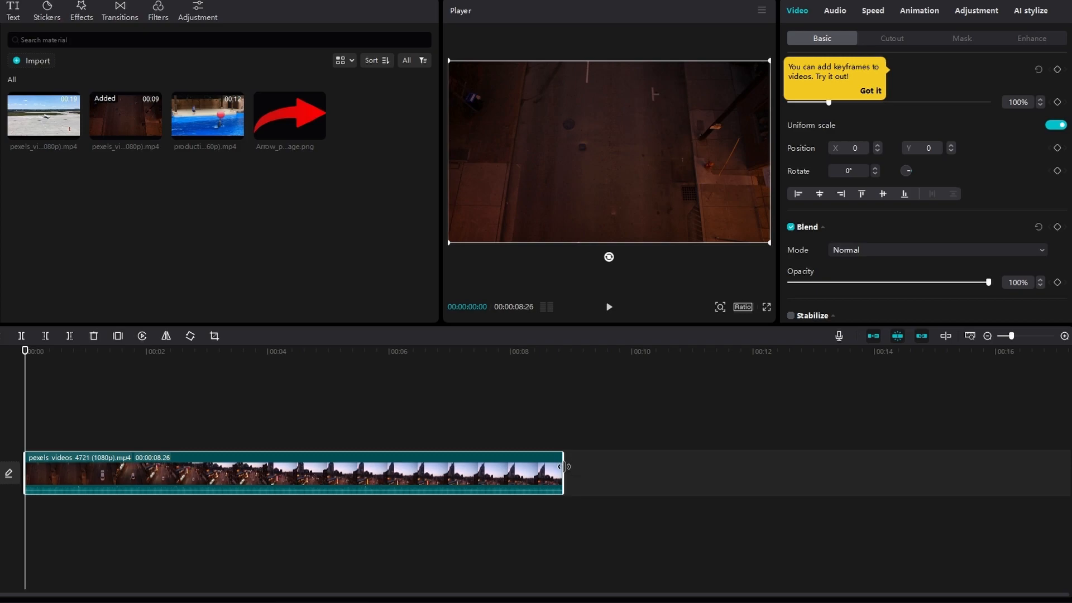
left_click_drag(565, 466, 469, 478)
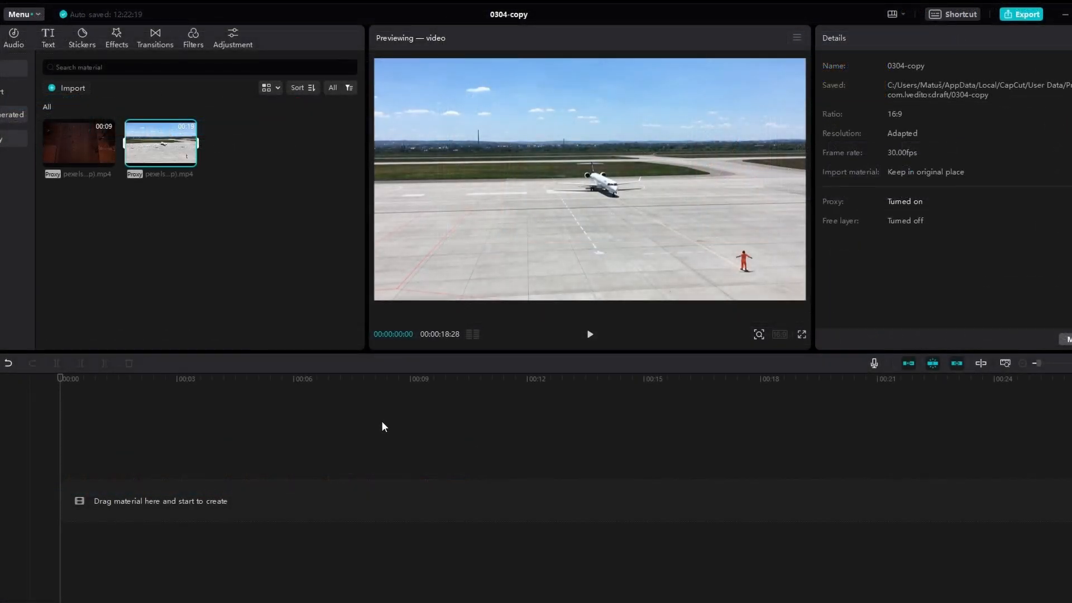
Step: Place the night street clip on the main track with the airplane clip above it, trimmed to the same length
left_click_drag(55, 139, 73, 490)
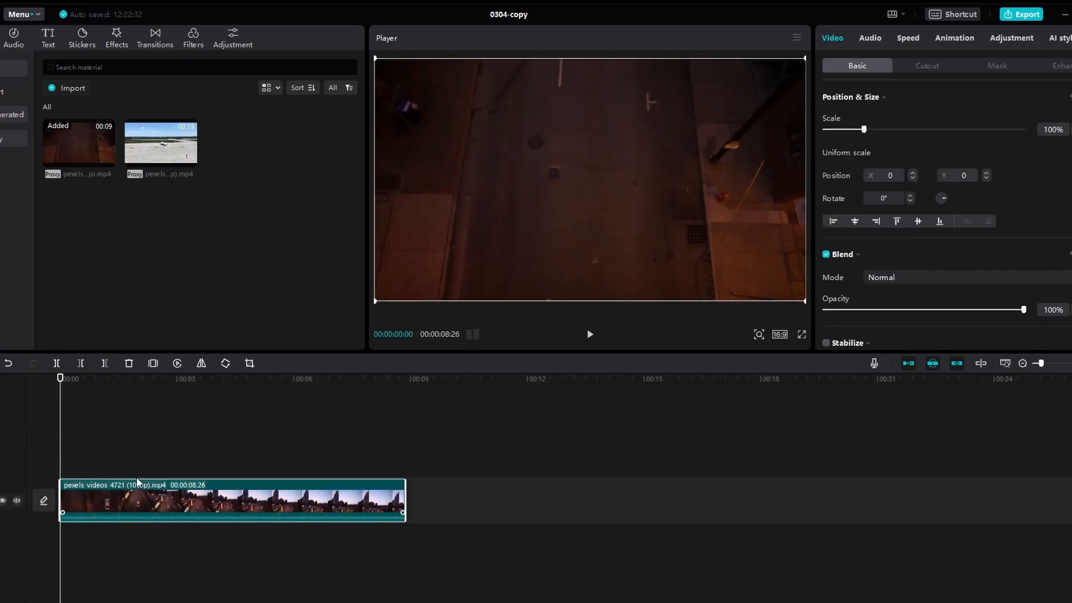
left_click_drag(168, 146, 67, 468)
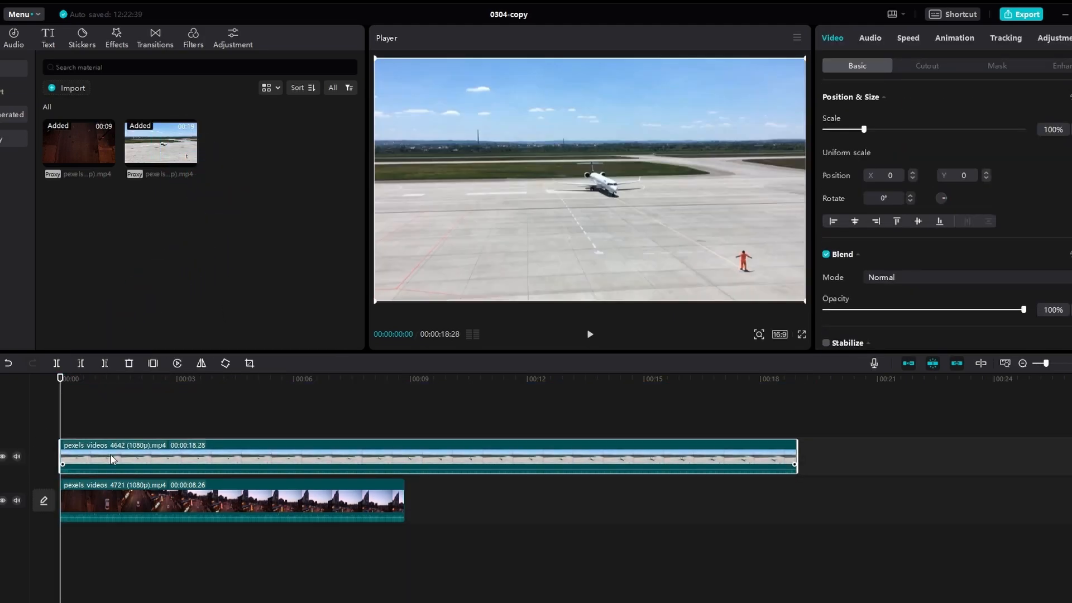
left_click_drag(791, 449, 406, 449)
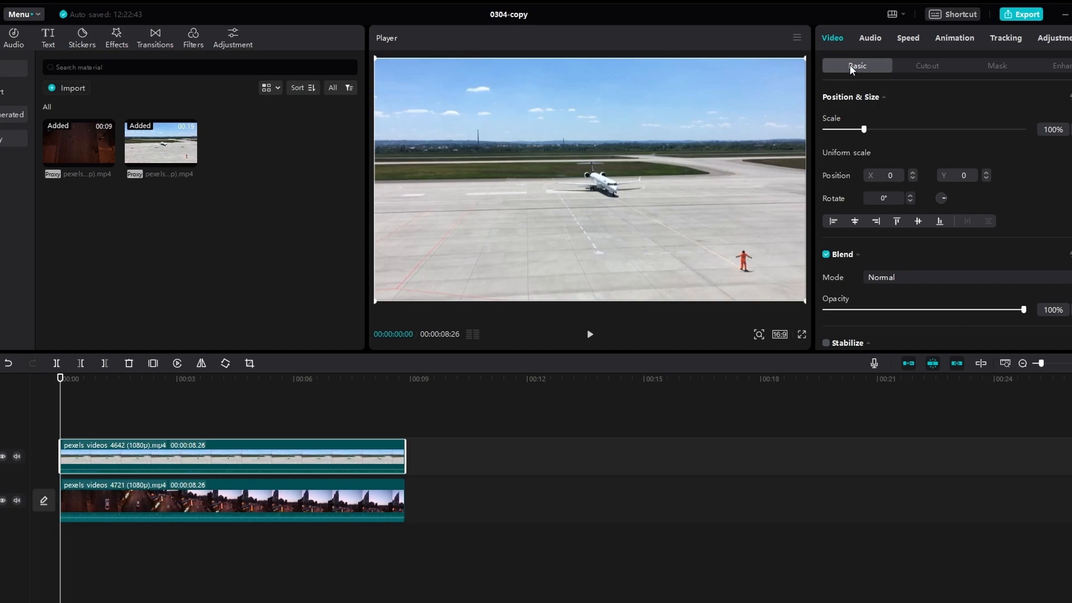
Step: Apply a Horizontal mask to the airplane clip on the upper track
left_click(999, 66)
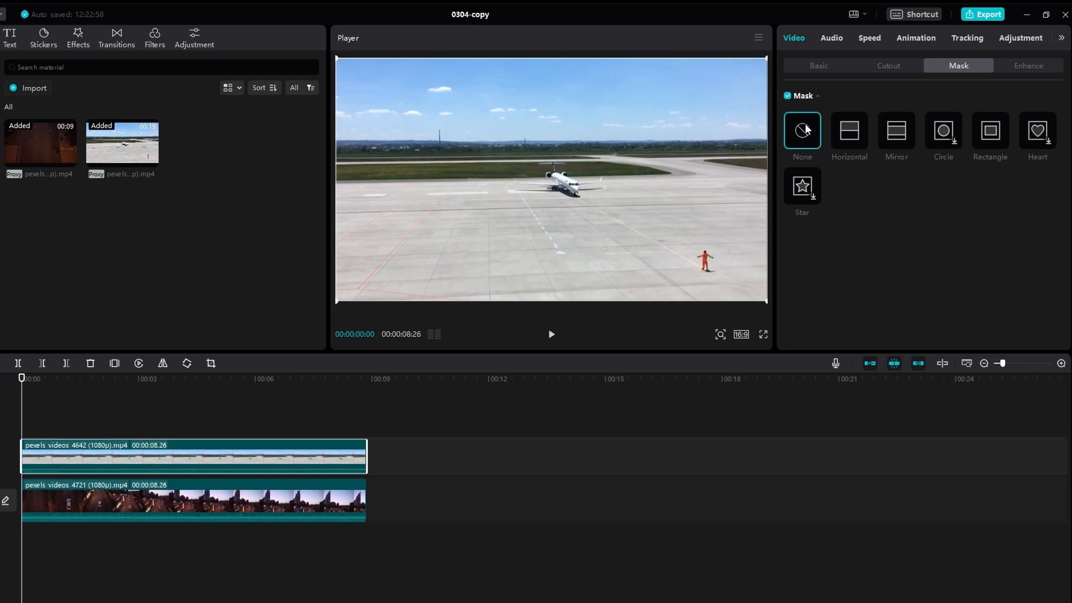
left_click(850, 133)
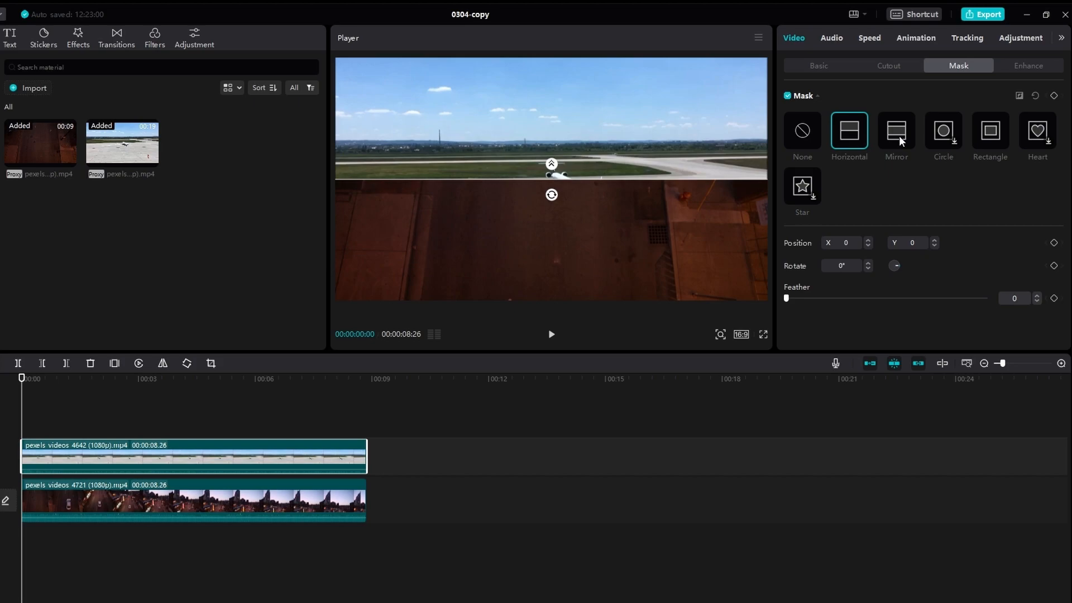
Step: Try the Mirror and Circle masks on the airplane clip and return to the Horizontal mask
left_click(900, 139)
left_click(944, 132)
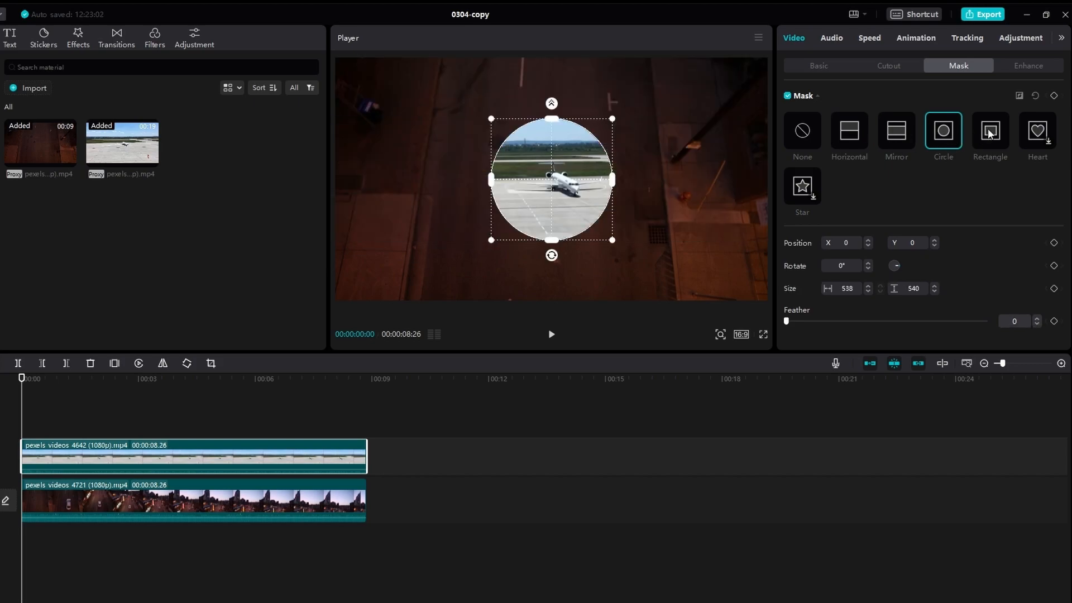
left_click(897, 137)
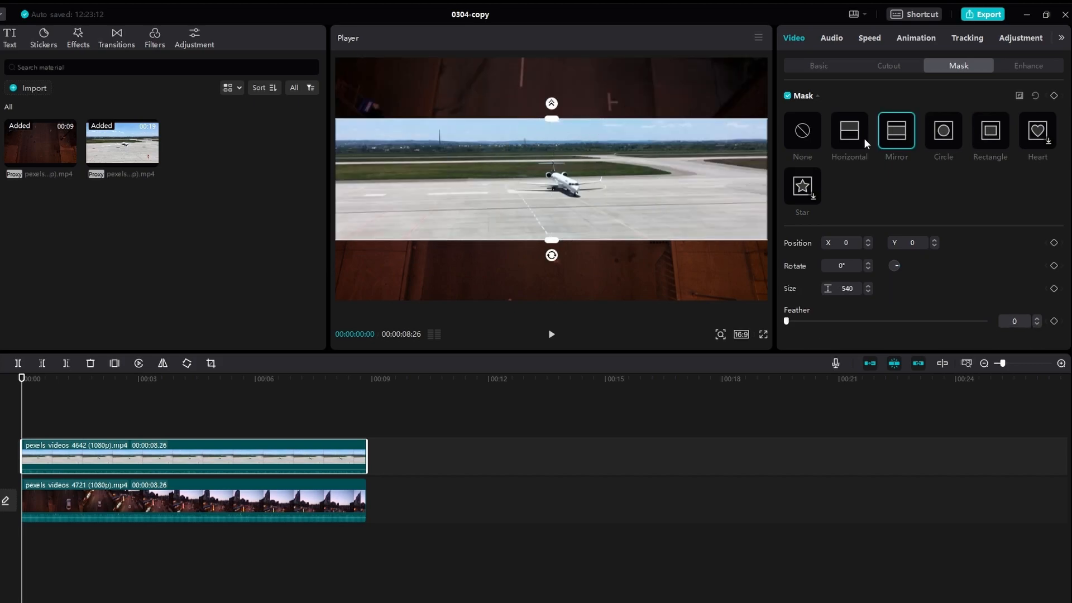
left_click(832, 119)
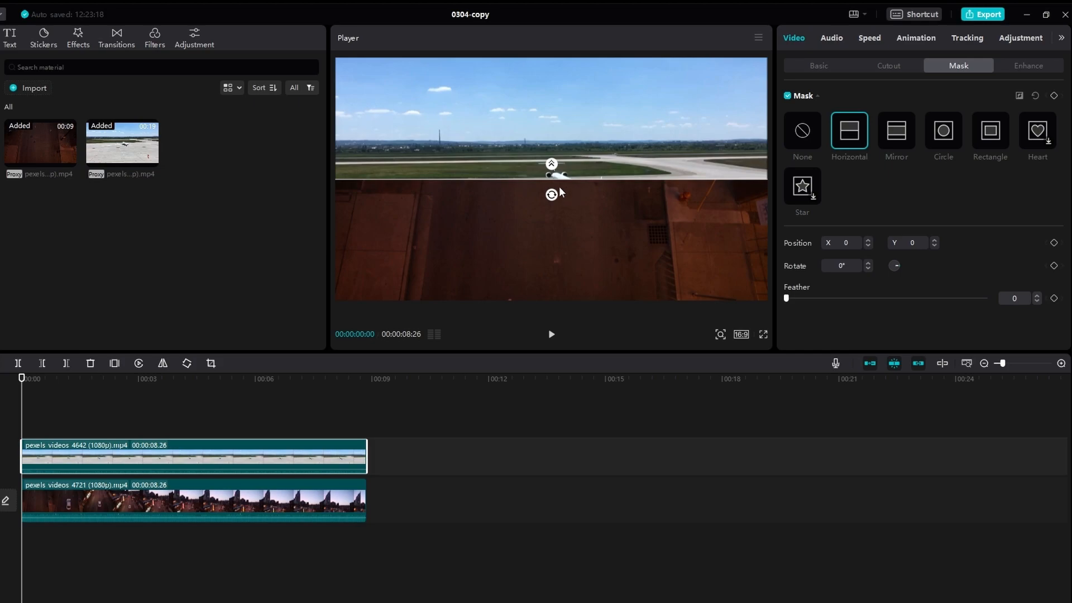
Step: Rotate the airplane clip's Horizontal mask to -144° and set its feather to 22
left_click_drag(550, 197, 549, 197)
left_click_drag(547, 194, 516, 96)
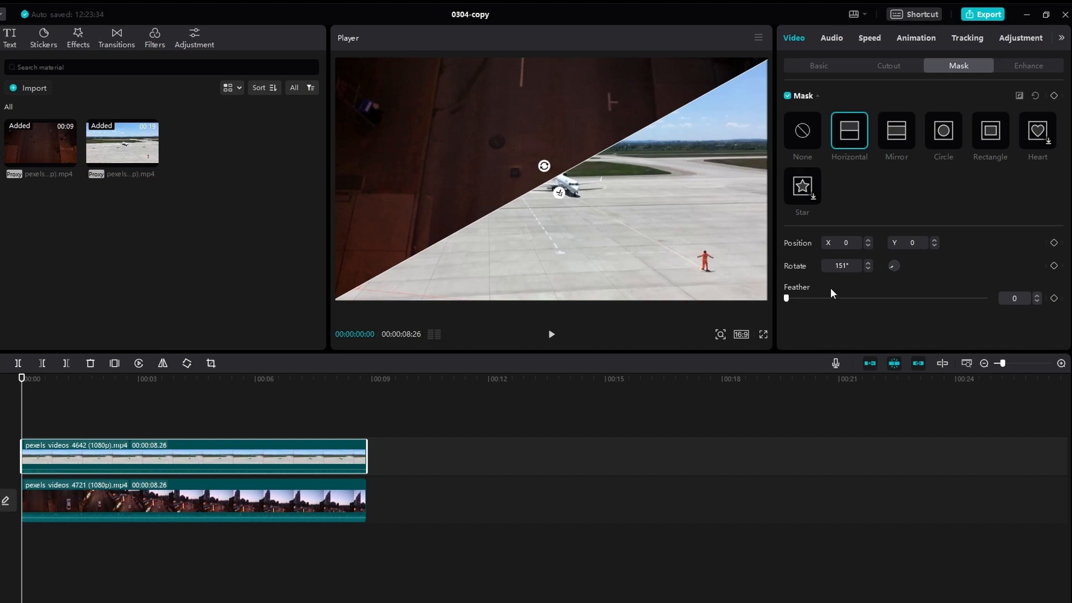
left_click_drag(791, 296, 1018, 304)
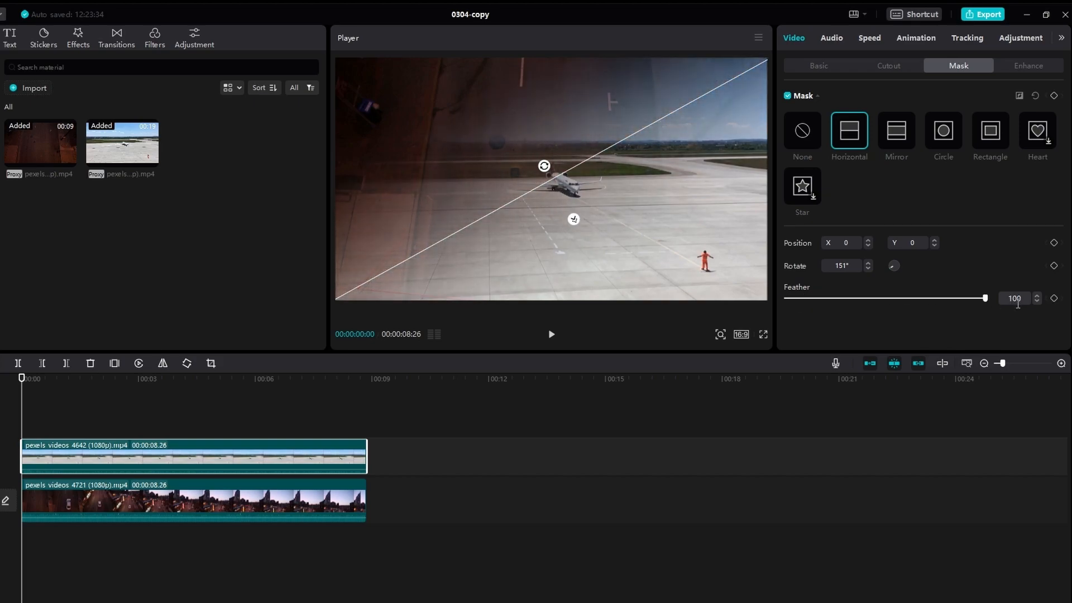
left_click_drag(952, 305, 832, 294)
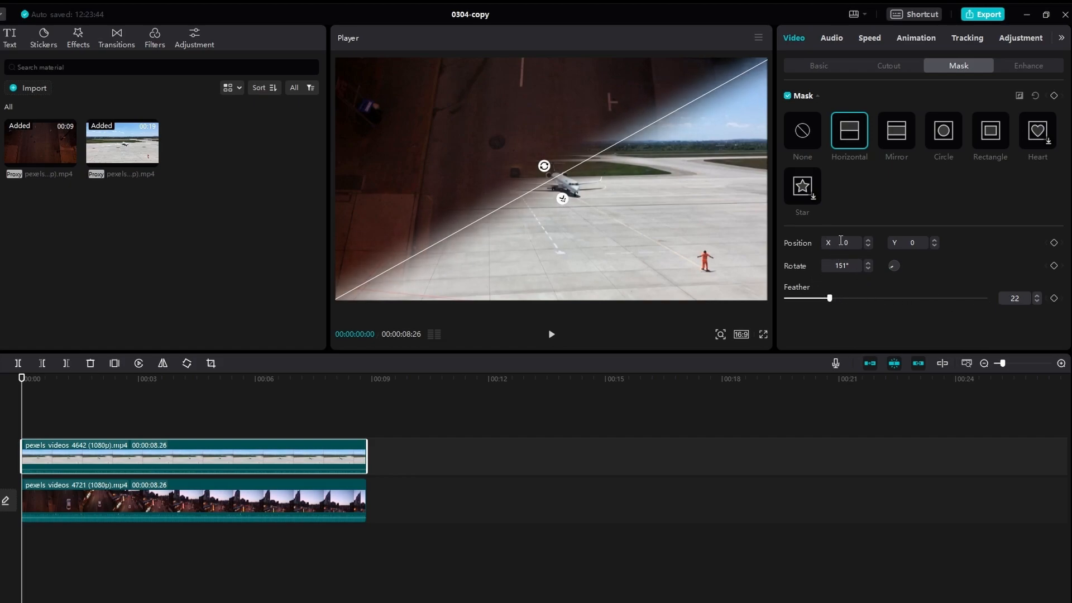
left_click_drag(894, 265, 774, 210)
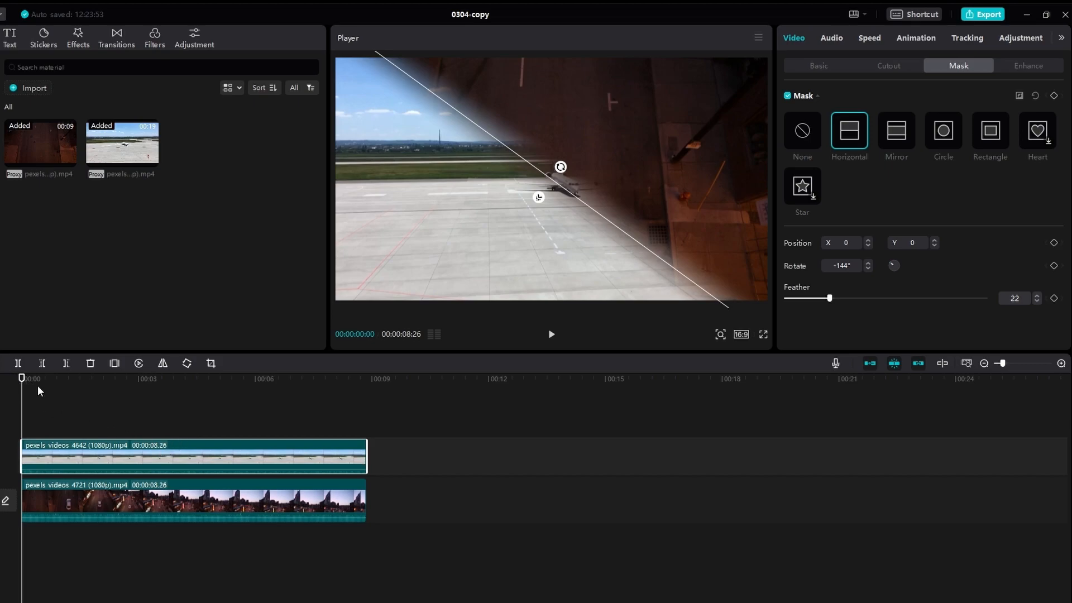
Step: Play the timeline to preview the masked airplane clip over the night street clip
left_click(48, 427)
key("space")
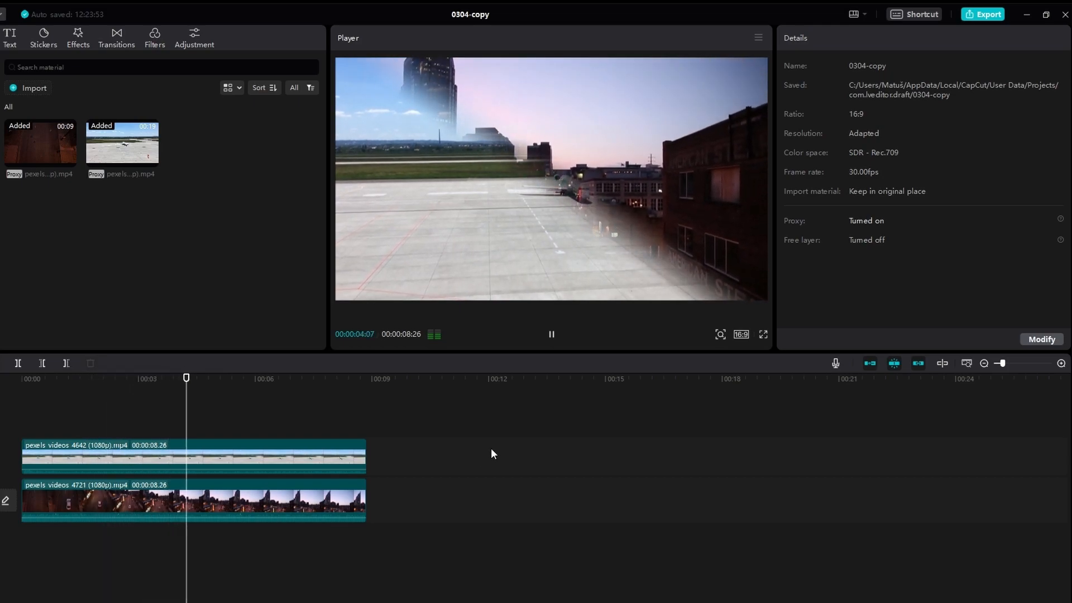
key("space")
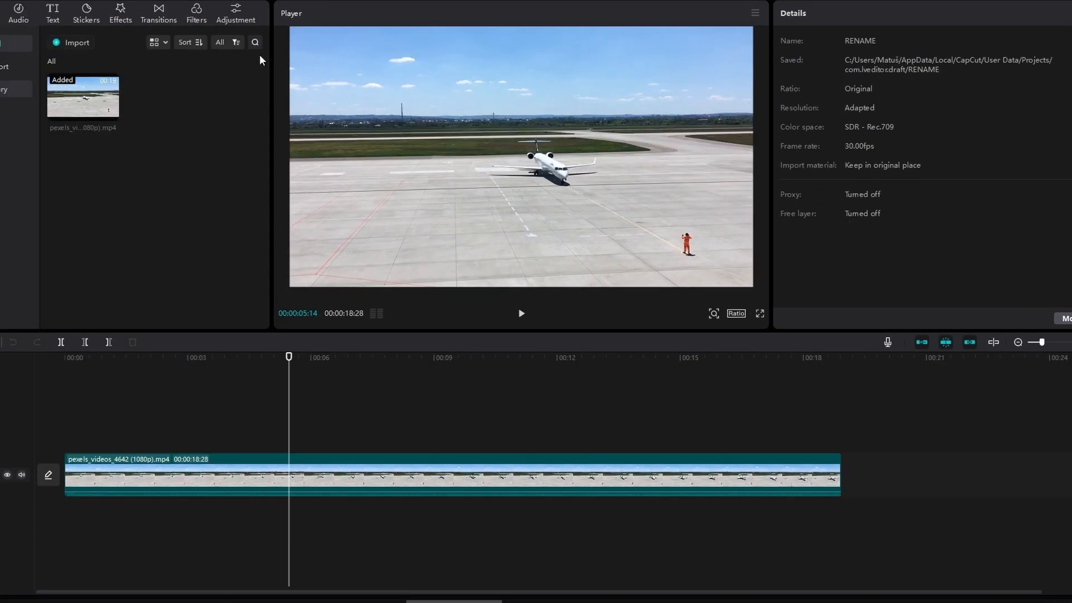
Step: Import the LUT file K_TONE Vintage_KODACHROME.cube from the Desktop into the adjustment library
left_click(350, 88)
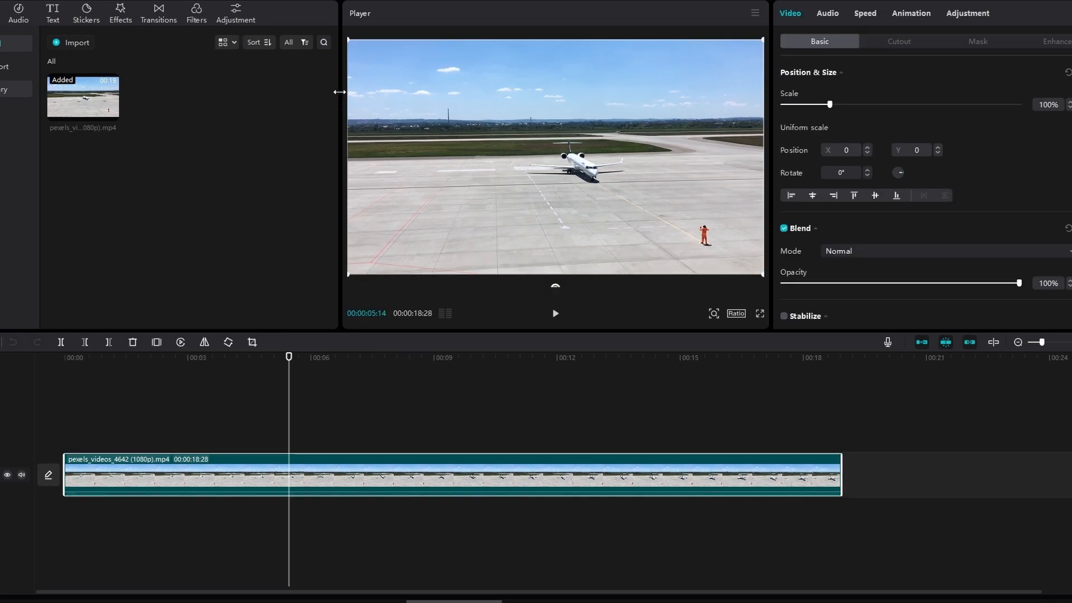
left_click(239, 14)
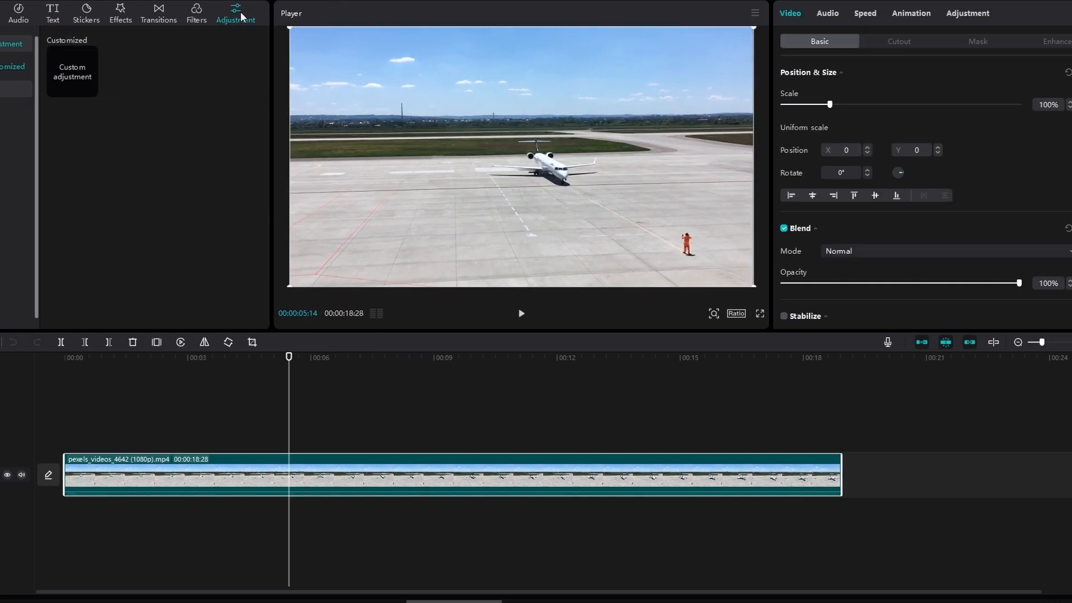
mouse_move(120, 50)
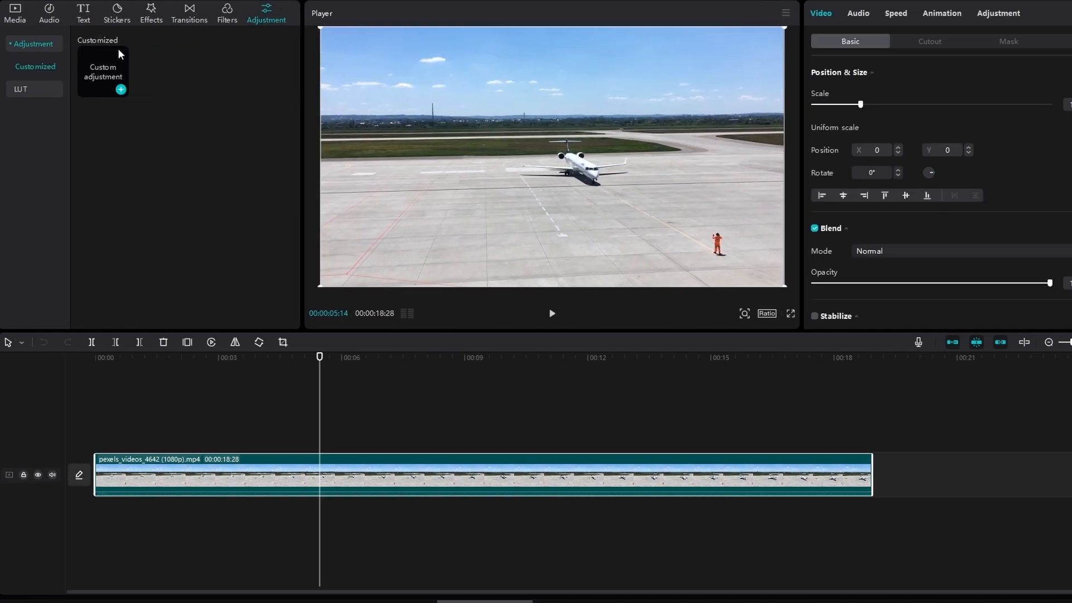
left_click(25, 88)
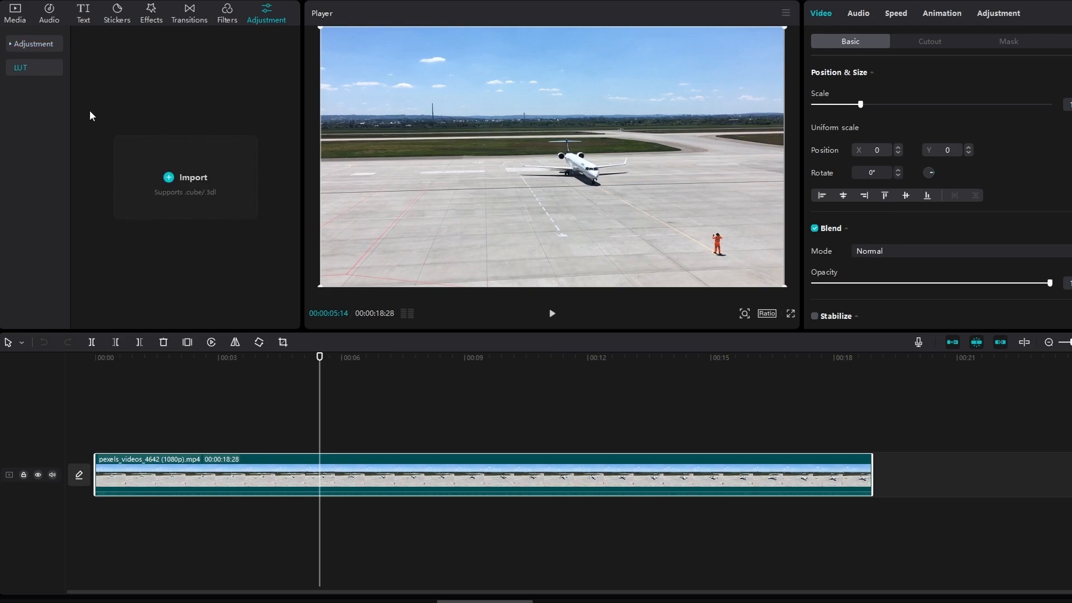
left_click(179, 166)
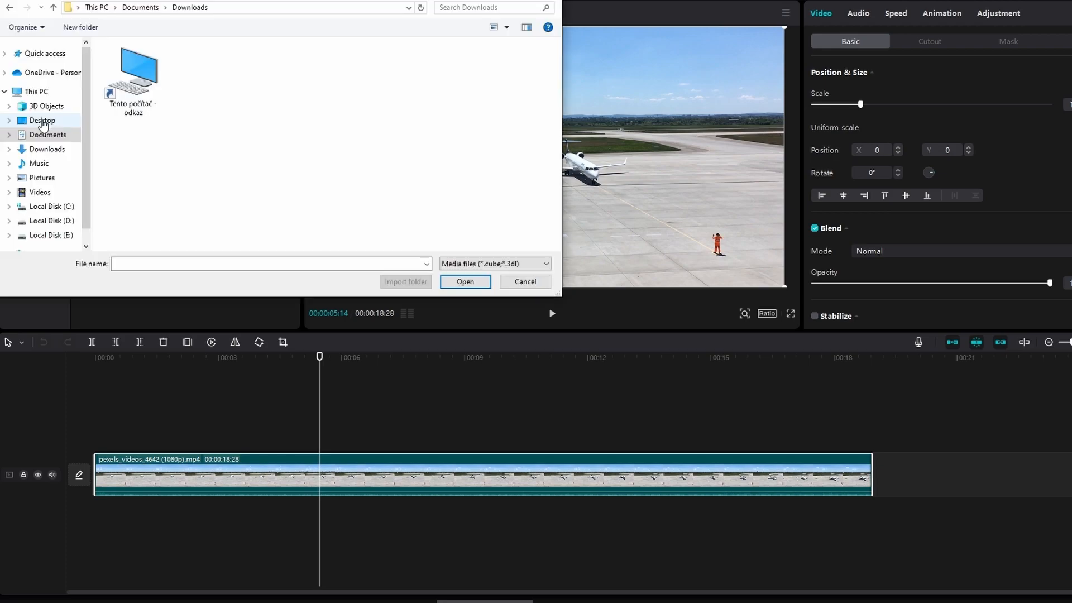
left_click(43, 121)
left_click(167, 111)
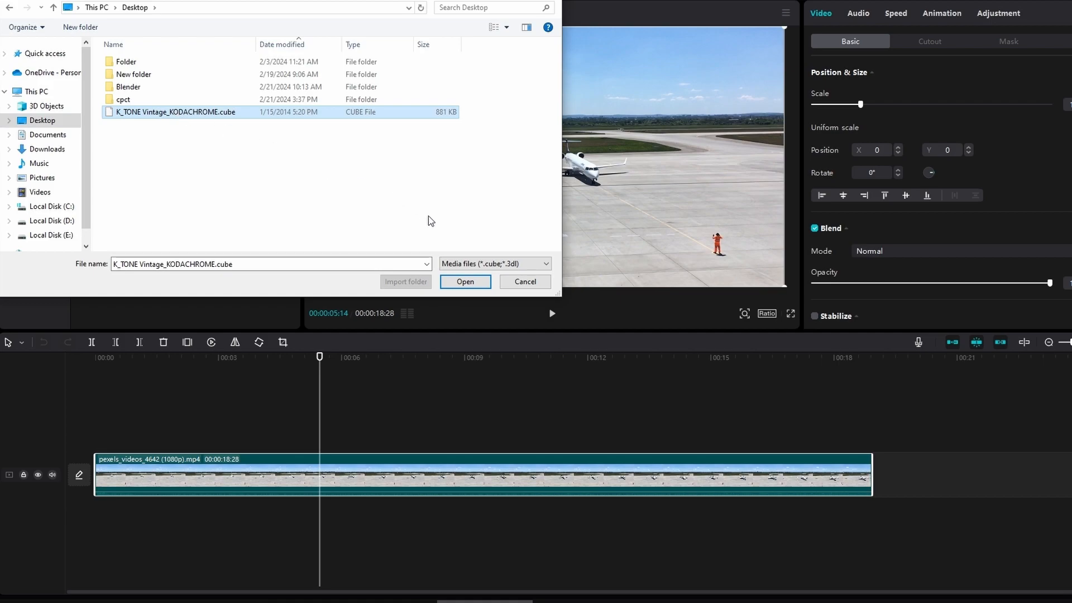
left_click(465, 281)
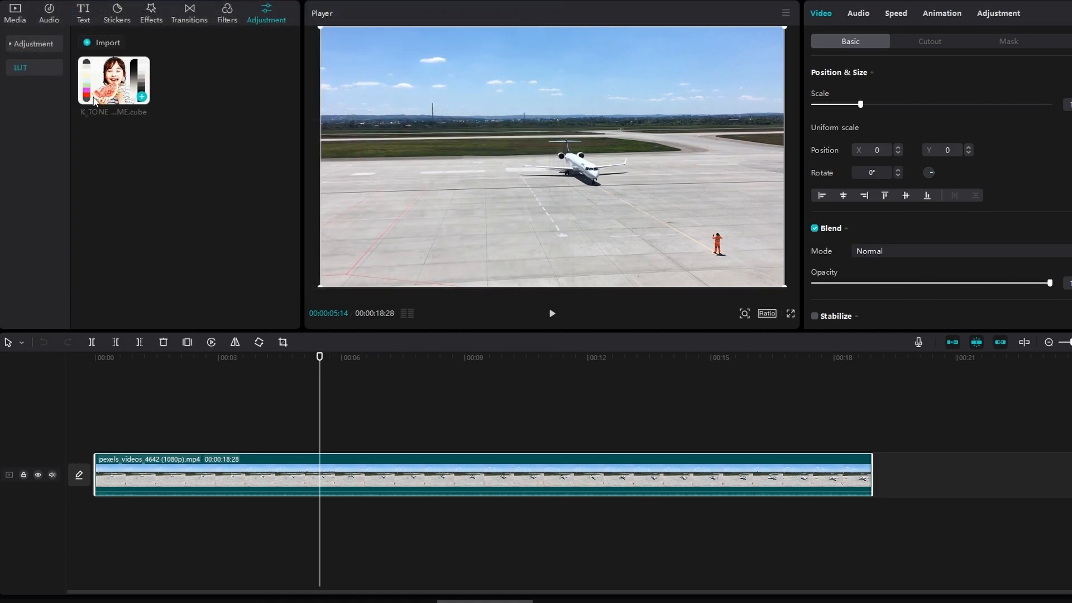
Step: Place the K_TONE Vintage_KODACHROME LUT above the airplane clip and extend it to about 15 seconds on the timeline
left_click_drag(117, 100, 113, 443)
left_click_drag(232, 442, 734, 427)
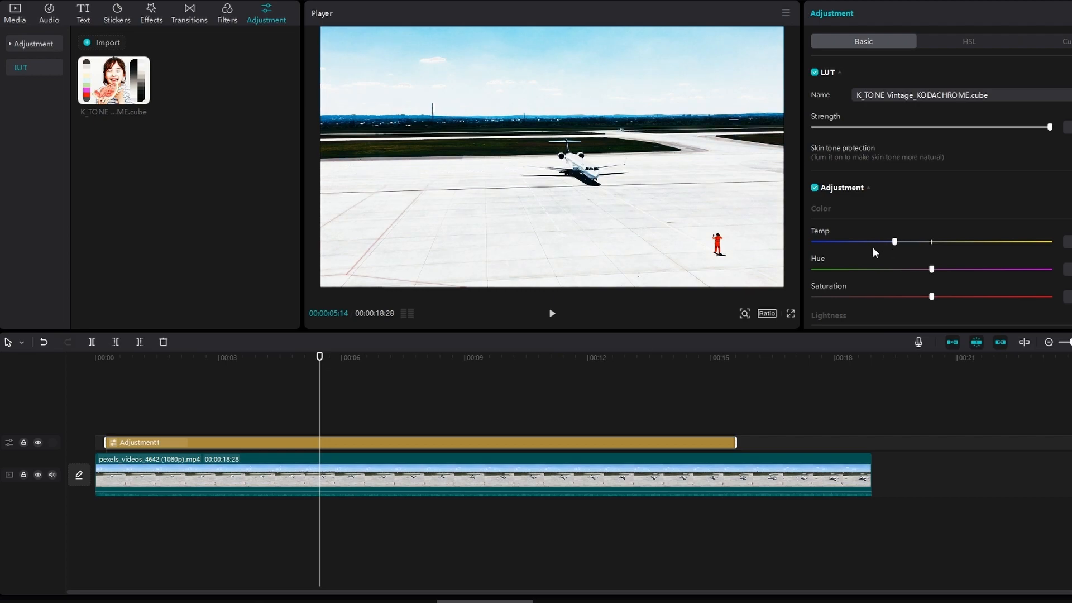
Step: Lower the adjustment layer's temperature and hue, raise its saturation, and reduce the LUT strength
left_click(890, 272)
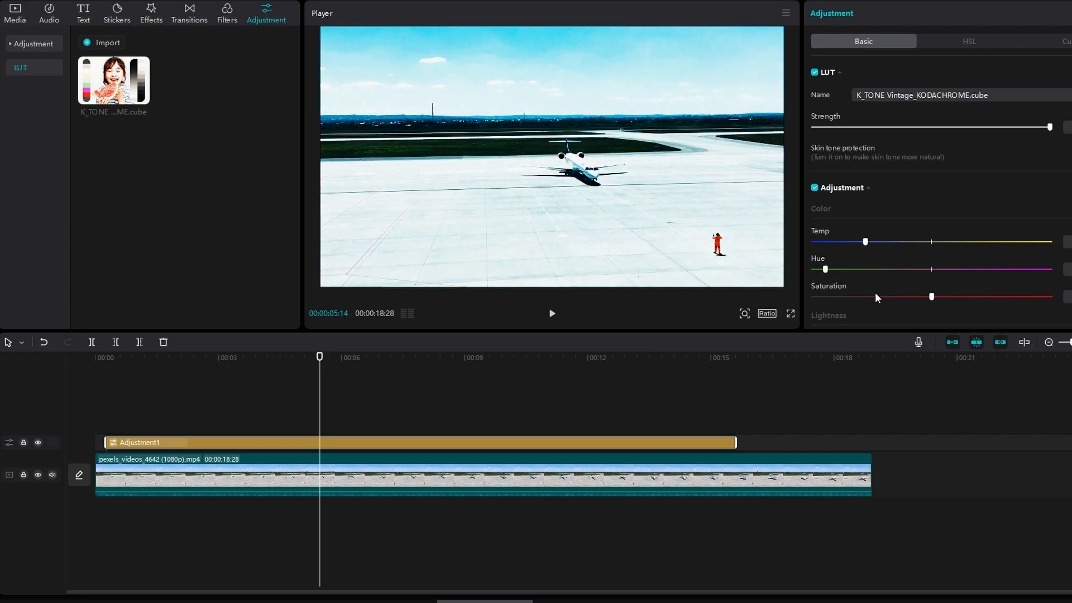
left_click(967, 297)
left_click_drag(917, 128, 1007, 133)
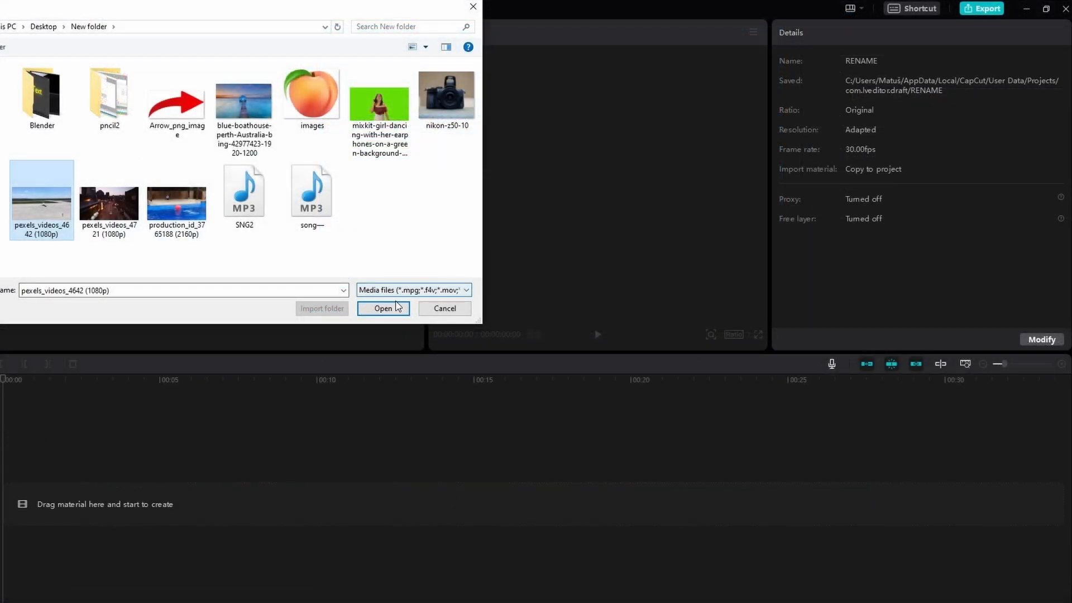
Step: Import pexels_videos_4642 (1080p) from the New folder directory and place it on the main track
left_click(398, 307)
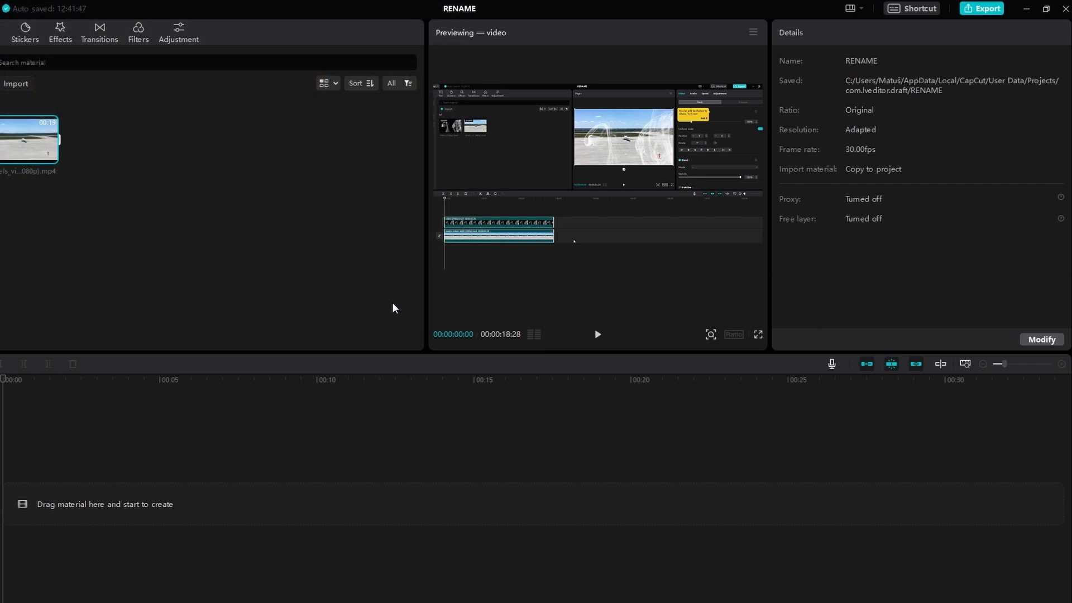
left_click_drag(42, 159, 45, 502)
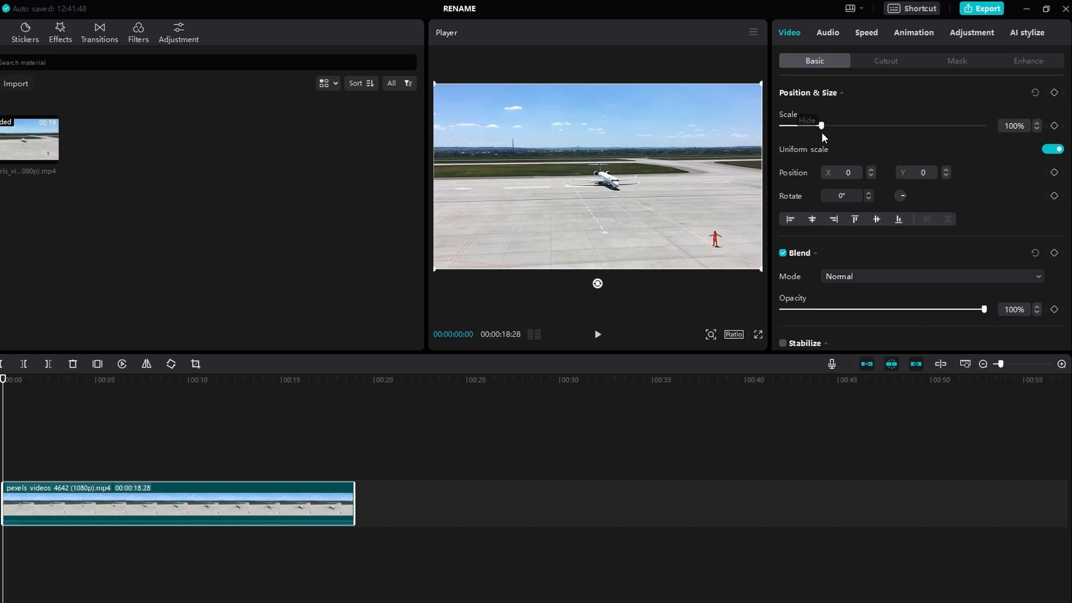
Step: Try scaling the airplane clip to 125%, reset its position and size, and test resizing and moving it in the preview
mouse_move(821, 126)
left_mouse_down()
mouse_move(867, 135)
mouse_move(835, 135)
left_mouse_up()
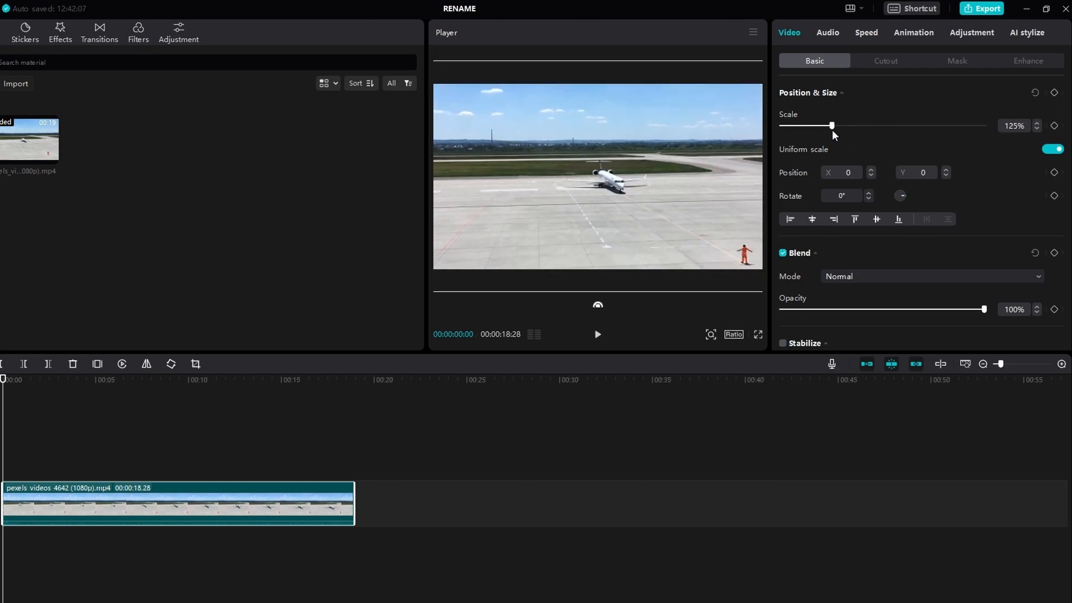
left_click(1035, 92)
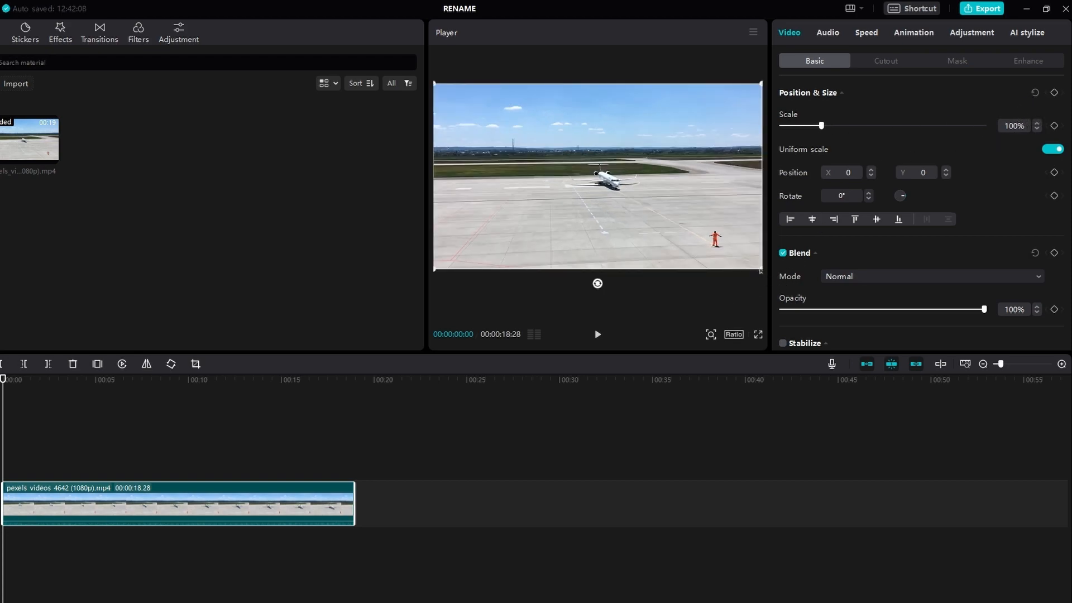
mouse_move(760, 272)
left_mouse_down()
mouse_move(648, 199)
mouse_move(759, 268)
left_mouse_up()
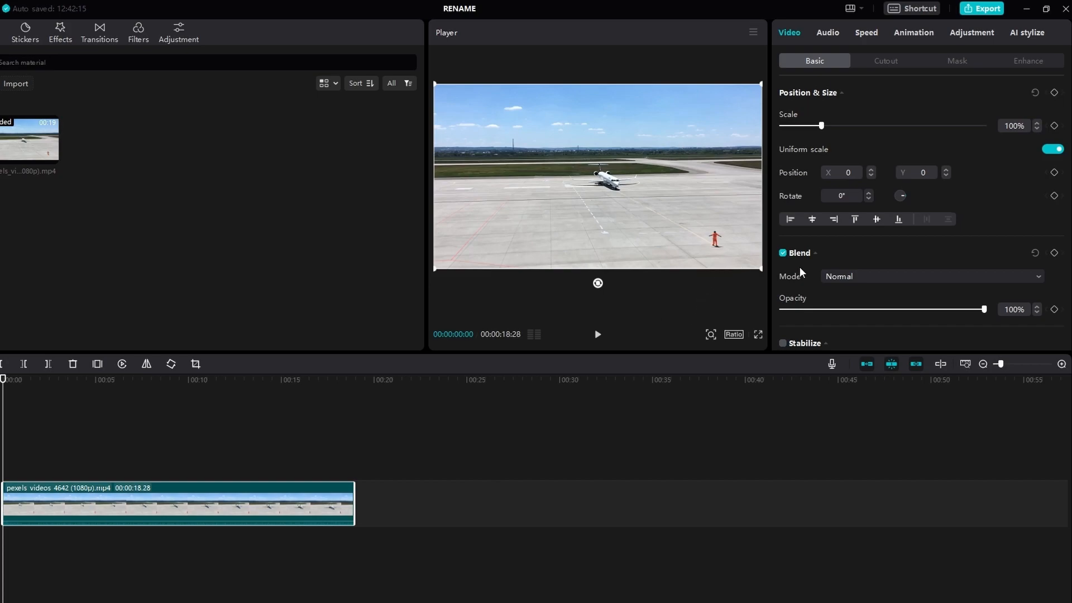
mouse_move(642, 179)
left_mouse_down()
mouse_move(611, 185)
mouse_move(666, 181)
mouse_move(657, 181)
left_mouse_up()
Step: Try scaling the clip's width and height separately with Uniform scale off, then restore uniform scaling and reset position and size
left_click(1049, 150)
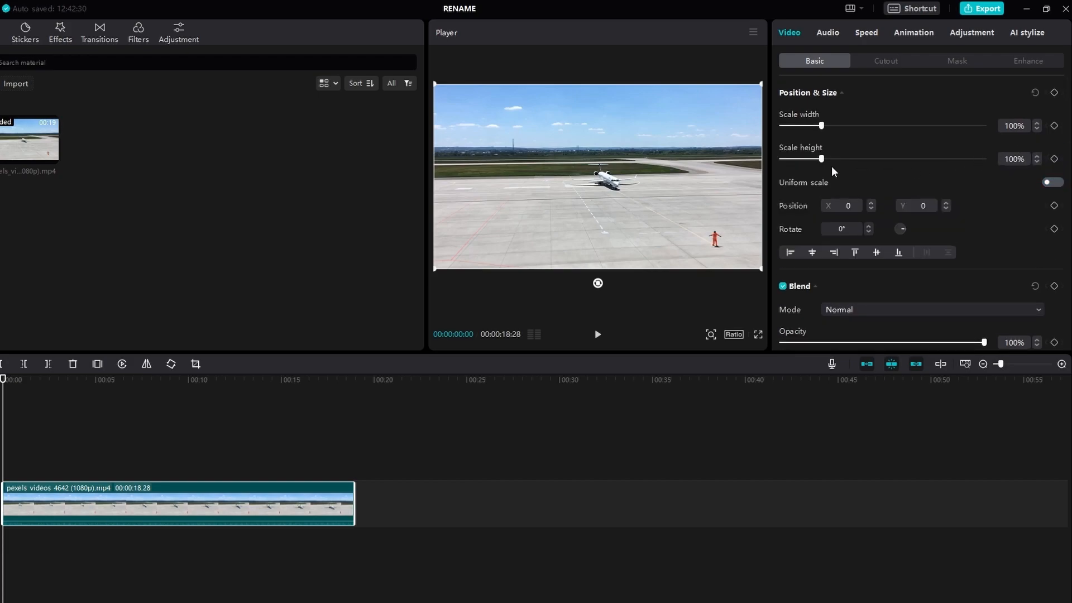
left_click_drag(824, 160, 819, 126)
left_click(1054, 183)
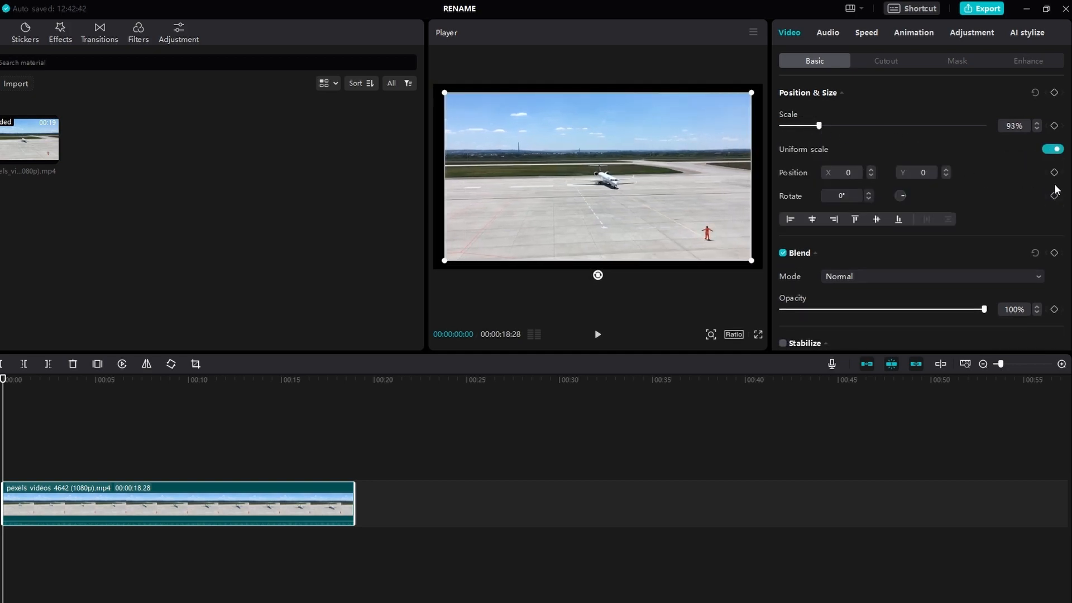
left_click(1036, 93)
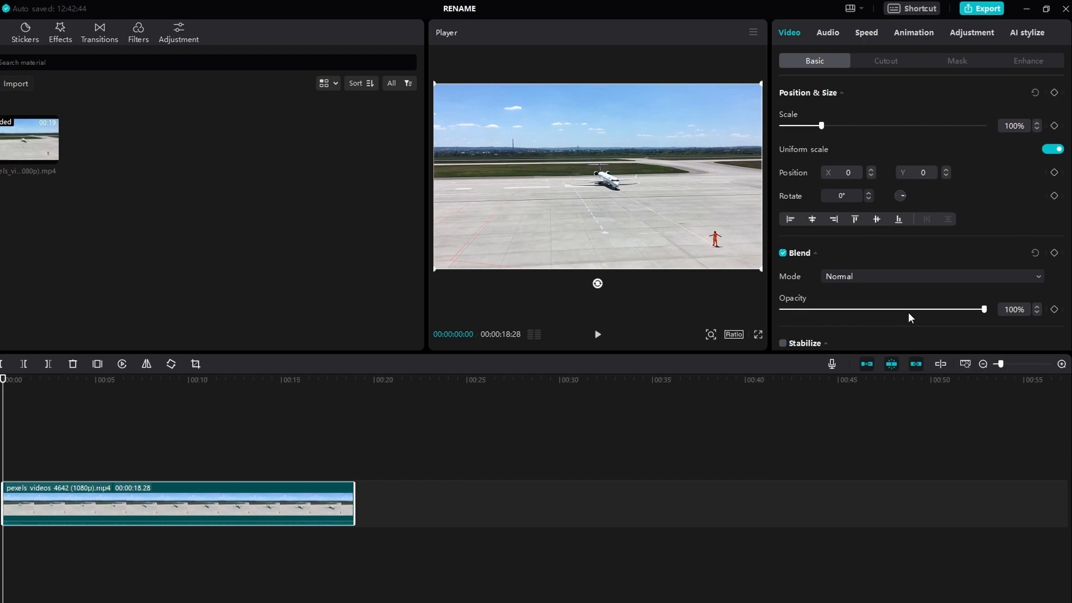
Step: Set the project's aspect ratio to 9:16 and enlarge the airplane clip to about 316% so it fills the frame
left_click(734, 334)
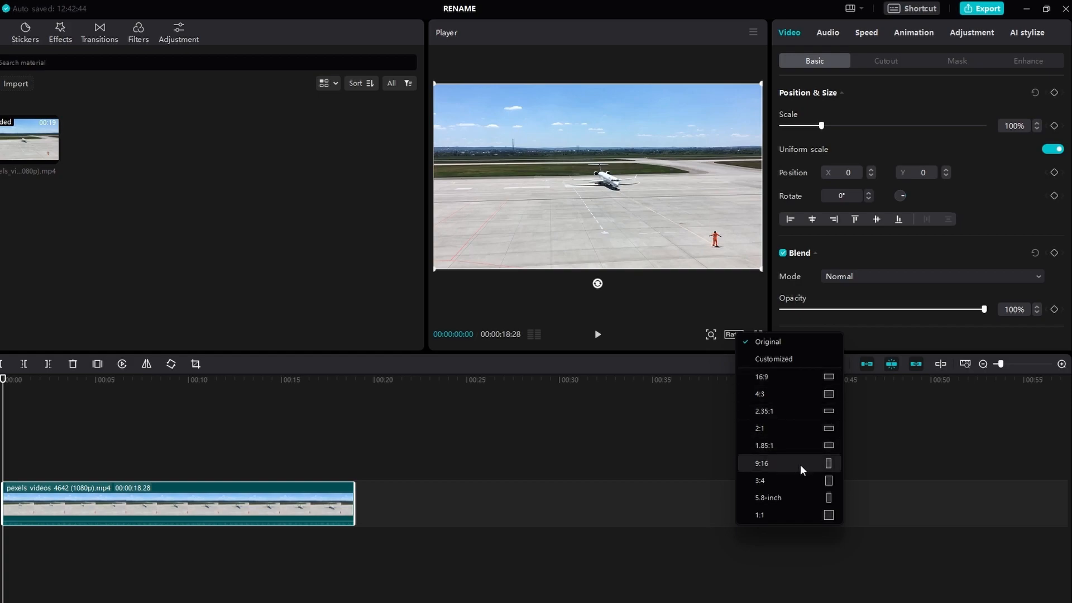
left_click(762, 463)
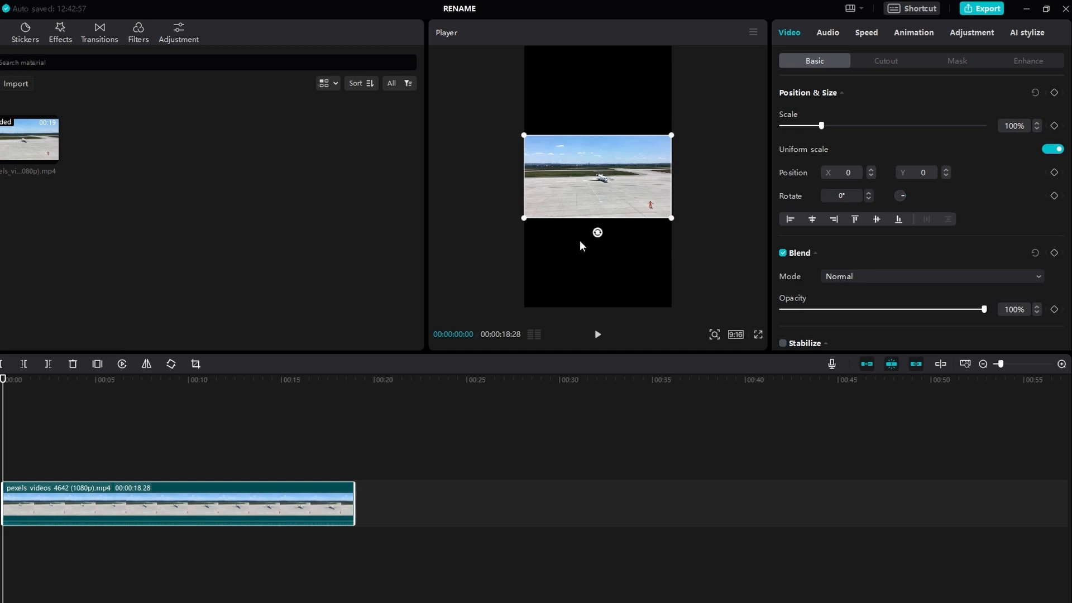
left_click_drag(673, 219, 811, 533)
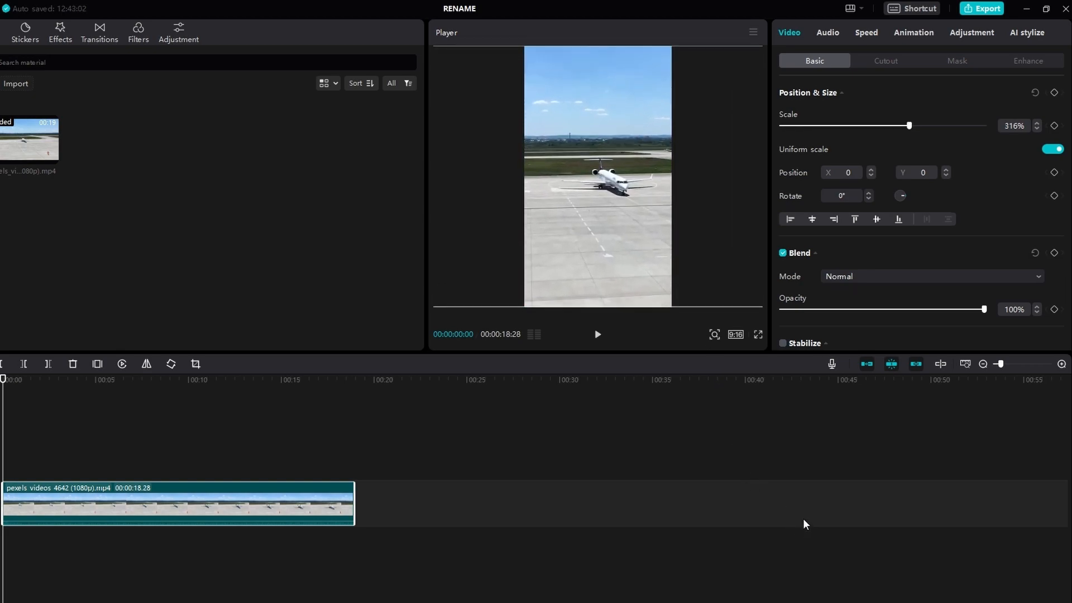
left_click_drag(631, 220, 622, 220)
key("space")
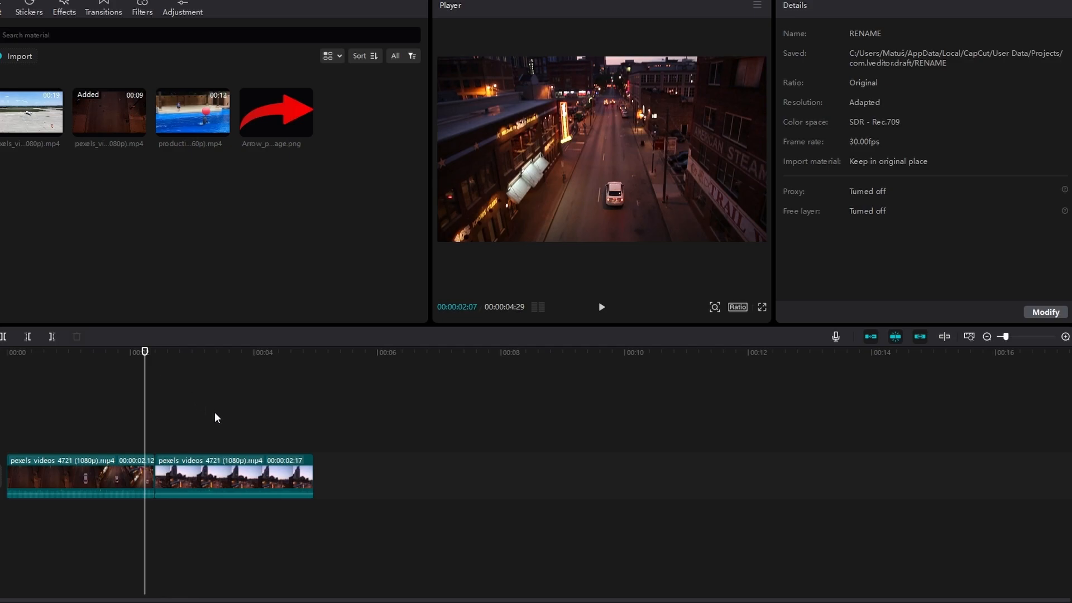
Step: Move the playhead into the second city street clip and play it to the end
left_click(147, 486)
left_click(285, 406)
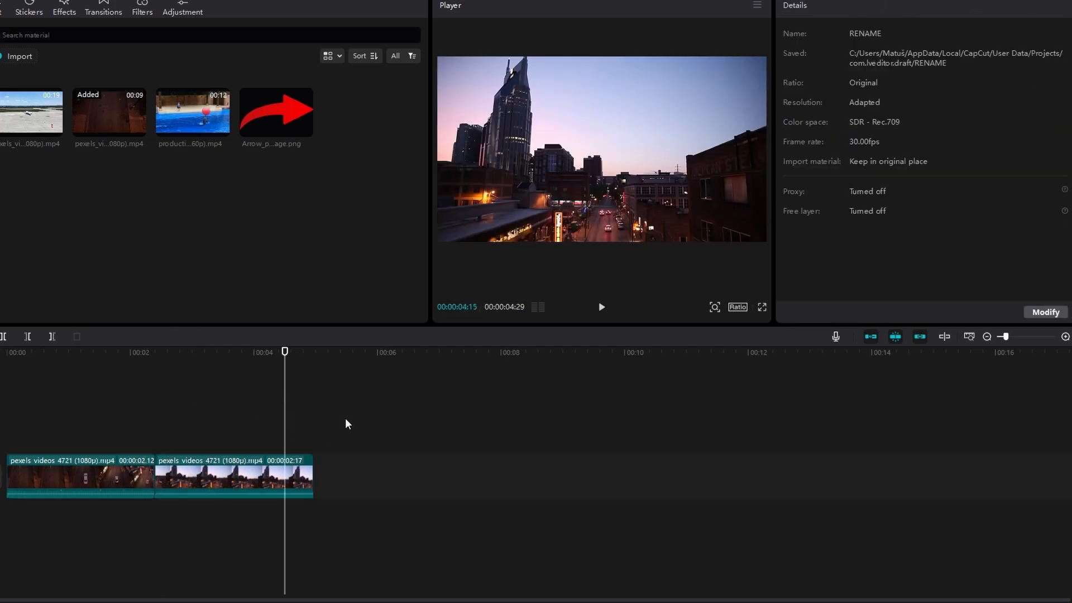
key("space")
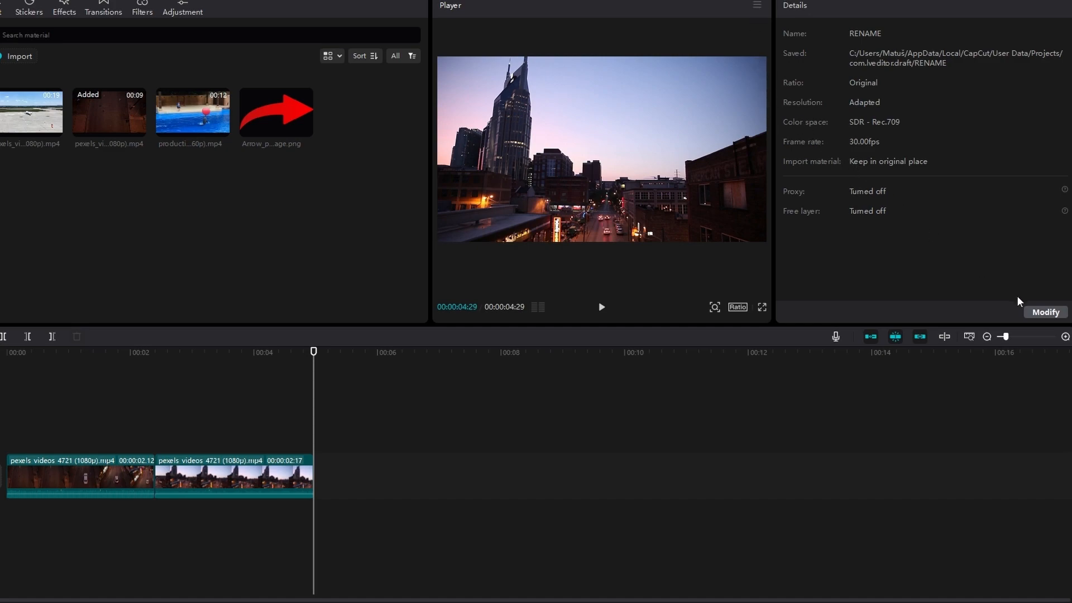
Step: Set imported material to Copy to project in the project settings and save them
left_click(1045, 313)
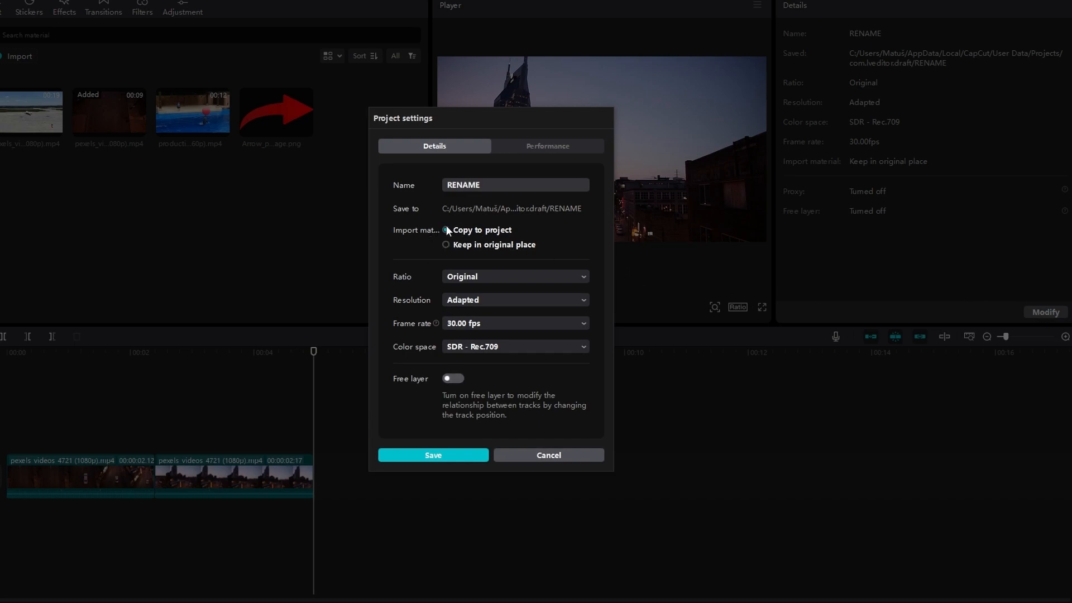
left_click(427, 454)
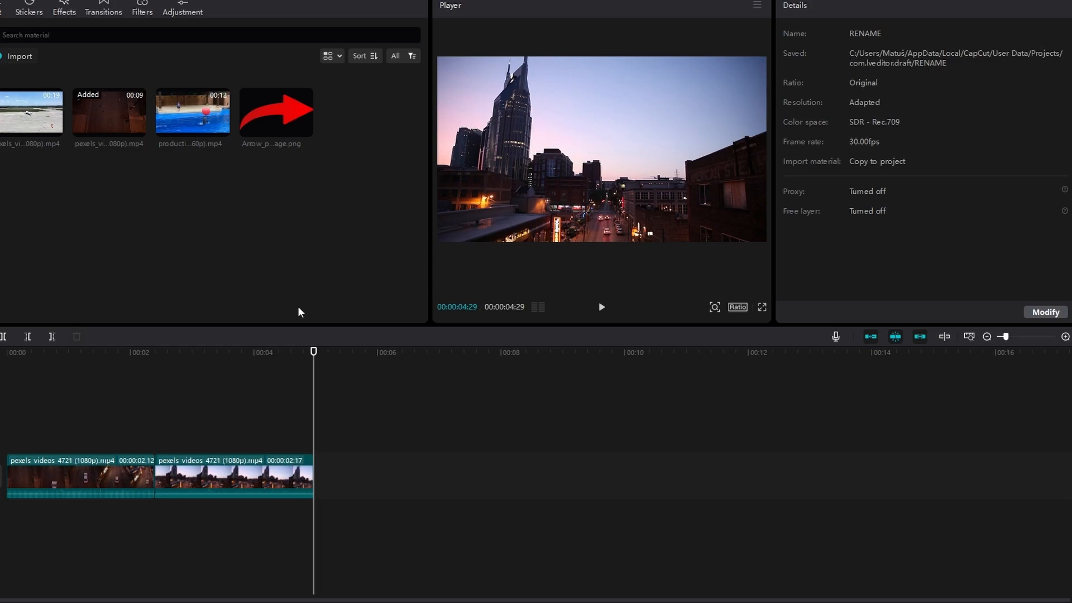
Step: Switch to File Explorer and open the drafts folder AppData\Local\CapCut\User Data\Projects\com.lveditor.draft
mouse_move(96, 500)
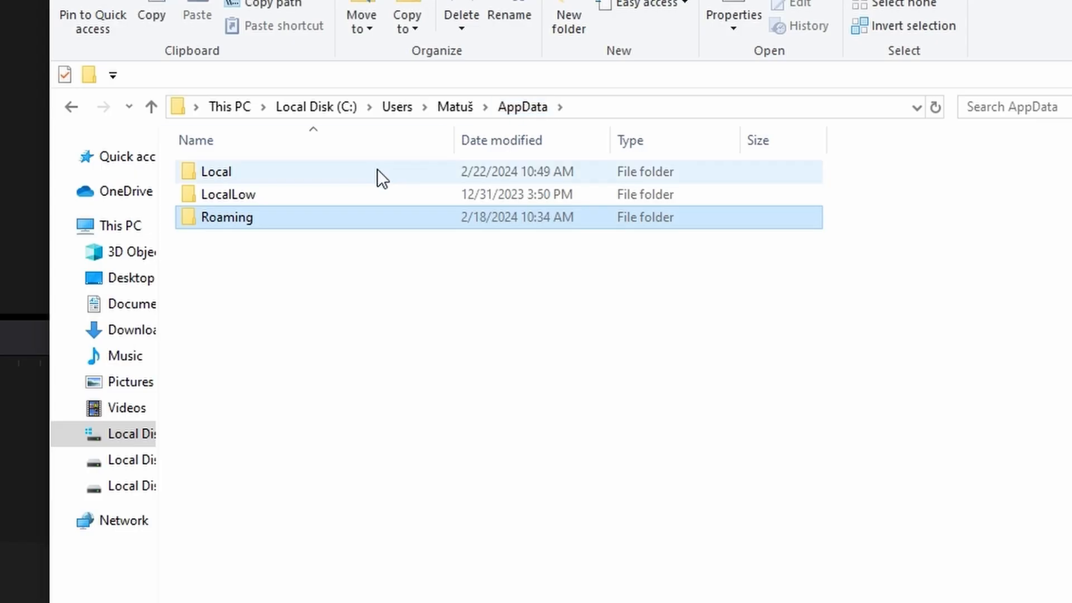
double_click(376, 173)
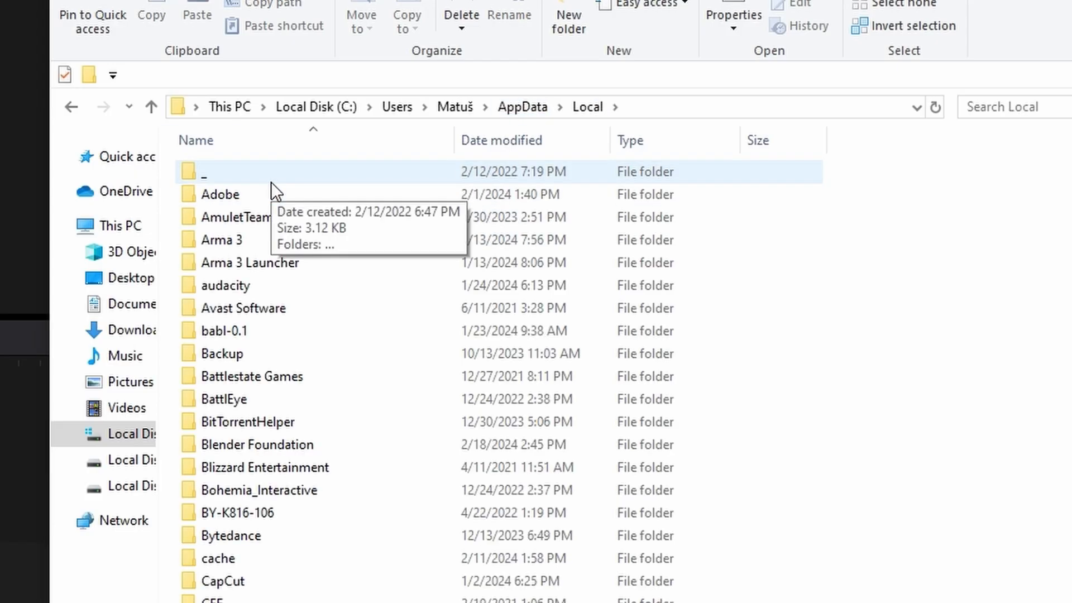
double_click(256, 584)
double_click(247, 208)
left_click(301, 446)
double_click(307, 490)
double_click(251, 171)
Step: Copy the RENAME project folder and paste it onto the desktop
left_click(246, 217)
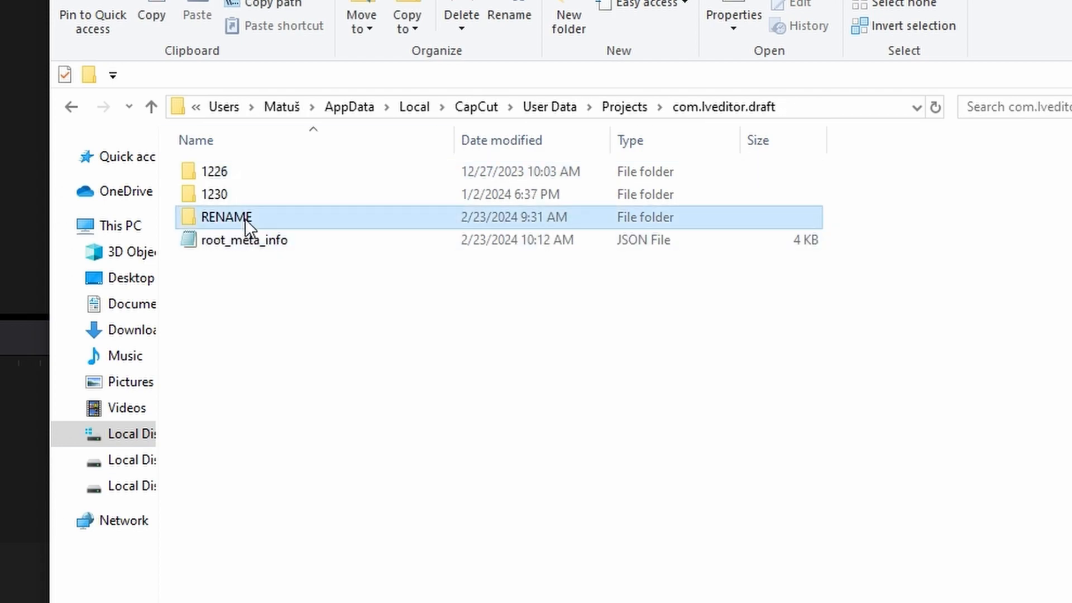
right_click(246, 219)
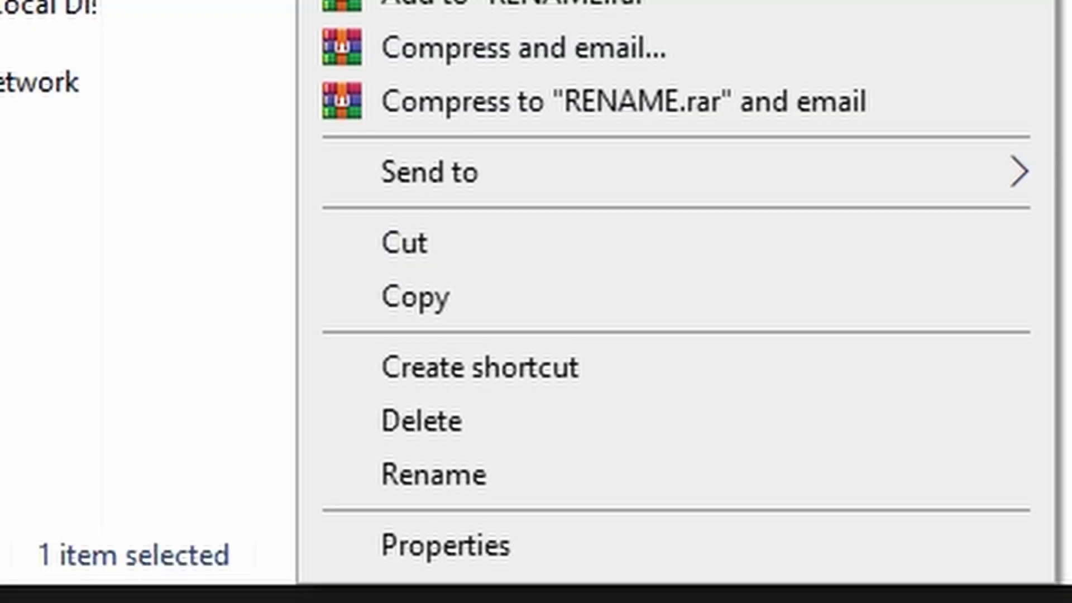
left_click(495, 316)
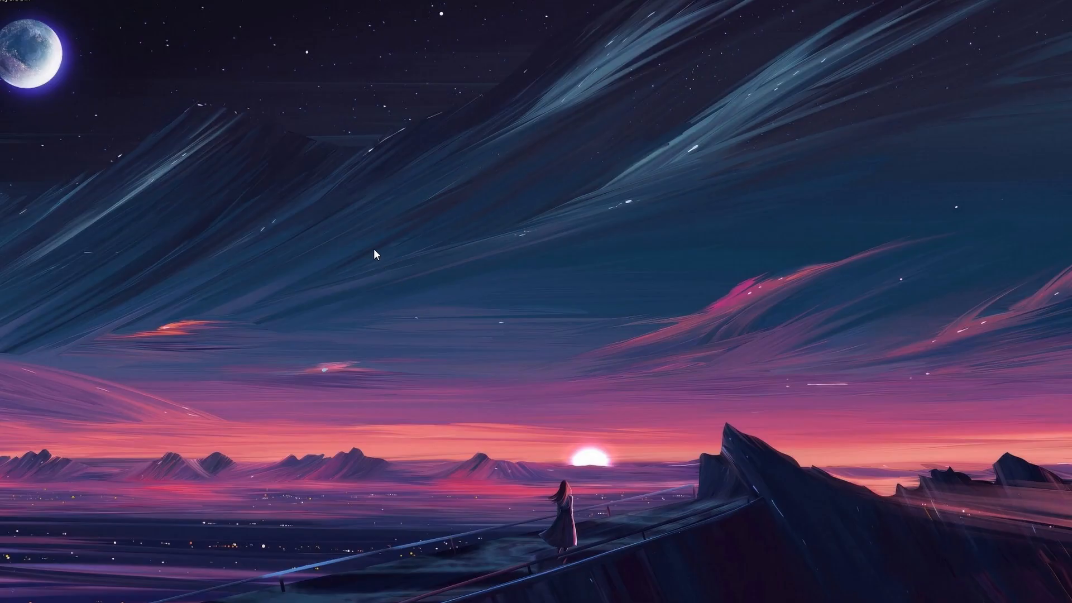
right_click(373, 249)
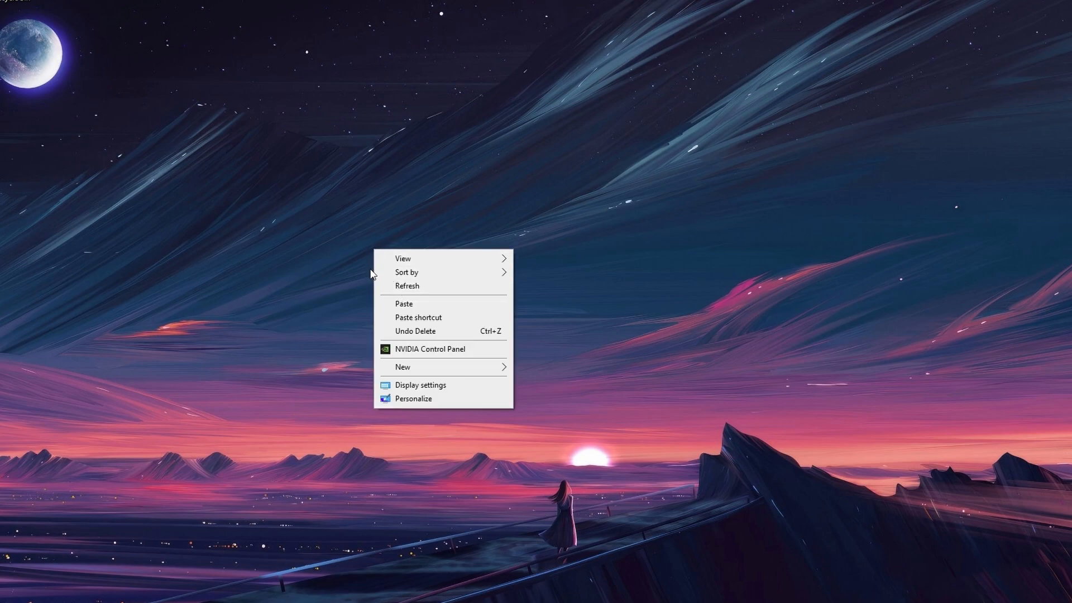
left_click(407, 303)
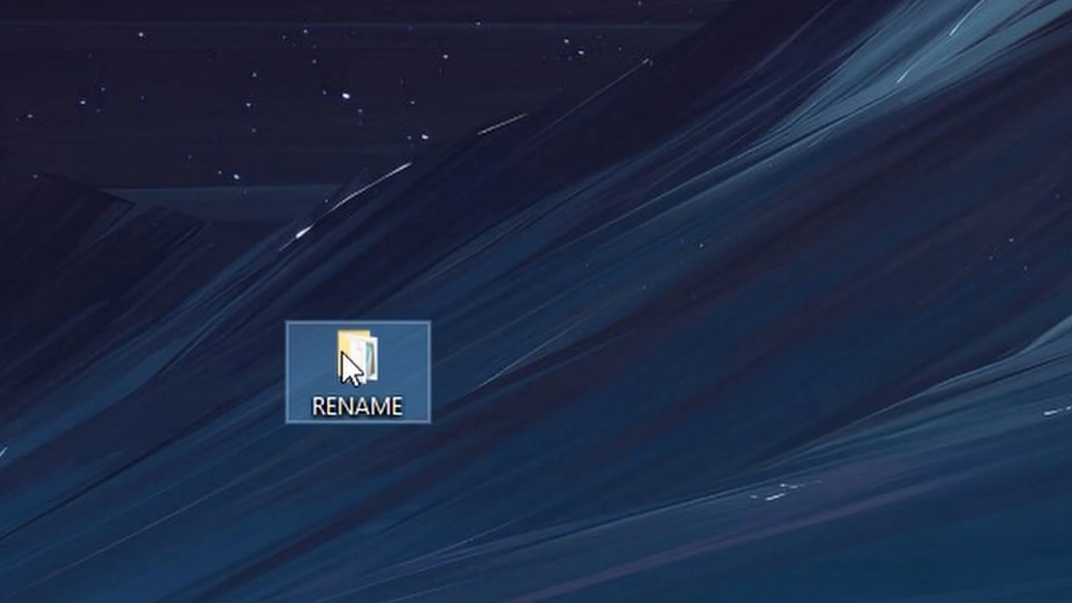
right_click(383, 189)
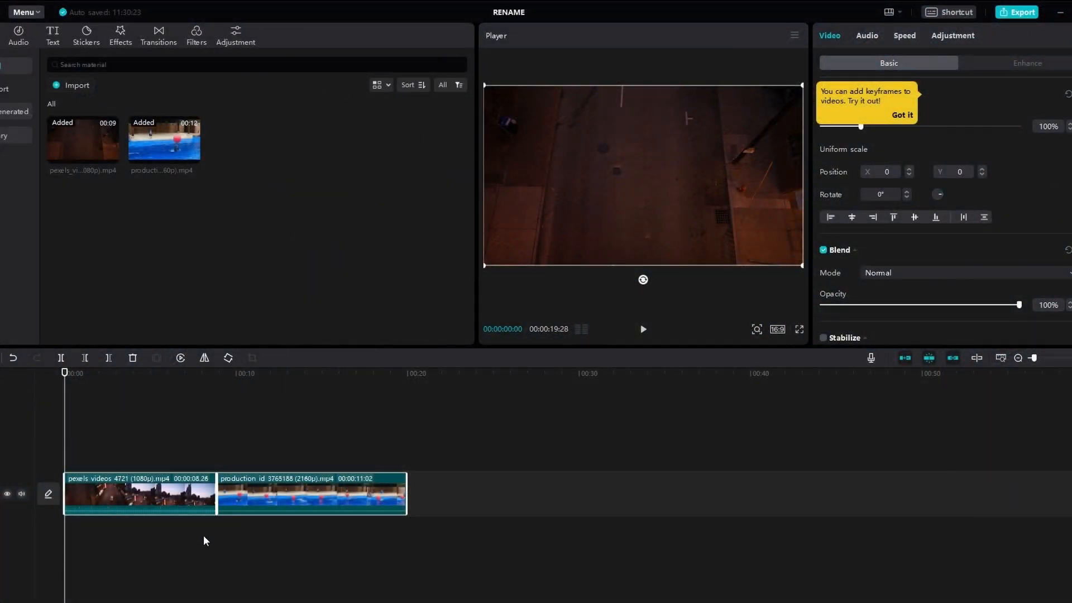
Step: Switch back to CapCut, scrub through the city street clip and shorten the dolphin clip's end so the timeline ends at 00:00:17:10
left_click(203, 548)
left_click_drag(204, 551, 142, 550)
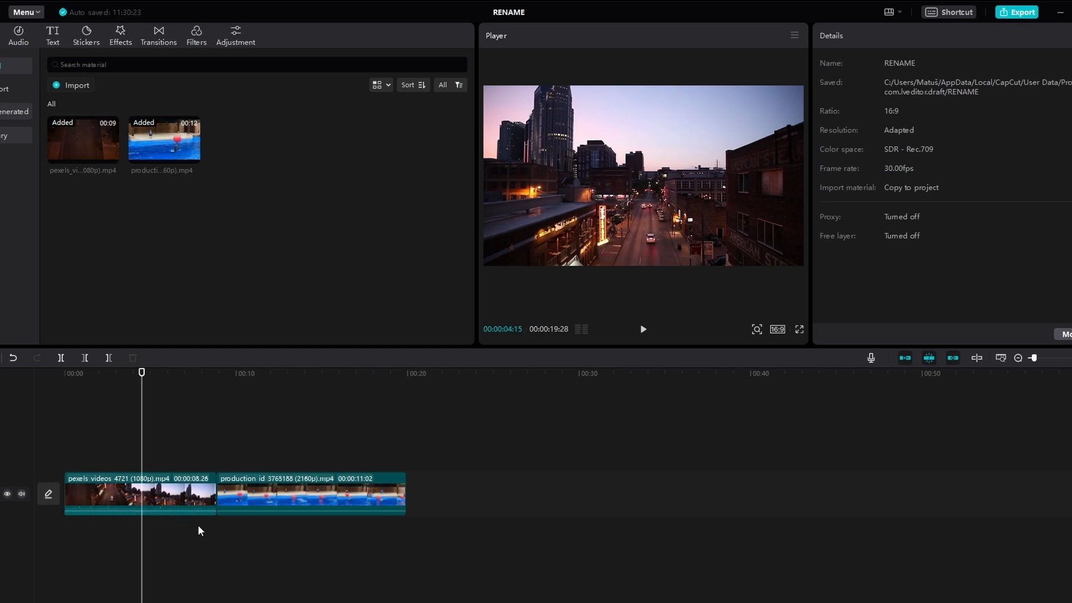
left_click_drag(252, 579, 114, 571)
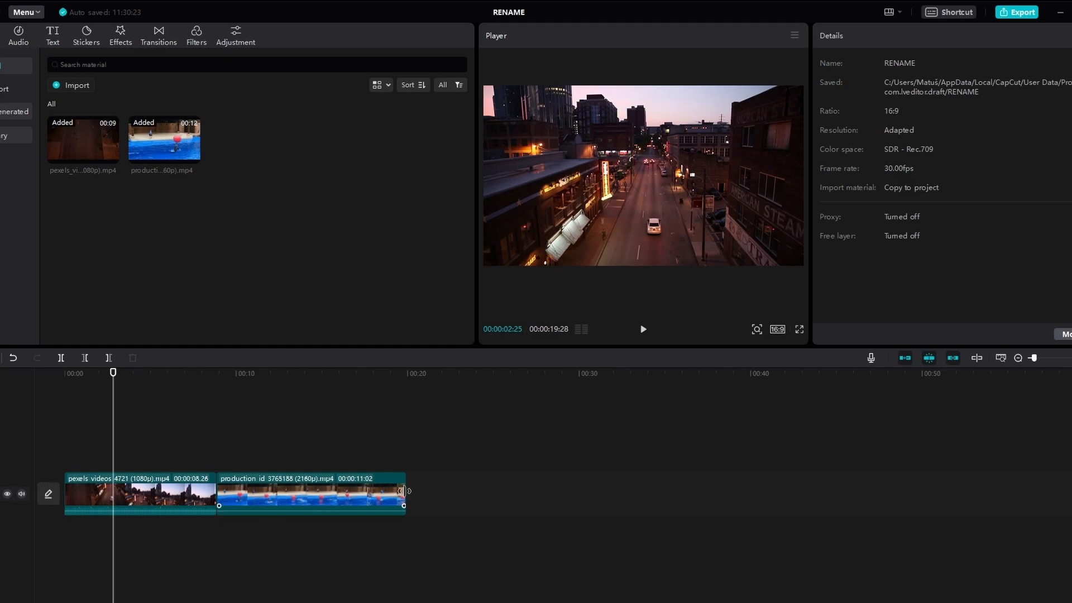
left_click(405, 491)
left_click_drag(405, 491, 361, 495)
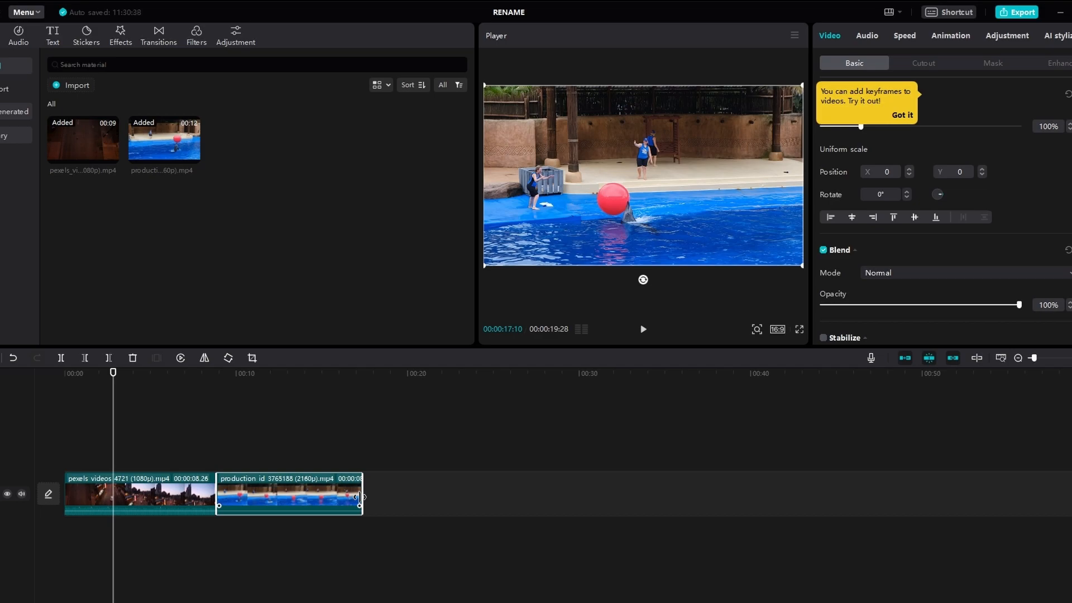
Step: Select the street and dolphin clips on the timeline and combine them into a compound clip
left_click_drag(151, 570, 308, 462)
right_click(264, 503)
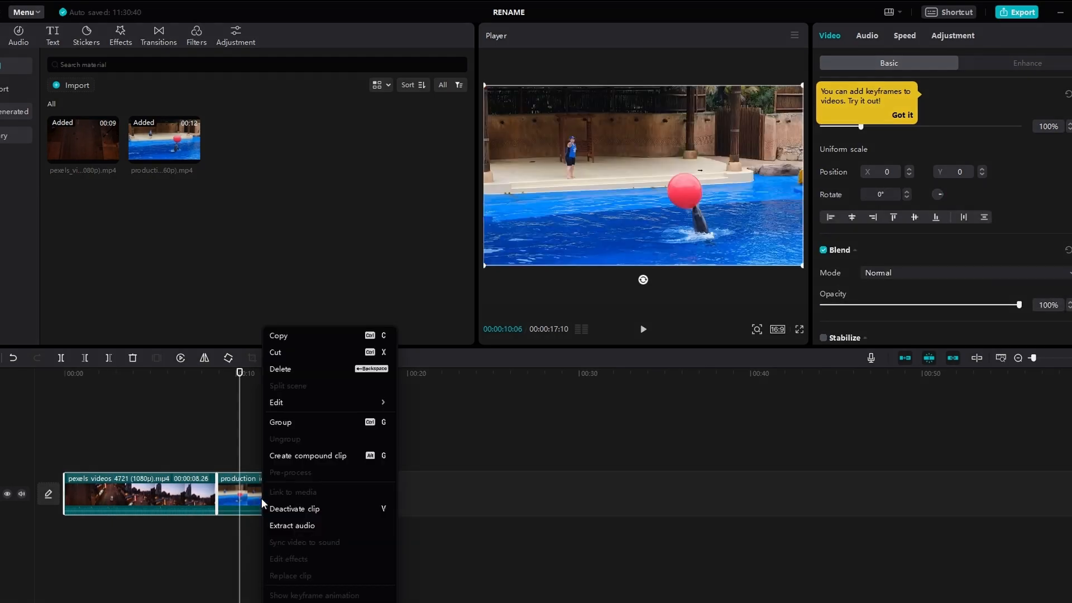
left_click(352, 460)
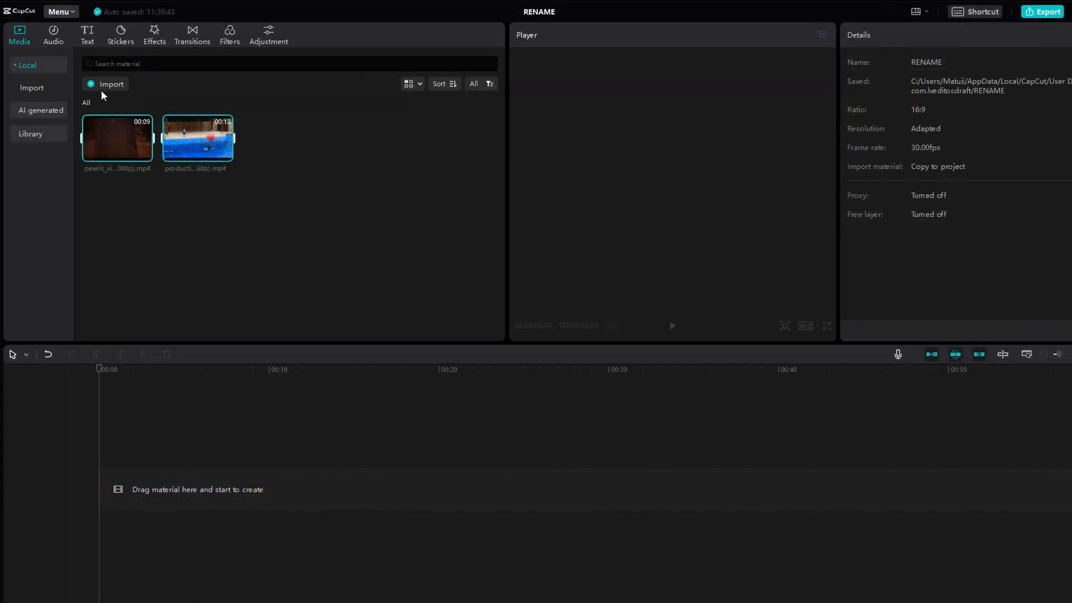
Step: Place the city street clip at the start of the main track and the dolphin clip on the track above it
left_click(150, 242)
left_click_drag(115, 135, 108, 496)
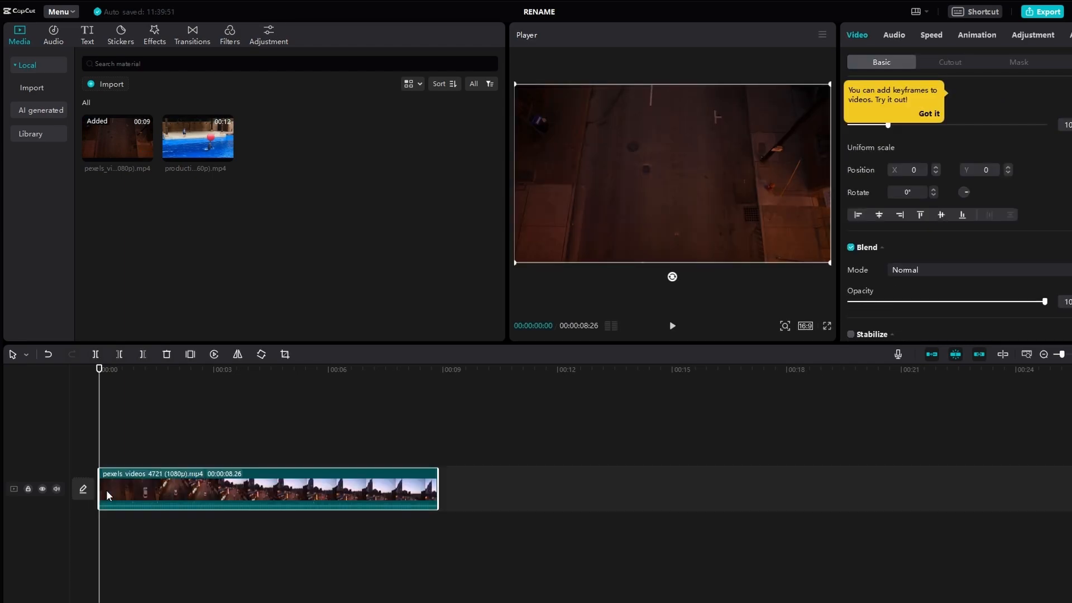
left_click_drag(198, 126, 102, 456)
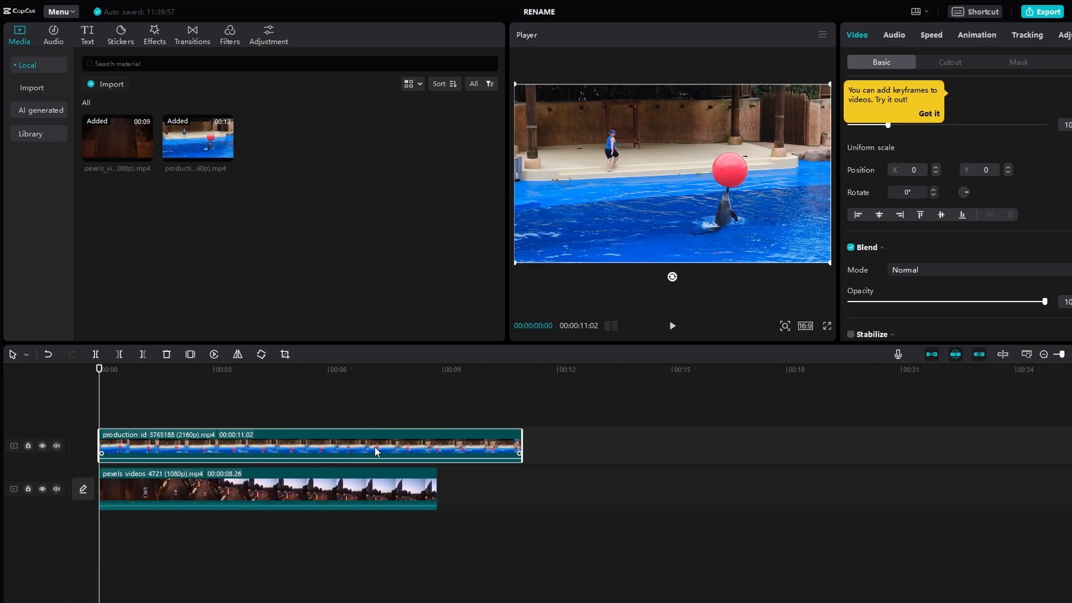
Step: Shift the street clip left to X -1558 and the dolphin clip rightward so both show side by side, with the mask options open
left_click_drag(543, 198, 619, 261)
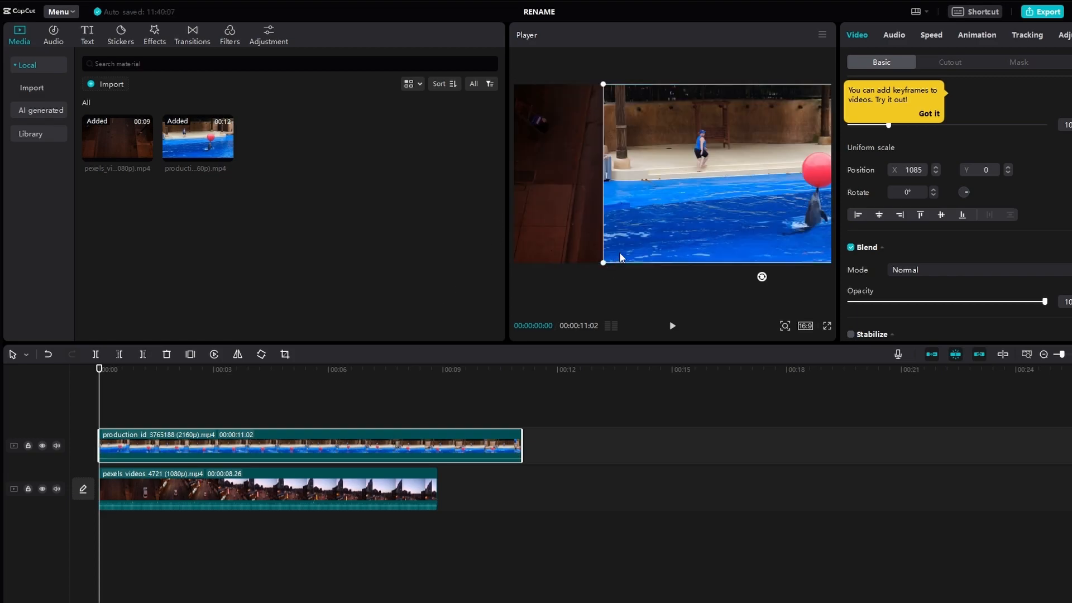
left_click_drag(571, 202, 443, 209)
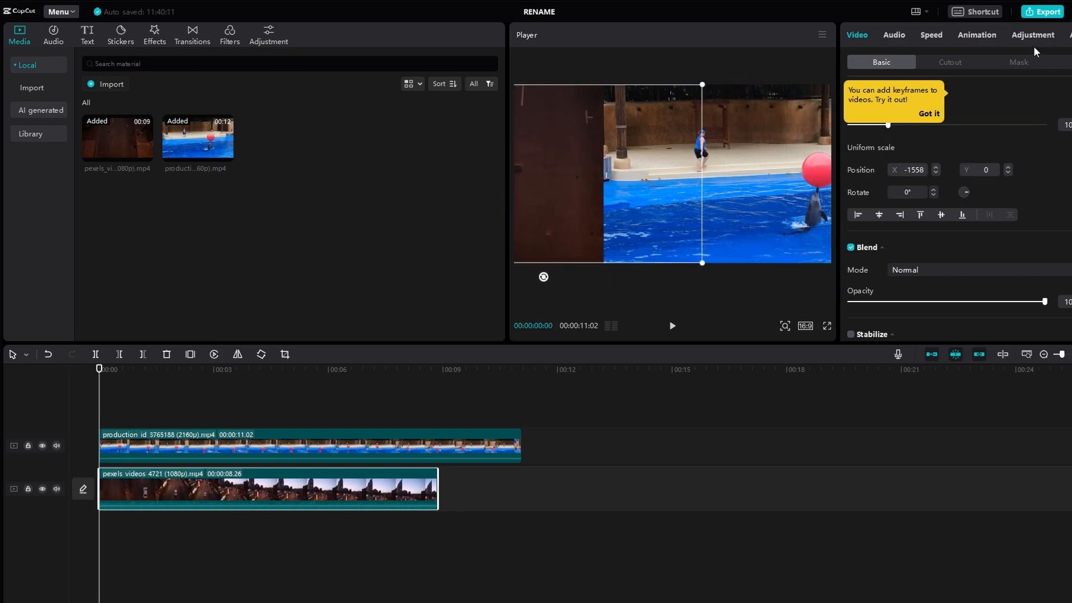
left_click(1016, 63)
left_click(911, 126)
left_click_drag(674, 217, 713, 218)
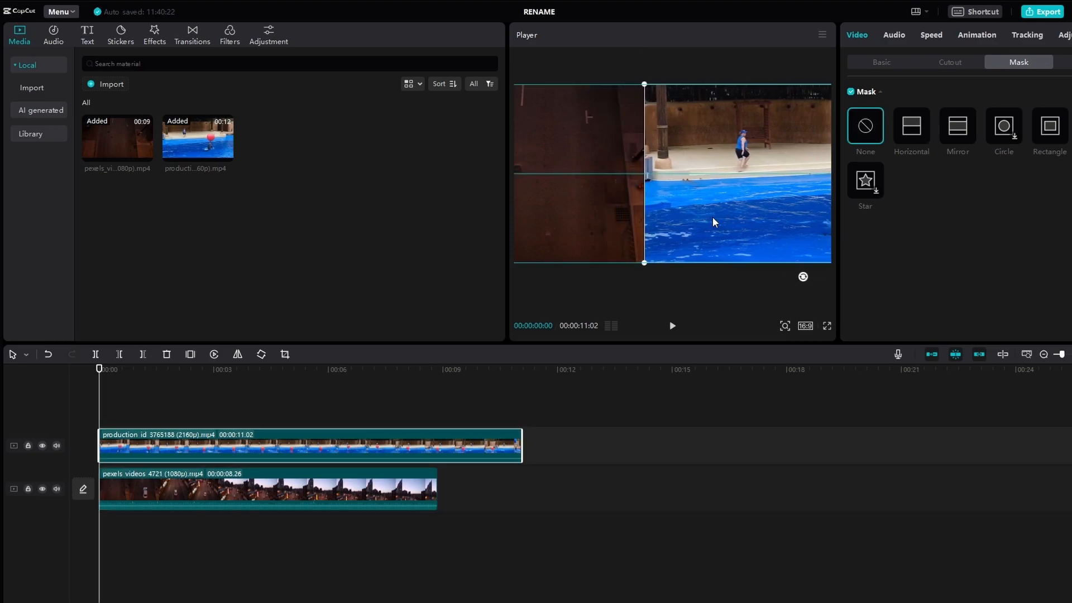
Step: Trim the dolphin clip to 00:00:08:26 to match the street clip, and select both clips together
left_click_drag(521, 447, 438, 450)
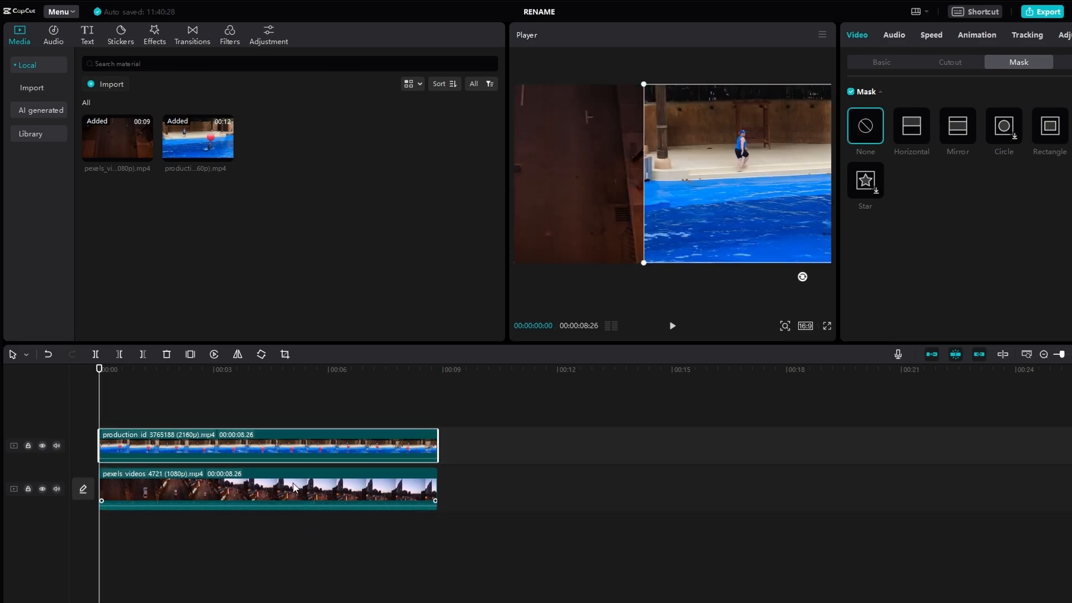
left_click(282, 504)
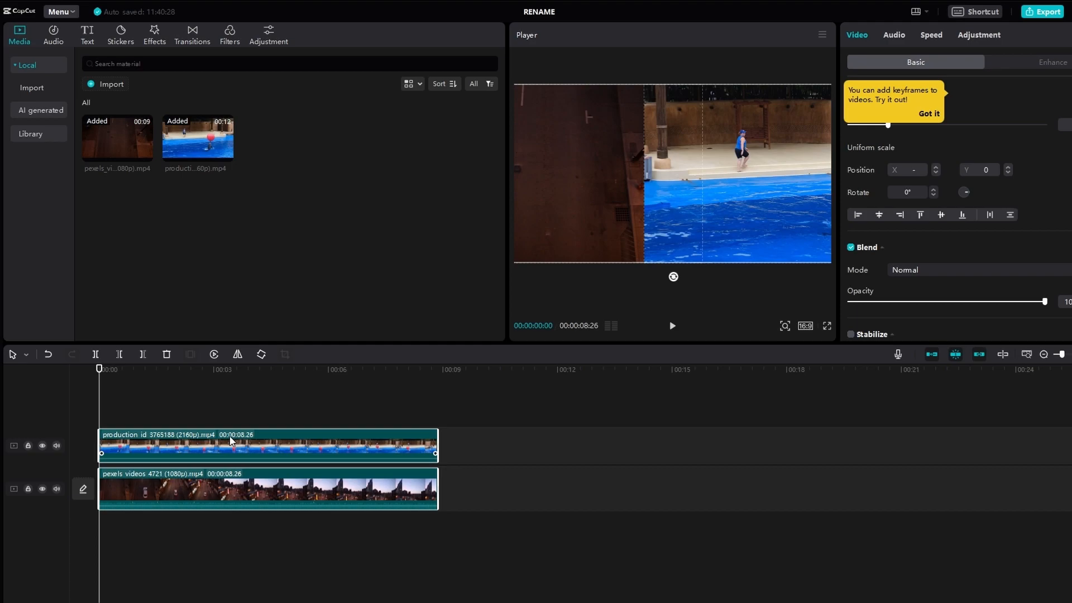
right_click(228, 444)
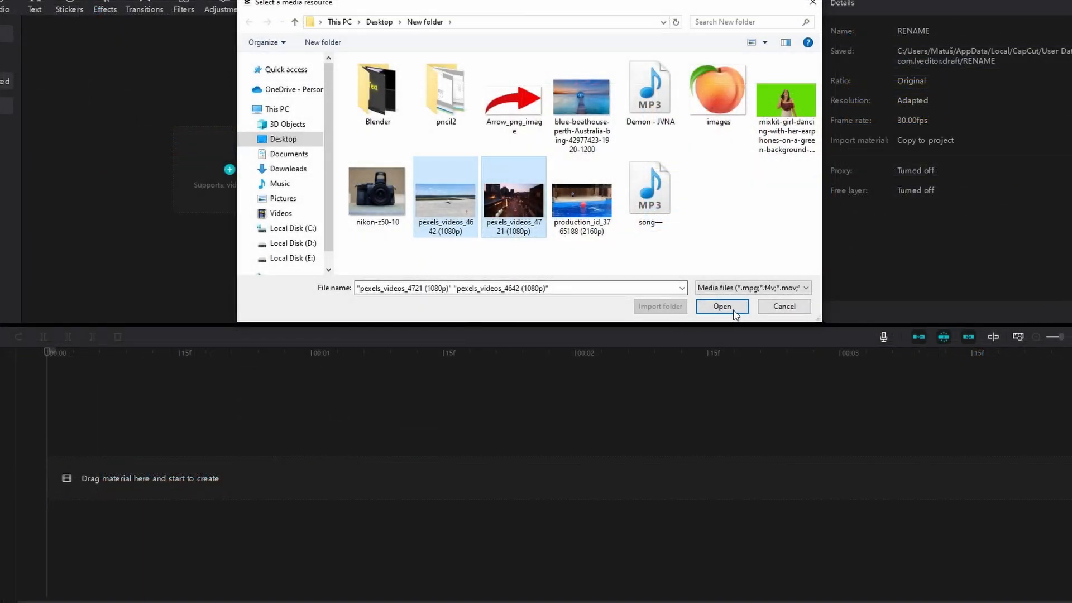
Step: Import pexels_videos_4721 and pexels_videos_4642, placing the street clip on the main track and the airplane clip on the track above
left_click(729, 306)
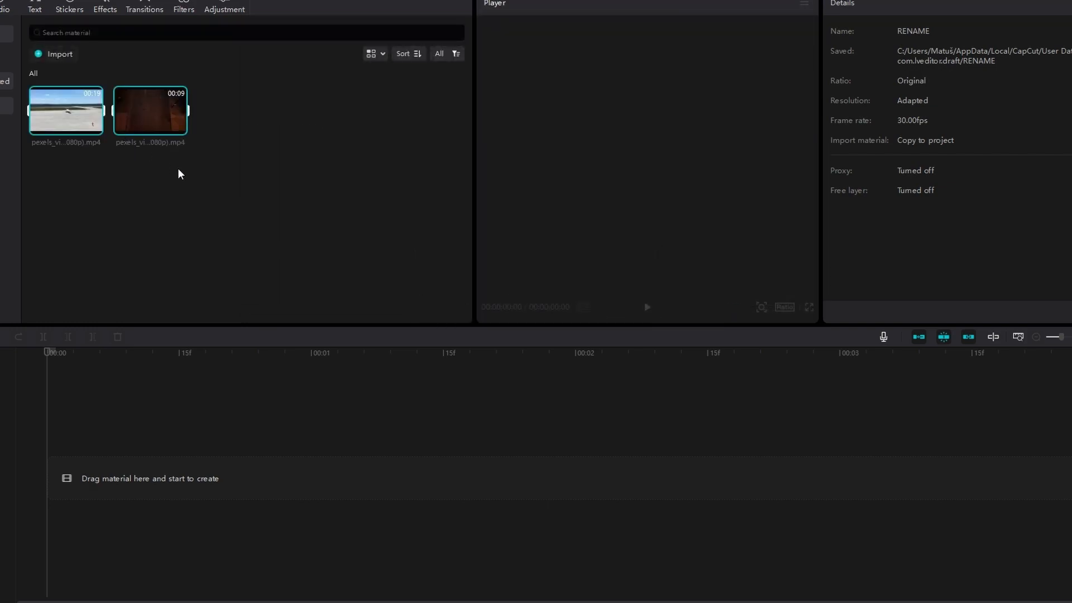
left_click_drag(158, 142, 55, 479)
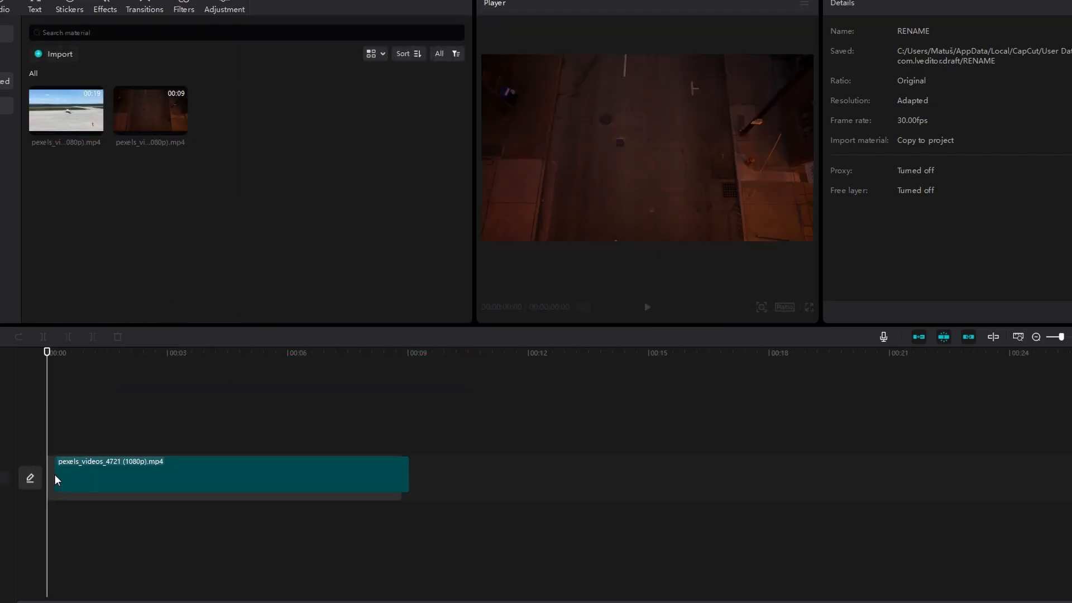
left_click_drag(70, 117, 52, 441)
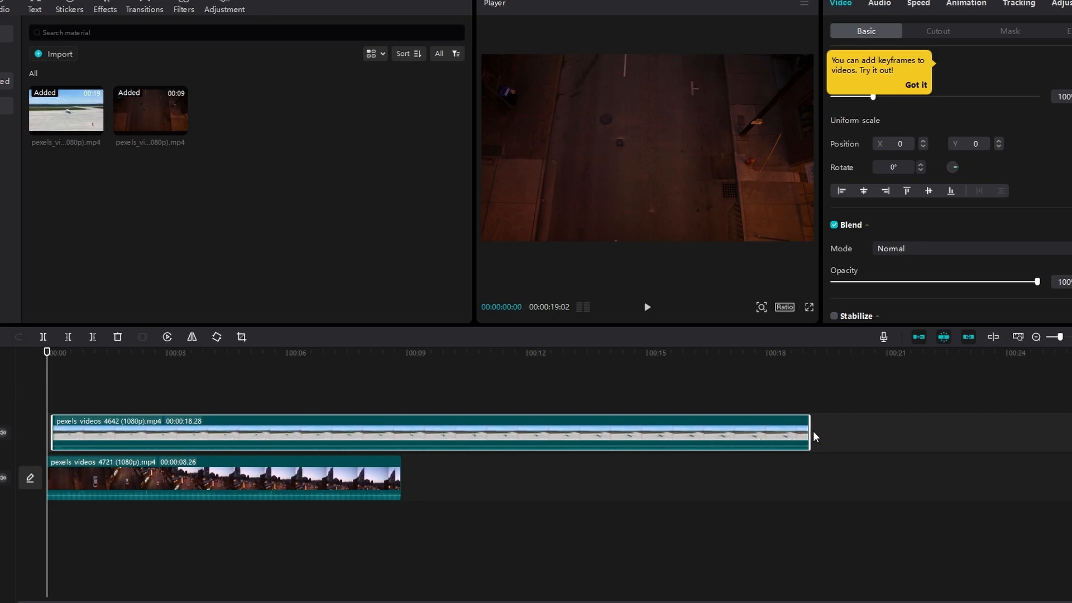
Step: Align the airplane clip with the timeline start and trim it to 00:00:08:26 to match the street clip
left_click_drag(809, 438, 401, 446)
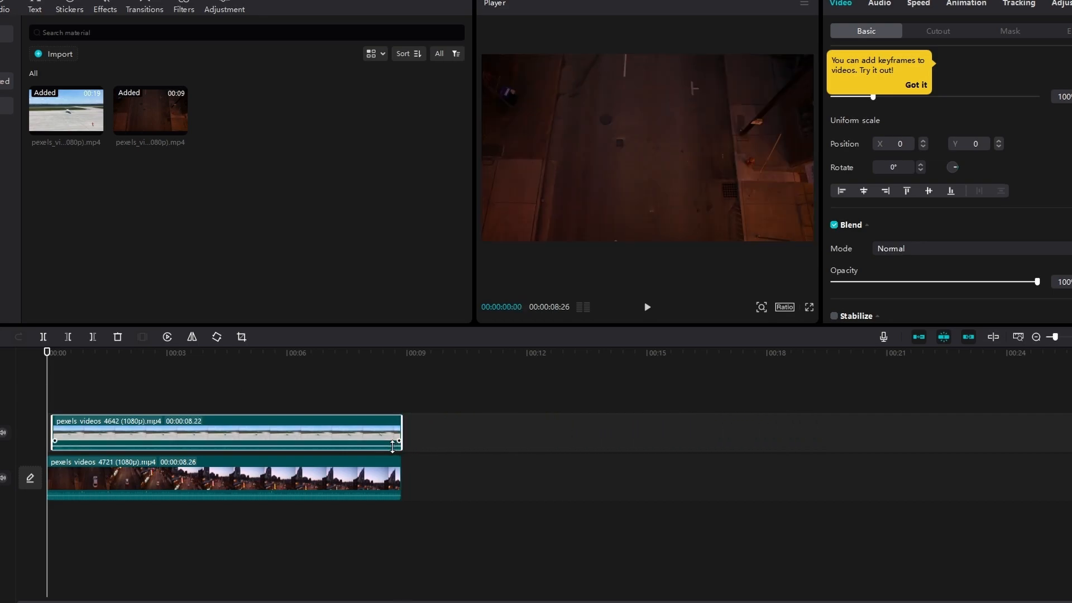
mouse_move(84, 432)
left_mouse_down()
mouse_move(35, 431)
mouse_move(78, 434)
left_mouse_up()
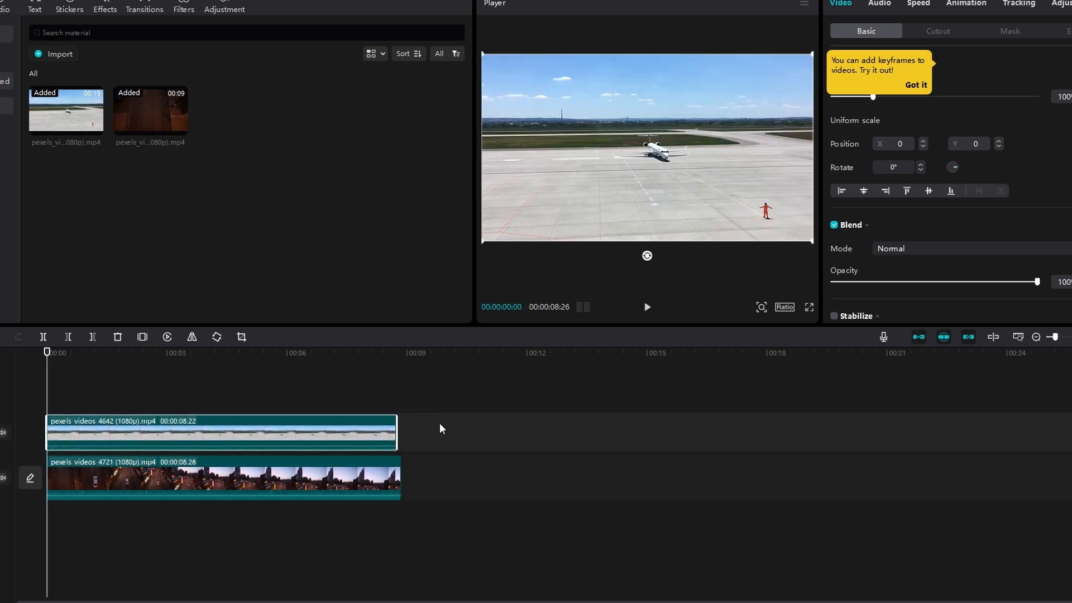
left_click_drag(397, 431, 402, 431)
Step: Dismiss the keyframe tip, lower the airplane clip's opacity to 68% and shift the clip right to X 1272
left_click(917, 86)
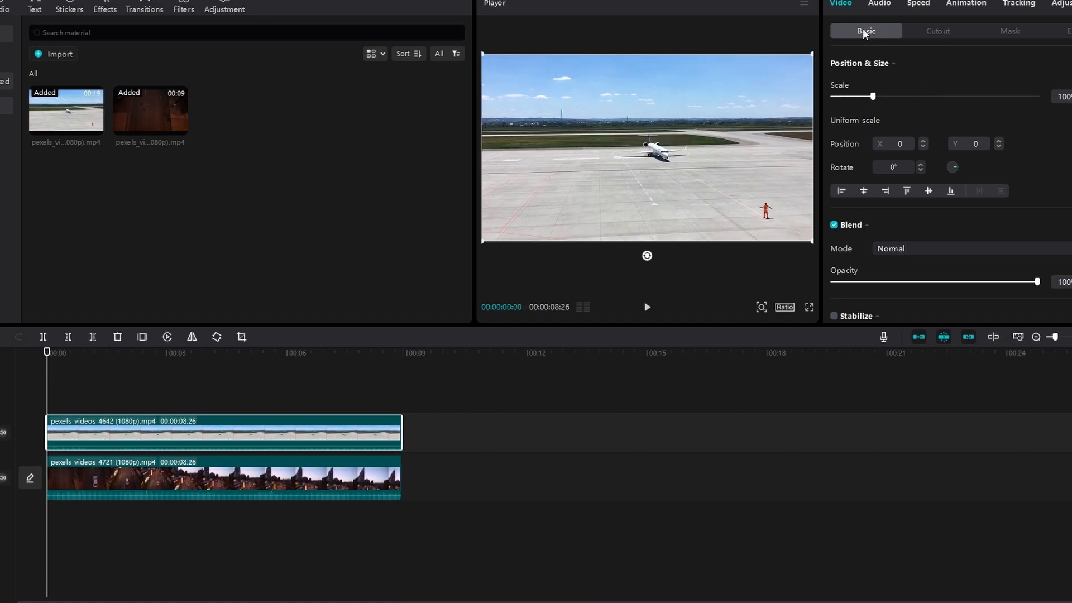
left_click_drag(993, 282, 972, 282)
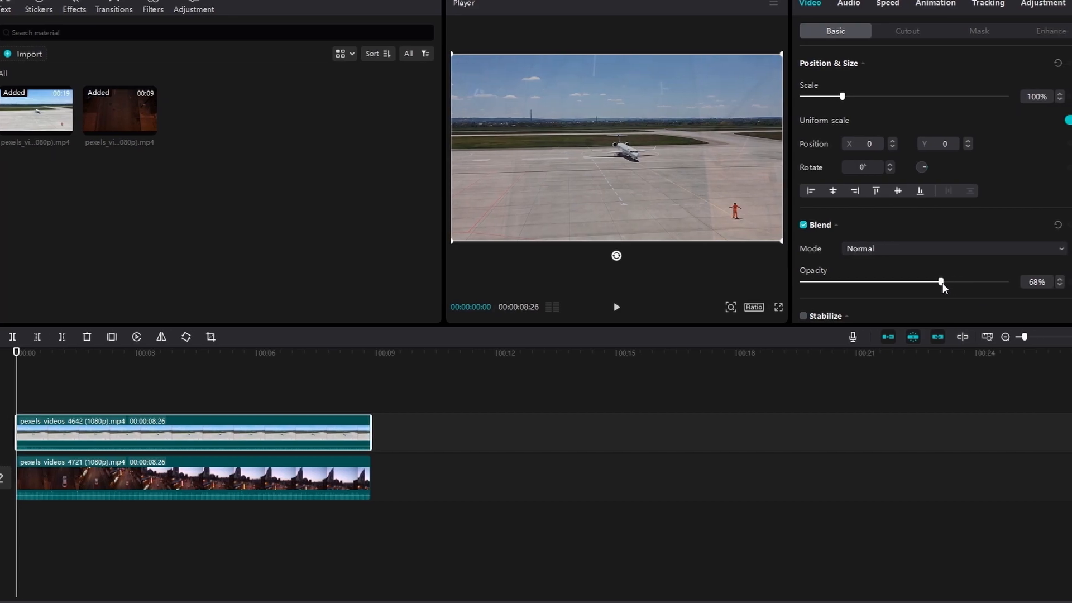
left_click_drag(607, 161, 666, 166)
Step: Shift the street clip left to X -849 and restore the airplane clip's opacity to 100%
left_click(290, 492)
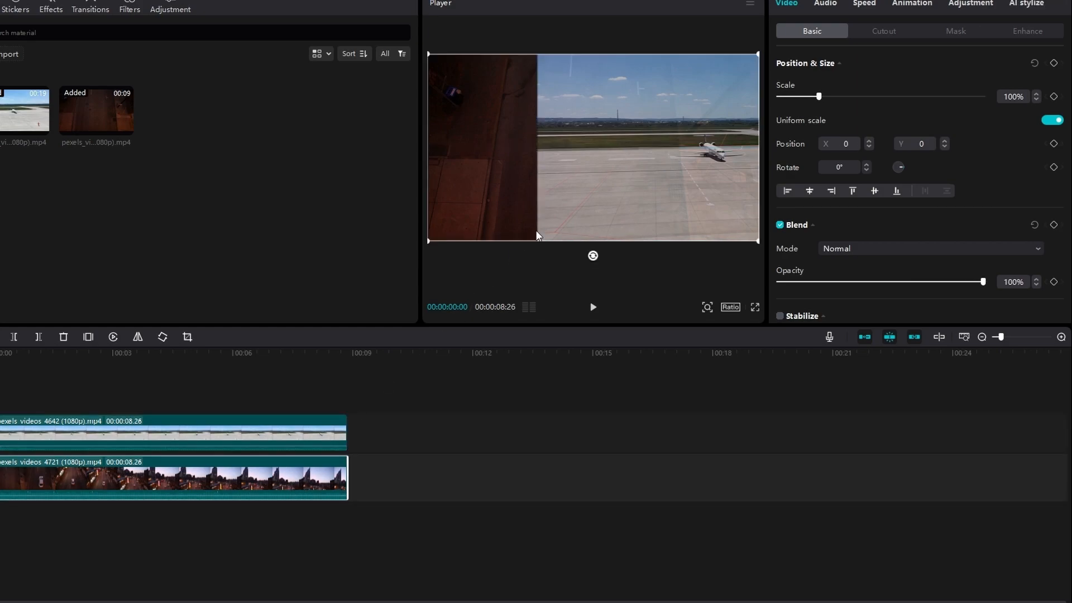
left_click_drag(581, 157, 509, 160)
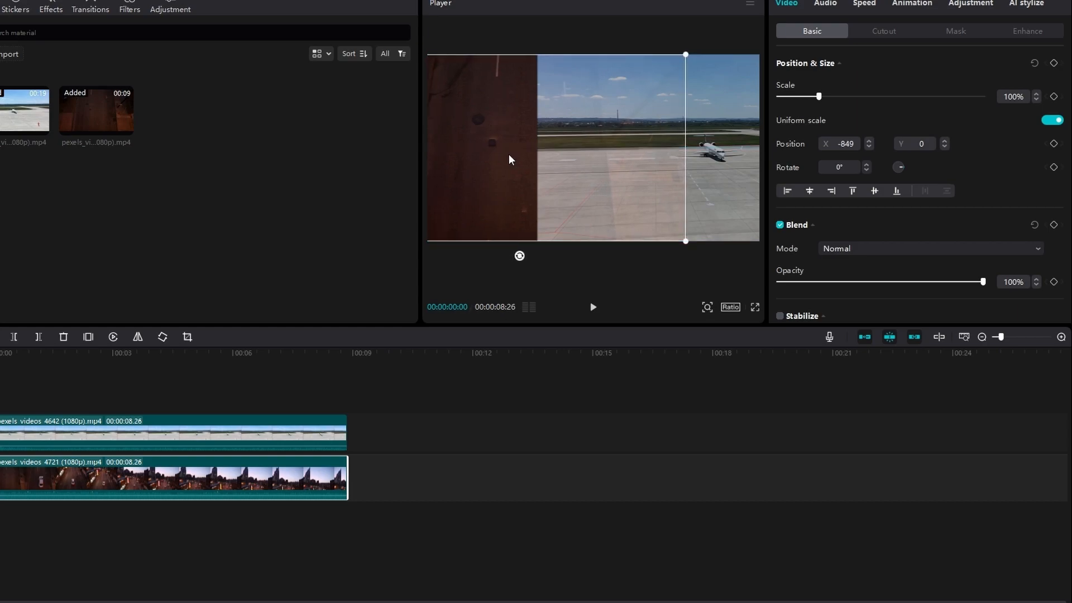
left_click(270, 445)
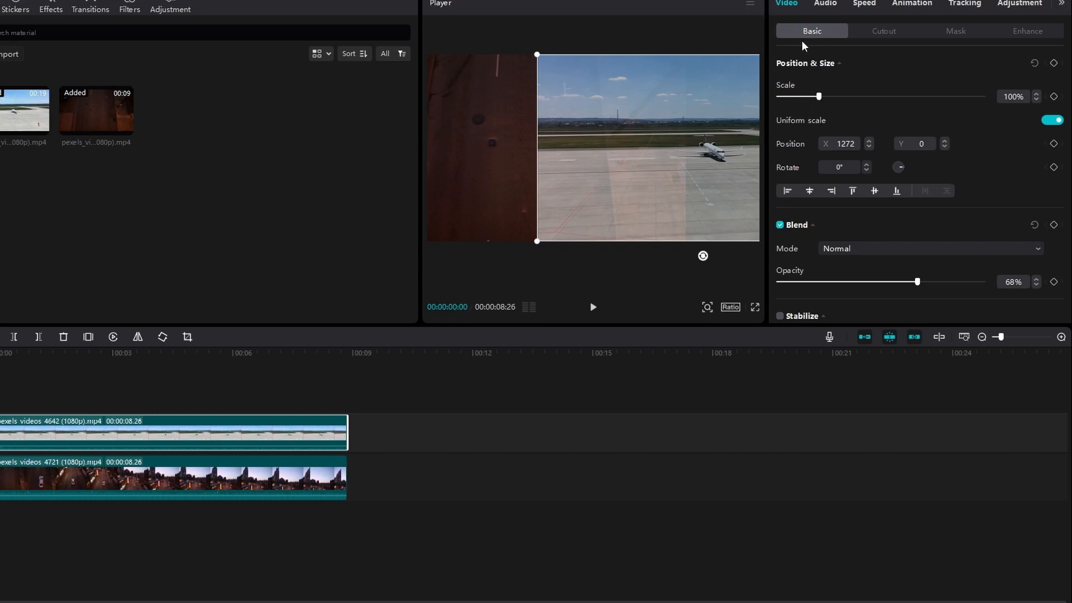
left_click_drag(919, 282, 1000, 281)
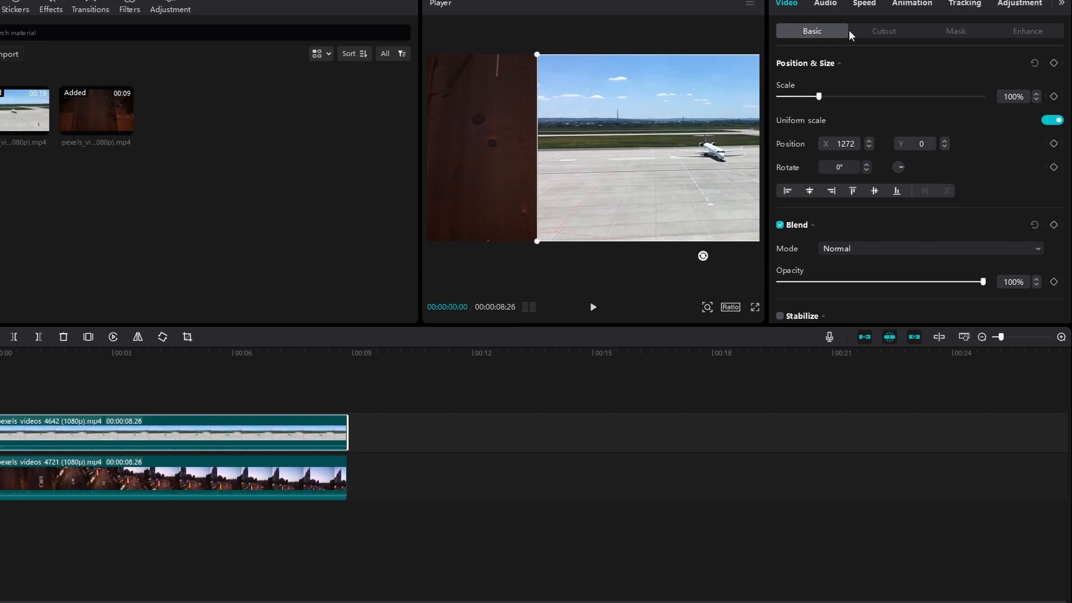
Step: Apply a Horizontal mask to the airplane clip, rotated 90° and positioned at X -636, Y -57 as a vertical split
left_click(955, 32)
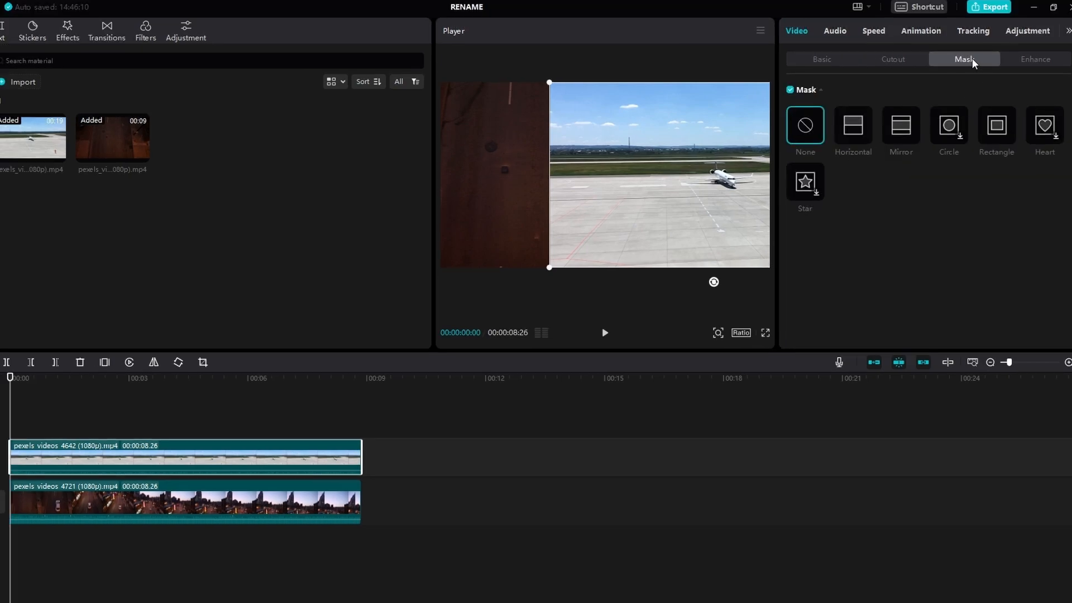
left_click(852, 138)
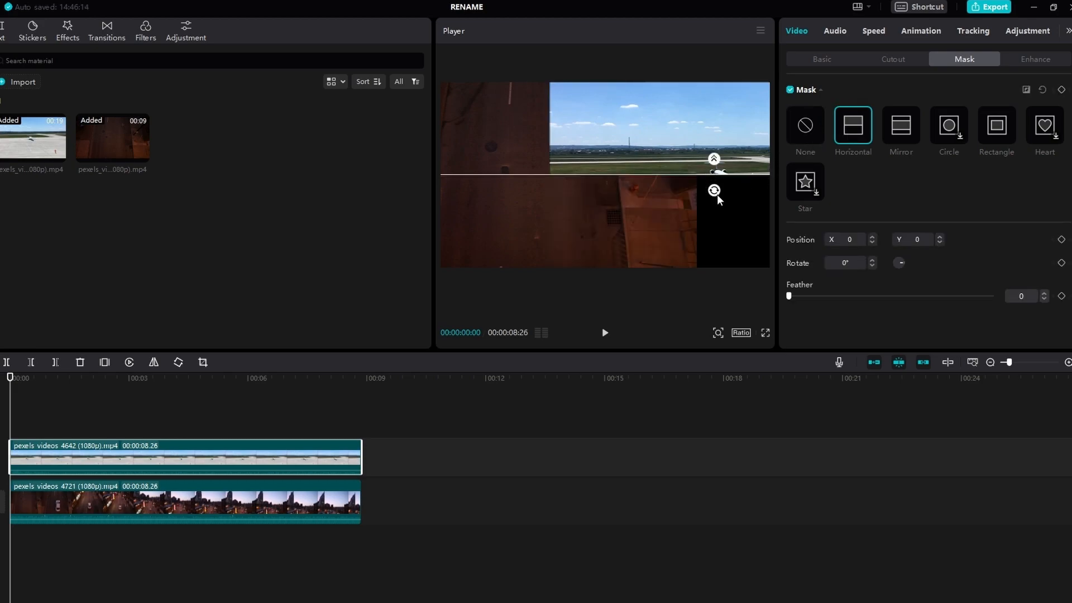
left_click_drag(714, 191, 606, 213)
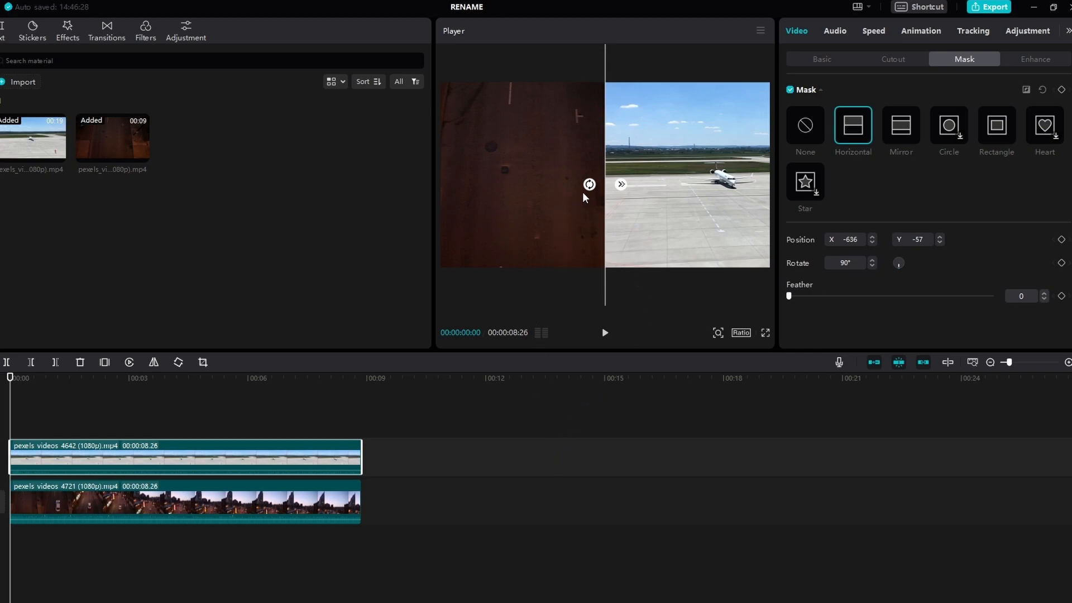
Step: Deselect the clips and play the split-screen composition from 00:00:01:24
left_click(477, 543)
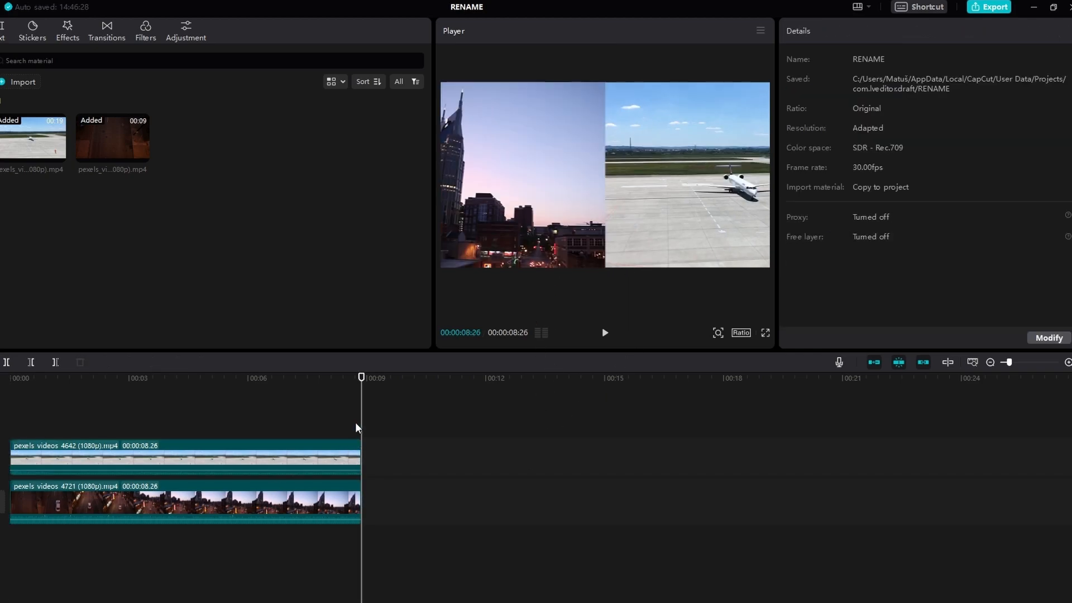
left_click(81, 384)
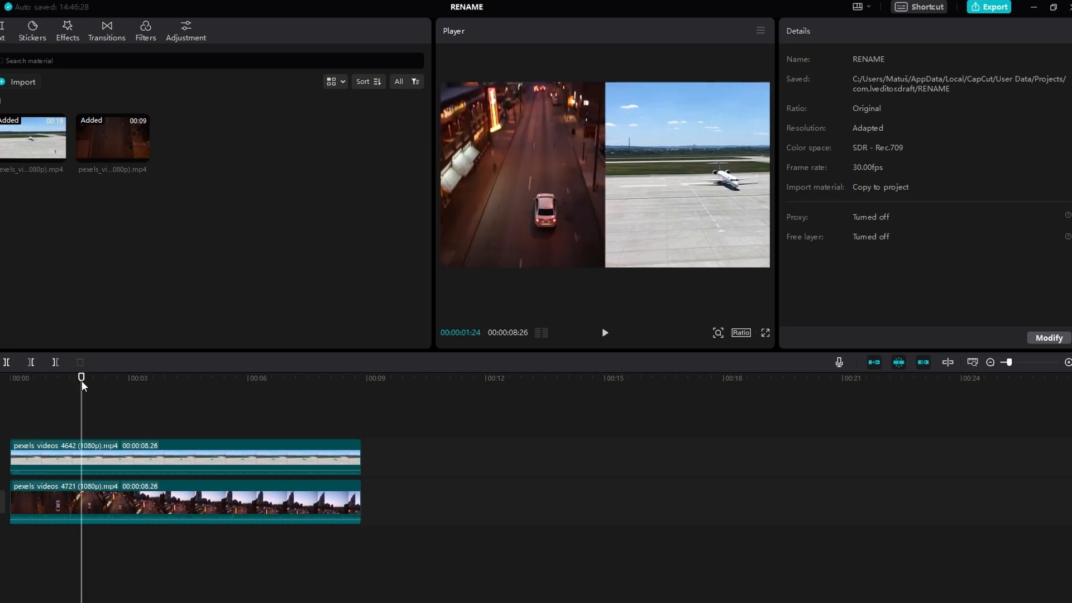
key("space")
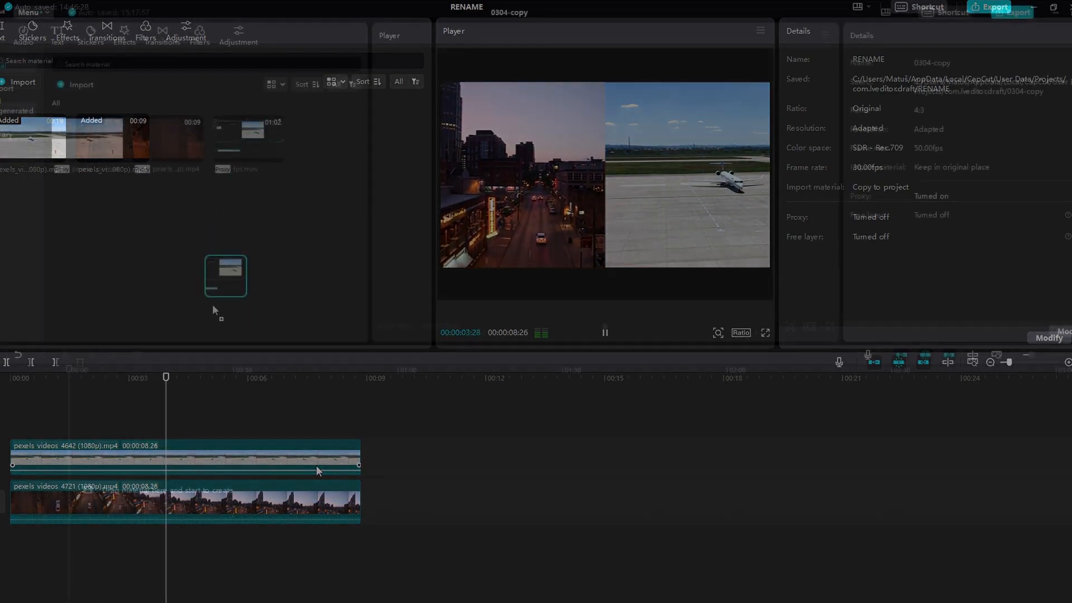
Step: Add fps.mov to the timeline and adjust its scale so it fills the 16:9 frame
left_click_drag(216, 311, 78, 494)
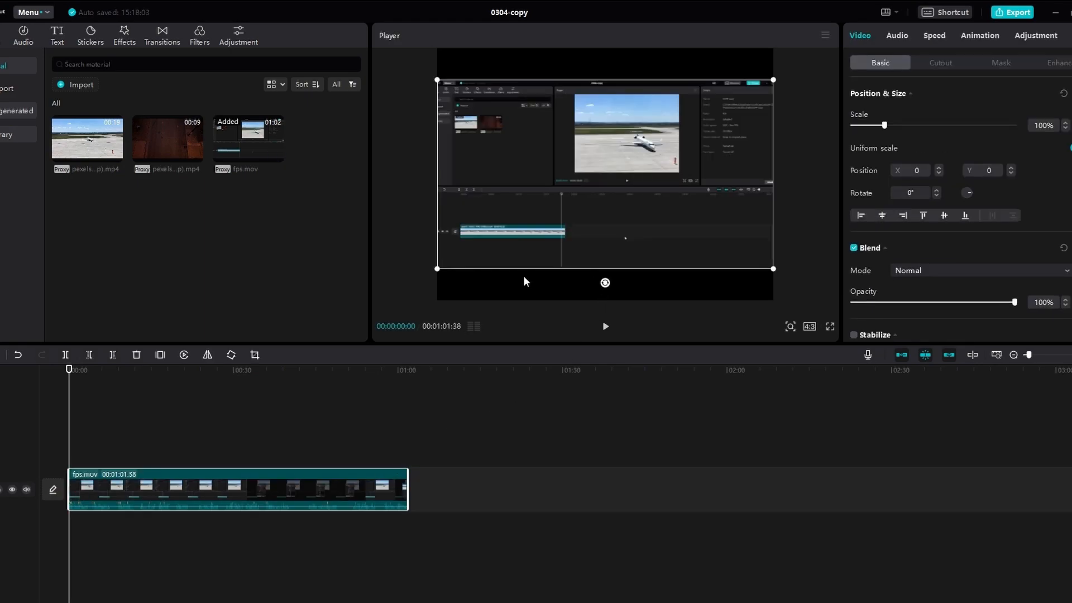
left_click_drag(438, 269, 373, 336)
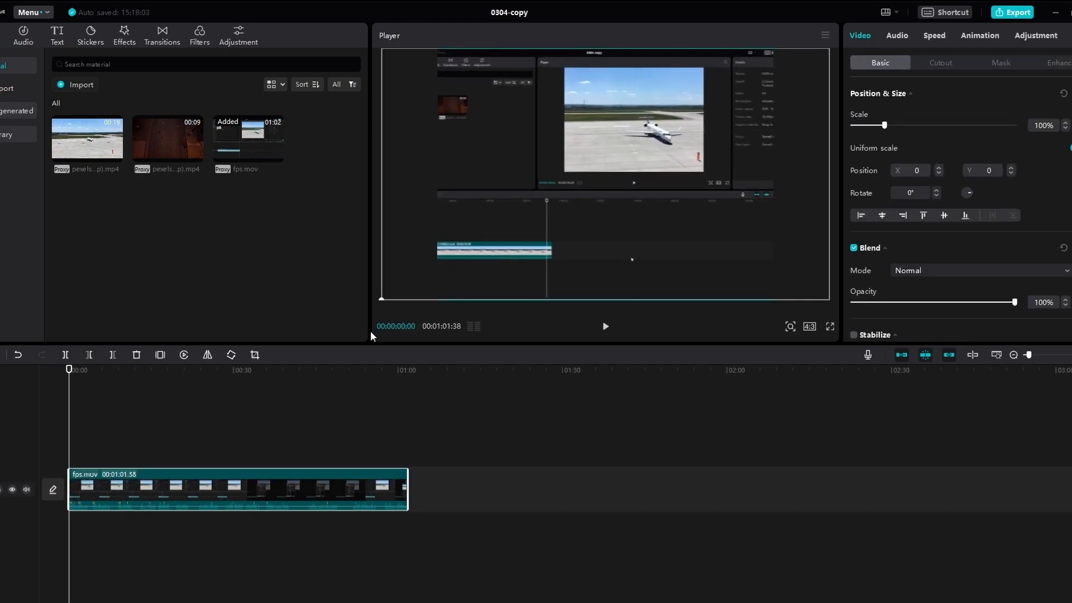
left_click(58, 45)
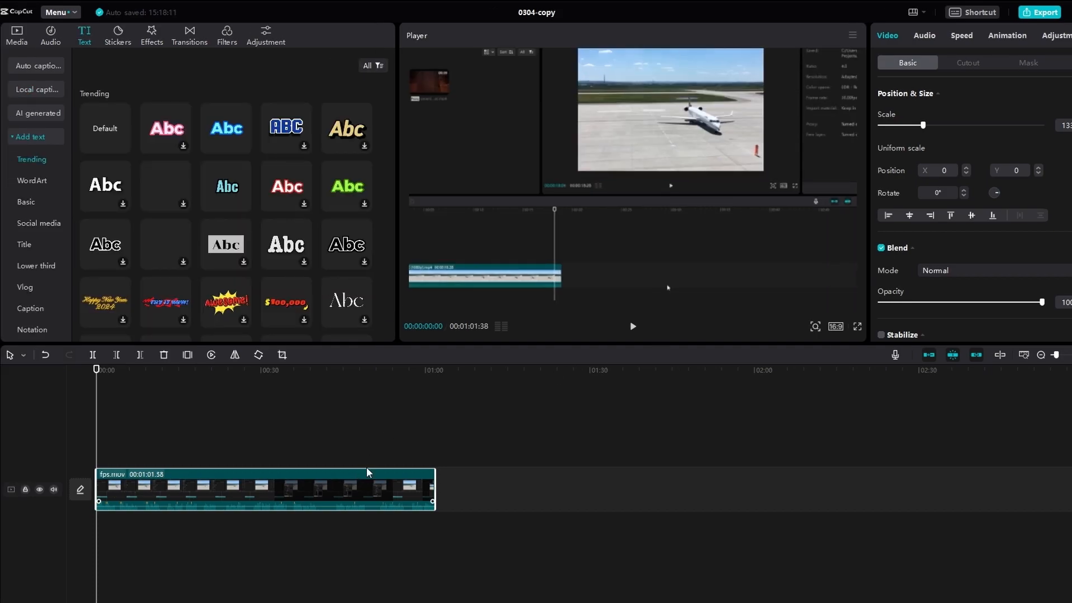
left_click_drag(895, 126, 883, 132)
left_click_drag(913, 129, 913, 129)
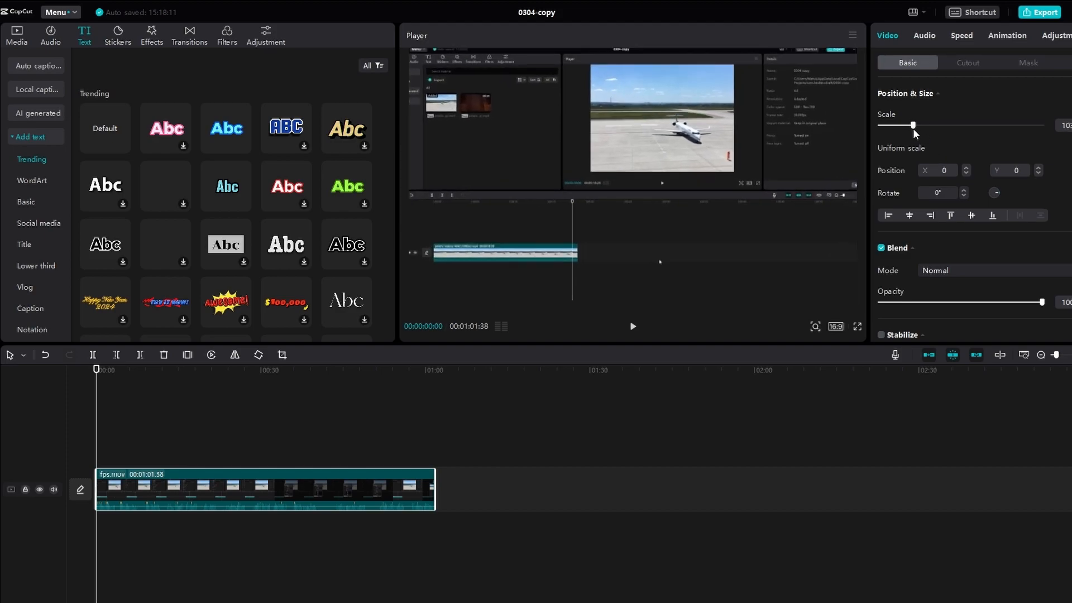
Step: Generate auto captions for the clip with English as the spoken language
left_click(37, 65)
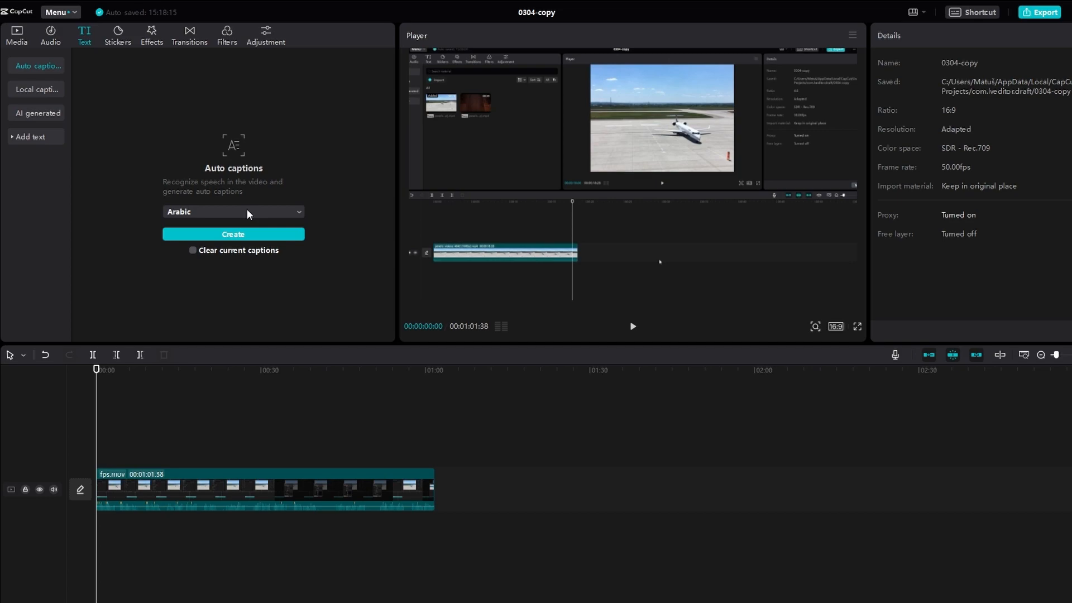
left_click(248, 212)
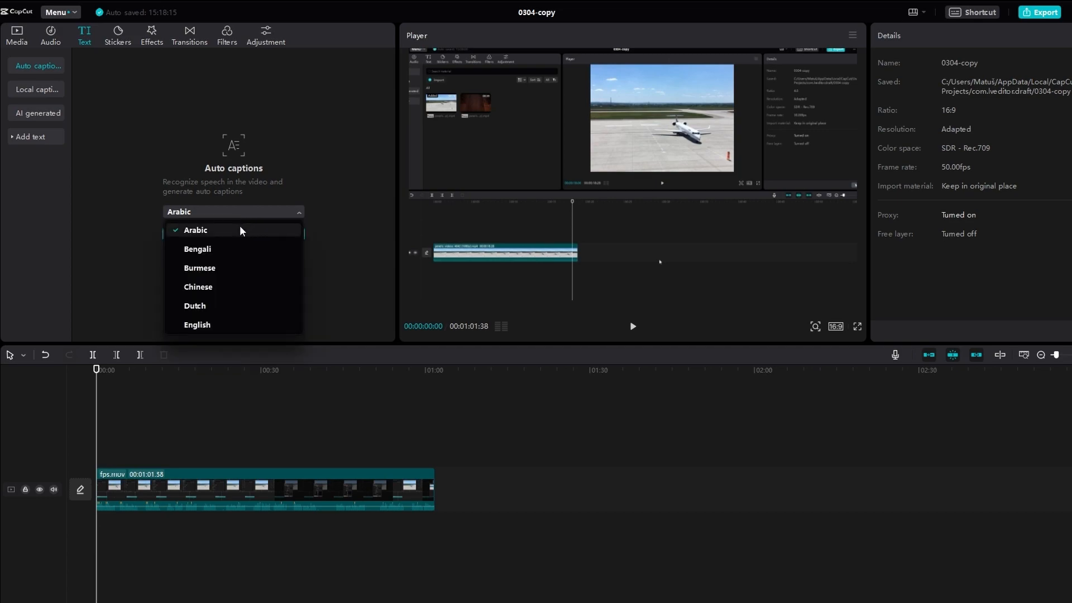
left_click(198, 326)
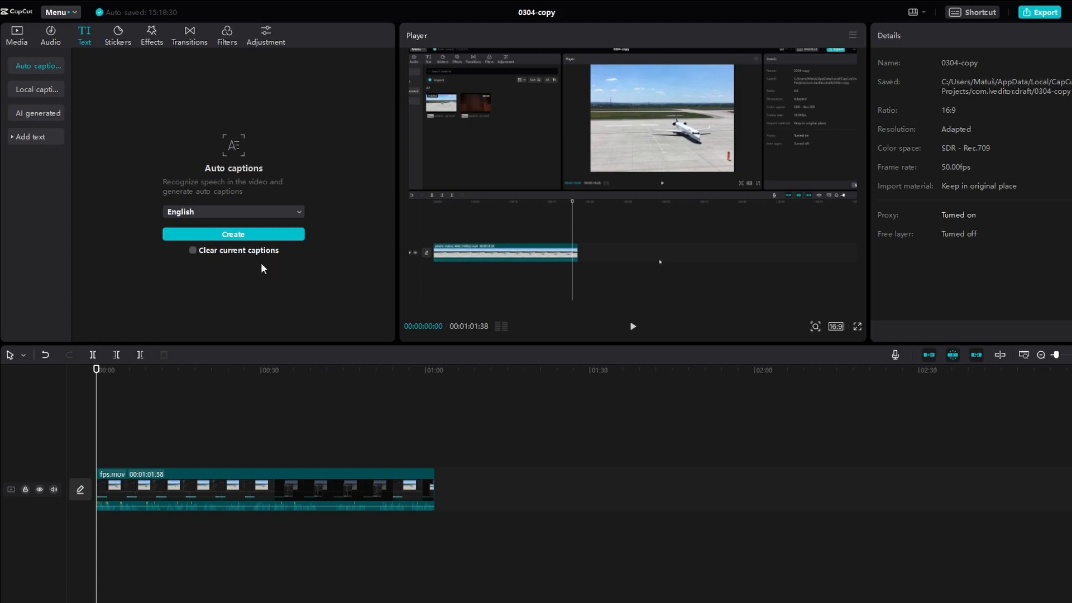
left_click(220, 234)
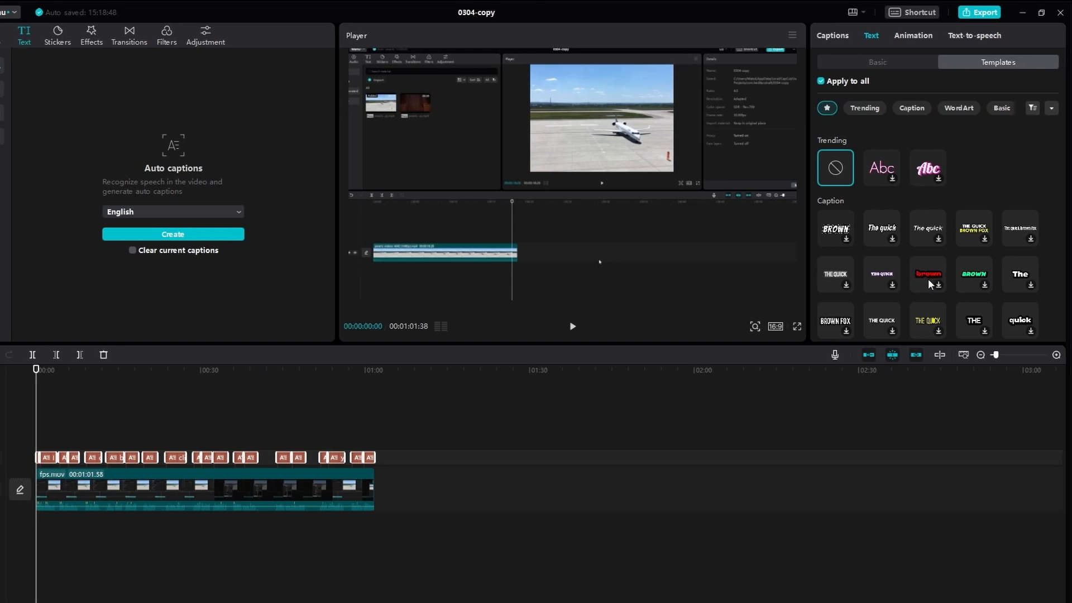
Step: Apply the bold white word-by-word caption template to all captions and play back a short stretch
left_click(1017, 280)
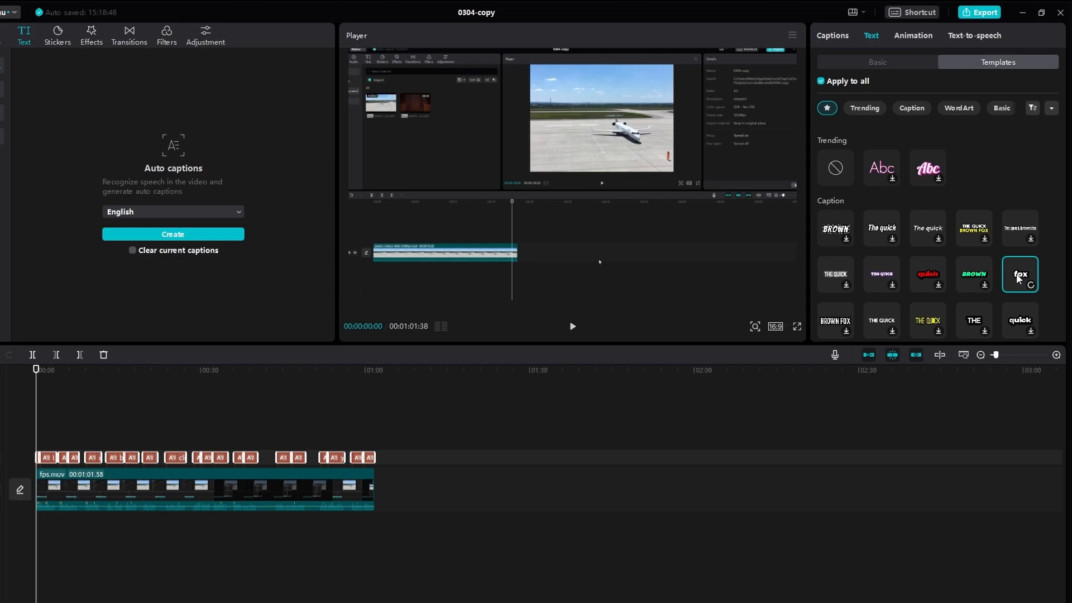
key("space")
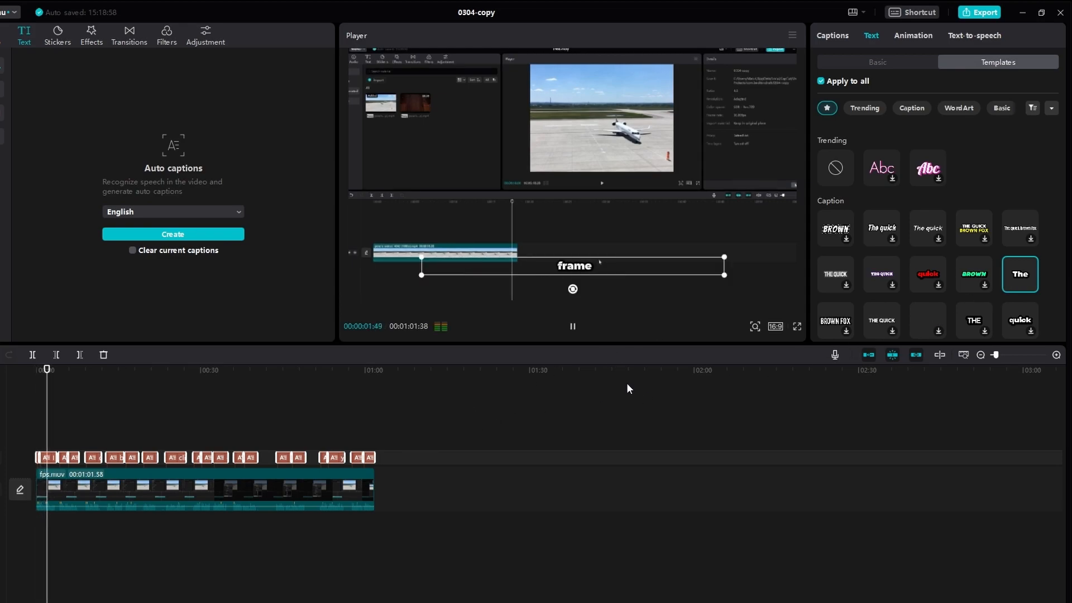
key("space")
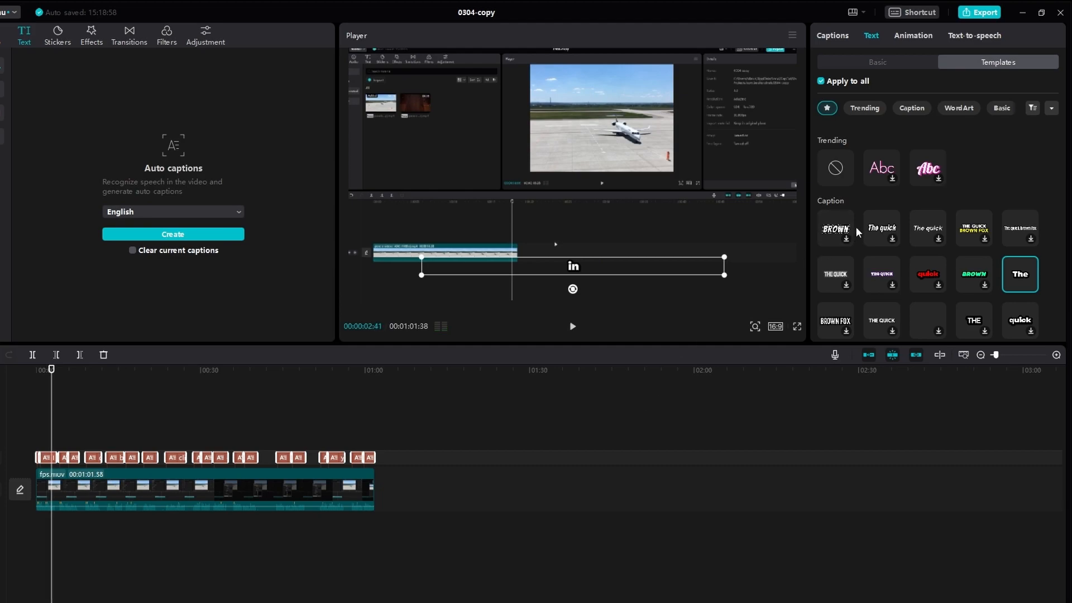
Step: Apply the green outlined WordArt template to all captions and preview the result
left_click(874, 110)
left_click(914, 108)
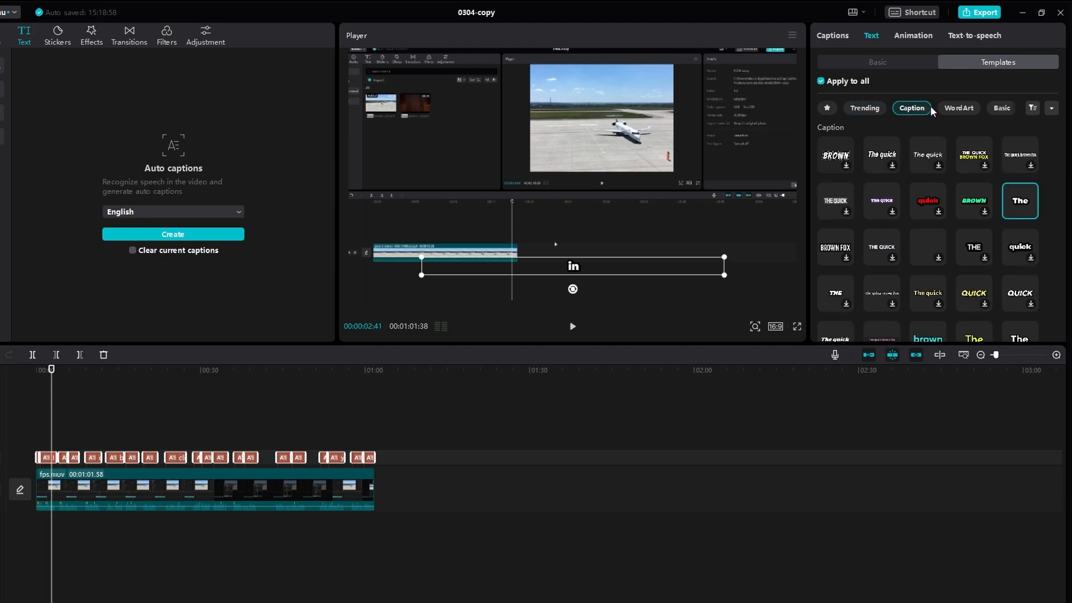
left_click(956, 111)
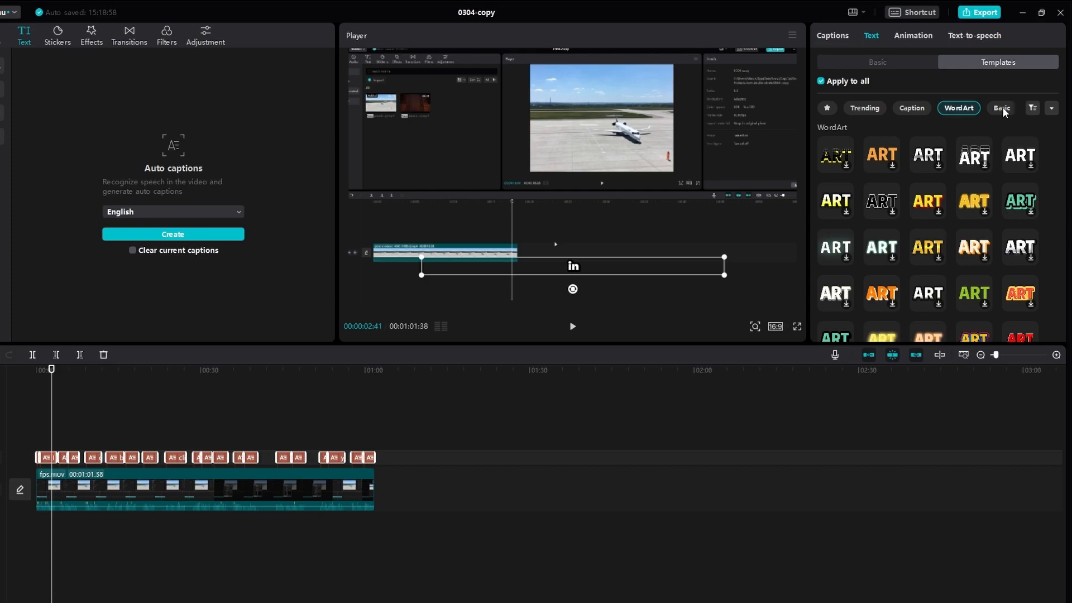
left_click(1017, 205)
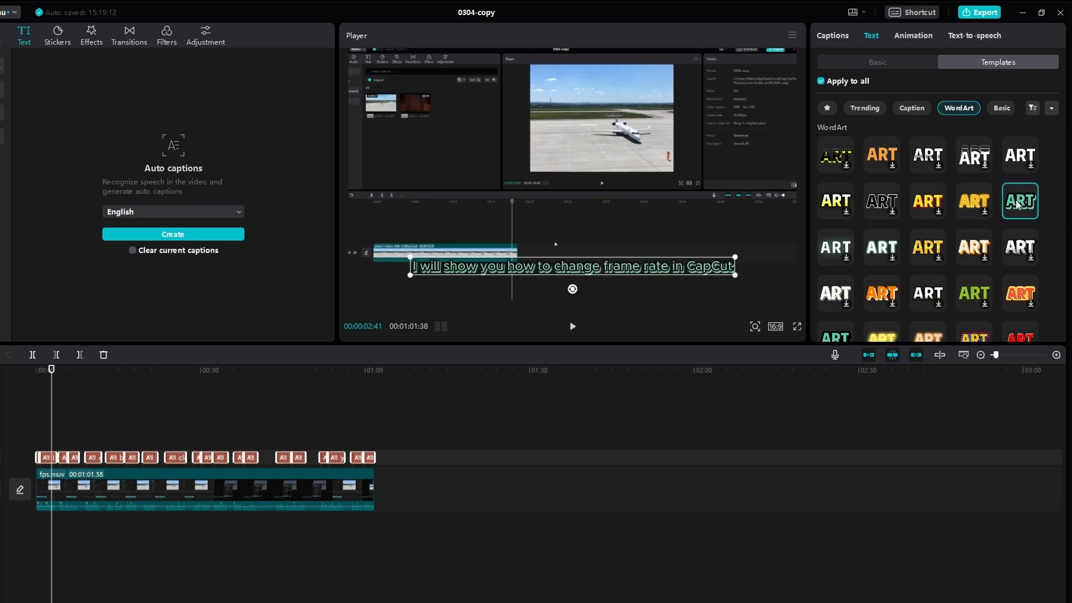
key("space")
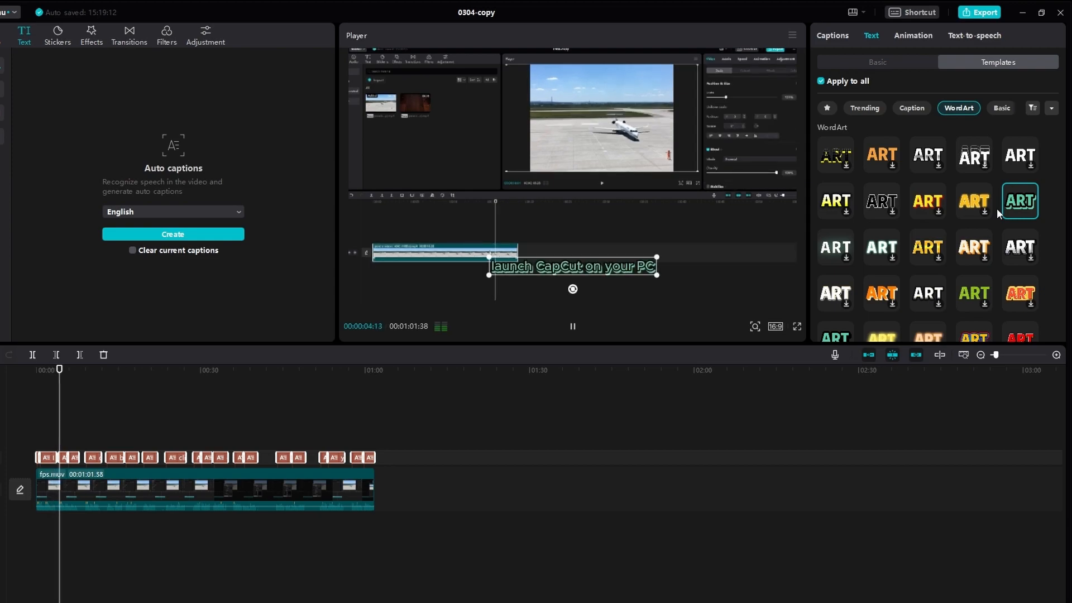
Step: Browse the trending and caption text templates and open the basic text settings
left_click(864, 107)
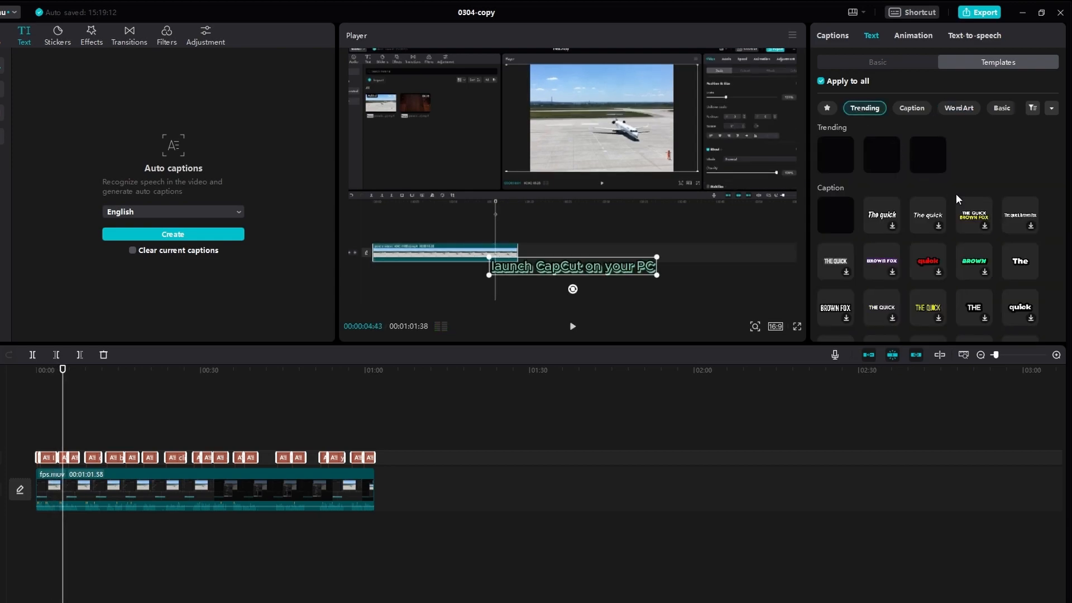
scroll(956, 199, "down", 5)
scroll(956, 199, "down", 3)
left_click(862, 61)
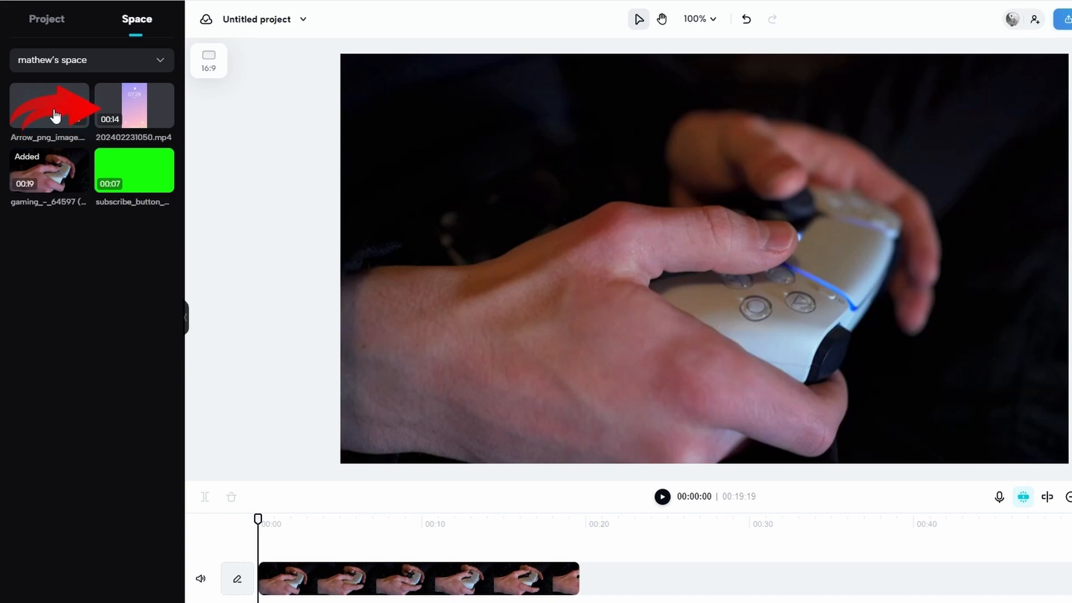
Step: In the CapCut web editor, overlay the red arrow image on the whole gaming clip and set its opacity to 52%
left_click(55, 116)
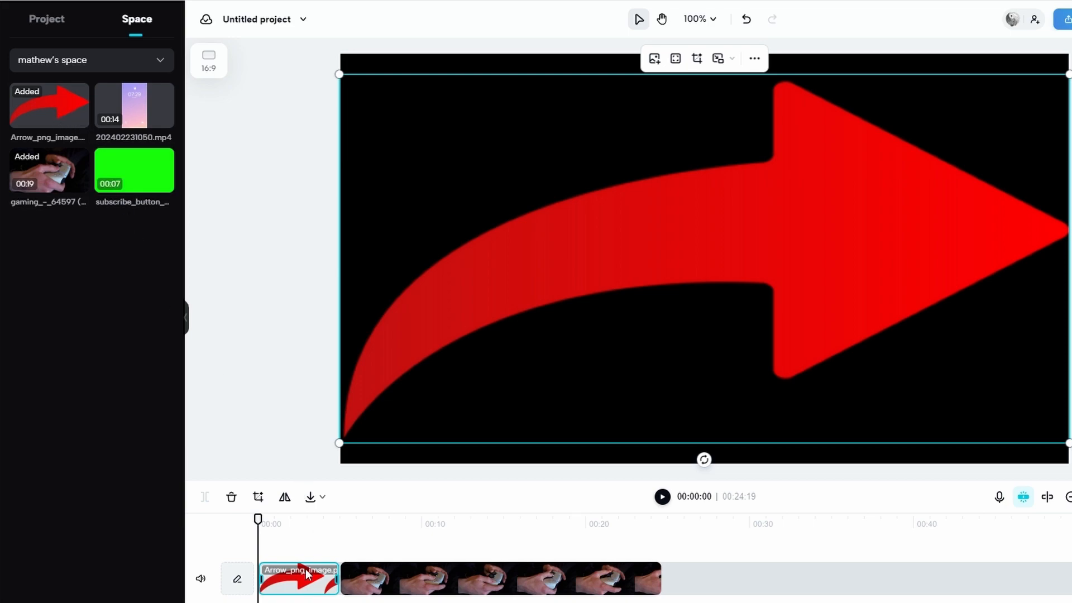
left_click_drag(302, 578, 578, 584)
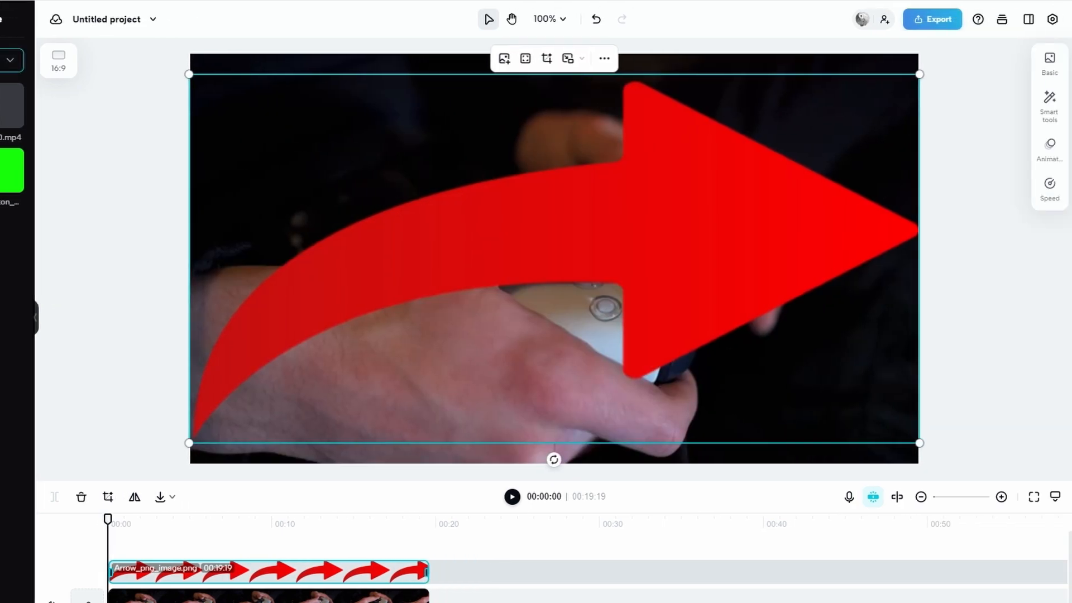
left_click(1049, 64)
left_click_drag(928, 292, 904, 300)
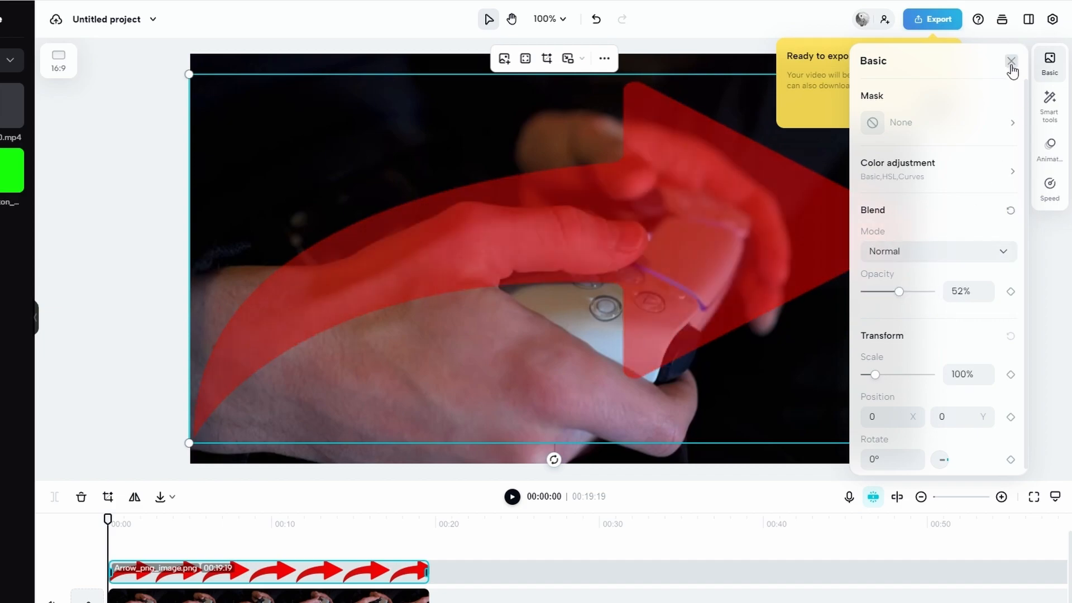
left_click(1011, 61)
Step: Shrink the arrow and tilt it to point down at the hands from the picture's upper-left area
left_click_drag(799, 230, 685, 226)
left_click_drag(823, 440, 415, 236)
left_click_drag(334, 151, 428, 129)
left_click_drag(354, 231, 311, 222)
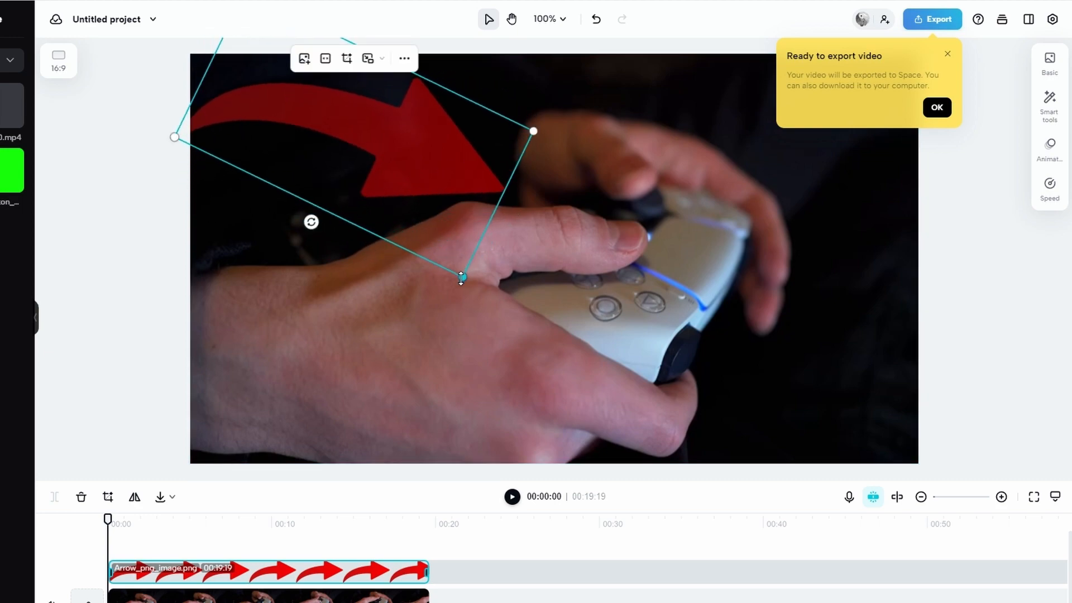
left_click_drag(461, 277, 411, 220)
left_click_drag(372, 125, 404, 140)
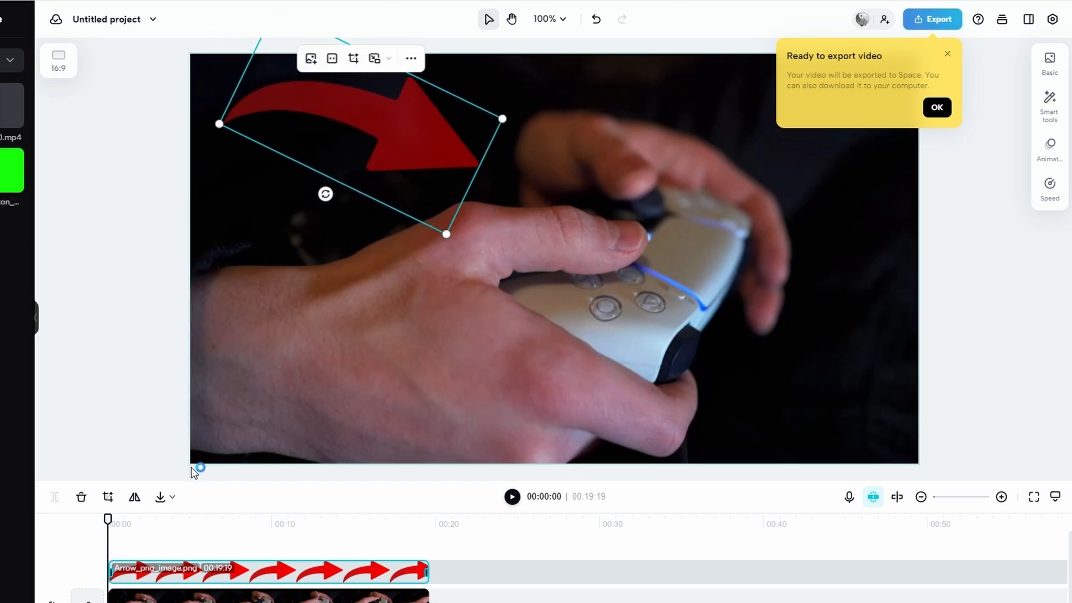
key("space")
key("space")
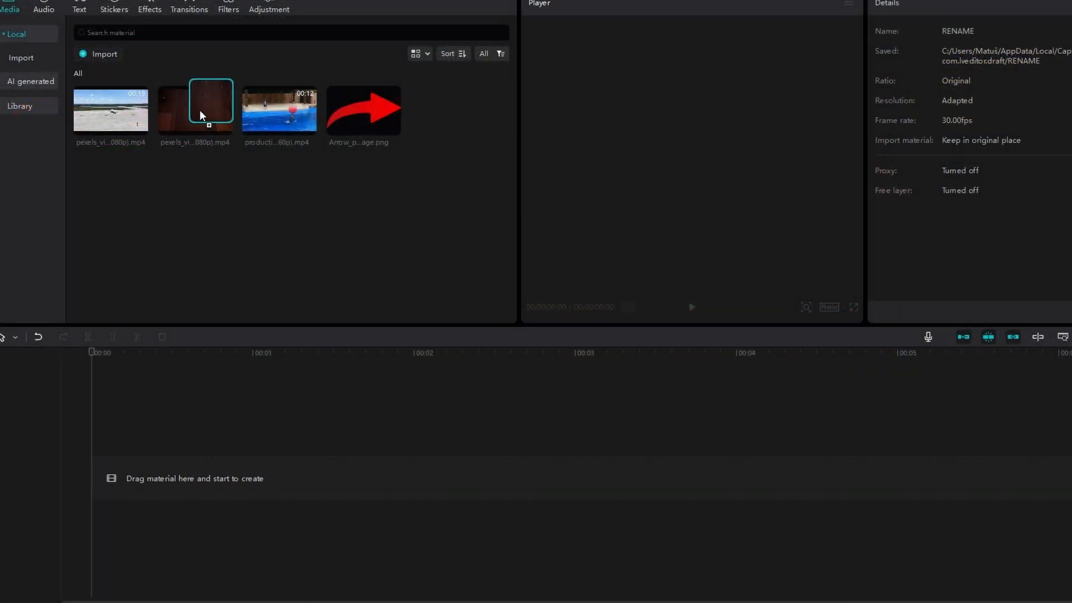
Step: In the desktop editor, add the pexels videos 4721 clip to the empty timeline and split it at 00:00:03:05 and 00:00:06:18
left_click(224, 127)
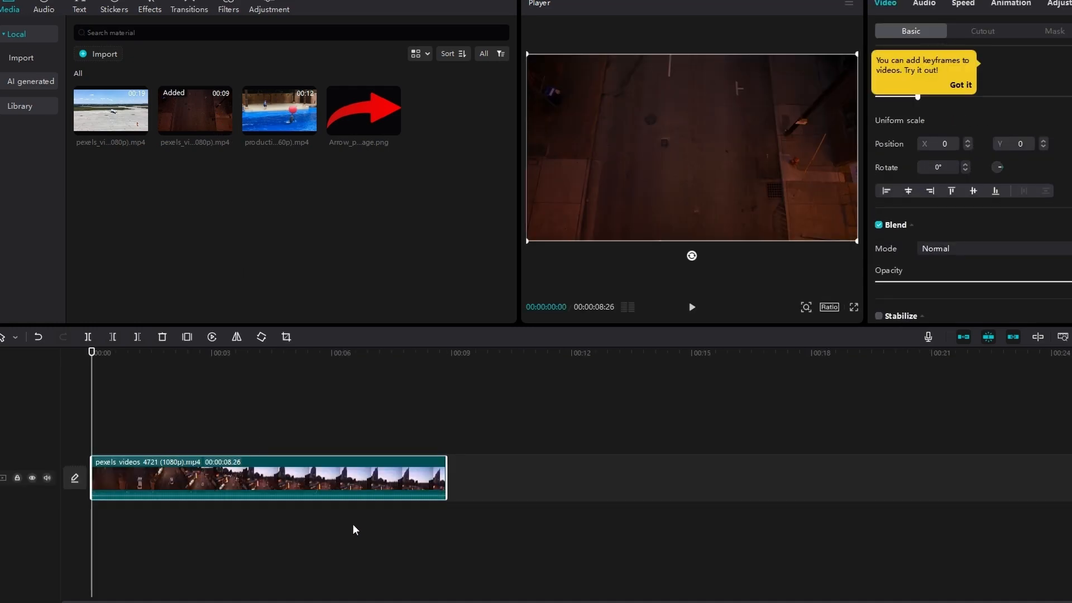
left_click_drag(94, 361, 342, 402)
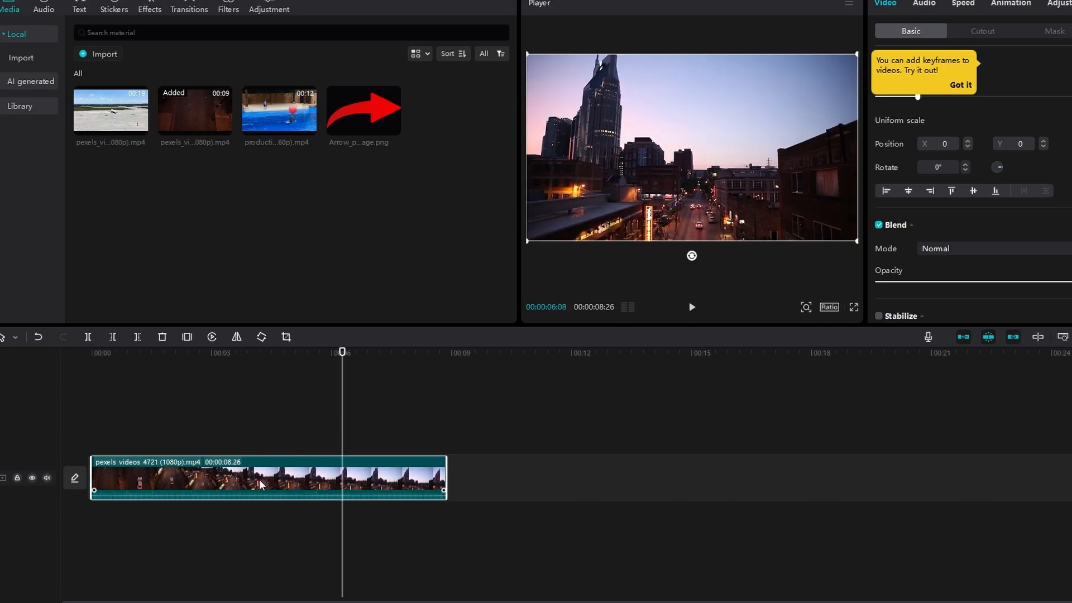
left_click_drag(342, 353, 219, 353)
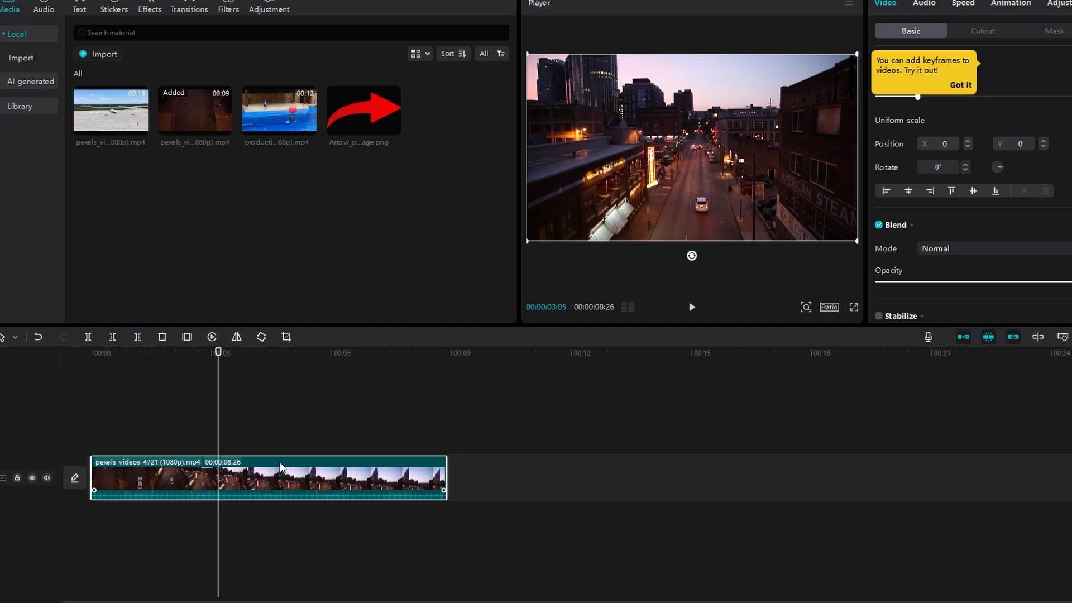
key("ctrl+b")
left_click_drag(213, 363, 355, 355)
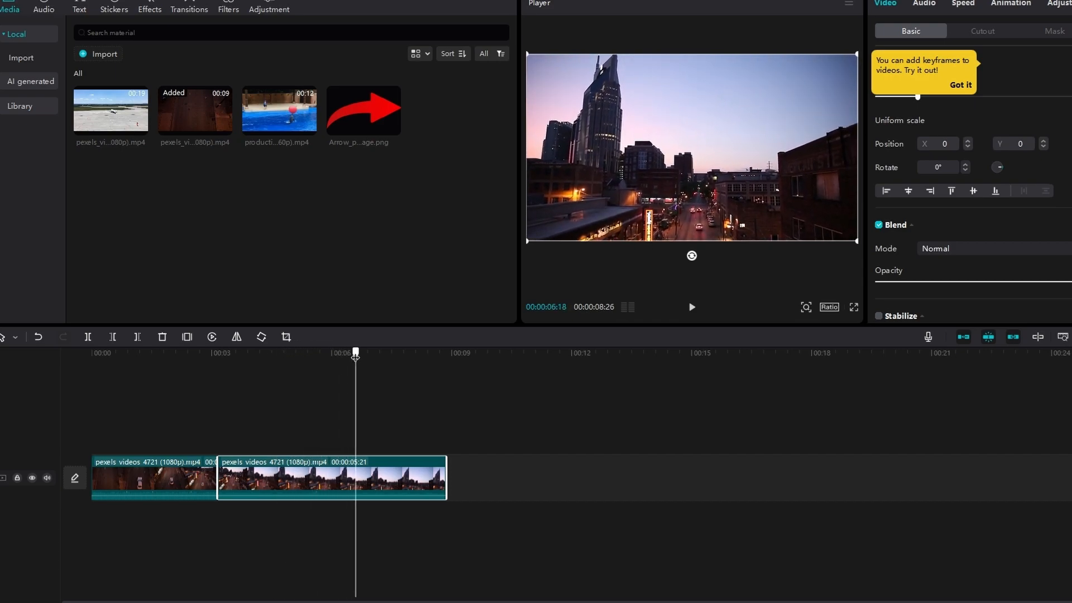
key("ctrl+b")
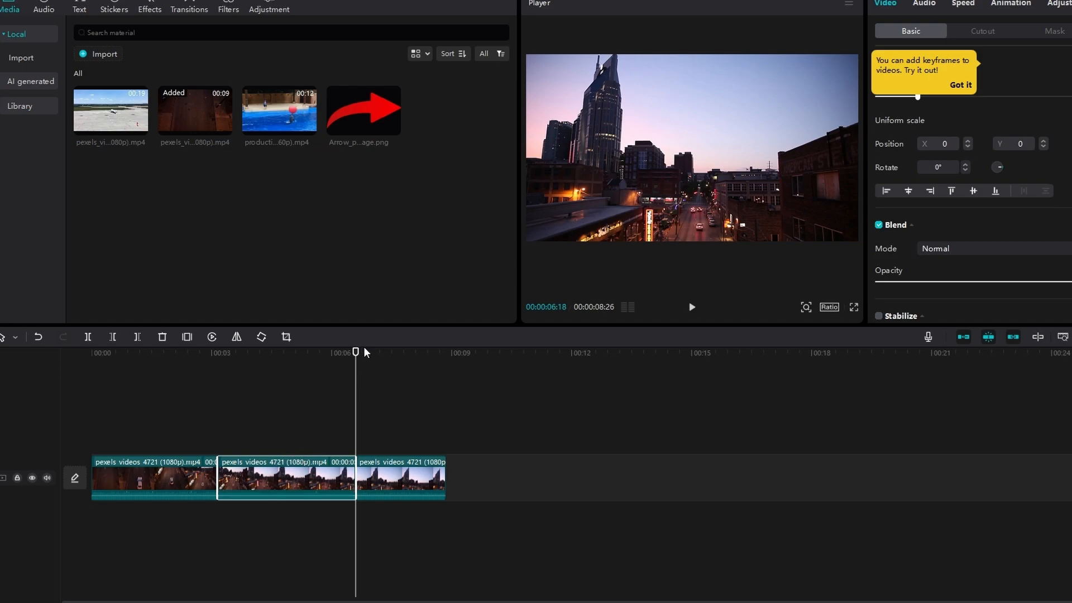
Step: Reverse the middle segment of the split clip and play it back from 00:00:02:06
left_click_drag(357, 357, 371, 360)
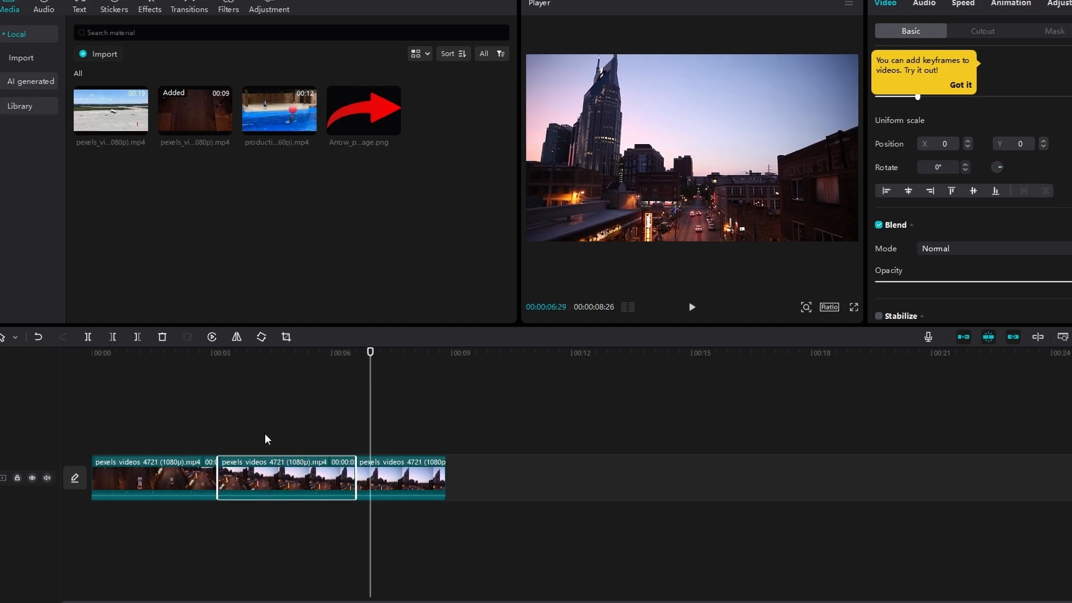
left_click(213, 335)
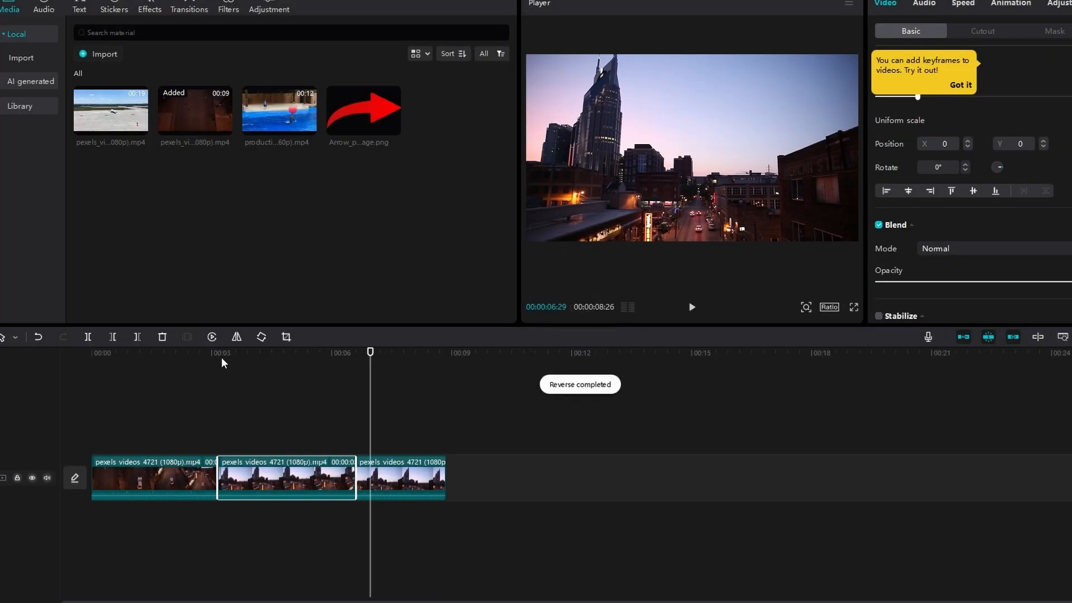
left_click_drag(372, 351, 179, 378)
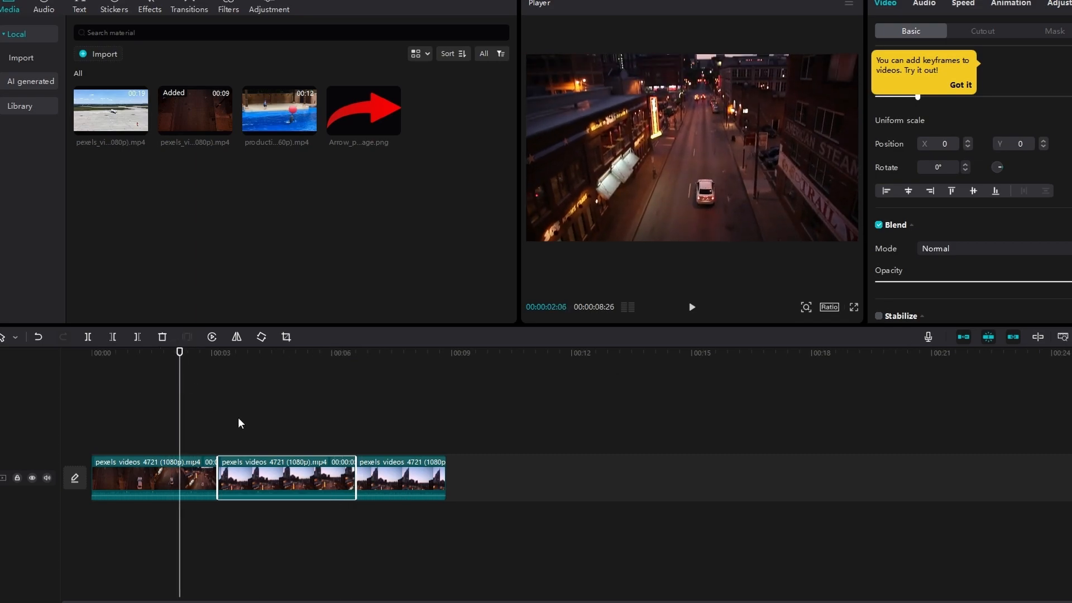
key("space")
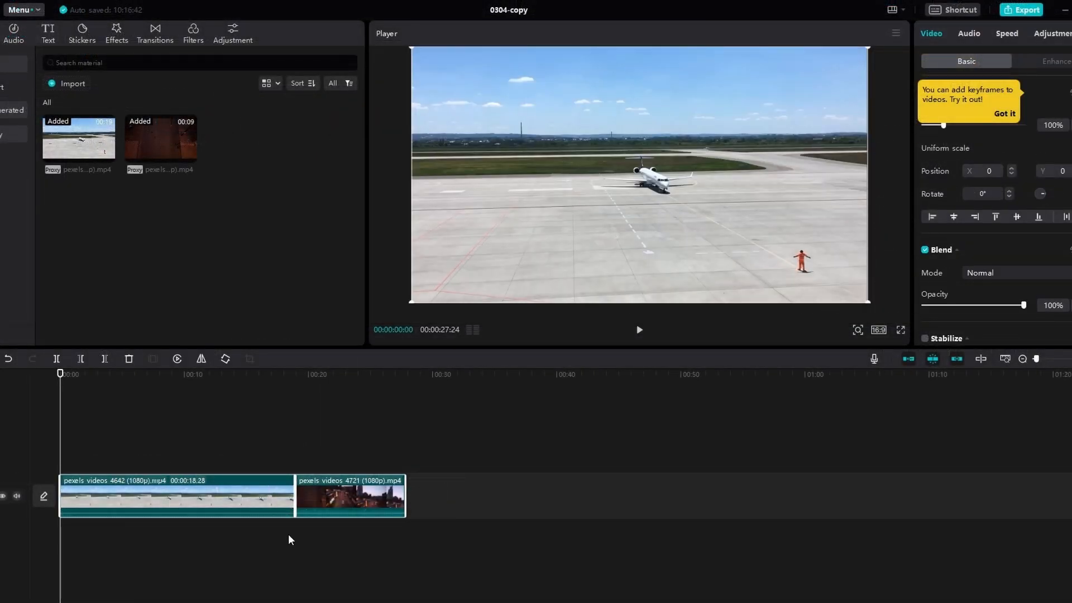
Step: Stack the 4721 clip above the 4642 clip at the timeline start and trim the 4642 clip to 00:00:08:26
left_click(306, 565)
left_click_drag(338, 500, 75, 461)
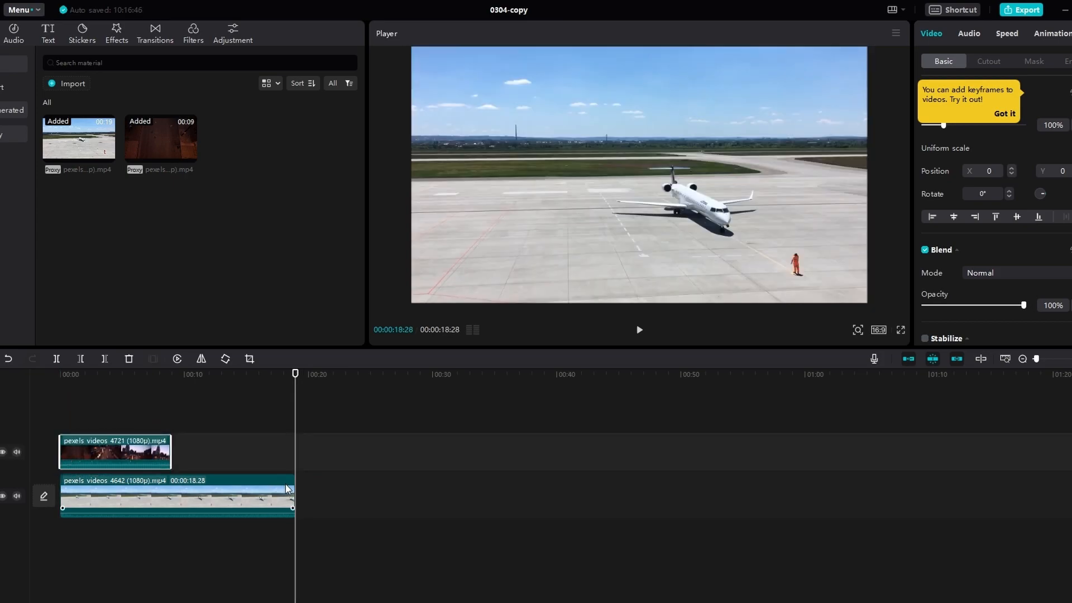
left_click_drag(296, 494, 218, 495)
left_click_drag(295, 486, 168, 486)
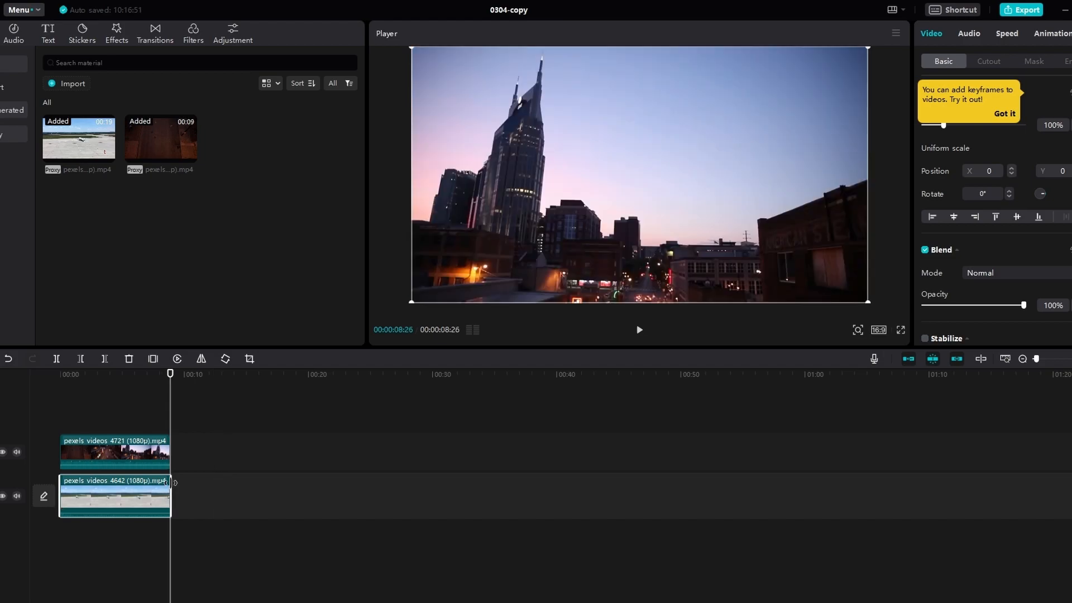
left_click_drag(1040, 361, 1045, 360)
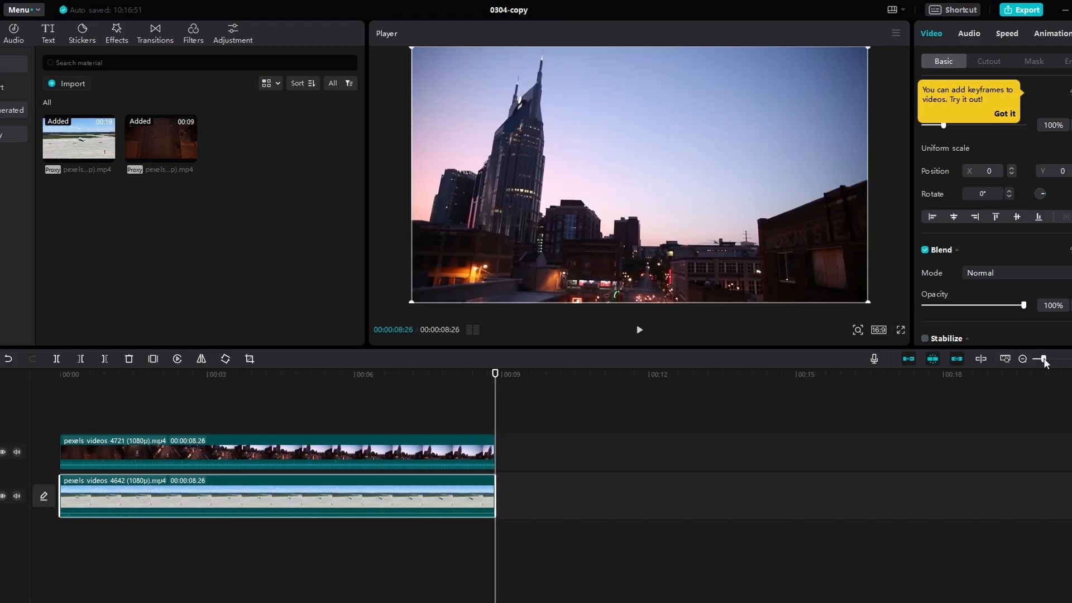
Step: Change the project's aspect ratio to 2:1 and switch it to 4:3
left_click(397, 445)
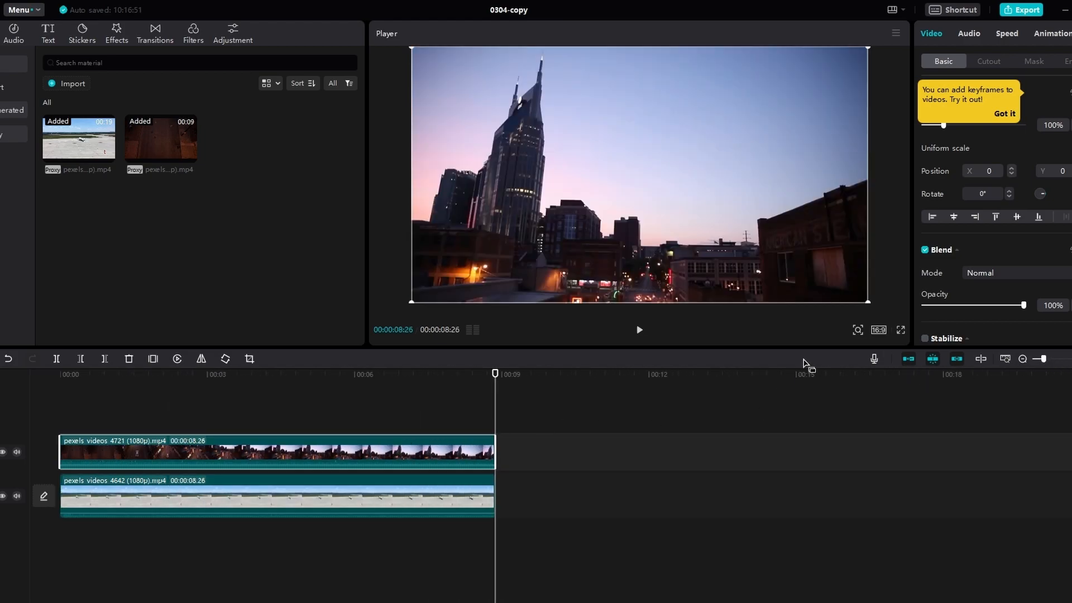
left_click(878, 330)
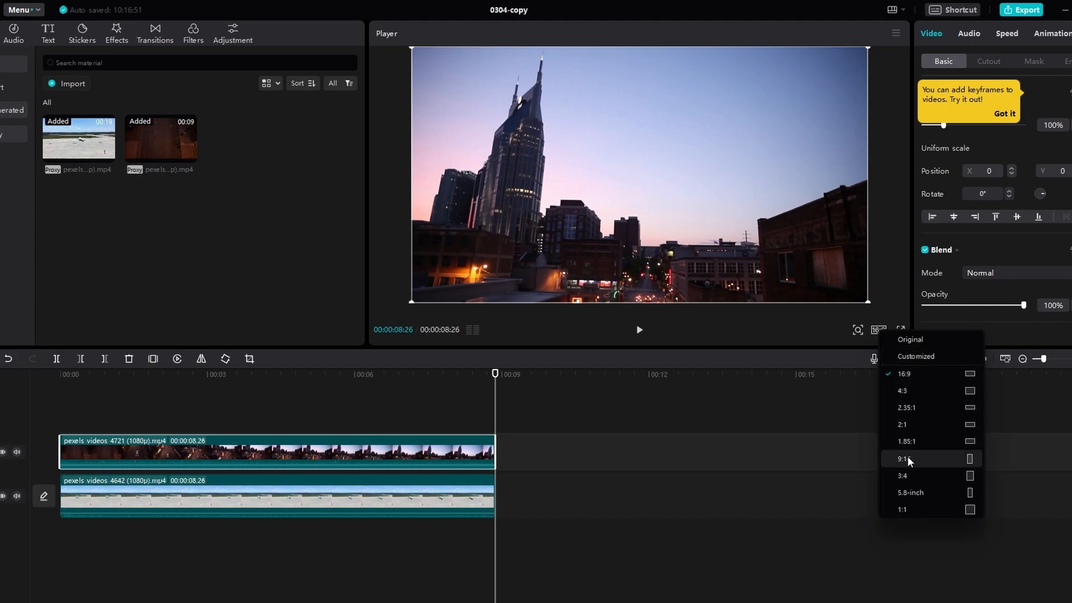
left_click(909, 426)
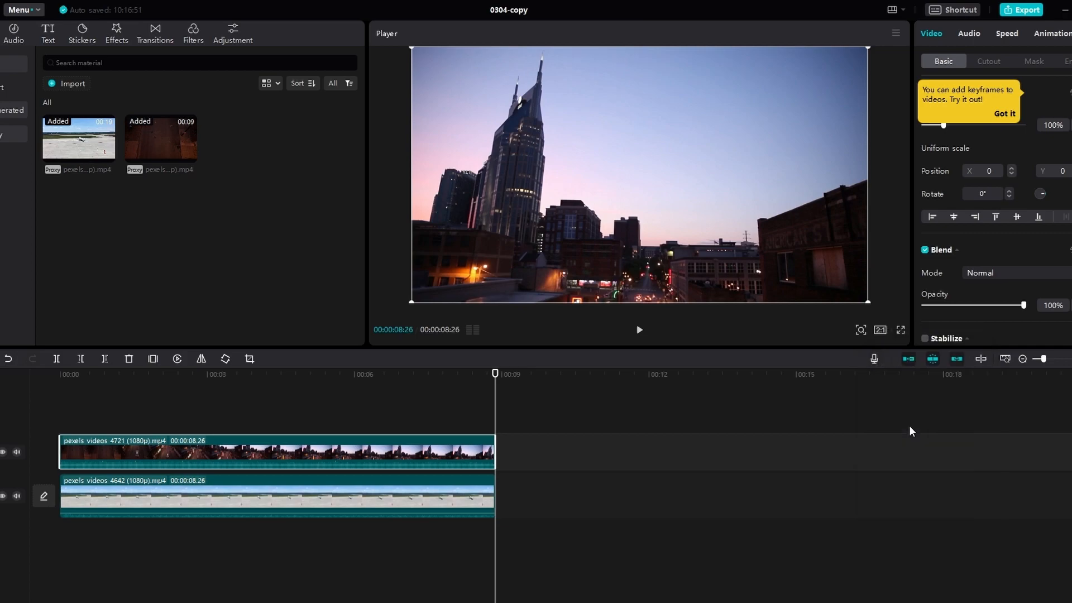
left_click(880, 330)
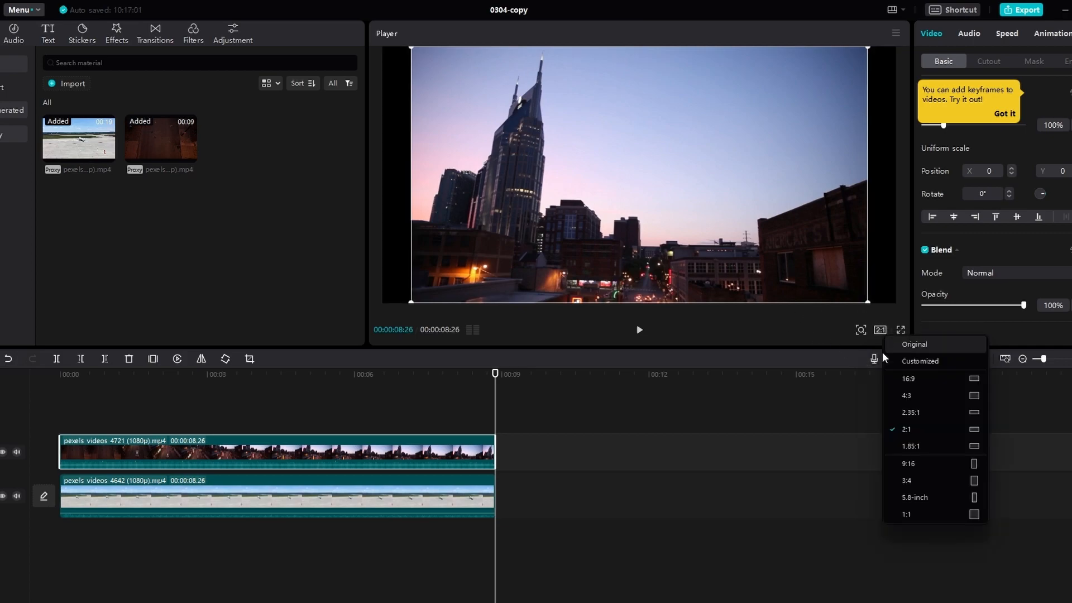
left_click(907, 395)
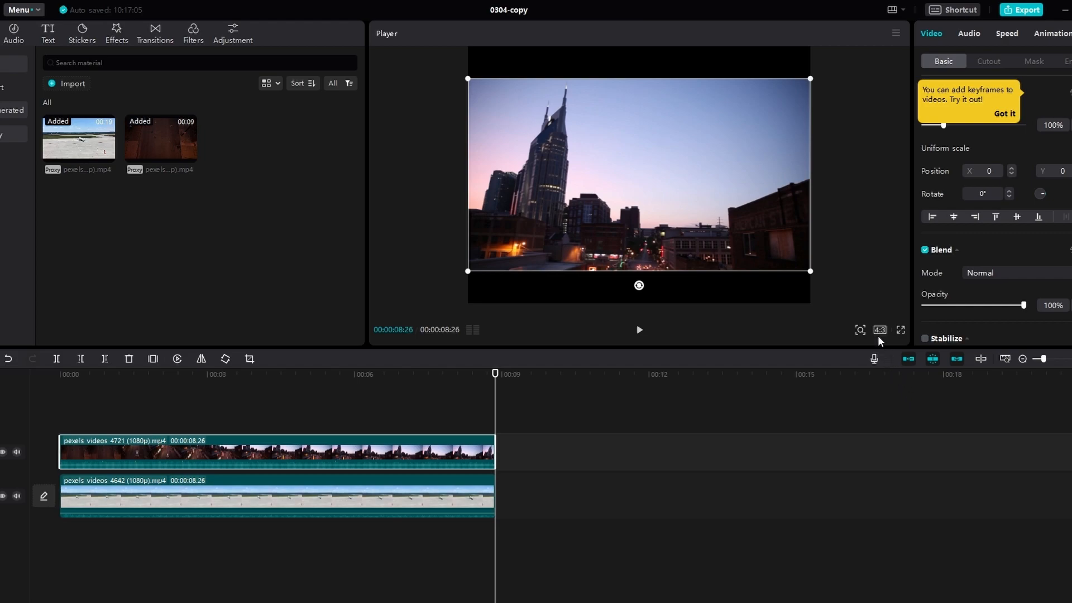
Step: Make the 4721 clip semi-transparent at 54% opacity and enlarge it to 130%
left_click(965, 306)
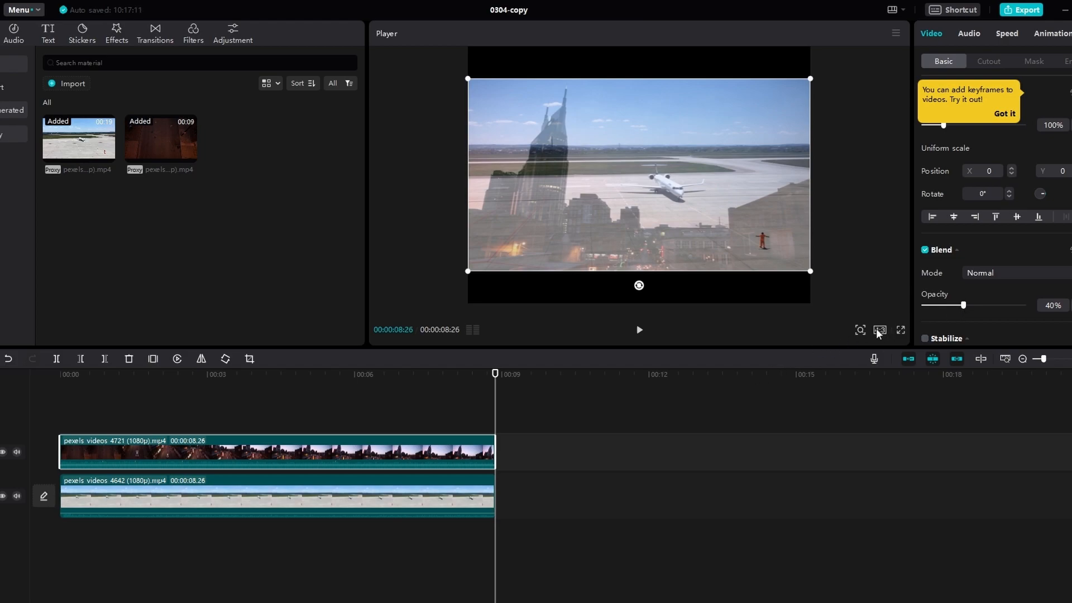
left_click_drag(810, 275, 807, 269)
key("ctrl+z")
left_click_drag(812, 271, 857, 355)
left_click_drag(963, 304, 977, 305)
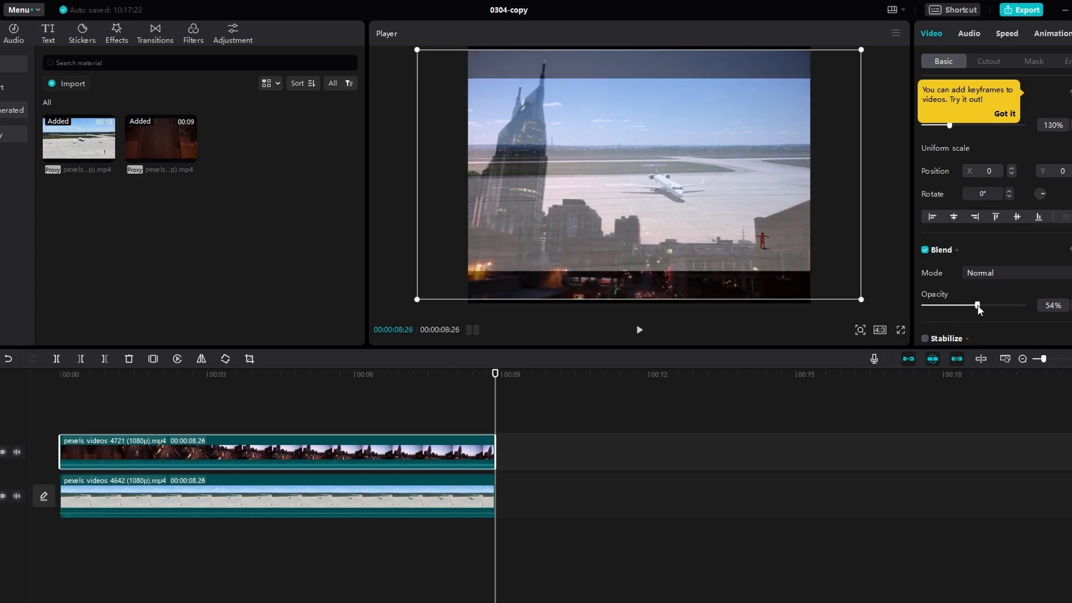
Step: Crop the 4721 clip to an upright middle strip and move it into the left half of the frame
left_click(249, 358)
left_click_drag(780, 443, 537, 473)
left_click_drag(460, 402, 567, 401)
left_click_drag(660, 444, 631, 444)
left_click_drag(569, 403, 578, 404)
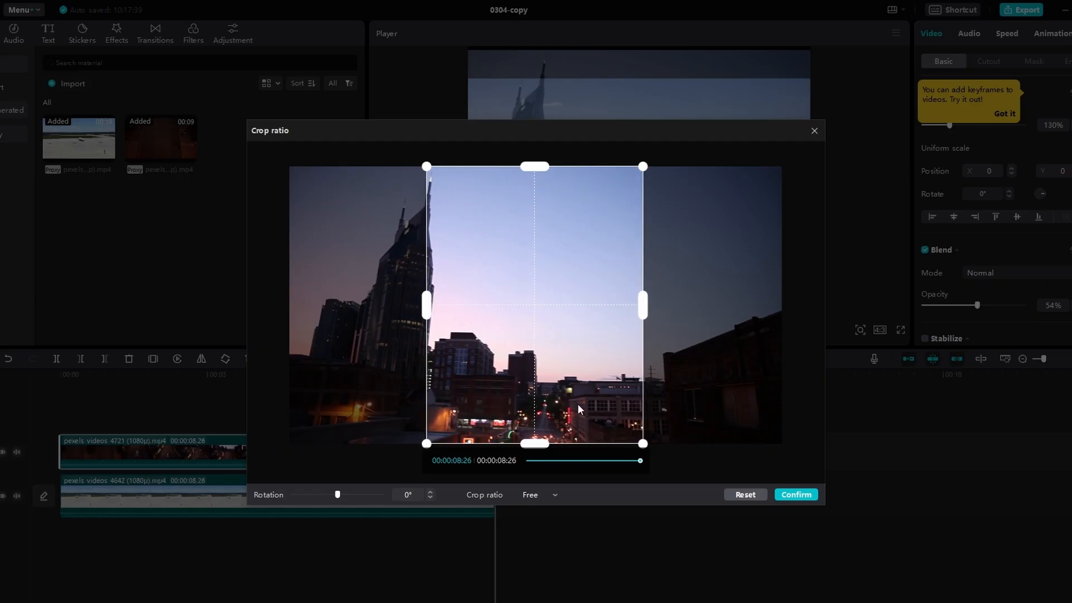
left_click(796, 495)
left_click_drag(643, 243, 600, 242)
Step: Enlarge the 4642 clip to 133%, crop it to the strip around the airplane and move it into the frame's right half
left_click(413, 488)
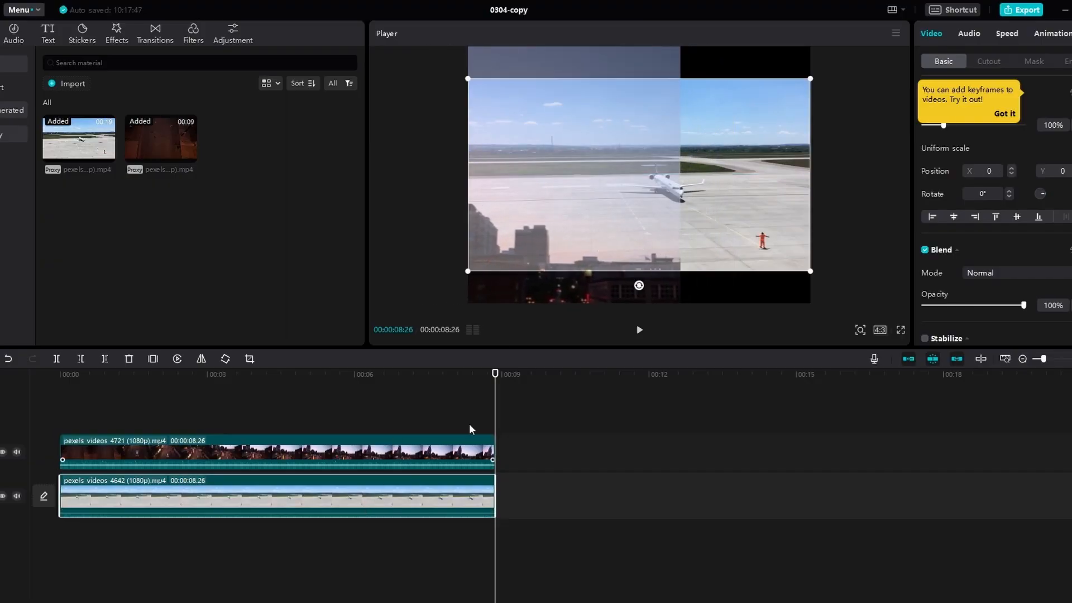
left_click_drag(810, 271, 868, 357)
left_click(249, 358)
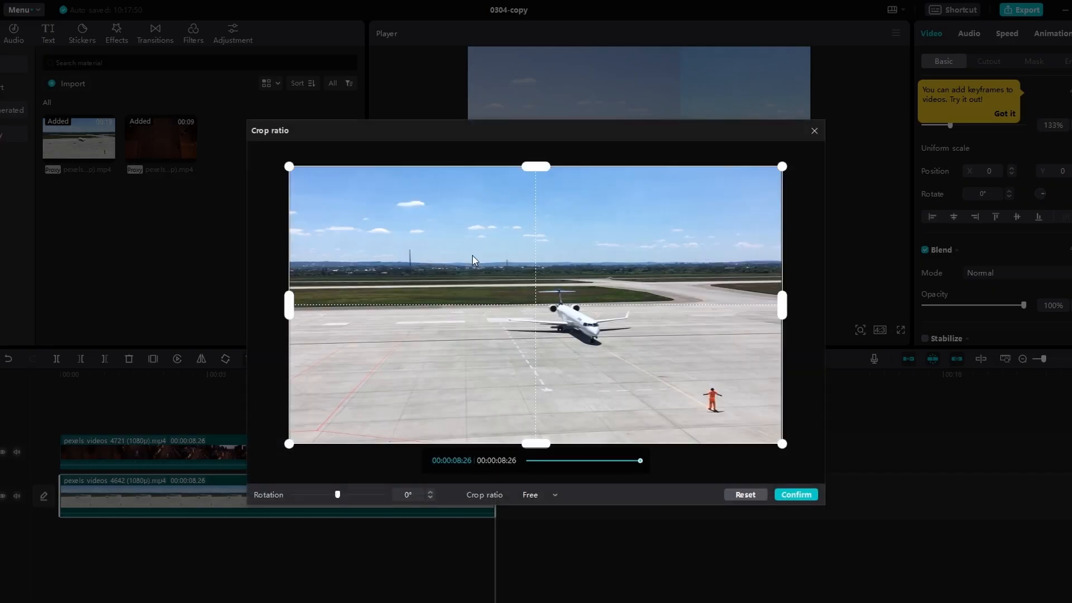
left_click_drag(290, 313, 640, 330)
left_click_drag(698, 330, 562, 328)
left_click_drag(648, 307, 670, 308)
left_click(796, 495)
left_click_drag(616, 198, 712, 200)
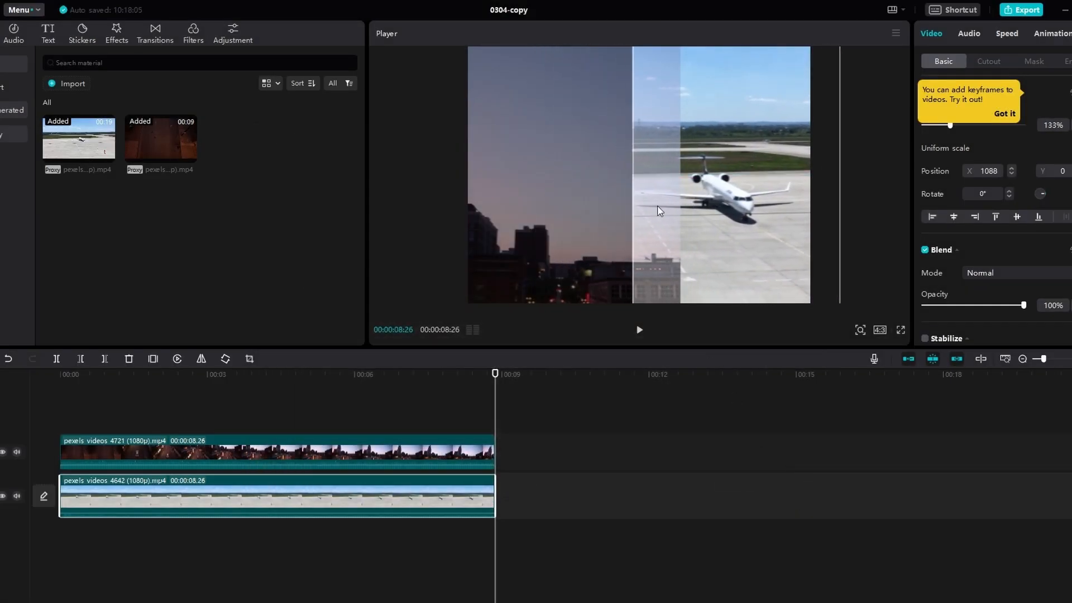
Step: Crop the right side of the 4721 clip further so its edge meets the airplane clip without overlap
left_click(391, 464)
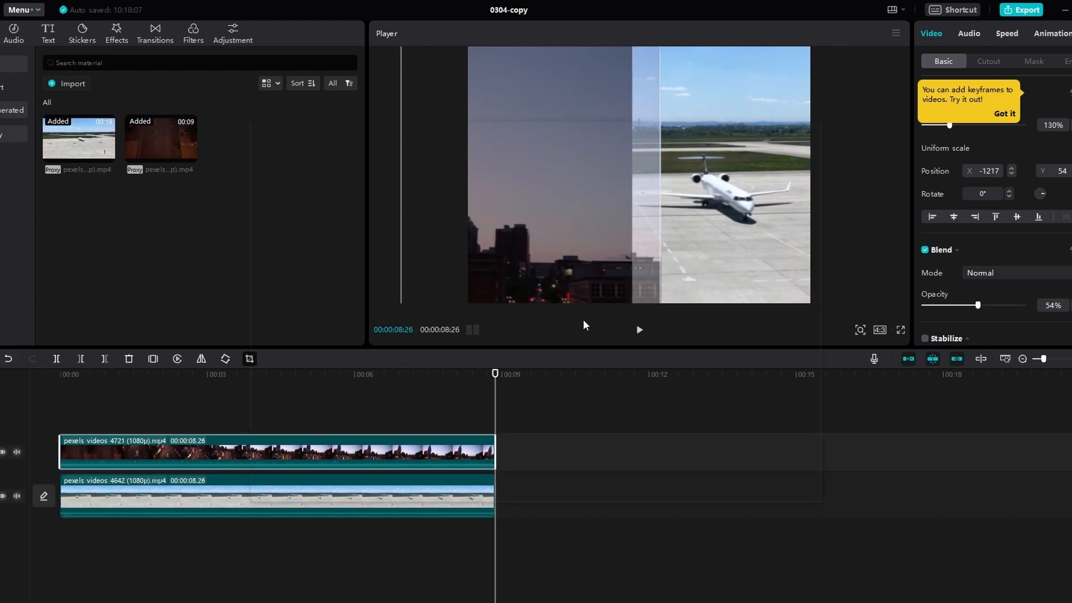
left_click(249, 359)
left_click_drag(629, 304, 587, 304)
left_click(803, 494)
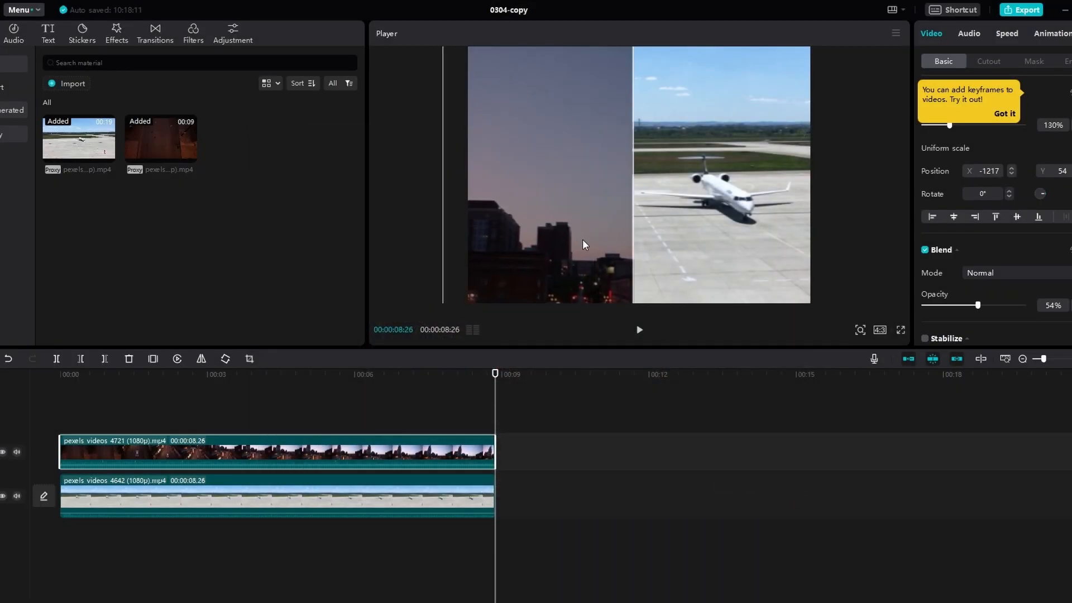
Step: Restore the 4721 clip to full opacity and play the split screen
left_click_drag(977, 305, 1023, 305)
left_click(171, 395)
key("space")
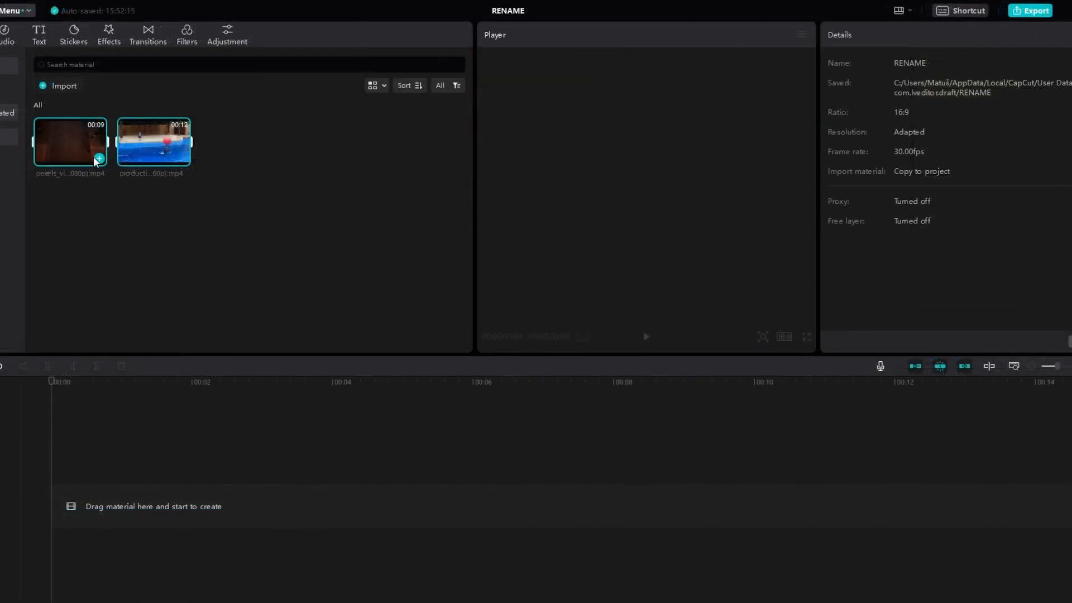
Step: In the RENAME project, stack the production_id 3765188 clip above the 4721 clip at the timeline start, trimmed to 00:00:08:26
left_click_drag(89, 149, 68, 505)
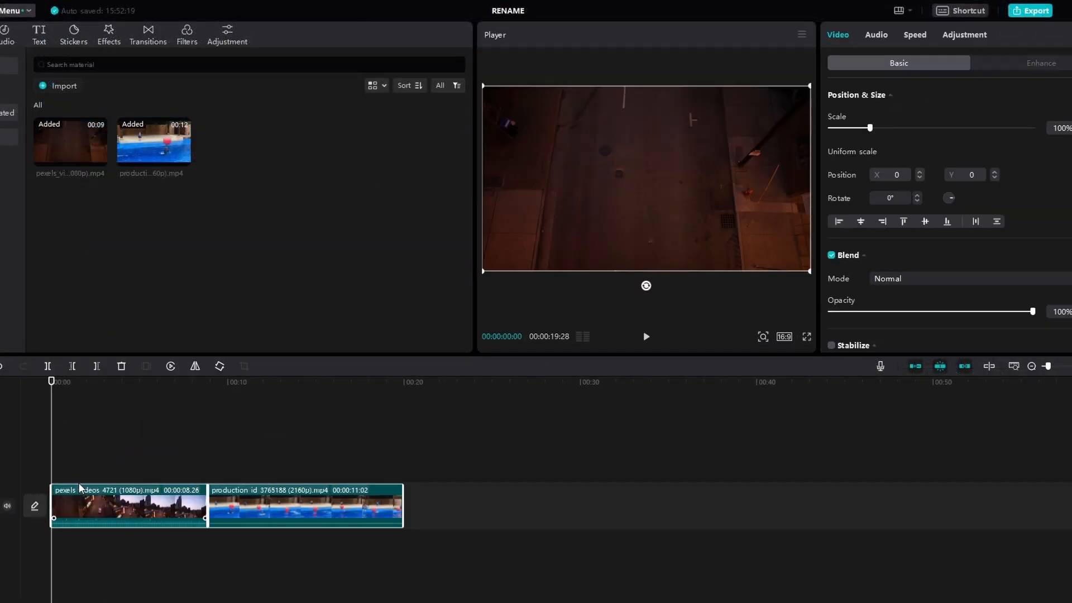
left_click(259, 585)
left_click_drag(328, 503, 143, 458)
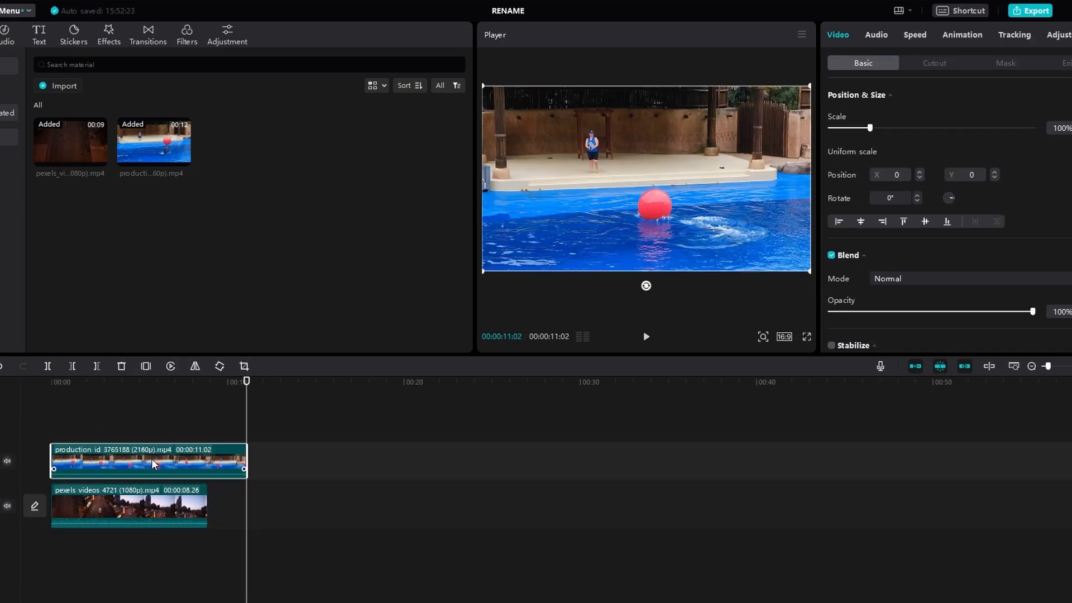
left_click_drag(246, 381, 138, 394)
left_click_drag(246, 460, 206, 462)
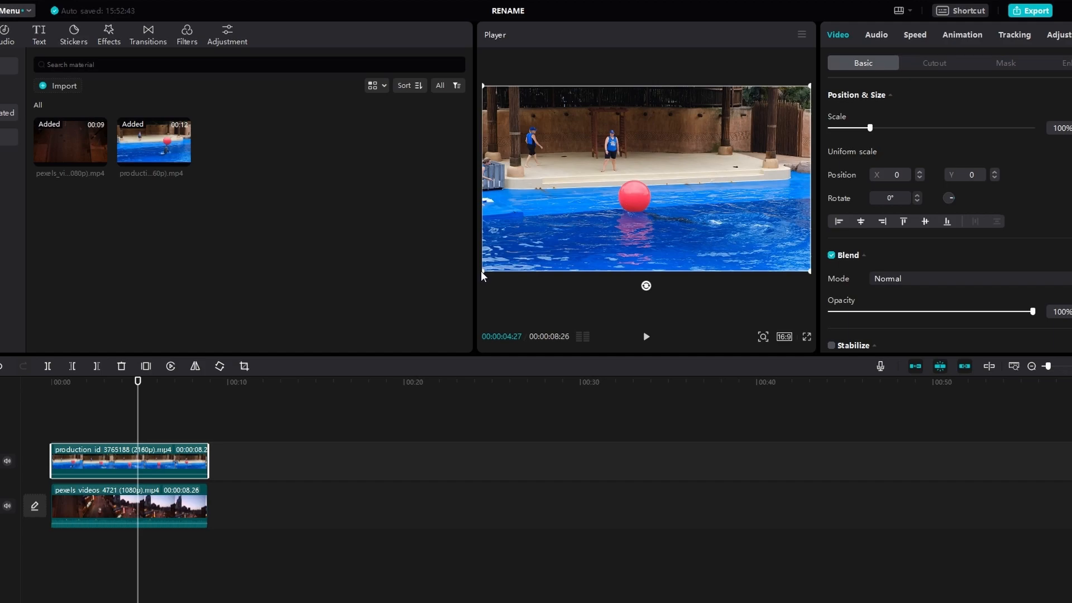
Step: Shrink both stacked clips and place them side by side, with the pool clip on the right and the 4721 clip on the left
left_click_drag(490, 270, 726, 192)
left_click(802, 269)
left_click_drag(808, 271, 577, 193)
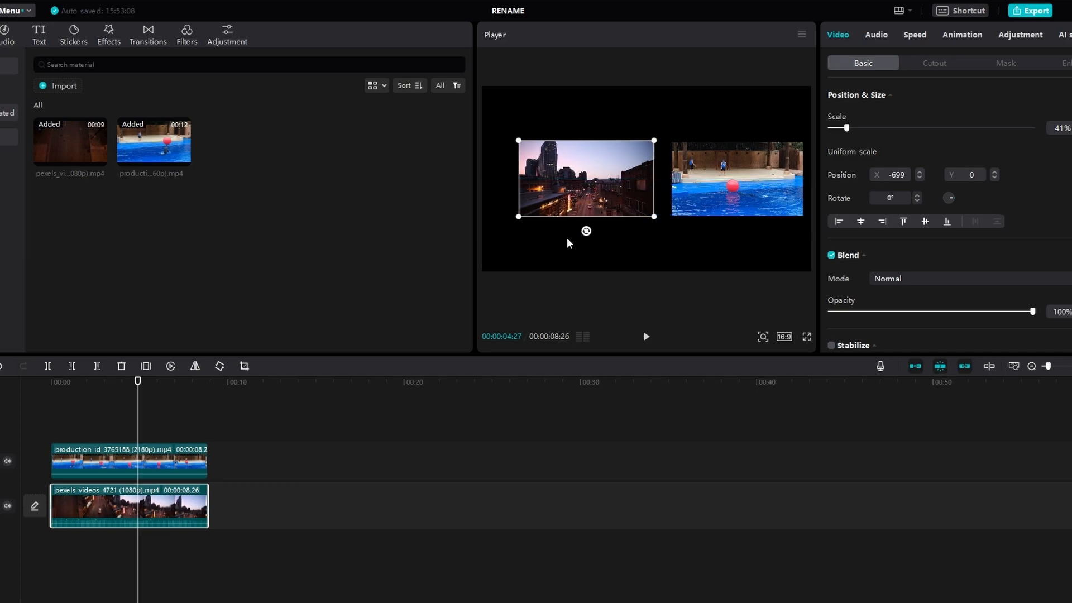
Step: Play the side-by-side layout from near the start and shift the 4721 picture slightly to the left
left_click(568, 243)
left_click_drag(137, 381, 63, 387)
key("space")
key("space")
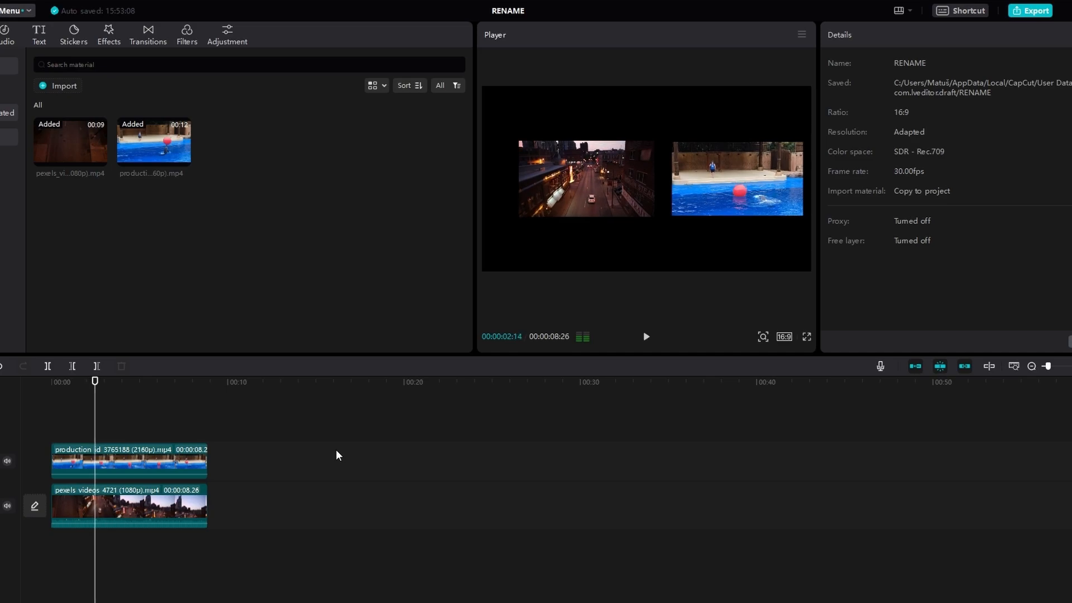
key("space")
key("space")
left_click(613, 200)
left_click_drag(612, 200, 589, 200)
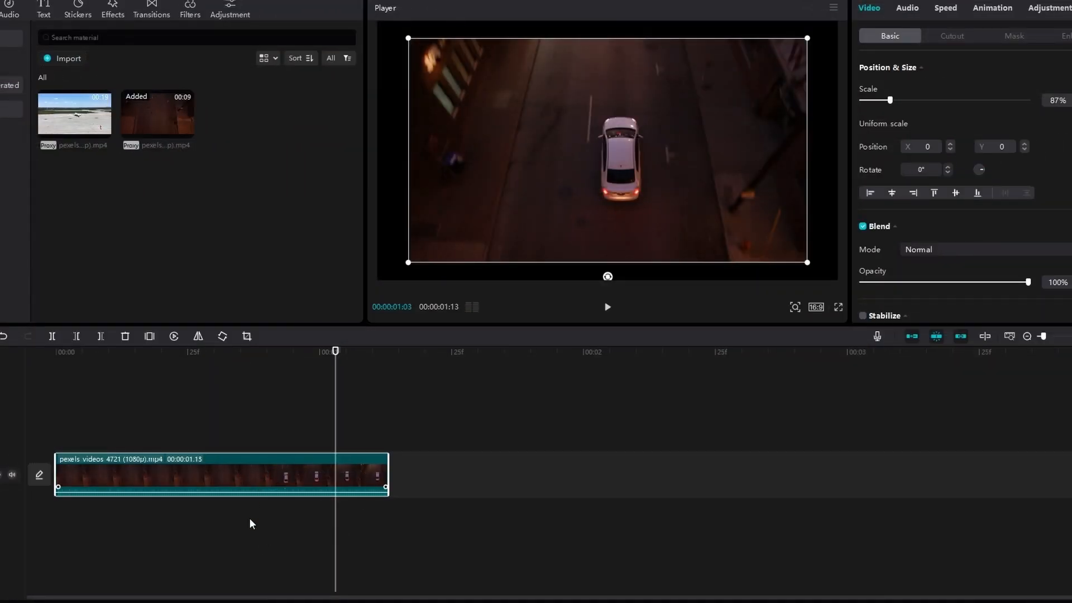
Step: In the 0304-copy project, turn off uniform scale for the 4721 clip and stretch its width
left_click(251, 554)
left_click_drag(251, 352, 232, 377)
left_click(273, 477)
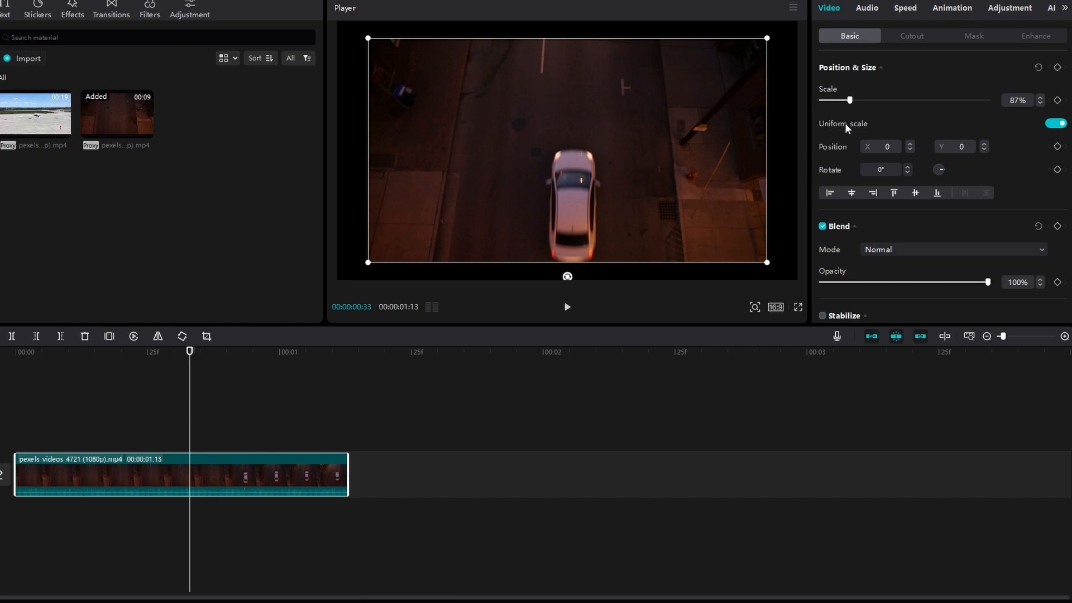
left_click(1055, 125)
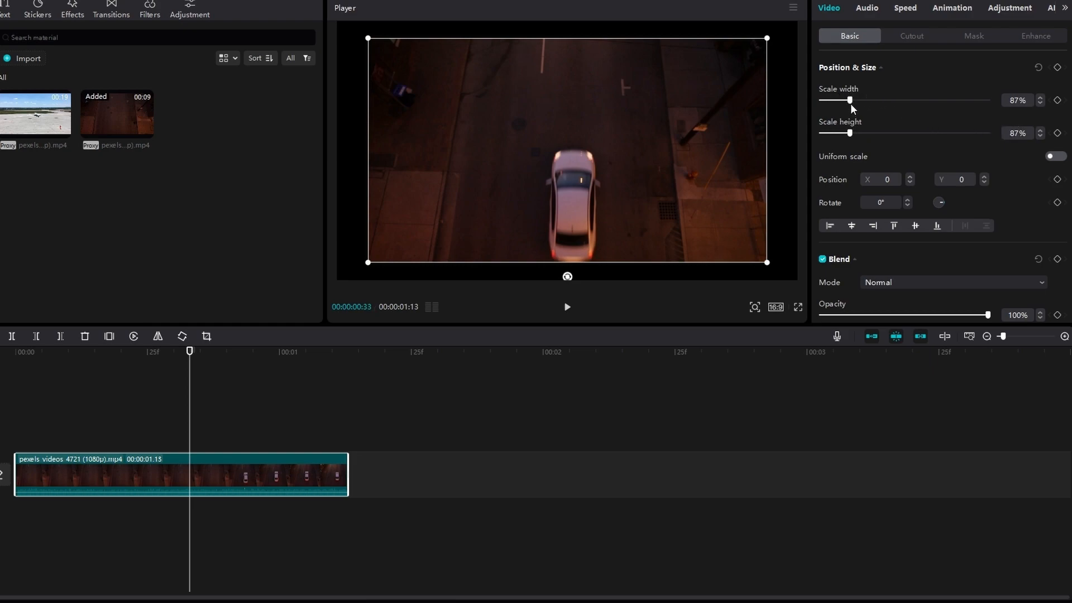
left_click_drag(850, 100, 969, 109)
left_click_drag(862, 132, 860, 132)
Step: Play the stretched 4721 clip from near its beginning
left_click(222, 434)
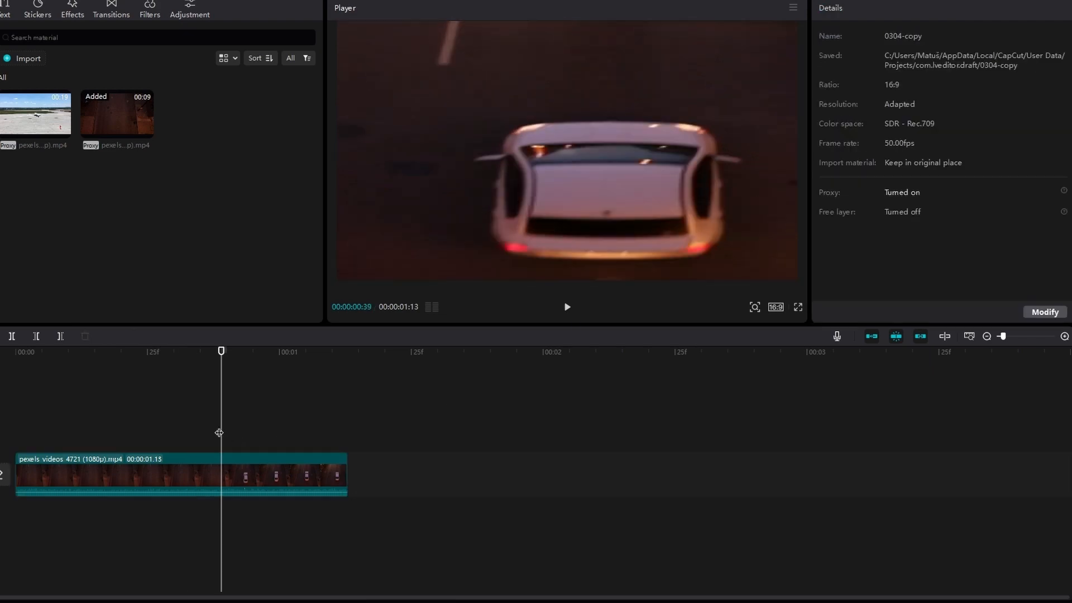
left_click_drag(218, 358, 73, 357)
key("space")
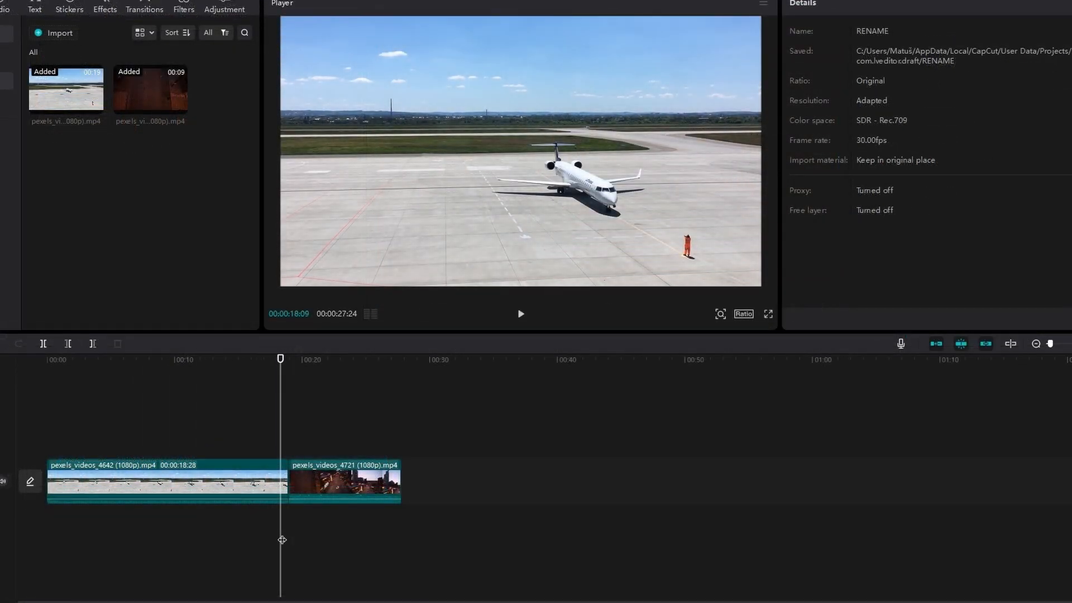
Step: In the RENAME project, combine the 4642 and 4721 clips into one compound clip
left_click_drag(282, 540, 191, 544)
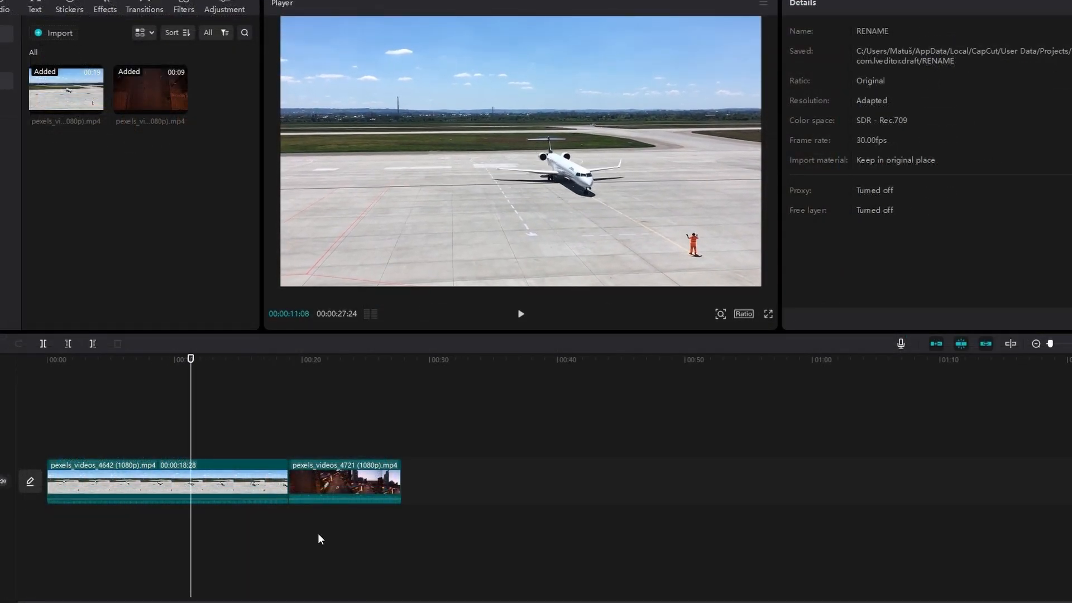
left_click_drag(317, 528, 180, 427)
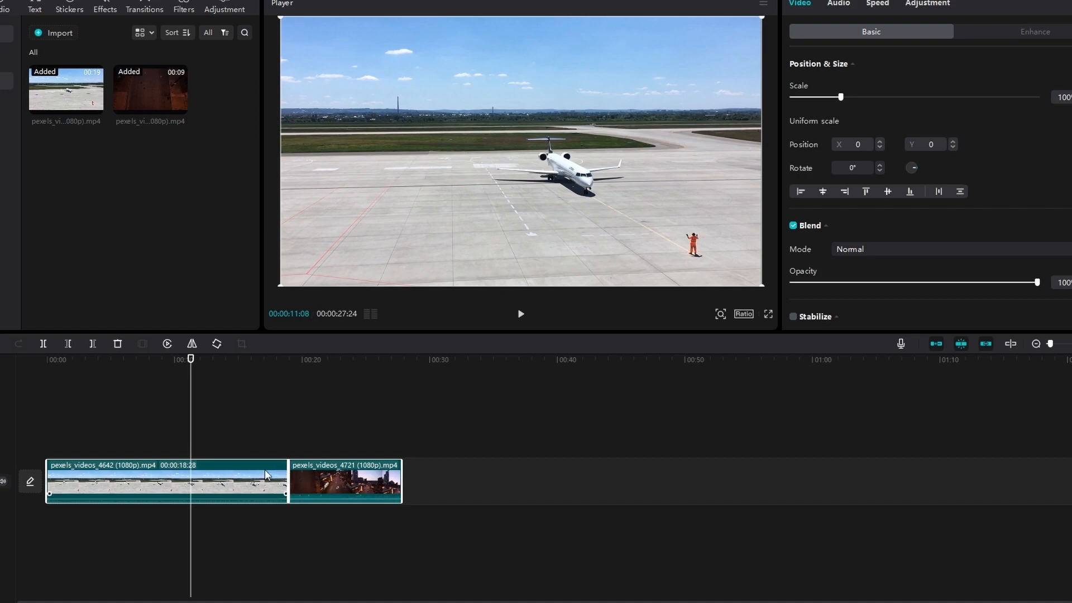
left_click(253, 543)
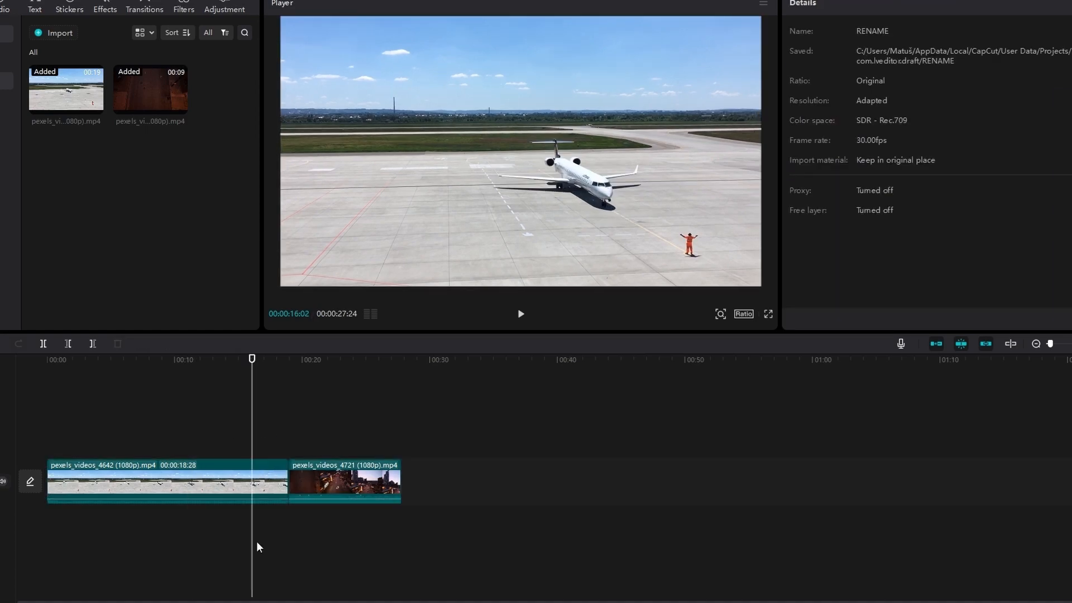
left_click(191, 481)
left_click(321, 470, "ctrl")
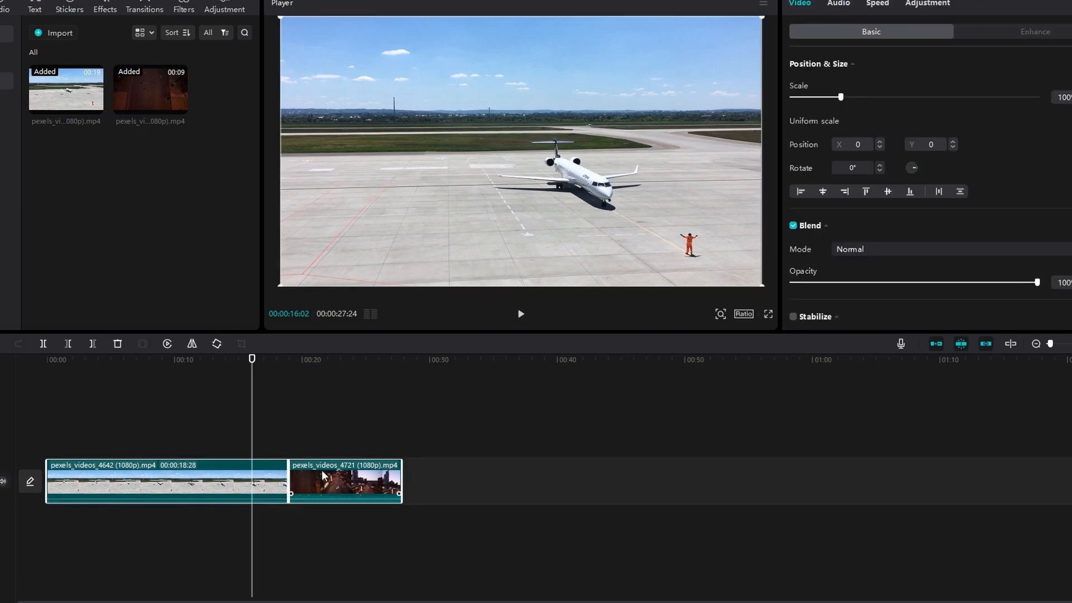
right_click(265, 477)
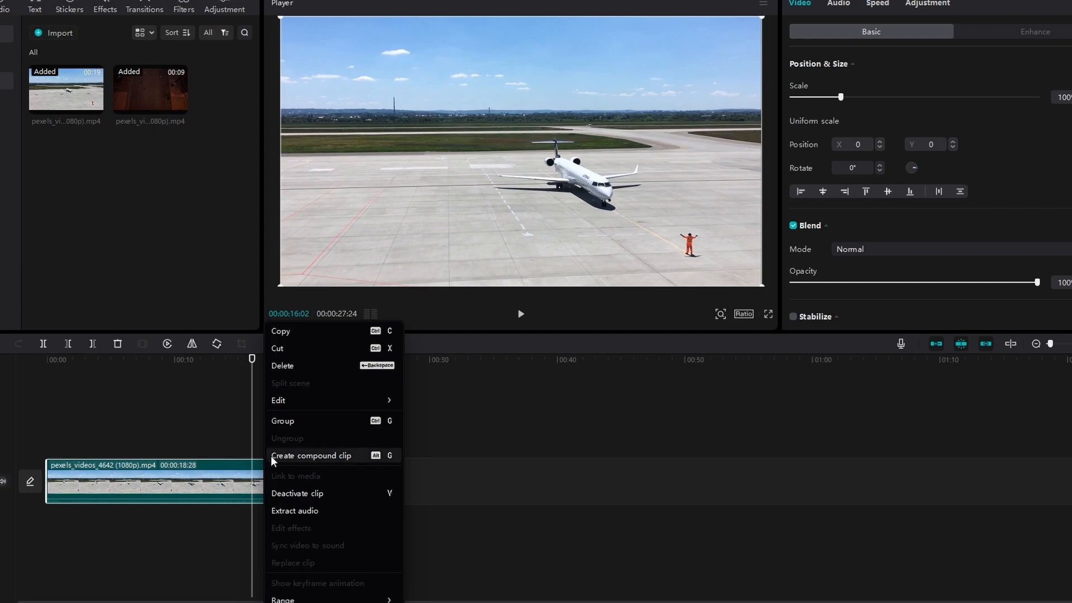
left_click(332, 454)
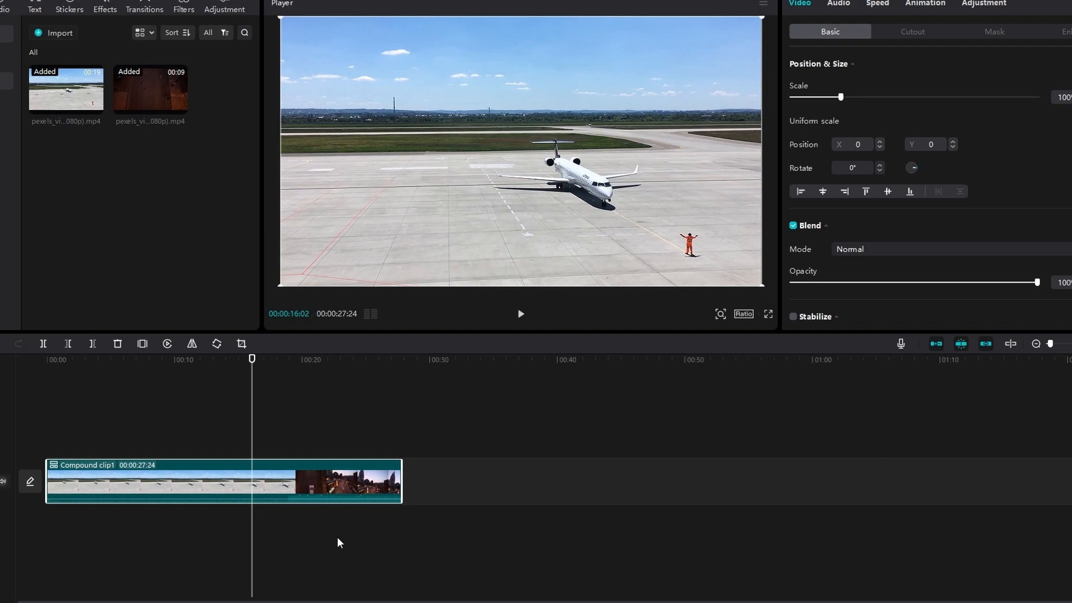
Step: Scrub through the compound clip and undo it to get the two separate clips back
left_click_drag(251, 366, 277, 378)
mouse_move(223, 476)
left_mouse_down()
mouse_move(374, 417)
mouse_move(345, 459)
mouse_move(357, 506)
mouse_move(366, 491)
mouse_move(316, 467)
mouse_move(234, 480)
left_mouse_up()
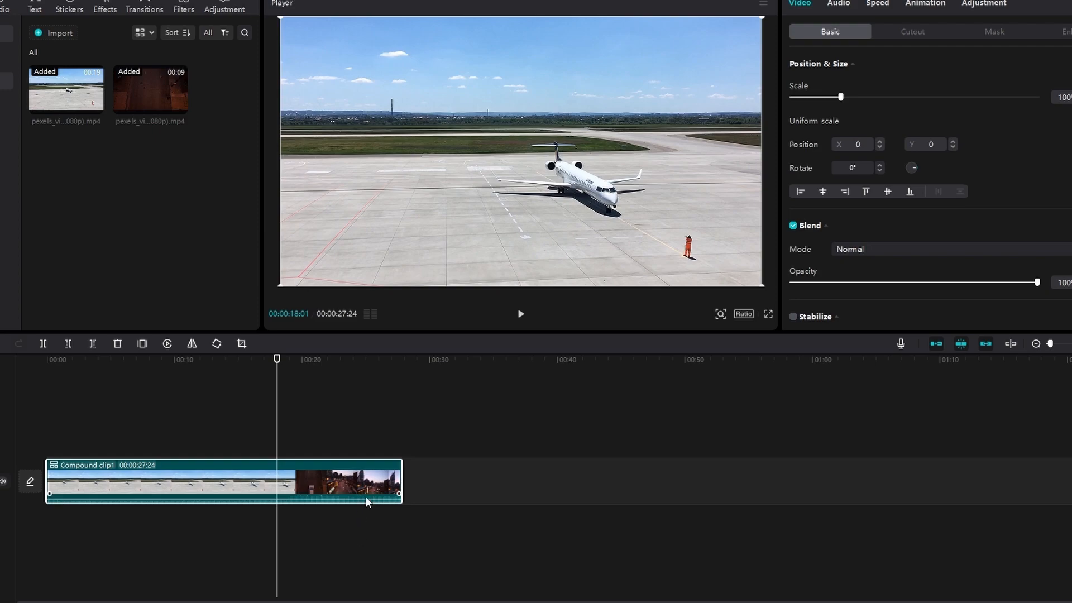
right_click(306, 479)
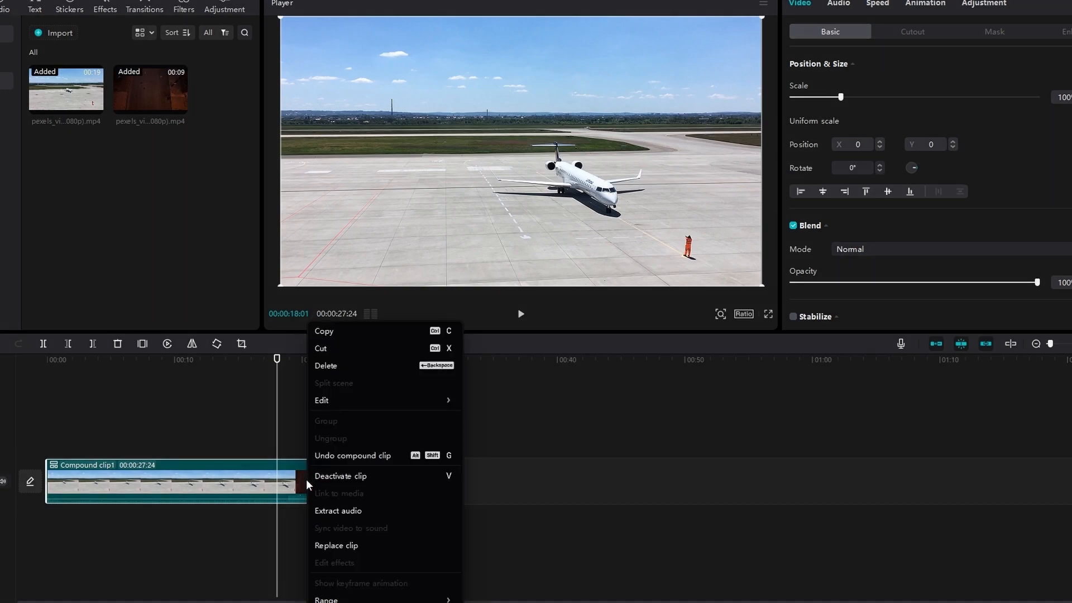
left_click(423, 455)
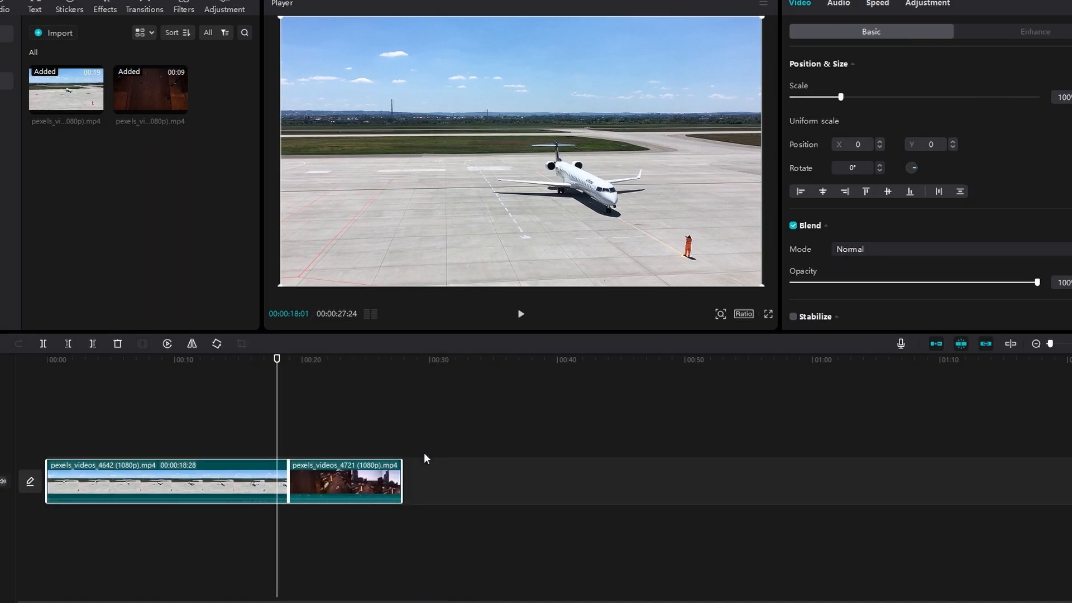
left_click(365, 571)
left_click_drag(365, 571, 278, 566)
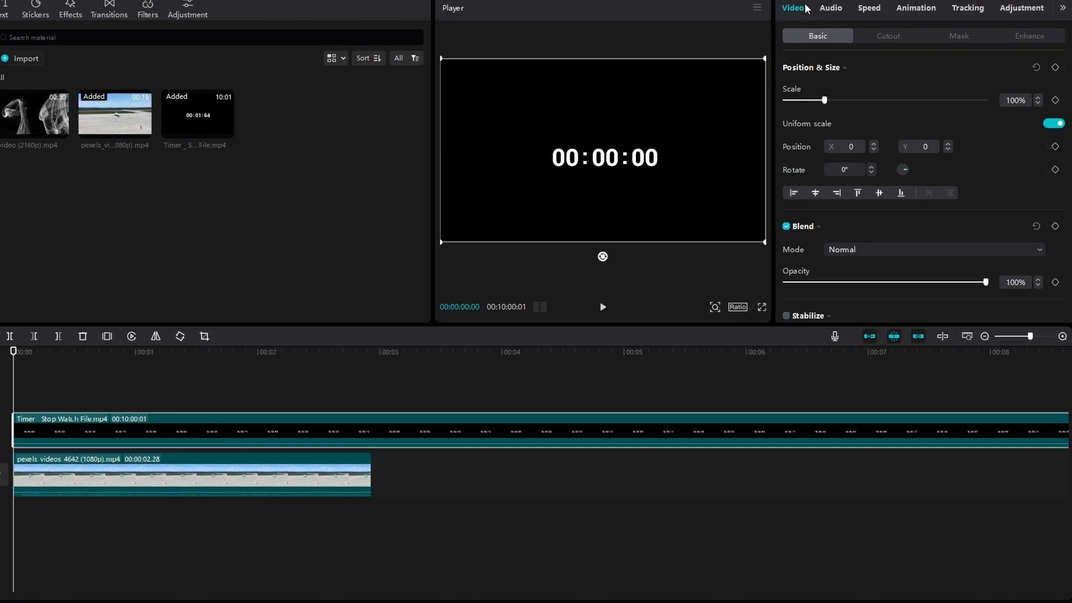
Step: Toggle Blend off and on for the Timer Stop Watch clip and set its blend mode to Brighten
left_click(788, 227)
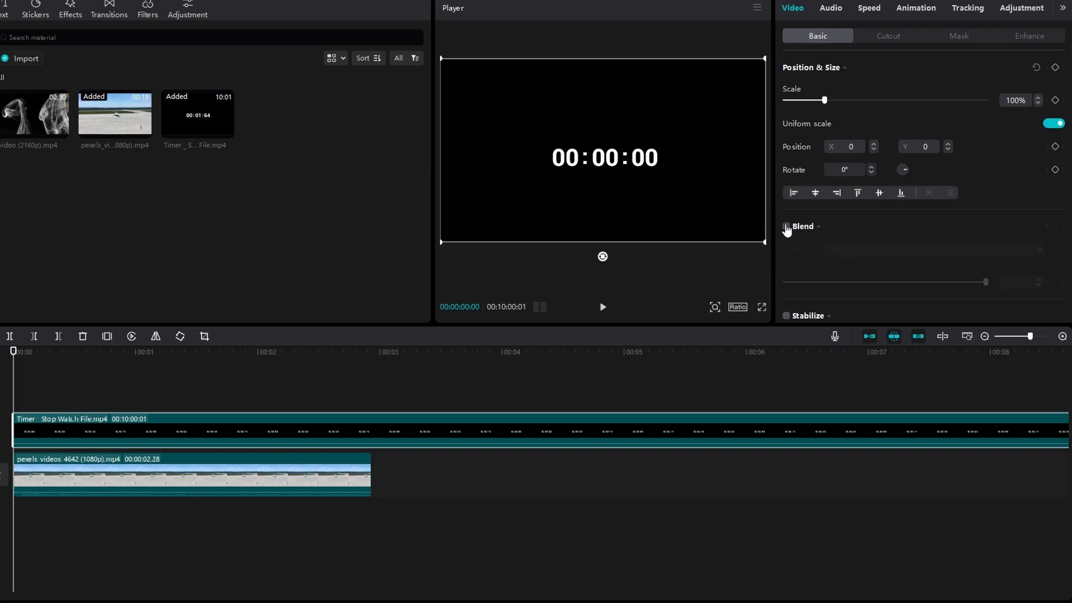
left_click(787, 226)
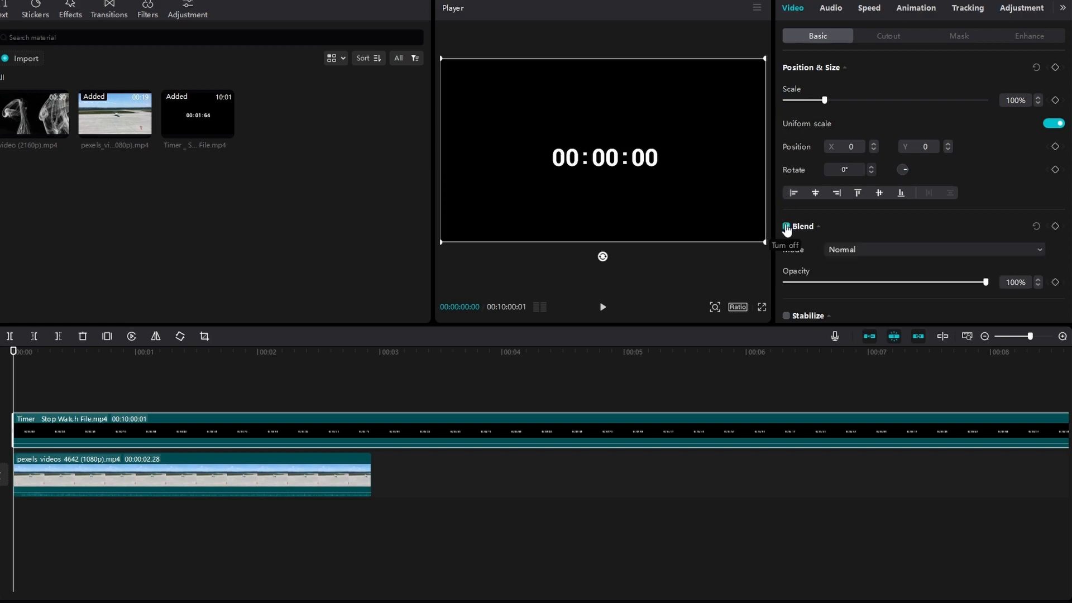
left_click(852, 251)
left_click(860, 287)
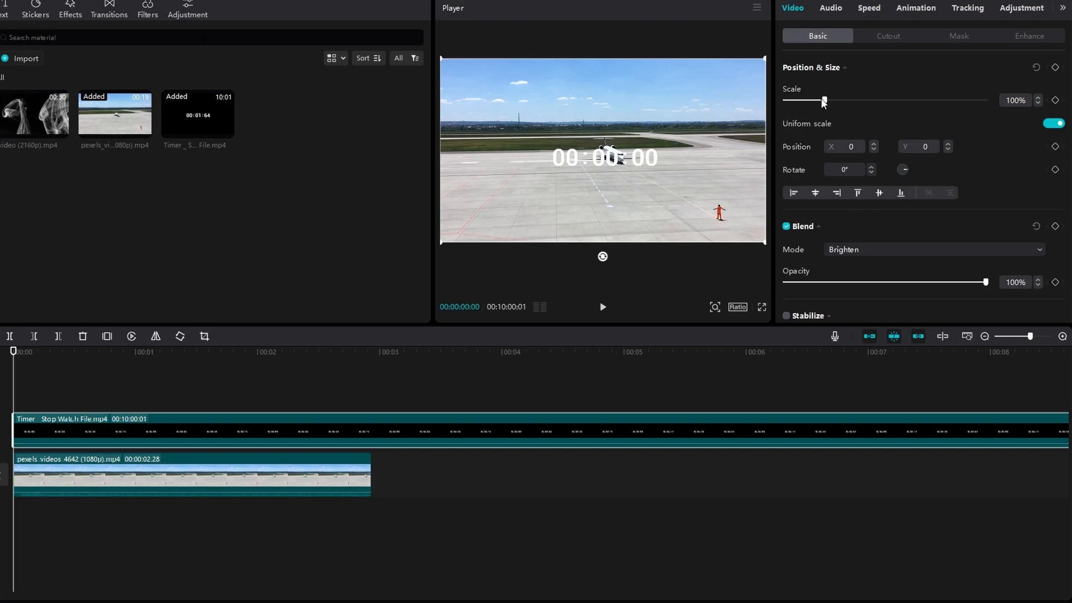
Step: Add a Rectangle mask to the timer clip and shrink it around the digits to about 681 by 261
left_click(947, 35)
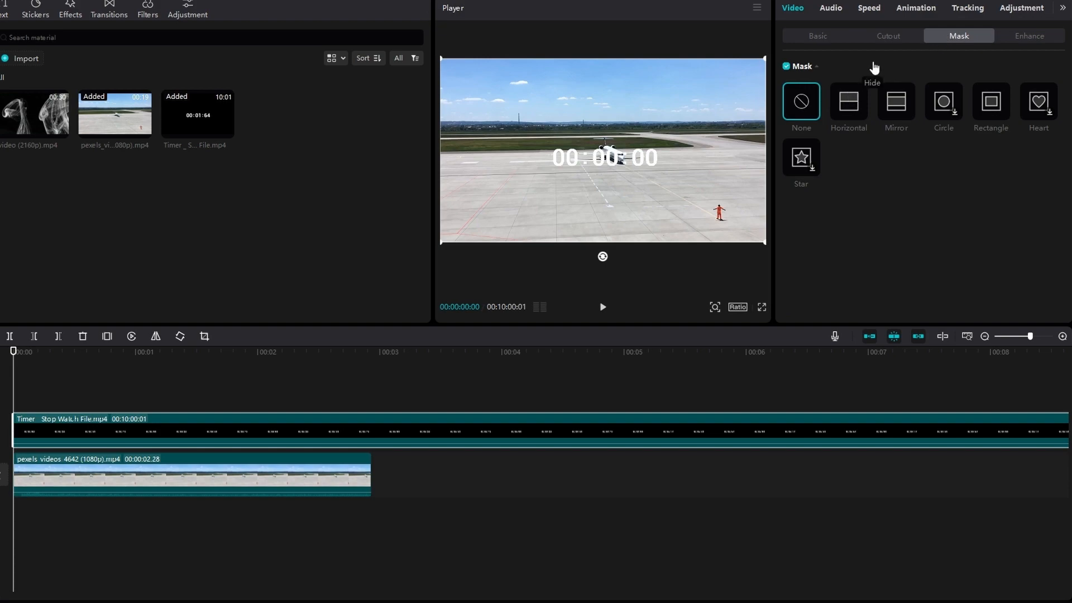
left_click(991, 106)
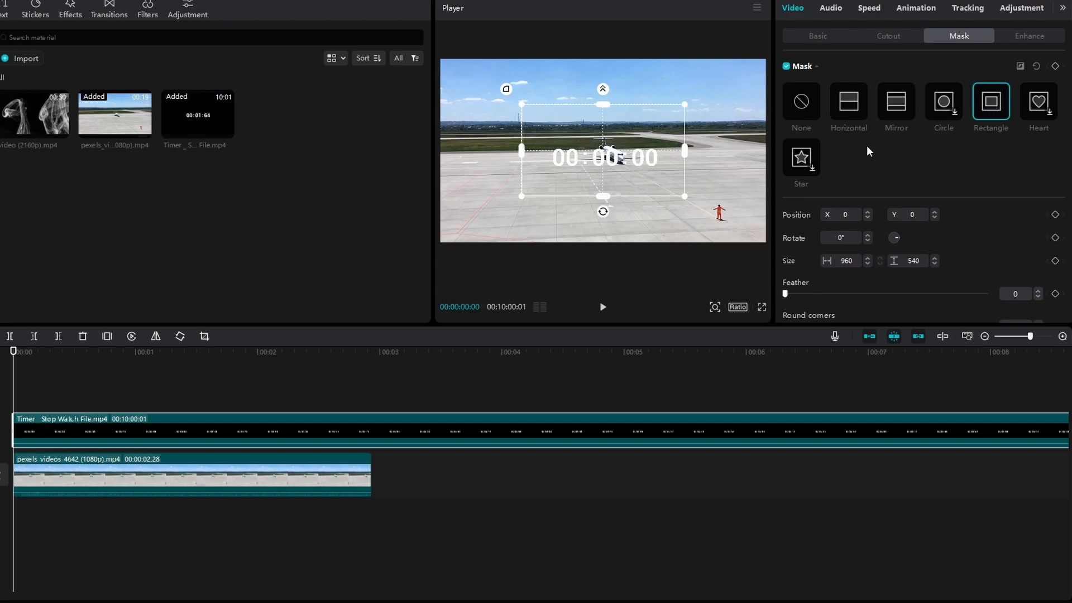
left_click_drag(683, 105, 603, 182)
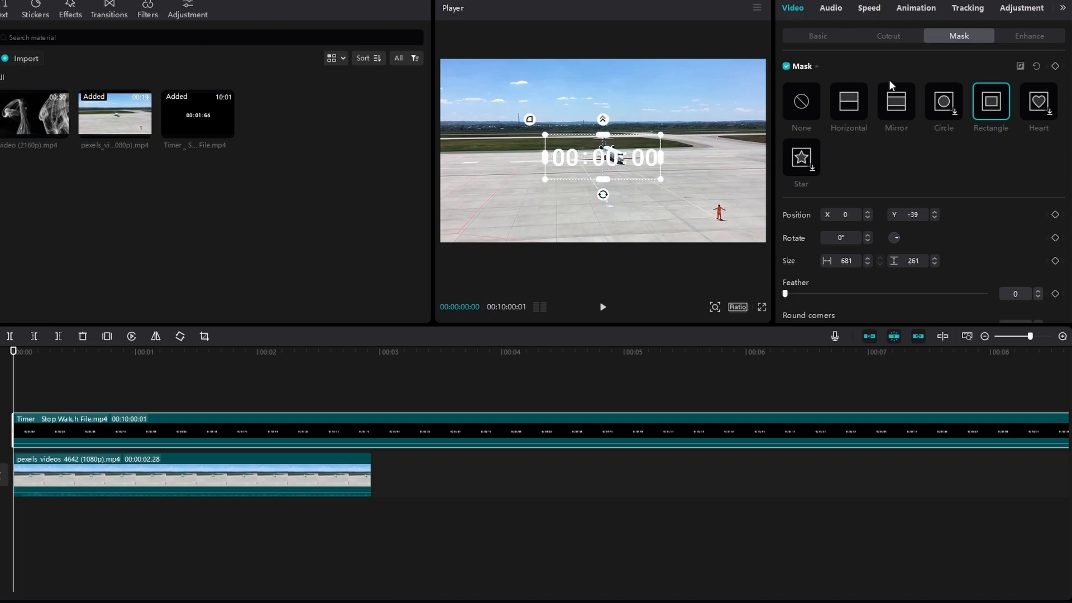
Step: Set the masked timer clip's blend mode back to Normal
left_click(818, 36)
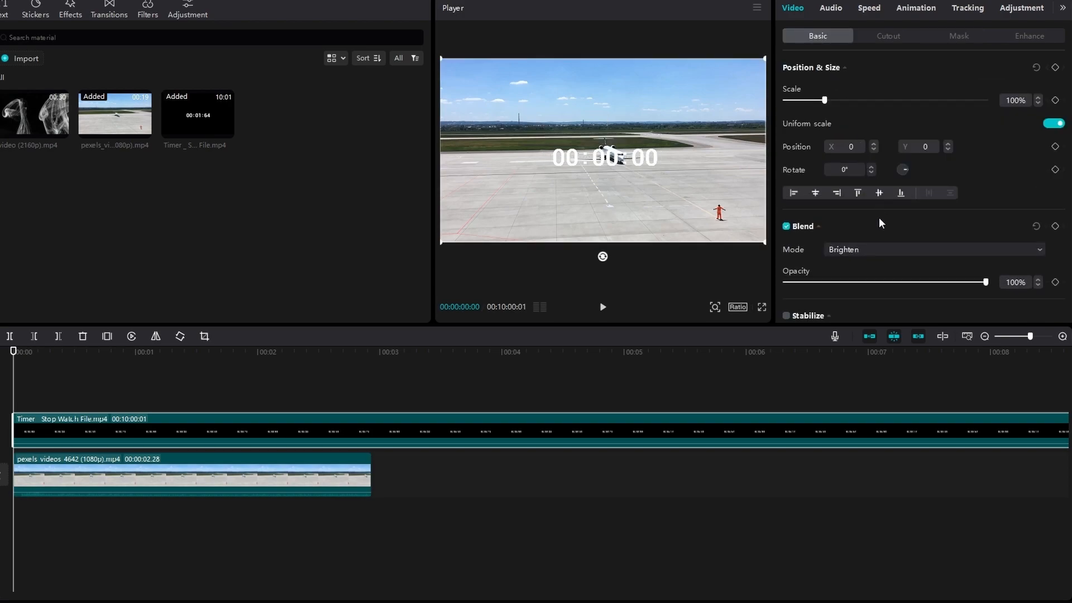
left_click(879, 250)
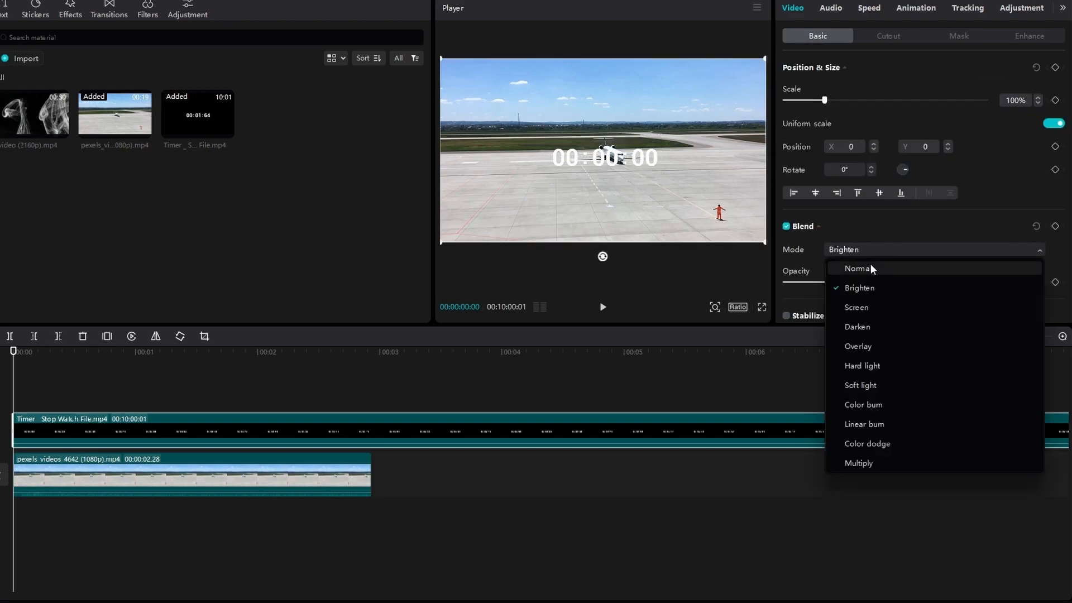
left_click(870, 264)
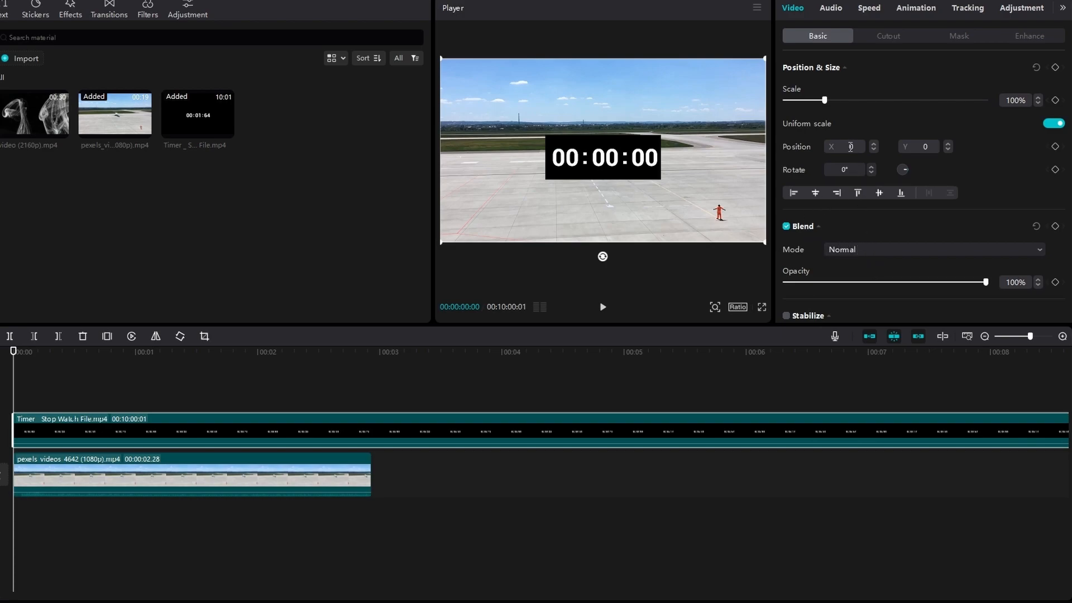
Step: Scale the timer overlay to 68% and place it in the video frame's lower-left corner at about X -1415, Y -833
left_click_drag(651, 161, 523, 222)
key("space")
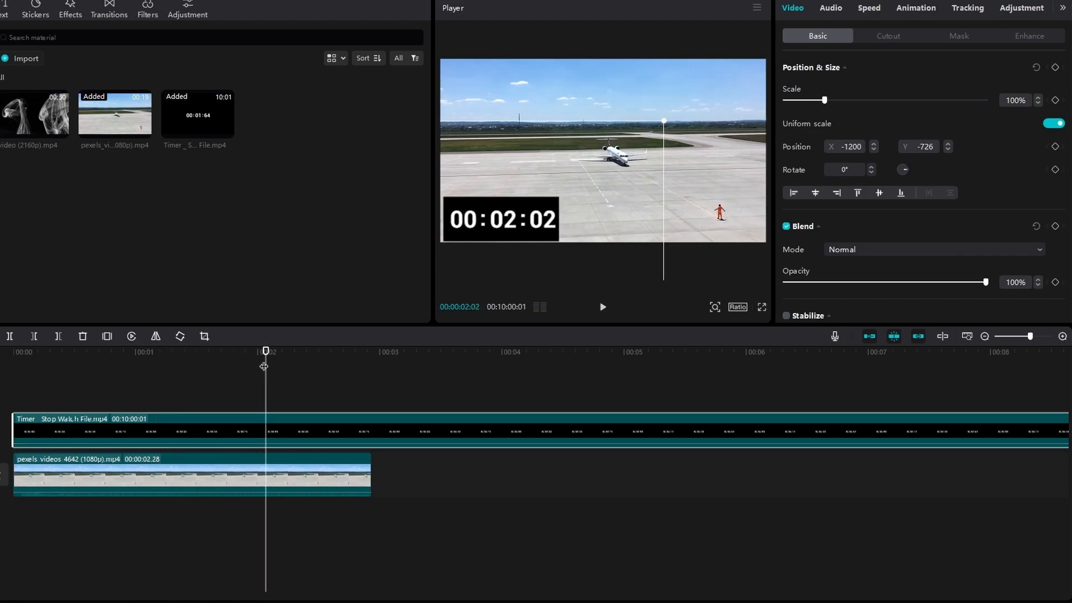
left_click_drag(265, 352, 55, 352)
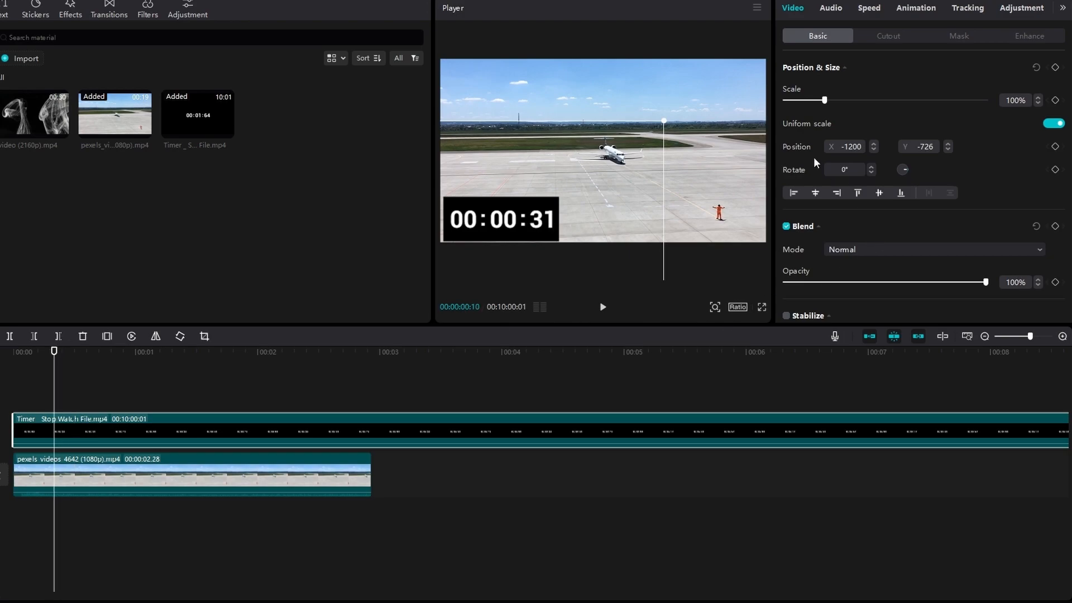
left_click_drag(822, 103, 811, 104)
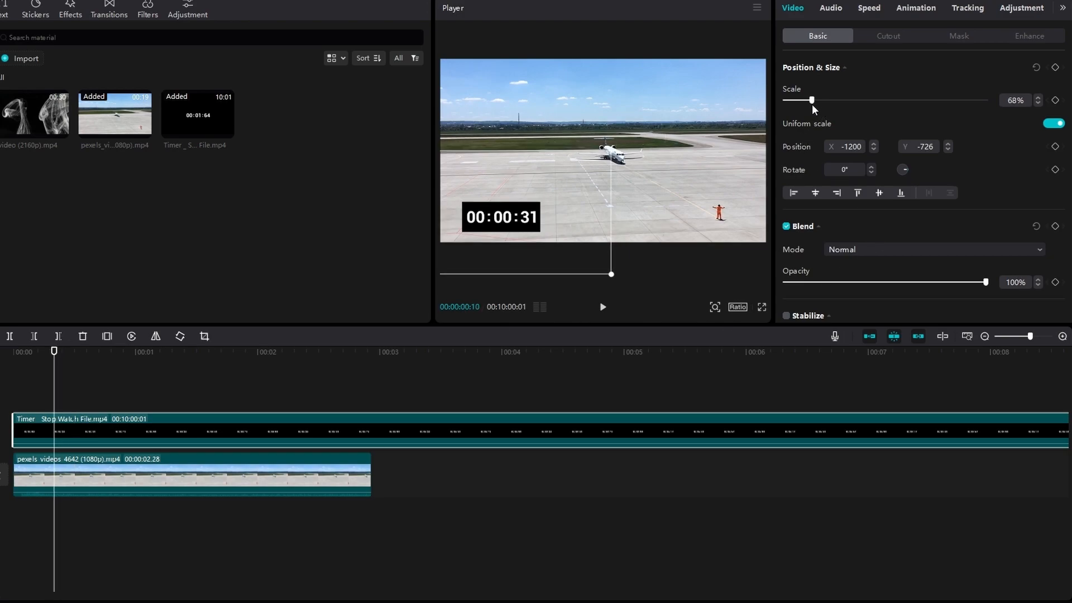
left_click_drag(493, 223, 474, 233)
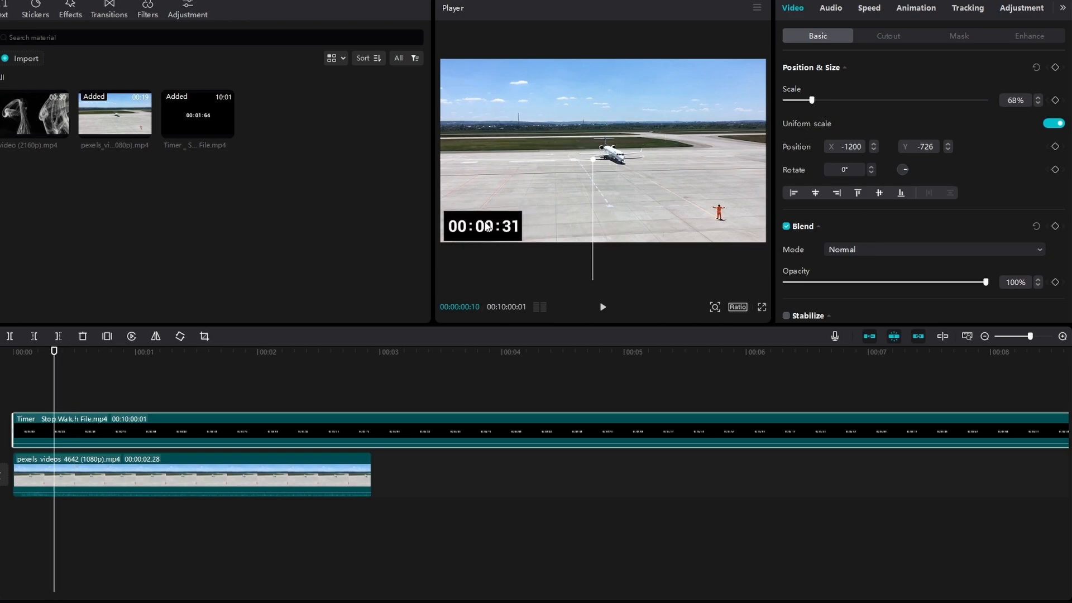
Step: Set the small timer overlay's blend mode to Brighten and play the result
left_click(842, 250)
left_click(855, 285)
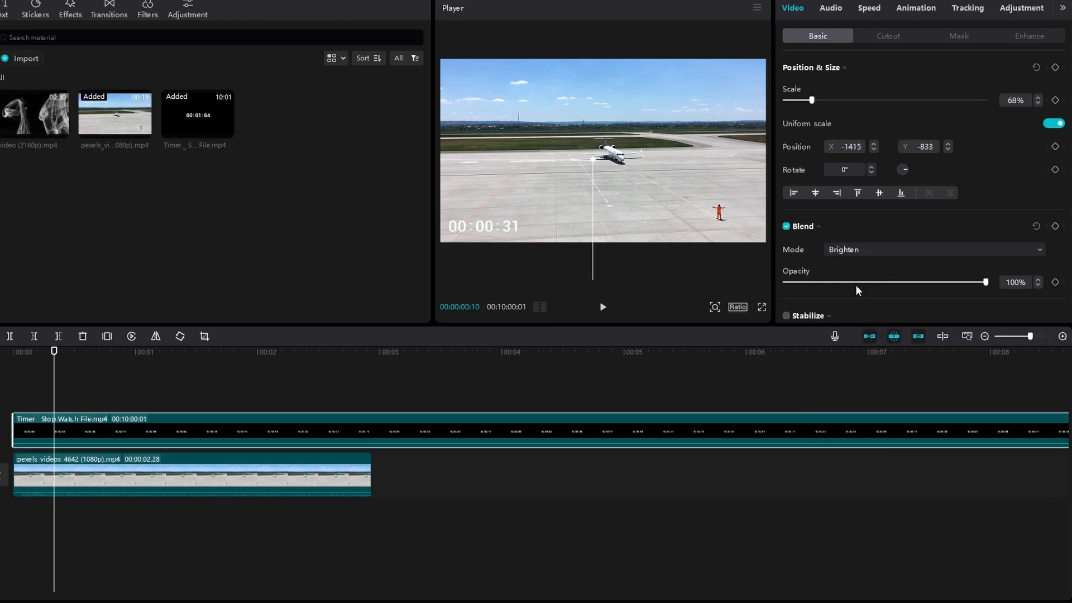
key("space")
key("space")
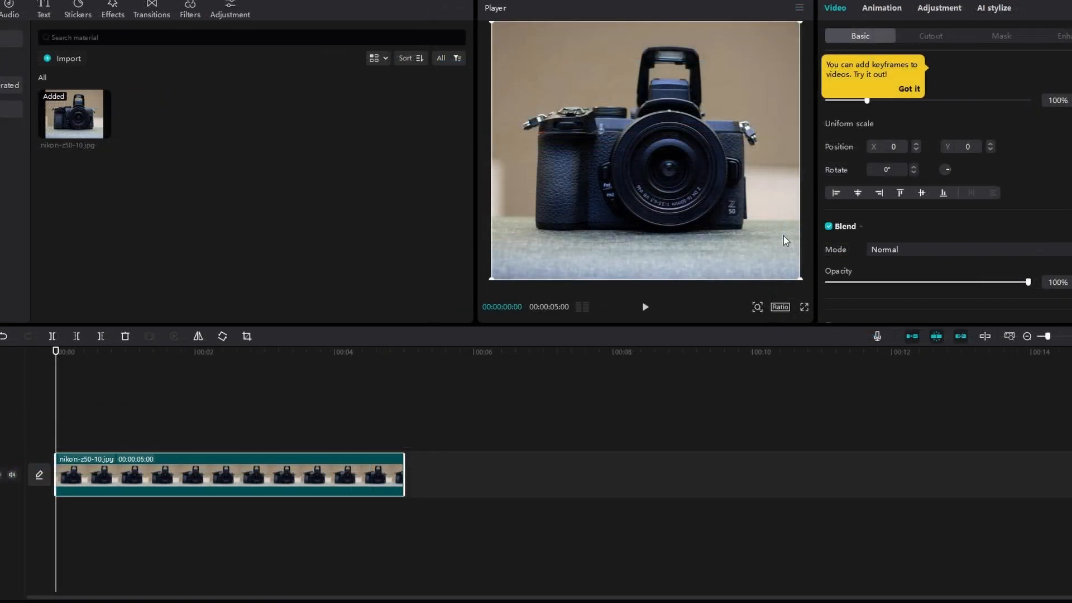
Step: On the nikon-z50-10.jpg clip, keyframe the scale at 100% at the start and 123% at the 5-second end
left_click(908, 89)
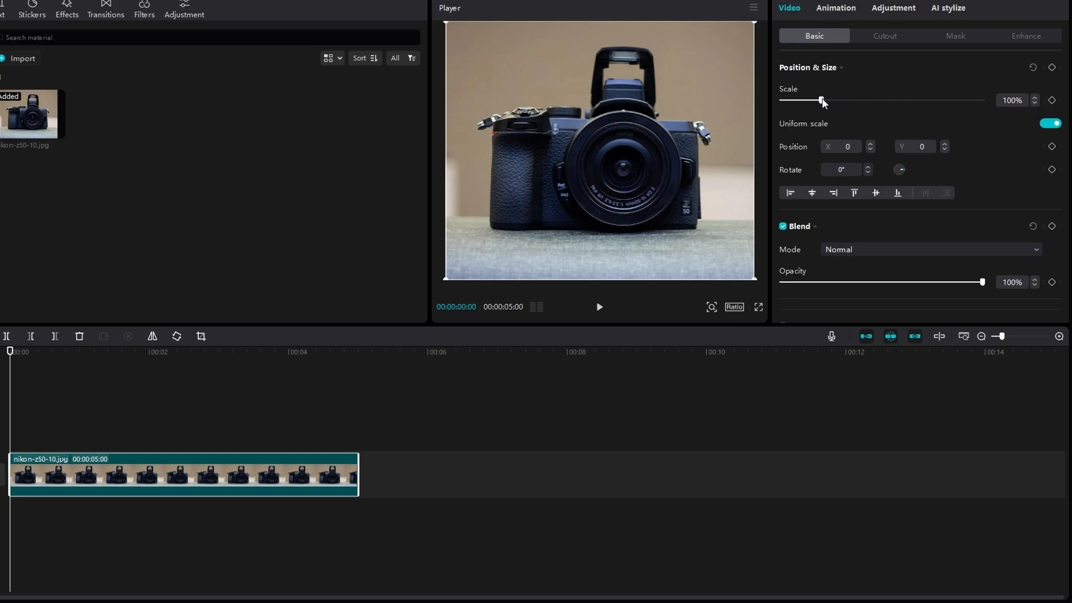
left_click(1051, 100)
left_click_drag(179, 359, 359, 373)
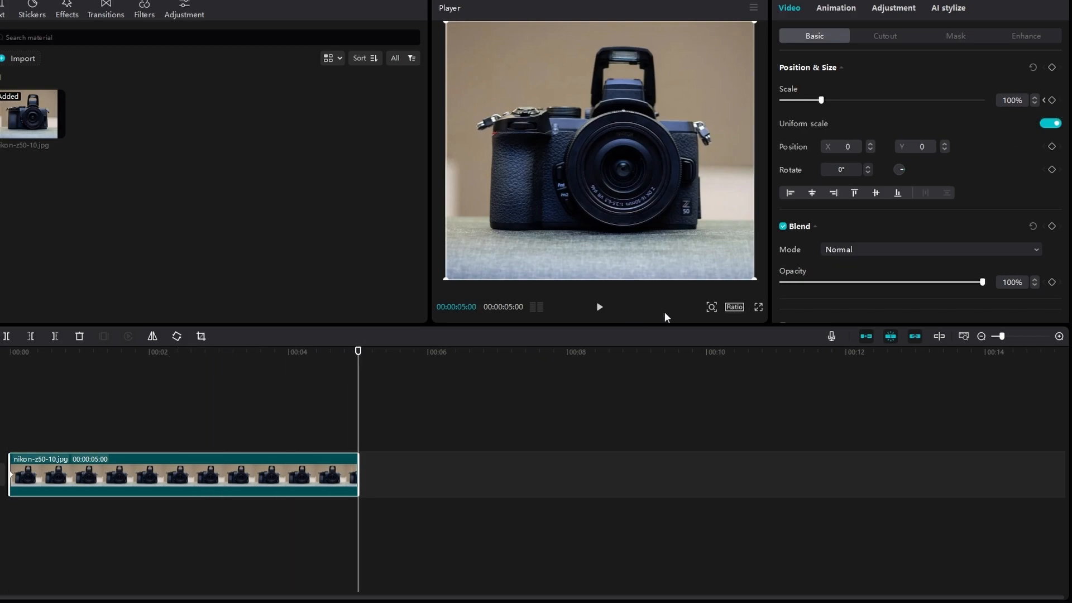
left_click_drag(823, 101, 833, 99)
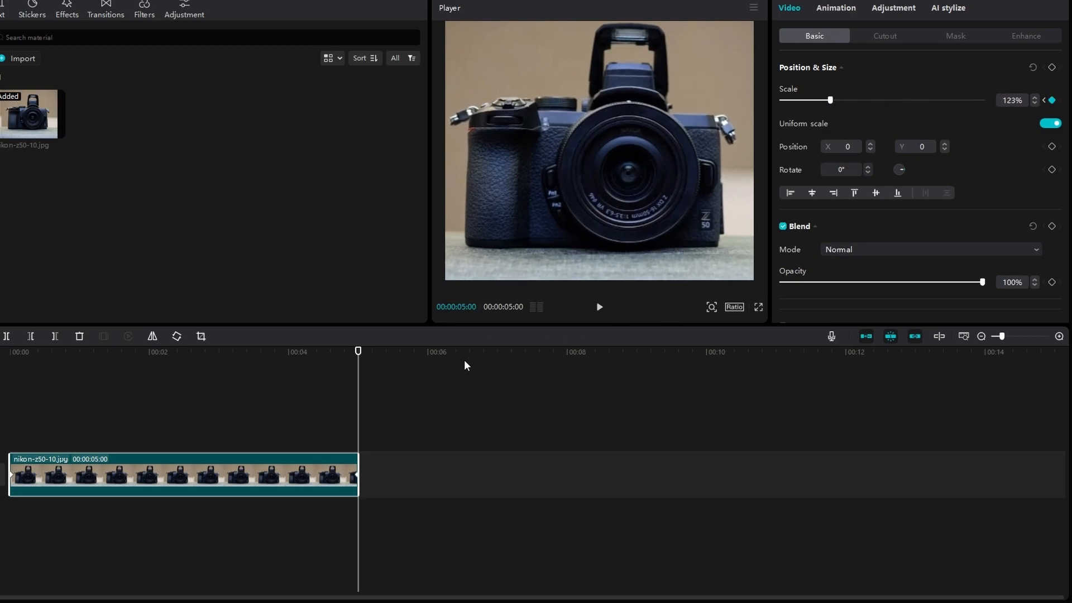
Step: Play the camera photo's zoom animation from the beginning and return the playhead to the start
left_click_drag(358, 351, 9, 363)
key("space")
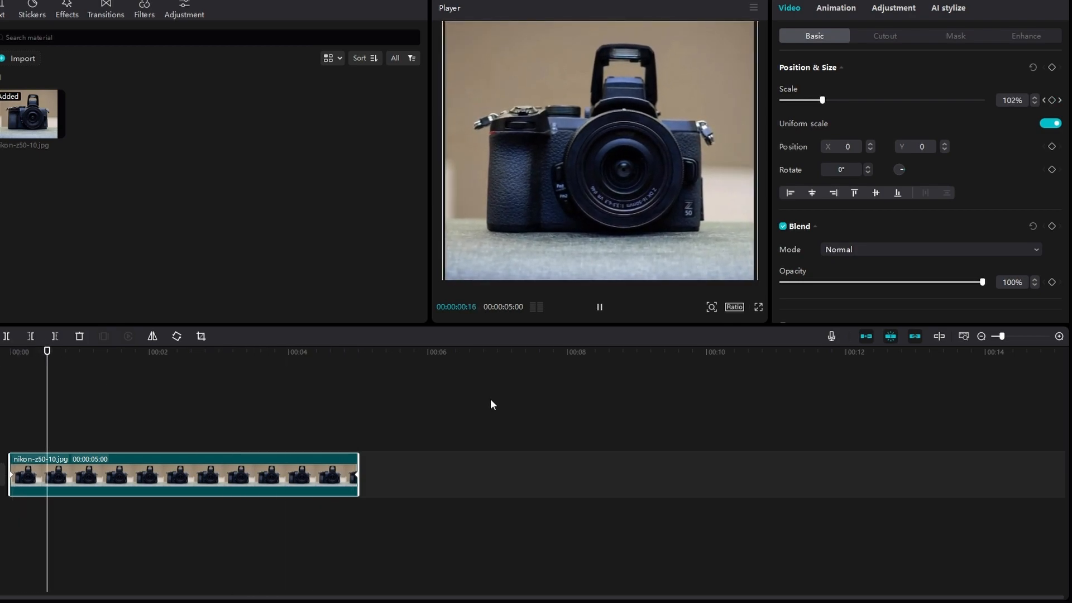
key("space")
left_click_drag(211, 353, 10, 353)
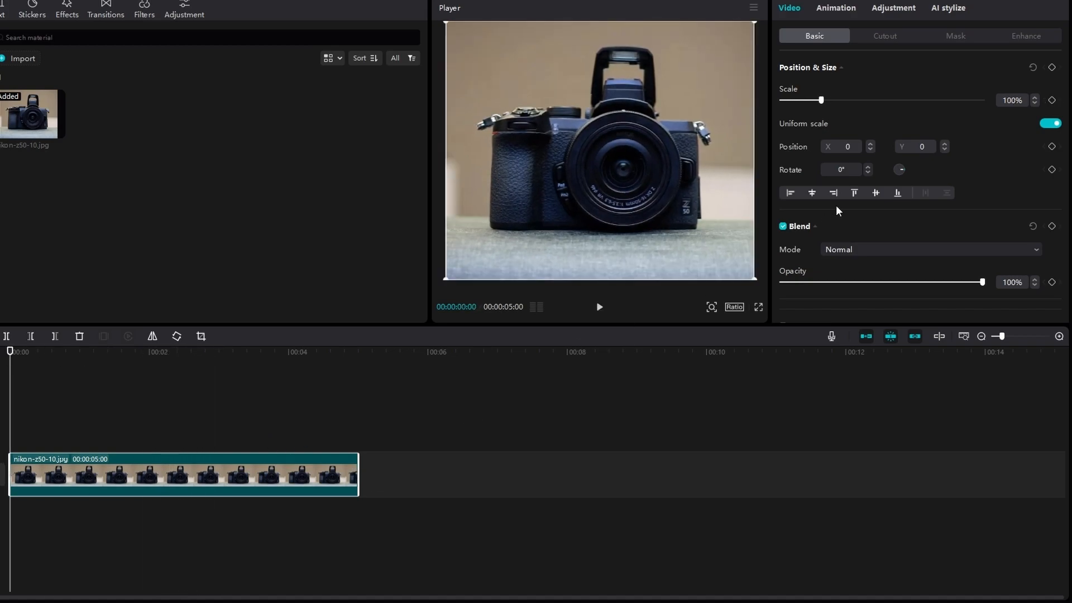
Step: Animate the camera photo sideways from a position keyframe at the start to position X -117 at the clip's end, and play it
left_click_drag(36, 363, 358, 364)
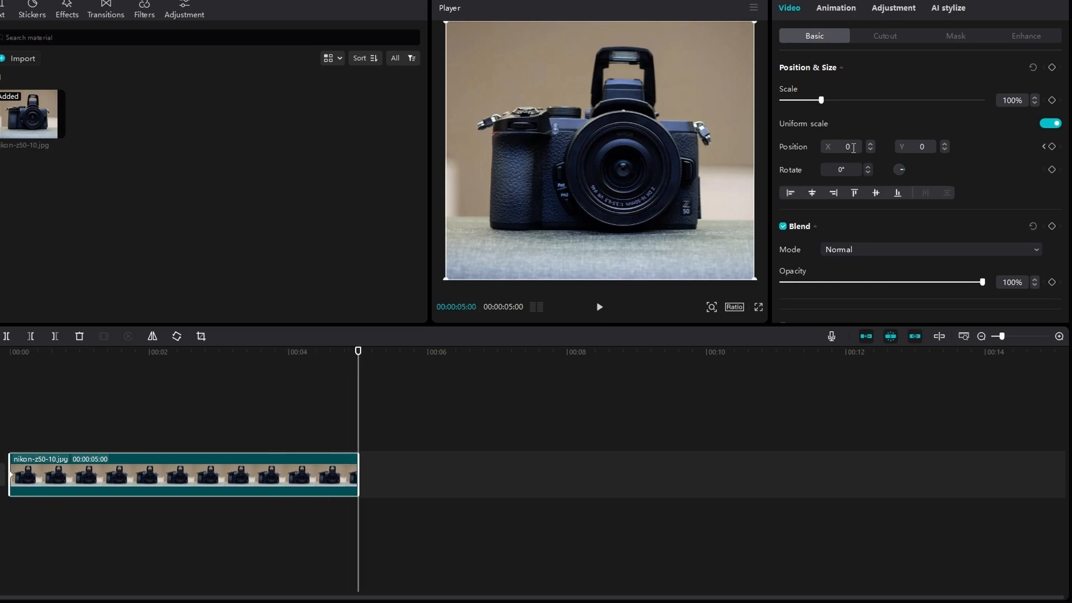
left_click(871, 144)
left_click(871, 144)
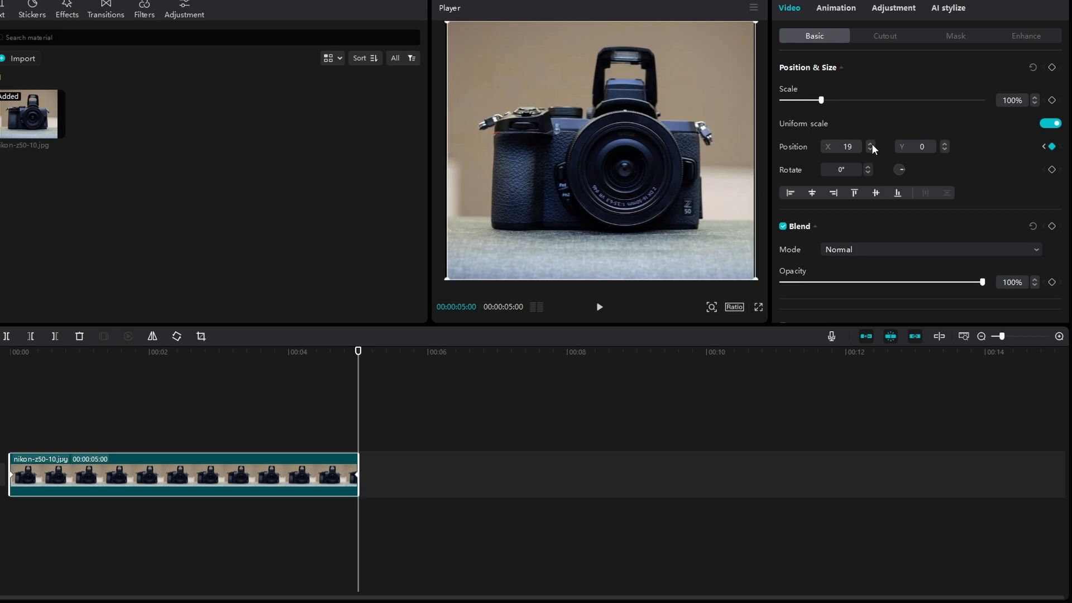
left_click(870, 149)
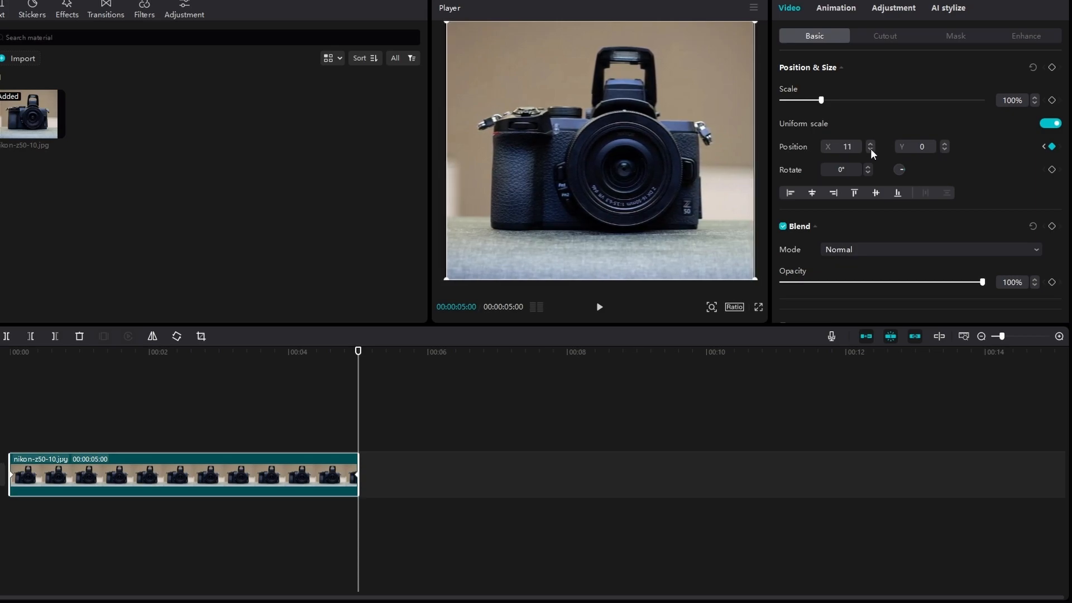
left_click_drag(870, 148, 870, 149)
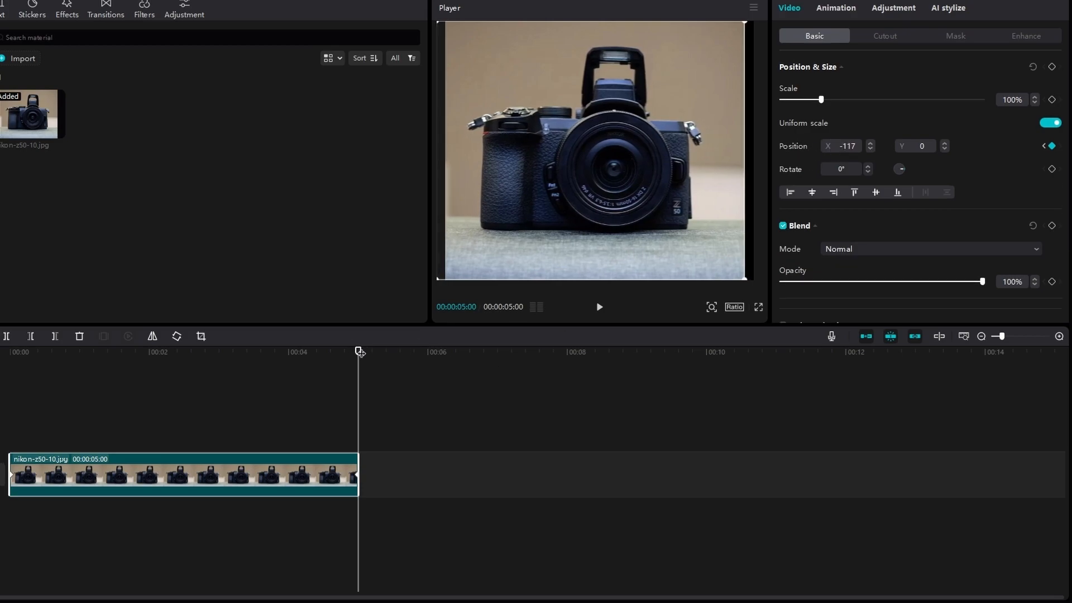
key("space")
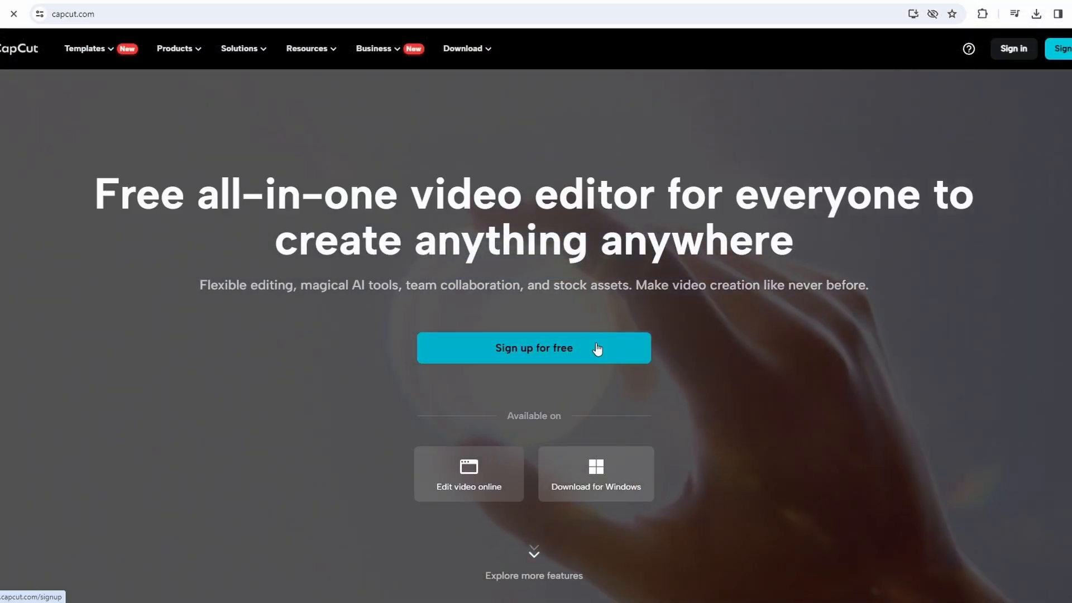
Step: Switch to the browser, start a free sign-up on capcut.com and open the CapCut templates page from the Google results
left_click(597, 347)
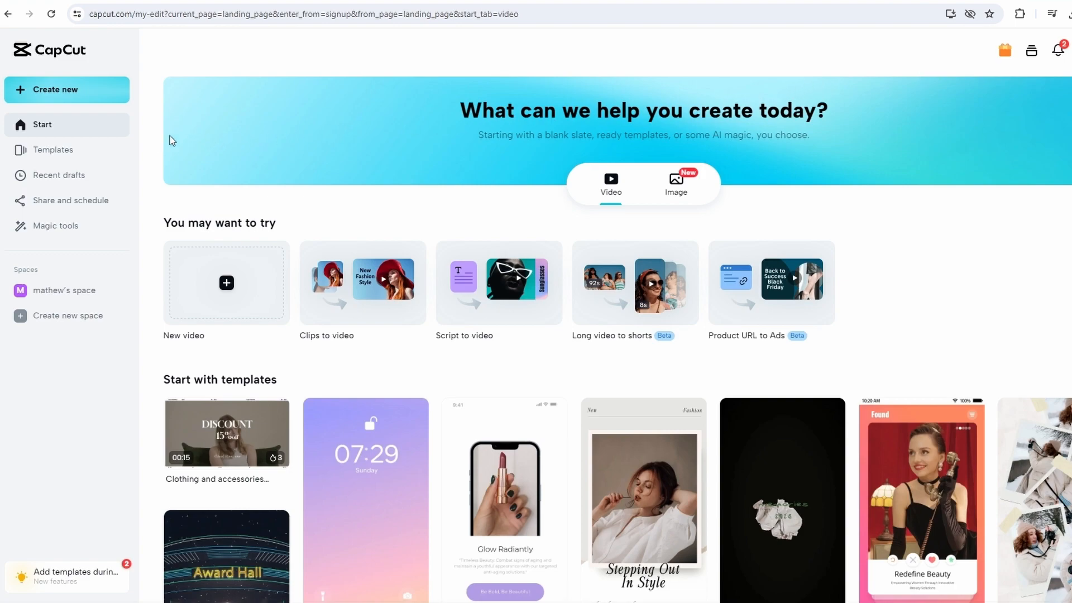
left_click(42, 152)
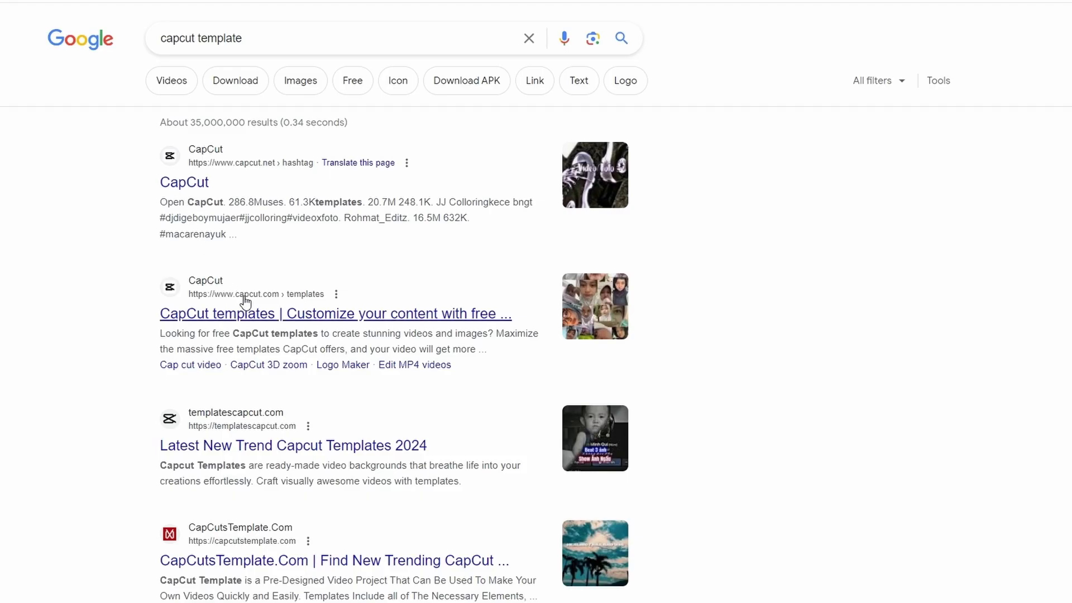
left_click(245, 302)
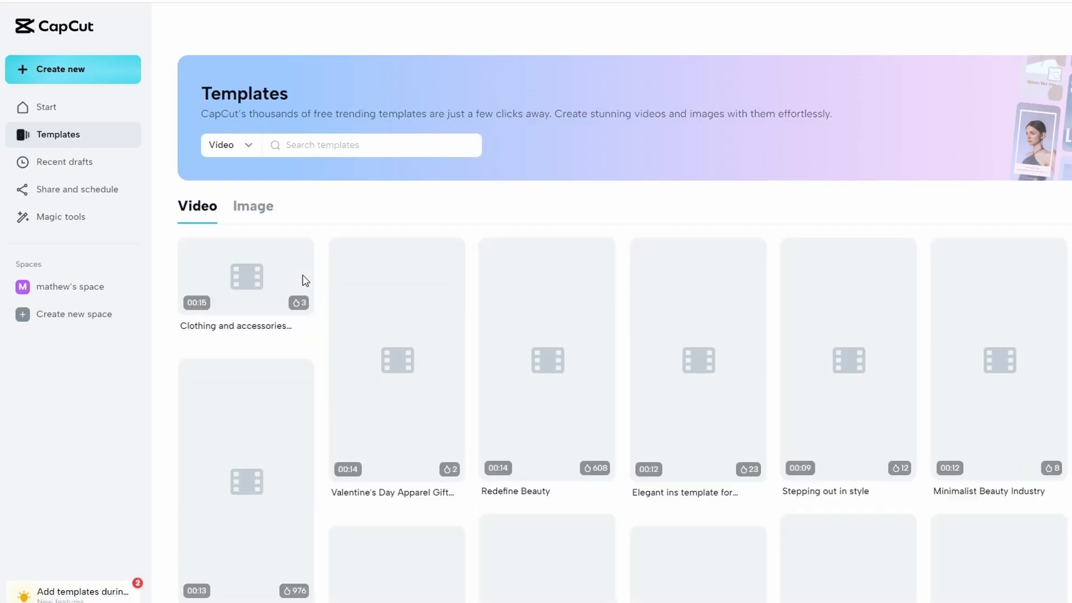
Step: Browse the video templates and start a project from the Valentine's Day Apparel Gift Ideas UI Style Business template
scroll(430, 246, "down", 5)
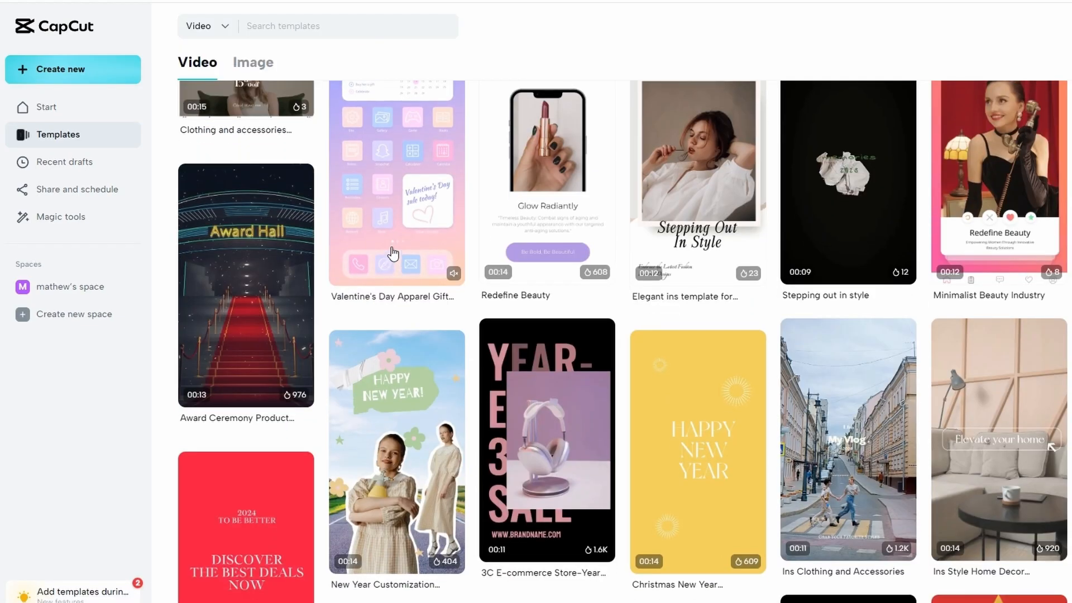
scroll(398, 223, "up", 2)
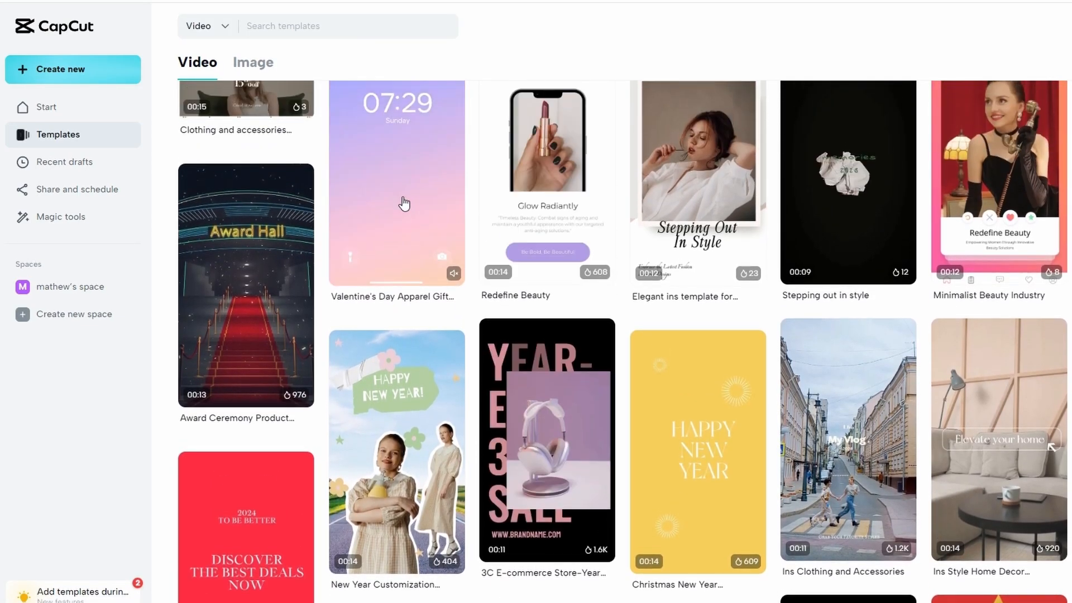
left_click(389, 208)
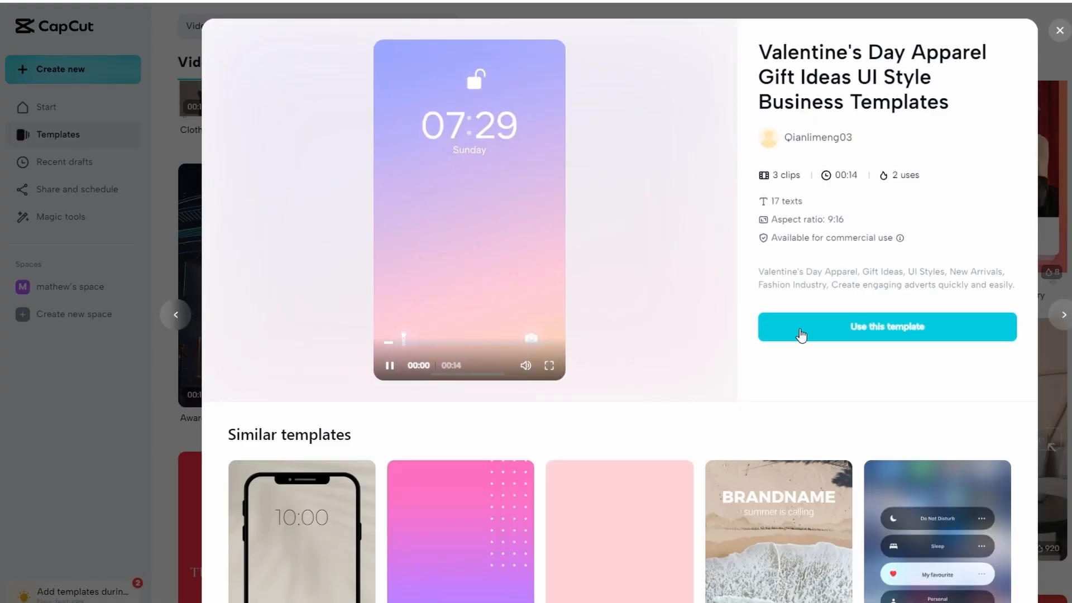
left_click(859, 339)
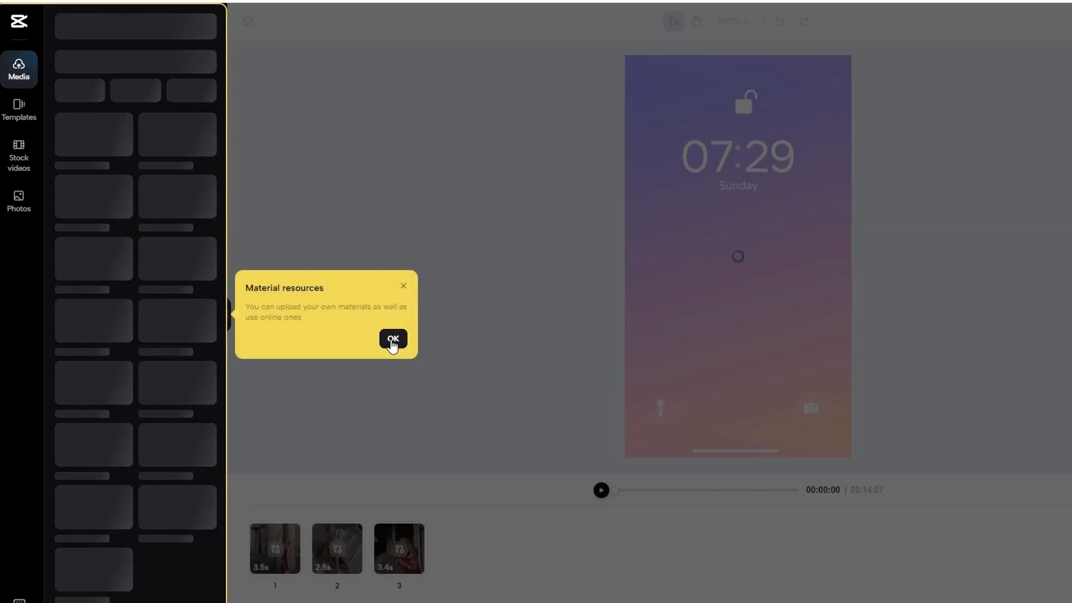
Step: Dismiss the Material resources and Quickly replace clips tips, and briefly play the template
left_click(392, 341)
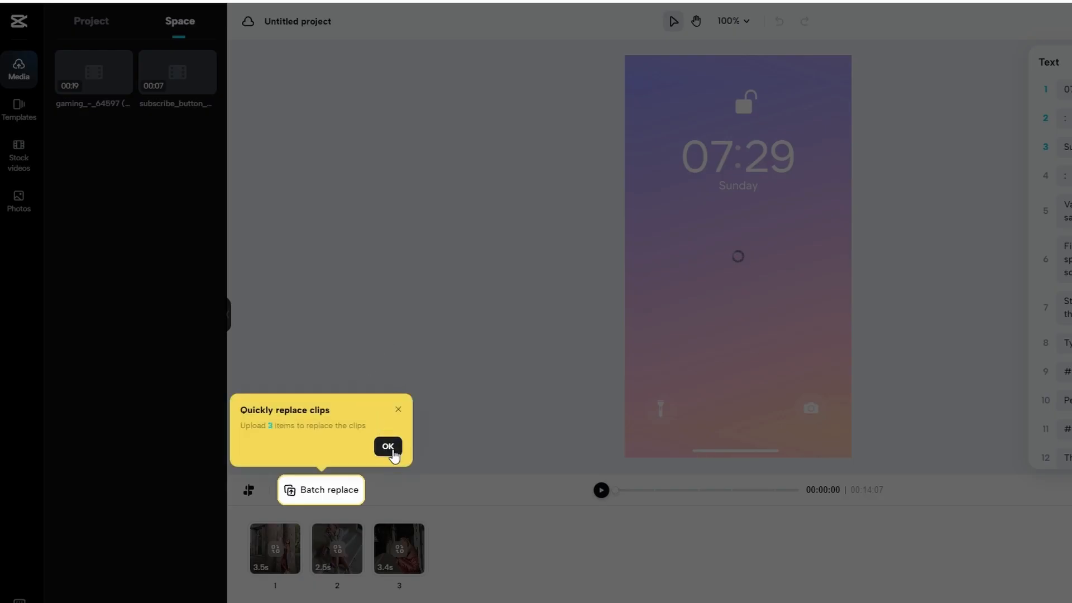
left_click(392, 449)
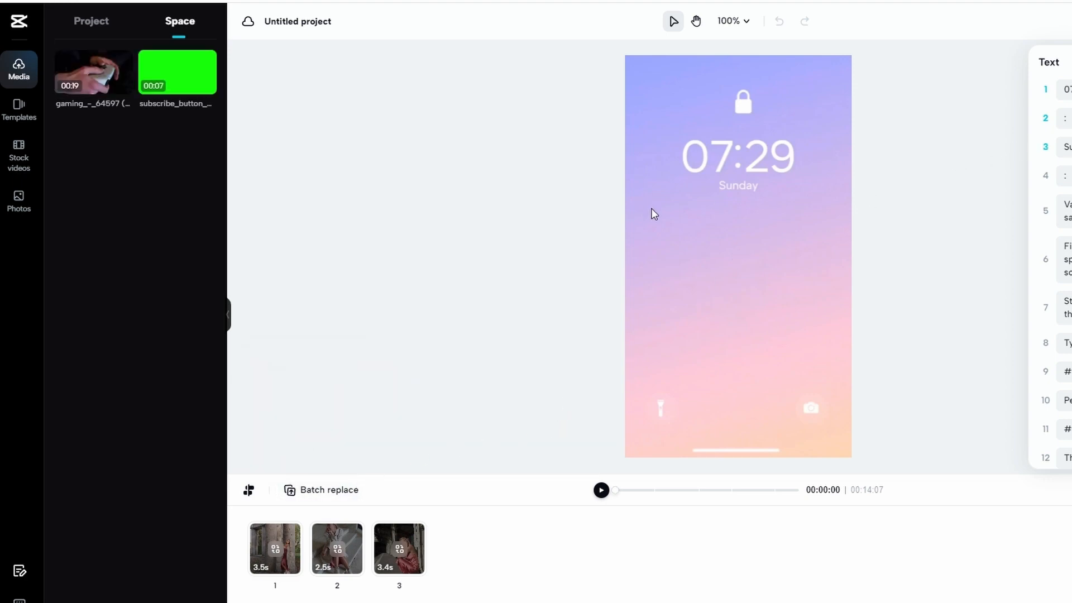
key("space")
key("space")
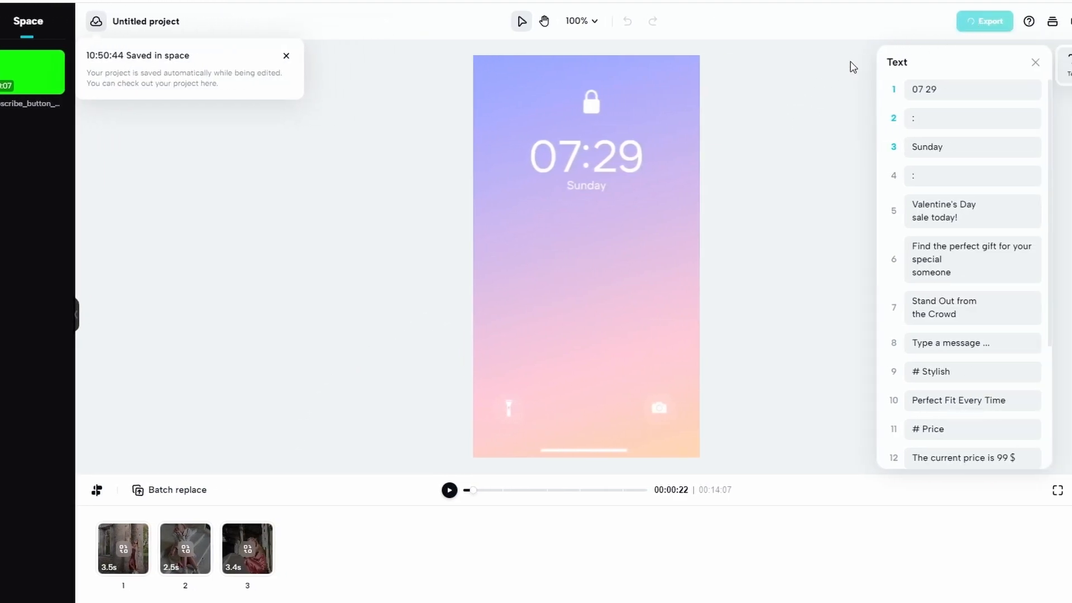
Step: Export the template video as a download at 1080p, 30fps, in MP4 format with recommended quality
left_click(982, 20)
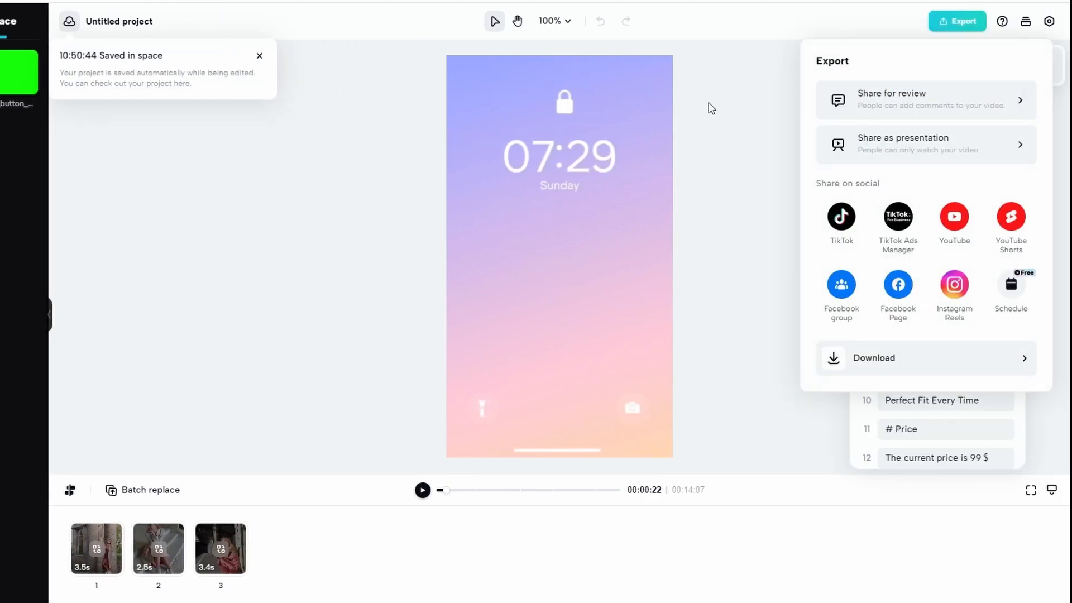
left_click(916, 373)
left_click(918, 258)
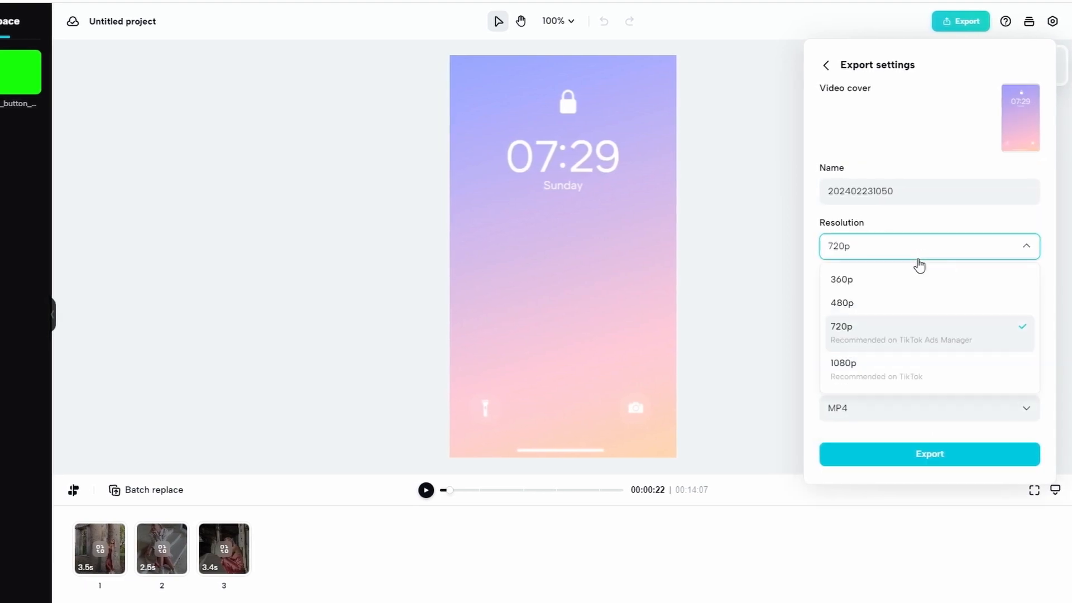
left_click(869, 370)
left_click(887, 454)
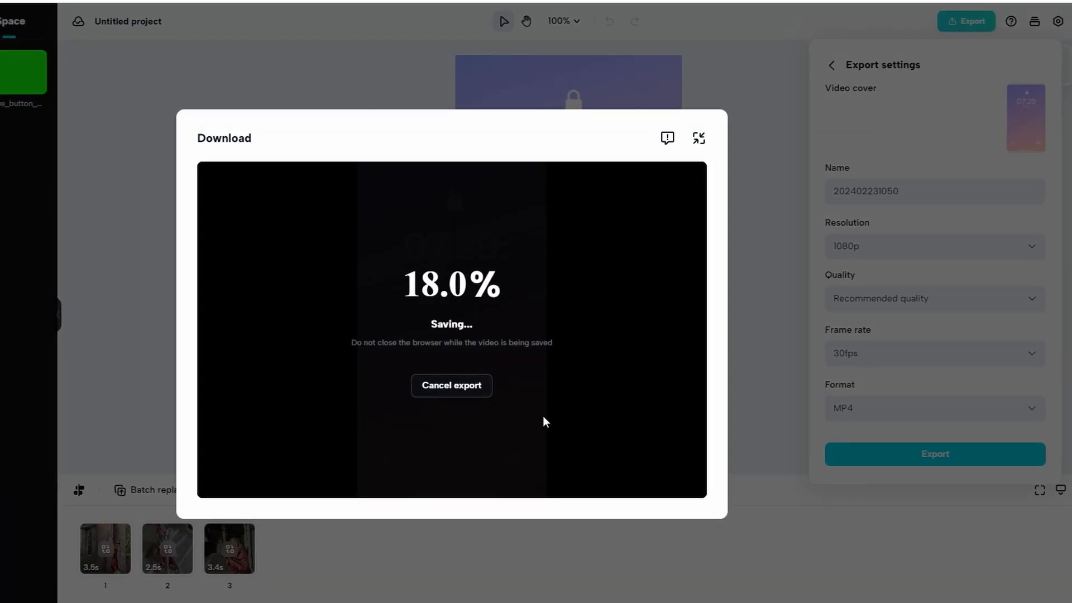
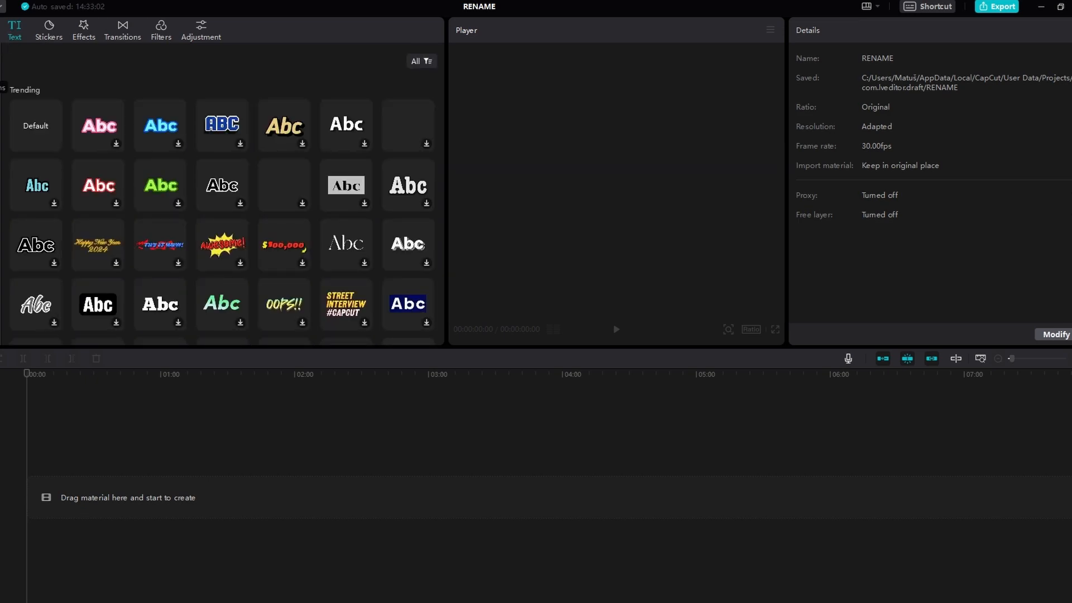
Step: Add a Default text clip to the timeline start in the RENAME project and enable Curve for it
left_click_drag(36, 127, 42, 498)
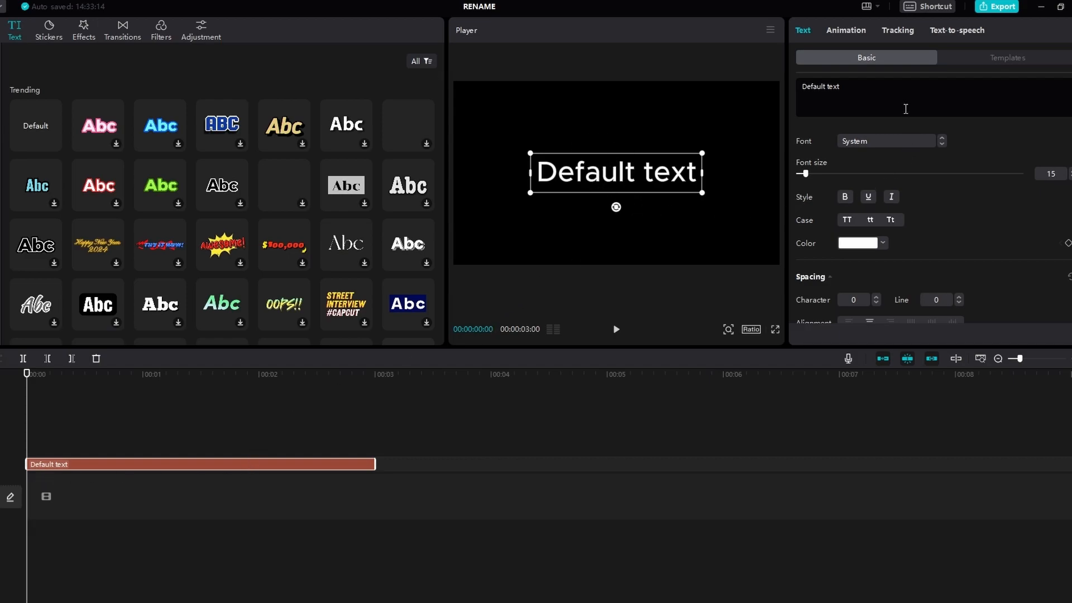
scroll(908, 115, "down", 5)
scroll(904, 105, "down", 4)
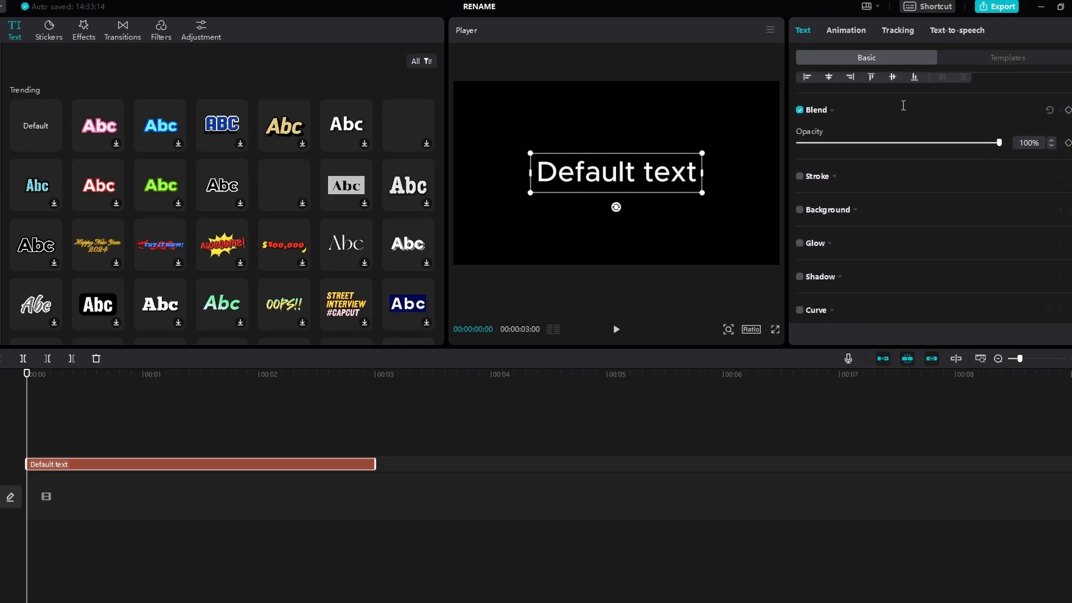
scroll(903, 105, "down", 1)
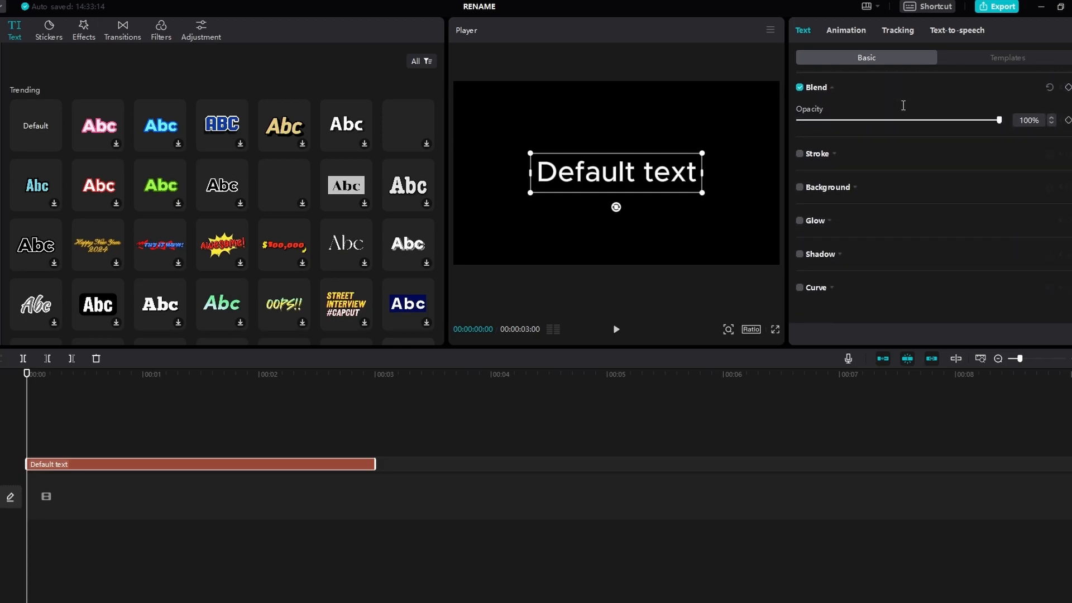
left_click(800, 288)
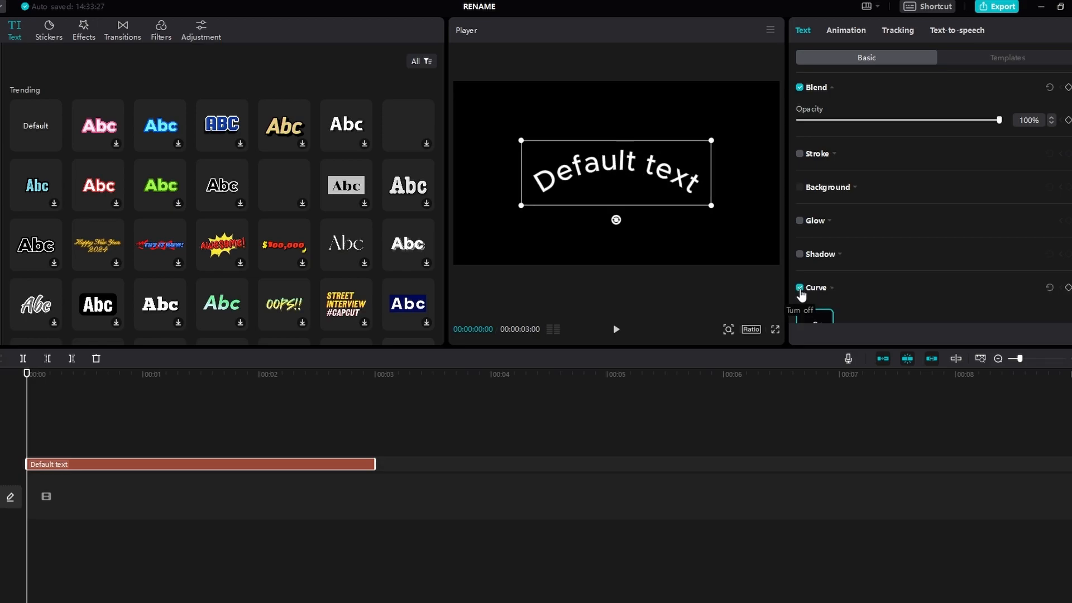
Step: Enlarge the text and set its curve strength to 65° after trying 360°, and play the result
scroll(898, 292, "down", 3)
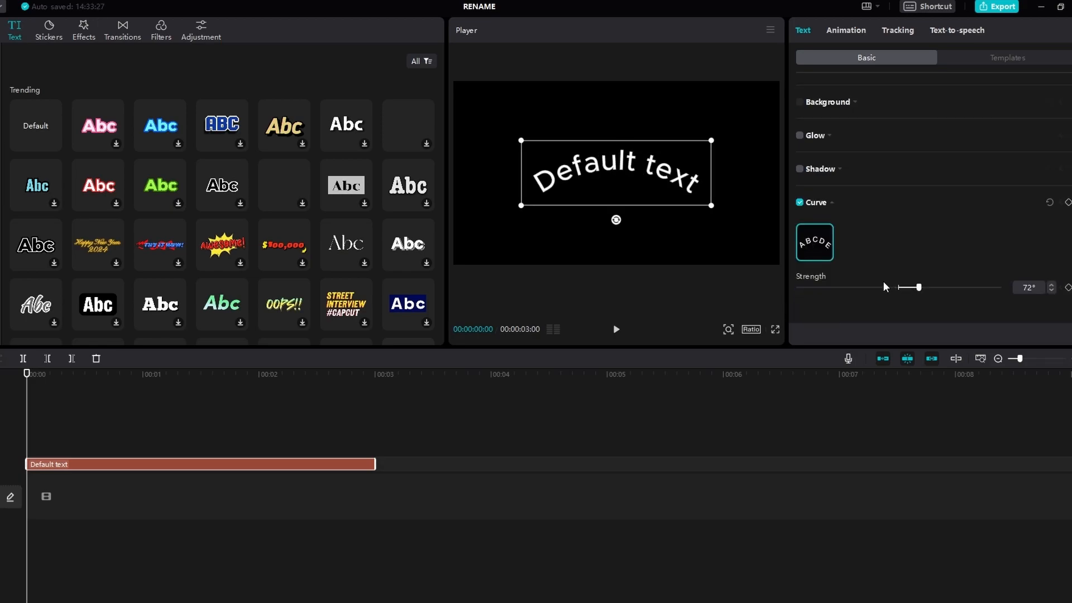
left_click_drag(920, 287, 977, 288)
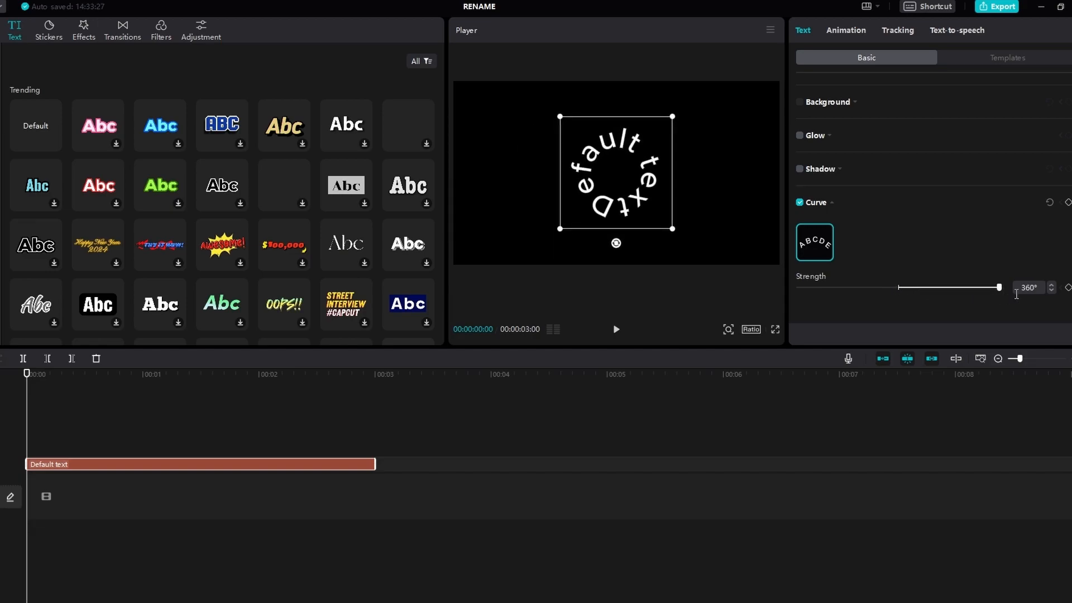
left_click_drag(990, 296, 896, 290)
left_click_drag(703, 195, 741, 214)
left_click_drag(897, 287, 916, 287)
key("space")
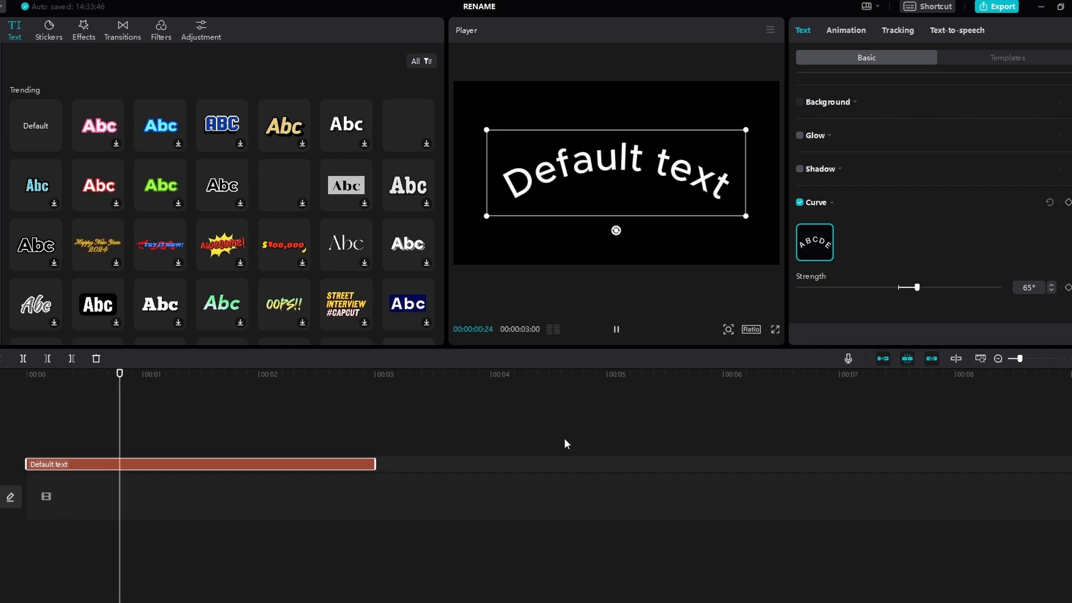
Step: Return the playhead to the start of the timeline and bend the text into a stronger arch
left_click_drag(159, 385, 15, 380)
left_click_drag(921, 288, 960, 288)
left_click(1030, 286)
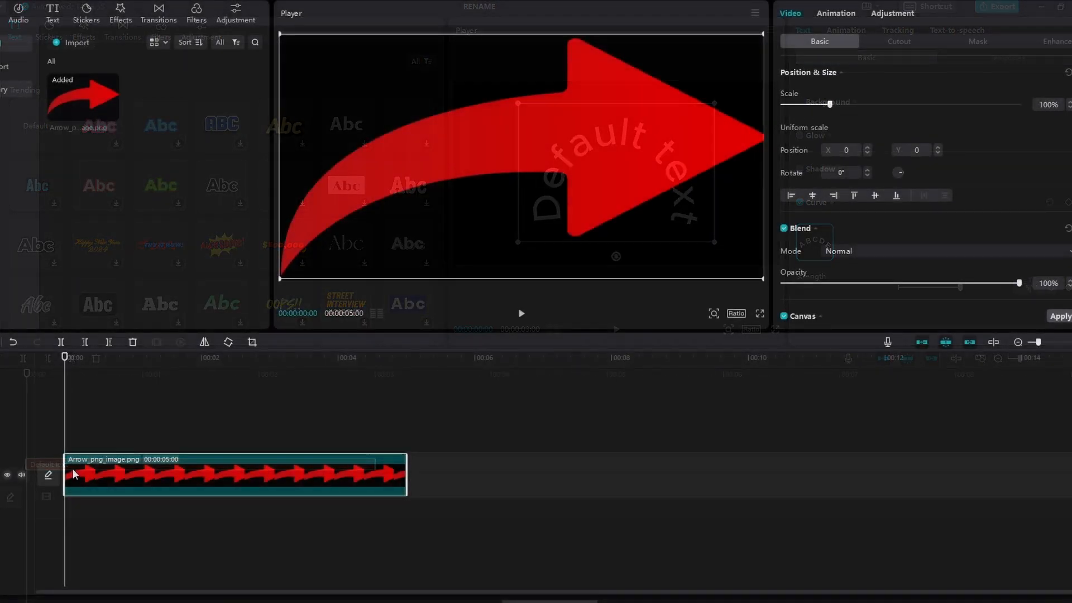
Step: Crop the red arrow image on the timeline to the arrowhead and the adjoining part of its shaft, trimming the tip
left_click(252, 343)
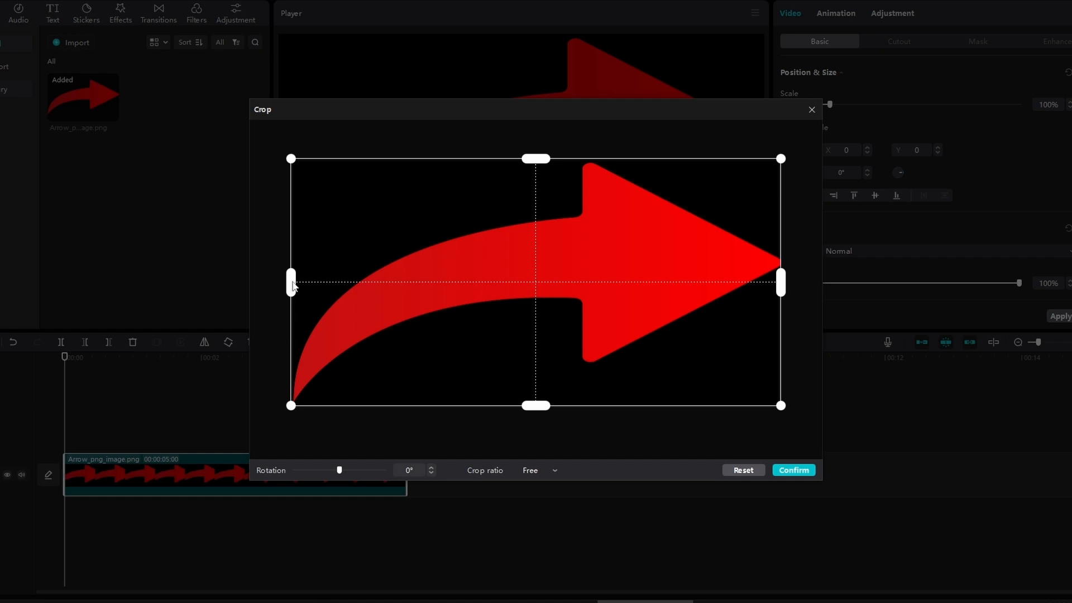
left_click_drag(291, 286, 396, 300)
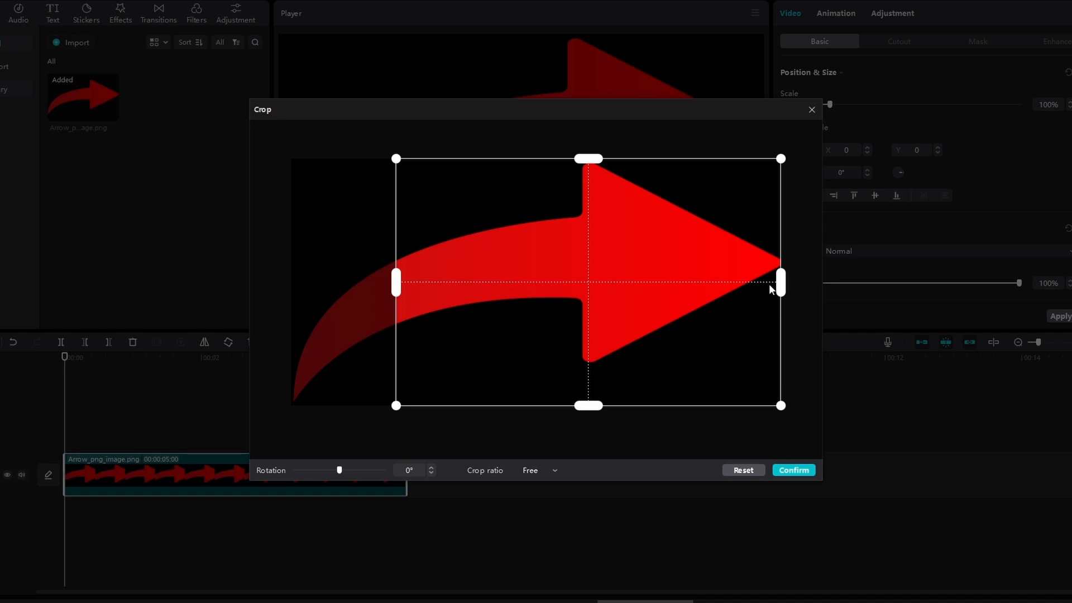
left_click_drag(786, 282, 745, 284)
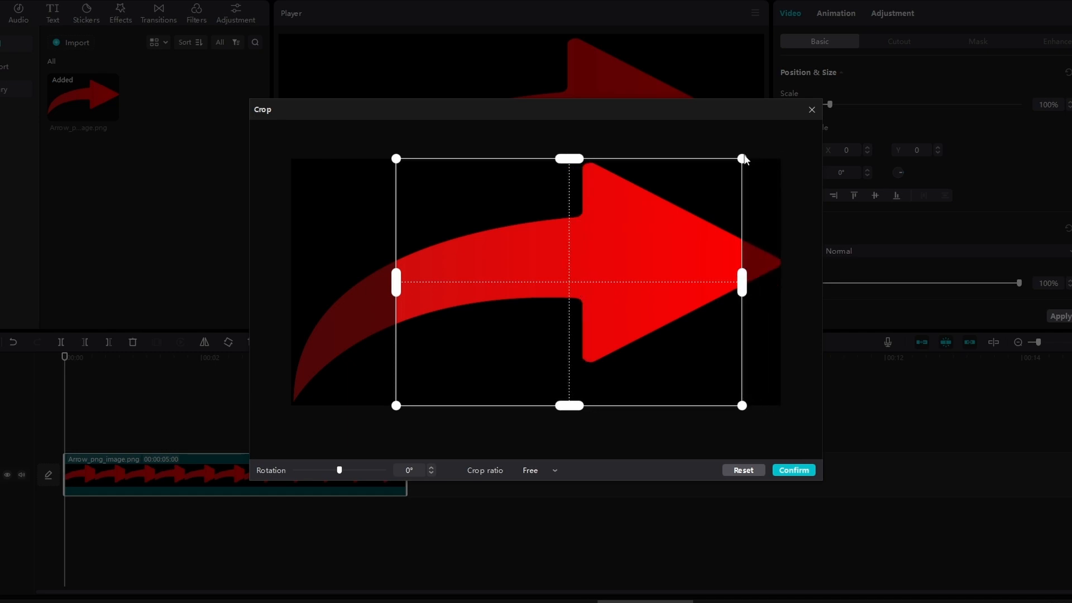
left_click_drag(601, 297, 595, 284)
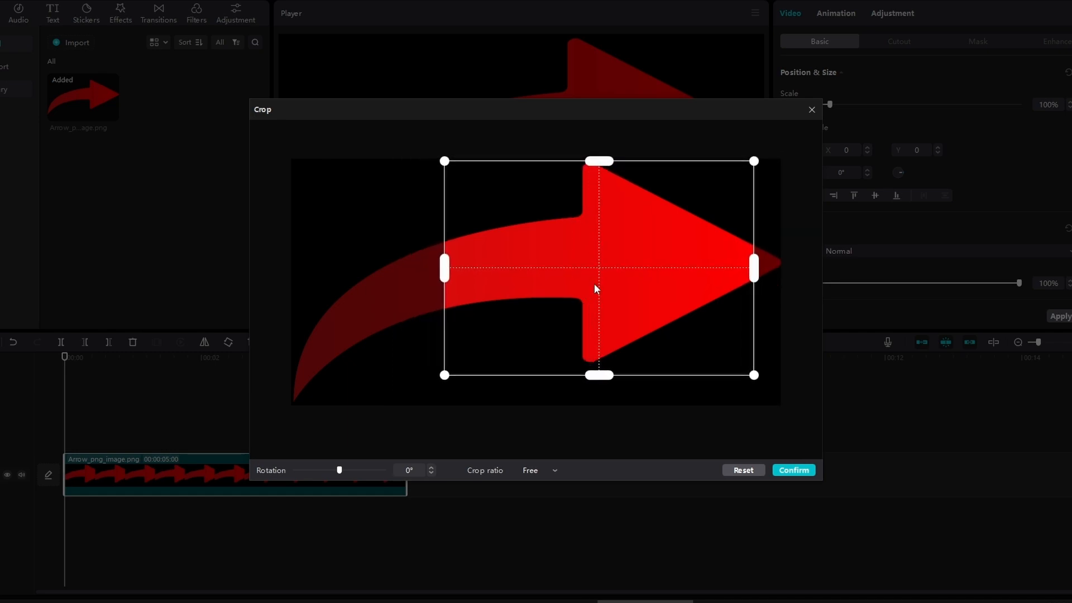
left_click(795, 470)
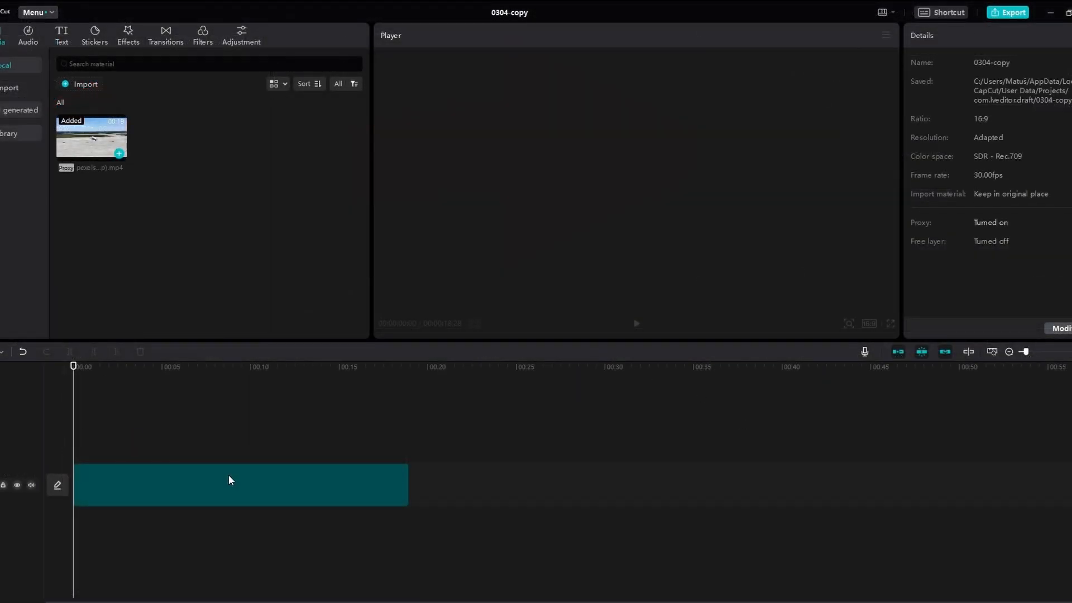
Step: Copy the airport clip, paste it on a track above, shift the copy about 2 seconds along the timeline and play
left_click(227, 477)
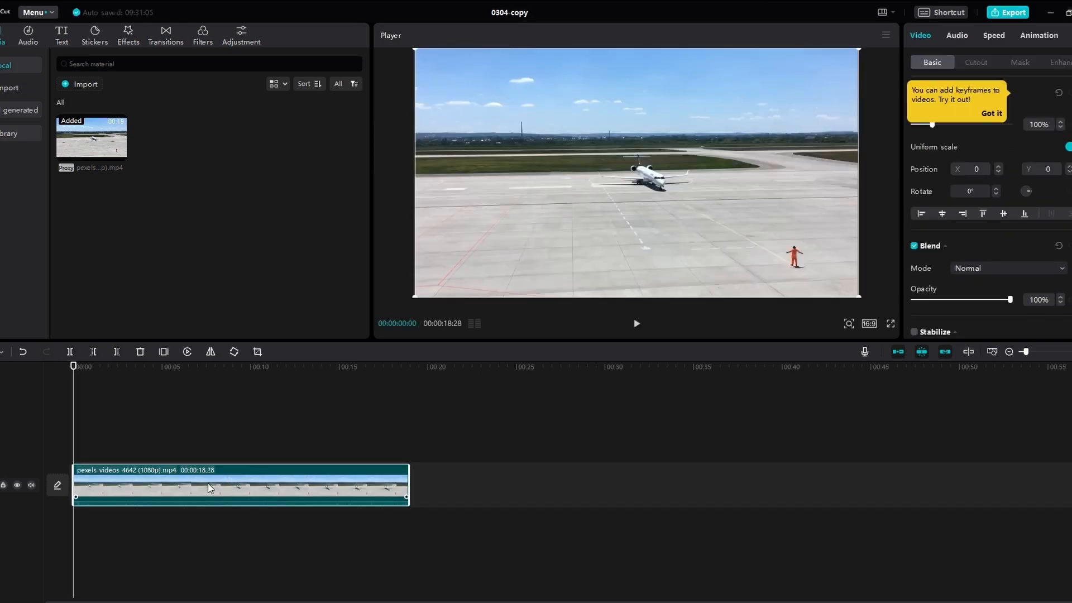
right_click(238, 491)
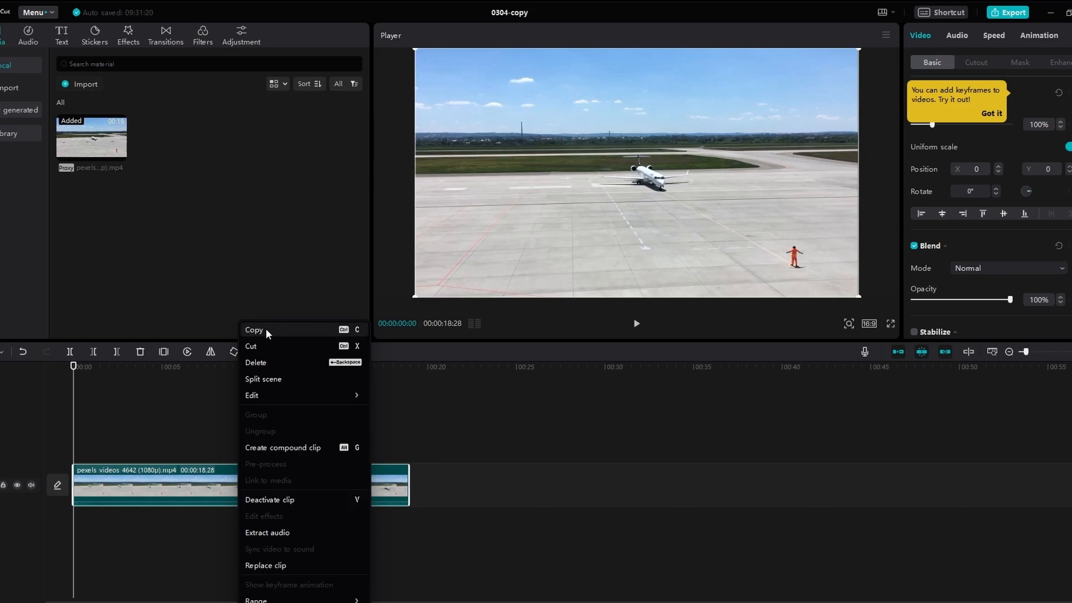
left_click(334, 331)
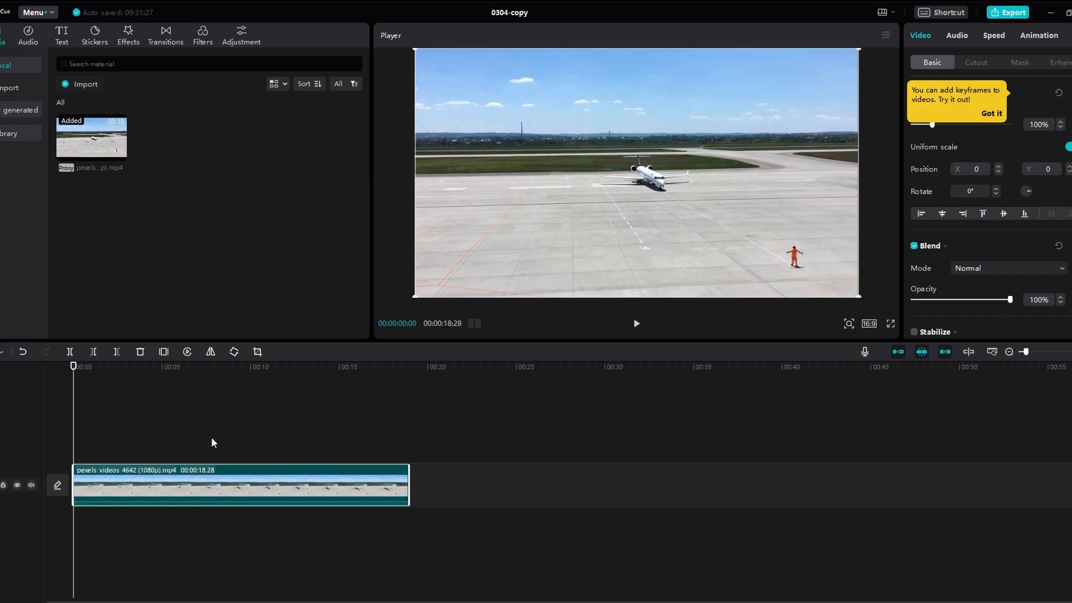
right_click(154, 446)
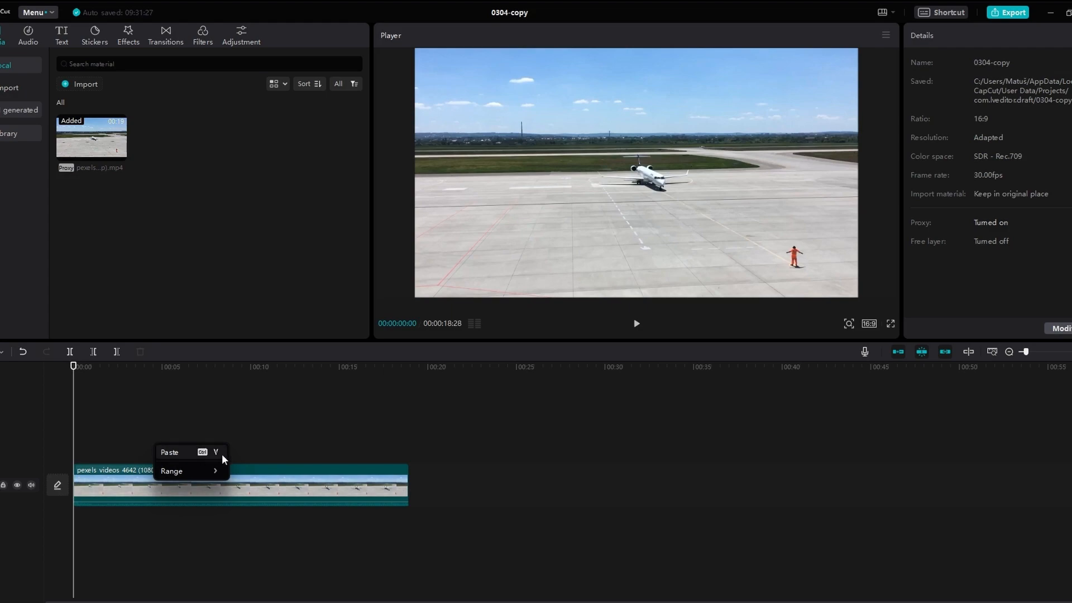
left_click(194, 453)
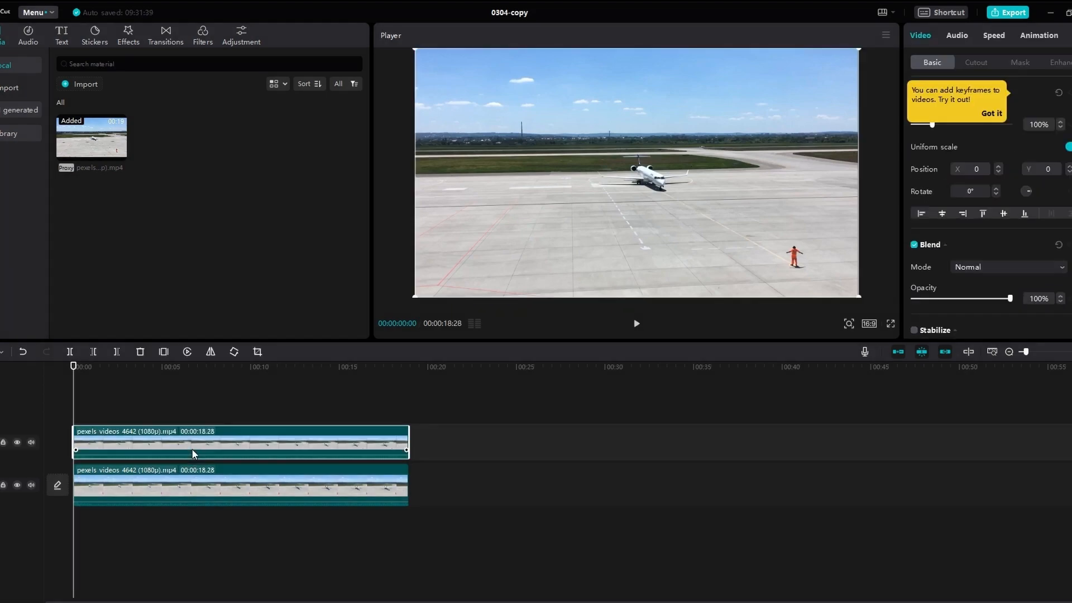
left_click_drag(179, 447, 207, 450)
key("space")
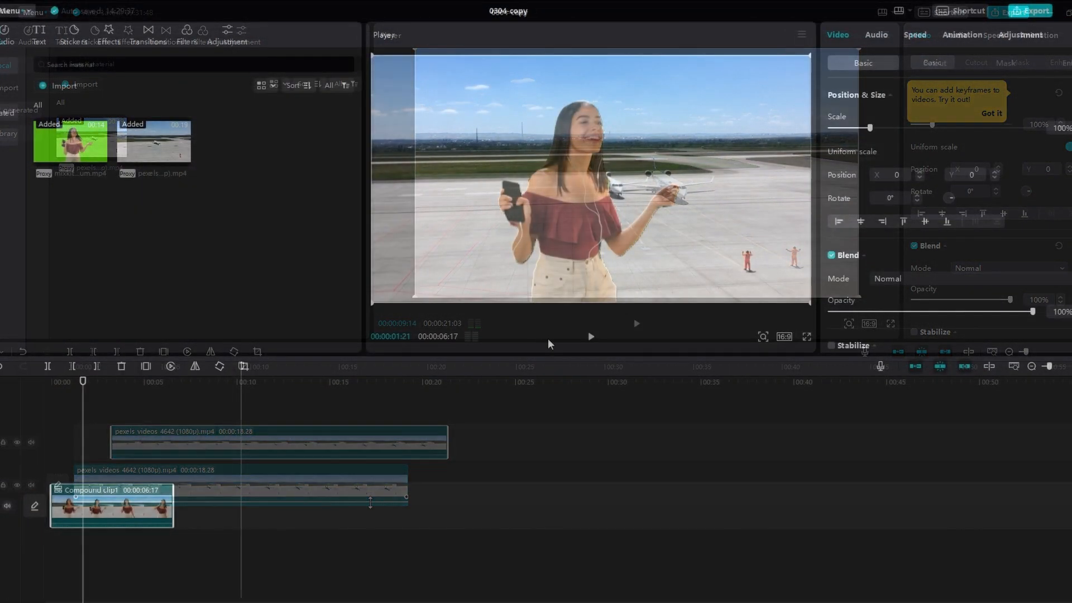
Step: Copy Compound clip1, paste it on a track above and align the copy with the start of the timeline
right_click(108, 506)
left_click(146, 328)
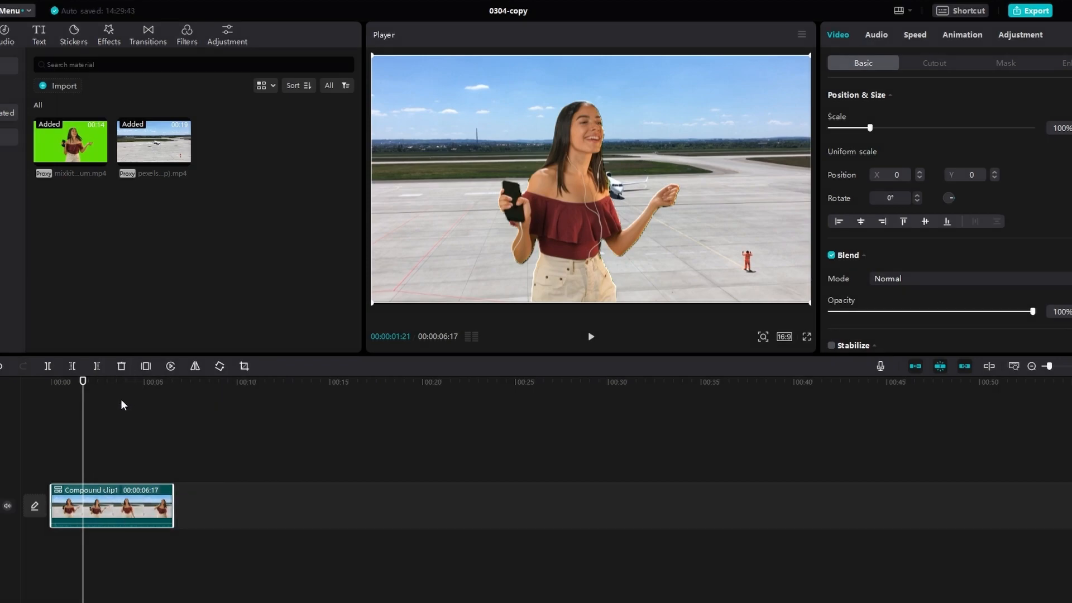
right_click(114, 441)
left_click(125, 446)
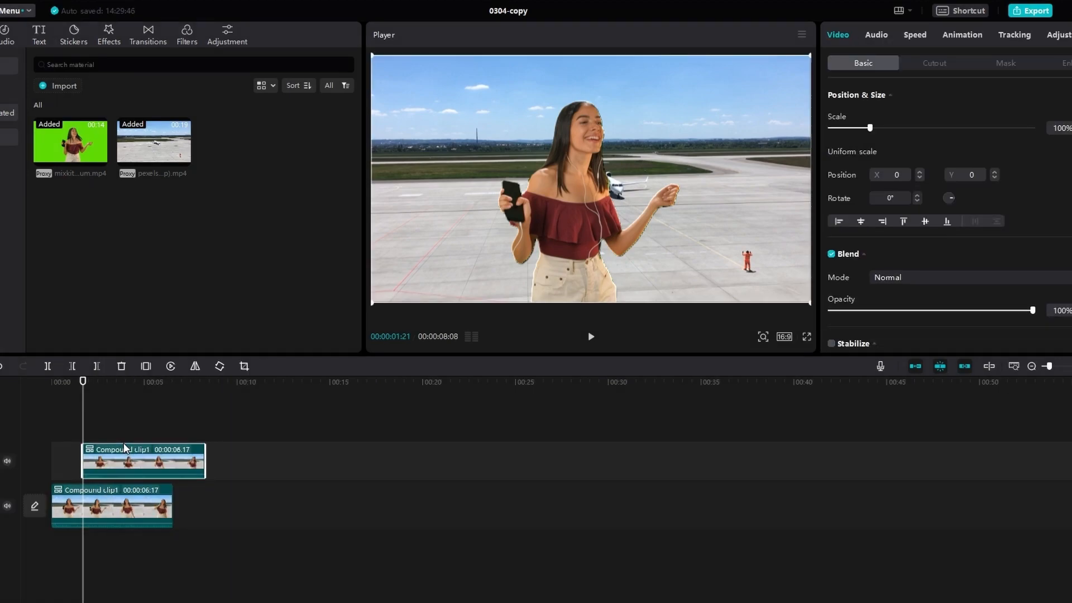
left_click_drag(141, 465, 124, 464)
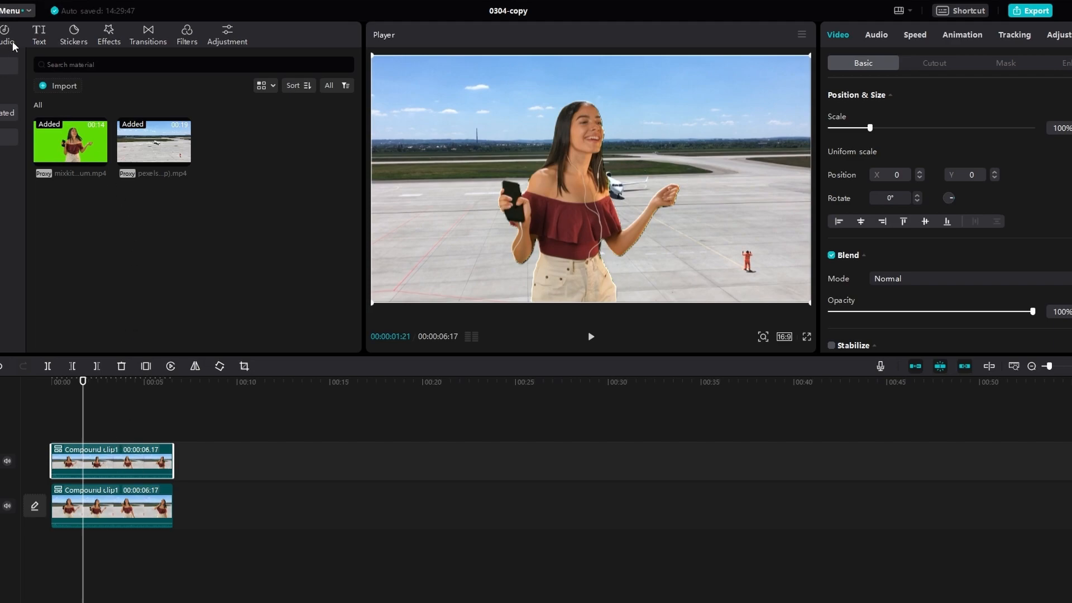
Step: Find the Blur effect among the Lens video effects and apply it to the upper compound clip
left_click(112, 37)
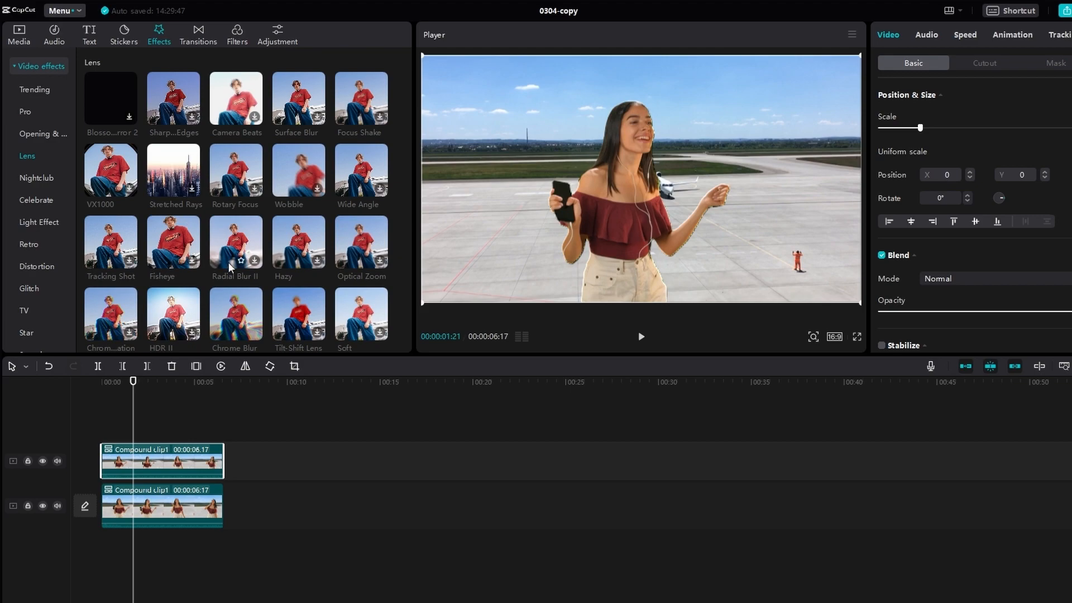
scroll(226, 263, "down", 1)
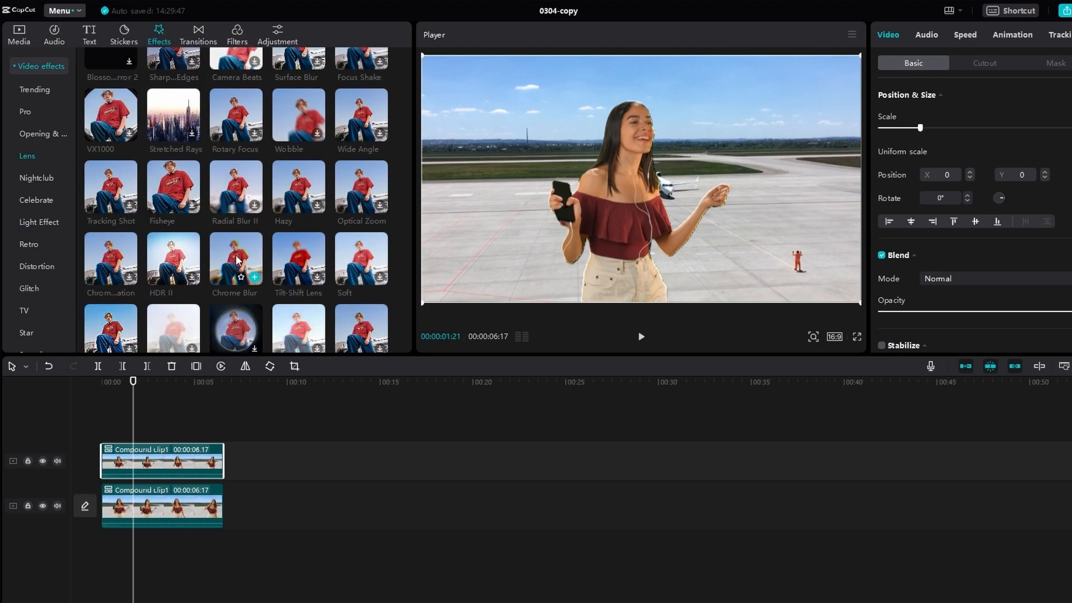
scroll(236, 260, "down", 1)
scroll(237, 260, "down", 1)
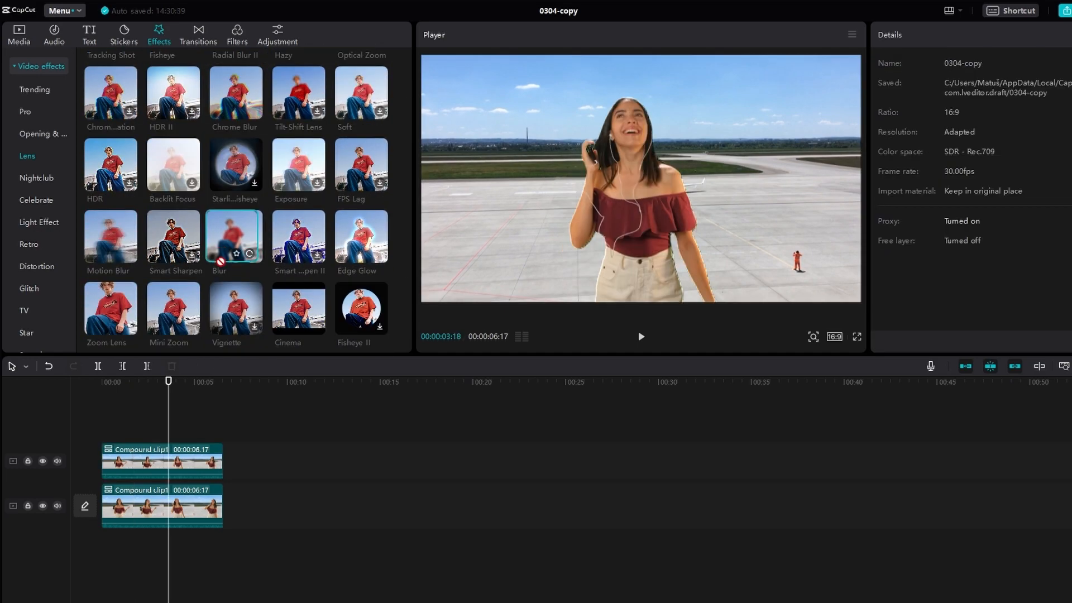
left_click_drag(237, 260, 144, 466)
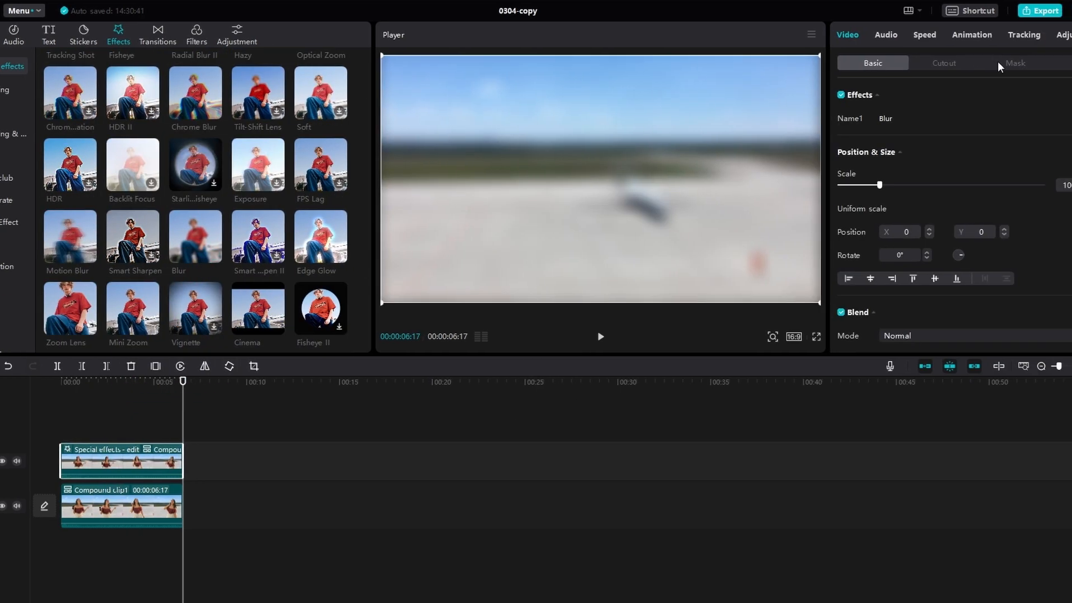
Step: Add a Circle mask to the blurred clip, sized 313 by 314 over the woman's face at 00:00:04:29, position X 155, Y 196
left_click(999, 65)
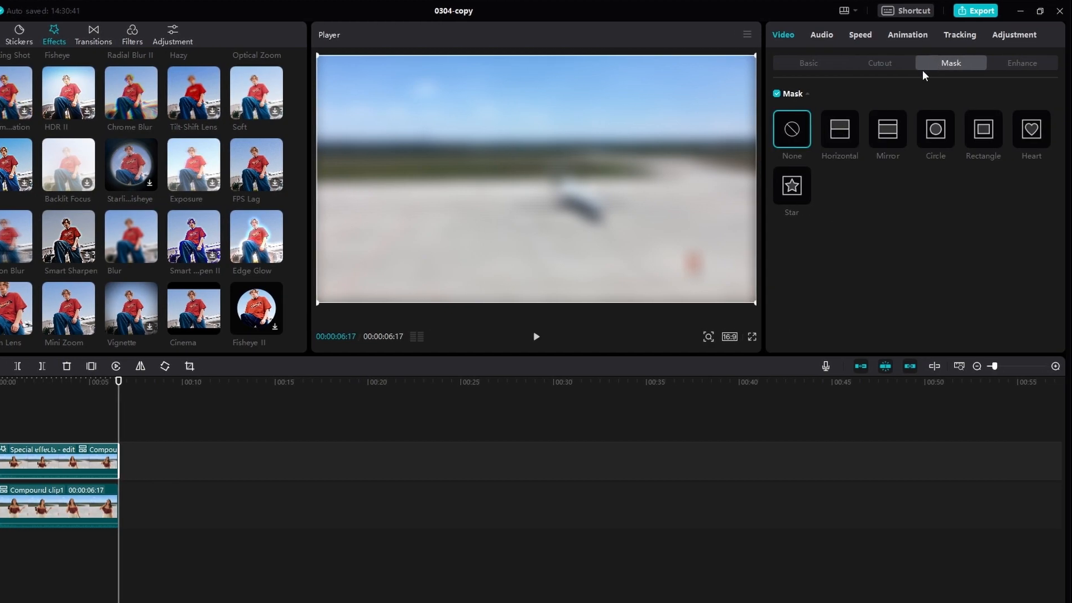
left_click(937, 132)
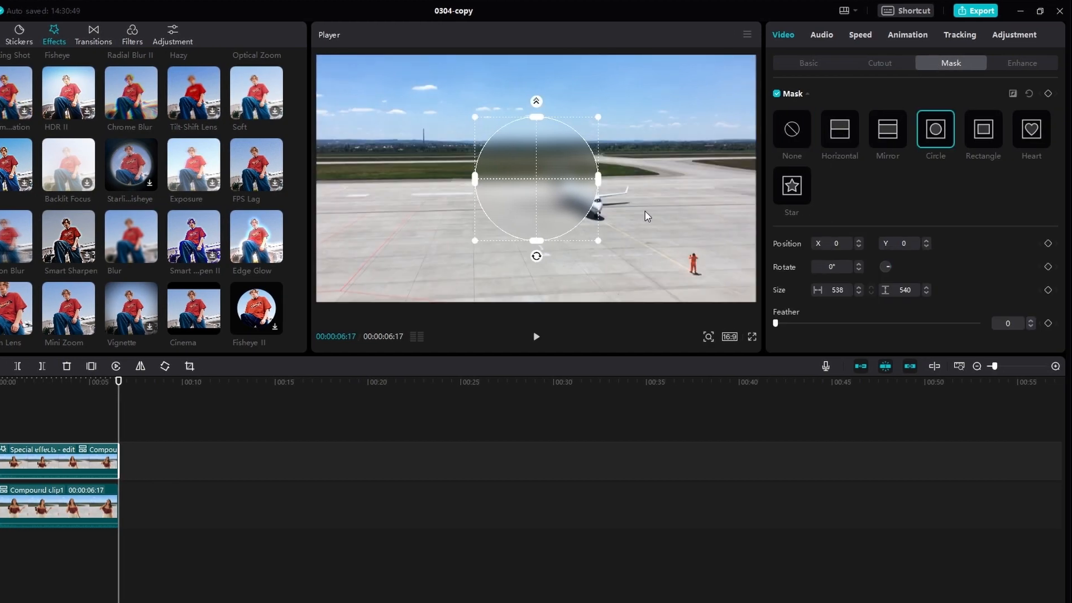
left_click_drag(118, 383, 89, 383)
left_click_drag(578, 183, 608, 135)
left_click_drag(625, 186, 569, 144)
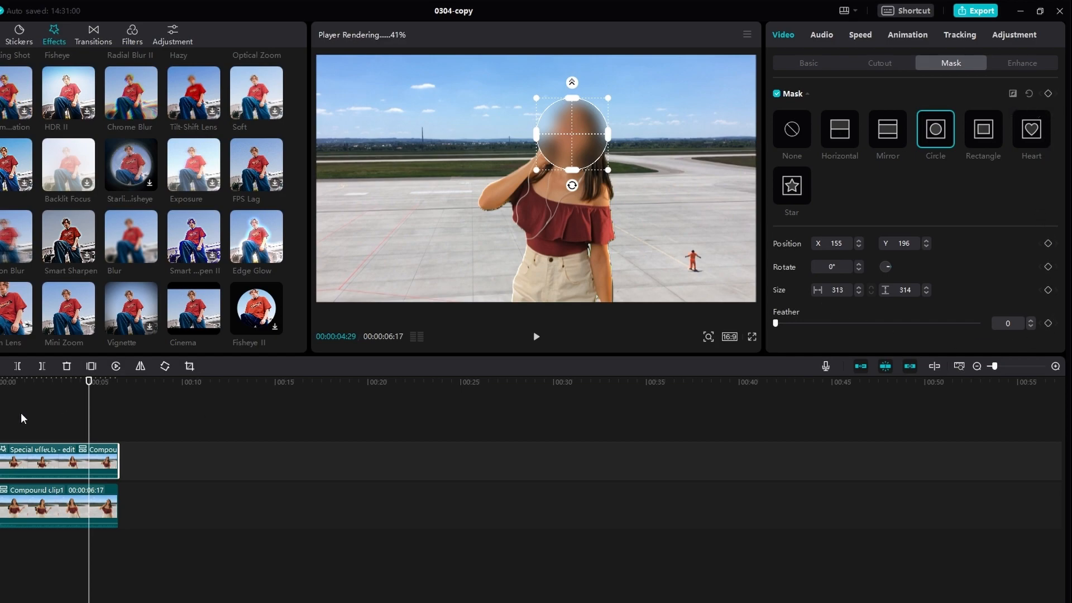
Step: Reposition the circle mask over the woman's face at the clip's start, at X 83, Y 233
left_click(24, 395)
key("Home")
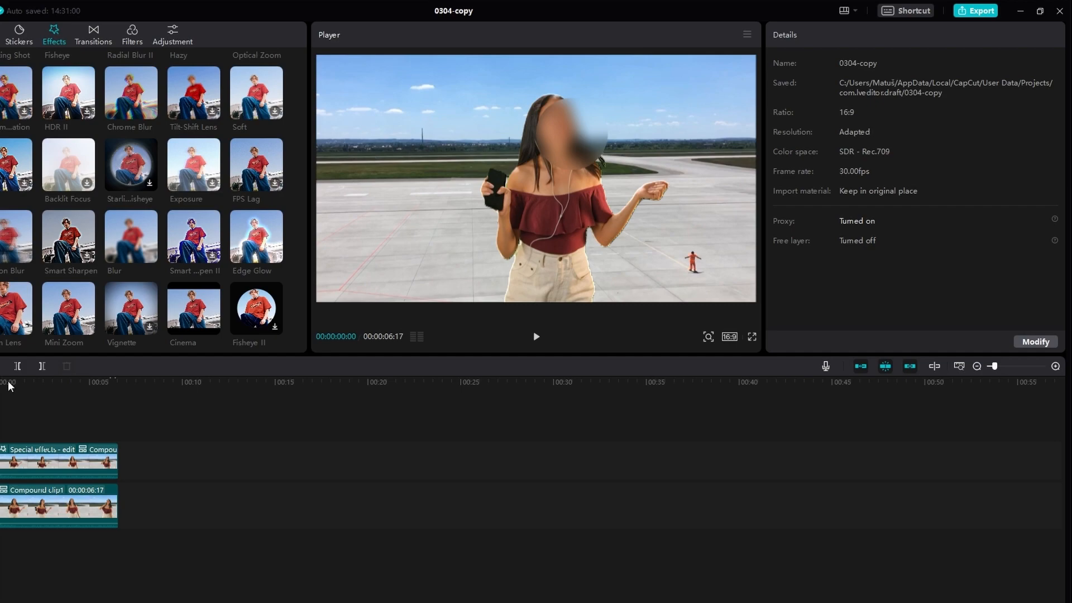
left_click(66, 460)
left_click_drag(569, 136, 555, 129)
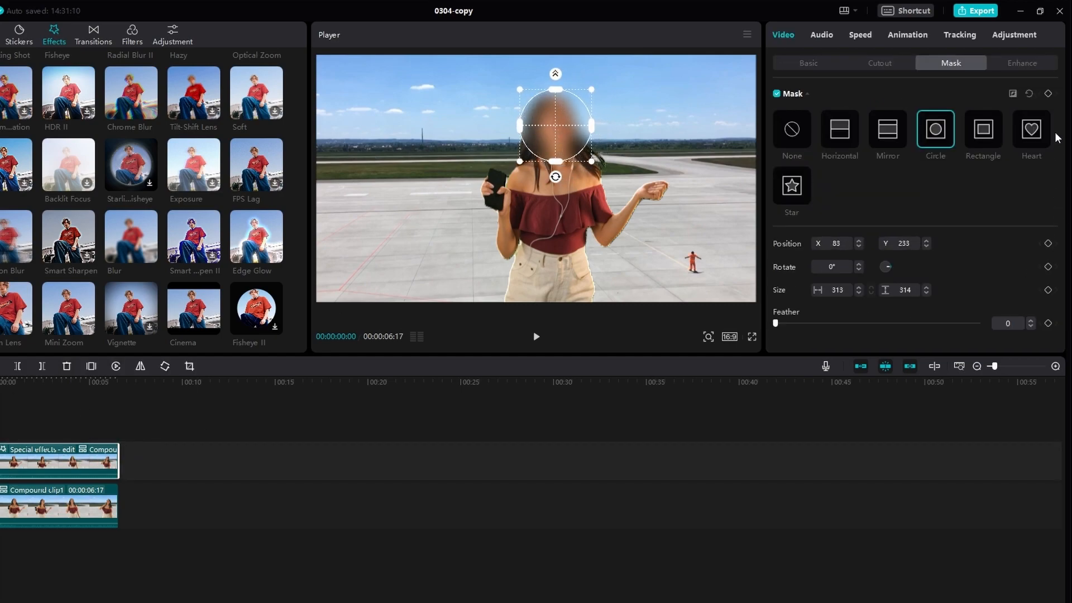
Step: Keyframe the circle mask from the clip's start and keep repositioning it over the woman's moving face through 00:00:05:23
key("space")
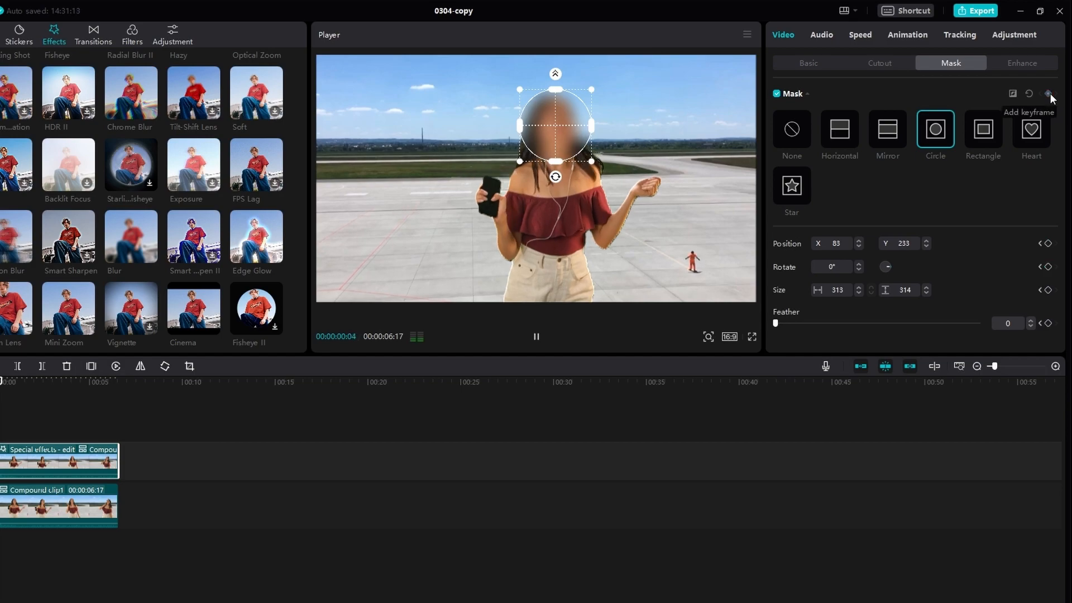
key("space")
mouse_move(561, 131)
left_mouse_down()
mouse_move(520, 141)
mouse_move(537, 149)
mouse_move(566, 127)
mouse_move(581, 132)
left_mouse_up()
key("space")
key("space")
key("space")
key("space")
key("space")
key("space")
key("space")
key("space")
key("space")
key("space")
key("space")
key("space")
key("space")
key("space")
key("space")
key("space")
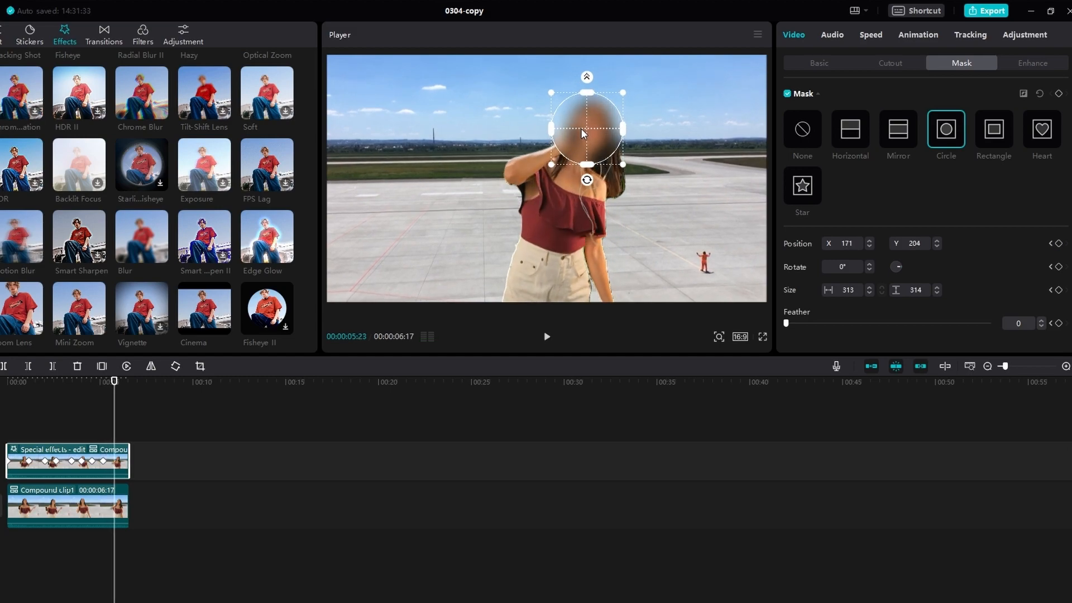
Step: Continue keyframing the circle mask over the woman's face up to 00:00:06:12 at X 99, Y 204, and play back the result
key("space")
left_click_drag(581, 129, 564, 133)
key("space")
key("space")
key("space")
key("space")
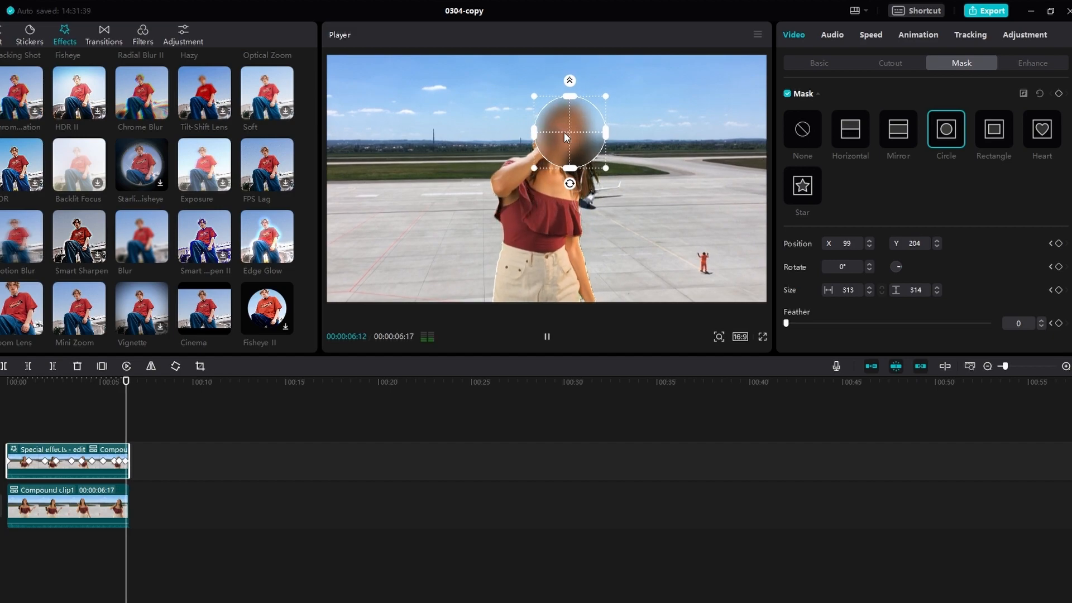
key("space")
key("space")
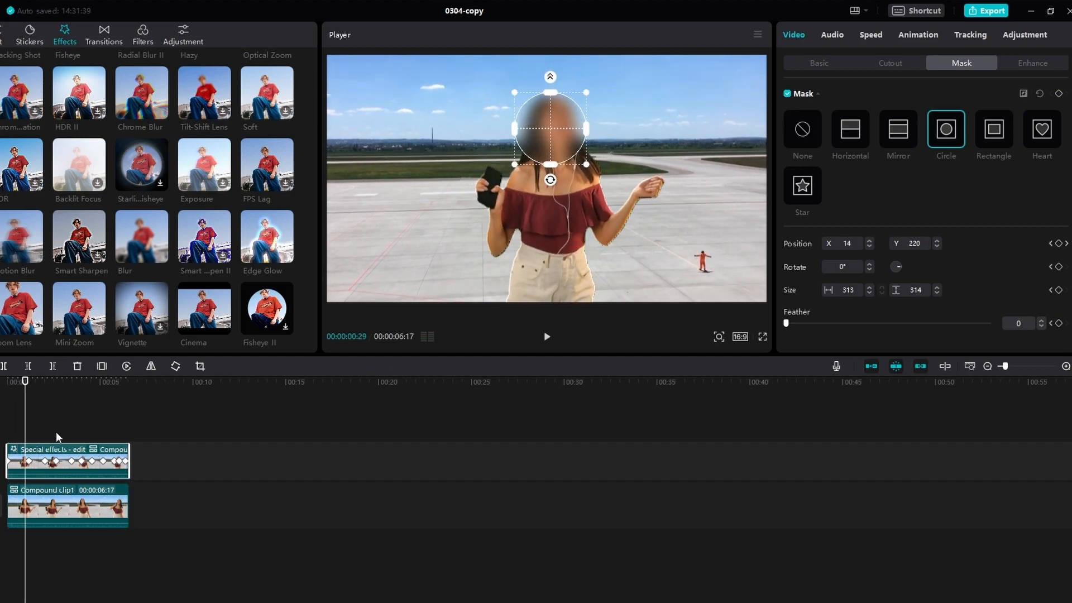
left_click(49, 428)
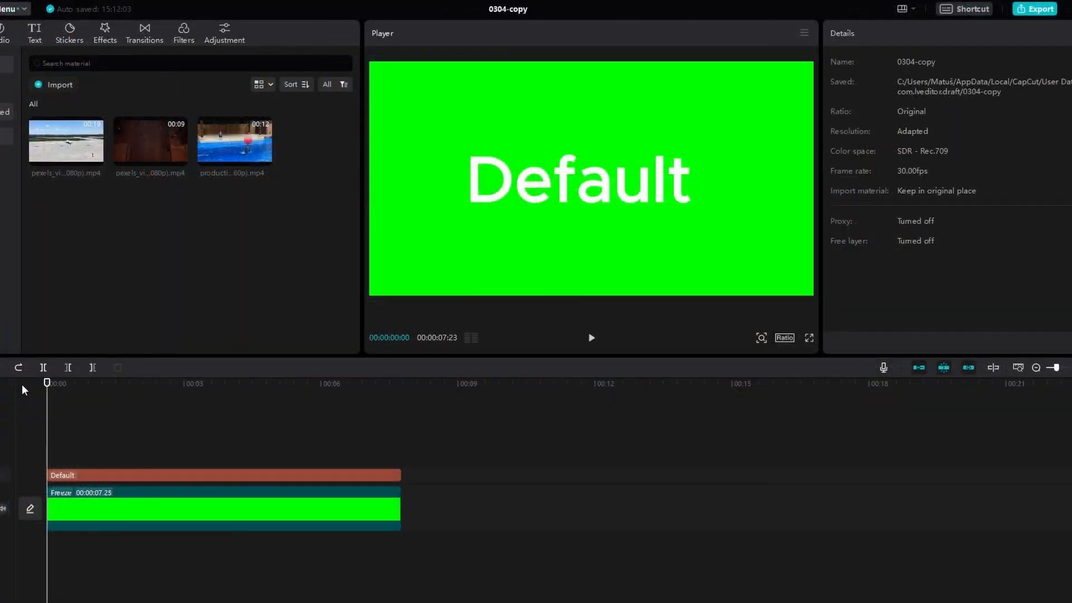
Step: Add a black stroke with thickness 23 to the Default text above the green freeze clip
left_click(168, 518)
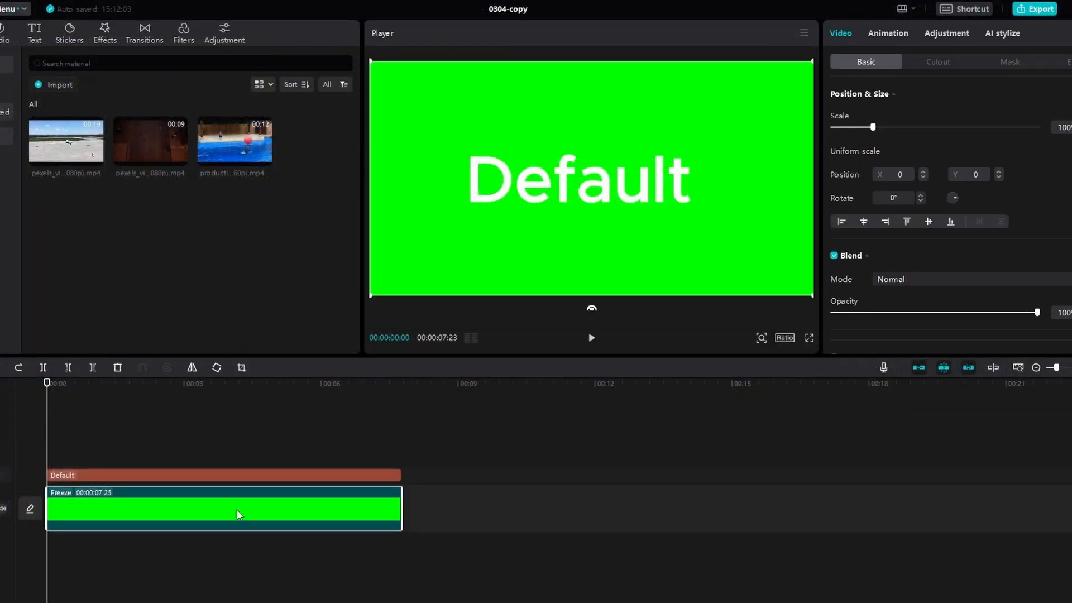
left_click(217, 476)
left_click_drag(283, 446, 149, 476)
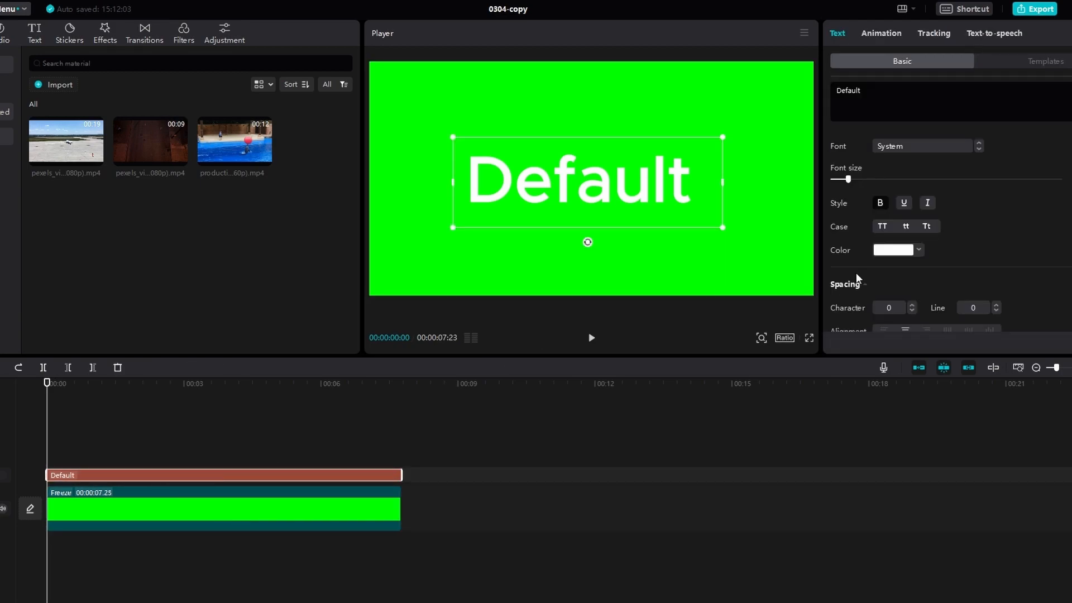
scroll(934, 248, "down", 2)
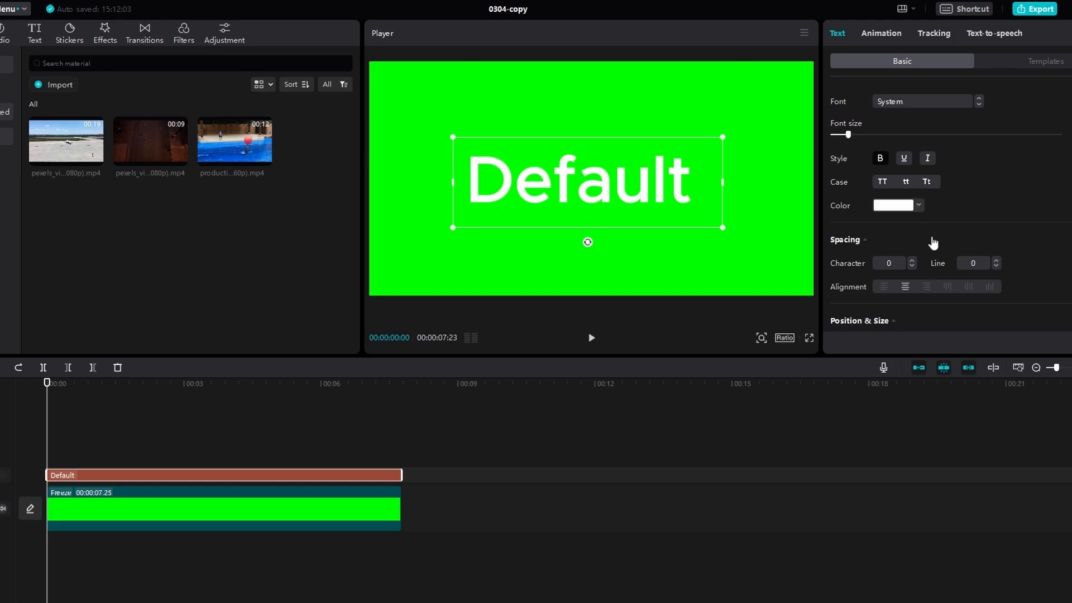
scroll(933, 240, "down", 4)
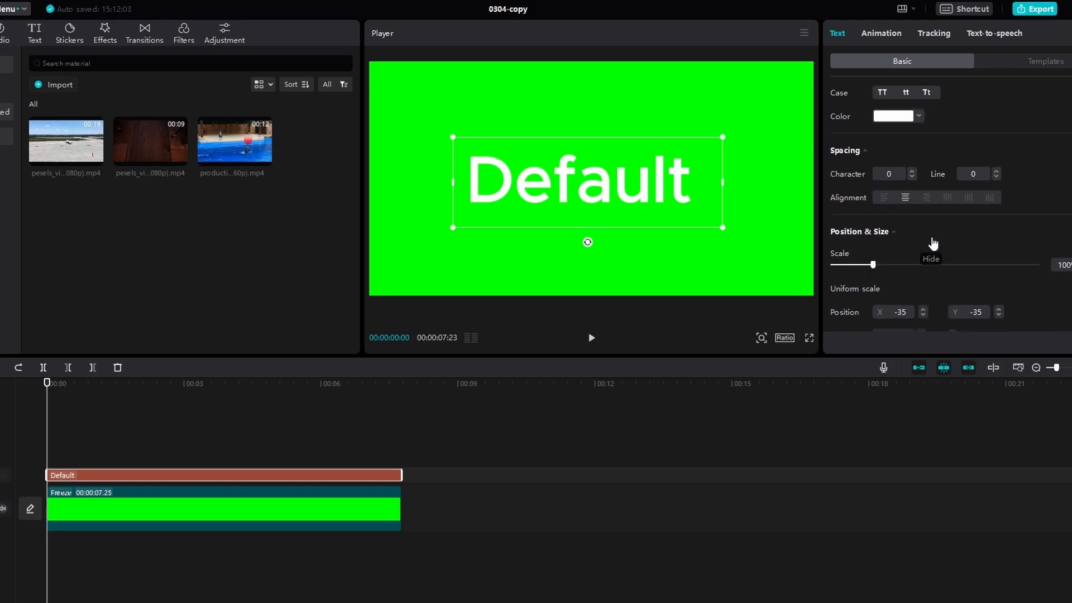
scroll(932, 242, "down", 15)
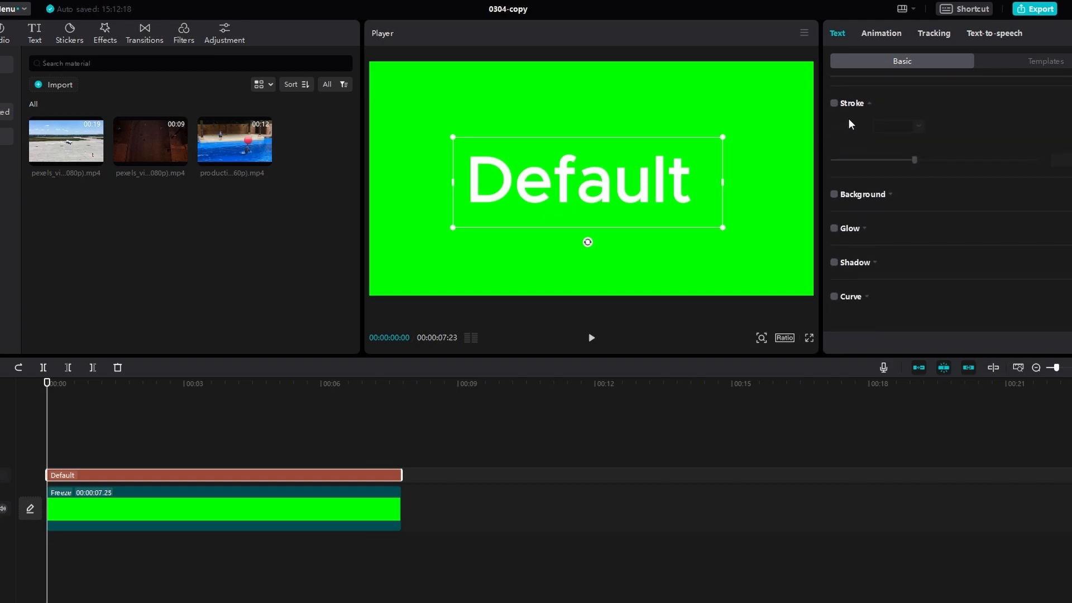
left_click(834, 102)
left_click_drag(914, 158, 880, 163)
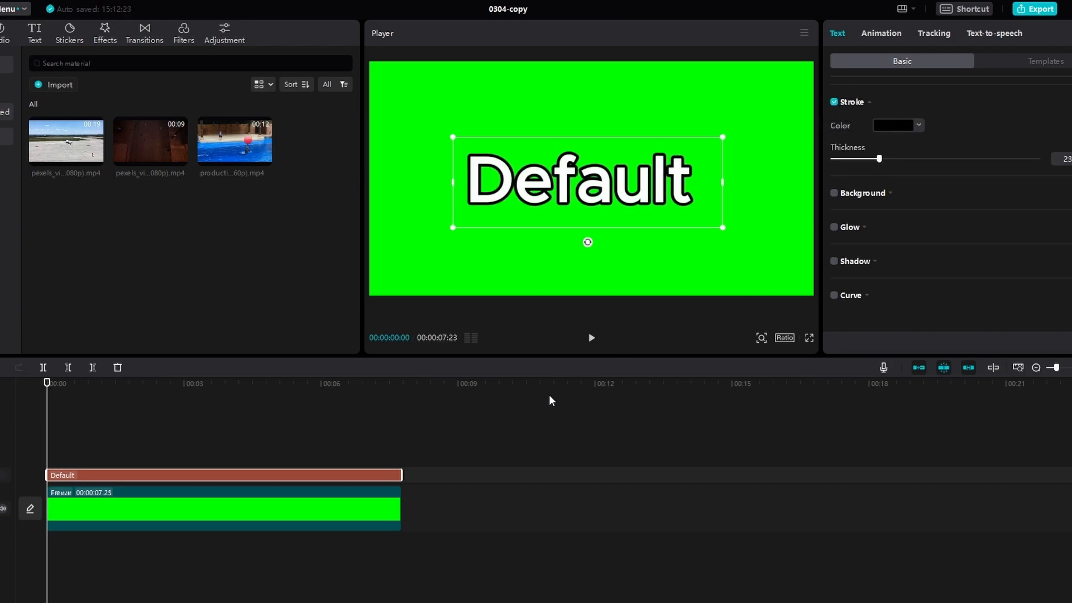
Step: Export the current frame as the 1080P PNG still 0304-copy(2) and import it into the project
left_click(804, 33)
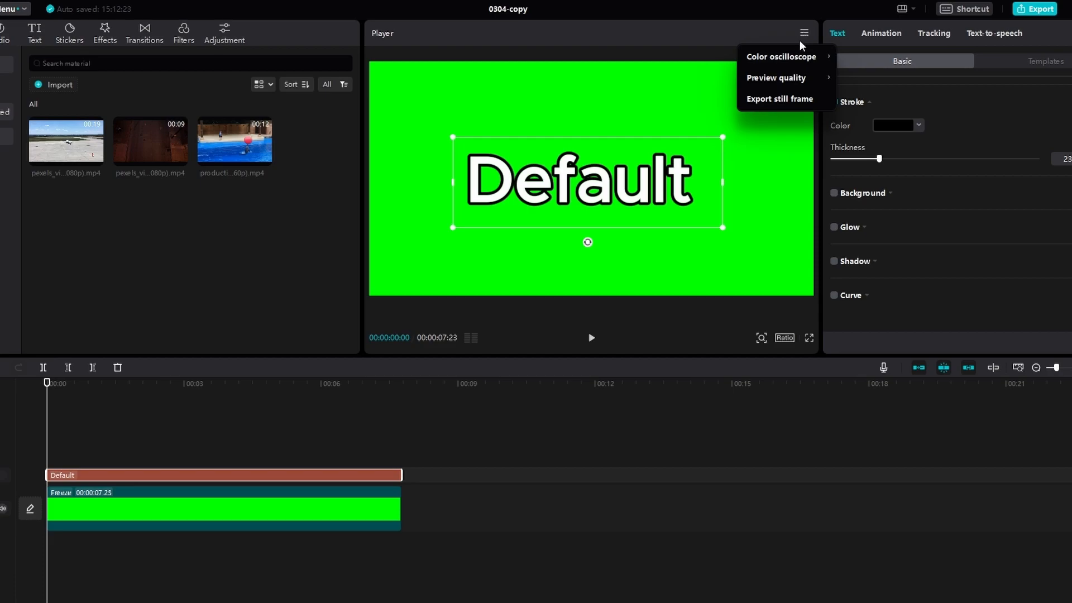
left_click(785, 99)
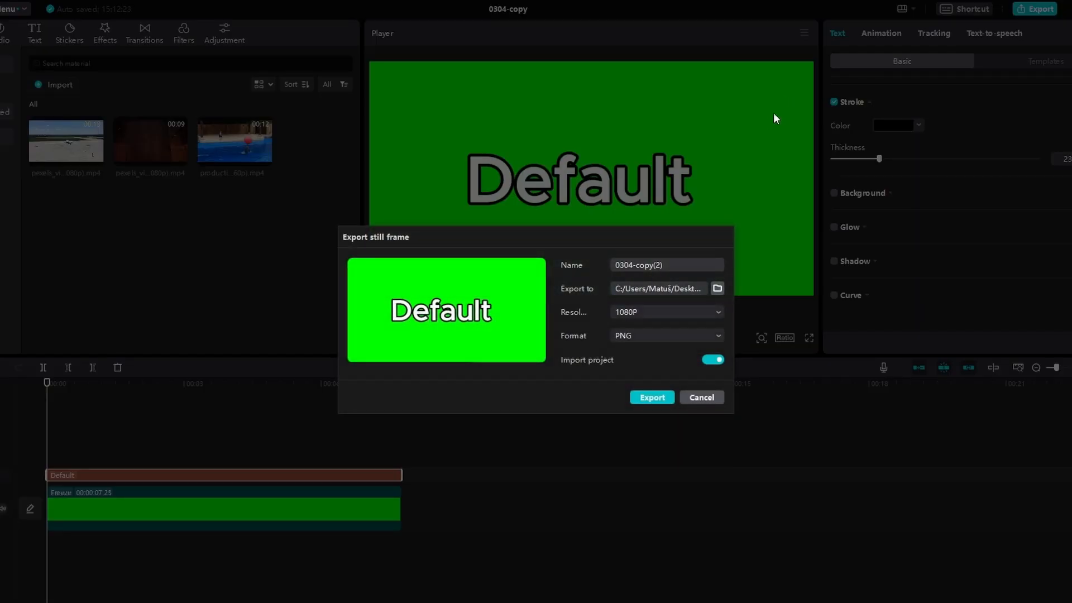
left_click(653, 398)
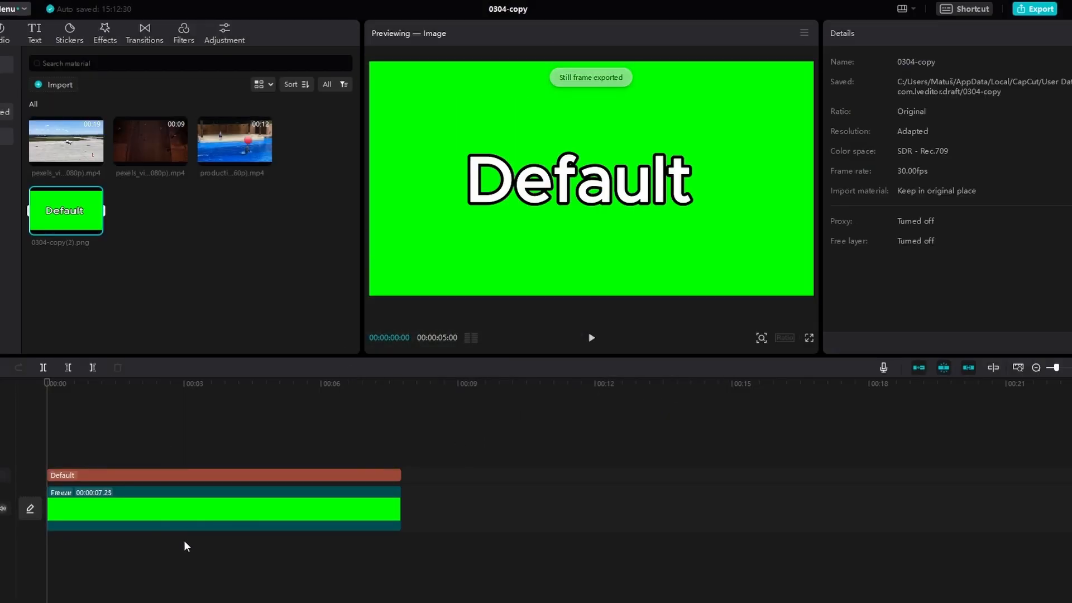
Step: Replace the timeline clips with the dark 9-second pexels video and the exported still on the track above, extended to 00:00:08:26
left_click_drag(334, 584, 208, 465)
key("Delete")
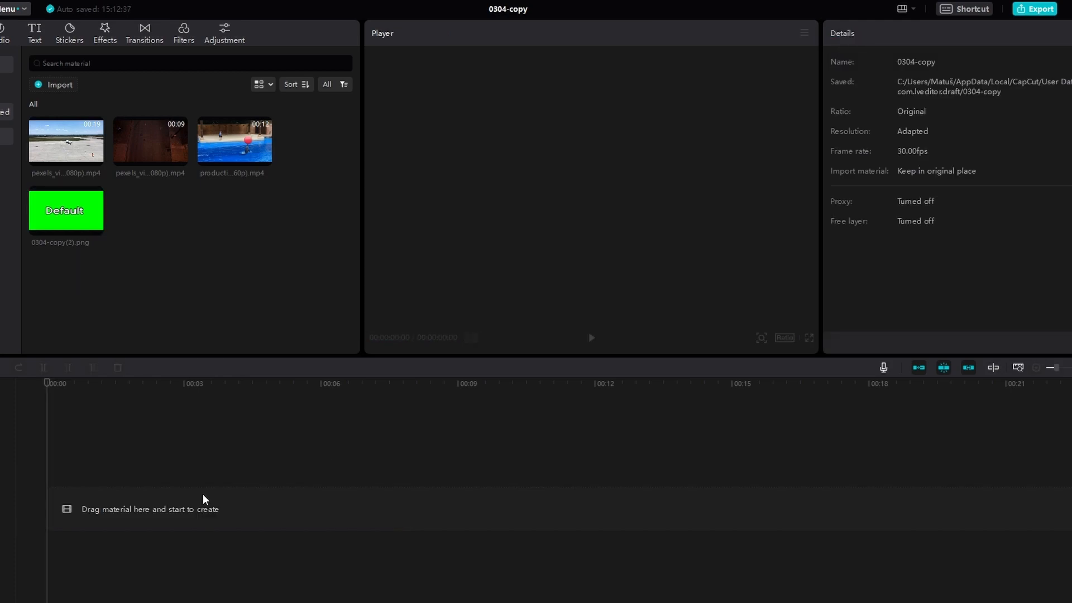
left_click_drag(144, 159, 58, 506)
left_click_drag(60, 226, 46, 475)
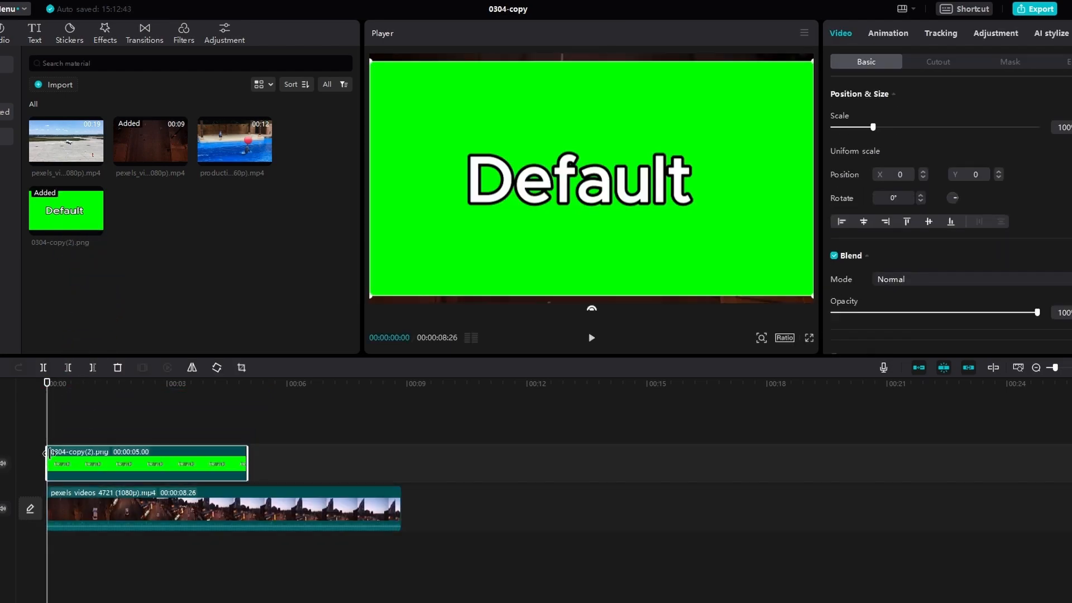
left_click_drag(247, 463, 398, 456)
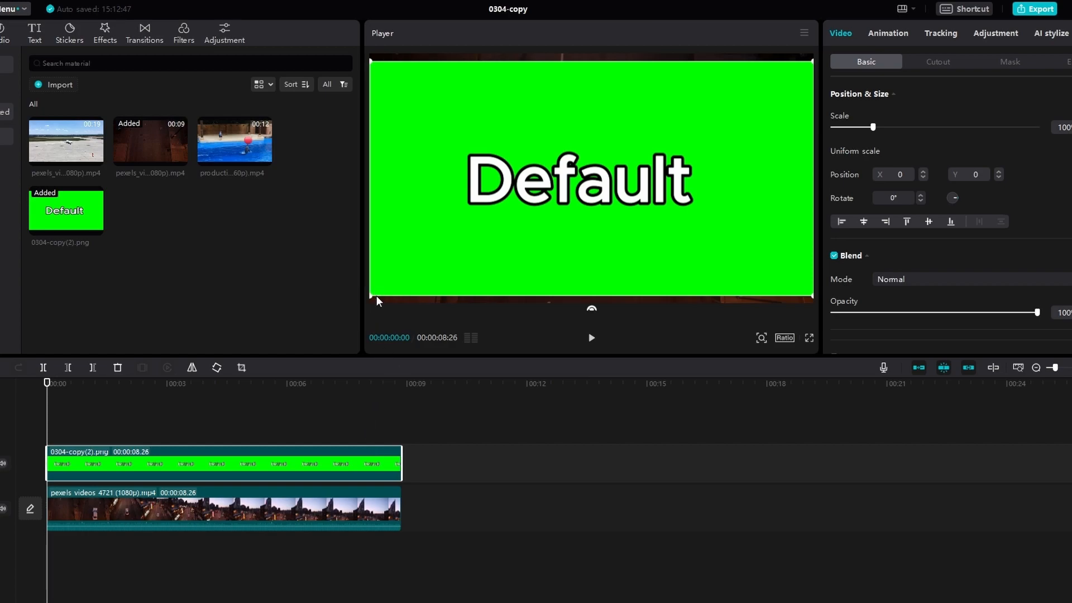
Step: Apply a chroma key to the still that removes the white of the lettering, with strength 100 and shadow 100
left_click(945, 62)
left_click(834, 93)
left_click(879, 116)
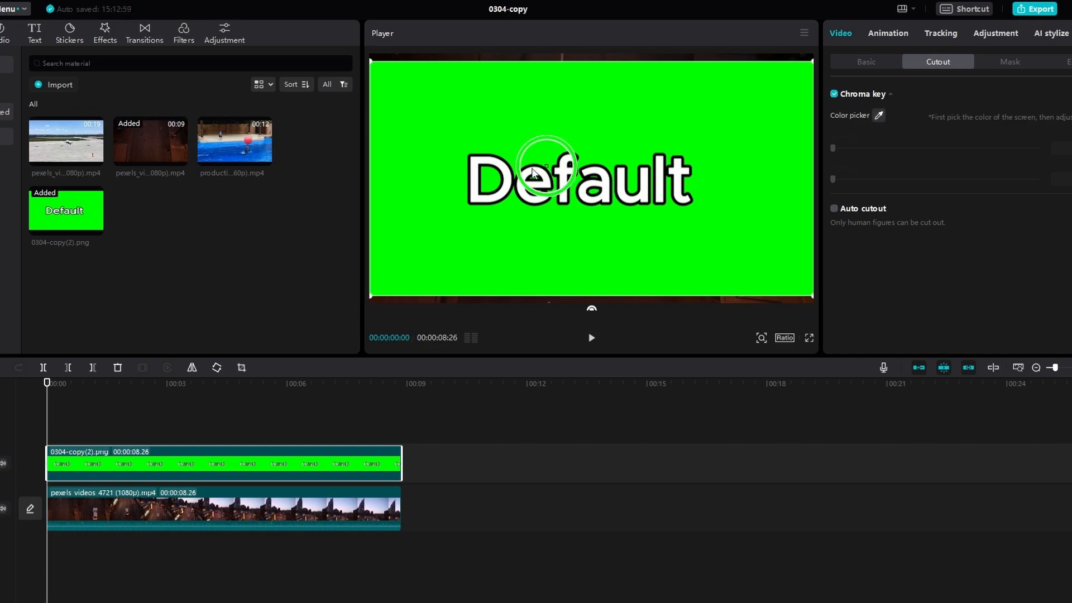
left_click(505, 174)
left_click_drag(863, 148, 1037, 148)
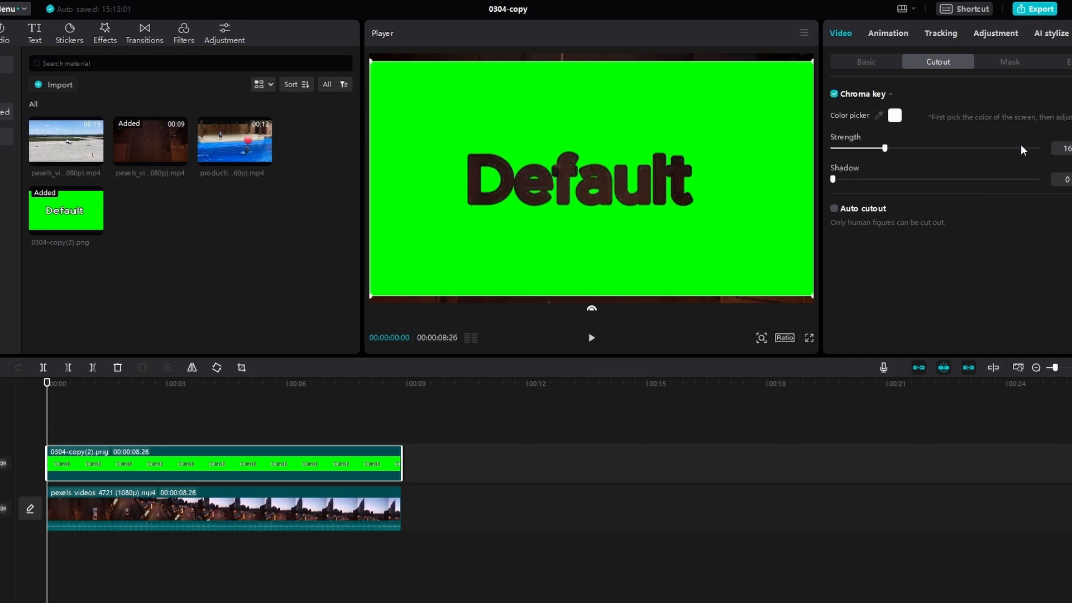
left_click_drag(865, 179, 1037, 179)
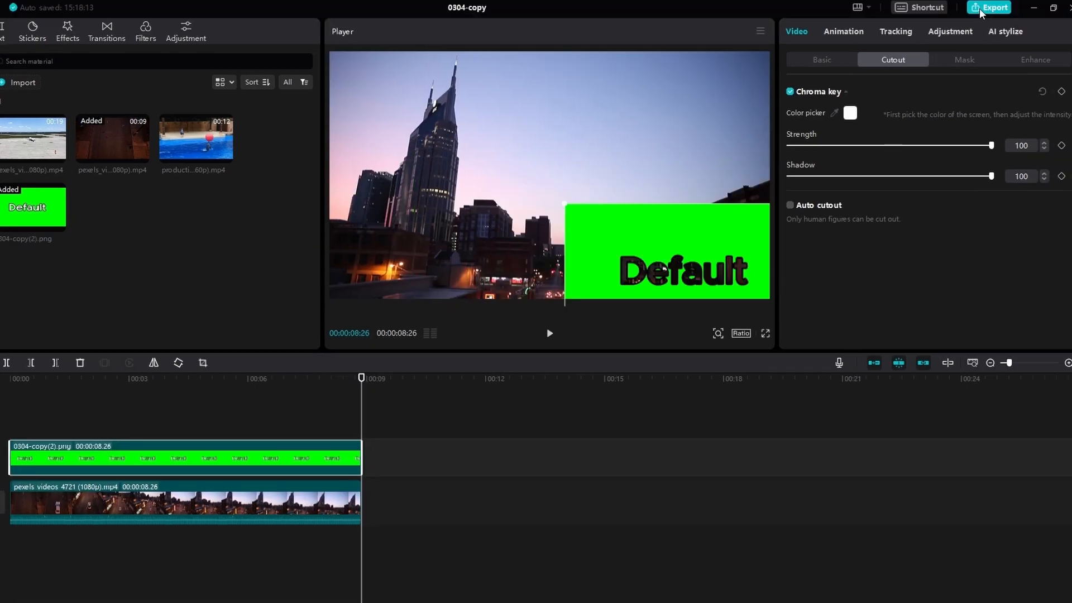
Step: Export the video as 0304-copy(3) in 1080P mp4 with H.264 codec at 30fps
left_click(987, 8)
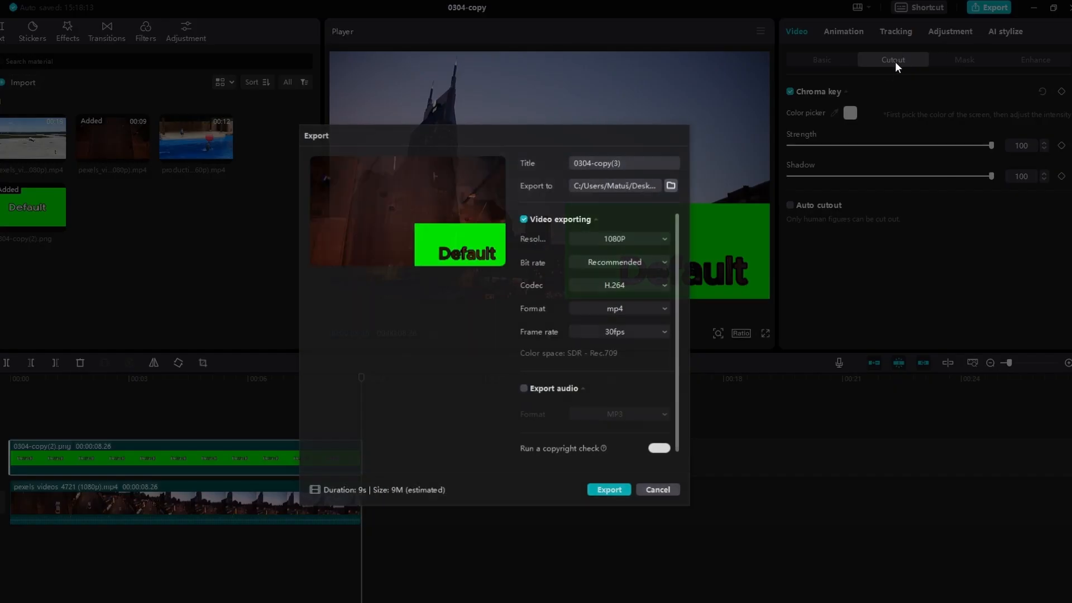
left_click(614, 490)
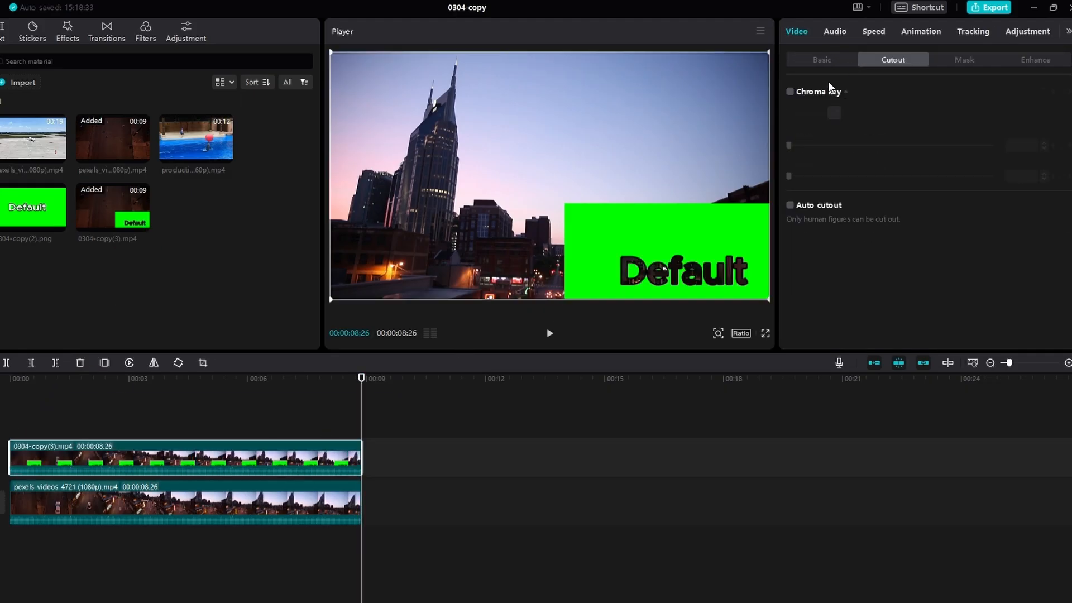
Step: Apply a chroma key to the 0304-copy(3) clip that removes the green box, with strength 100 and shadow 100
left_click(790, 92)
left_click(833, 113)
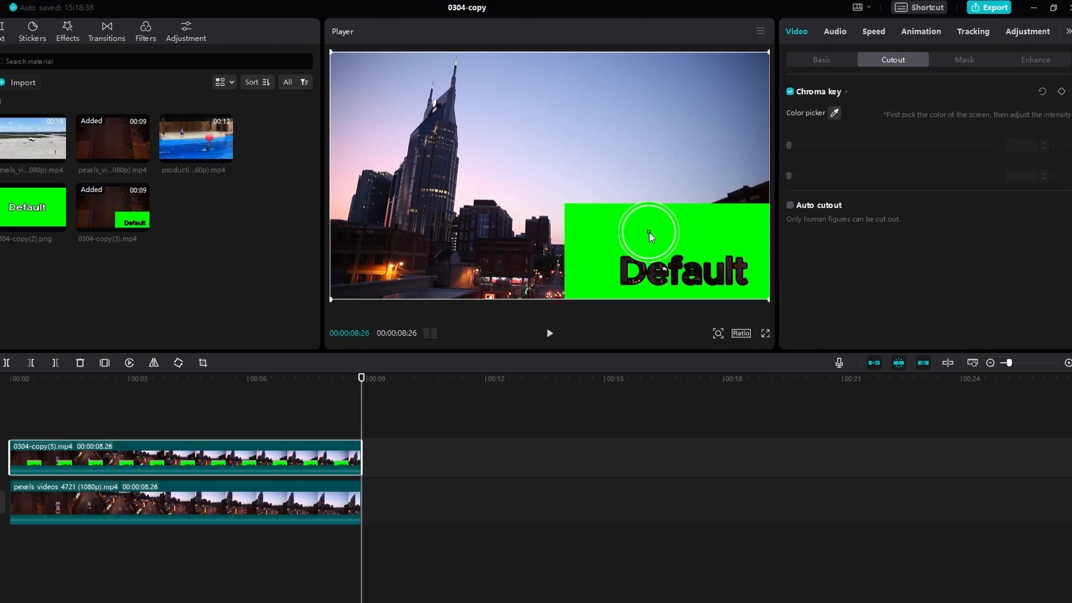
left_click(659, 239)
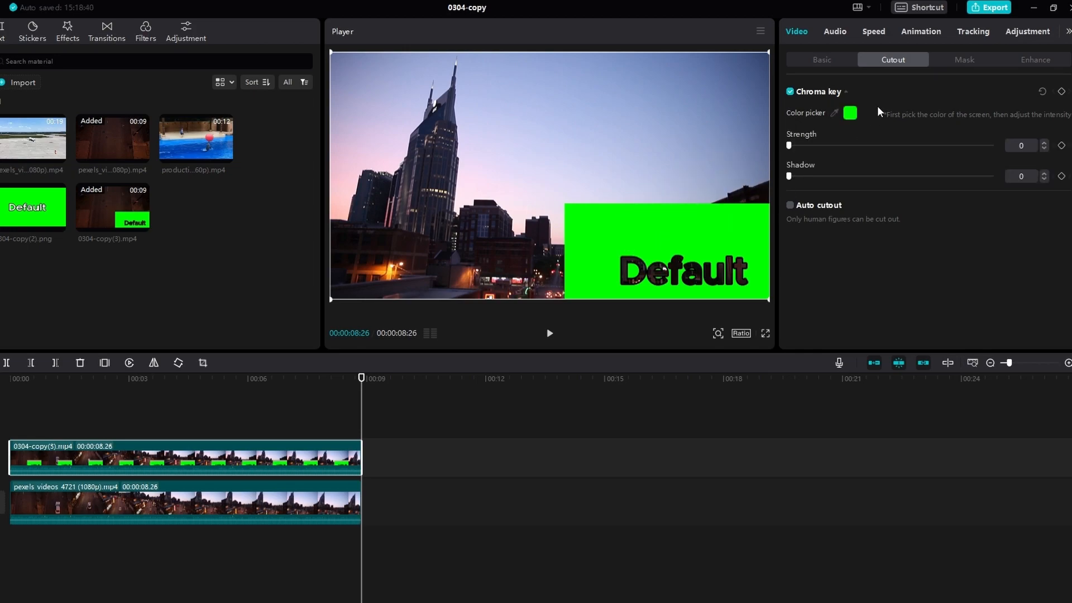
left_click_drag(805, 145, 993, 146)
left_click_drag(819, 178, 1013, 169)
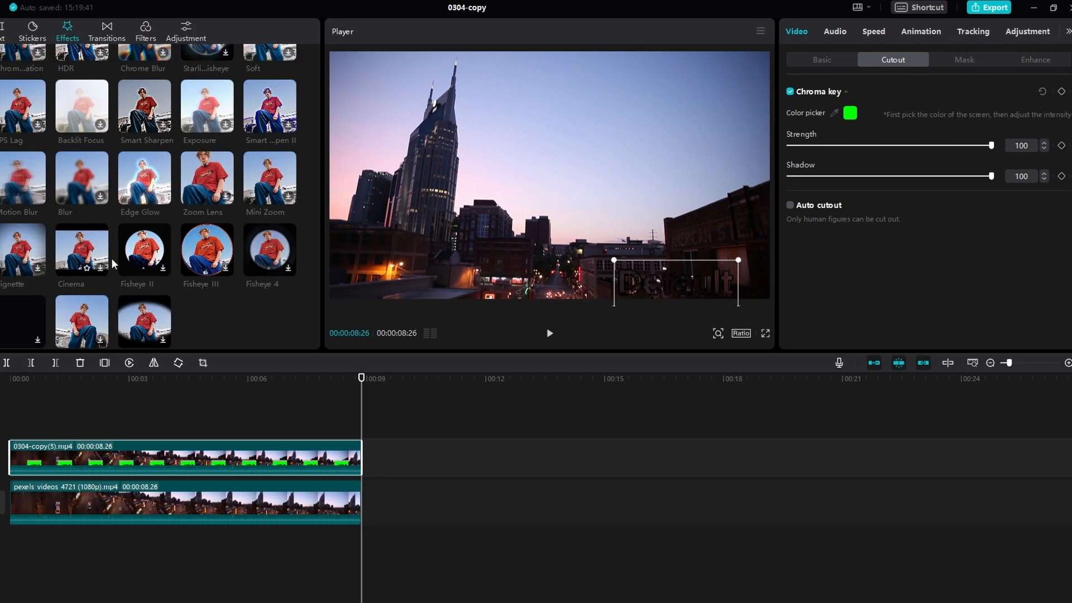
Step: Apply the Edge Glow effect to the 0304-copy(3) clip, set Glow to 100 and play back the result
left_click_drag(142, 192, 28, 466)
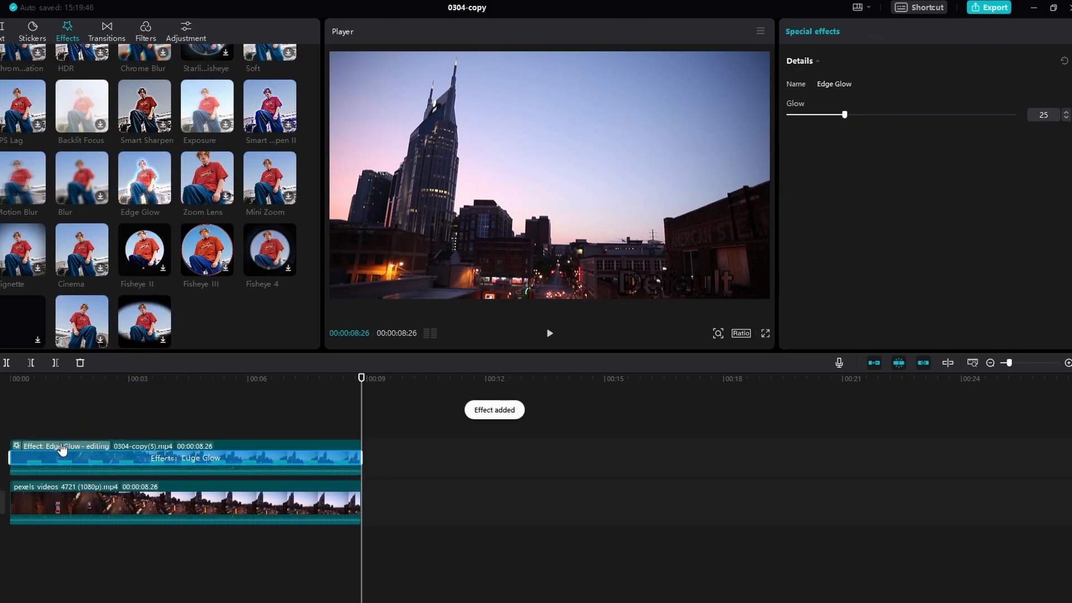
left_click_drag(845, 115, 1016, 116)
key("space")
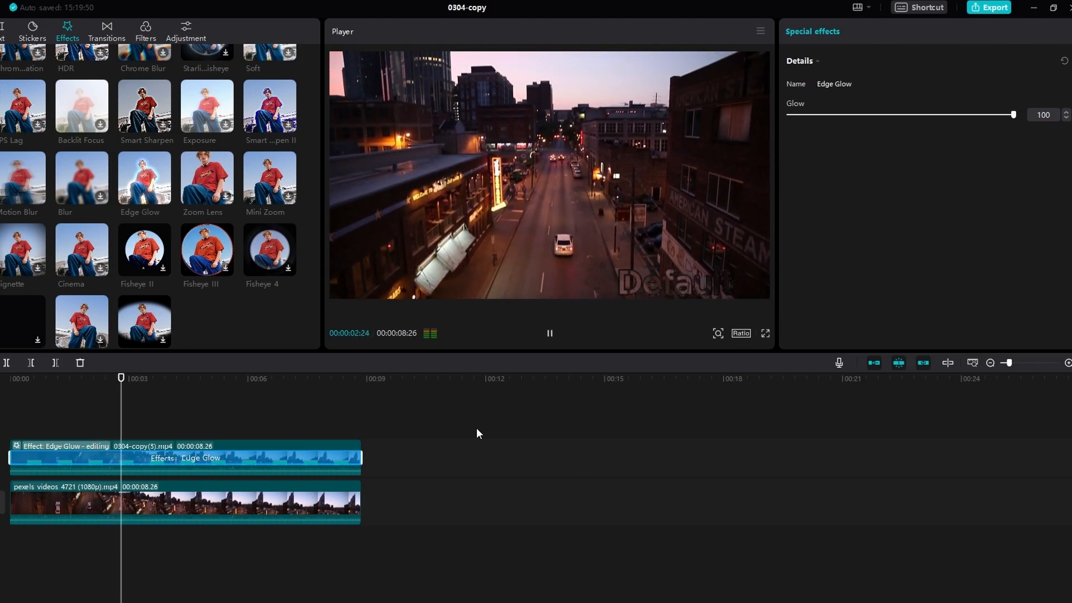
key("space")
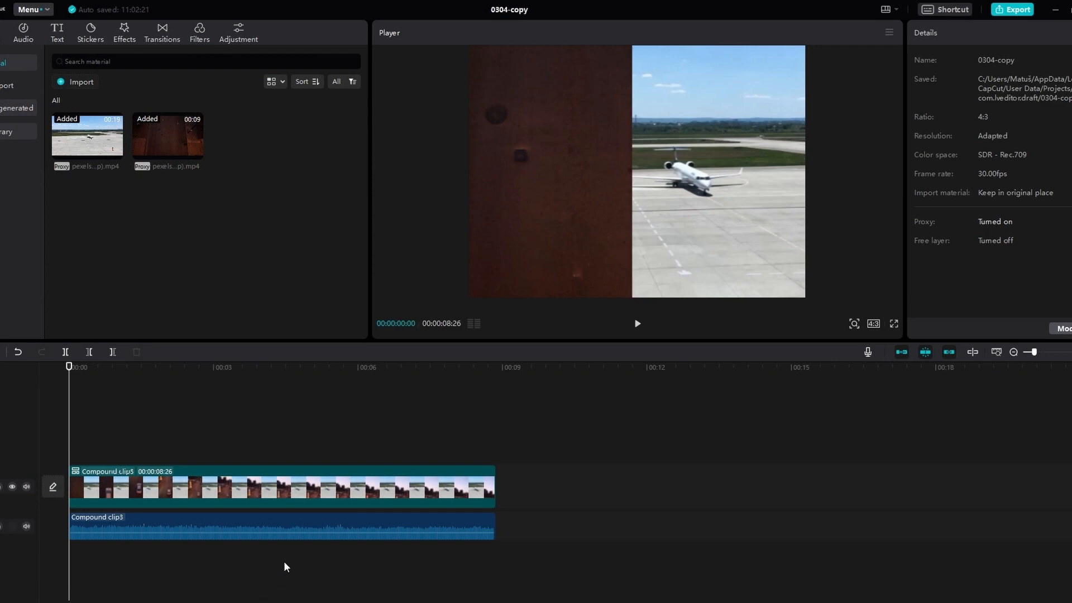
Step: Set the fade-in of the Compound clip3 audio to 1.2 s
left_click(259, 521)
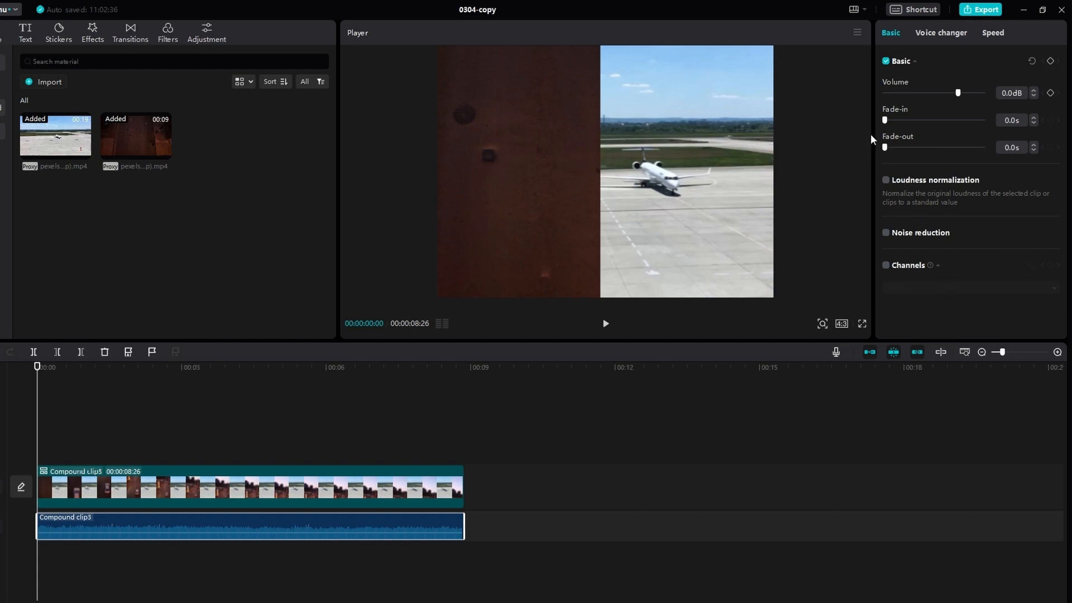
left_click_drag(870, 136, 808, 142)
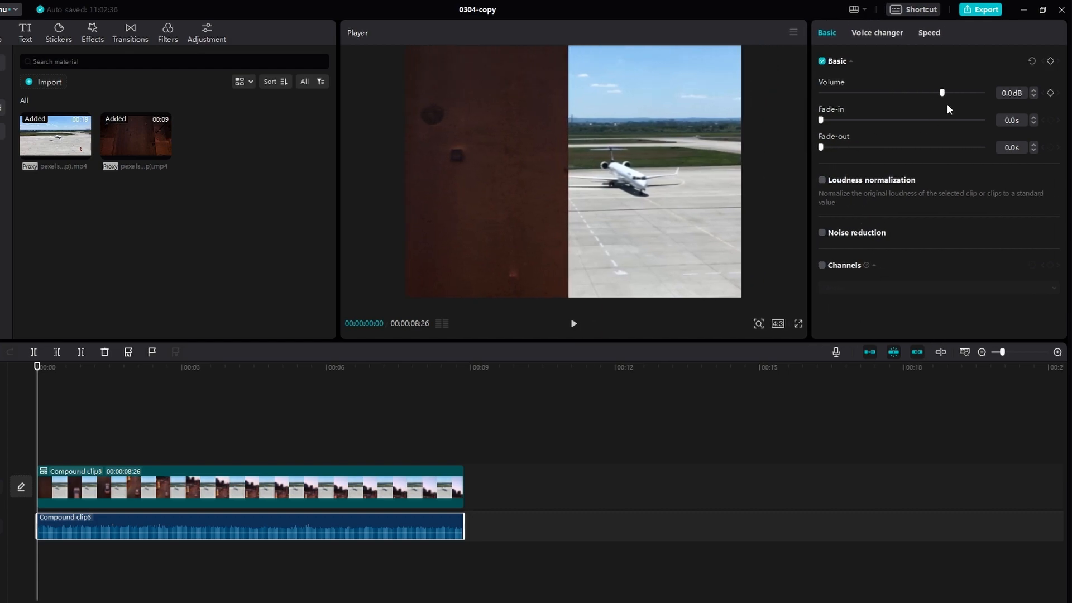
mouse_move(942, 93)
left_mouse_down()
mouse_move(978, 99)
mouse_move(877, 99)
mouse_move(942, 95)
left_mouse_up()
mouse_move(44, 529)
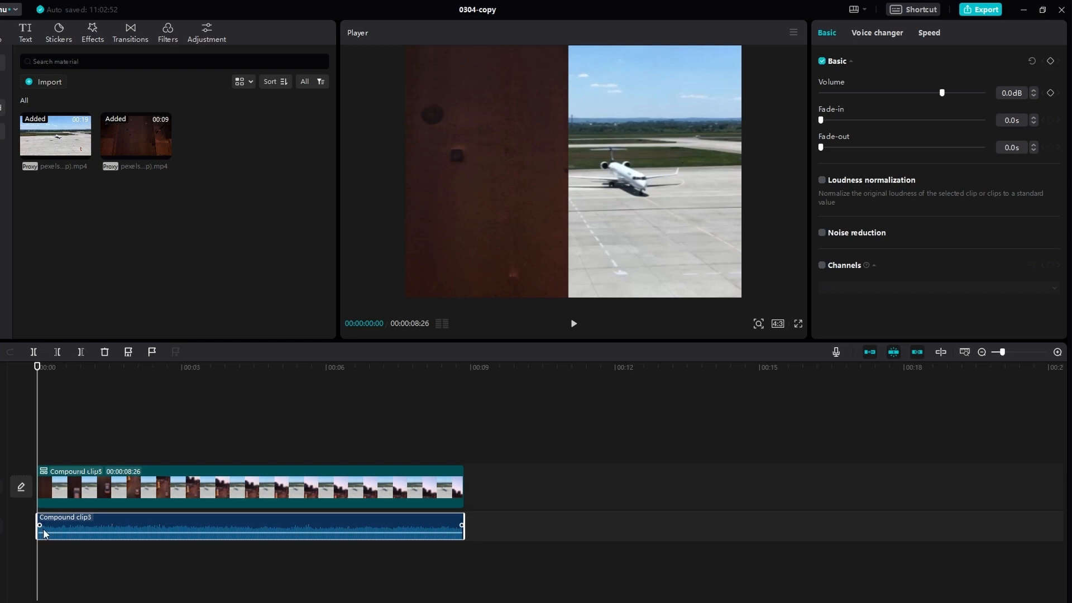
left_click_drag(821, 120, 861, 130)
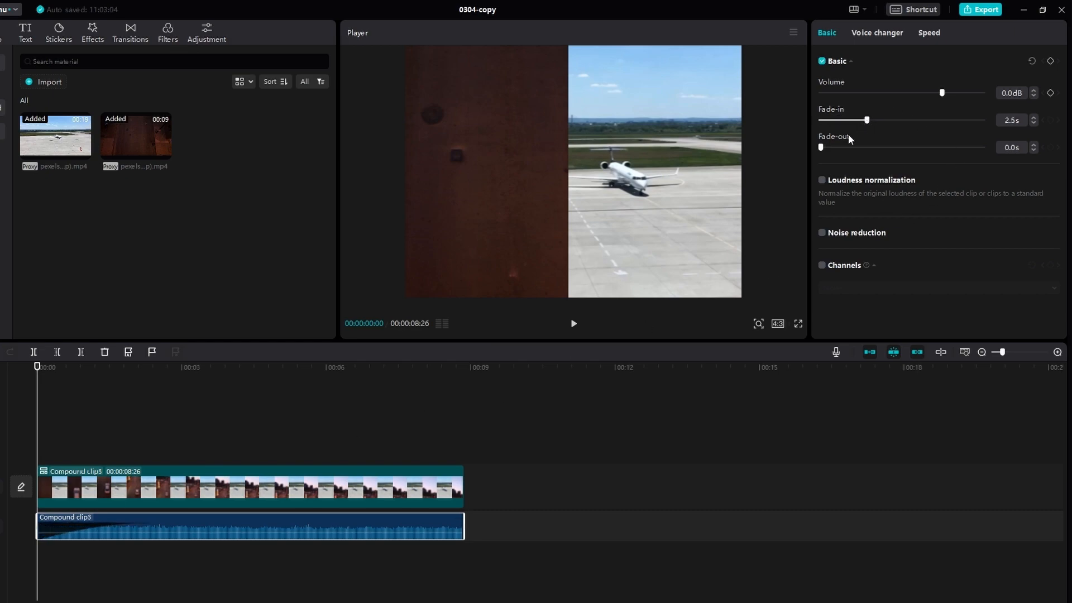
left_click_drag(158, 524, 96, 525)
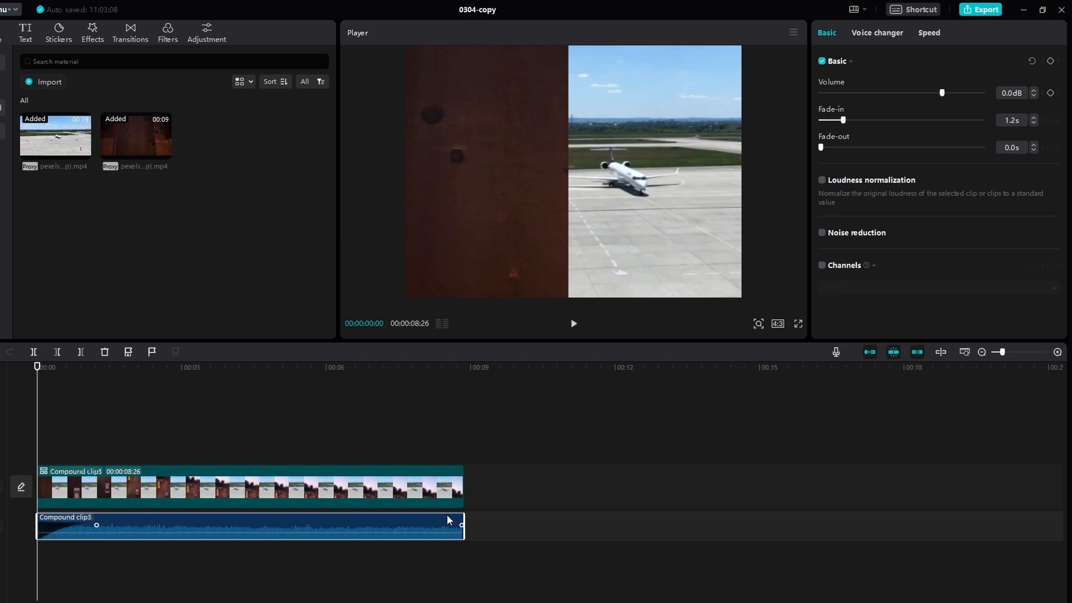
Step: Set the audio clip's fade-out to 2.9 s and enable noise reduction
left_click_drag(461, 524, 319, 523)
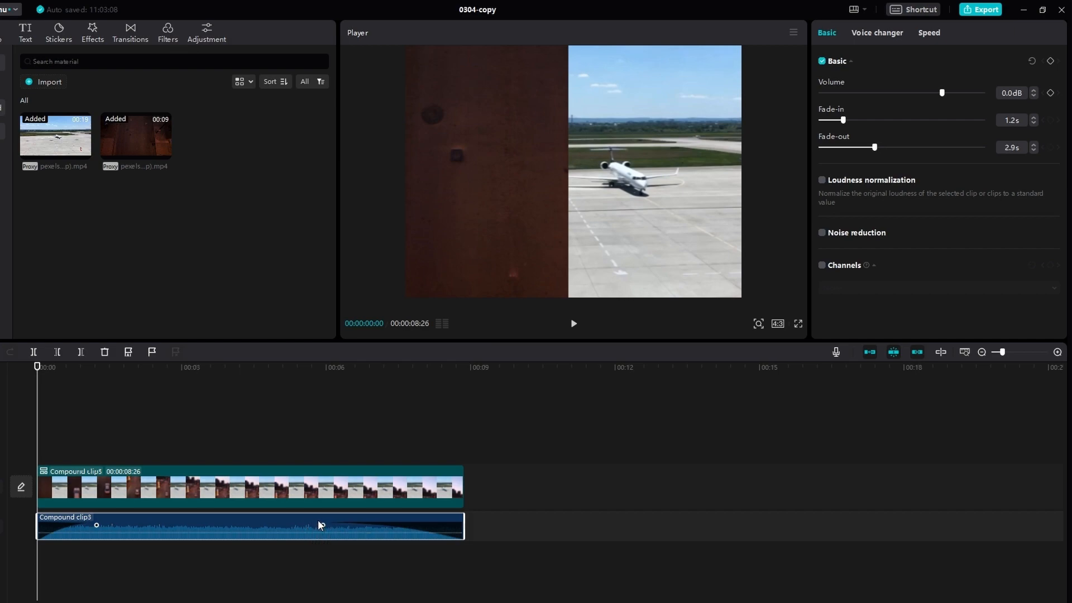
left_click(822, 233)
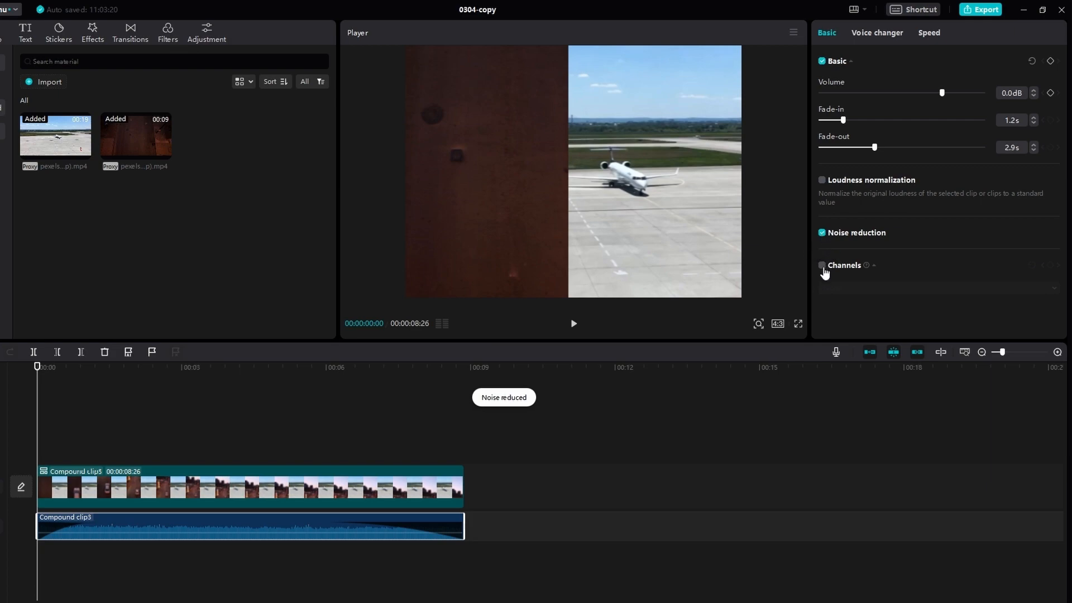
Step: Enable Channels for the Compound clip3 audio and look through the channel options and voice filters
left_click(822, 266)
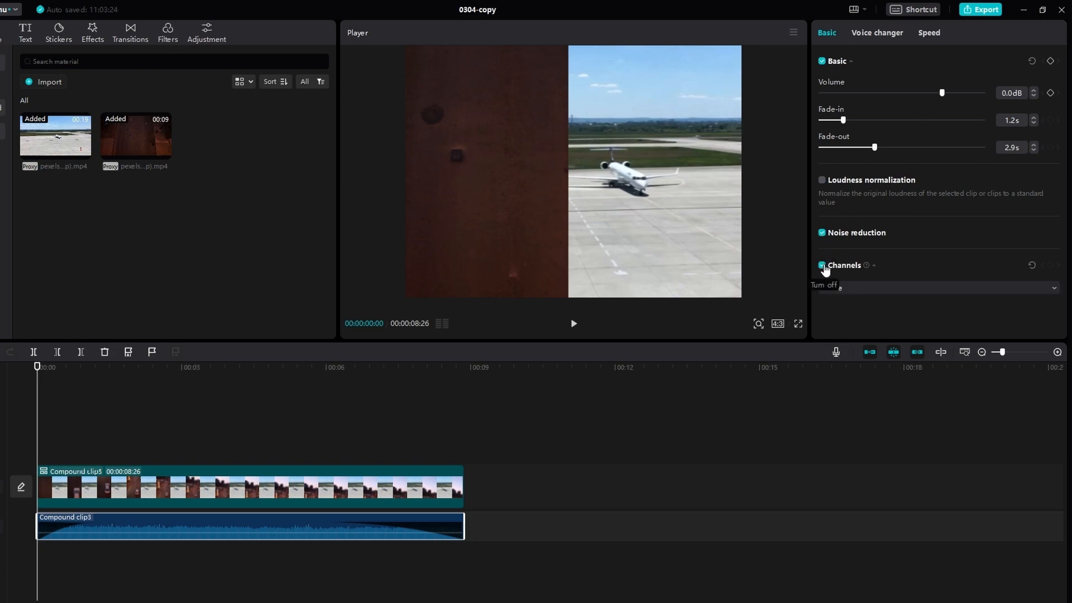
left_click(892, 290)
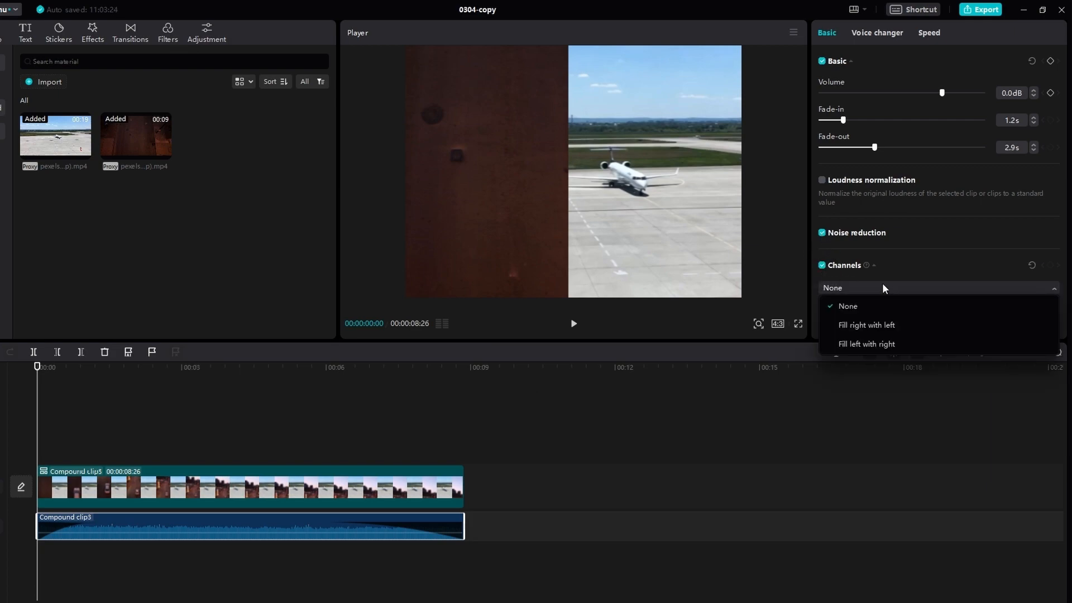
left_click(878, 33)
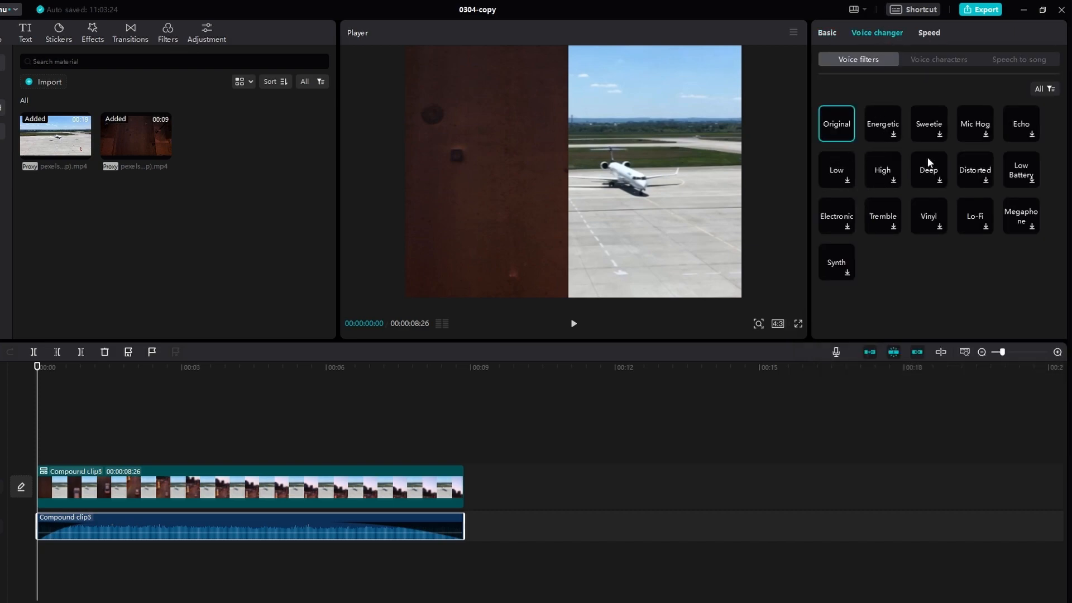
Step: Set the Compound clip3 audio speed to 1.9x and view the speech-to-song voices
left_click(929, 33)
left_click_drag(856, 79, 890, 81)
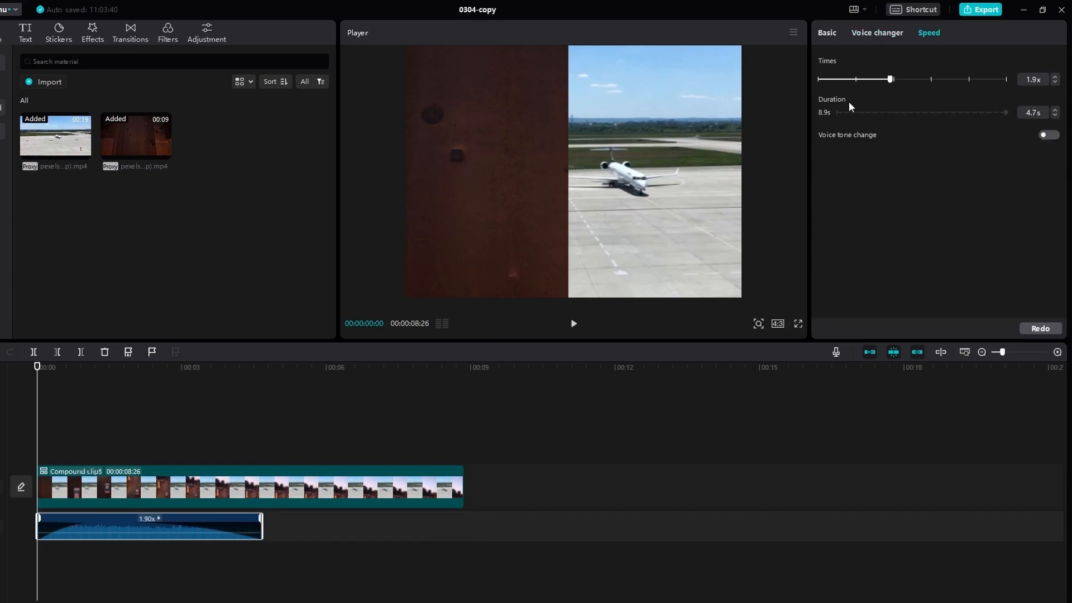
left_click(871, 35)
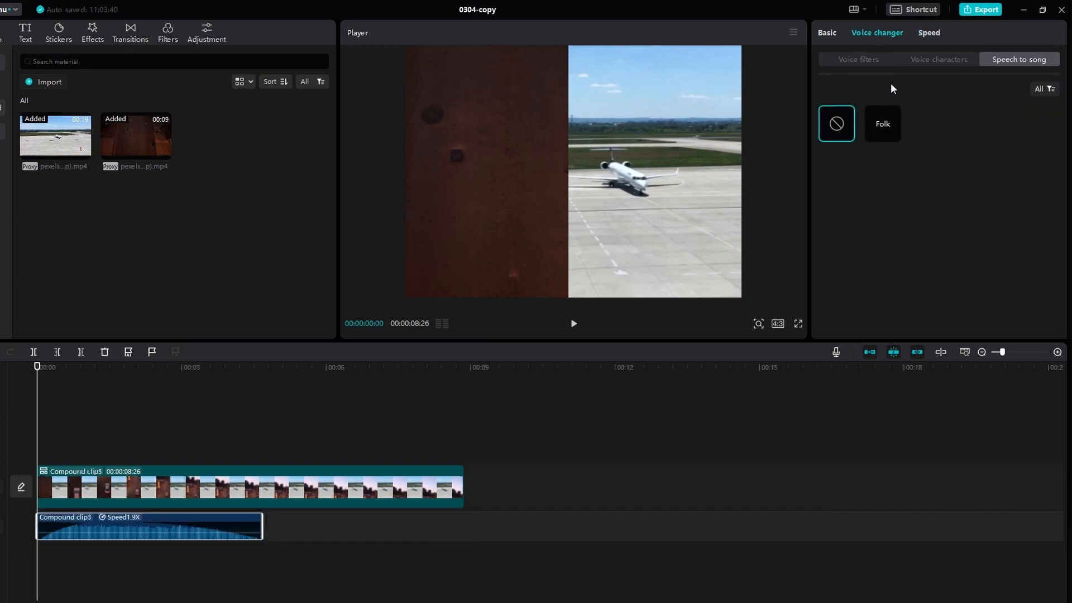
left_click(828, 33)
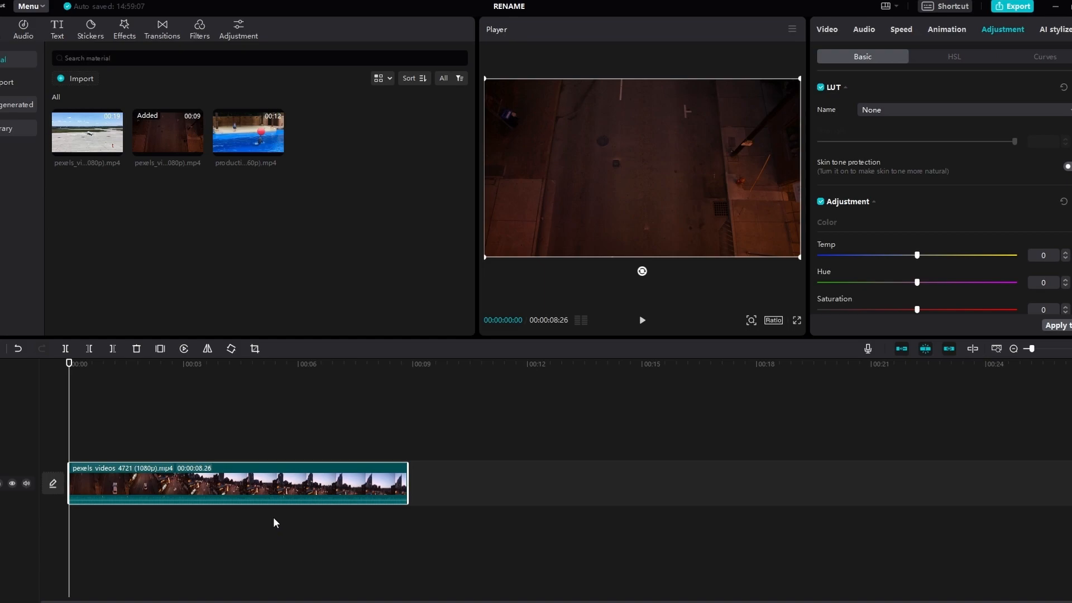
Step: Extract the audio from the pexels_videos_4721 (1080p).mp4 clip in the RENAME project onto its own track
scroll(267, 498, "up", 3)
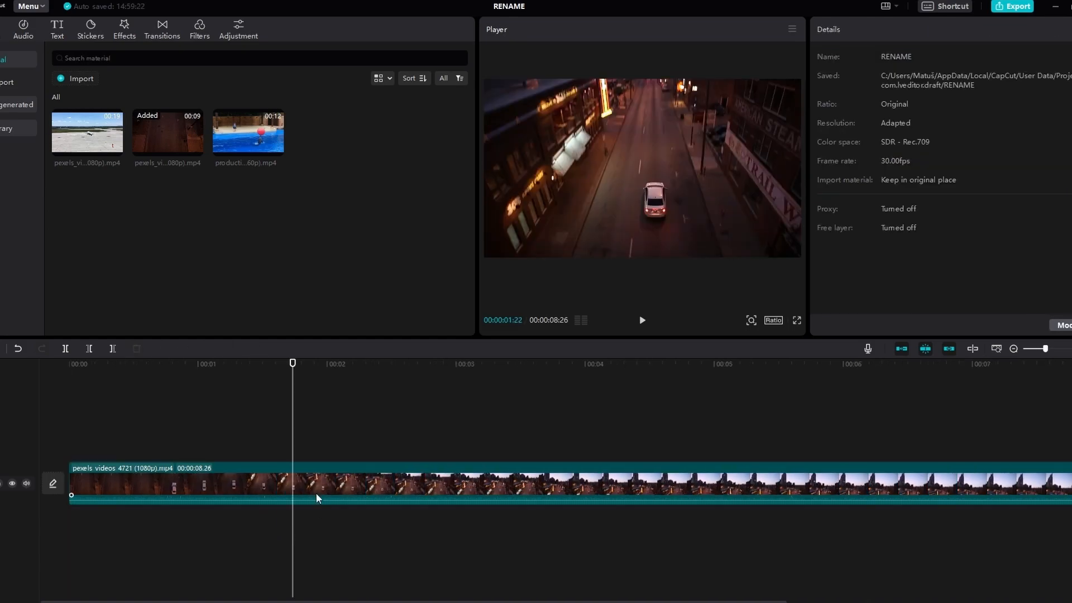
scroll(317, 496, "down", 1)
right_click(337, 480)
left_click(367, 531)
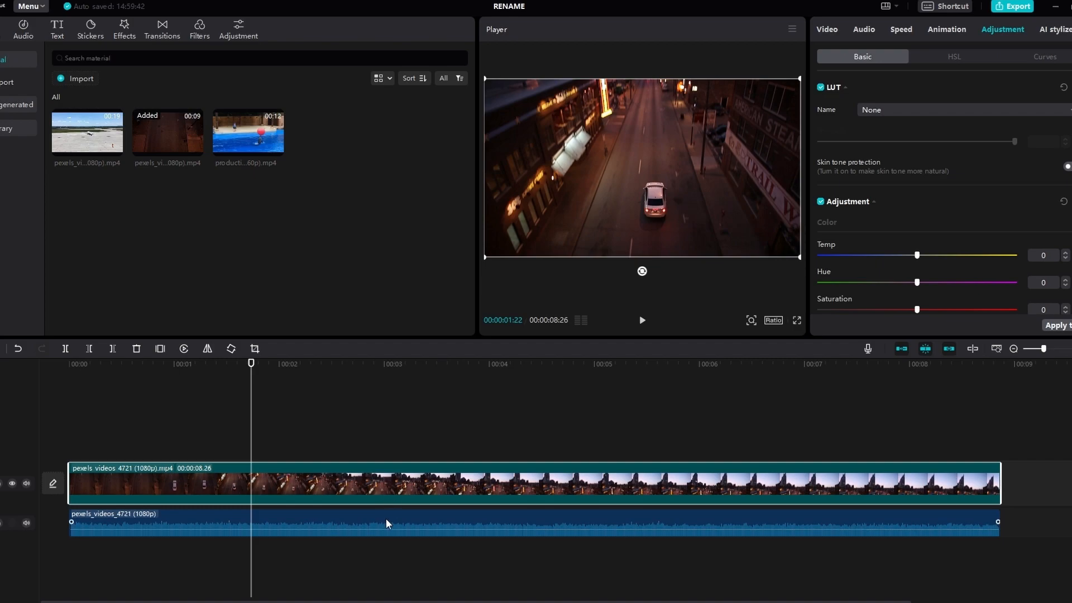
Step: Give the extracted audio a short fade-in and play the clip from the start
left_click(385, 525)
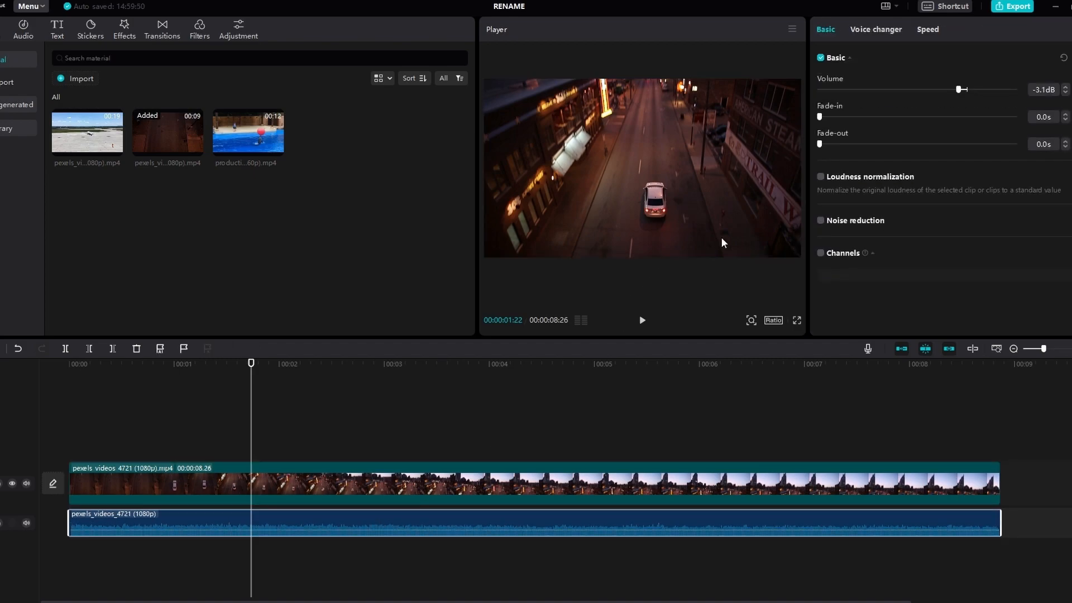
left_click(821, 57)
left_click(820, 57)
left_click_drag(821, 122, 843, 130)
left_click(127, 383)
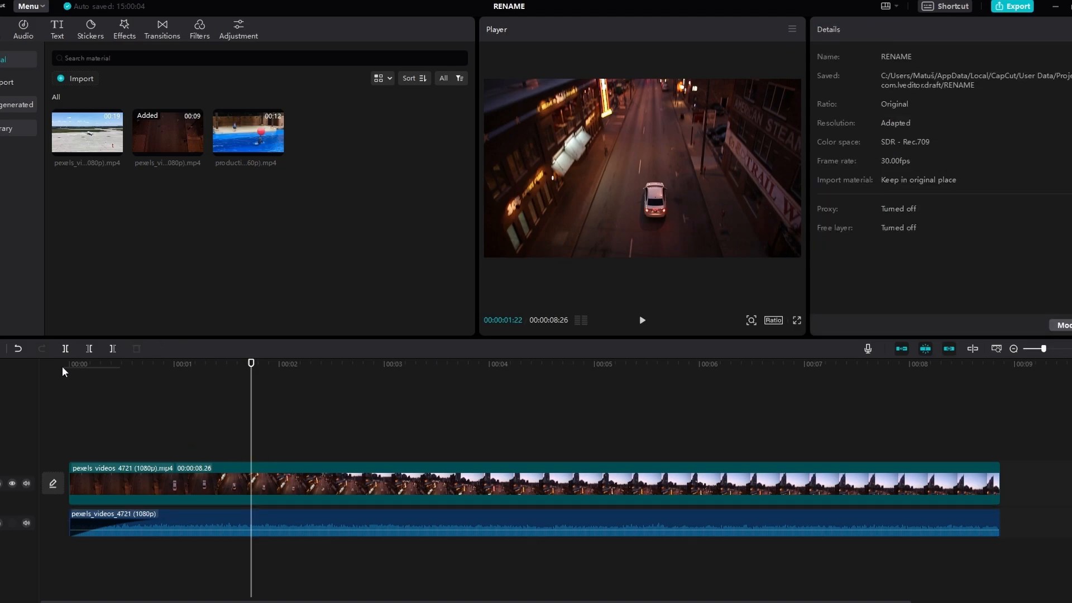
left_click(67, 367)
key("space")
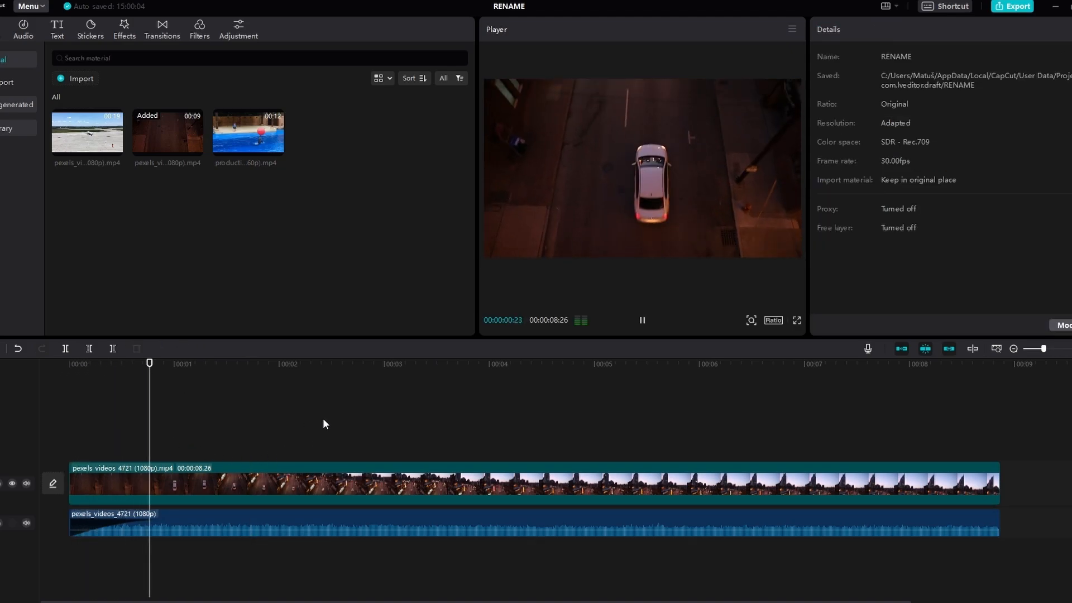
key("space")
Step: Set the extracted audio's fade-in to 3.5 s and fade-out to 1.6 s, and play back its ending
left_click_drag(172, 521, 439, 524)
key("space")
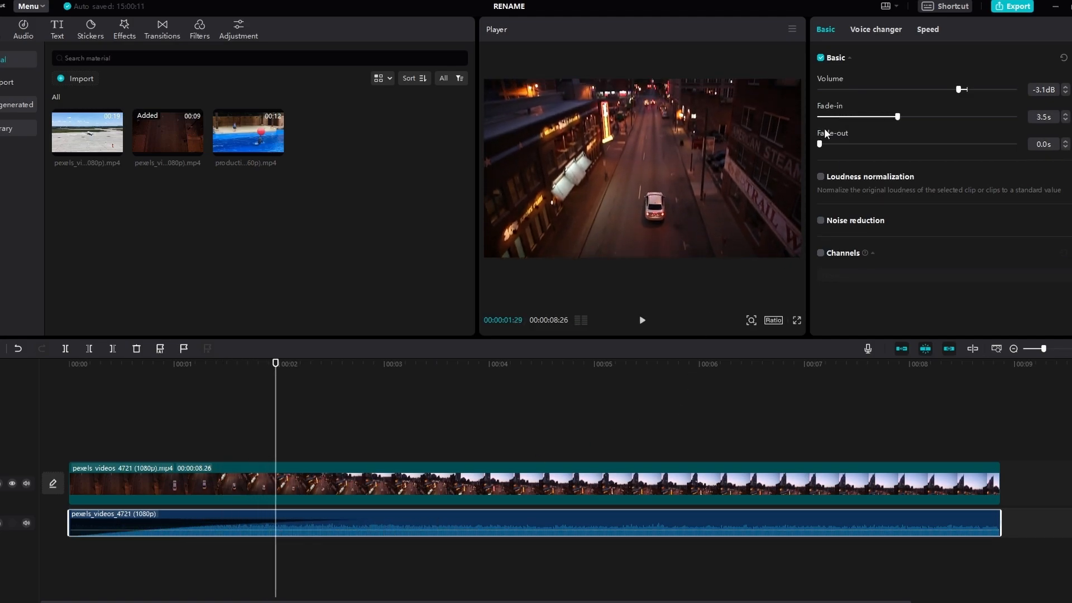
left_click_drag(822, 146, 855, 157)
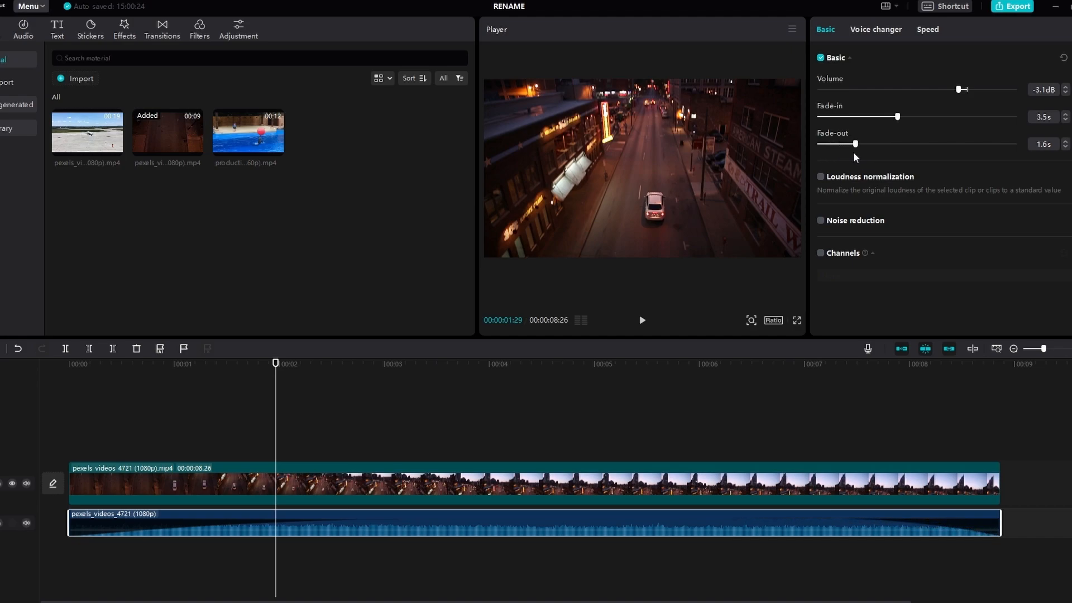
left_click(826, 368)
key("space")
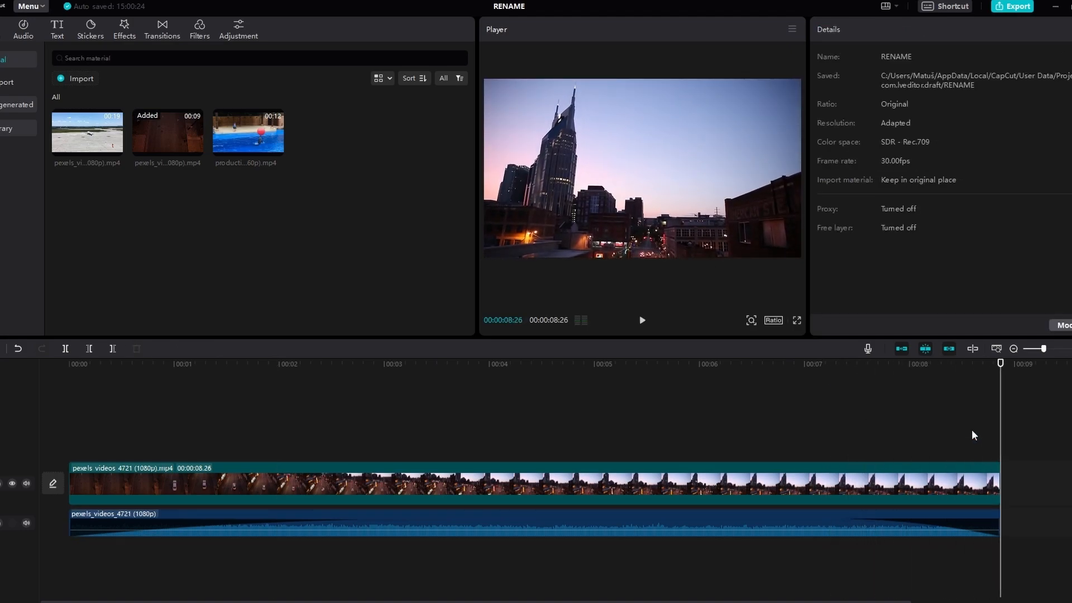
left_click_drag(1000, 363, 311, 418)
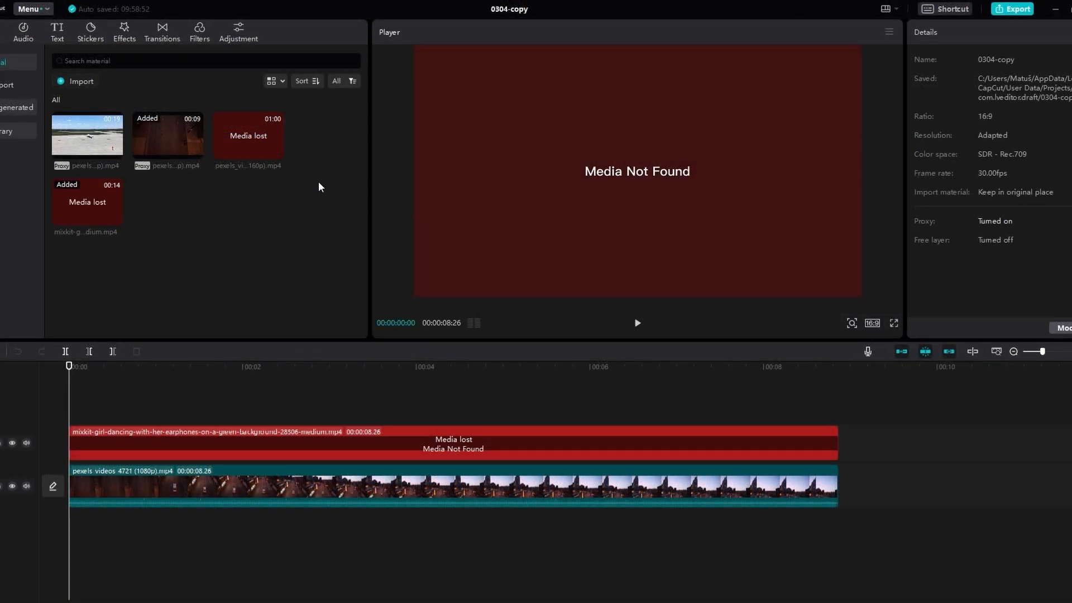
left_click_drag(318, 183, 250, 148)
right_click(241, 146)
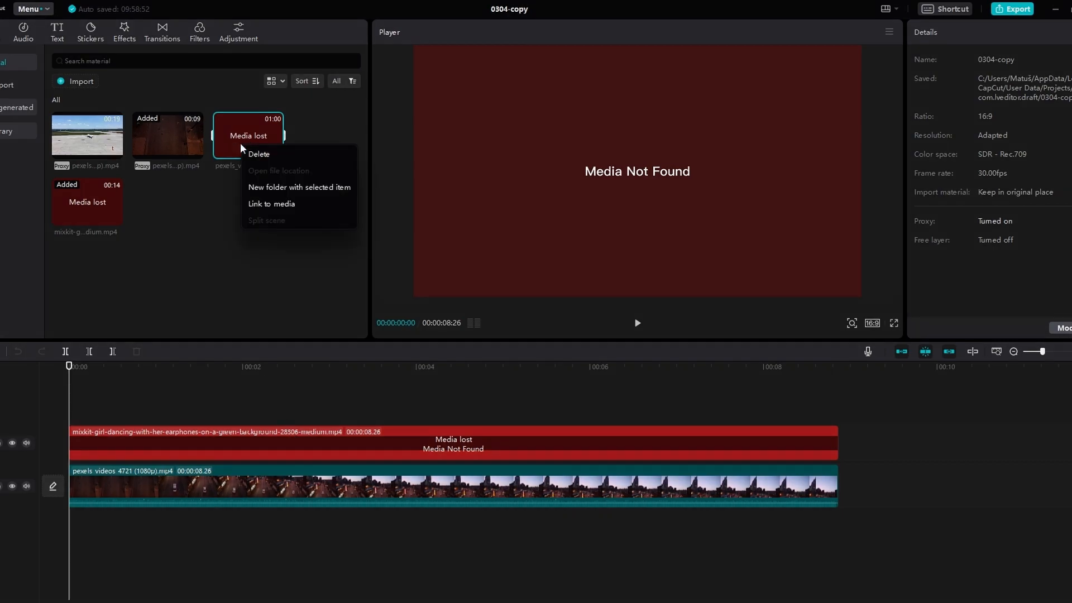
right_click(224, 439)
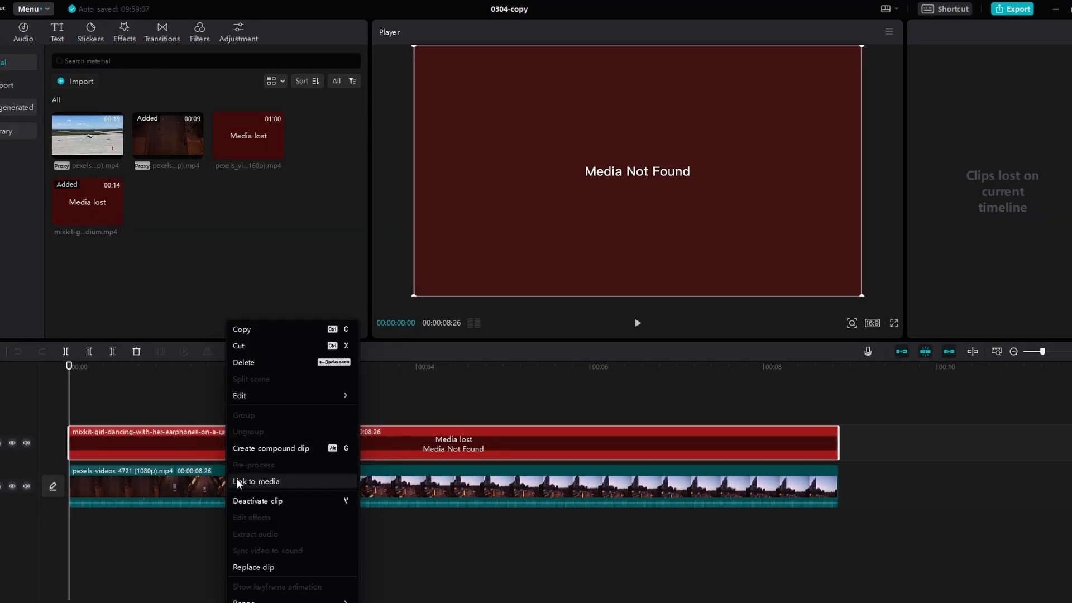
left_click(236, 122)
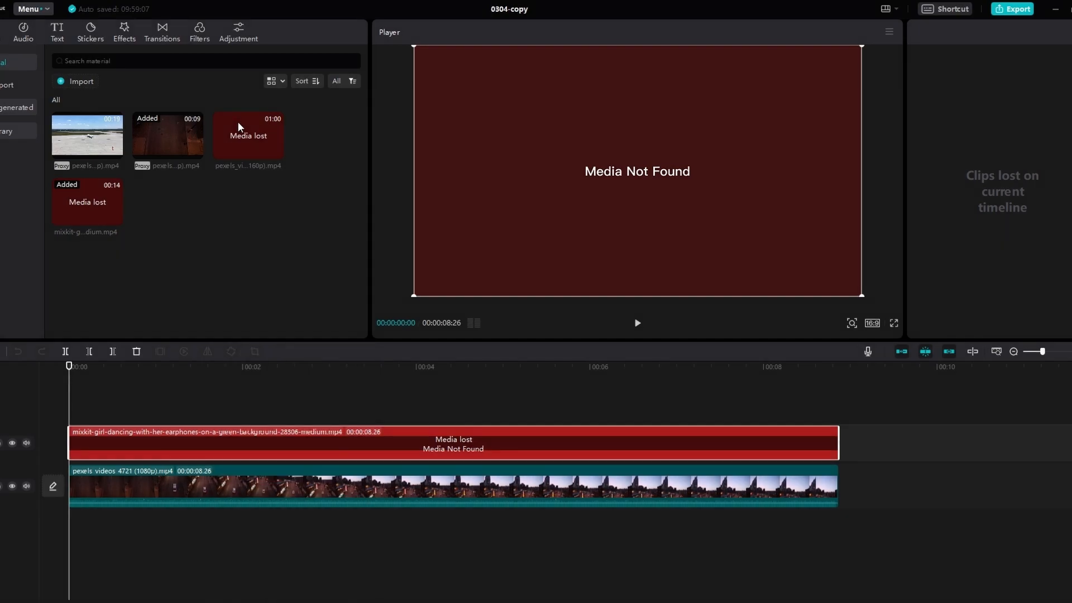
right_click(238, 140)
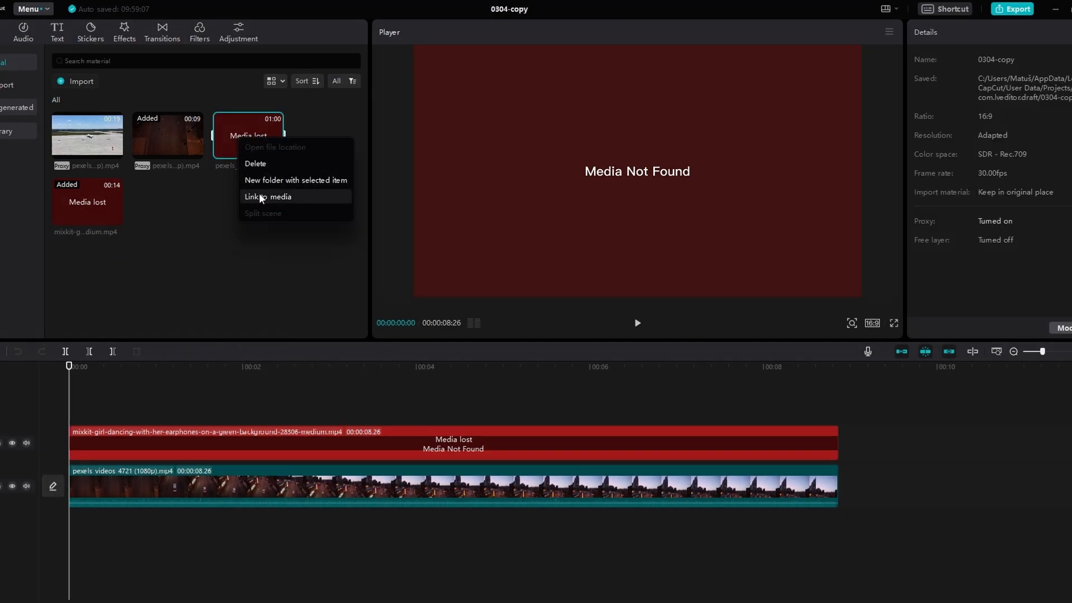
left_click(302, 200)
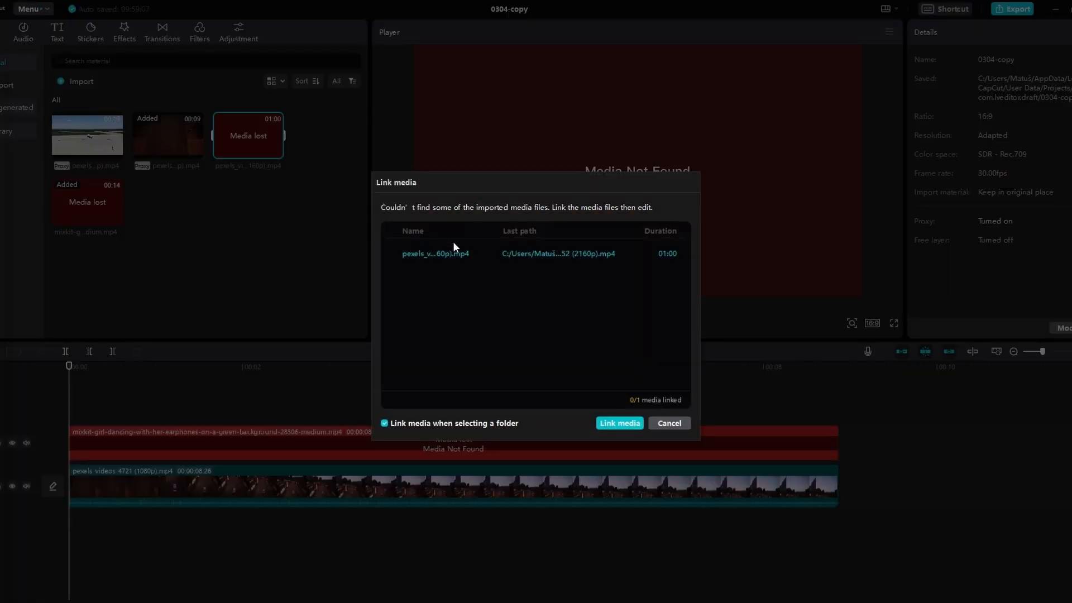
double_click(497, 256)
left_click(427, 313)
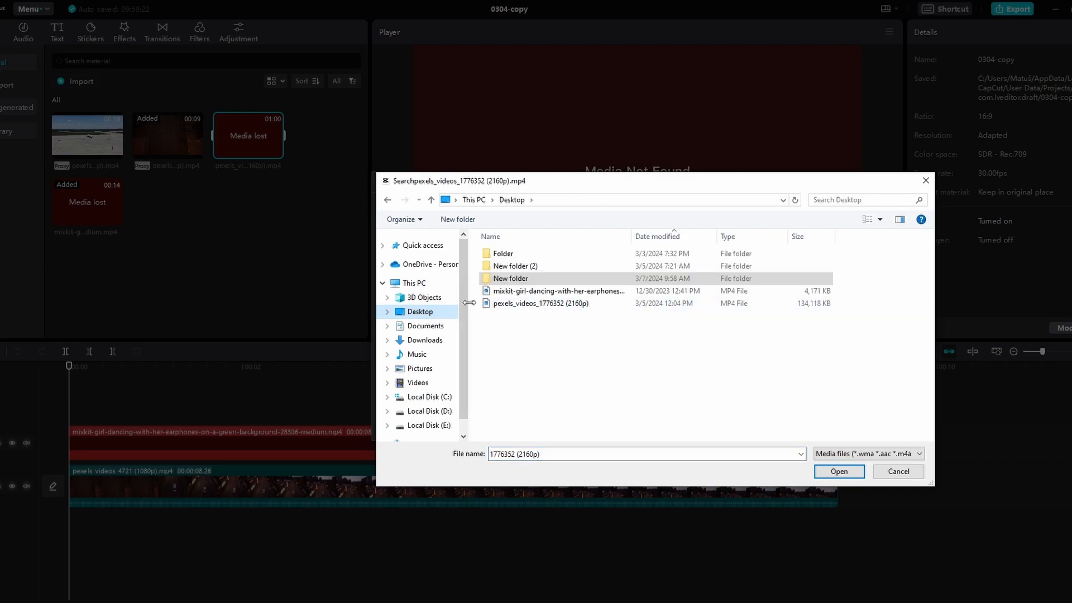
left_click(504, 308)
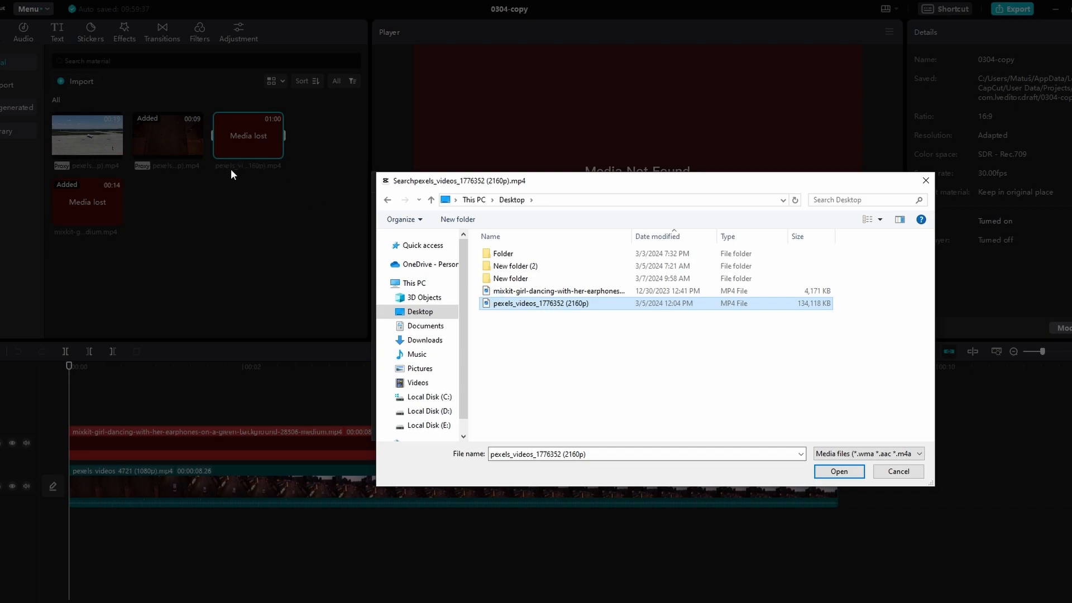
left_click(830, 472)
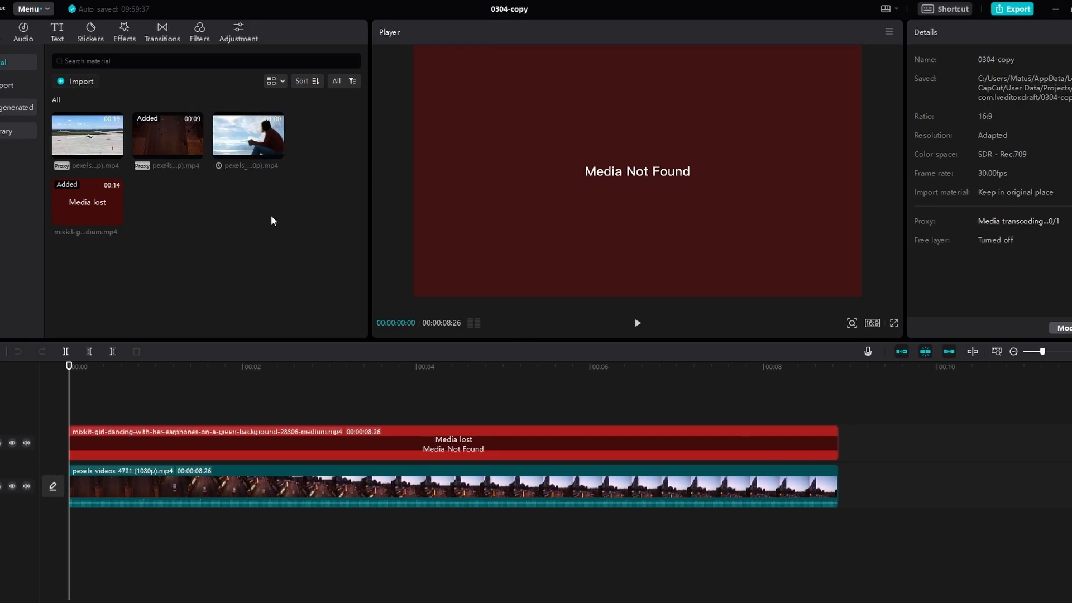
Step: Relink the lost mixkit clip to mixkit-girl-dancing-with-her-earphones-on-a-green-background-28306-medium on the Desktop
right_click(80, 200)
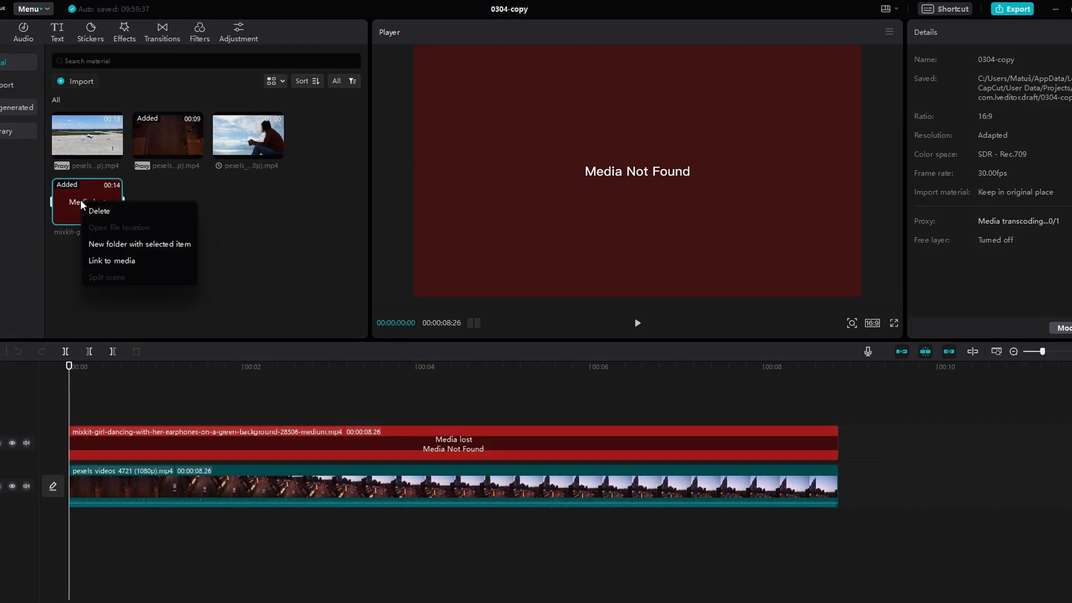
left_click(115, 256)
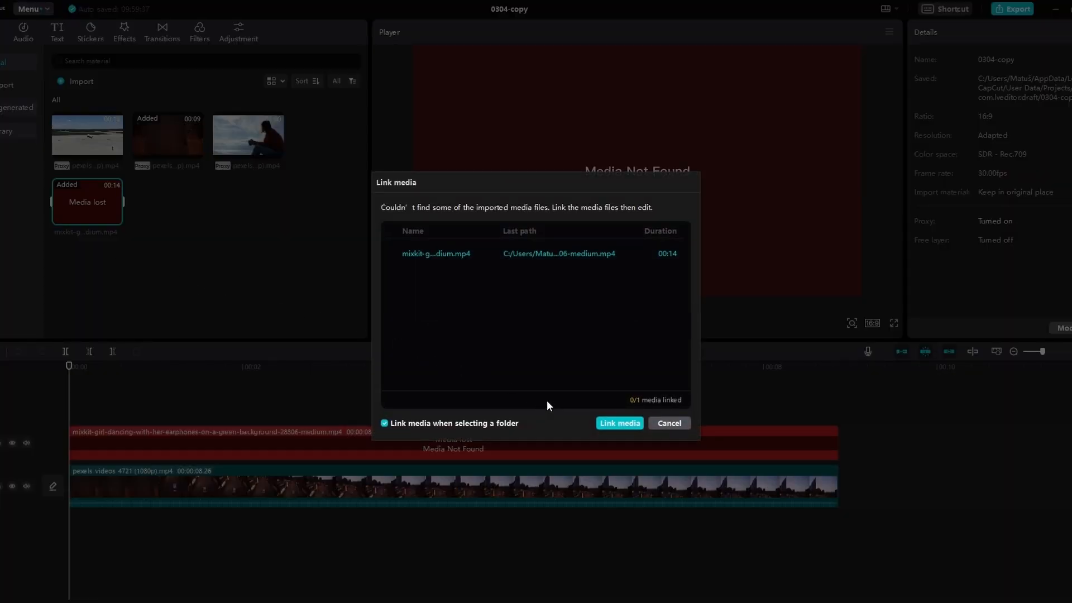
left_click(616, 423)
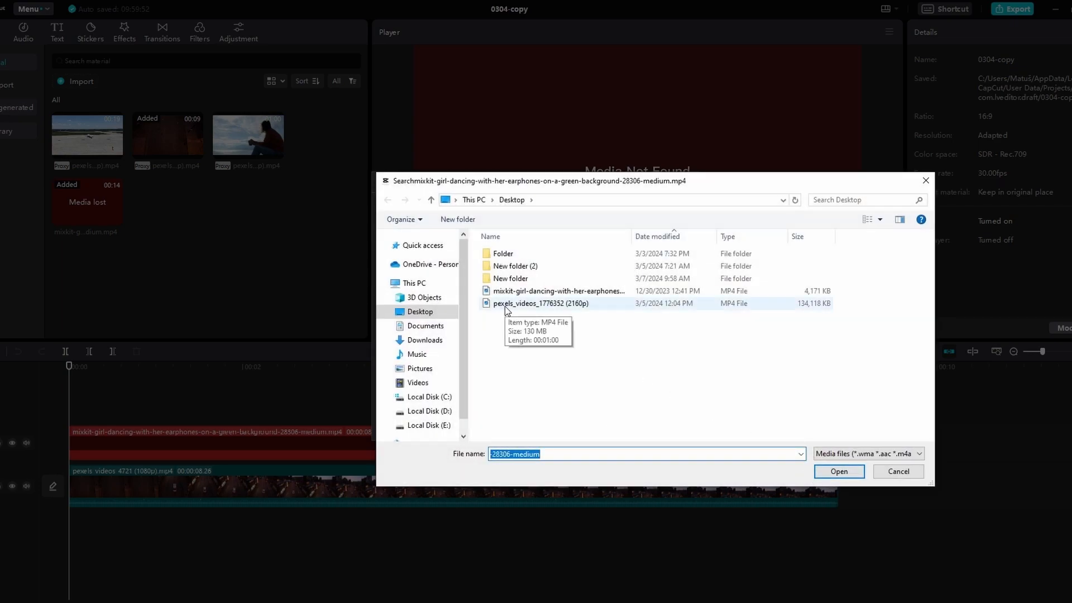
left_click(540, 289)
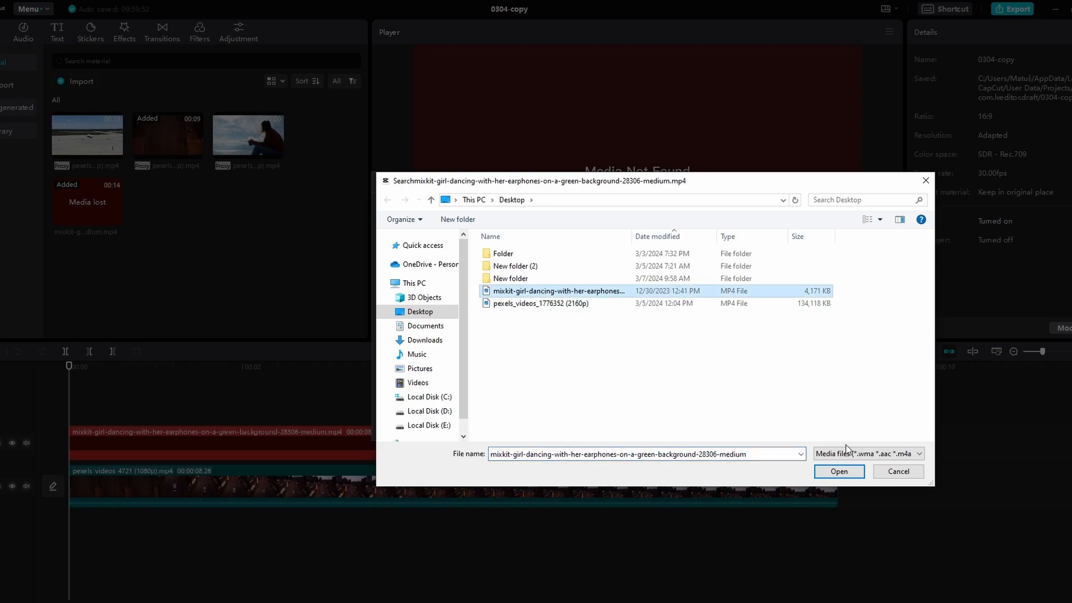
left_click(840, 473)
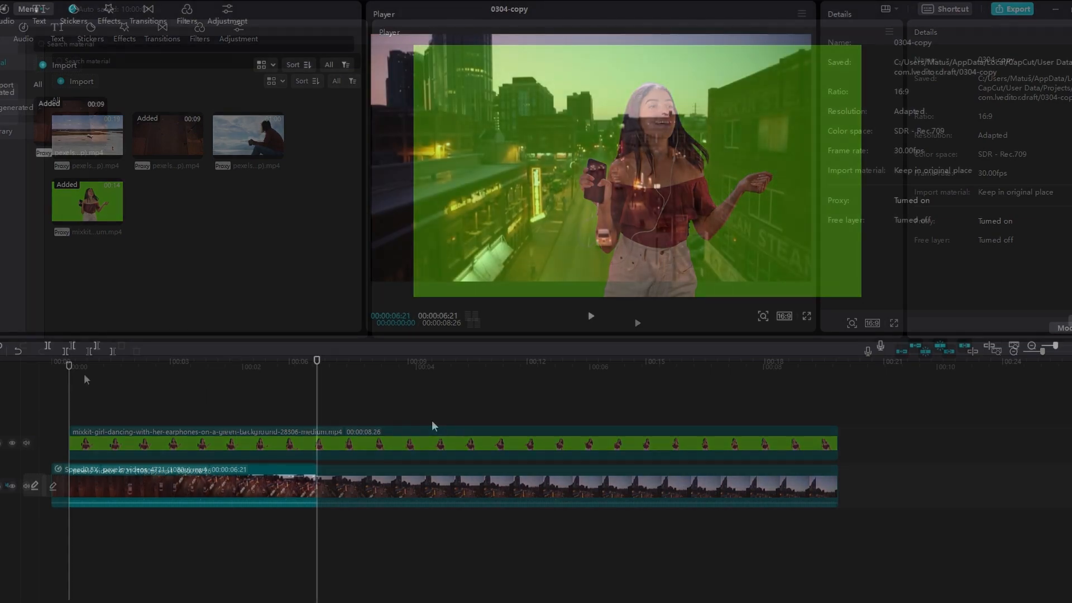
Step: Add the Cinema lens effect above the pexels_videos_4721 clip and extend it to the clip's full length
left_click(144, 494)
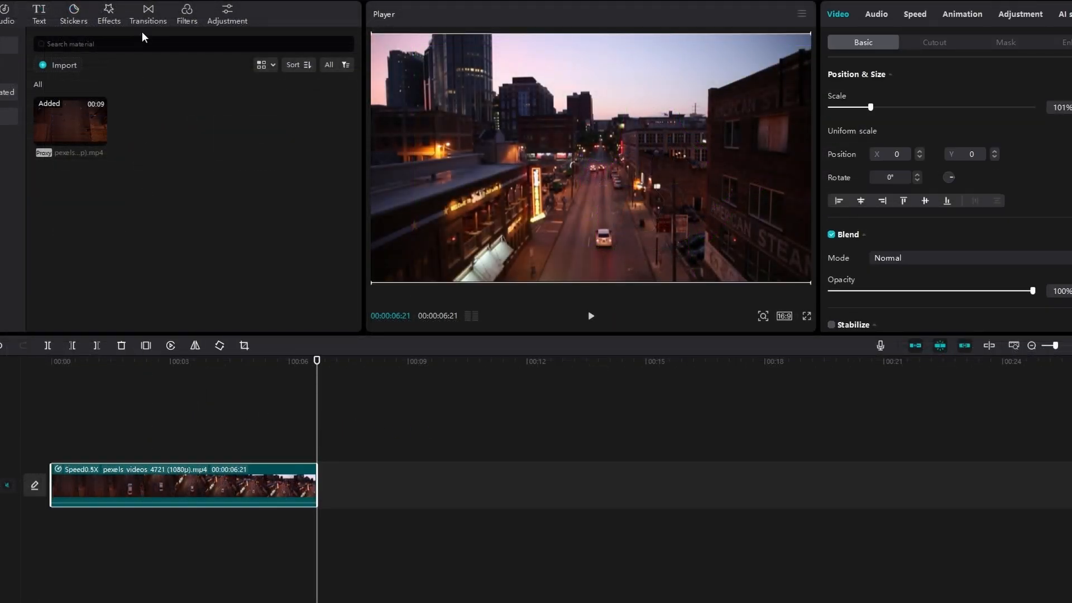
left_click(109, 14)
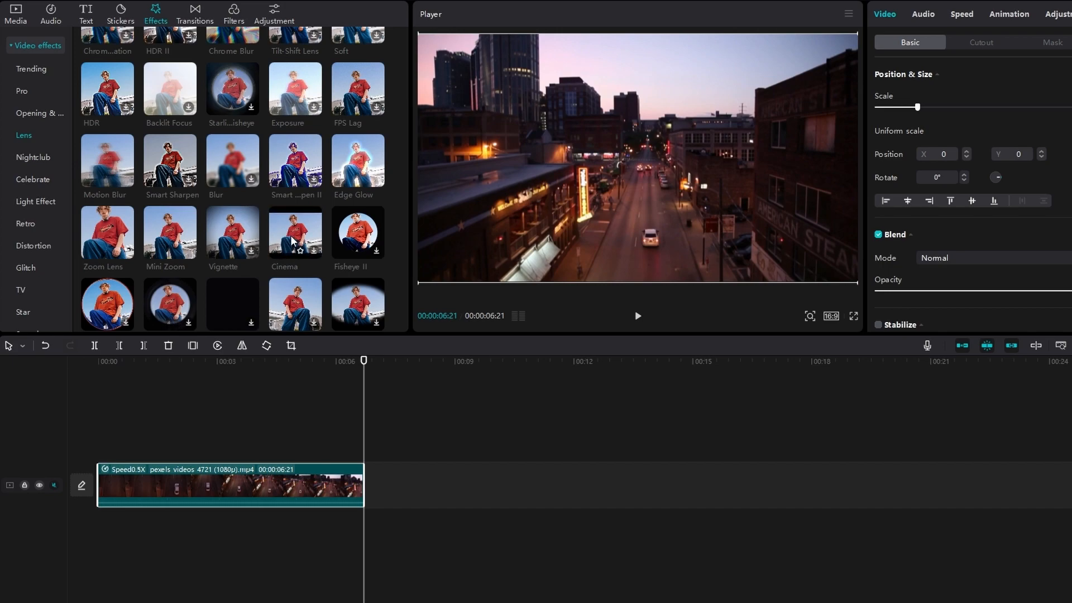
left_click_drag(293, 241, 103, 454)
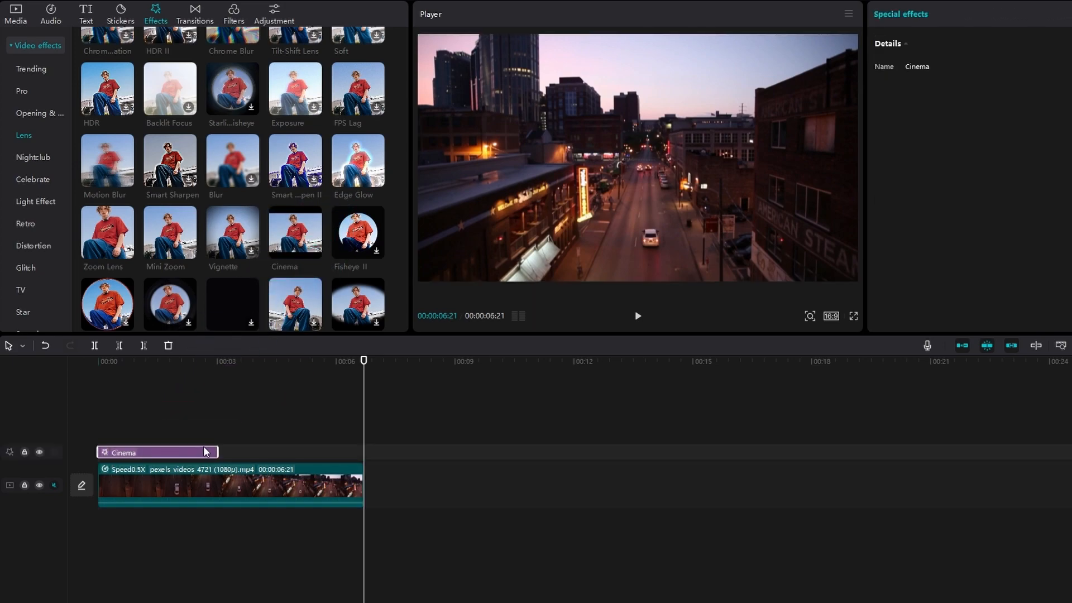
left_click_drag(217, 450, 363, 450)
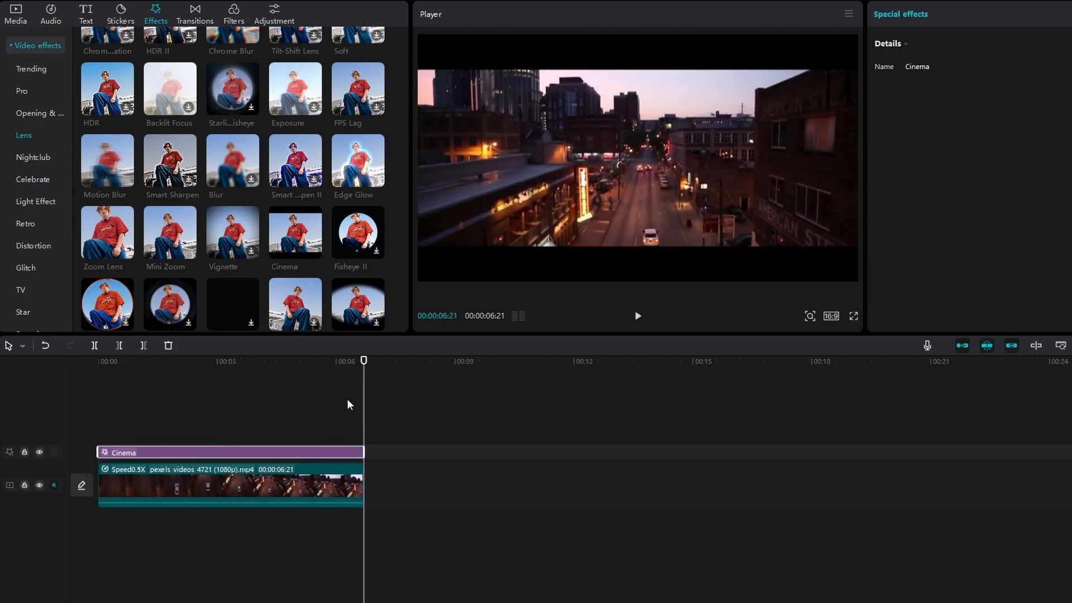
Step: Play back the clip with the Cinema effect from the start and delete the effect
left_click_drag(364, 360, 104, 362)
key("space")
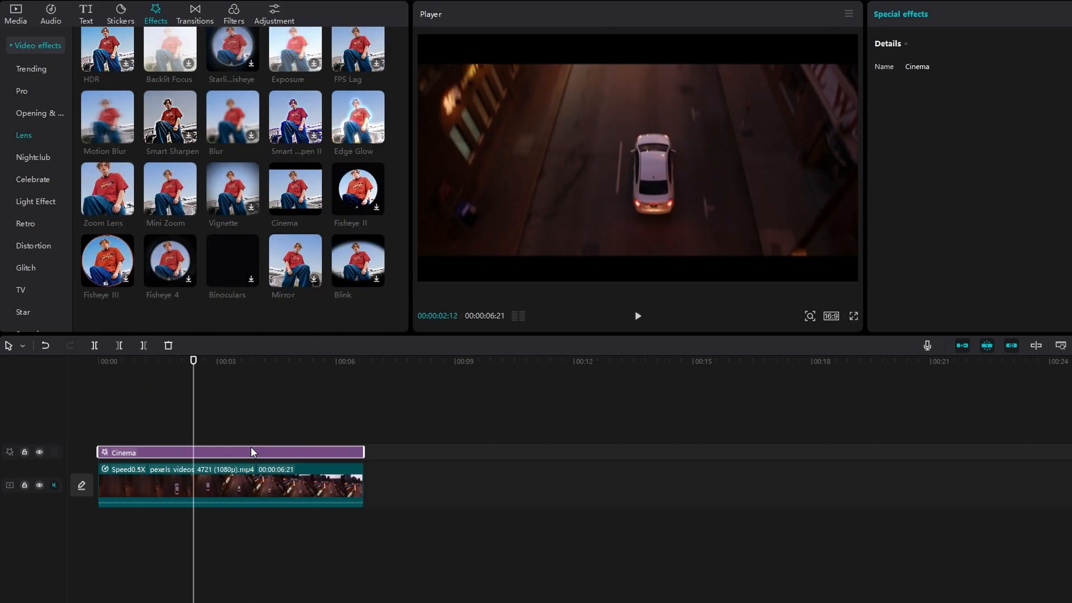
key("space")
key("space")
key("Delete")
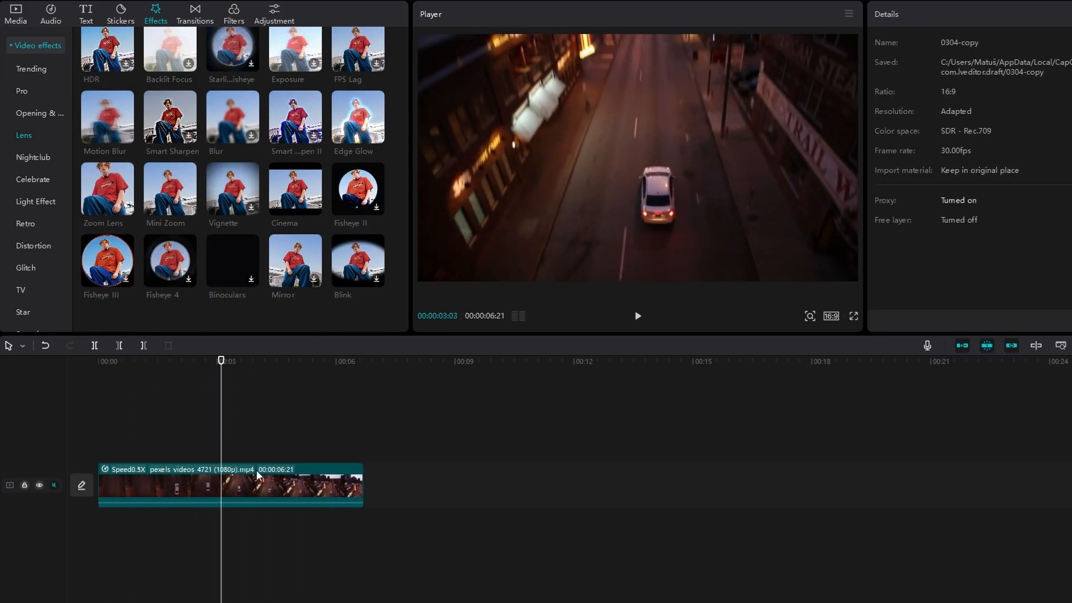
Step: Apply a Mirror mask to the pexels_videos_4721 clip and widen it to a size of about 880
left_click(256, 467)
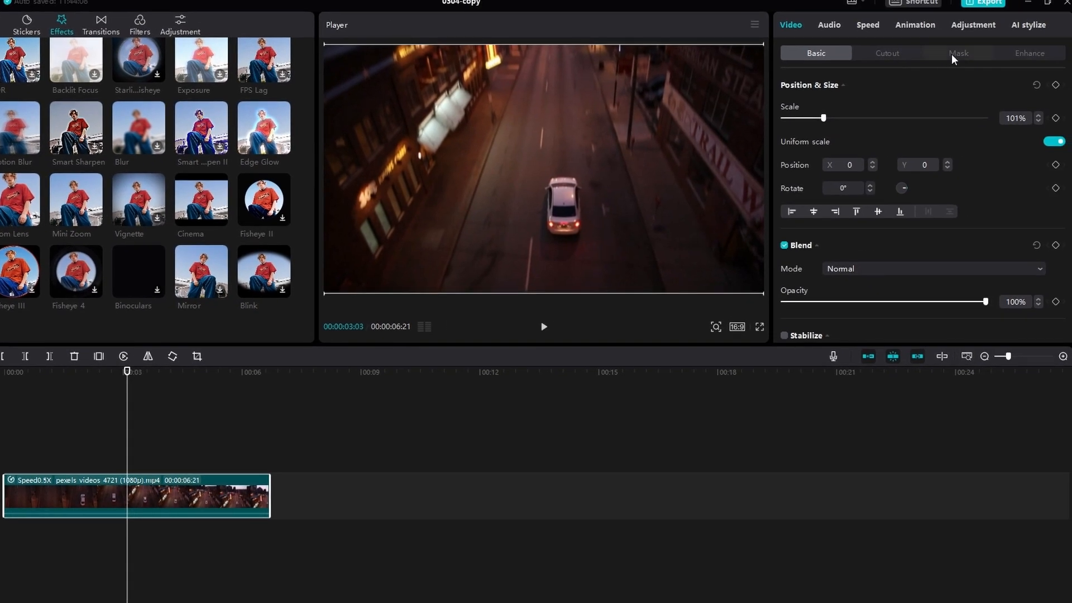
left_click(1046, 46)
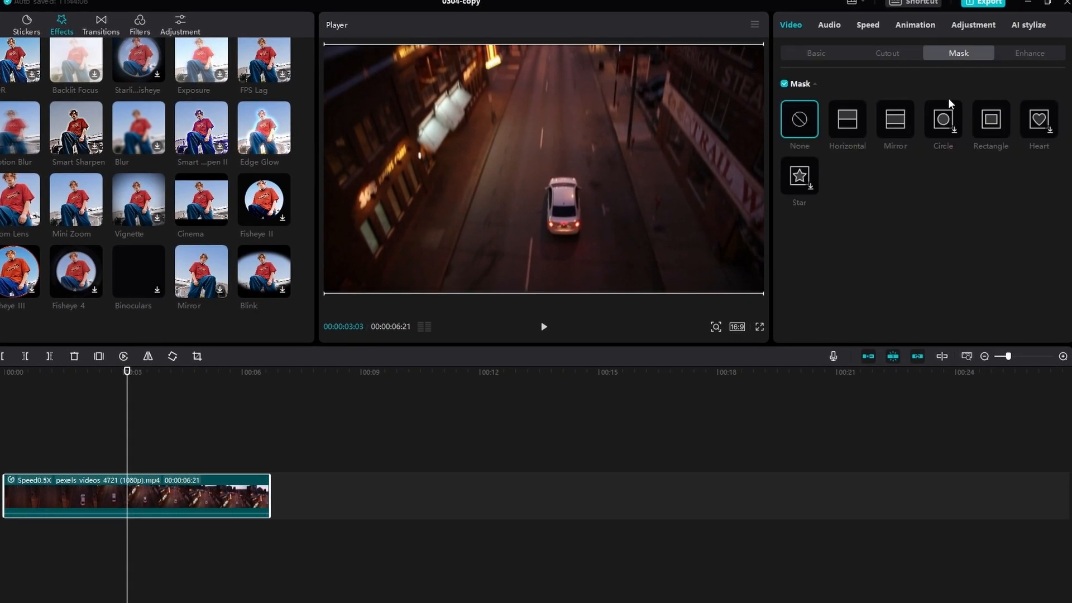
left_click(895, 119)
left_click_drag(547, 239, 546, 274)
left_click(240, 448)
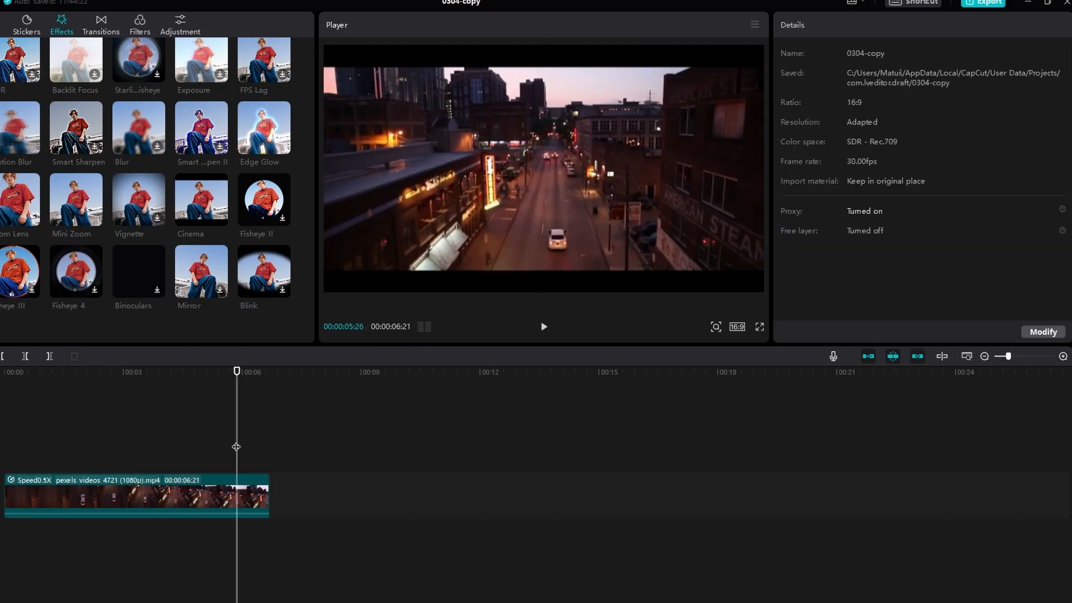
Step: Play back the masked clip from the start and readjust the Mirror mask's size slightly
left_click(18, 372)
key("space")
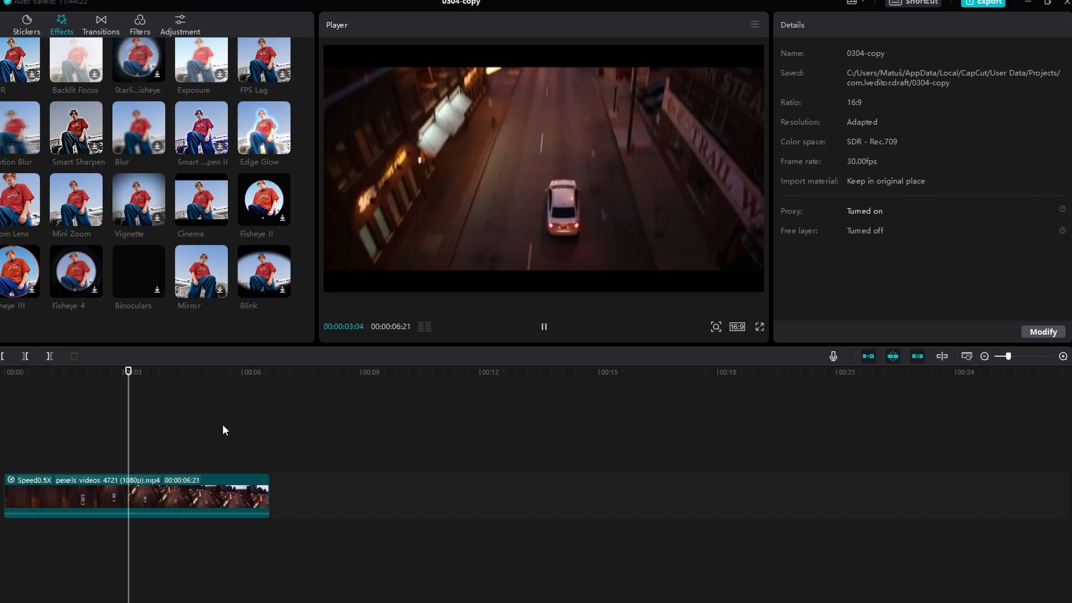
key("space")
left_click(211, 480)
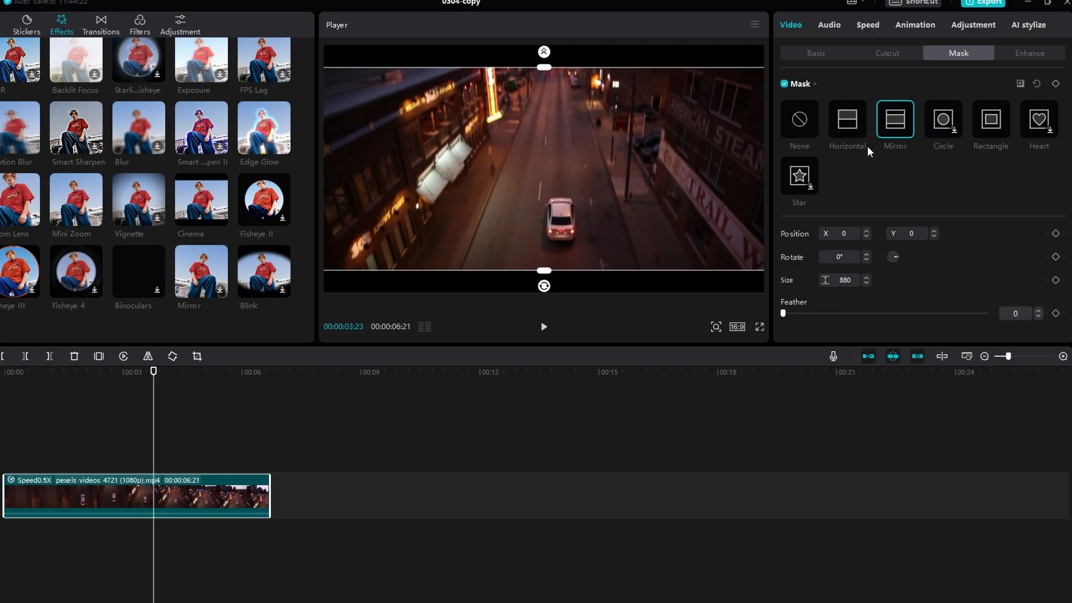
left_click_drag(545, 271, 552, 269)
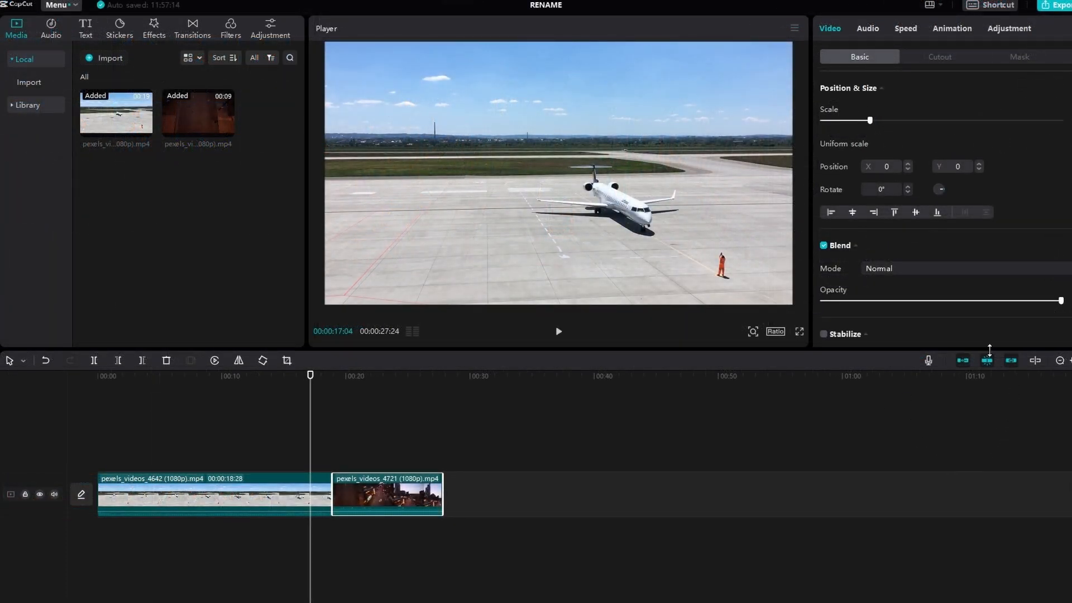
Step: Record a voiceover of about seven seconds from 00:00:17:04 using the Microphone (Arctis 5 Chat) input
left_click(929, 362)
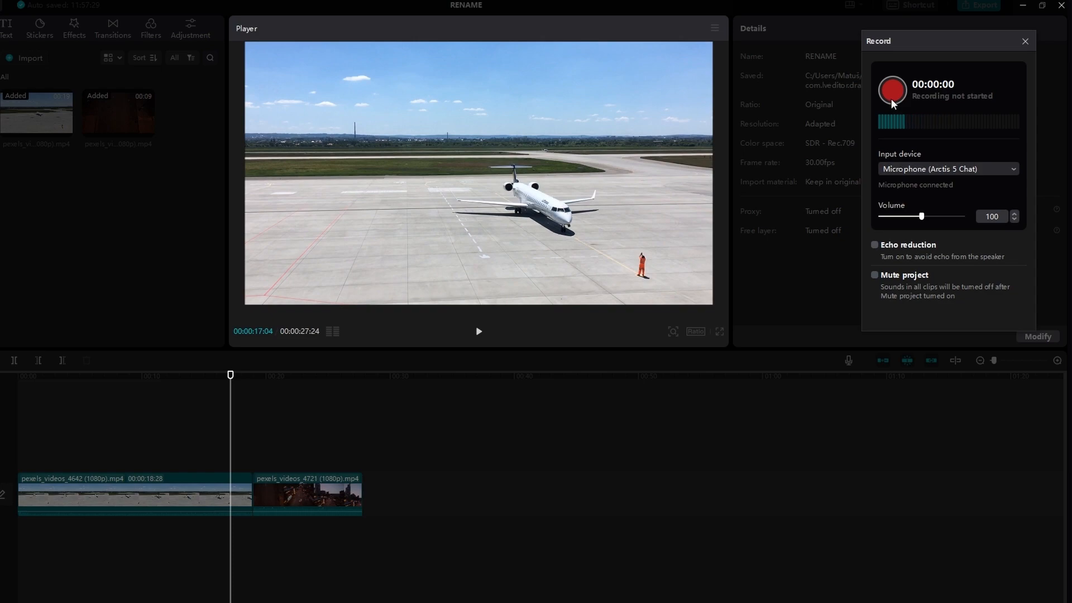
left_click(977, 170)
left_click(977, 171)
left_click(891, 93)
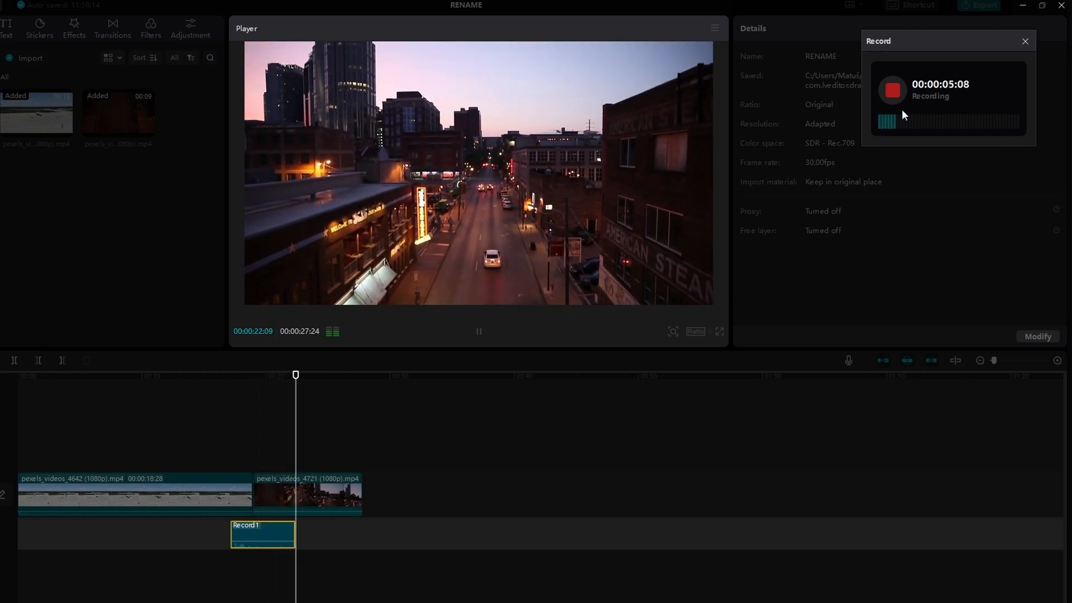
left_click(897, 91)
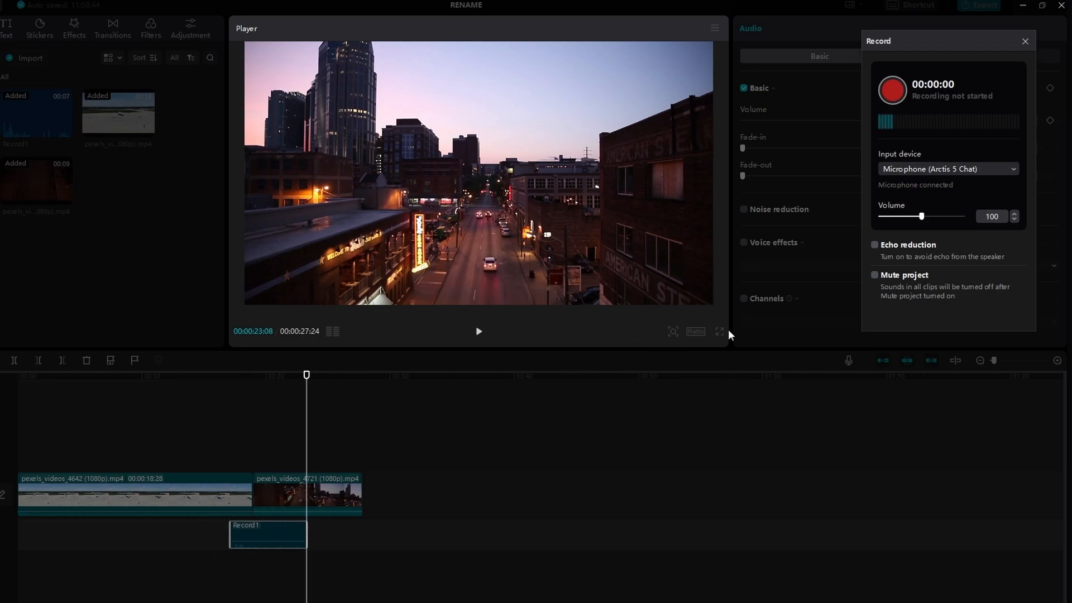
Step: Close the recorder and adjust the voiceover clip's volume and fade-in
left_click(1025, 41)
left_click_drag(922, 121, 935, 128)
left_click_drag(743, 148, 773, 149)
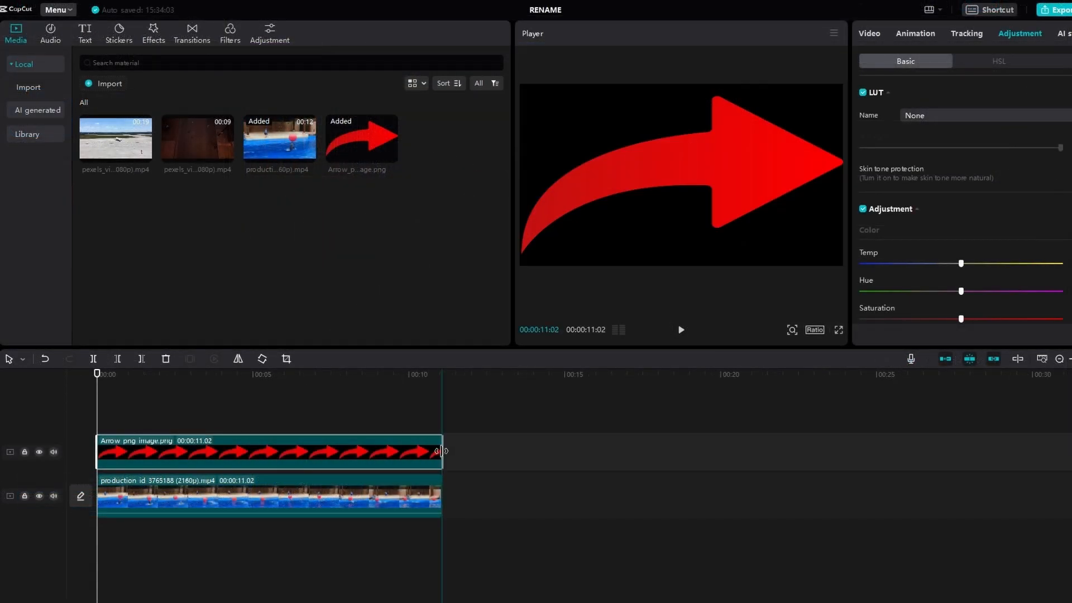
Step: Mirror the red arrow overlay horizontally and mirror it back
left_click(348, 456)
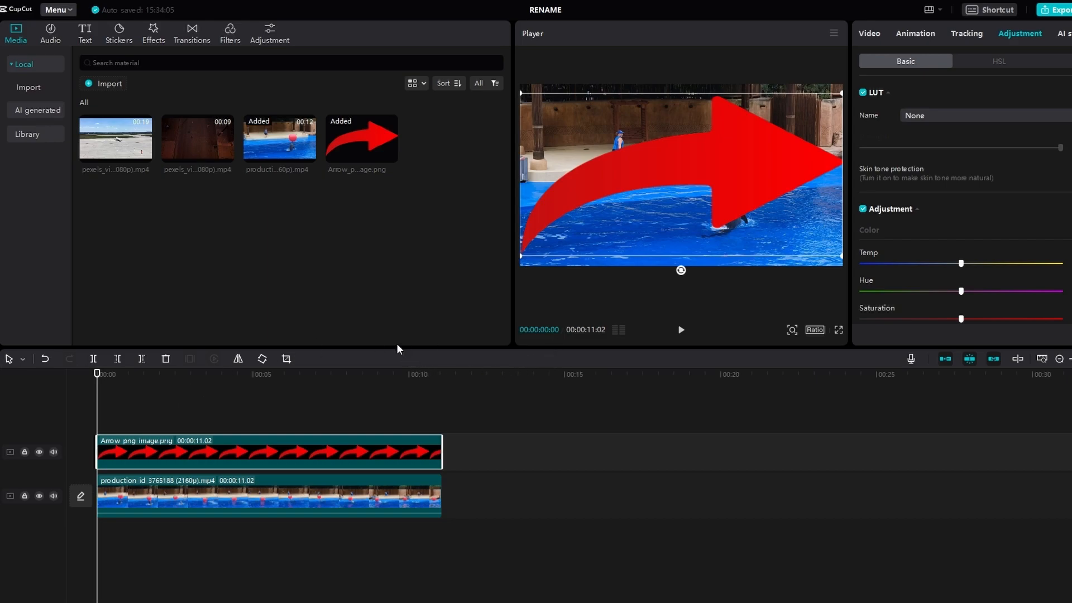
left_click(239, 360)
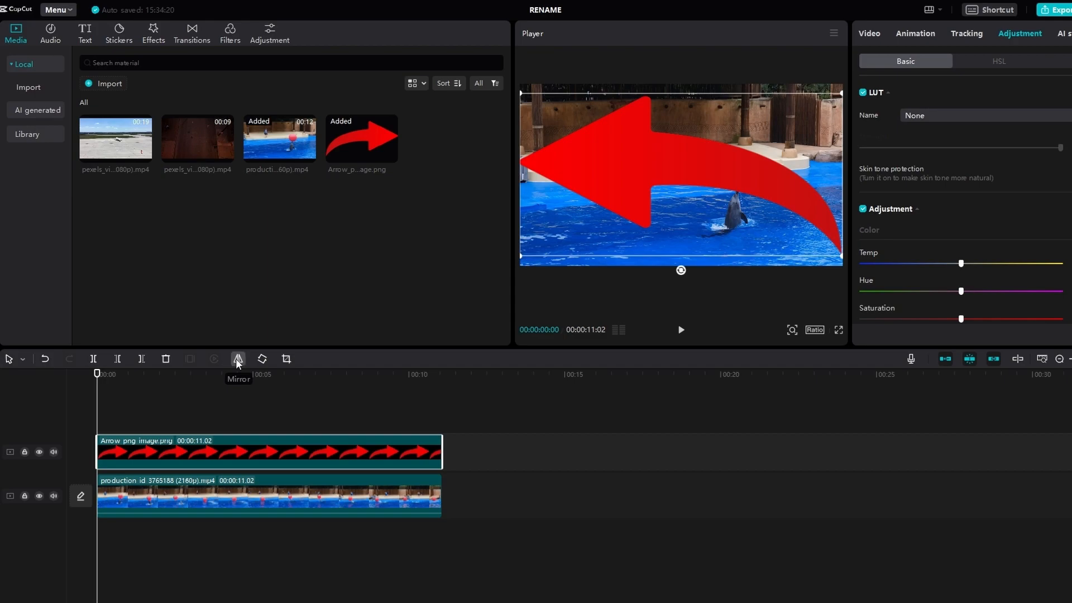
left_click(237, 360)
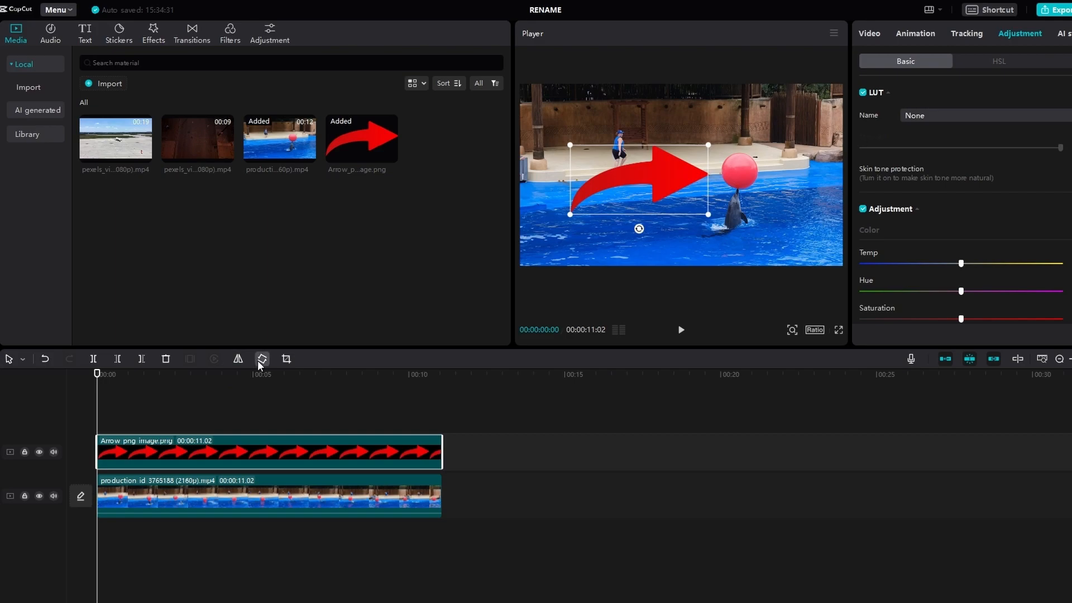
Step: Rotate the arrow overlay in 90-degree steps through a full turn
left_click(259, 362)
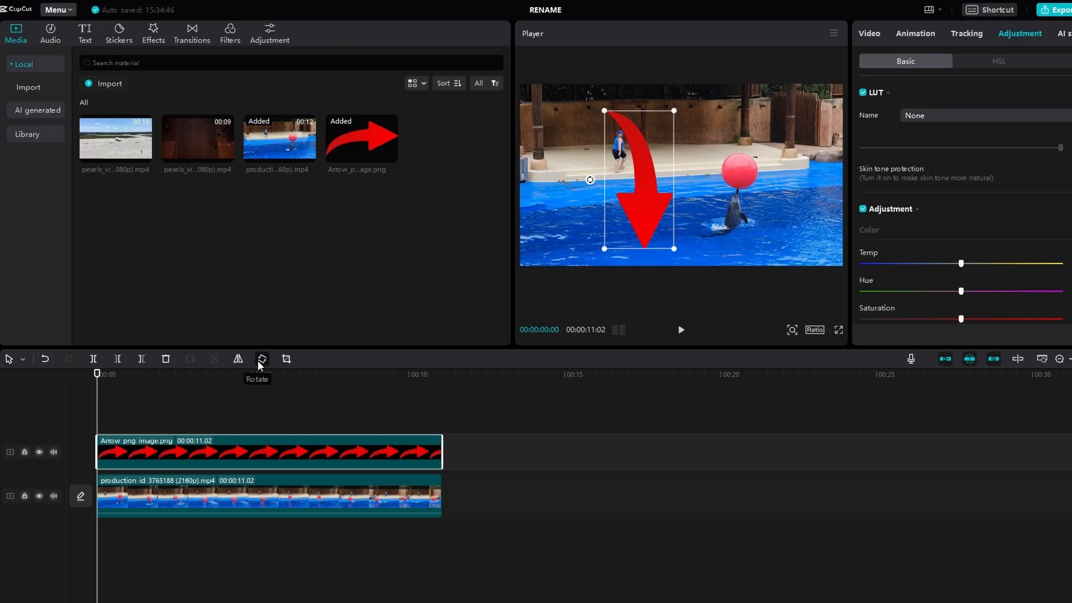
left_click(259, 363)
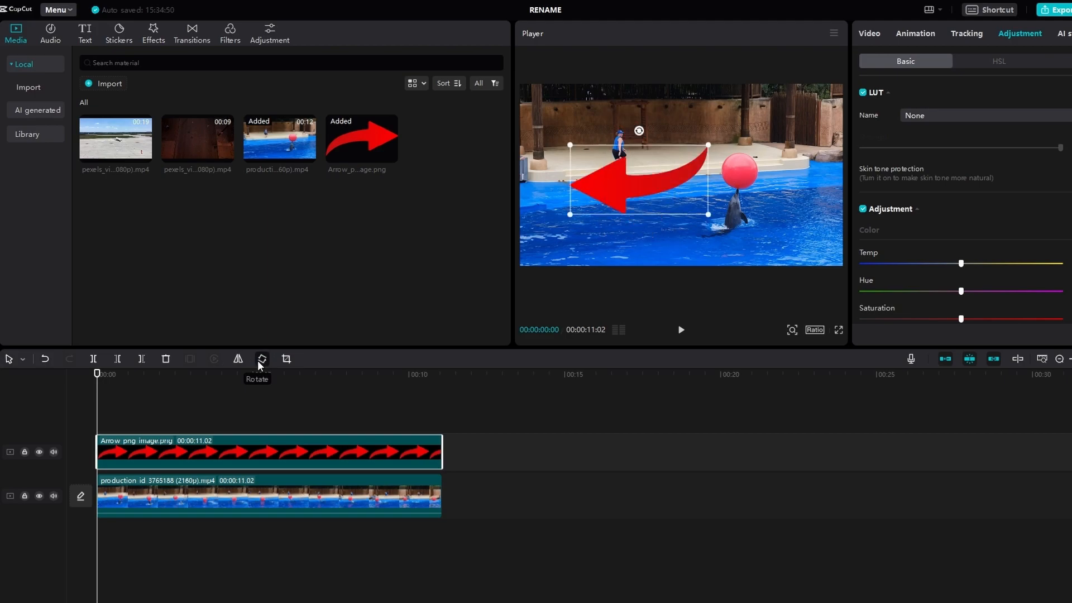
left_click(258, 362)
left_click(259, 363)
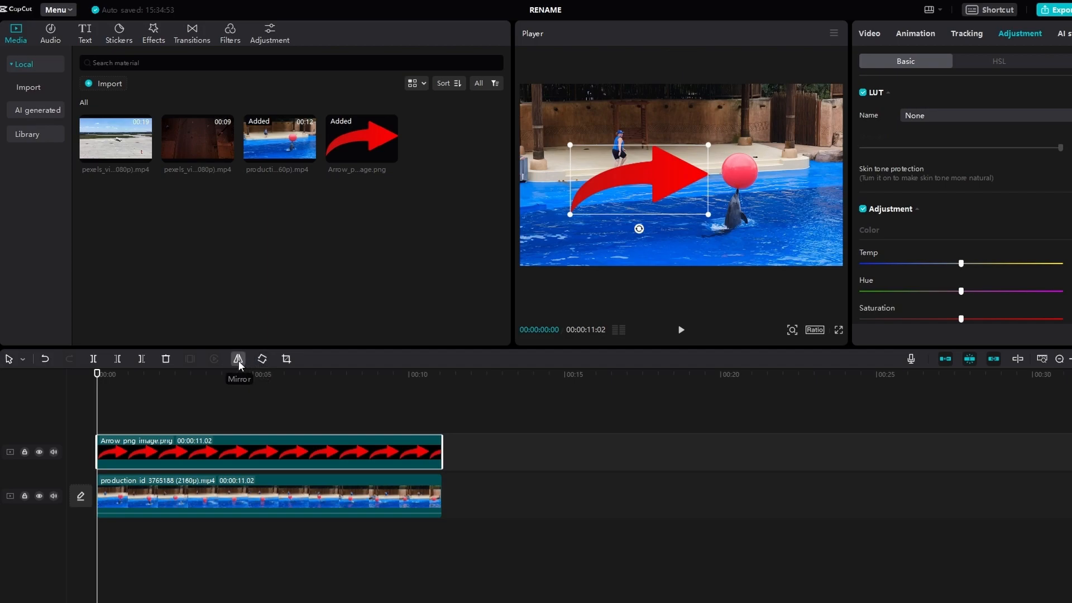
Step: Move the arrow overlay slightly in the preview, rotate it by one 90-degree step and reposition it
mouse_move(656, 172)
left_mouse_down()
mouse_move(663, 180)
mouse_move(648, 179)
left_mouse_up()
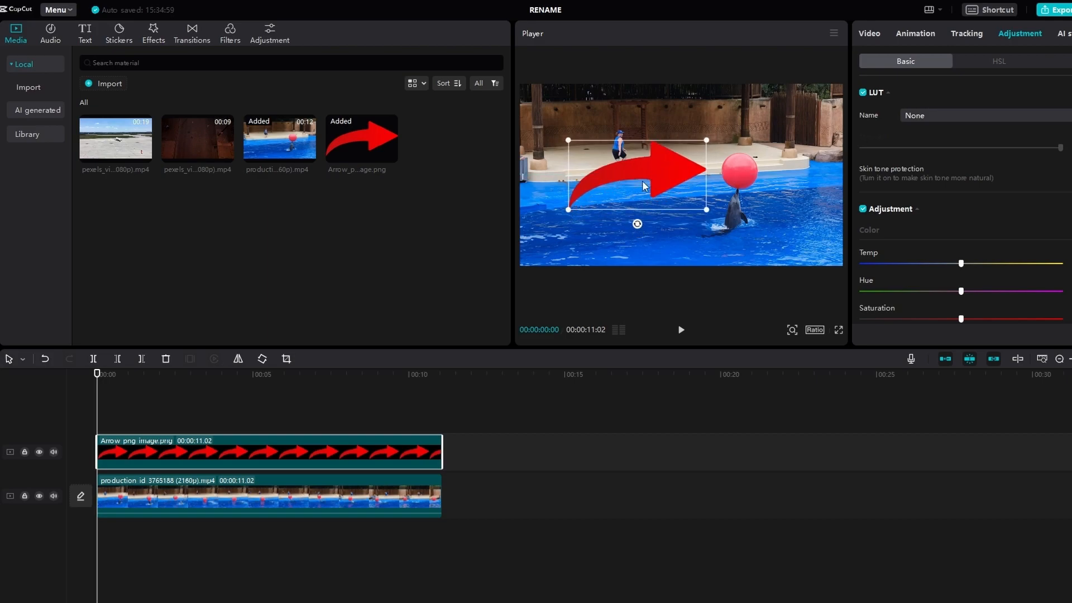
left_click(261, 359)
mouse_move(646, 206)
left_mouse_down()
mouse_move(663, 181)
mouse_move(640, 213)
left_mouse_up()
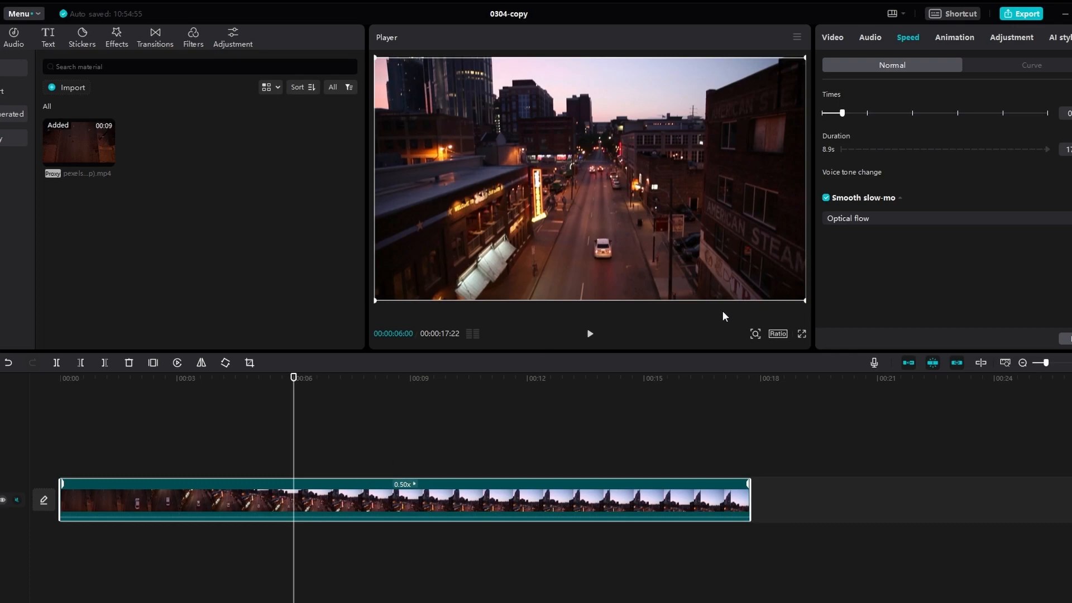
Step: Set the aspect ratio of the 0304-copy project to 3:4
left_click(838, 40)
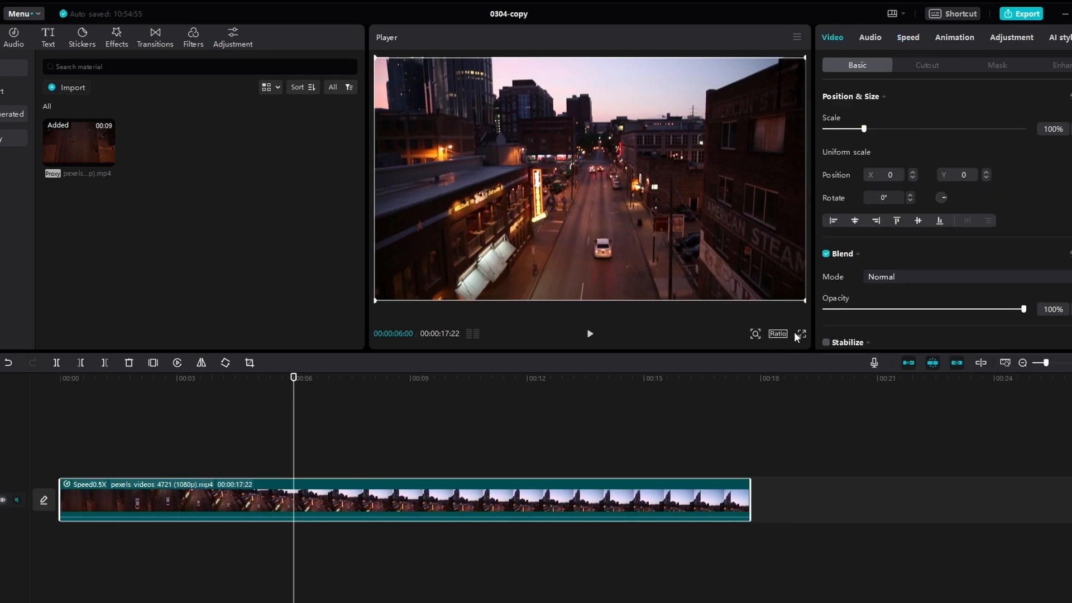
left_click(778, 334)
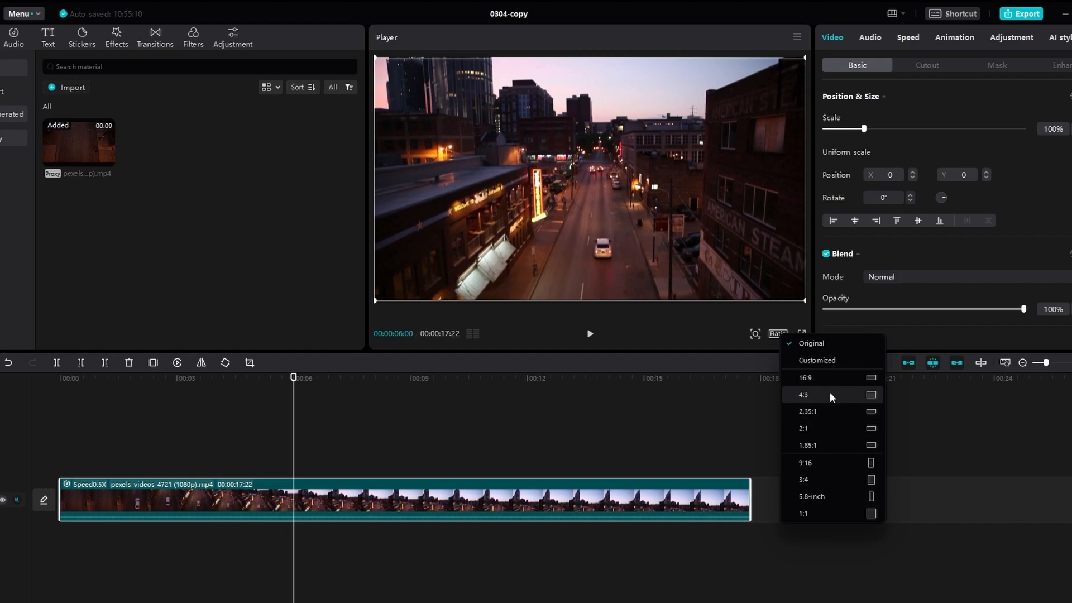
left_click(807, 480)
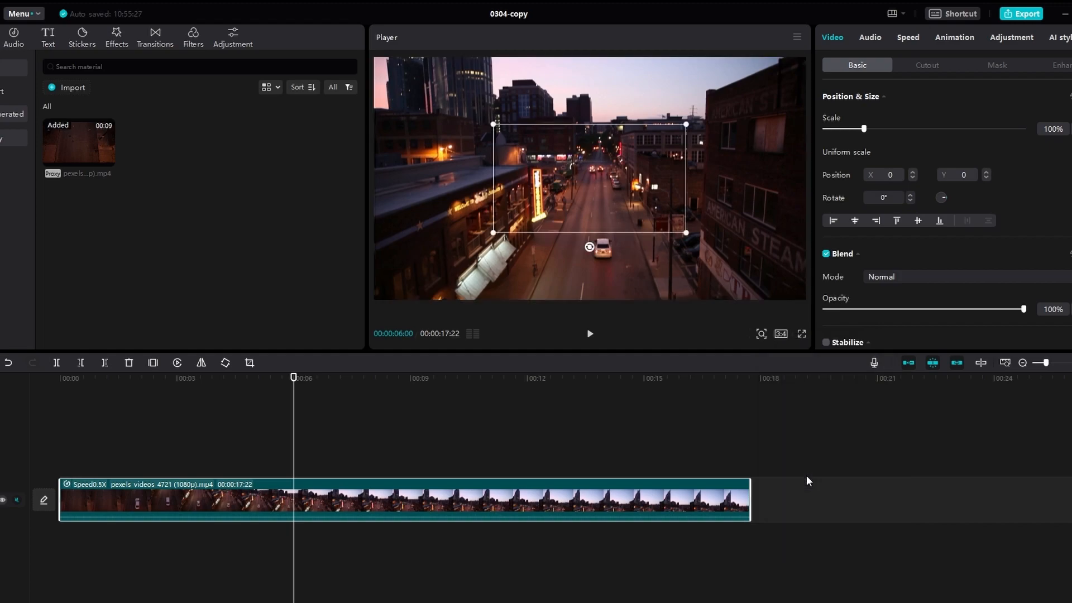
Step: Switch the project to a customized ratio, enter equal width and height for a square frame, and save the settings
left_click(781, 334)
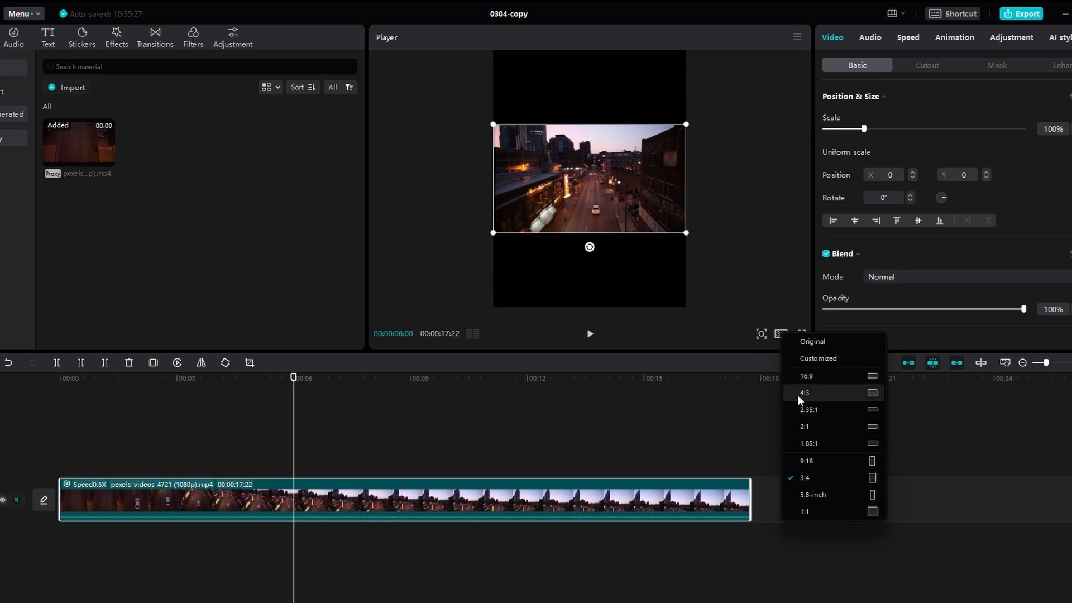
left_click(806, 358)
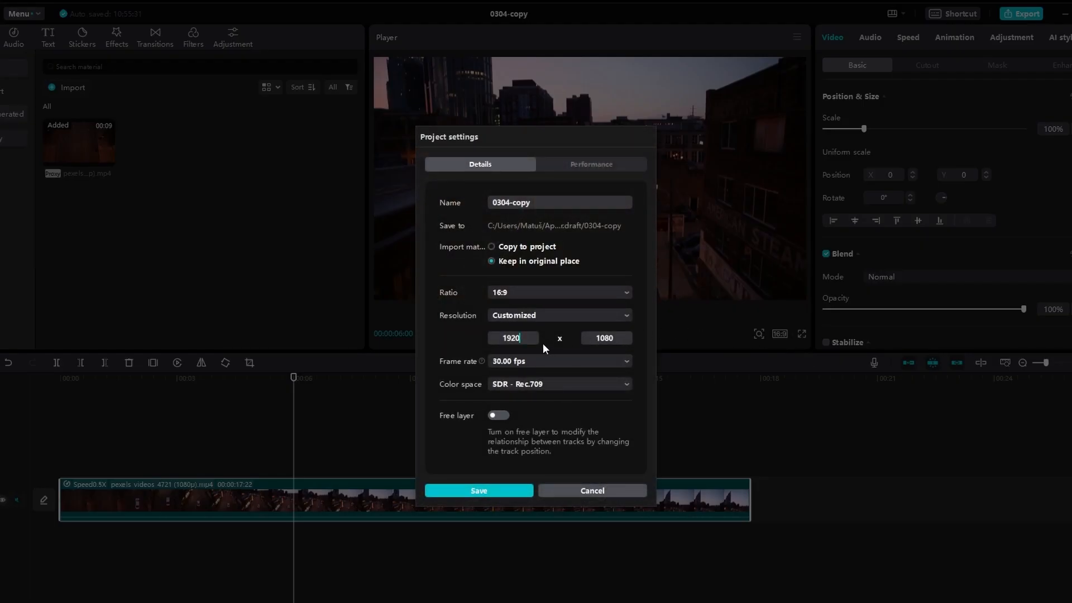
double_click(511, 340)
double_click(605, 339)
left_click(496, 492)
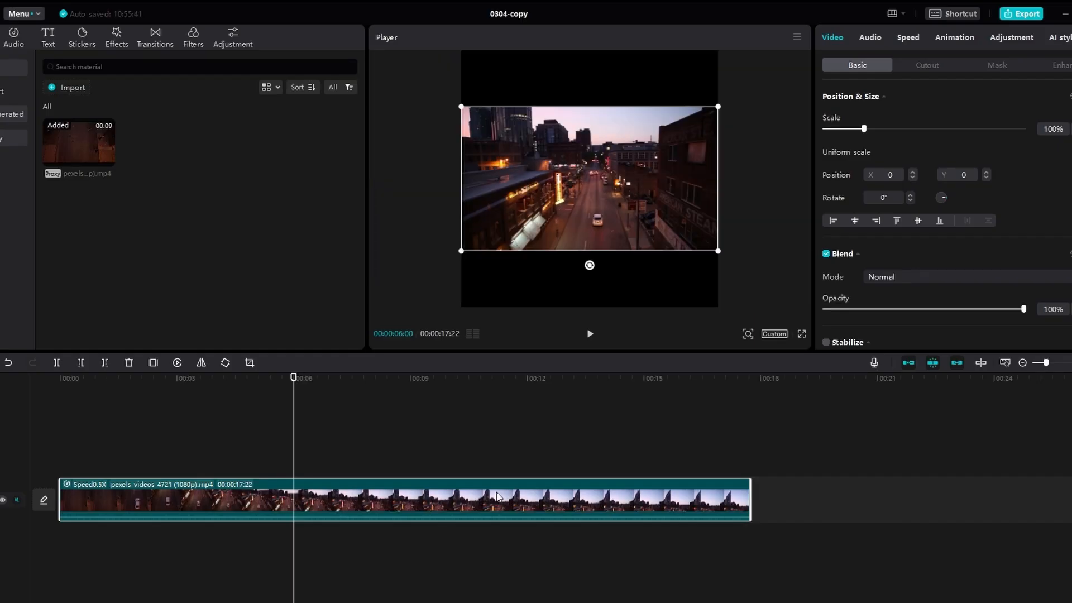
Step: Scale the clip to 184% so it fills the square frame and play it back from the start
left_click(748, 334)
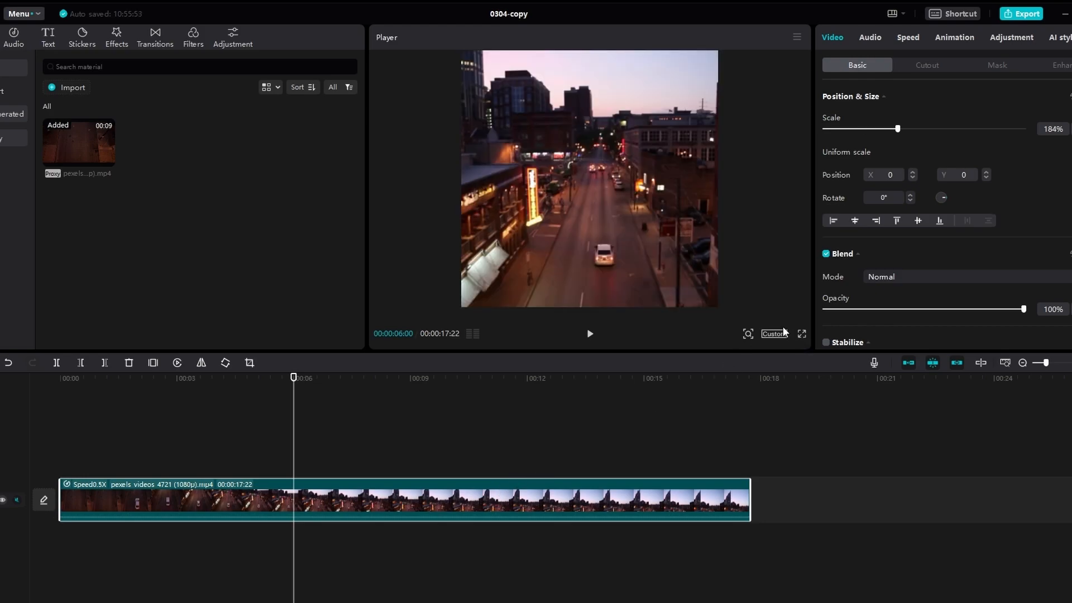
left_click(775, 334)
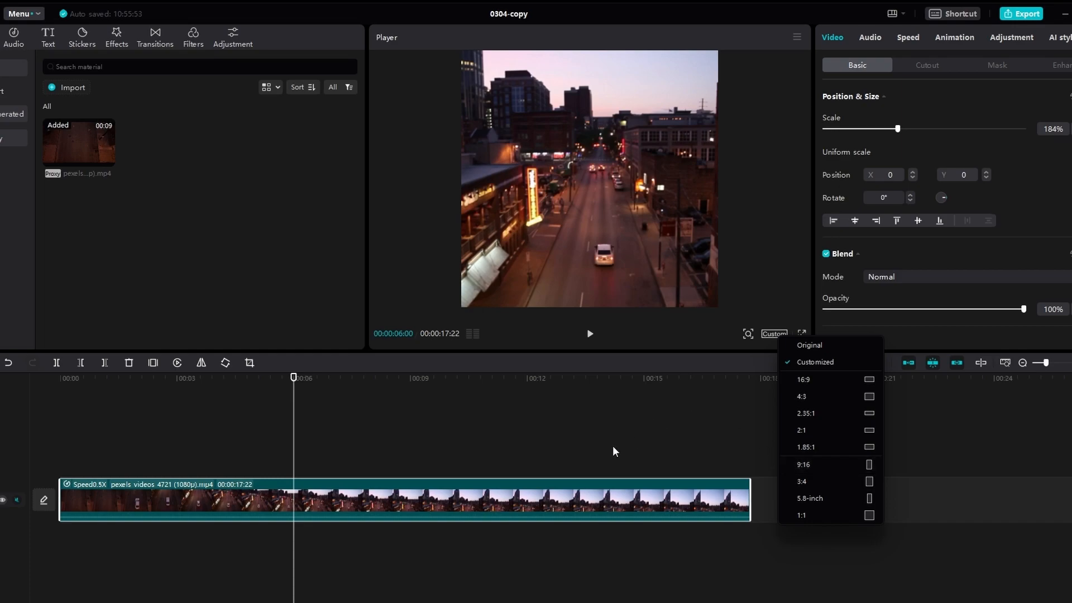
left_click(589, 194)
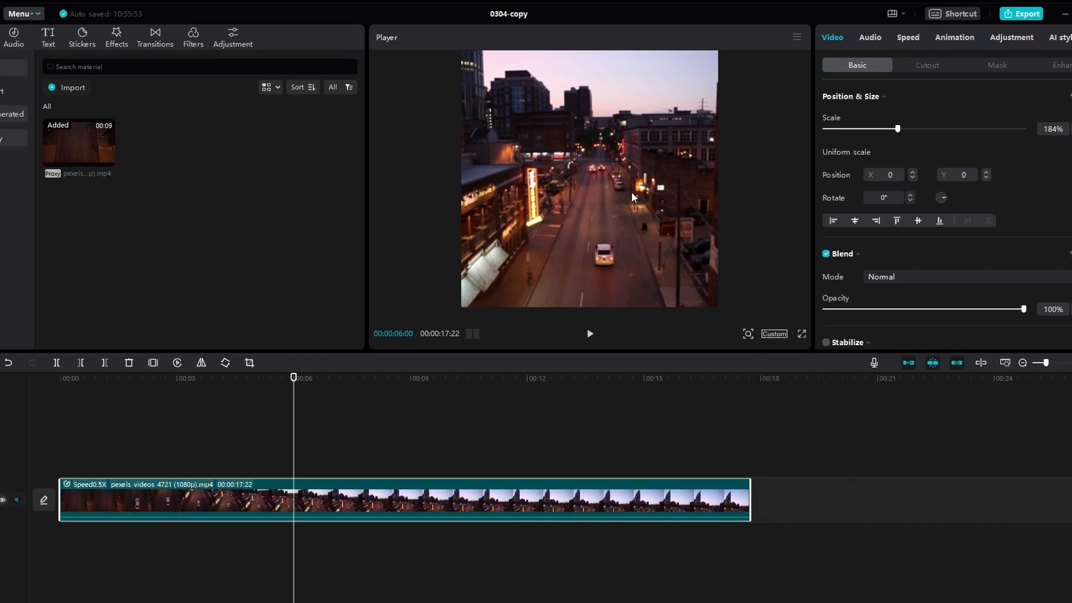
mouse_move(895, 125)
left_mouse_down()
mouse_move(879, 129)
mouse_move(915, 127)
mouse_move(898, 132)
left_mouse_up()
left_click(169, 377)
left_click(39, 379)
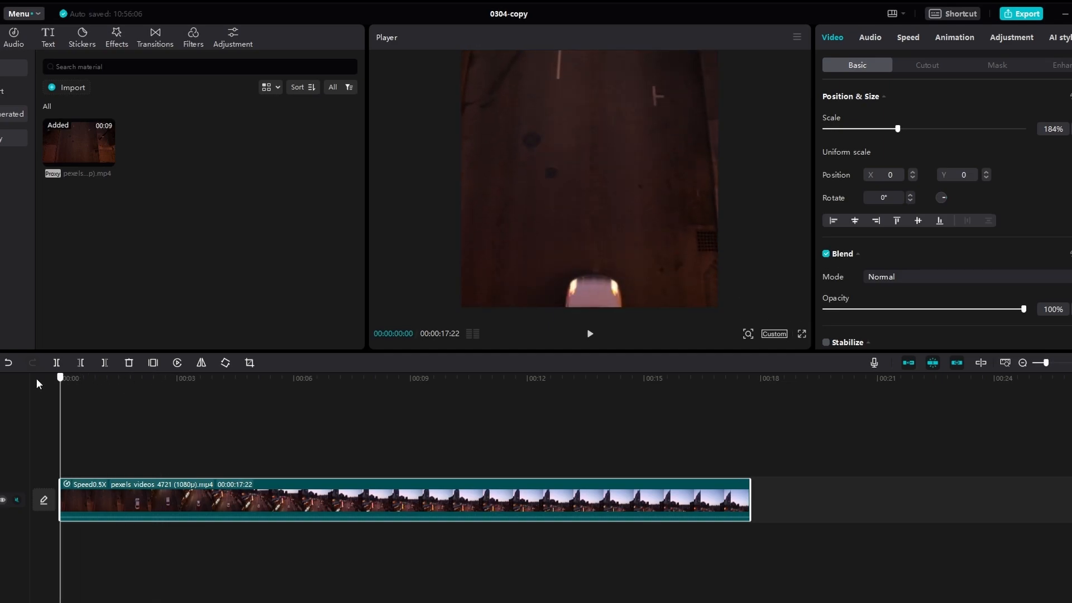
key("space")
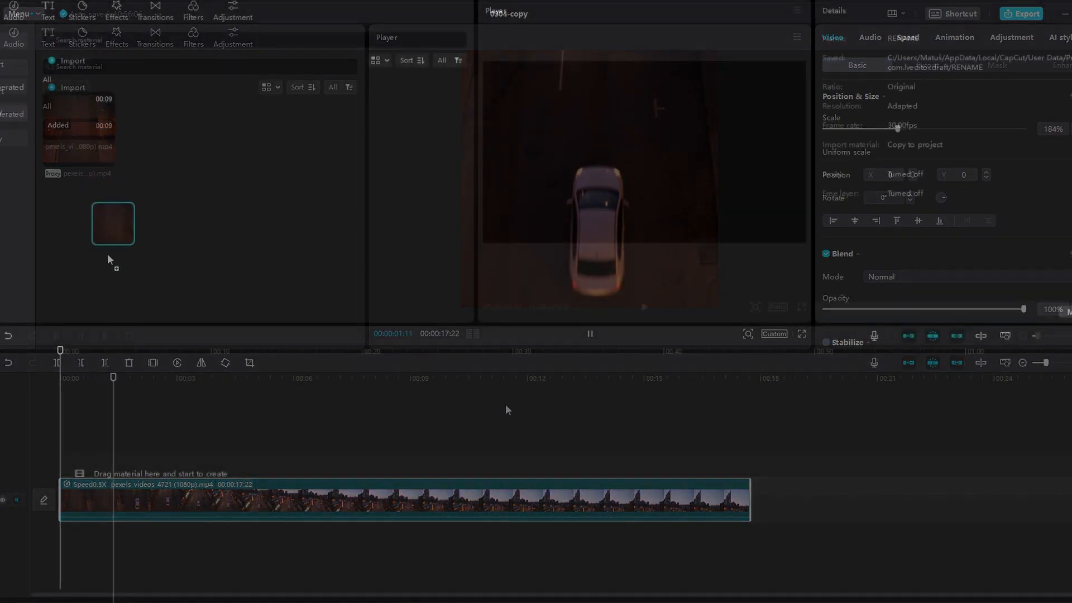
Step: Add the pexels_videos_4721 (1080p) clip to the empty timeline and split it at 00:00:01:22
left_click_drag(112, 459, 61, 478)
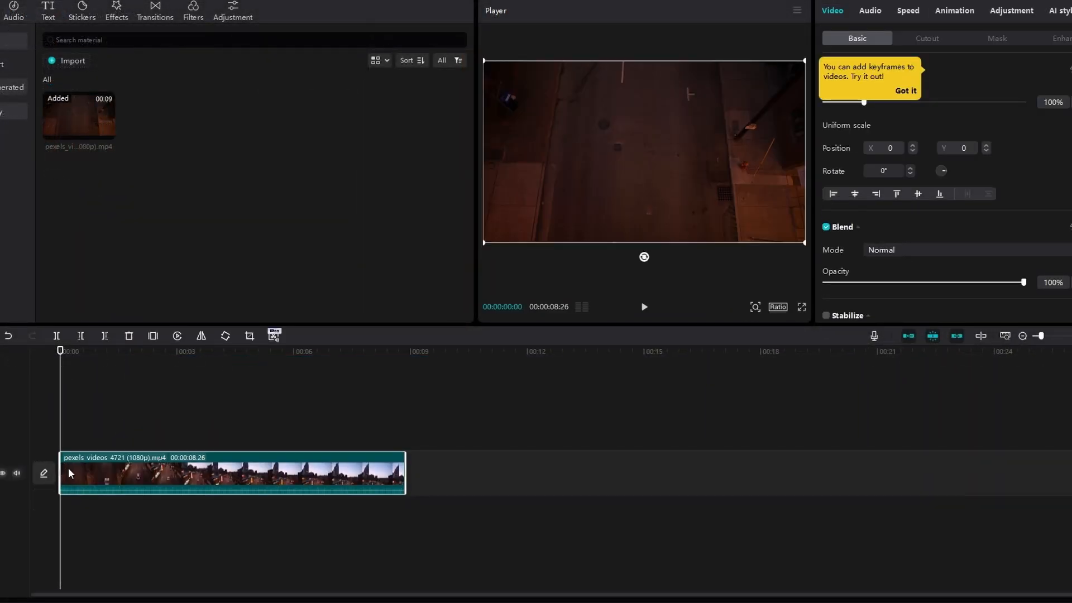
left_click_drag(1042, 336, 1011, 338)
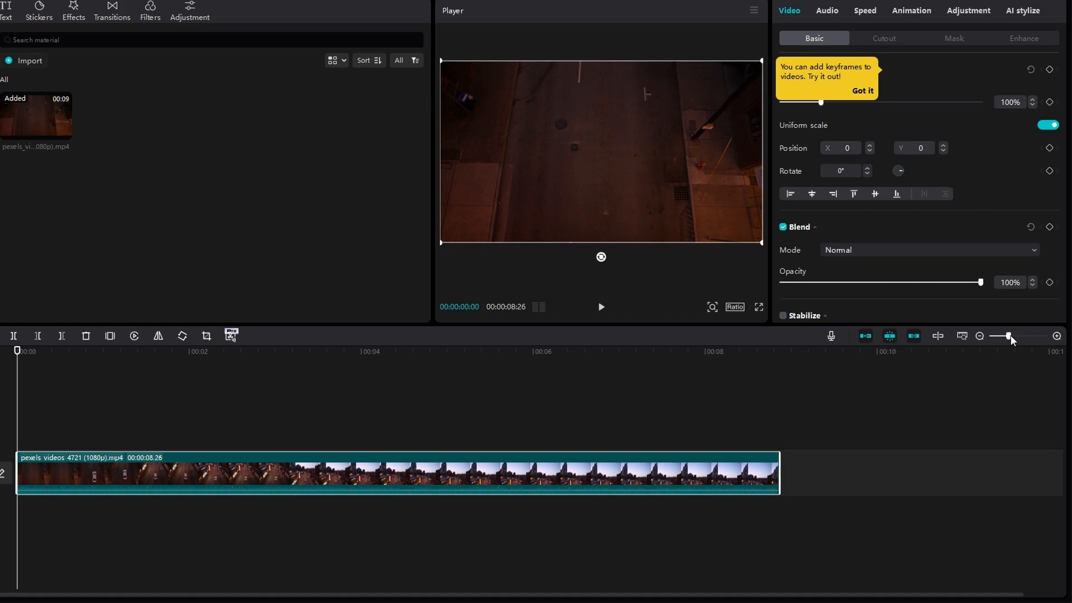
left_click_drag(1011, 335, 1013, 333)
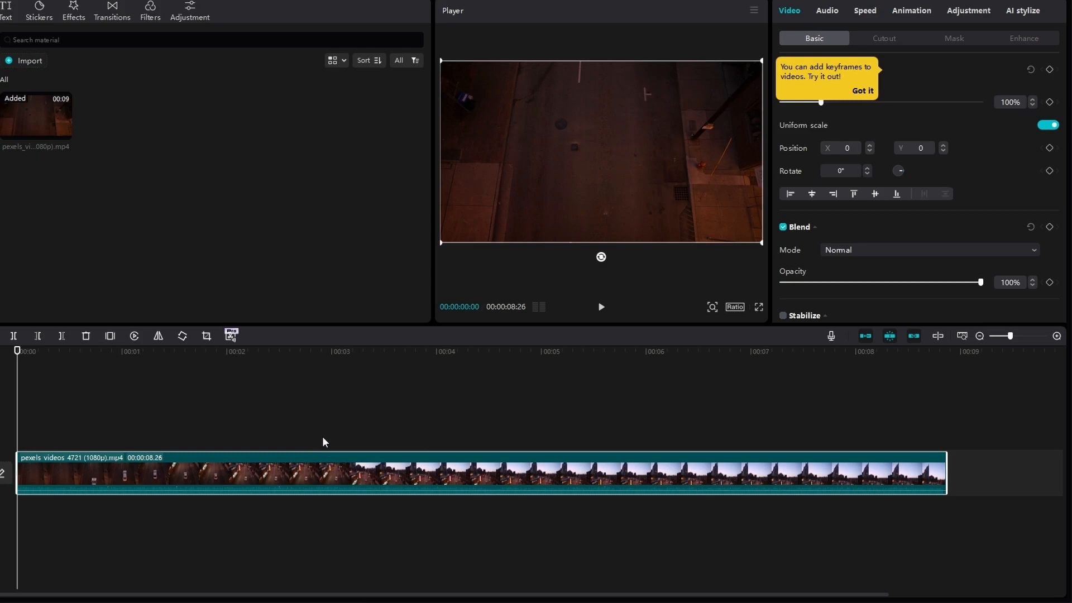
left_click_drag(17, 350, 198, 359)
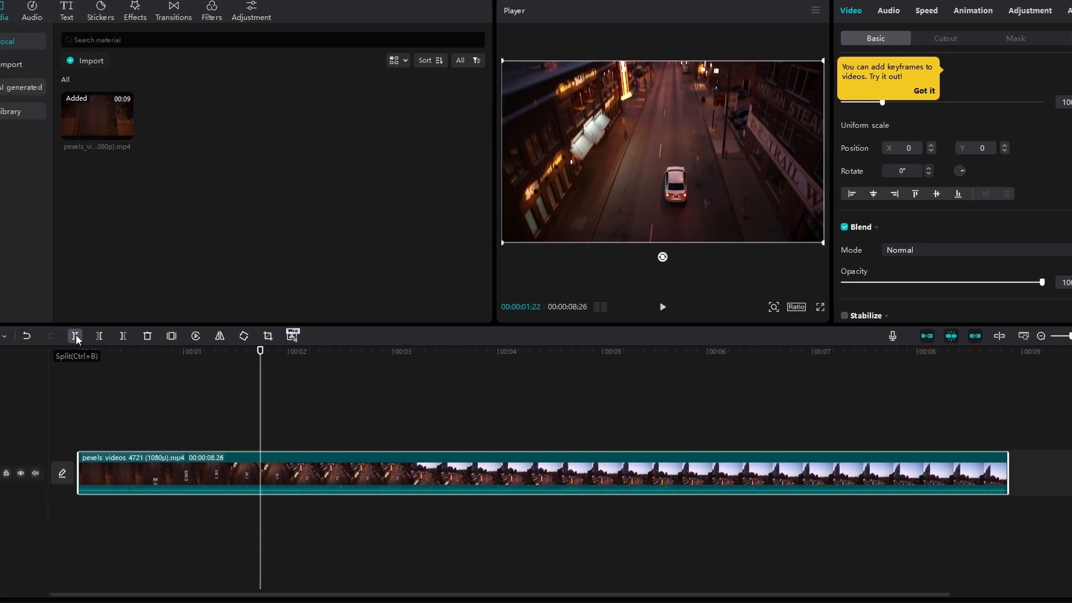
left_click(75, 335)
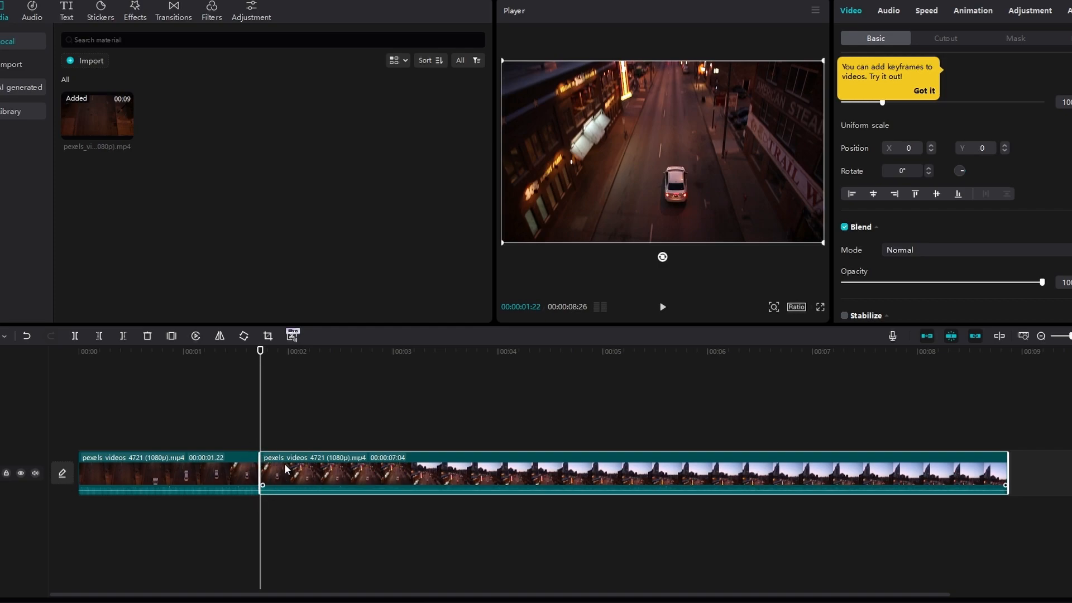
Step: Split the second segment of the city street clip at 00:00:03:20 and delete the resulting middle segment
left_click_drag(260, 351, 465, 358)
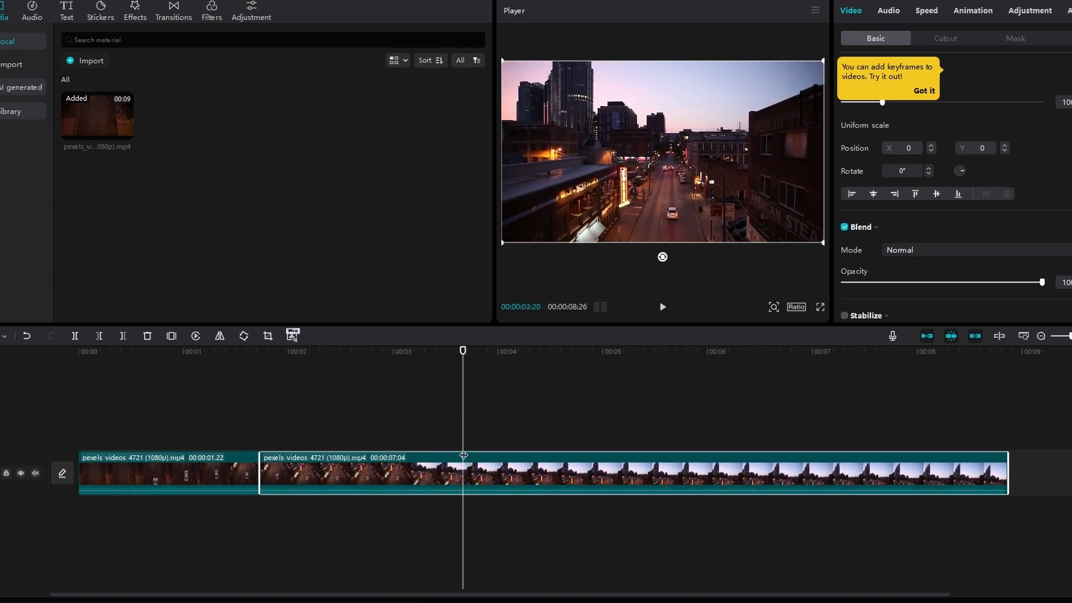
left_click(76, 335)
left_click(4, 335)
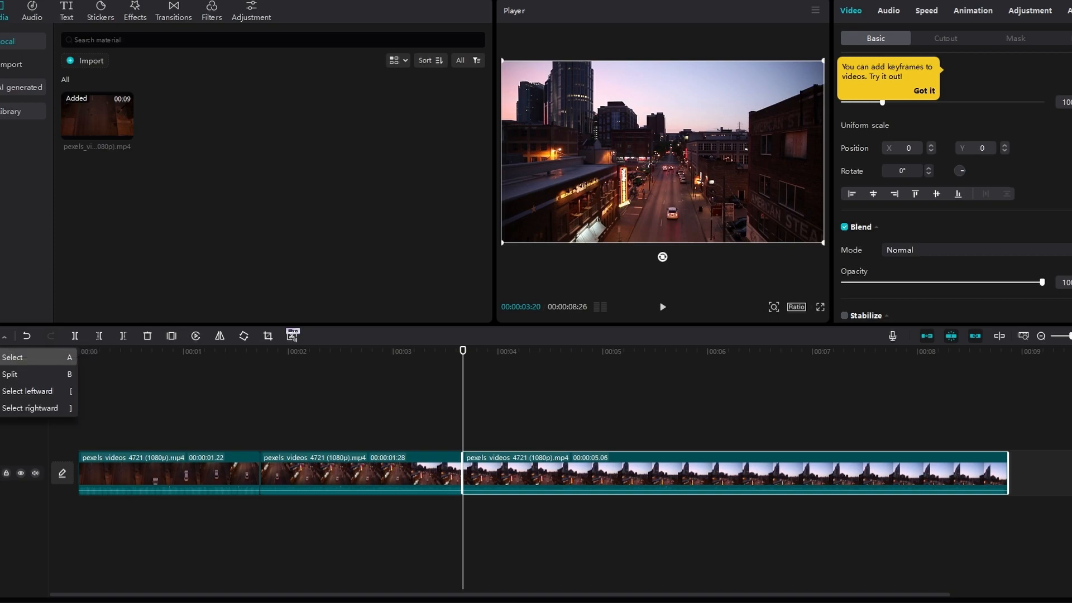
left_click(224, 411)
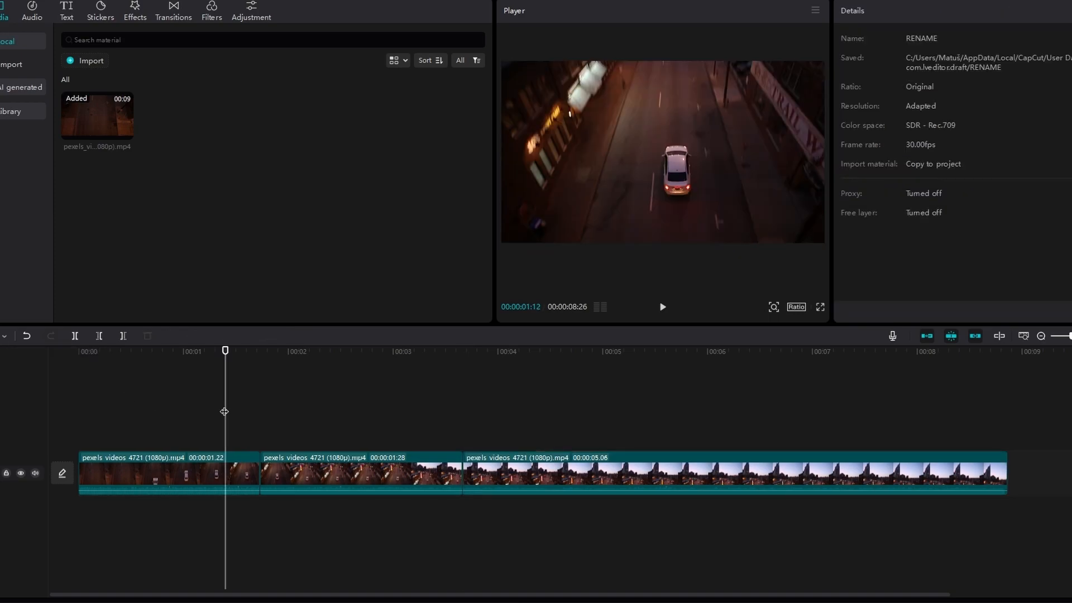
left_click(336, 472)
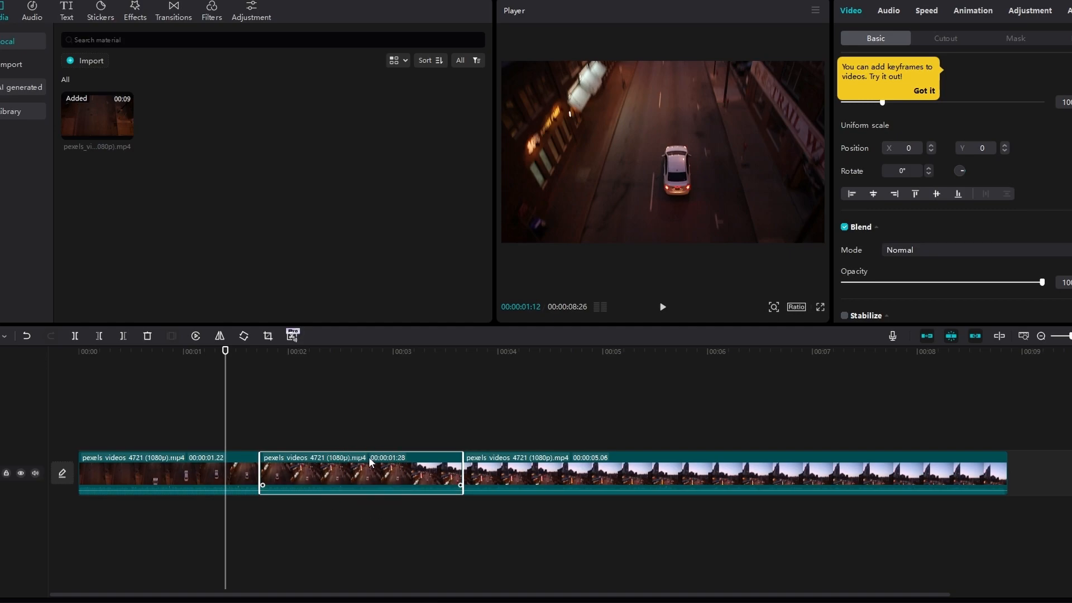
left_click(147, 336)
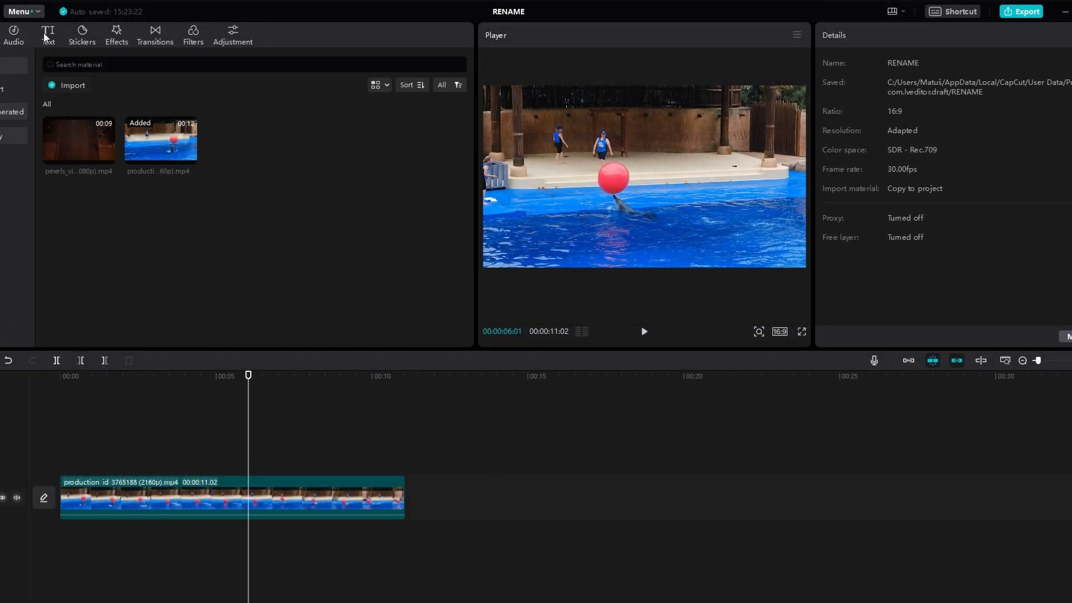
Step: Add a default text clip above the dolphin show video and extend it to cover the video's full length
left_click(48, 36)
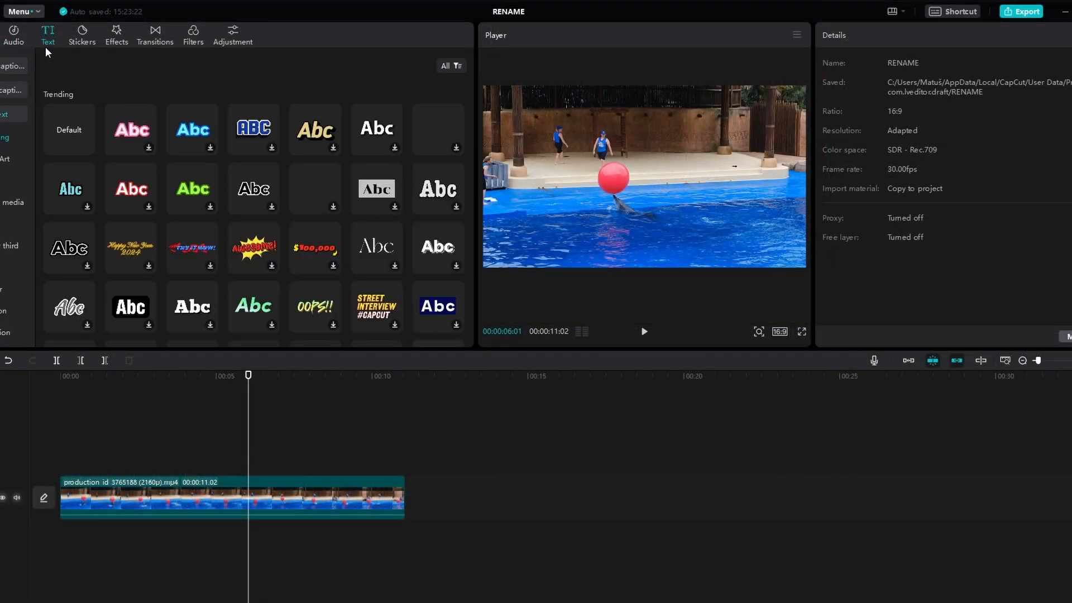
left_click(67, 134)
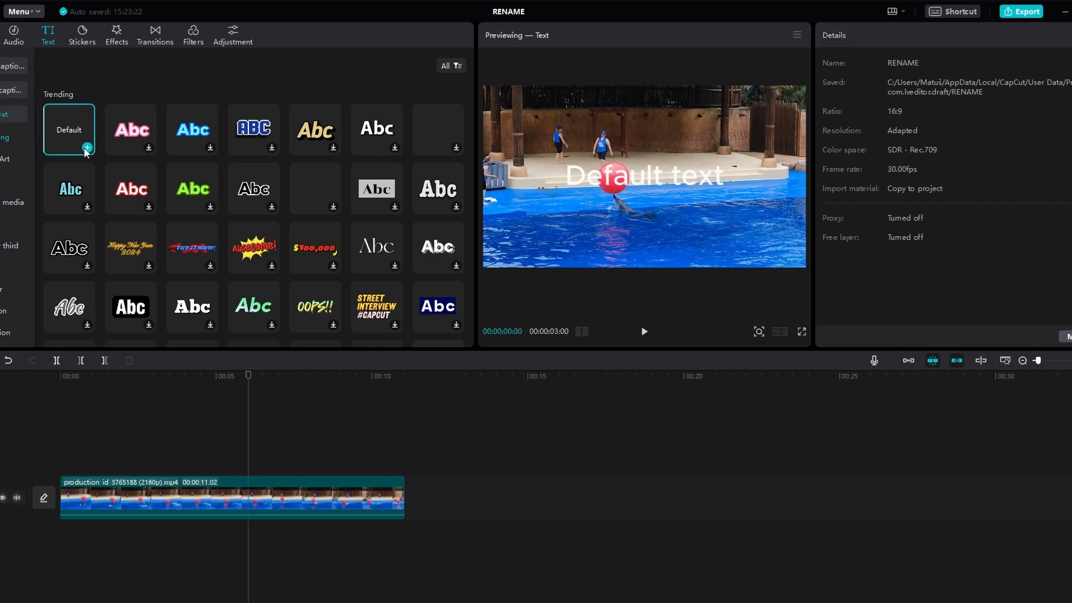
left_click(87, 148)
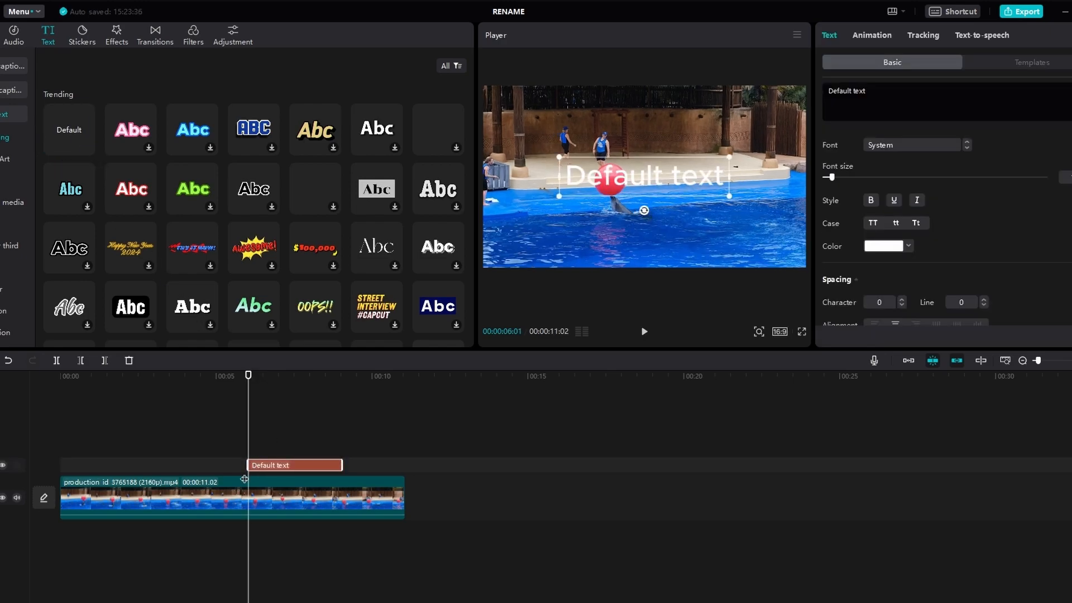
left_click_drag(248, 462, 49, 462)
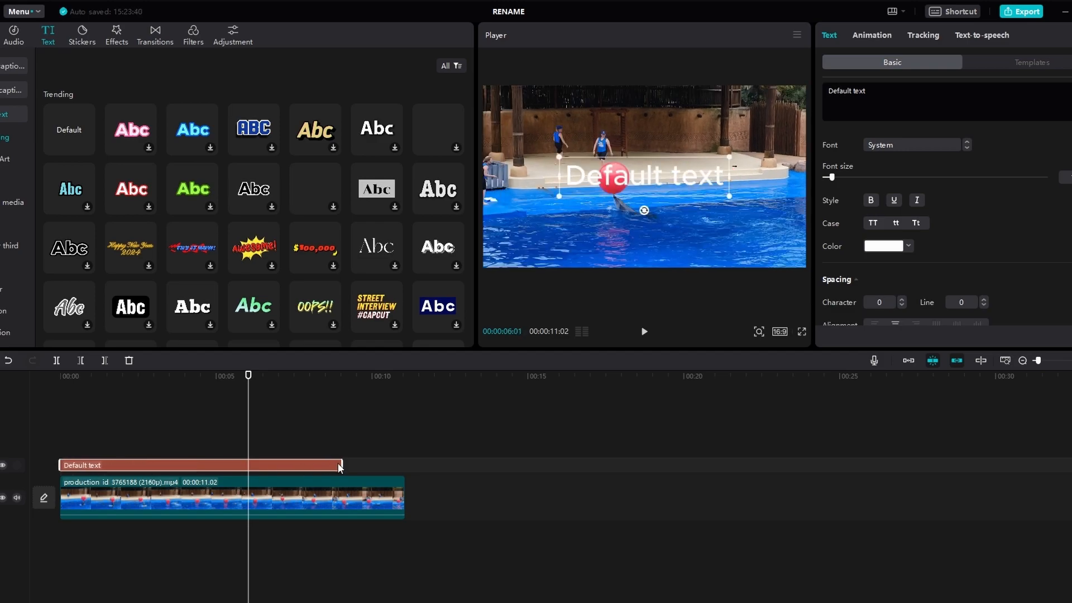
left_click_drag(342, 465, 406, 465)
Step: Change the color of the default text to black
left_click(892, 248)
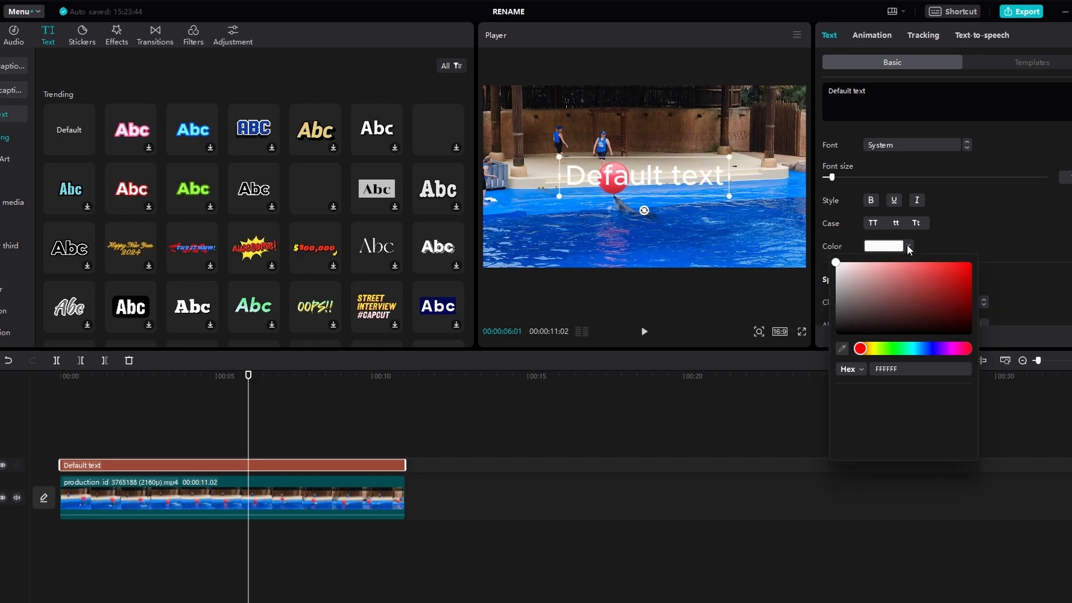
left_click(972, 261)
left_click_drag(862, 353, 881, 352)
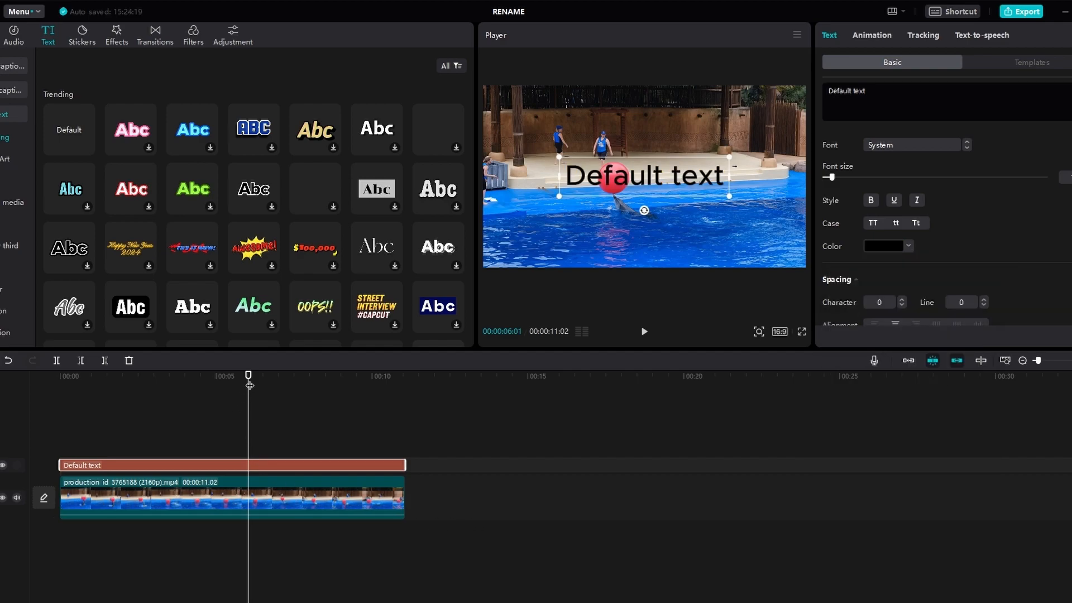
Step: Keyframe the text's position at the start with X -734, Y -579 and at 00:00:04:01 with X 158, Y 315
left_click_drag(249, 376, 243, 377)
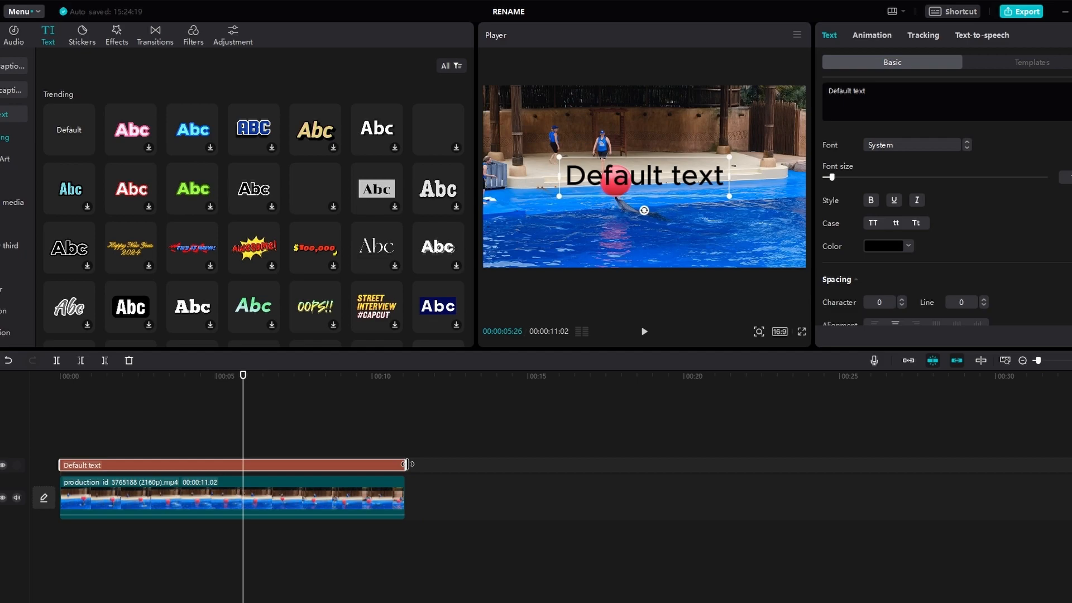
left_click_drag(243, 376, 84, 378)
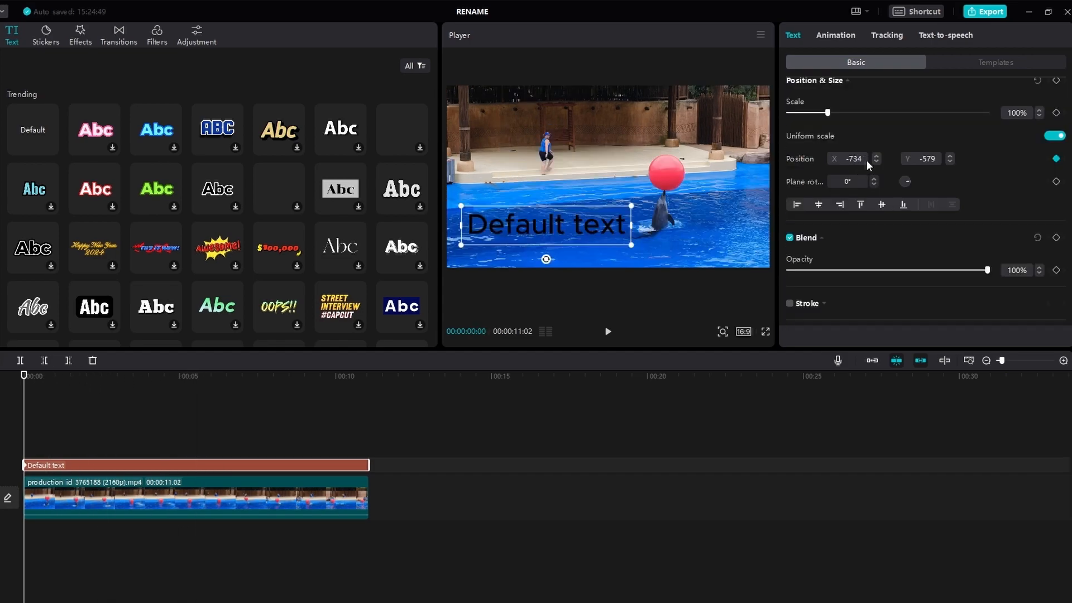
double_click(858, 159)
left_click_drag(23, 376, 149, 379)
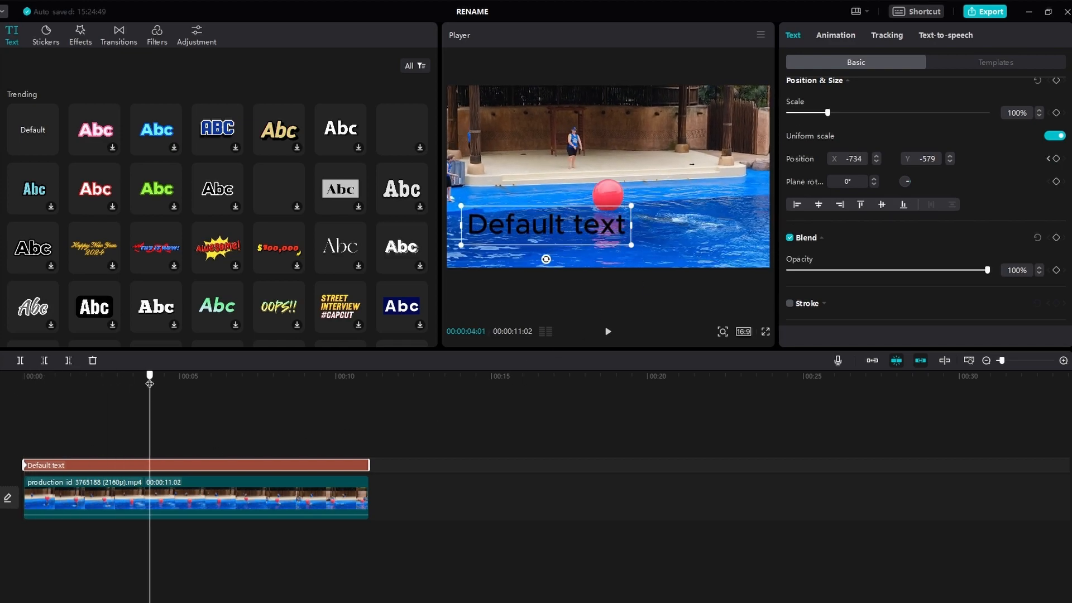
left_click_drag(519, 236, 598, 155)
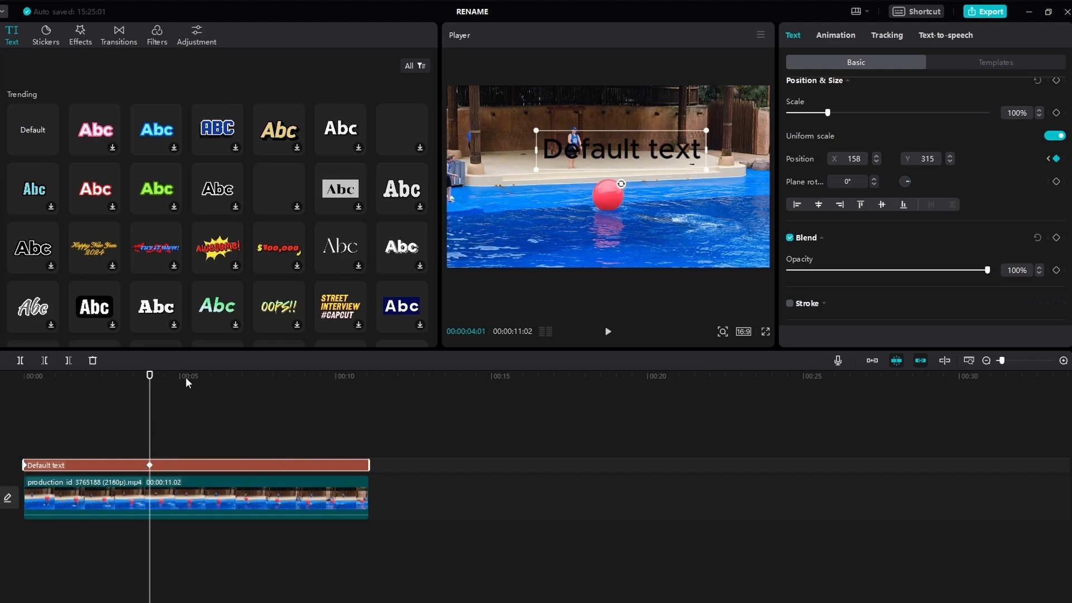
Step: Add text position keyframes at 00:00:07:25 with X 909, Y -715 and near the 10-second mark closer to the frame's center
left_click_drag(150, 373, 268, 377)
left_click_drag(620, 145, 681, 232)
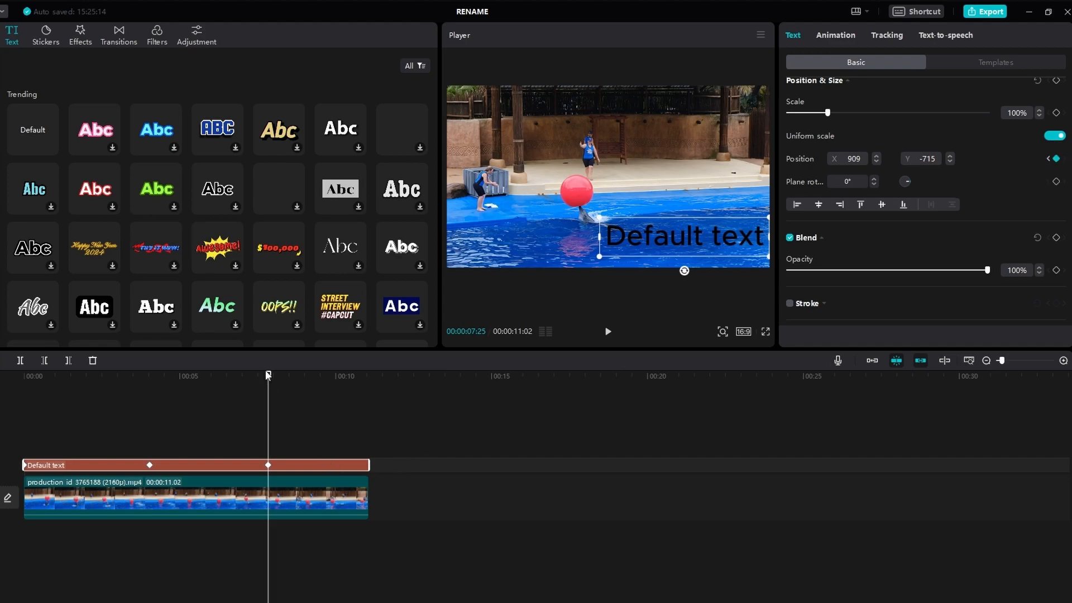
left_click_drag(268, 375, 338, 375)
left_click_drag(609, 240, 500, 206)
Step: Play the video from the start to check the animated text movement
left_click_drag(339, 377, 12, 376)
key("space")
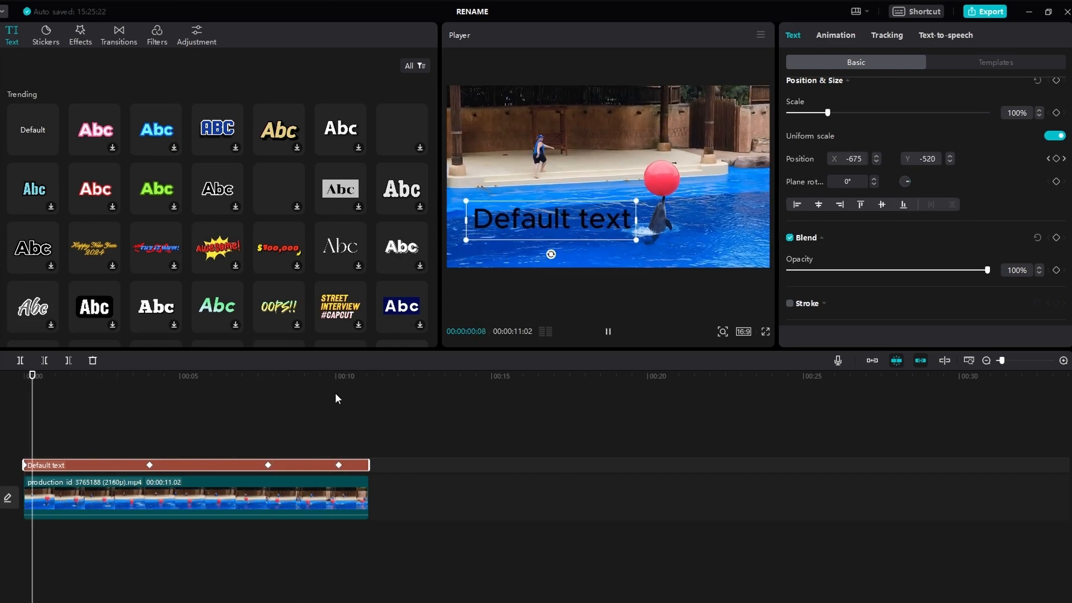
left_click(500, 428)
left_click(53, 376)
key("space")
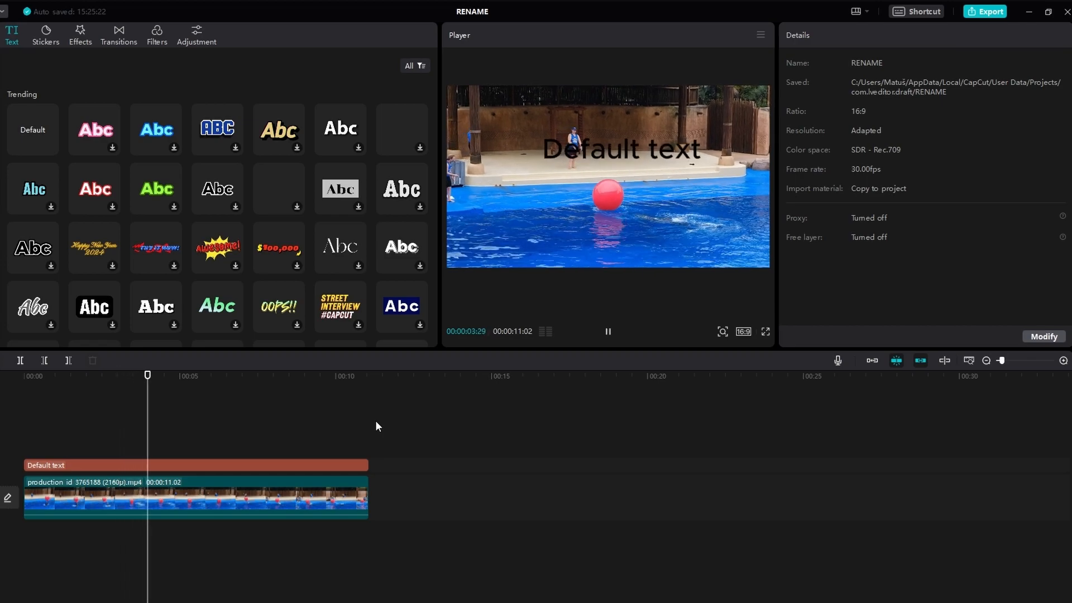
key("space")
Step: Move the text clip's 00:00:07:25 position keyframe earlier, closer to the 00:00:04:01 keyframe
left_click(263, 452)
left_click(241, 463)
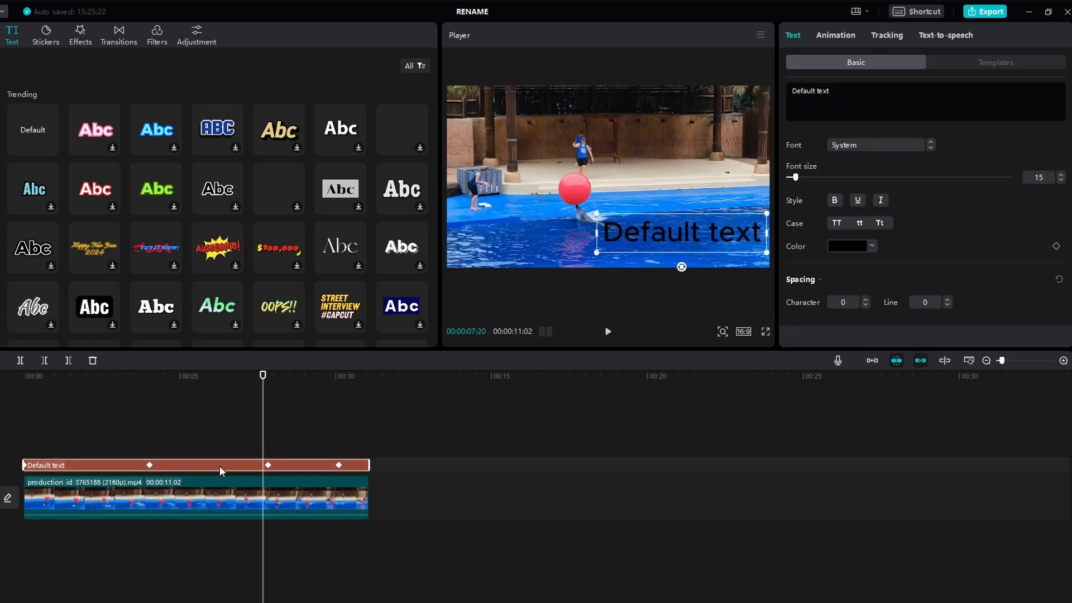
left_click_drag(269, 466, 193, 463)
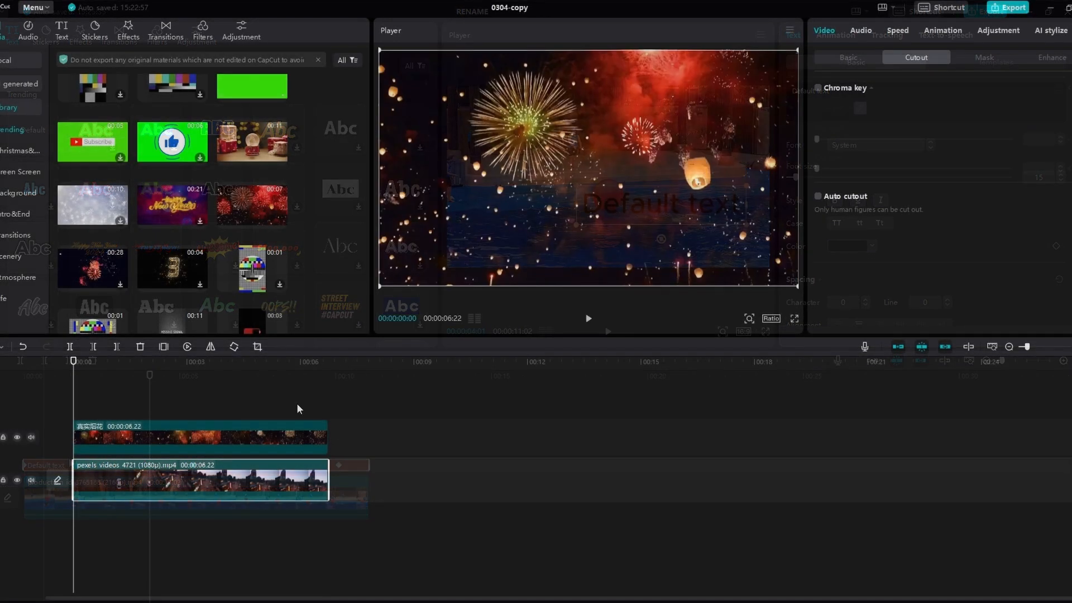
Step: In the 0304-copy project, set the blend mode of the fireworks overlay to Brighten
left_click(263, 437)
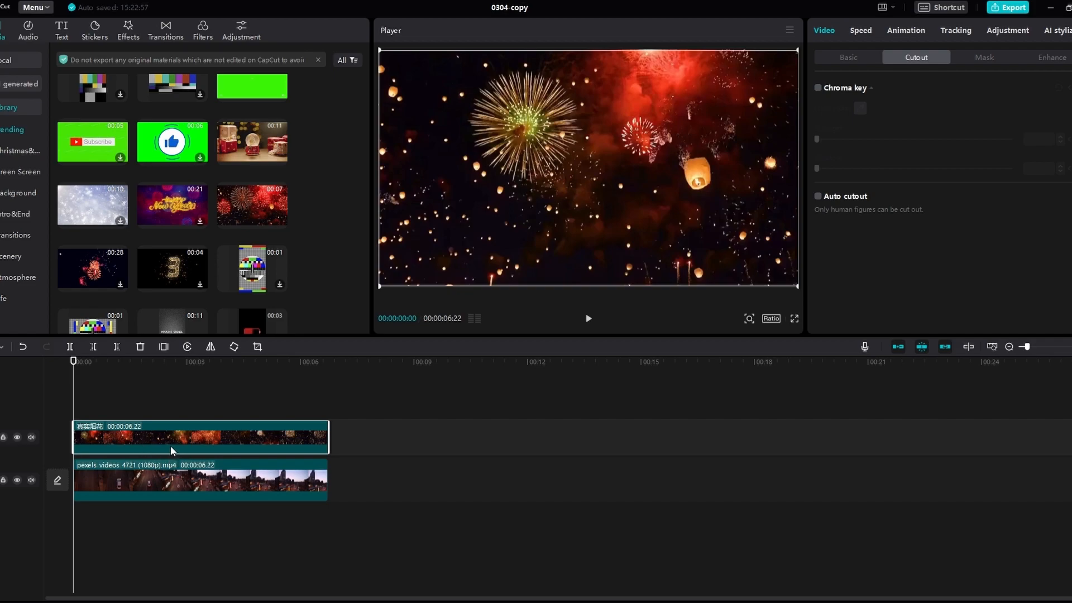
left_click(849, 57)
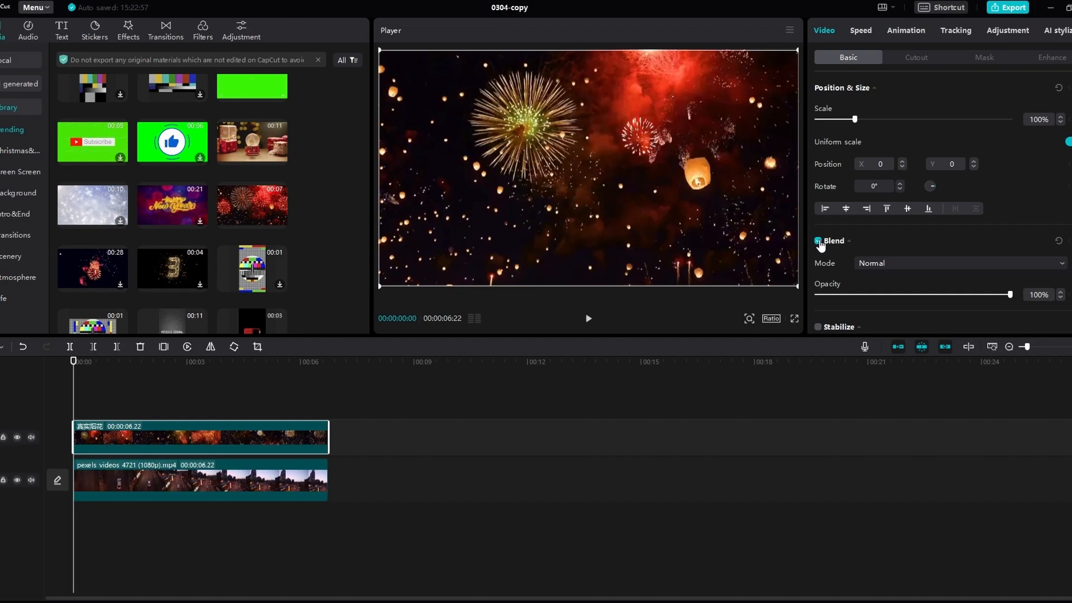
left_click(818, 241)
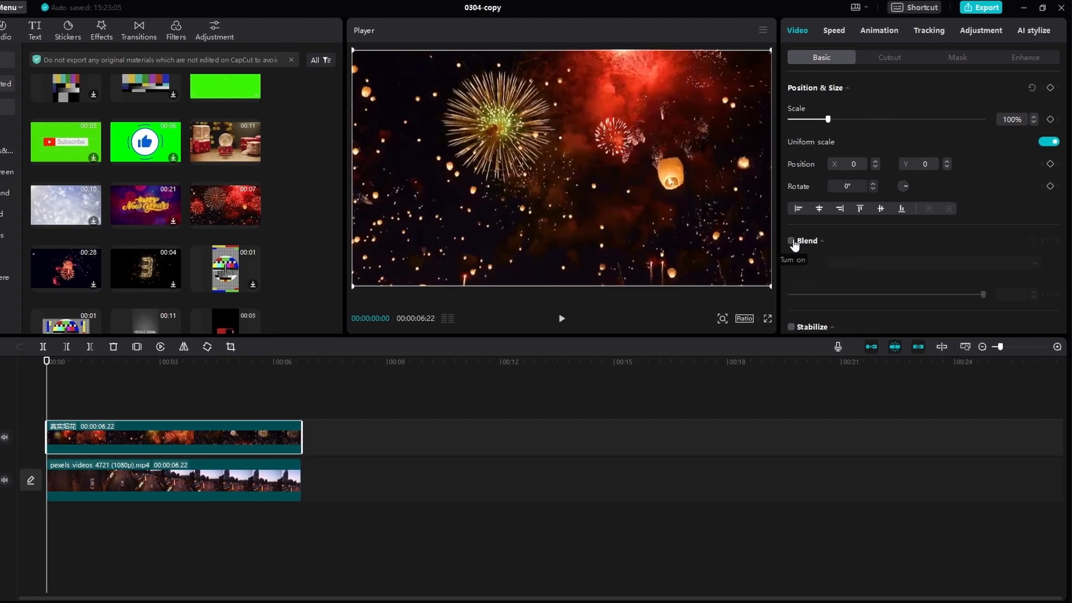
left_click(793, 241)
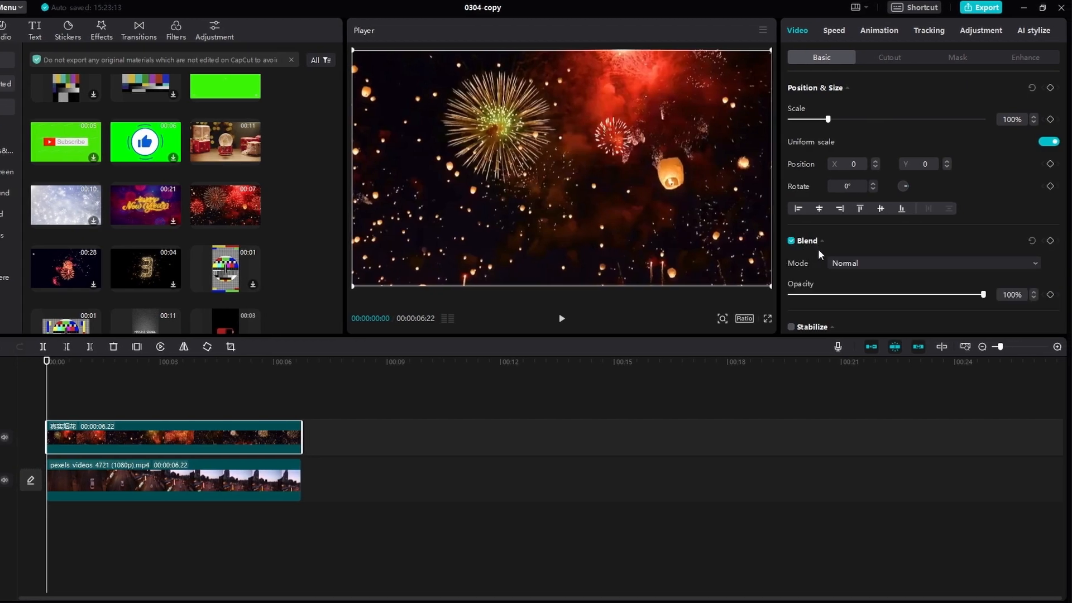
scroll(832, 255, "down", 2)
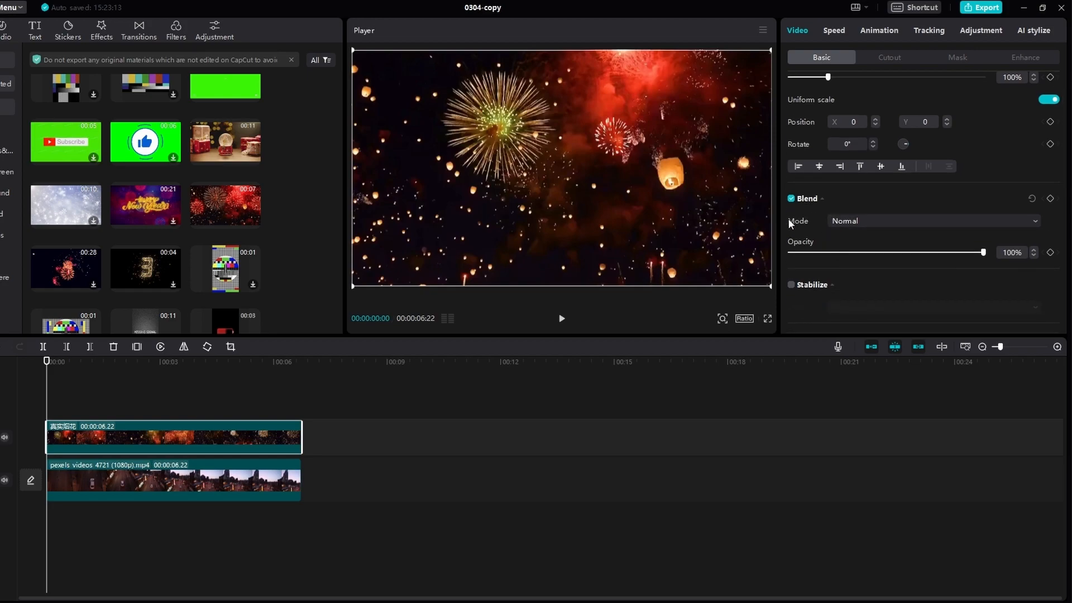
left_click(863, 223)
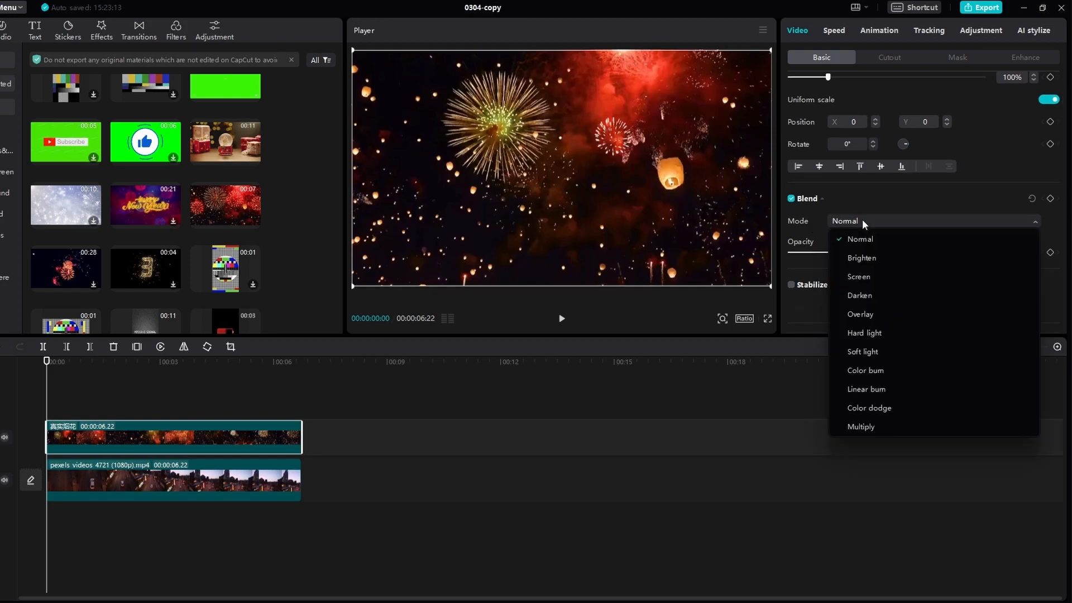
left_click(864, 258)
Step: Try the Darken blend mode on the fireworks overlay and replace it with Hard light
left_click(867, 225)
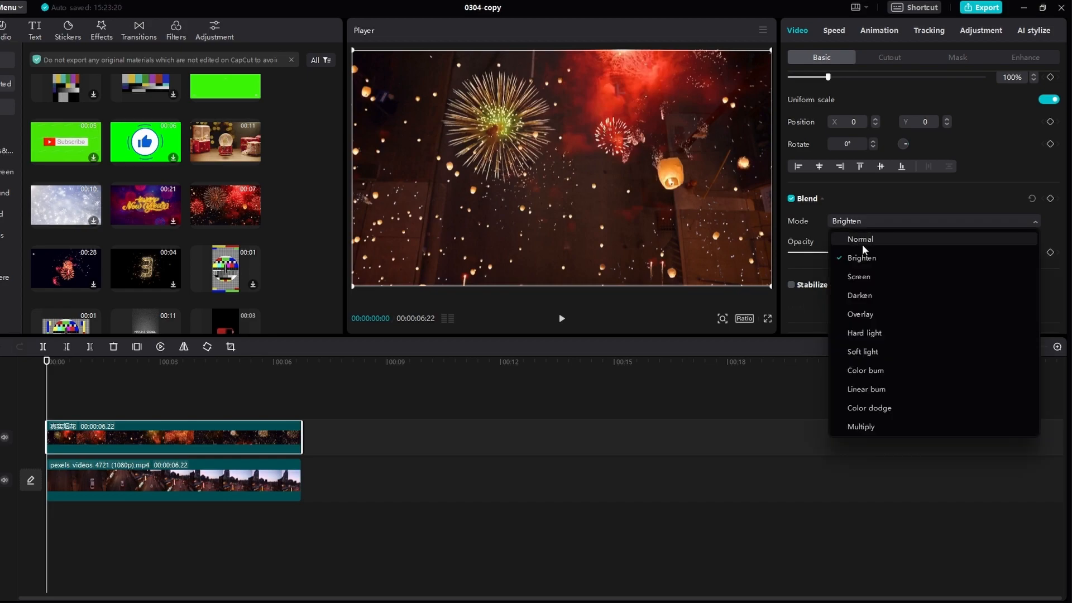
left_click(858, 287)
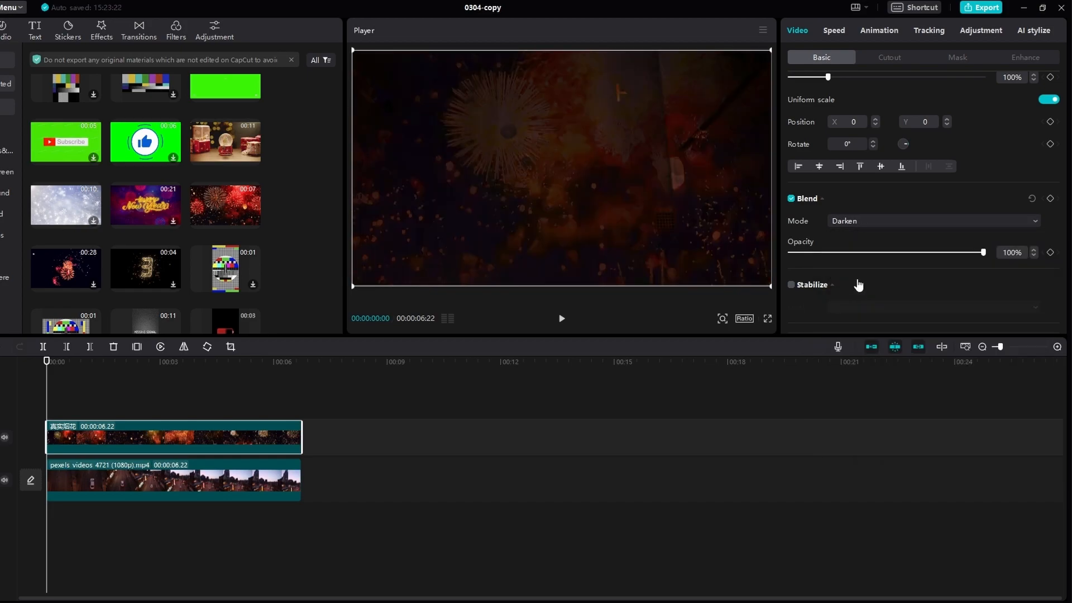
left_click(867, 226)
left_click(865, 332)
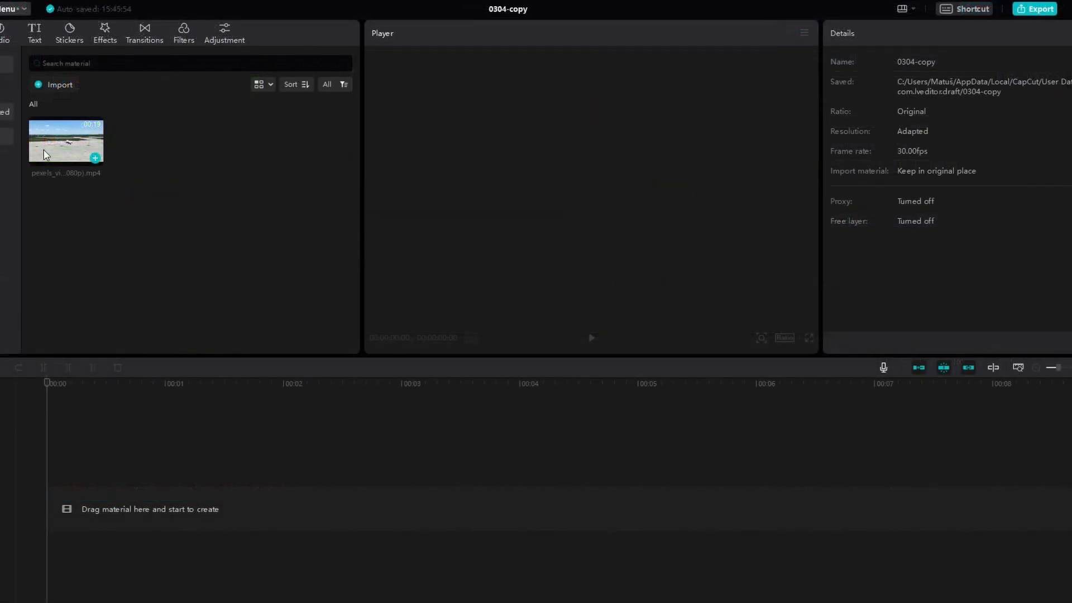
Step: Add the airport clip to the empty timeline, apply the Flash in speed curve and play it back
left_click_drag(44, 150, 79, 498)
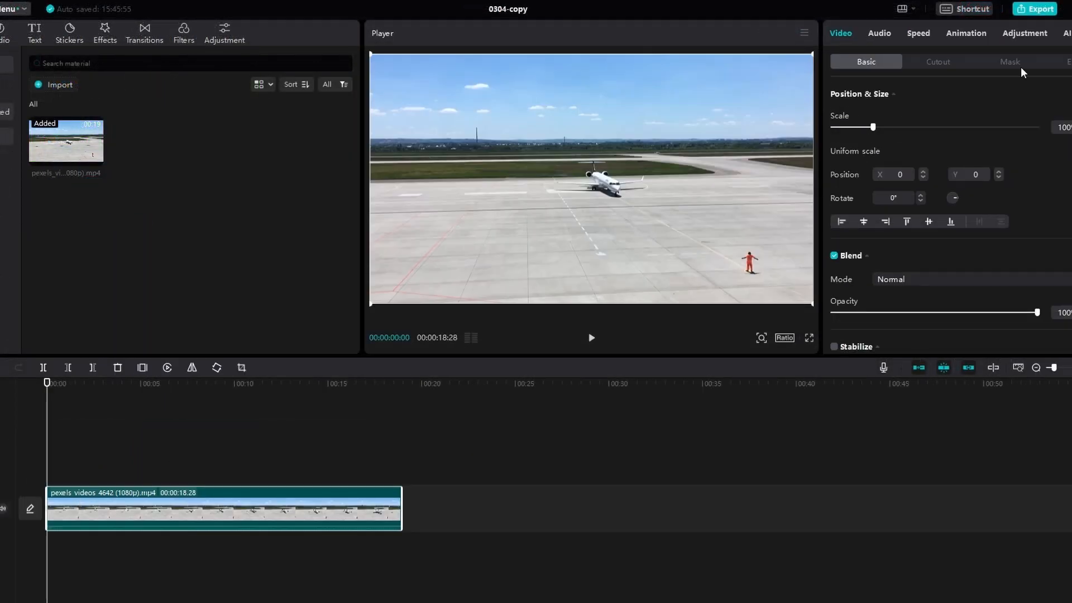
left_click(919, 34)
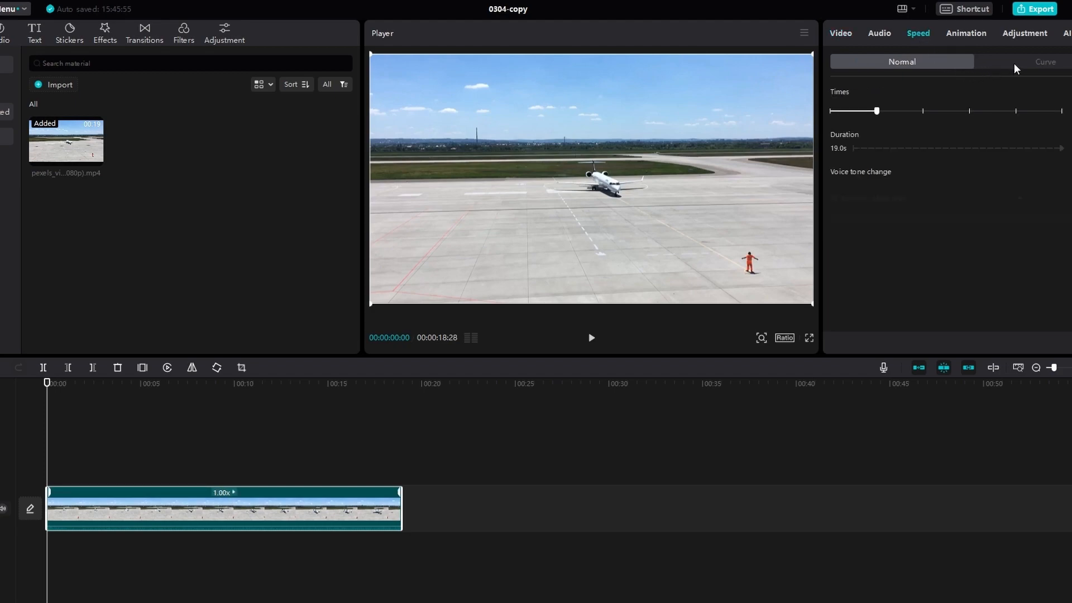
left_click(1030, 65)
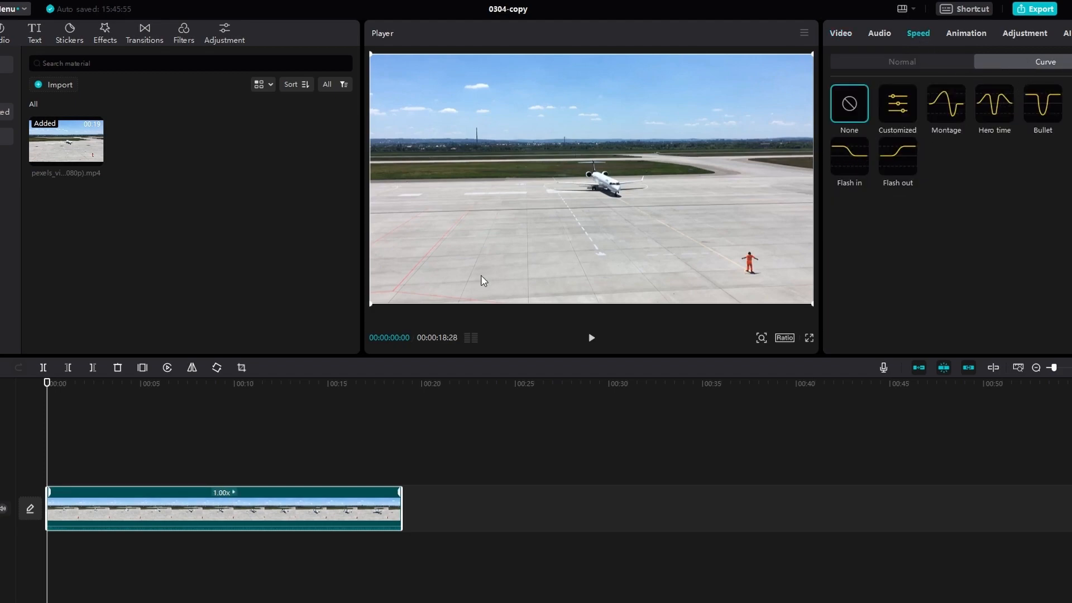
left_click(847, 168)
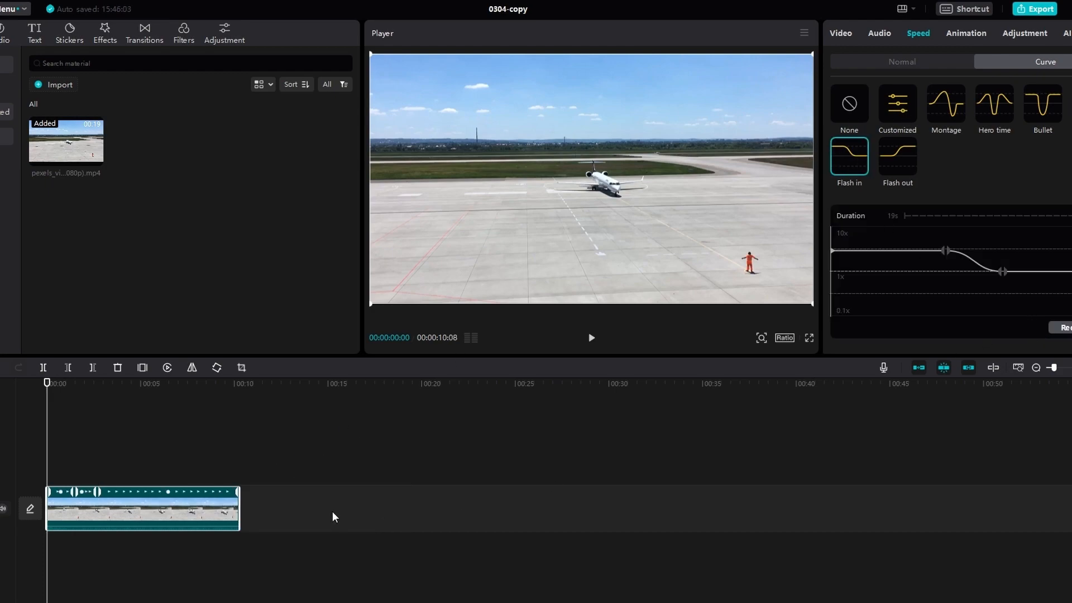
key("space")
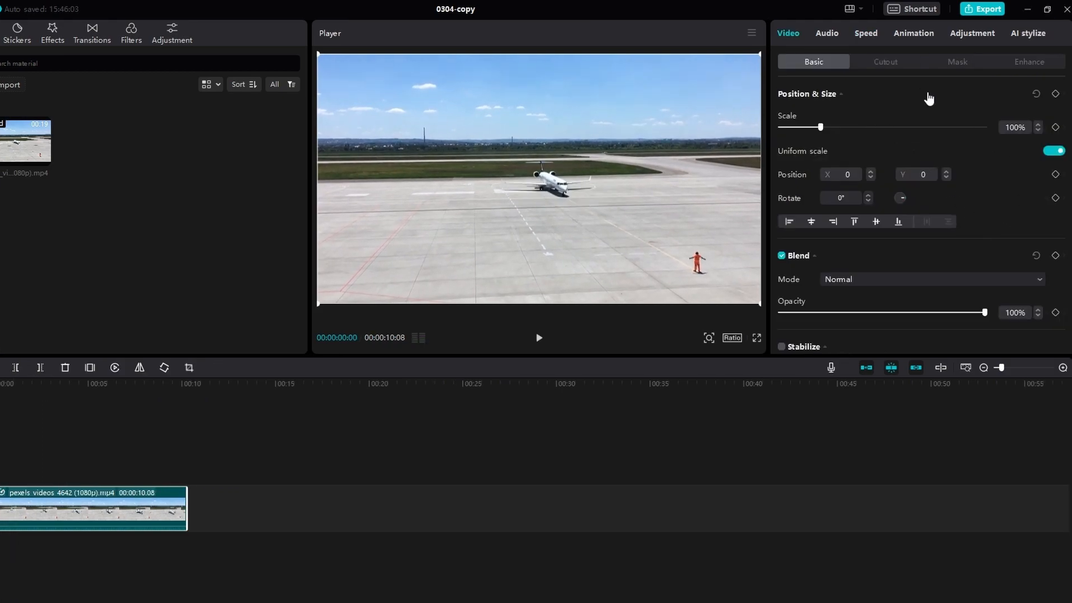
scroll(927, 165, "down", 5)
scroll(926, 165, "up", 5)
scroll(928, 165, "up", 1)
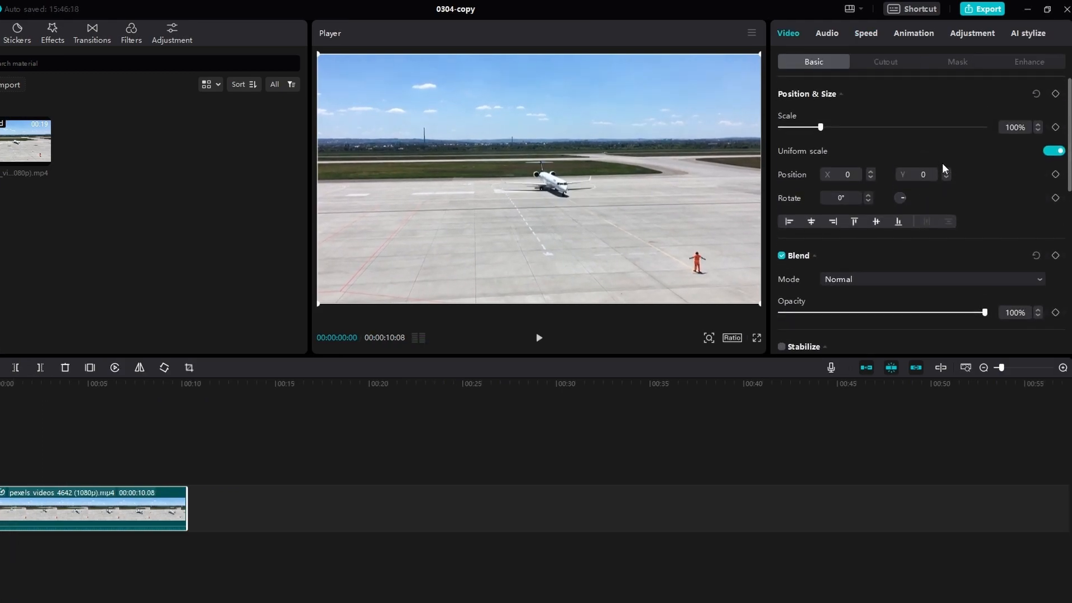
Step: Keyframe the airport clip's position and size at the start, then scale it to 127% and reposition it to X -345, Y 75 at its end
left_click(1055, 94)
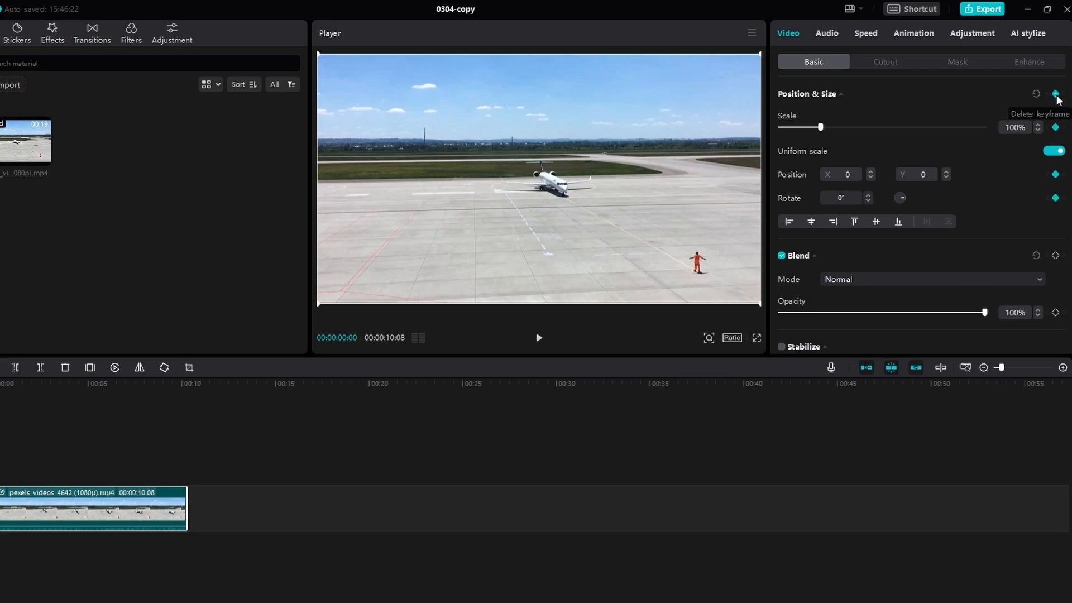
left_click(186, 385)
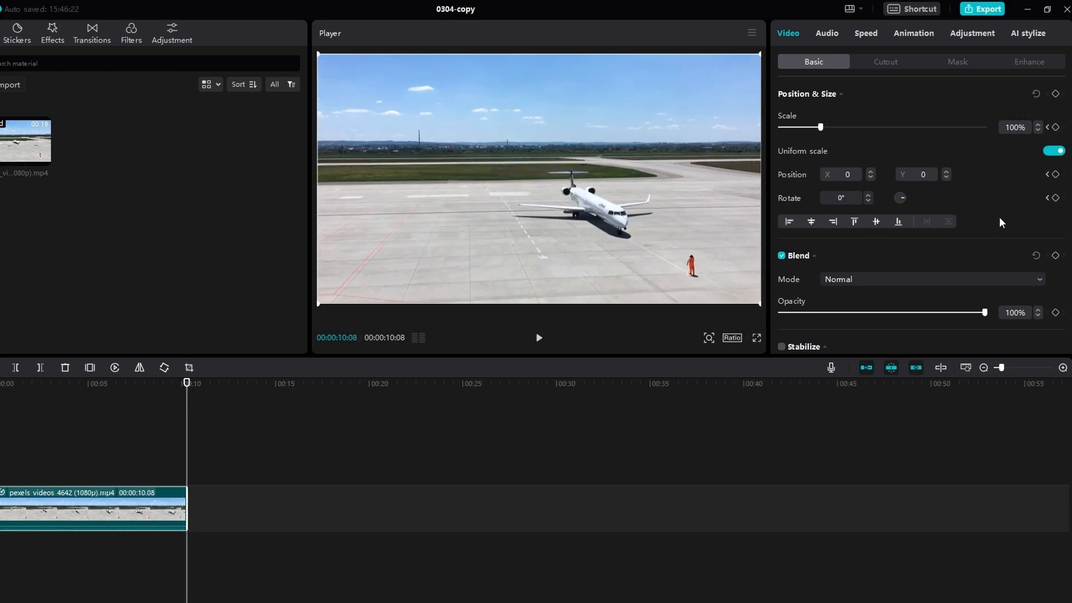
left_click_drag(824, 128, 834, 129)
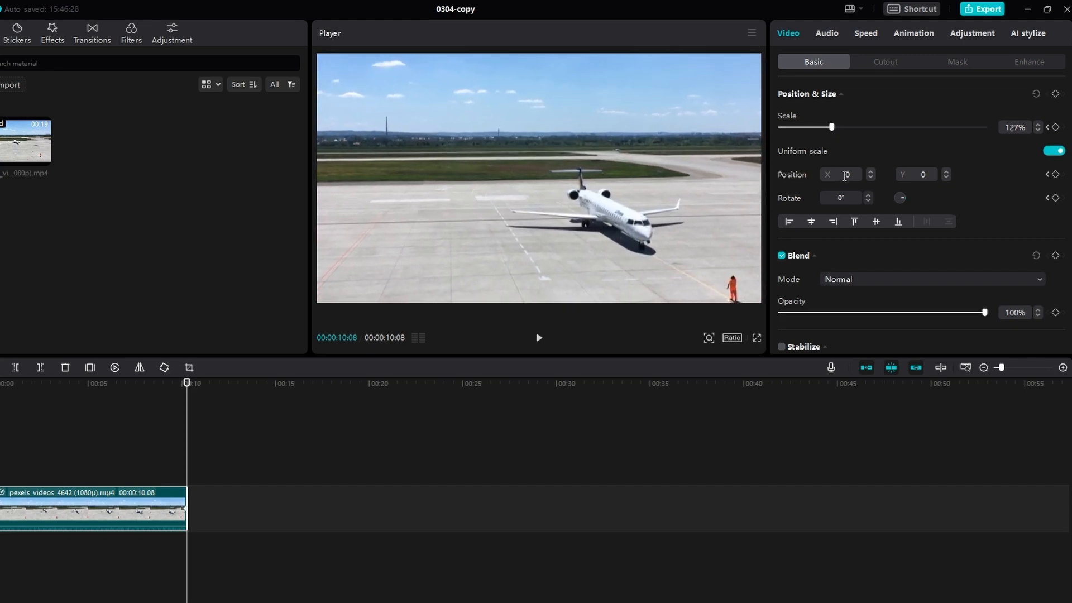
left_click_drag(650, 180, 609, 174)
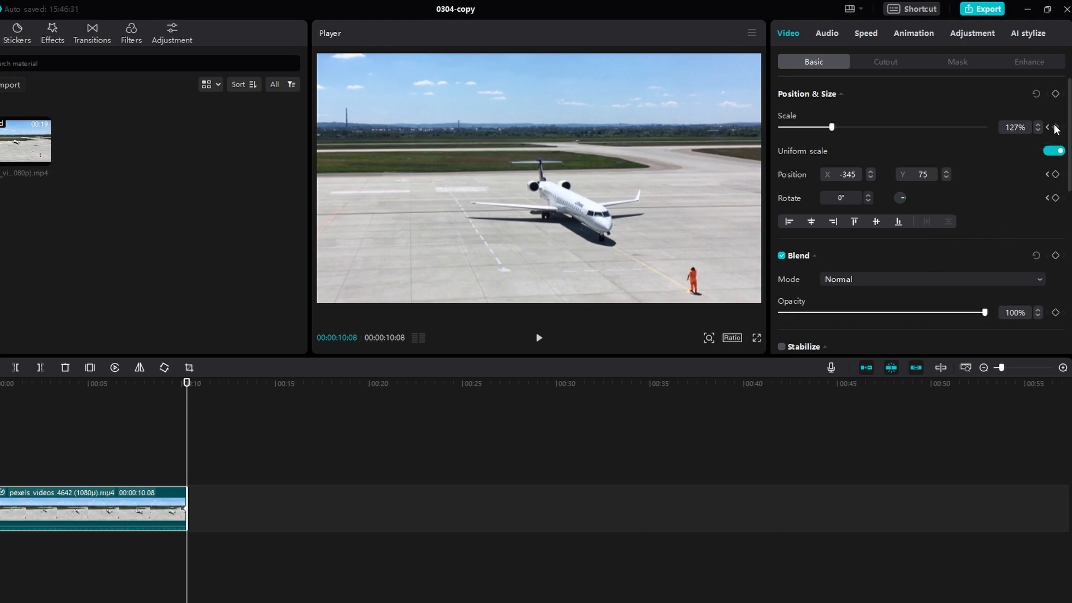
left_click(89, 390)
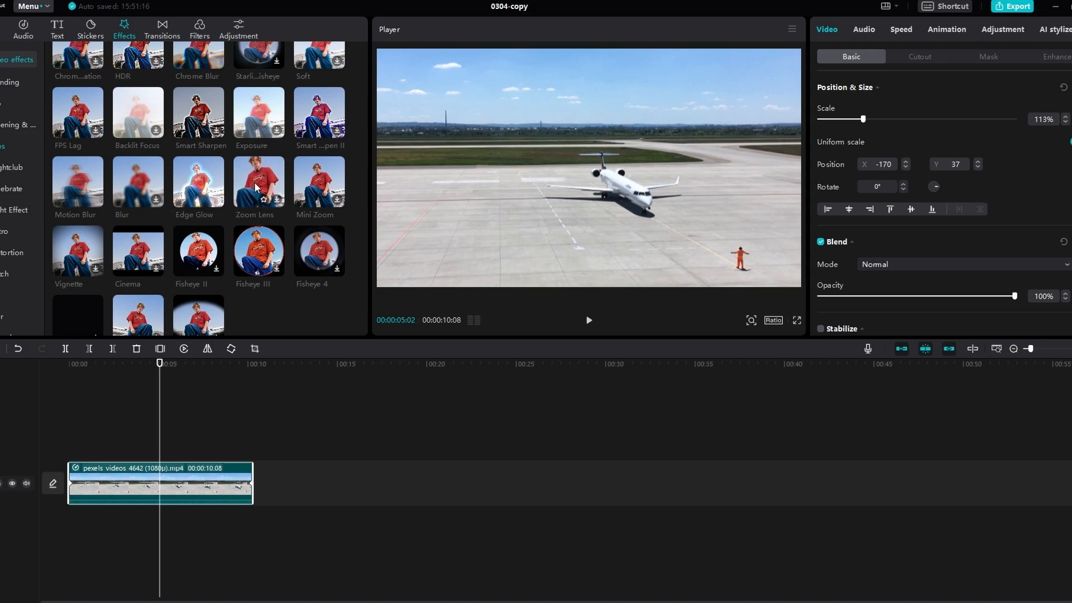
Step: Add the Zoom Lens effect over the whole airport clip, preview it at range 100 and reduce the range
left_click_drag(198, 251, 70, 451)
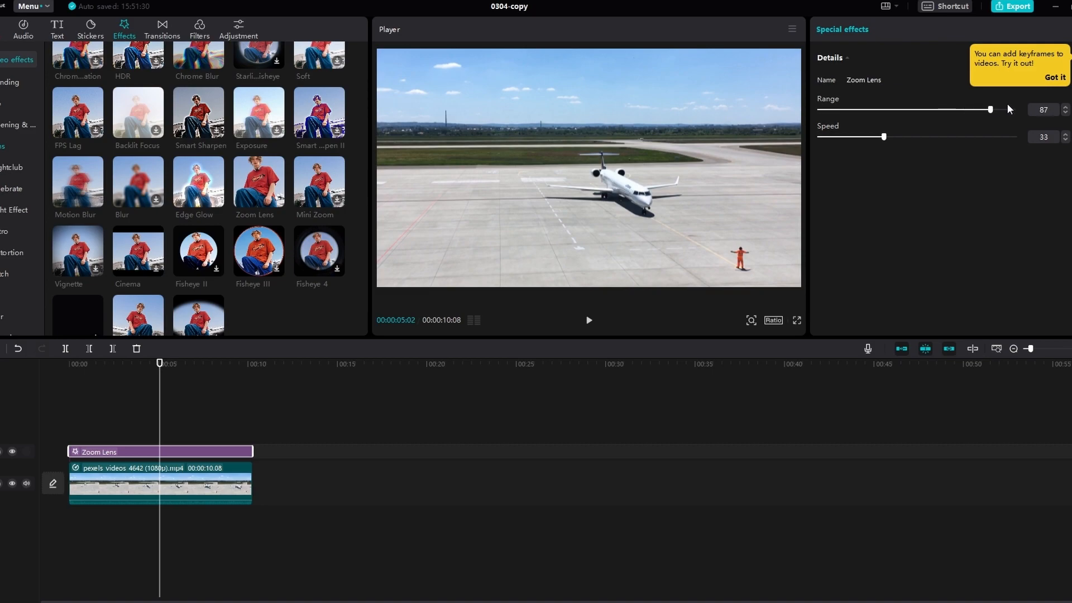
left_click_drag(117, 369, 68, 368)
key("space")
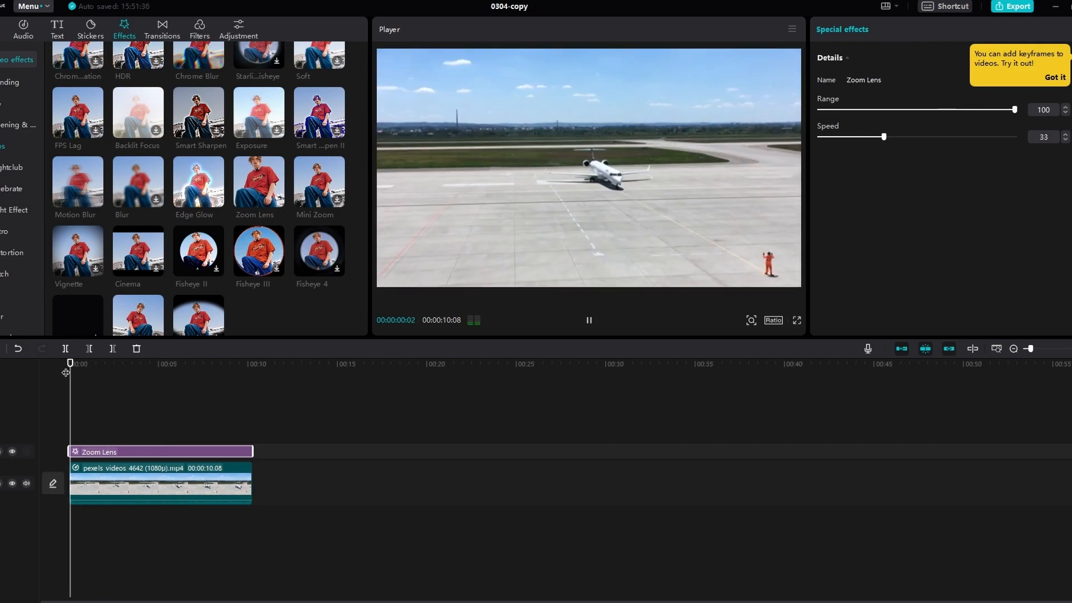
left_click_drag(1014, 109, 952, 134)
key("space")
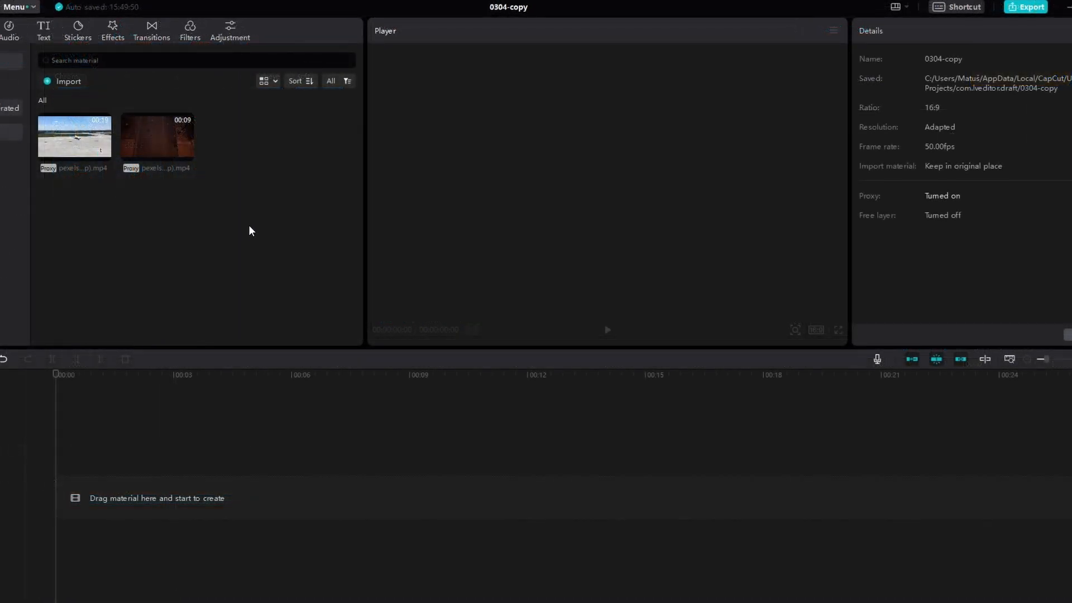
Step: Add a default text clip to the empty timeline, enlarge it and format it bold and red
left_click_drag(246, 226, 67, 141)
left_click(44, 38)
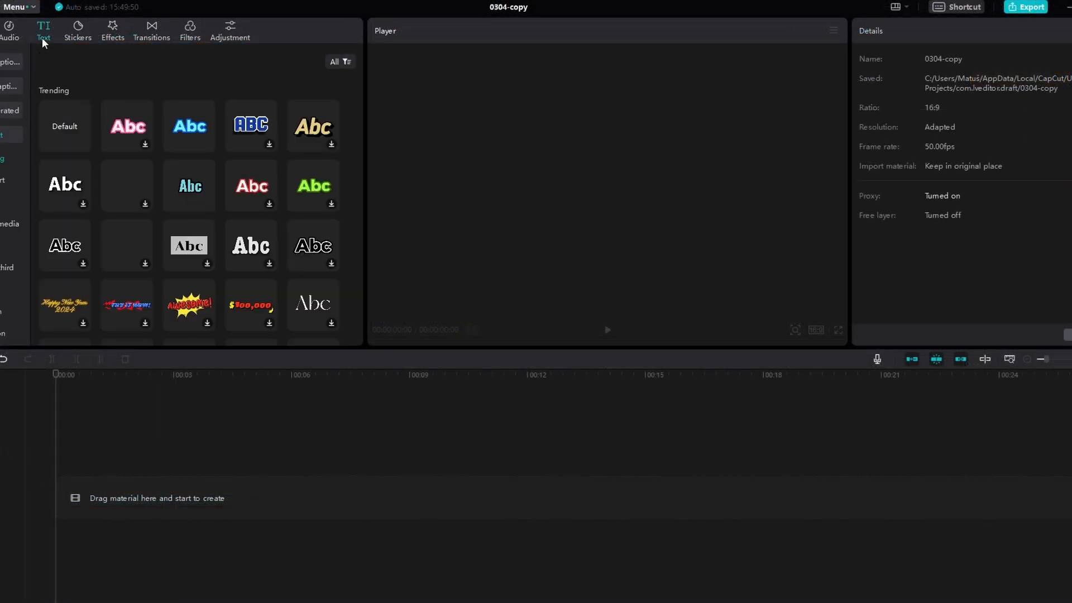
left_click(83, 145)
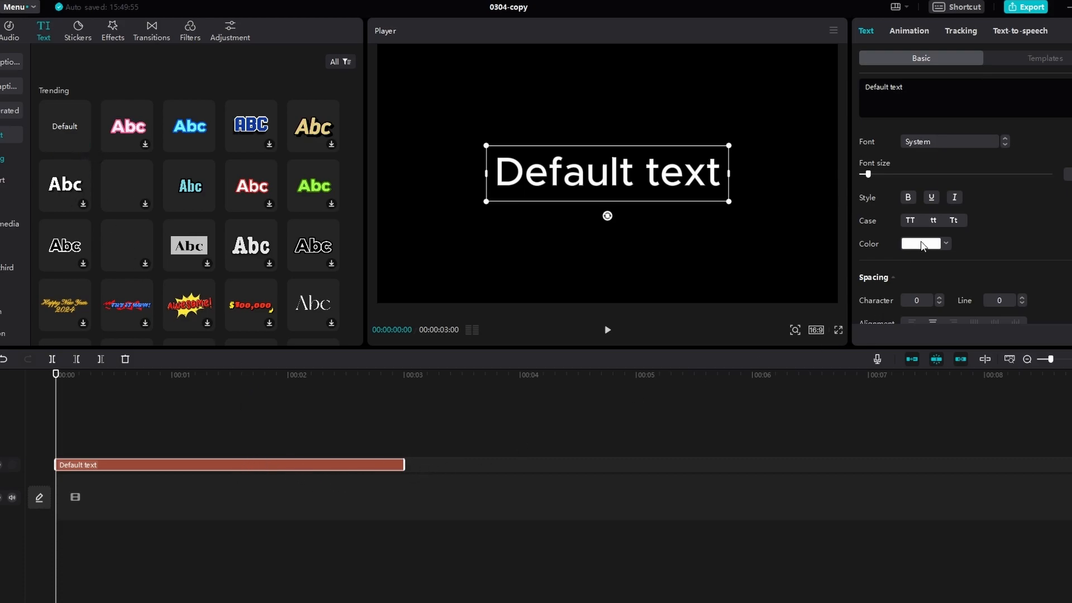
left_click_drag(875, 174, 876, 174)
left_click(907, 199)
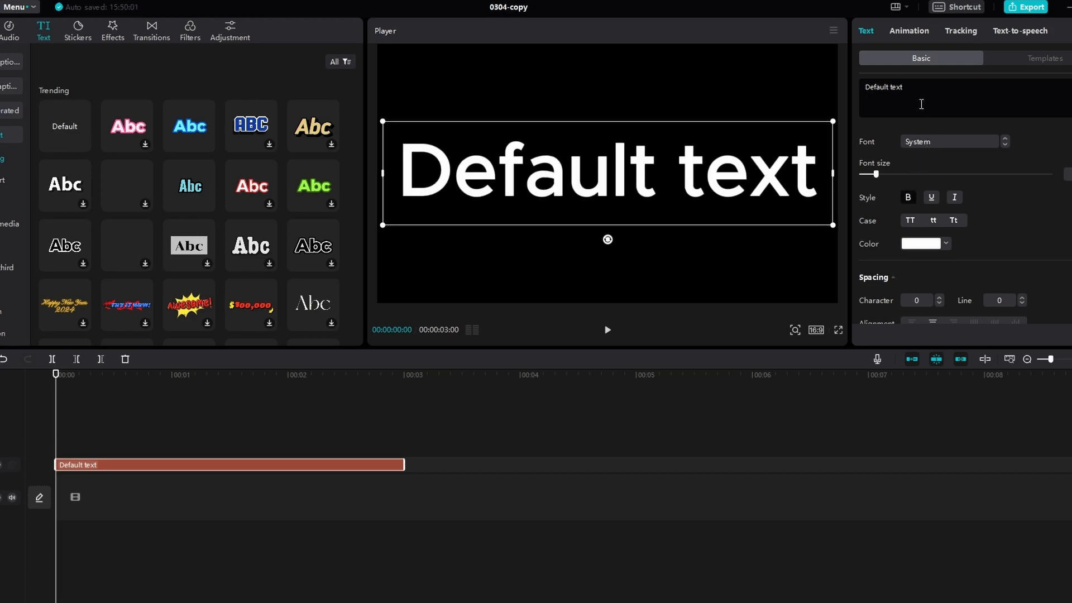
left_click(921, 244)
left_click_drag(933, 270, 1009, 259)
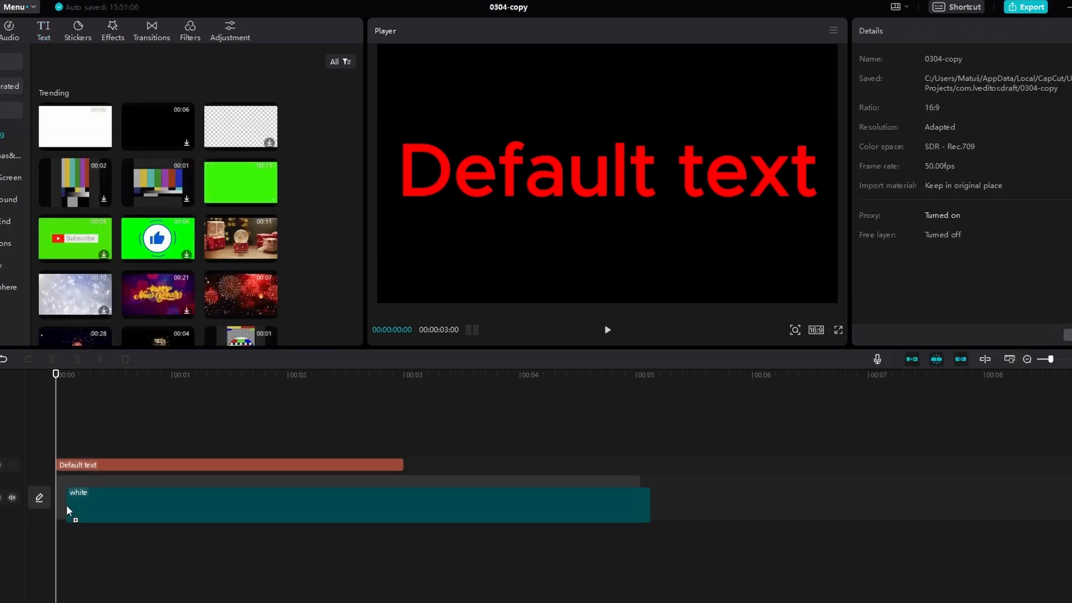
Step: Place the white stock clip beneath the text and trim it to the text clip's three-second length
left_click(67, 503)
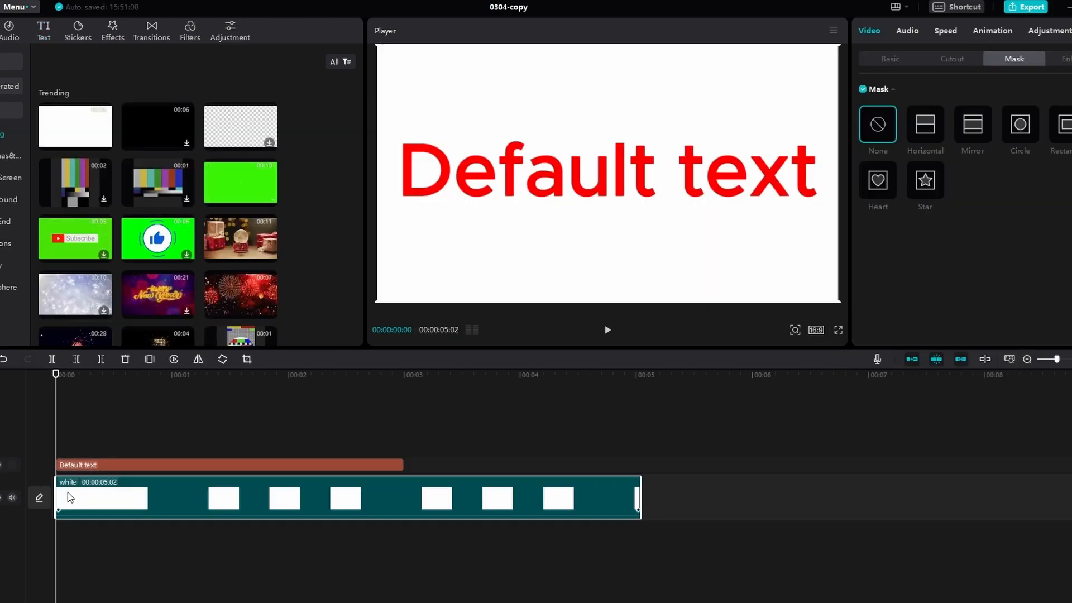
left_click_drag(640, 494, 403, 476)
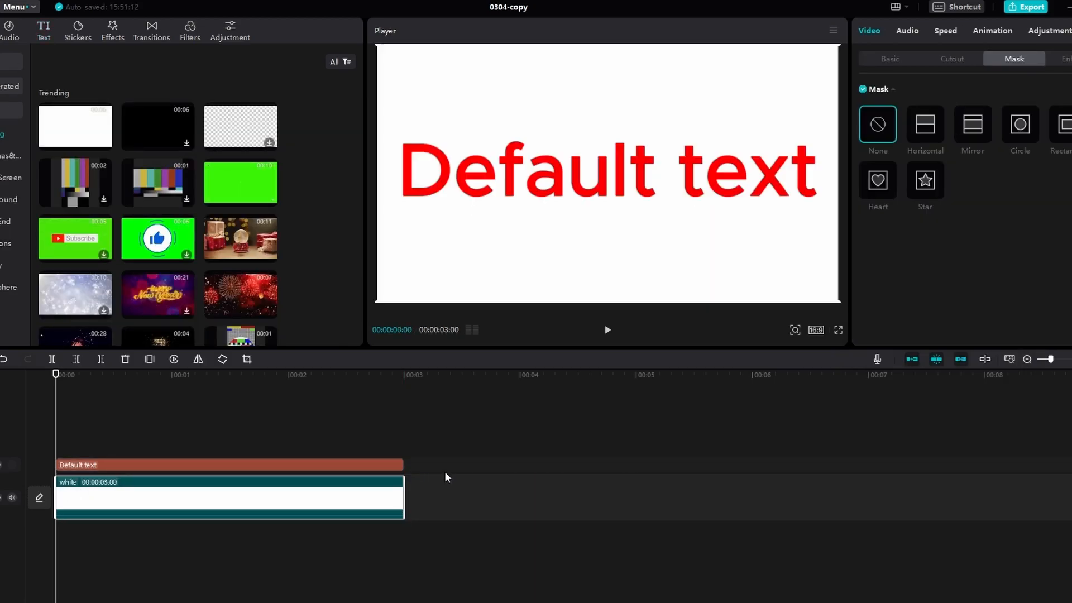
Step: Export the styled text on its white background as a video
left_click(250, 467)
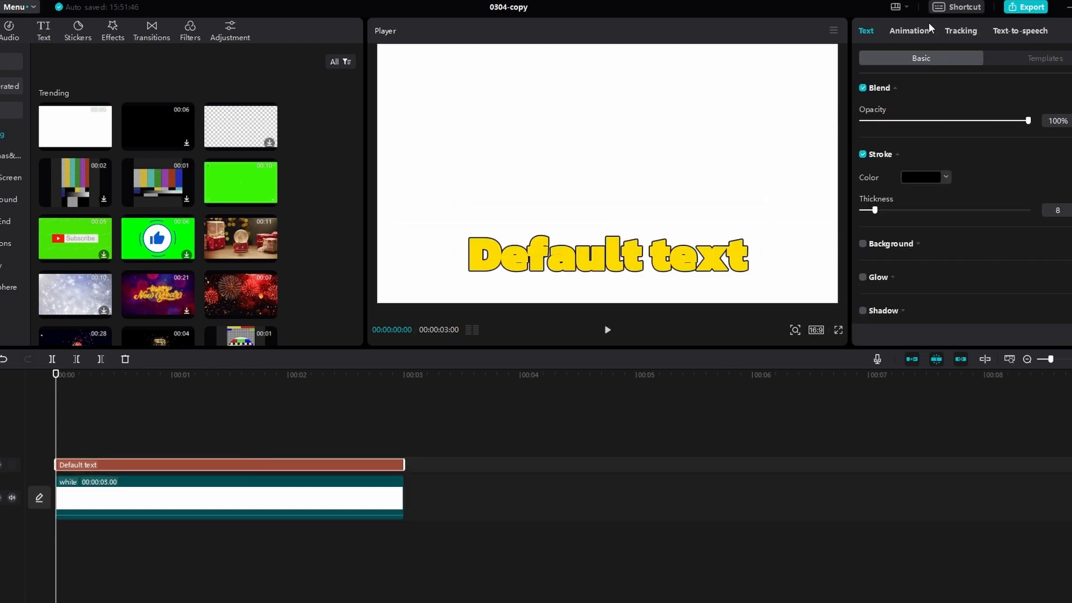
left_click(1025, 7)
left_click(647, 486)
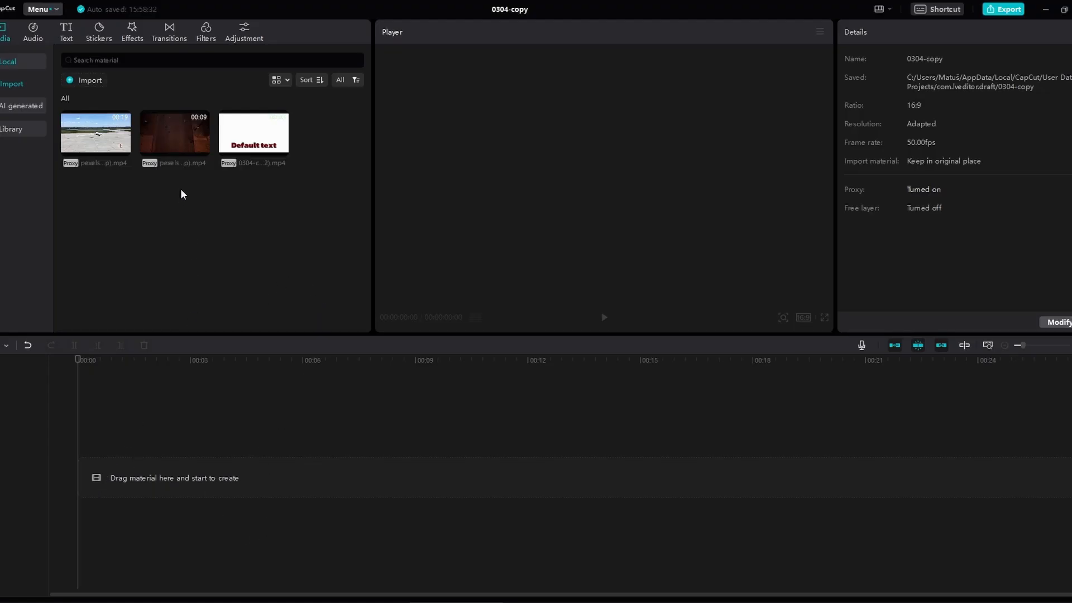
Step: Add the dark street clip, overlay the exported 0304-copy text video above it and trim the street clip to the overlay's length
left_click(199, 151)
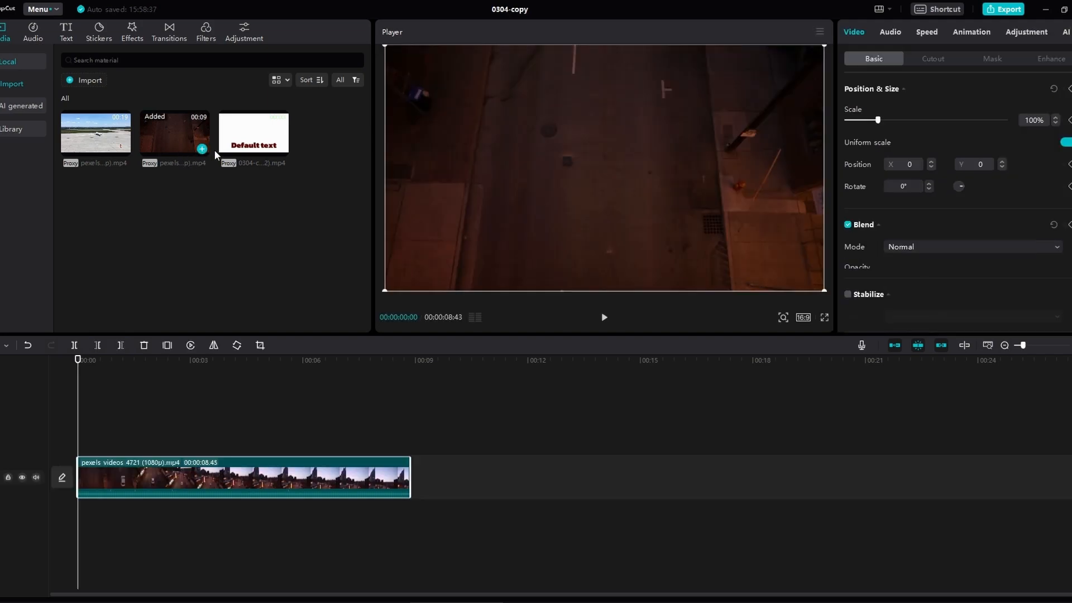
left_click(280, 150)
left_click_drag(148, 486, 152, 449)
left_click_drag(413, 474, 191, 463)
left_click(164, 434)
left_click(157, 436)
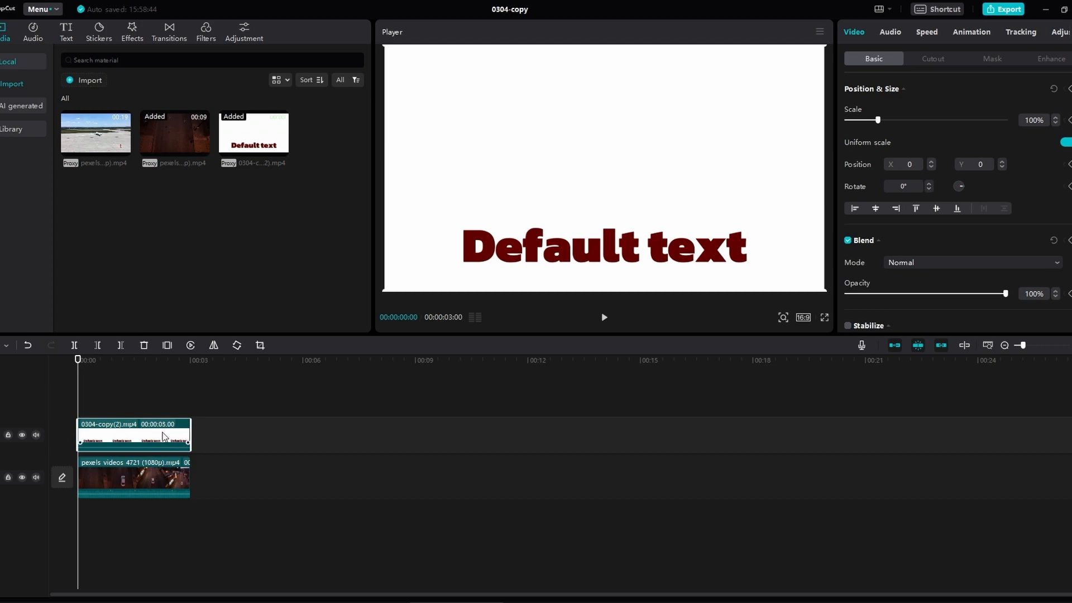
Step: Set the text overlay's blend mode to Darken and crop it closely around the words
left_click(952, 268)
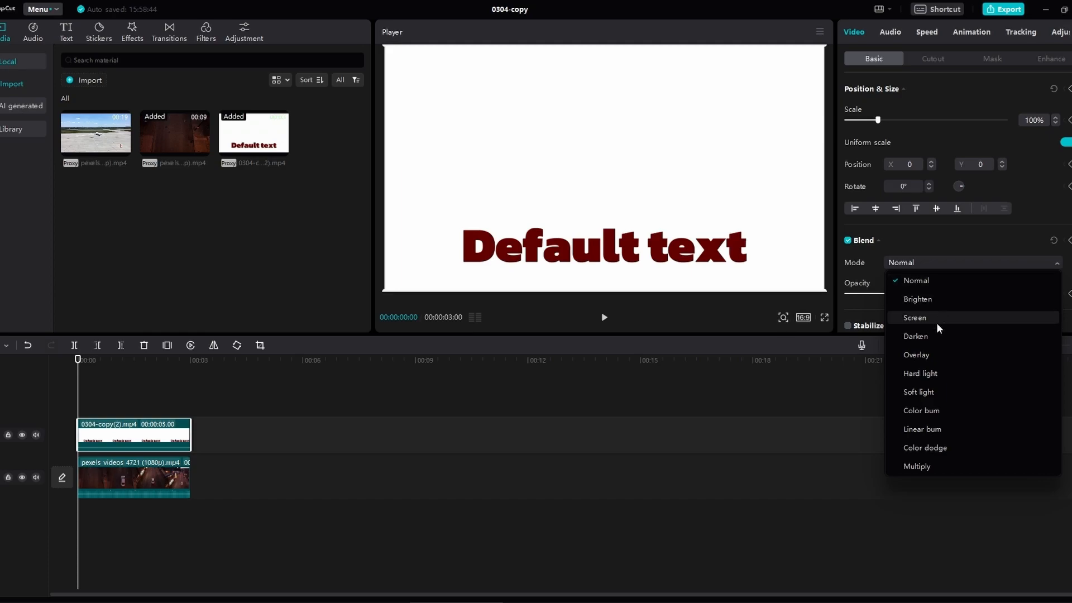
left_click(905, 339)
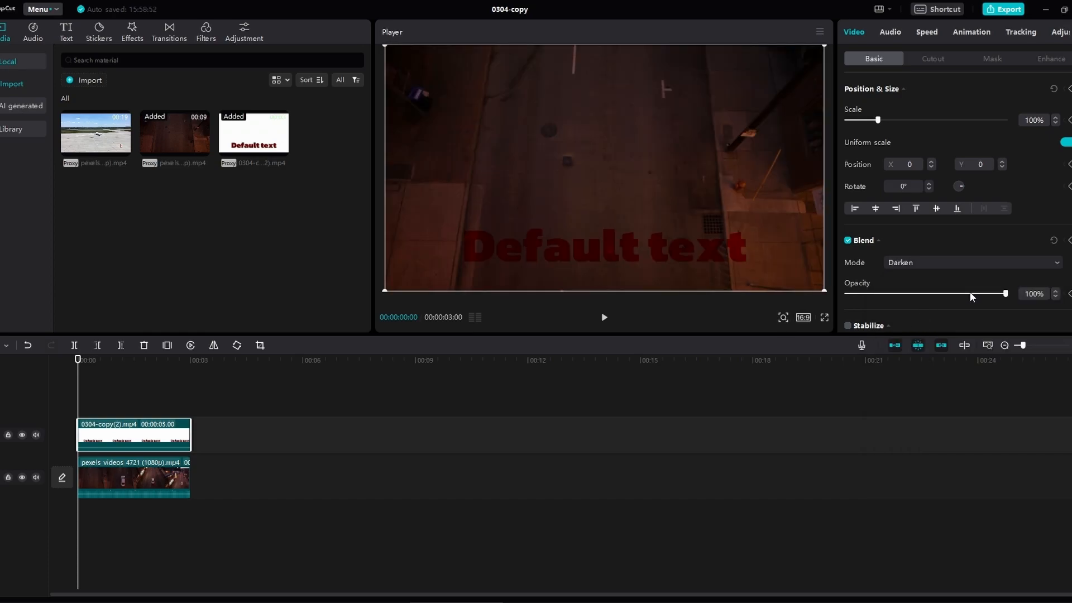
left_click(259, 345)
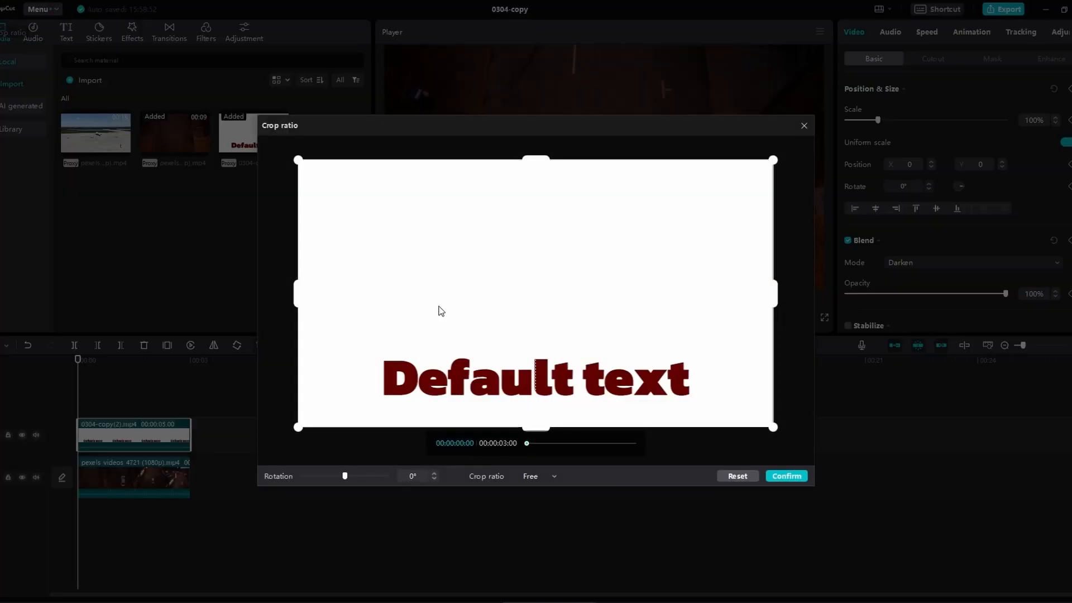
left_click_drag(299, 160, 377, 345)
left_click_drag(773, 428, 701, 408)
left_click(792, 477)
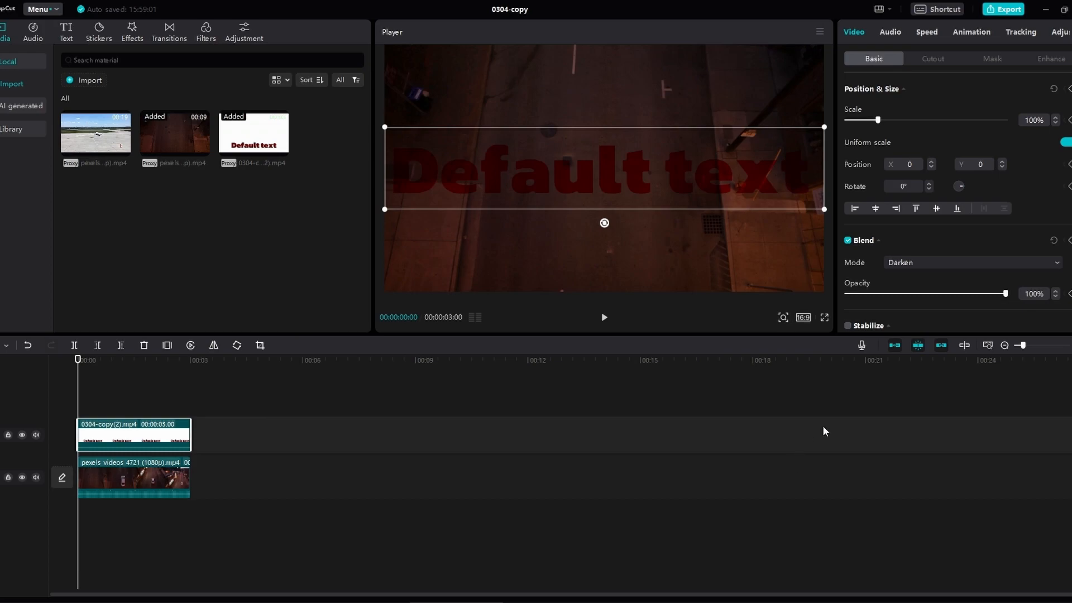
Step: Scale the text overlay to 73%, move it down to Y -740 and set its opacity to 57%
left_click_drag(824, 209, 765, 198)
left_click_drag(620, 177, 617, 262)
left_click_drag(924, 294, 937, 298)
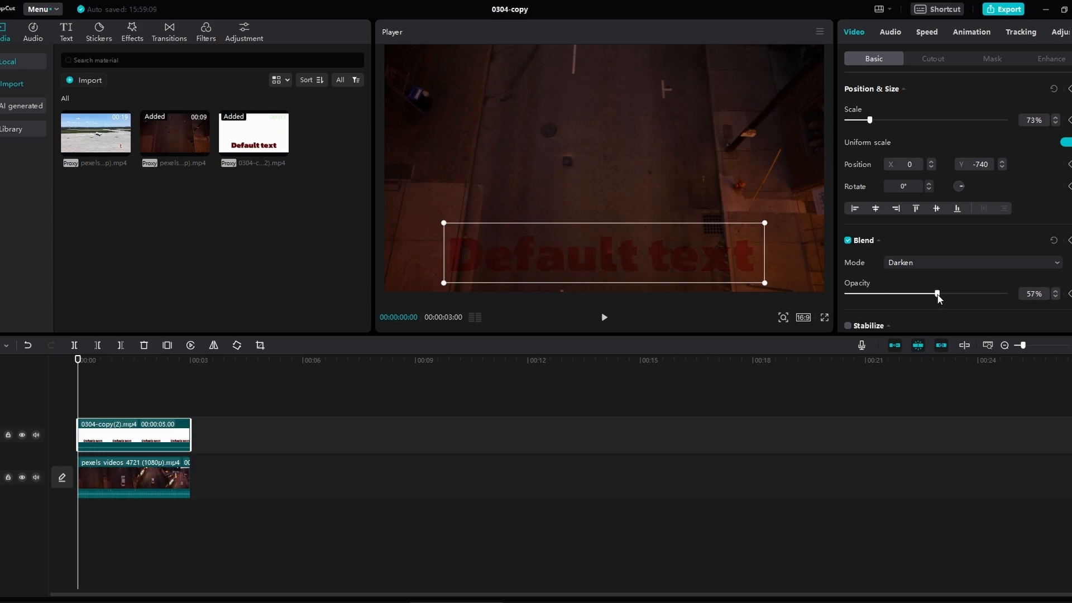
Step: Duplicate the street clip onto a track above the text overlay and enable Auto cutout on the copy
left_click(145, 479)
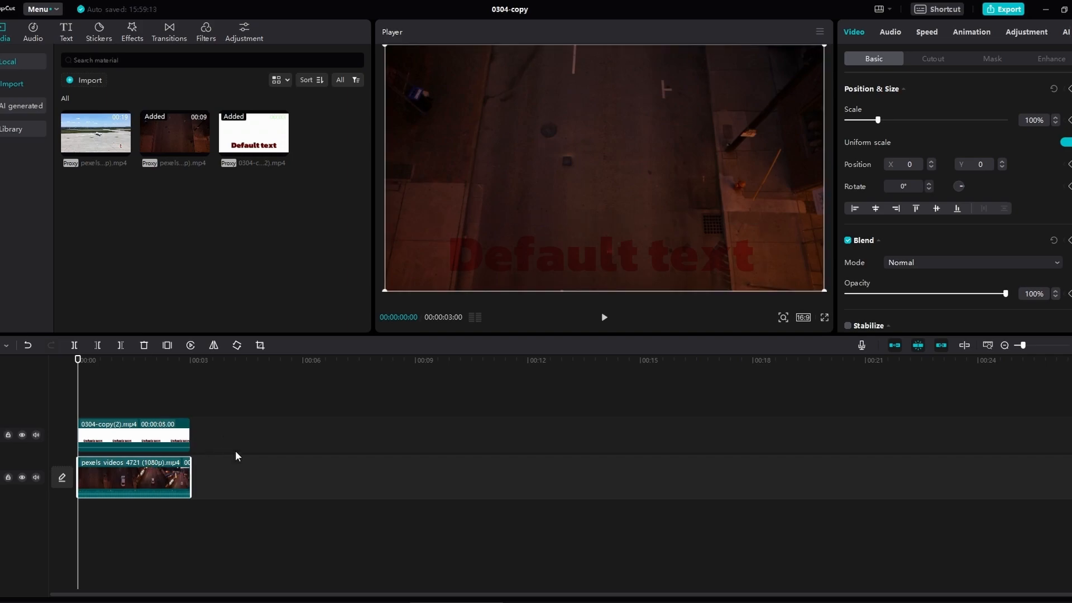
key("ctrl+v")
left_click_drag(160, 450, 151, 396)
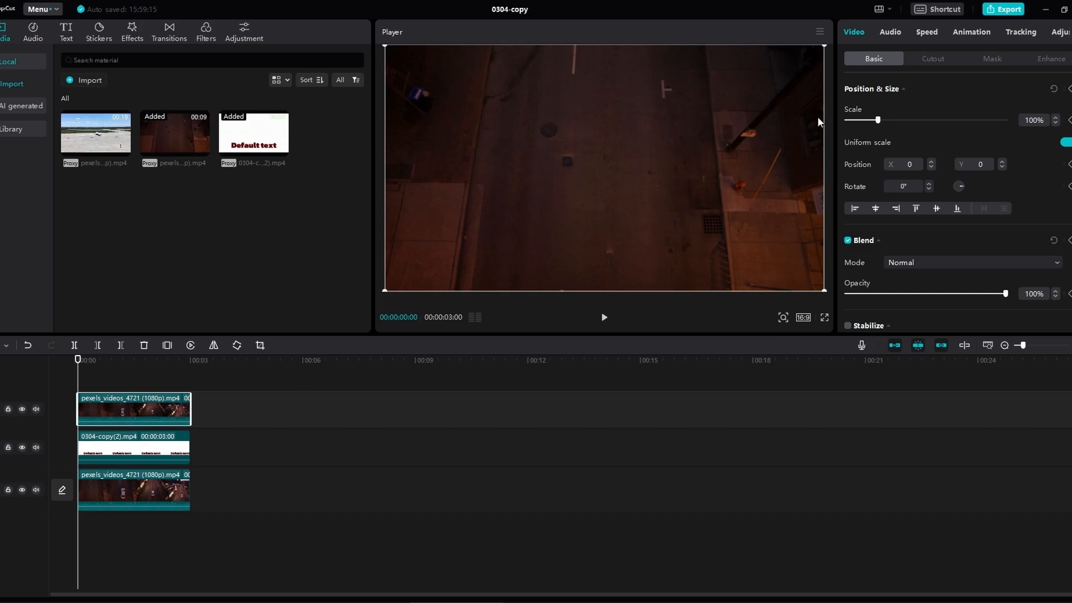
left_click(935, 60)
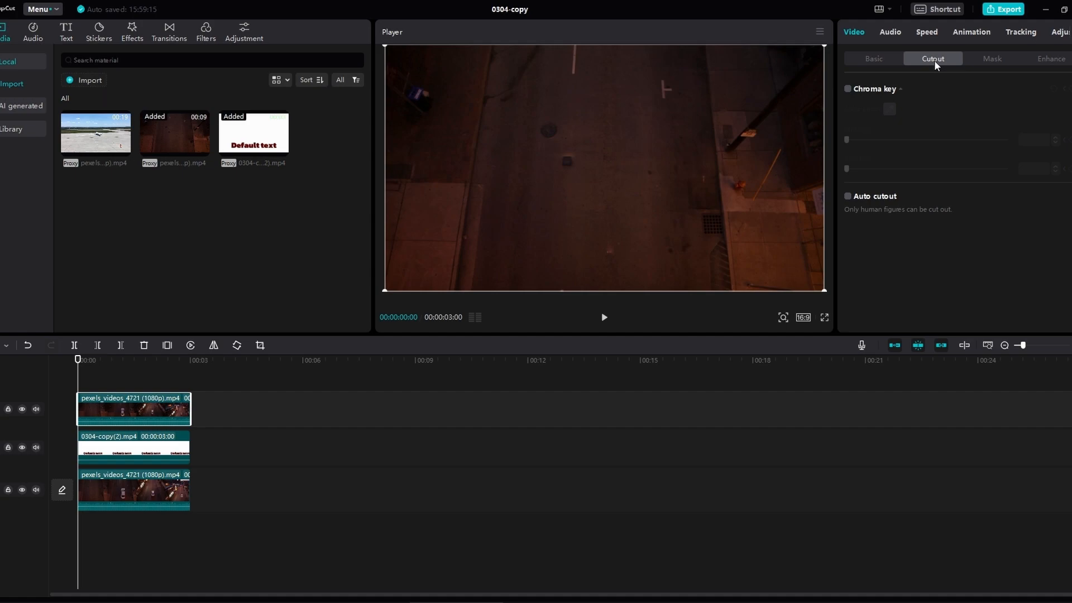
left_click(848, 196)
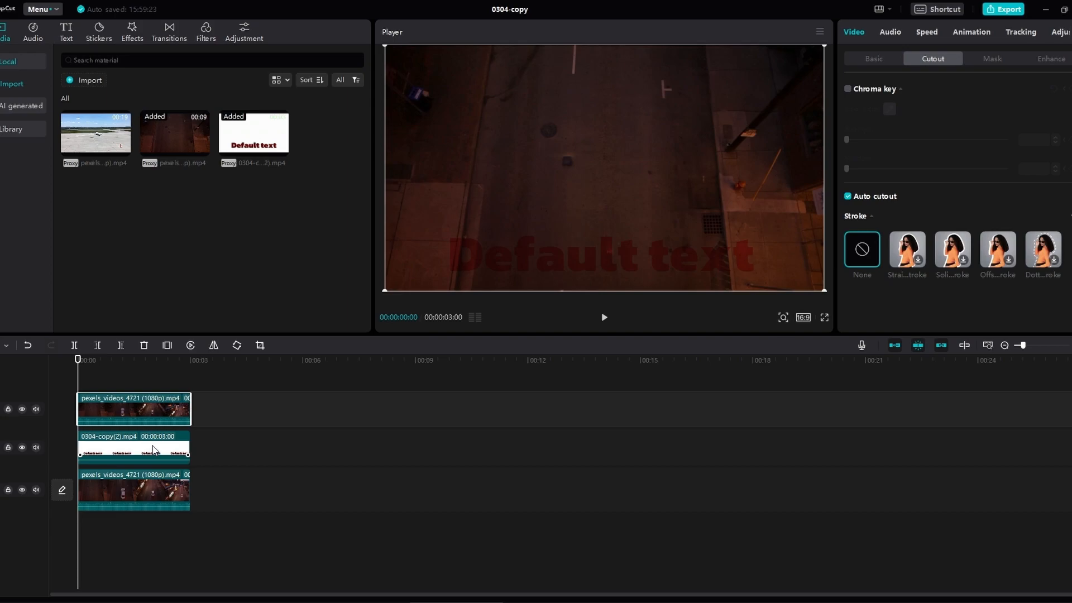
Step: Apply a Horizontal mask to the text overlay, rotate it 90° and move it to X 608, Y -64 so the text is hidden
left_click(153, 448)
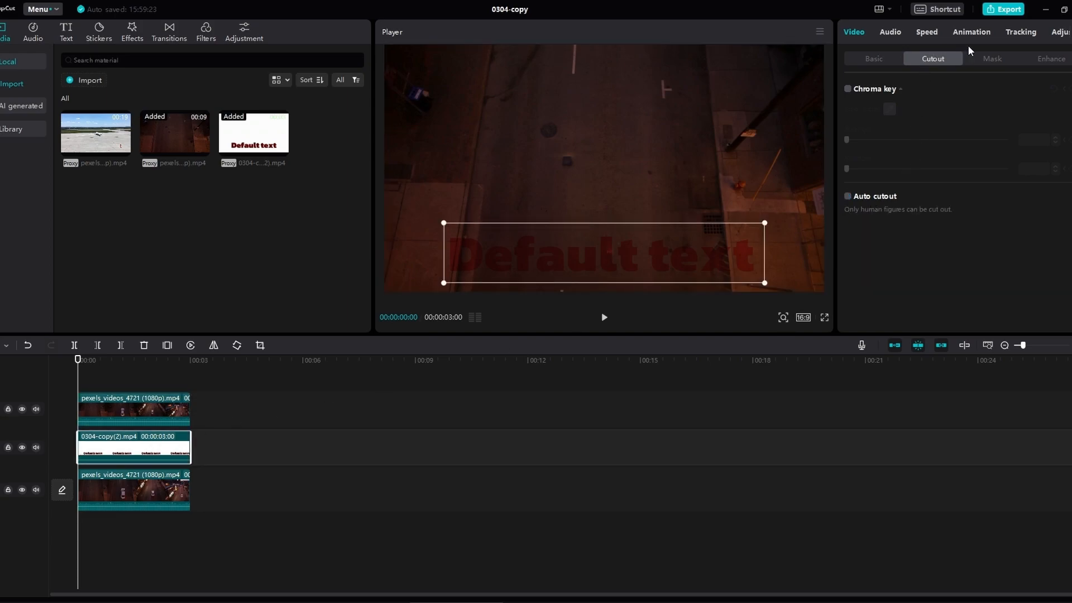
left_click(992, 58)
left_click(907, 131)
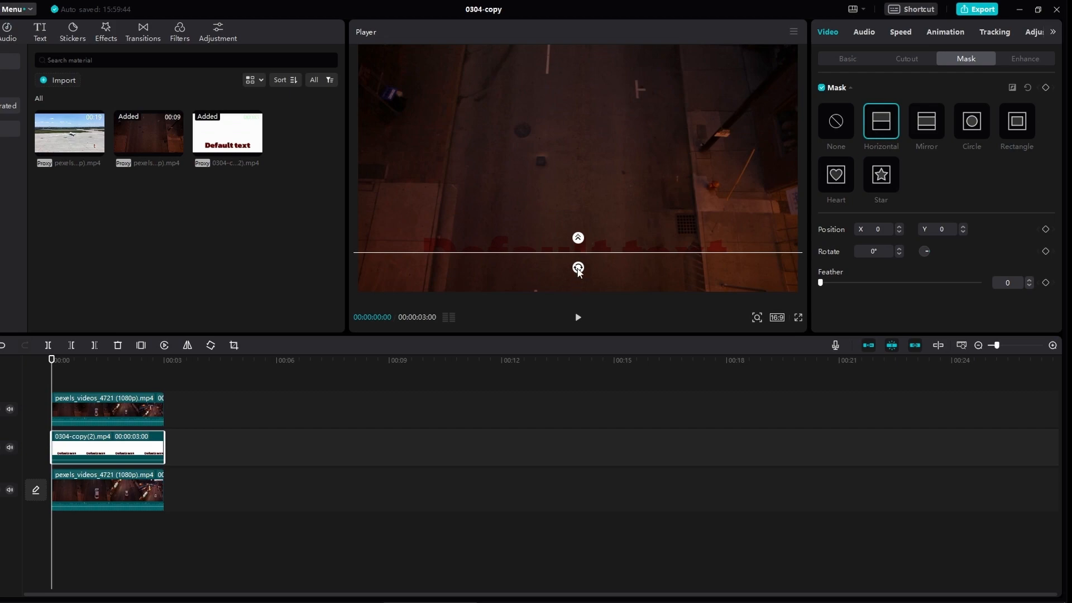
left_click_drag(578, 268, 498, 256)
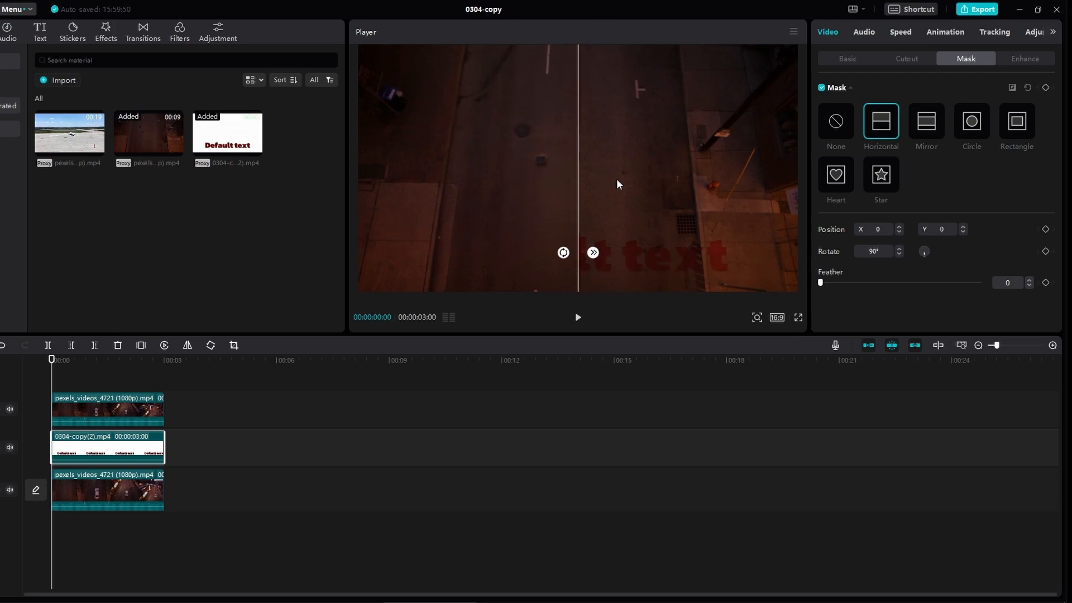
left_click_drag(579, 255, 723, 268)
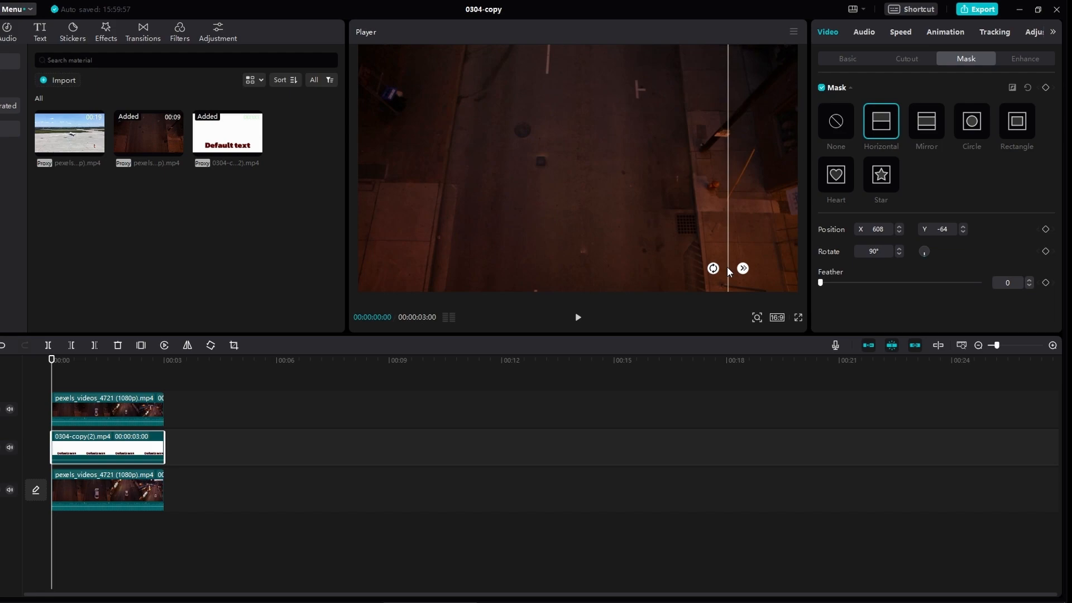
Step: Keyframe the mask position at the start, move it to X -651, Y -122 at 00:00:02:43, and set the text overlay's opacity to 100%
left_click(1045, 229)
key("space")
key("space")
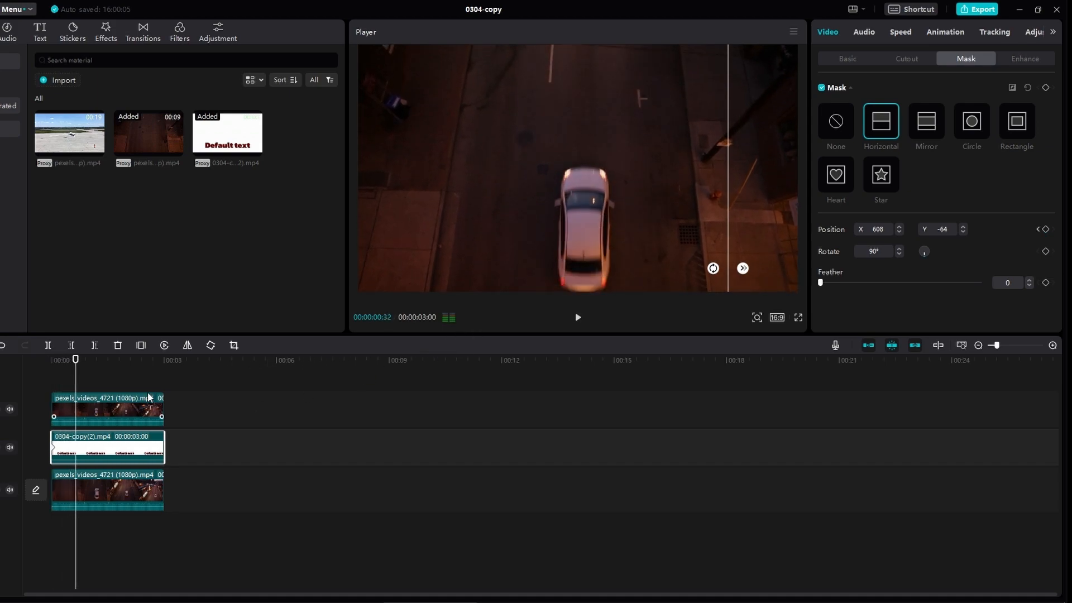
left_click(160, 361)
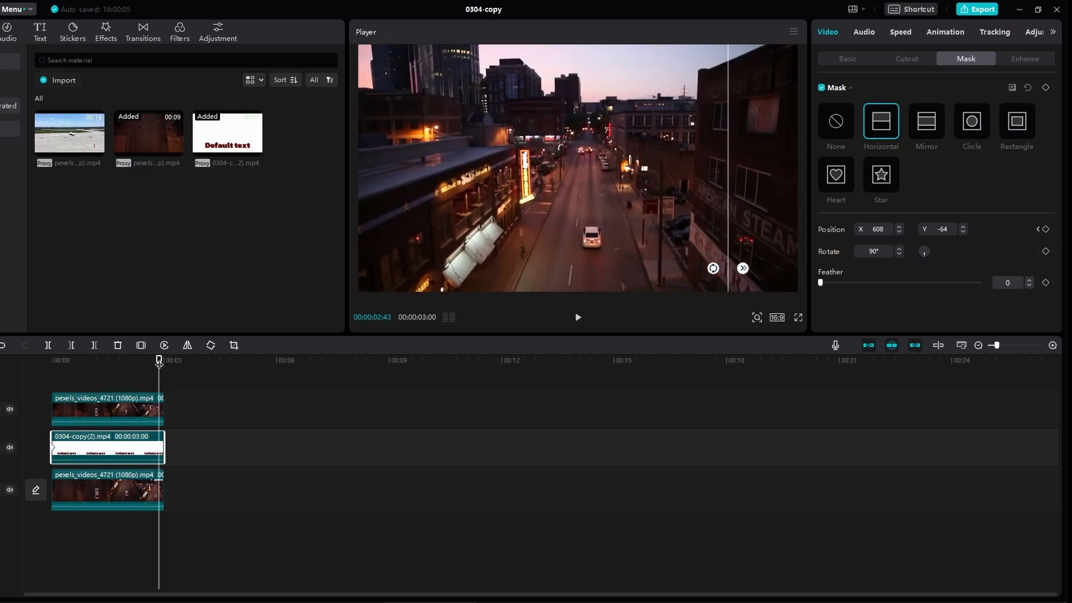
left_click_drag(728, 258, 414, 287)
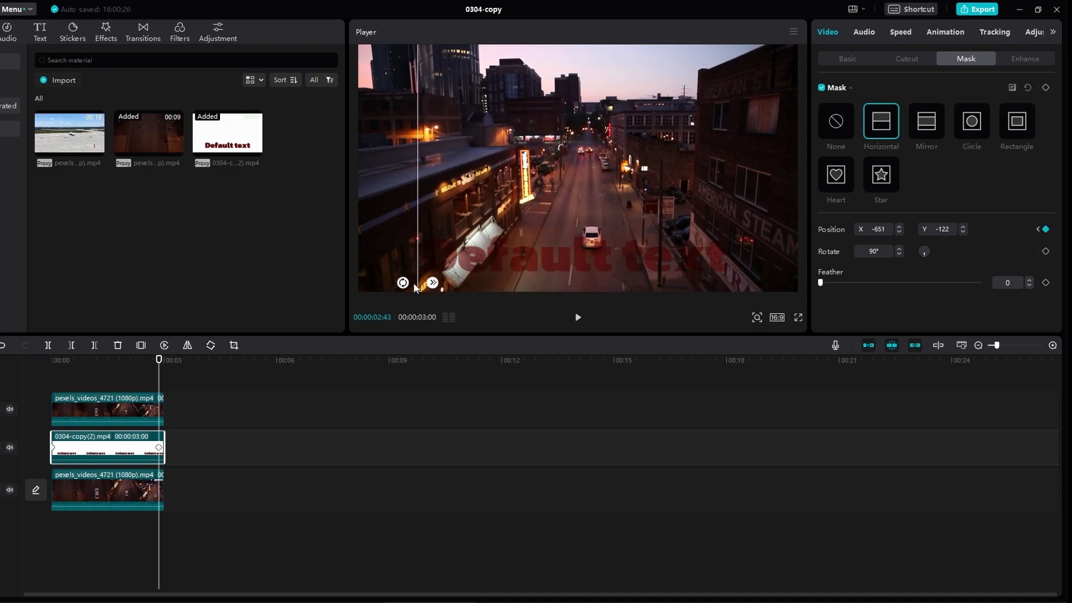
left_click(849, 59)
left_click_drag(913, 293, 979, 293)
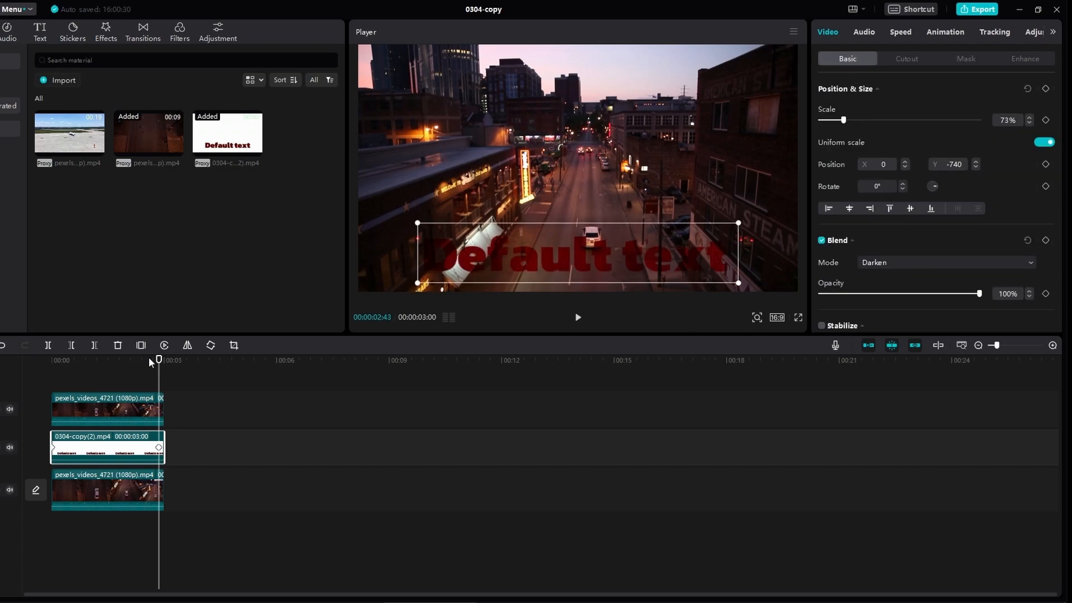
Step: Play the text reveal sequence back from near its start to check the masked text behind the moving car
left_click(52, 363)
left_click(76, 385)
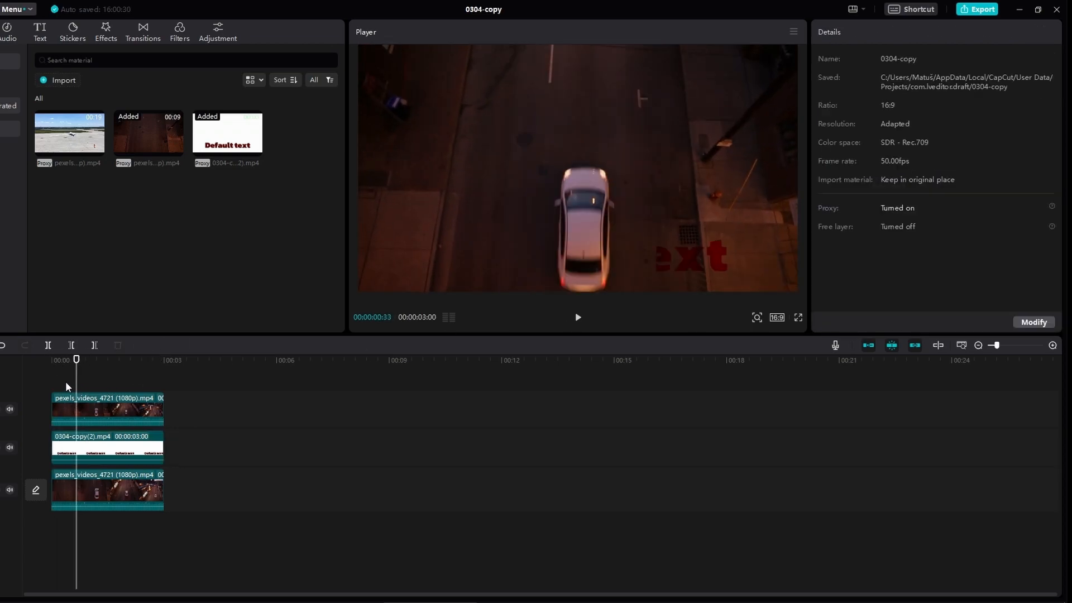
key("space")
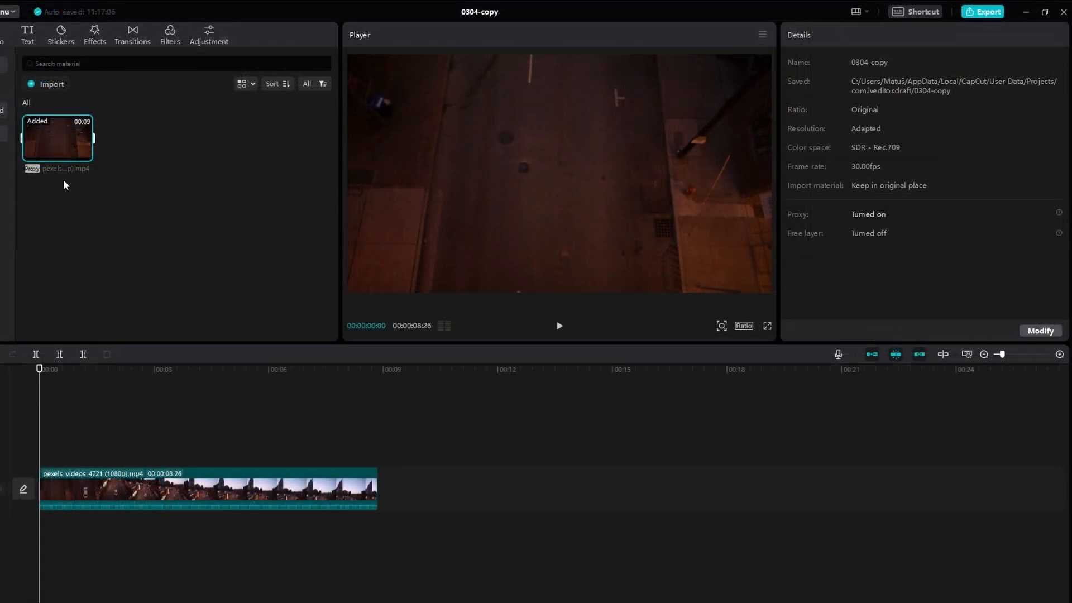
Step: Play the street clip from the start and mute its track
key("space")
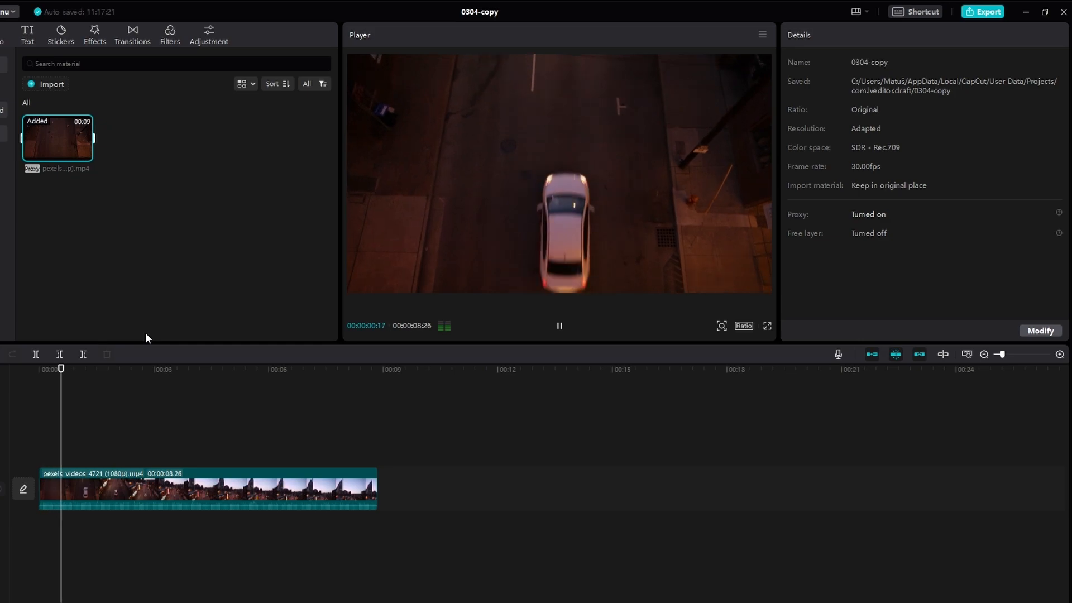
left_click(2, 490)
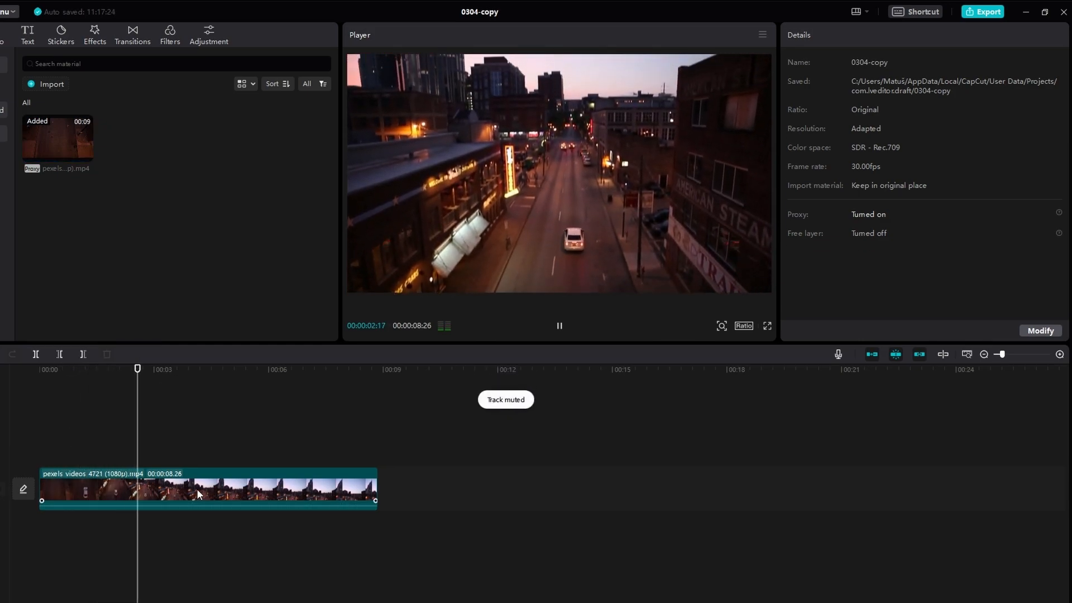
Step: Stabilize the street clip at the Recommended level and play it back from near the start
left_click(223, 488)
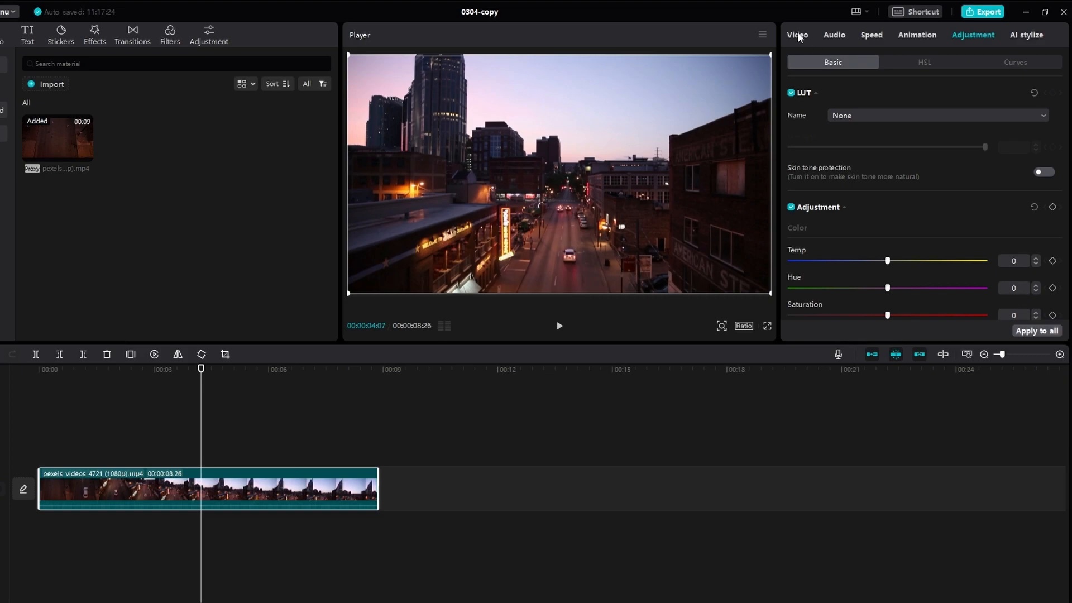
left_click(795, 35)
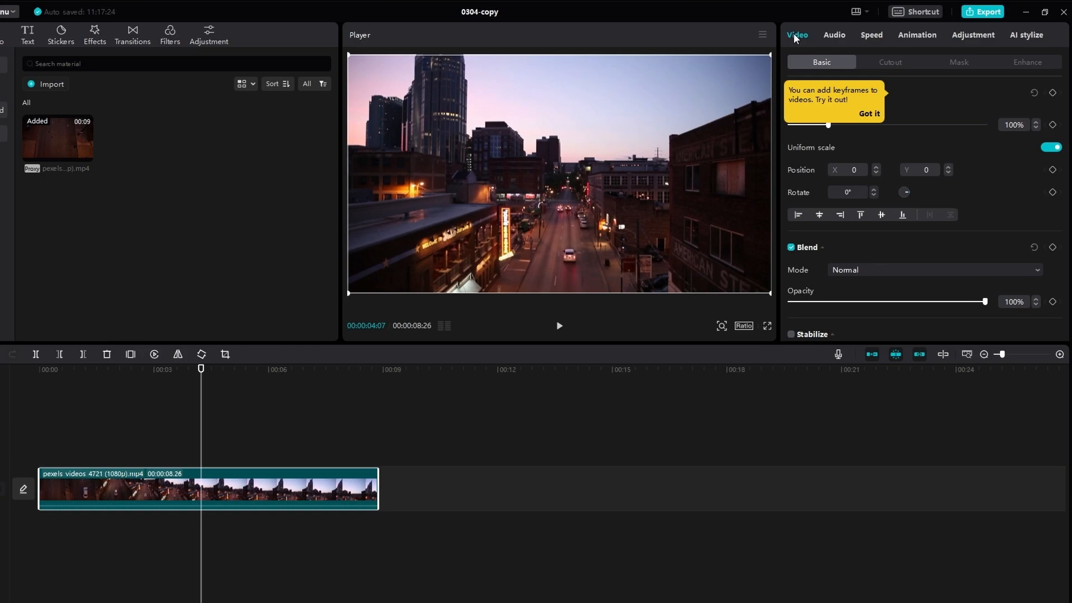
left_click(869, 113)
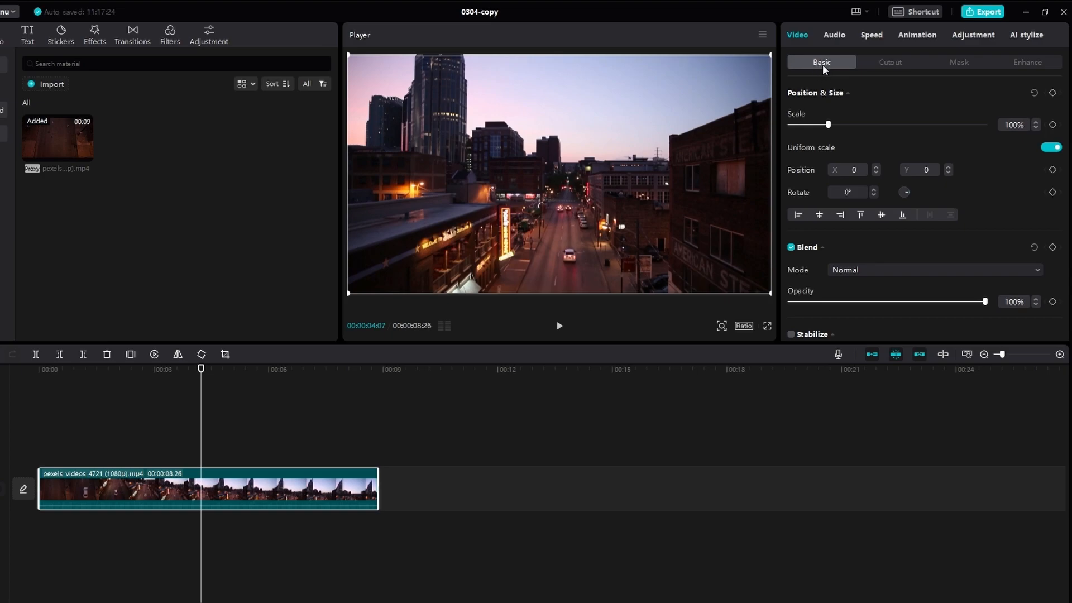
scroll(813, 101, "down", 5)
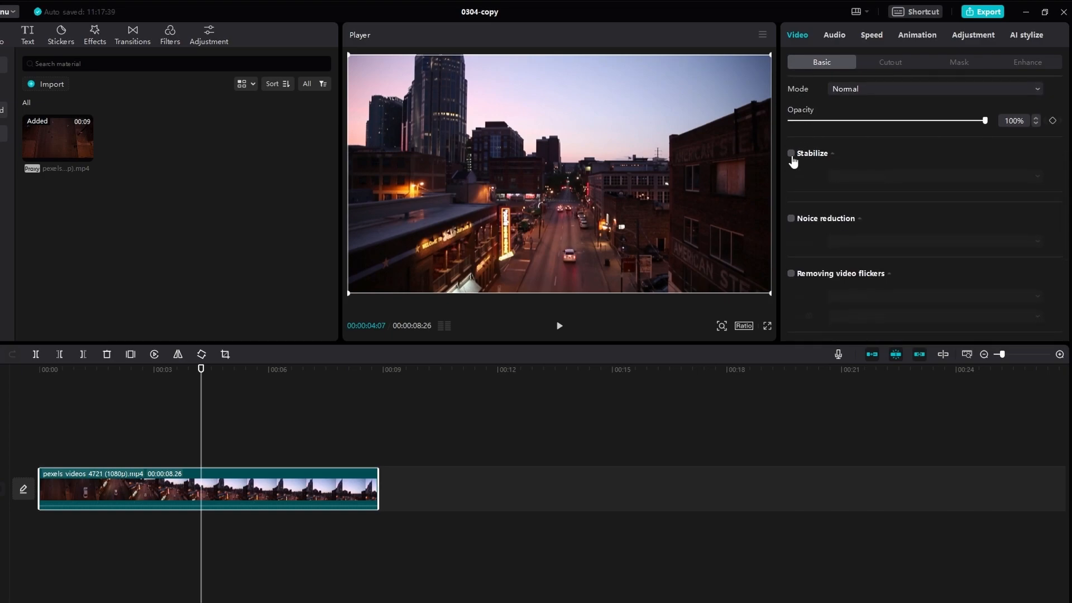
left_click(791, 154)
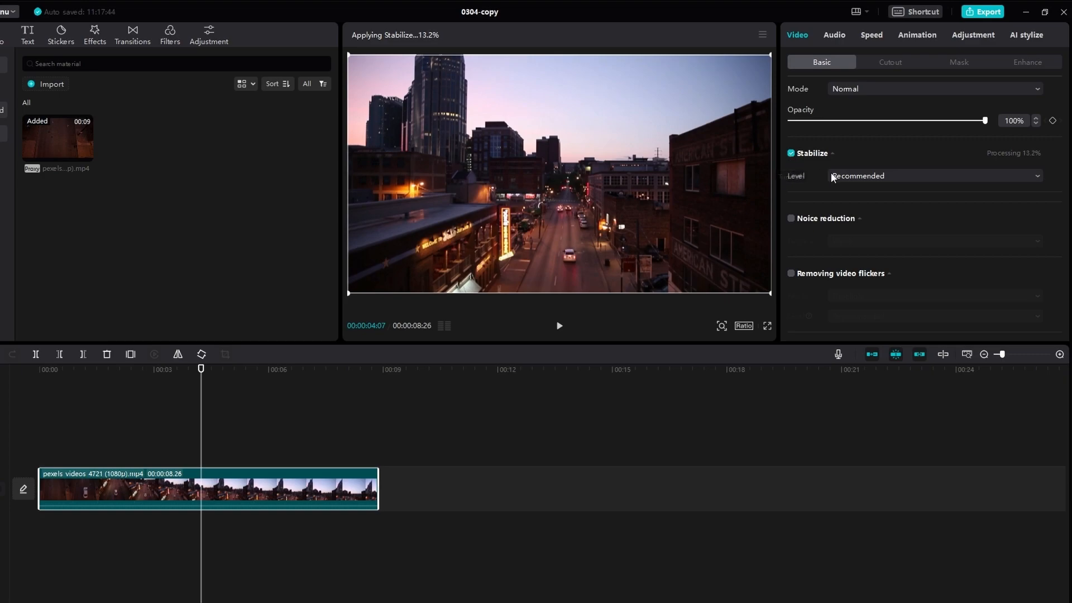
left_click(881, 178)
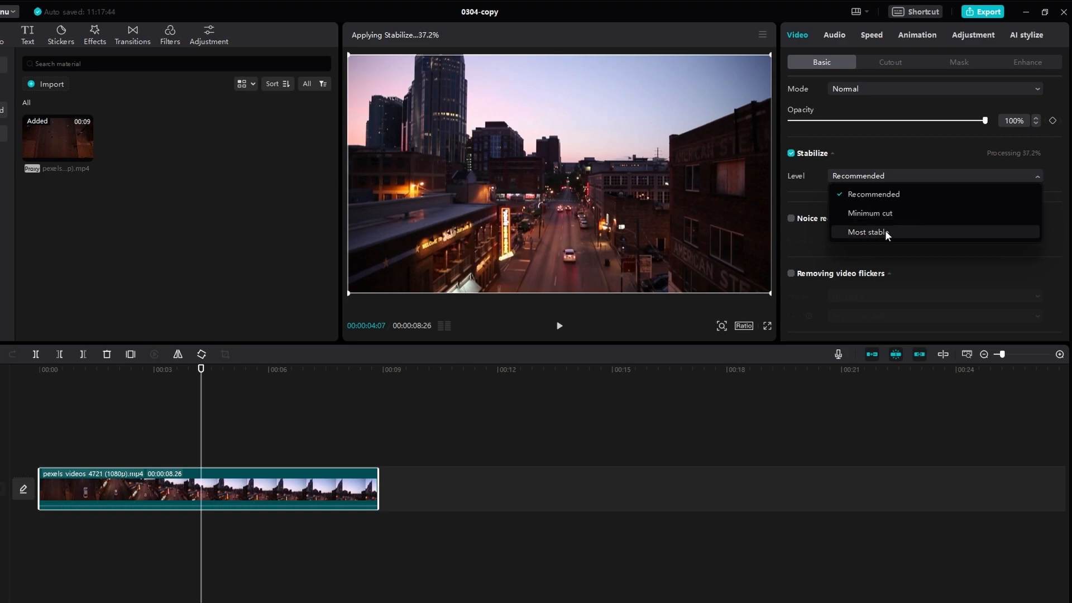
left_click(887, 199)
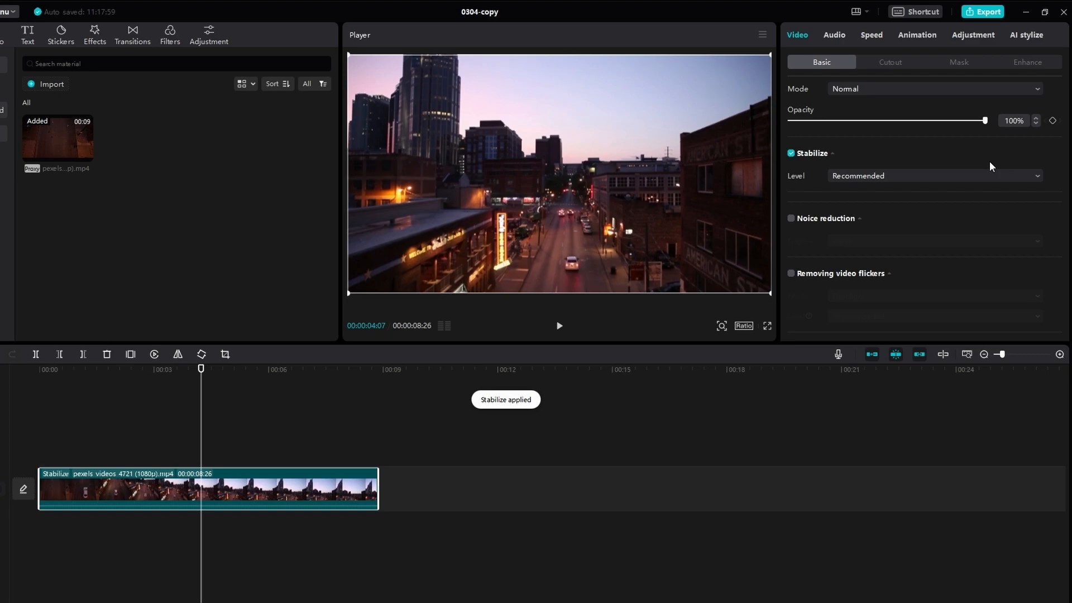
left_click_drag(201, 368, 71, 371)
key("space")
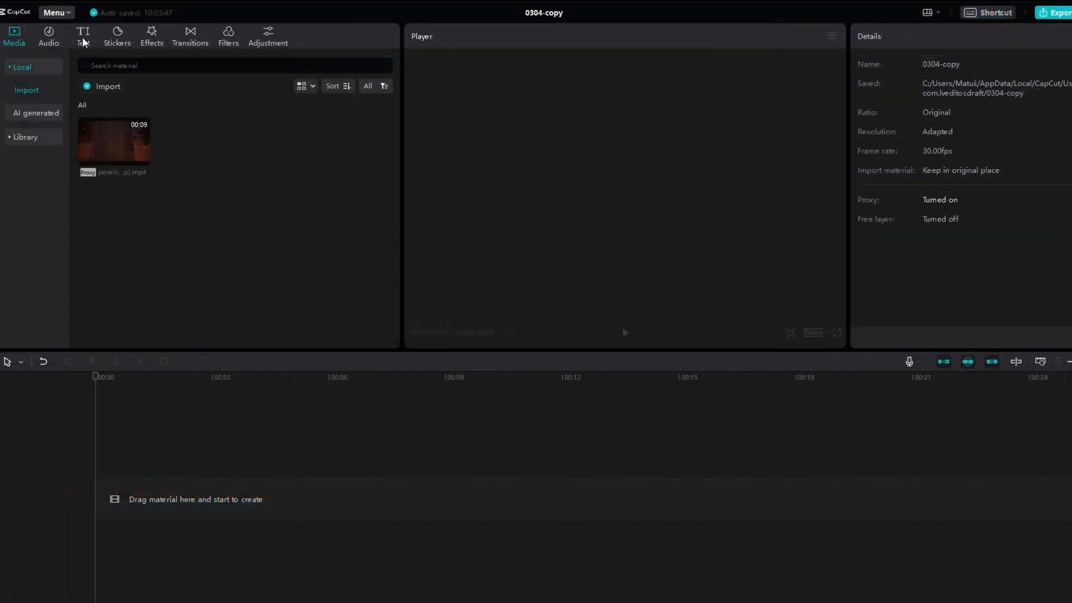
Step: Add a default text clip to the empty timeline and shorten its wording to "Default"
left_click(83, 36)
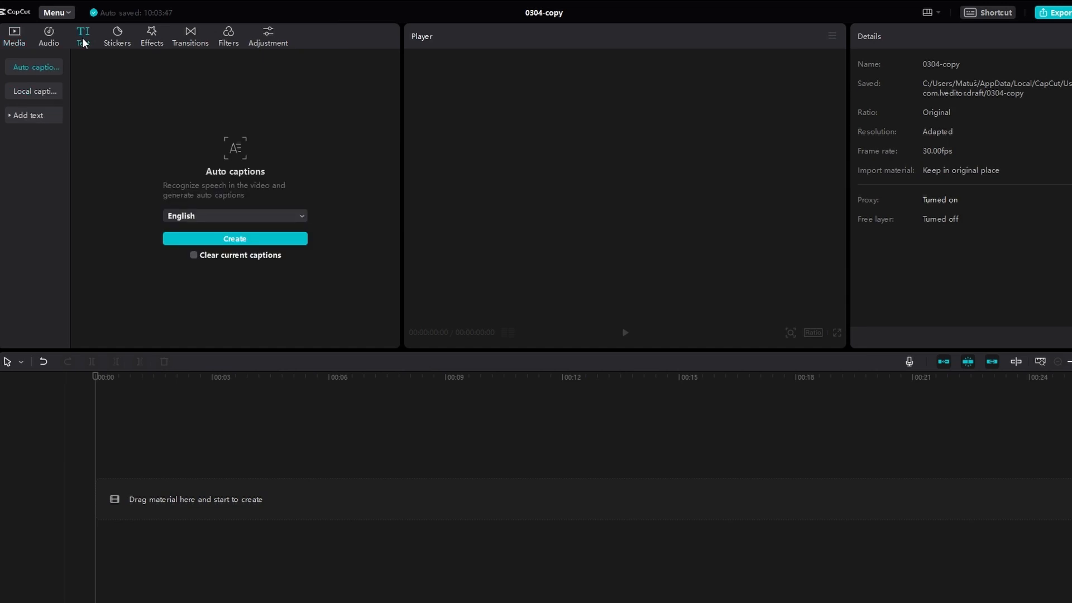
left_click(16, 115)
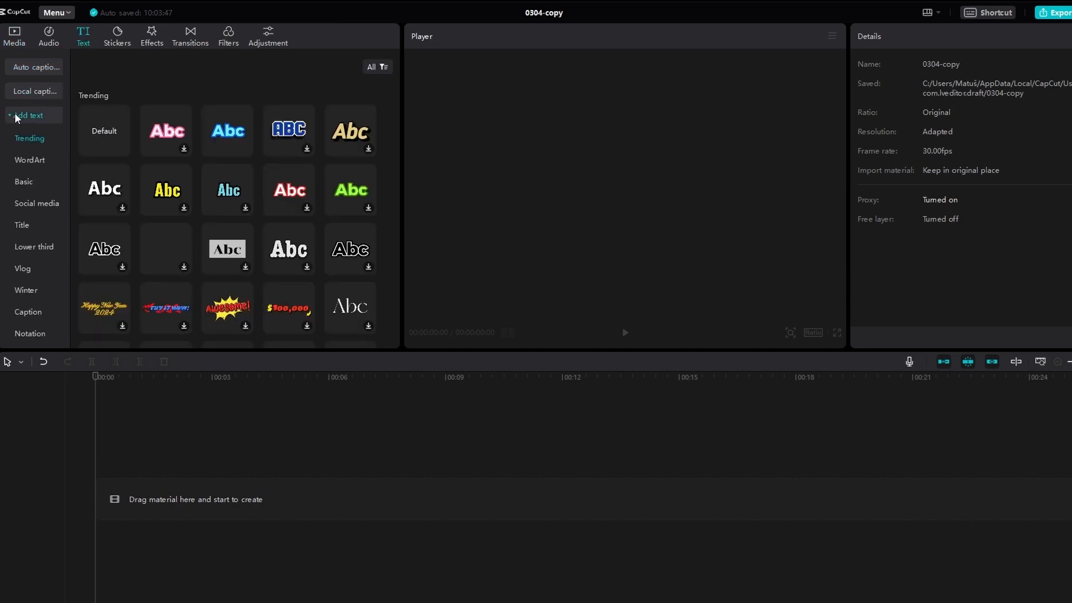
left_click(122, 148)
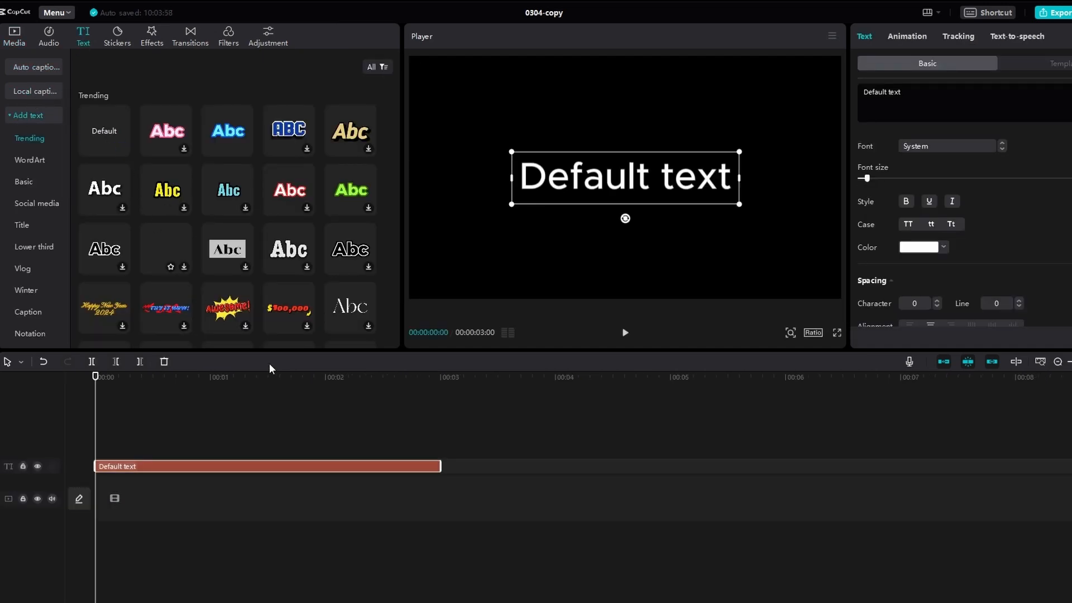
left_click_drag(901, 93, 885, 92)
key("BackSpace")
Step: Set the text's font to Kanit-Black and enlarge it to roughly two thirds of the frame width
left_click(862, 147)
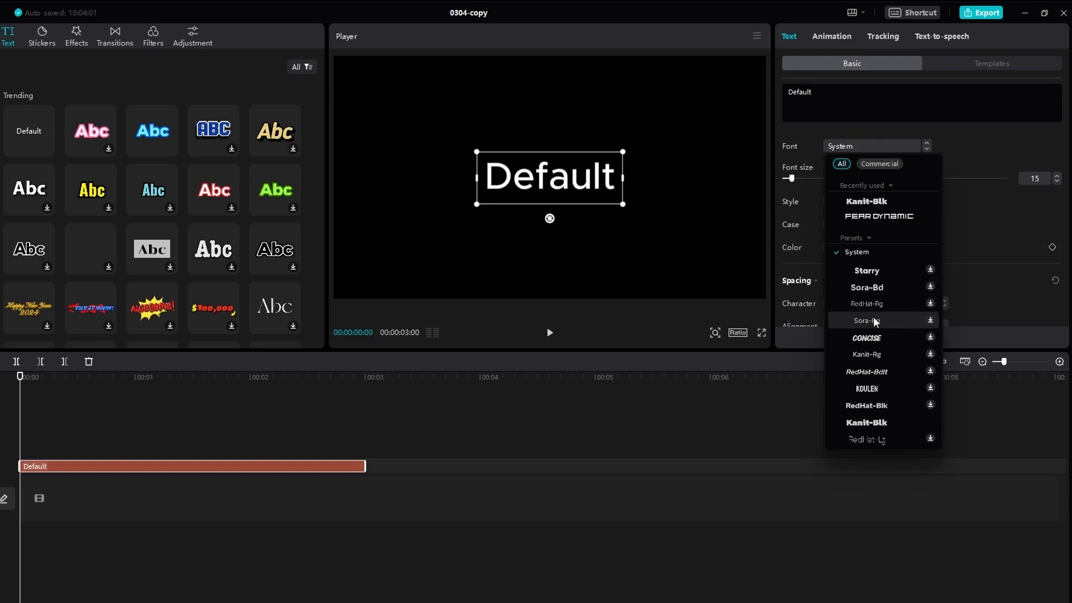
left_click(866, 422)
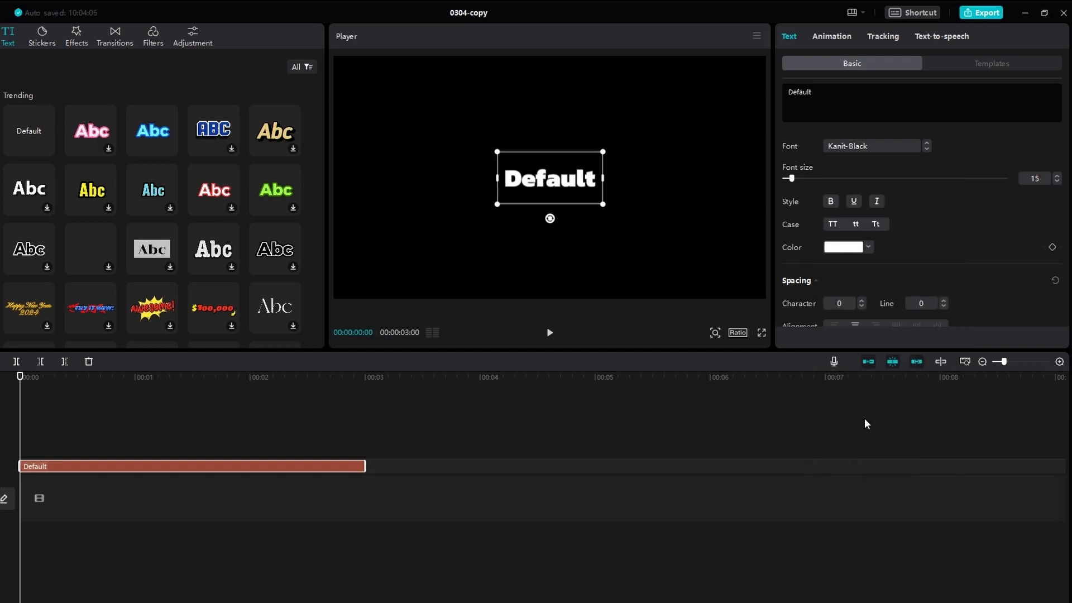
left_click_drag(605, 206, 687, 246)
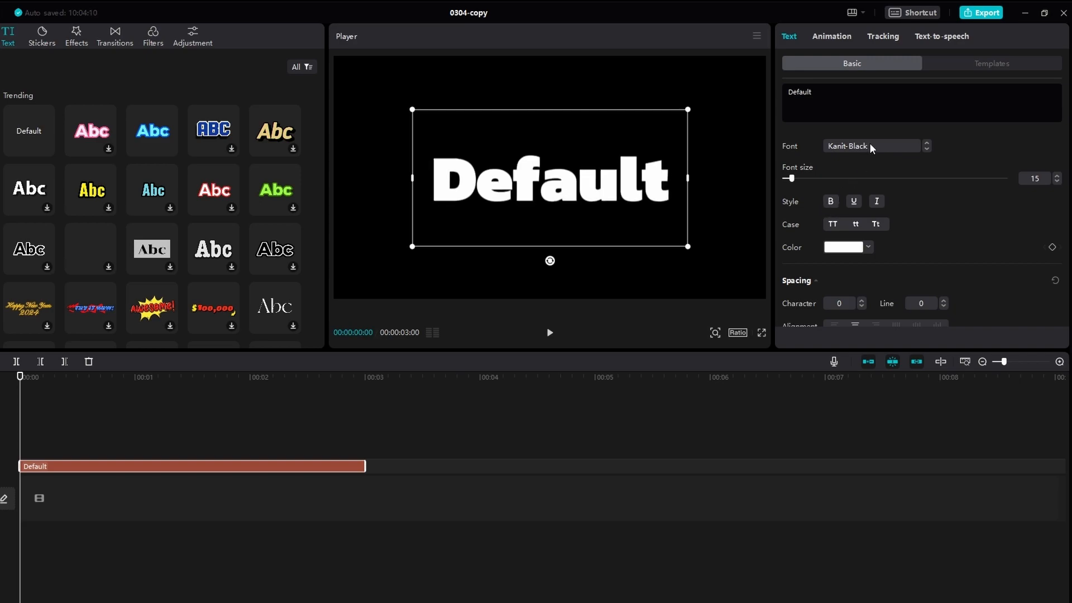
Step: Try the Dissolve and Zoom Out 2 entrance animations on the text
left_click(832, 36)
left_click(827, 66)
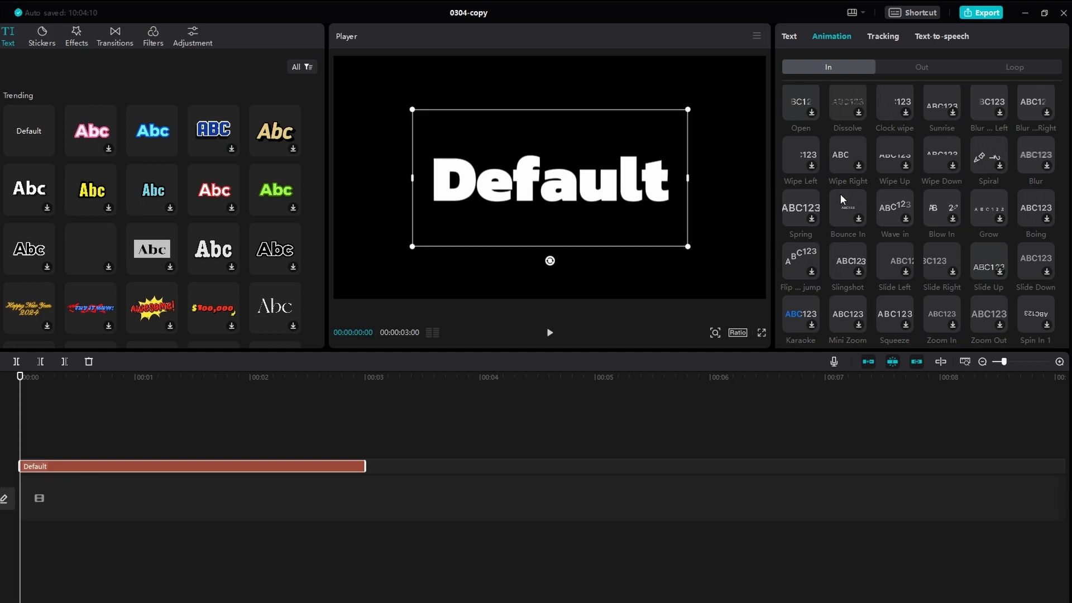
left_click(801, 260)
left_click(849, 102)
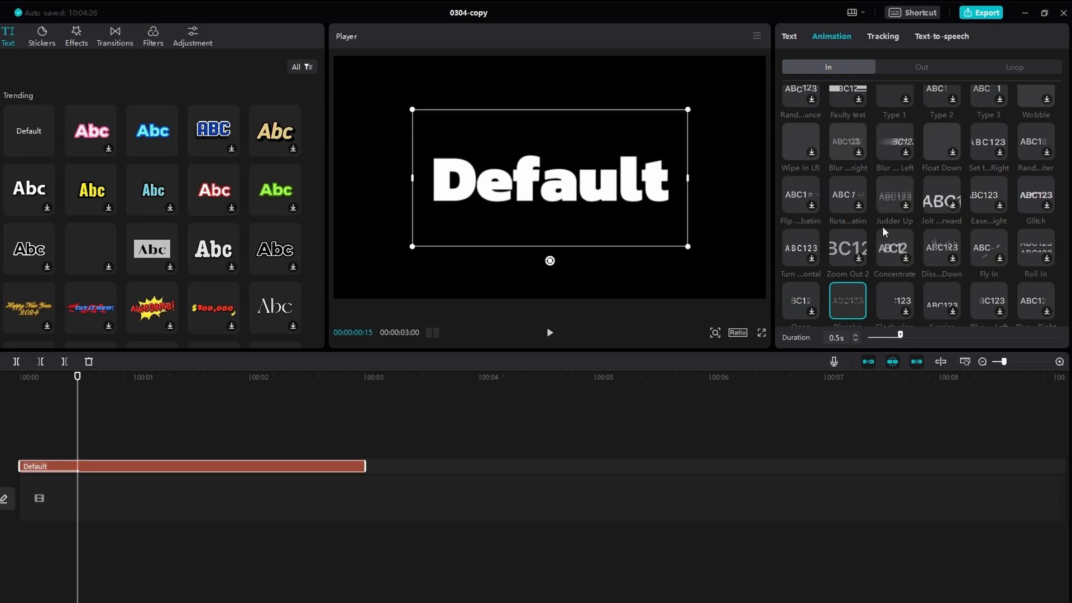
left_click(848, 256)
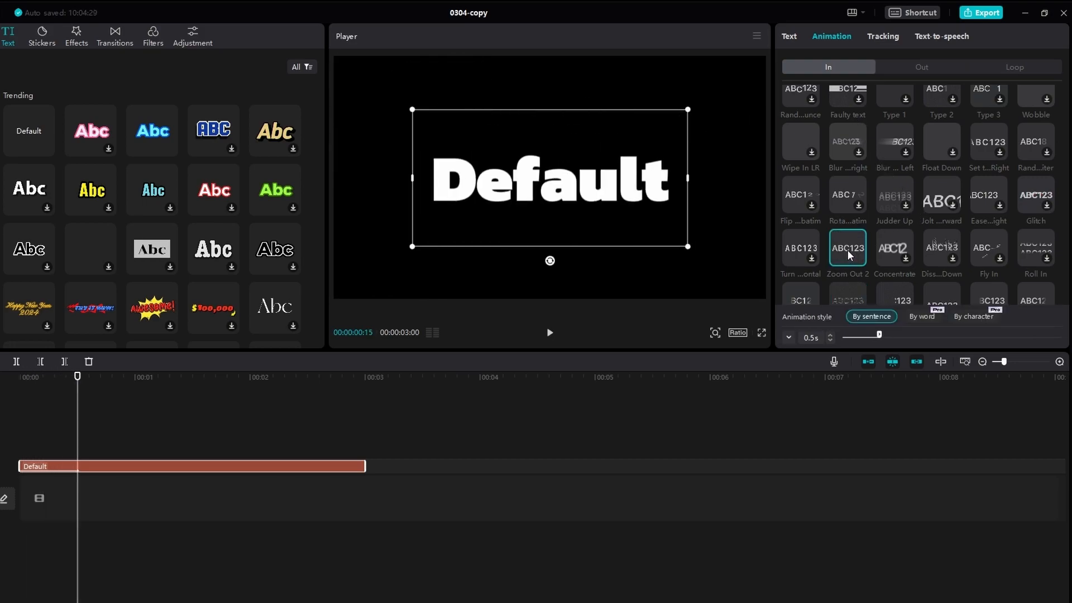
scroll(899, 249, "down", 1)
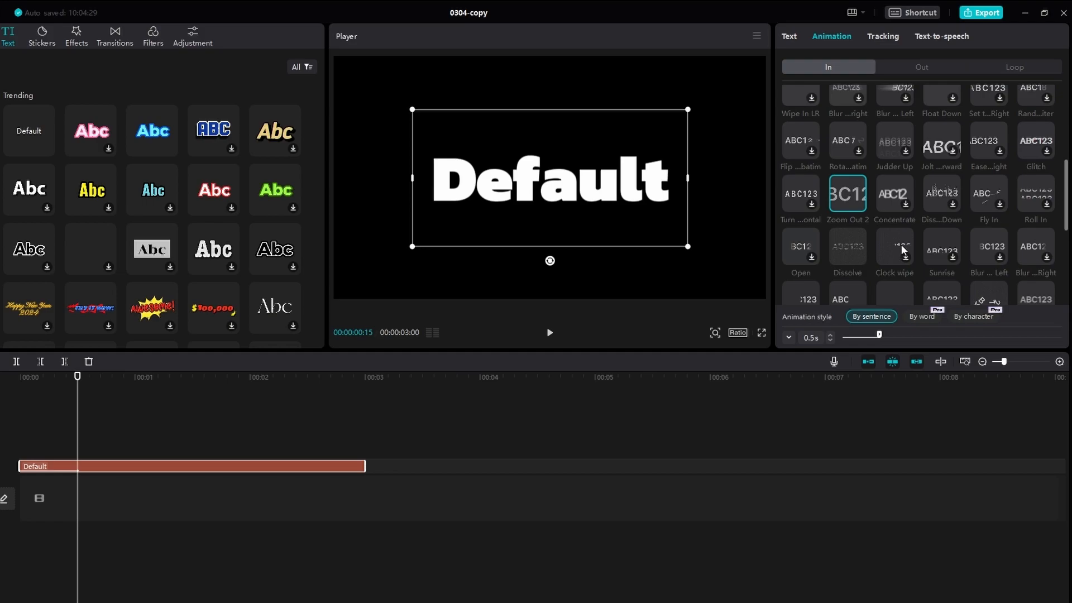
Step: Apply the Fly In entrance animation to the text and lengthen its duration to 3.0 s
left_click(980, 193)
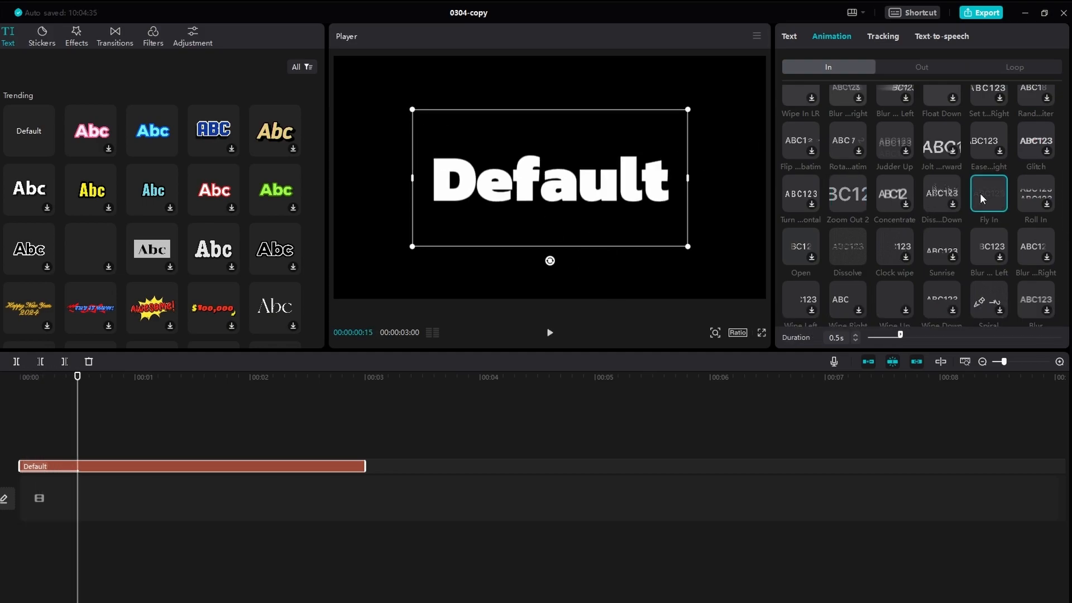
left_click_drag(904, 335, 1003, 335)
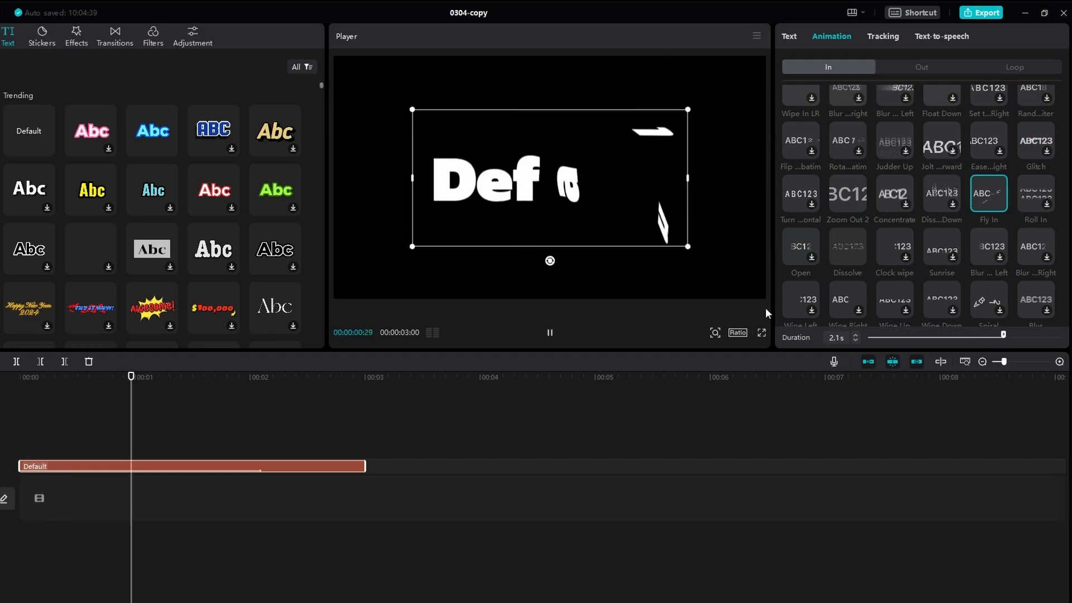
left_click_drag(1002, 333, 1068, 334)
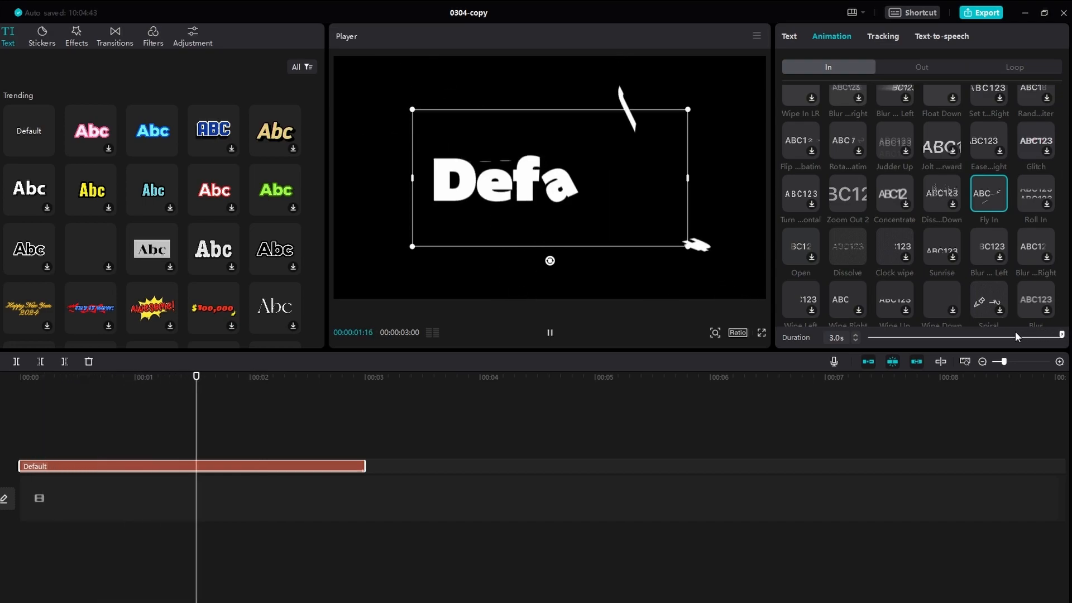
Step: Try the Rotate loop animation on the text and play it back from the start
left_click(1017, 65)
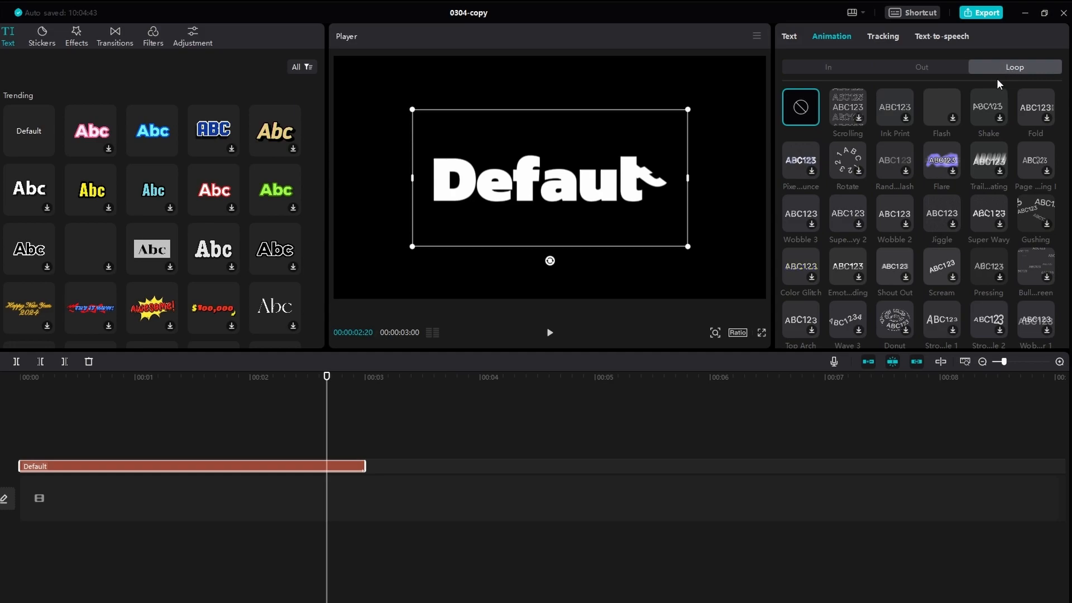
left_click(848, 167)
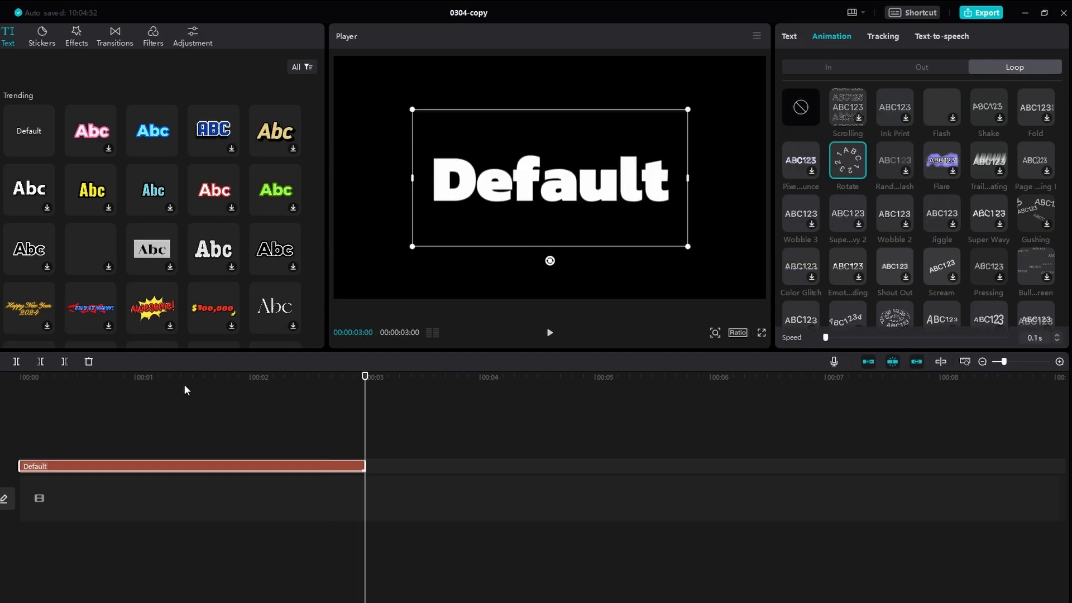
left_click(167, 384)
left_click(29, 380)
key("space")
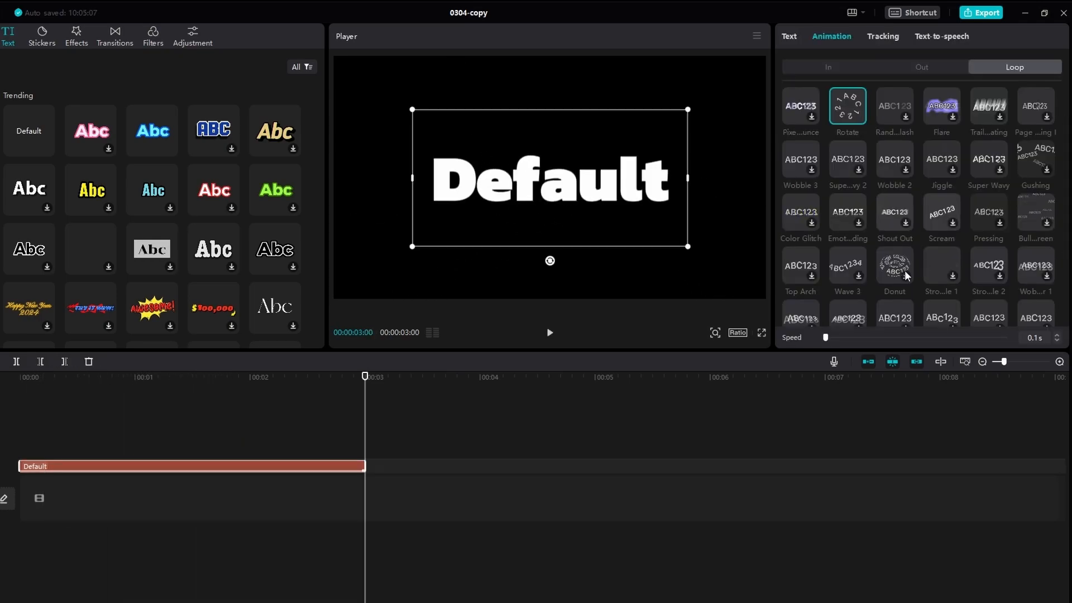
Step: Try the Donut loop animation, settle on Wave 3 for the text and return the playhead to the start
left_click(888, 263)
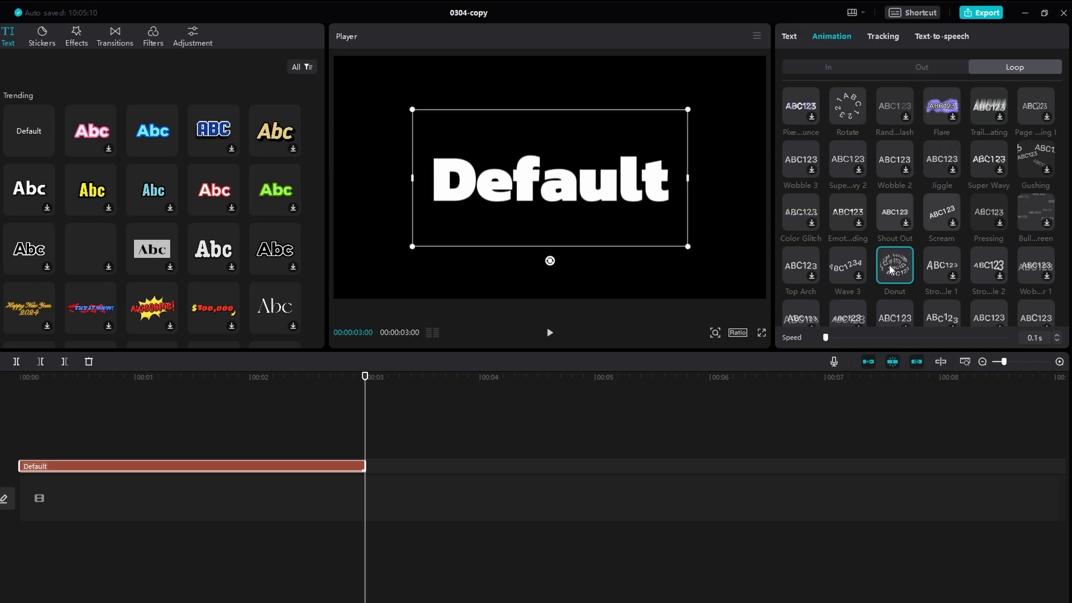
left_click(850, 266)
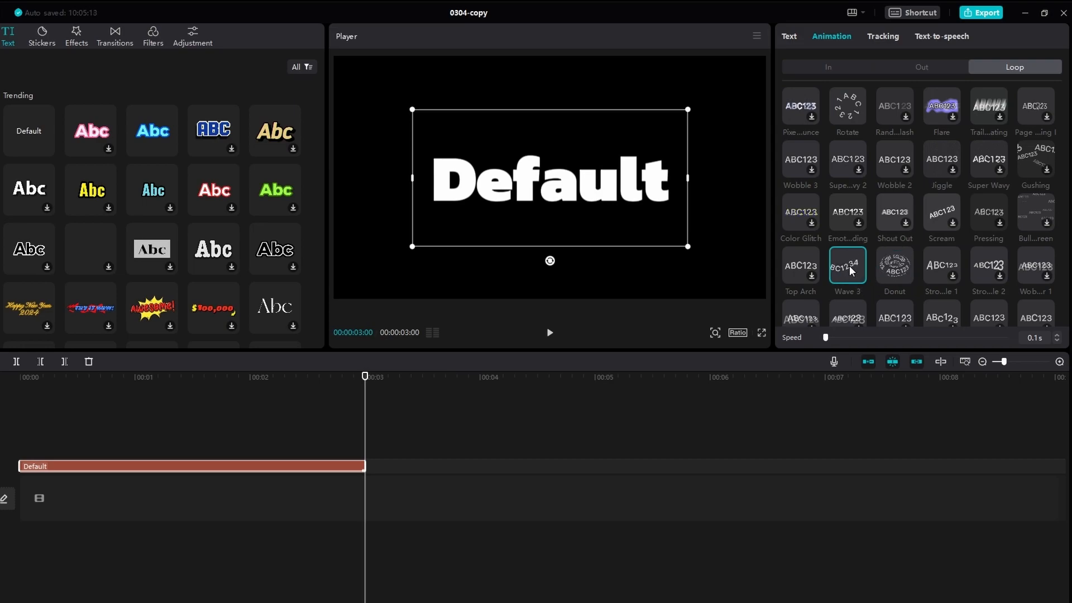
left_click_drag(365, 375, 20, 362)
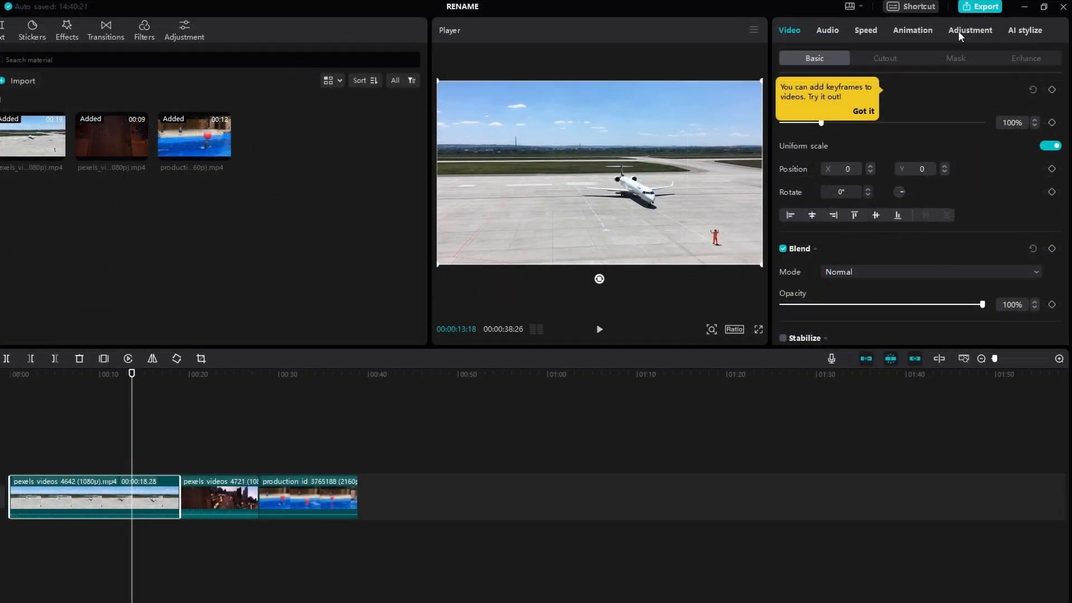
Step: Set the airplane clip's colour temperature to 44 and its hue to -45
left_click(959, 31)
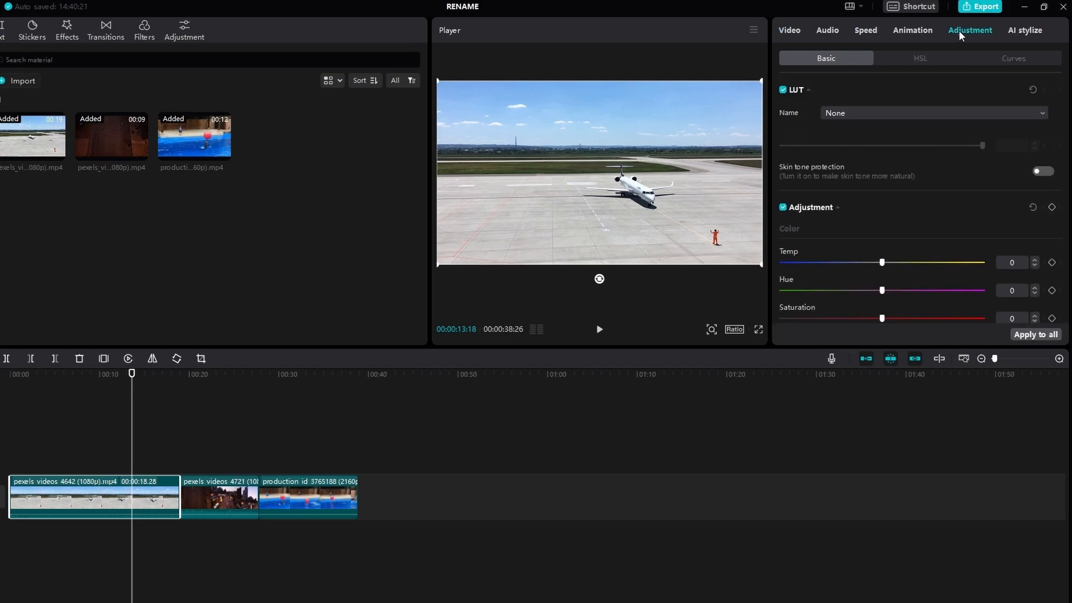
scroll(905, 207, "down", 6)
scroll(900, 212, "up", 6)
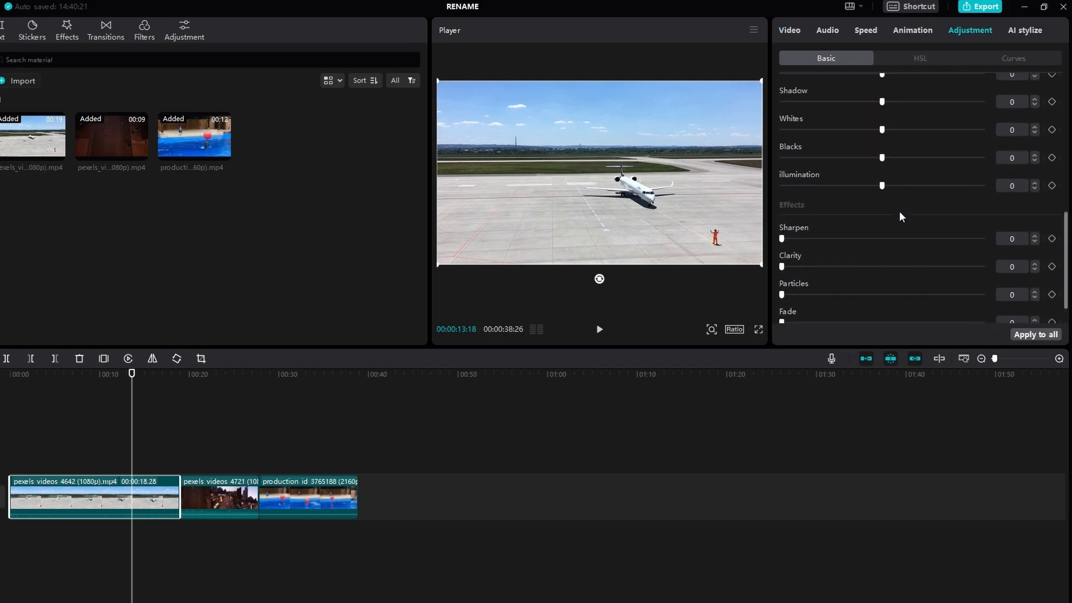
left_click_drag(883, 262, 970, 262)
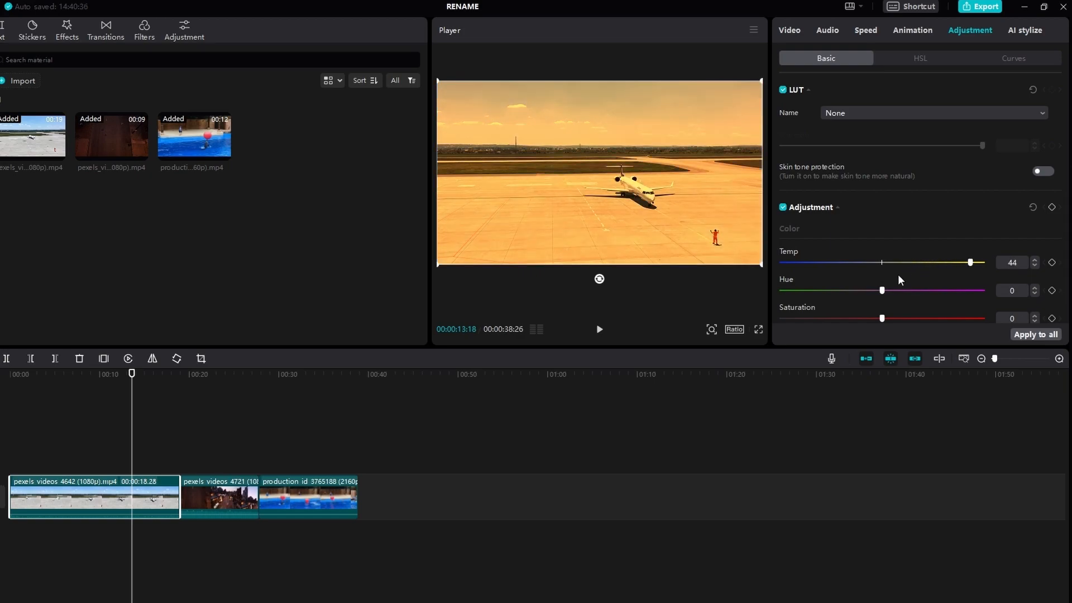
scroll(859, 263, "down", 6)
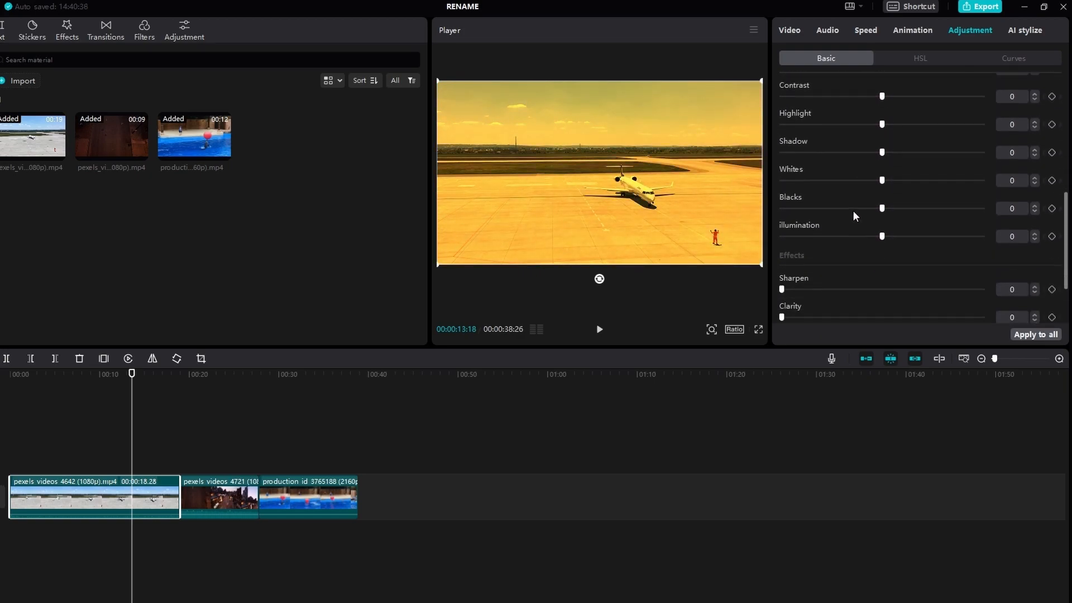
Step: Set the airplane clip's contrast to 39, brightness to -22 and shadow to 38
scroll(872, 182, "up", 2)
scroll(877, 178, "up", 1)
left_click_drag(882, 171, 955, 173)
left_click_drag(880, 144, 837, 144)
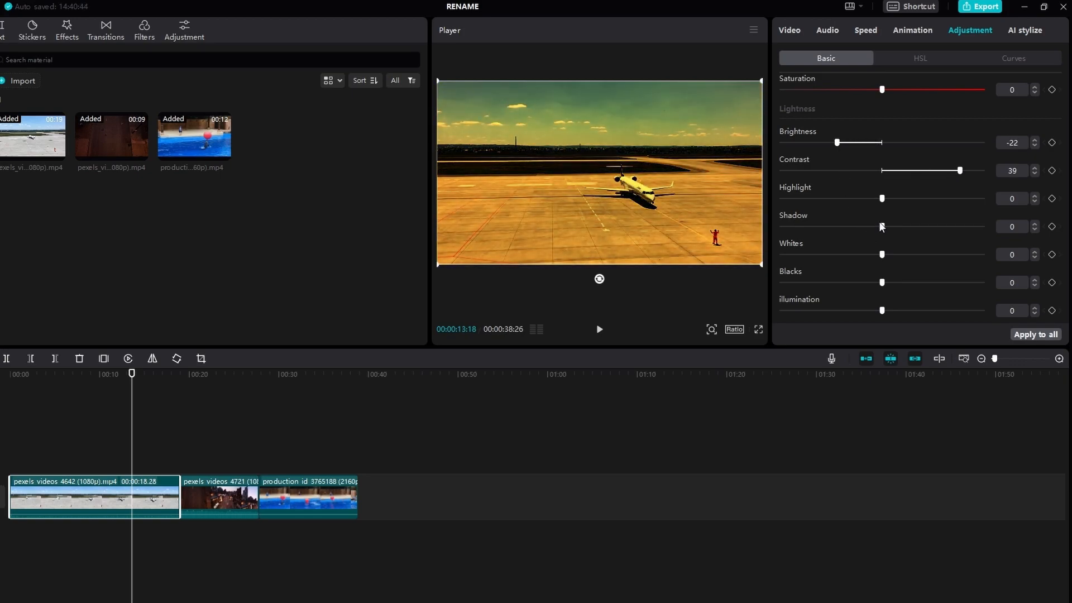
left_click_drag(895, 226, 948, 229)
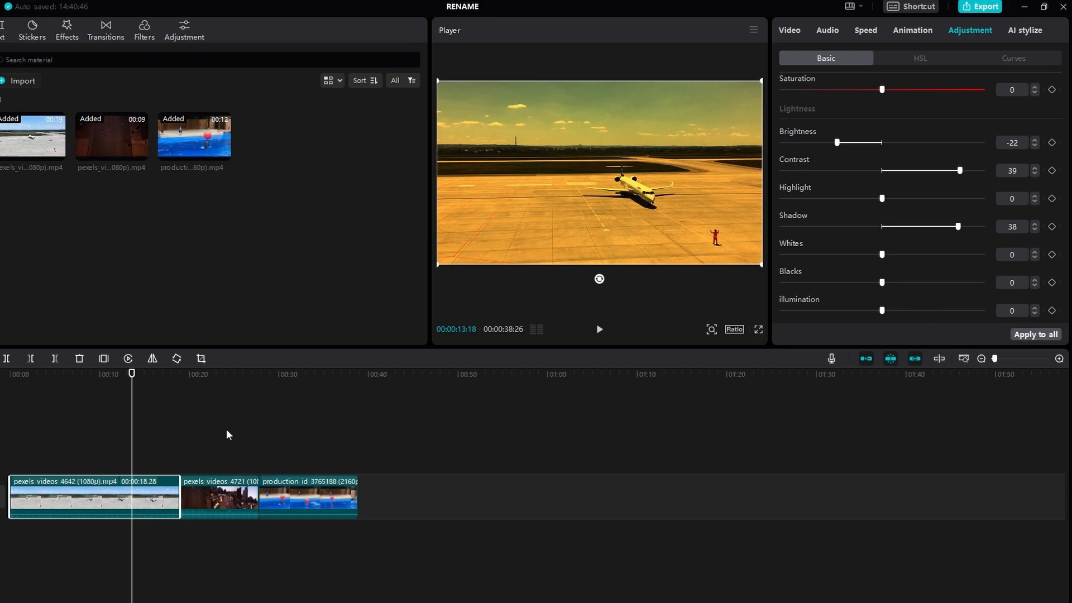
Step: Place the playhead at 00:00:16:01 and apply the airplane clip's adjustments to all clips
left_click_drag(207, 384, 151, 380)
left_click(154, 488)
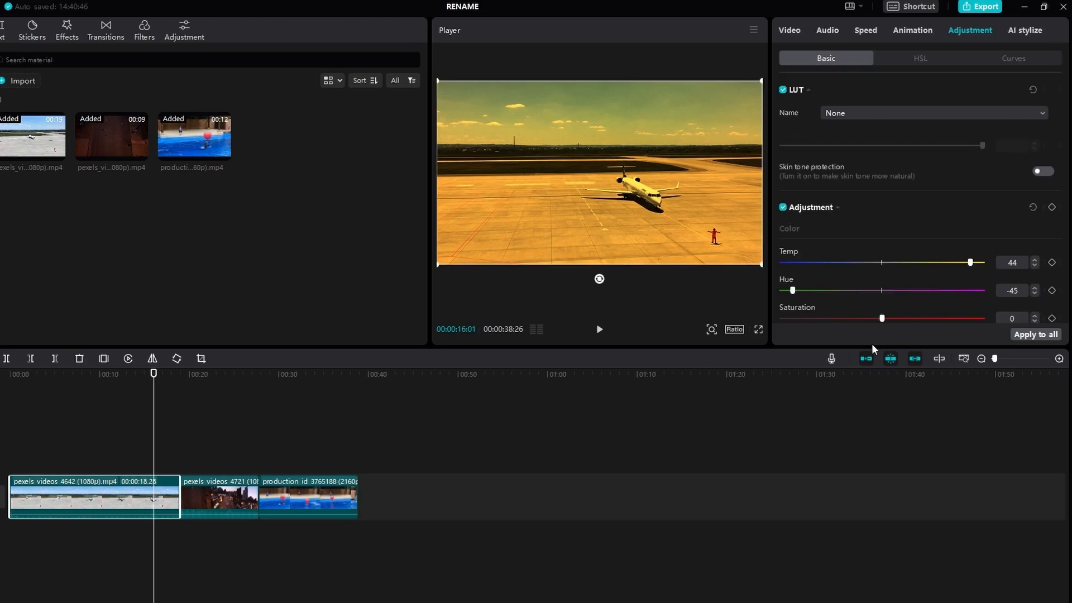
left_click(1021, 335)
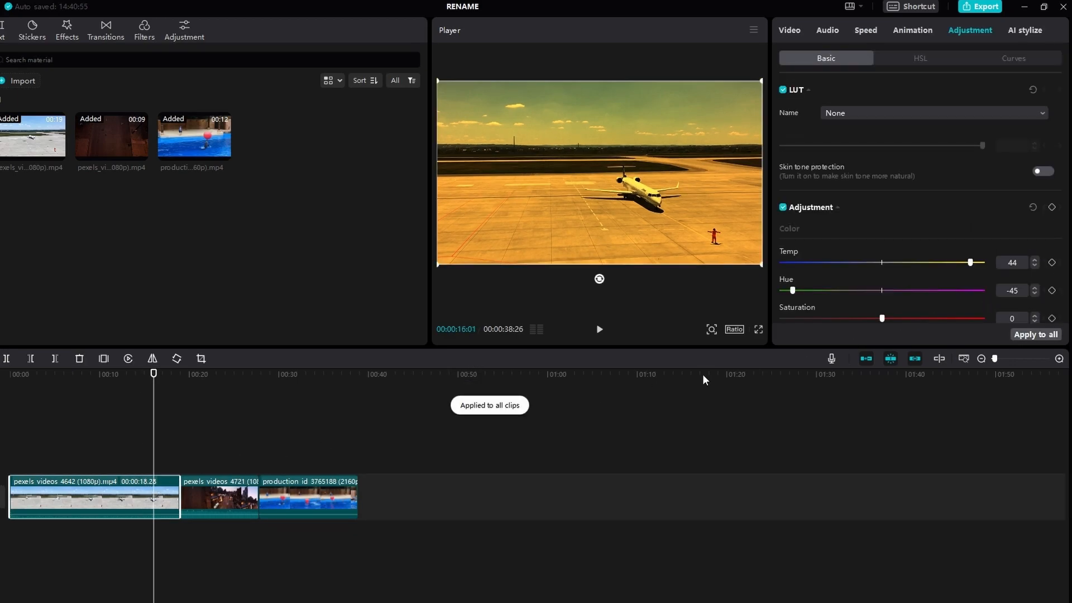
key("space")
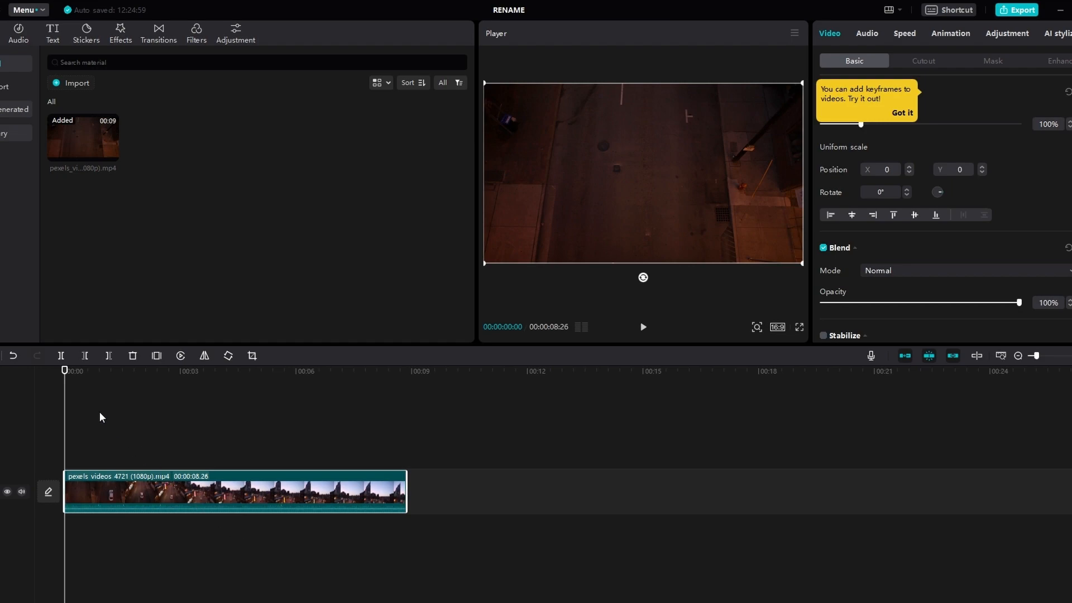
Step: Split the night street clip on the timeline at 00:00:02:21
left_click_drag(70, 374, 169, 393)
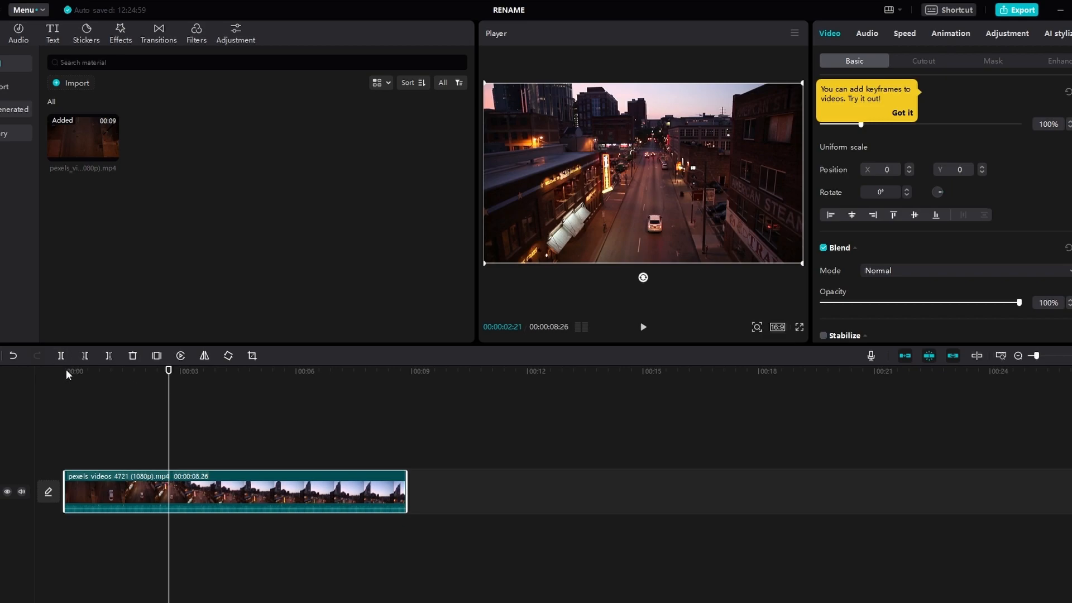
key("ctrl+b")
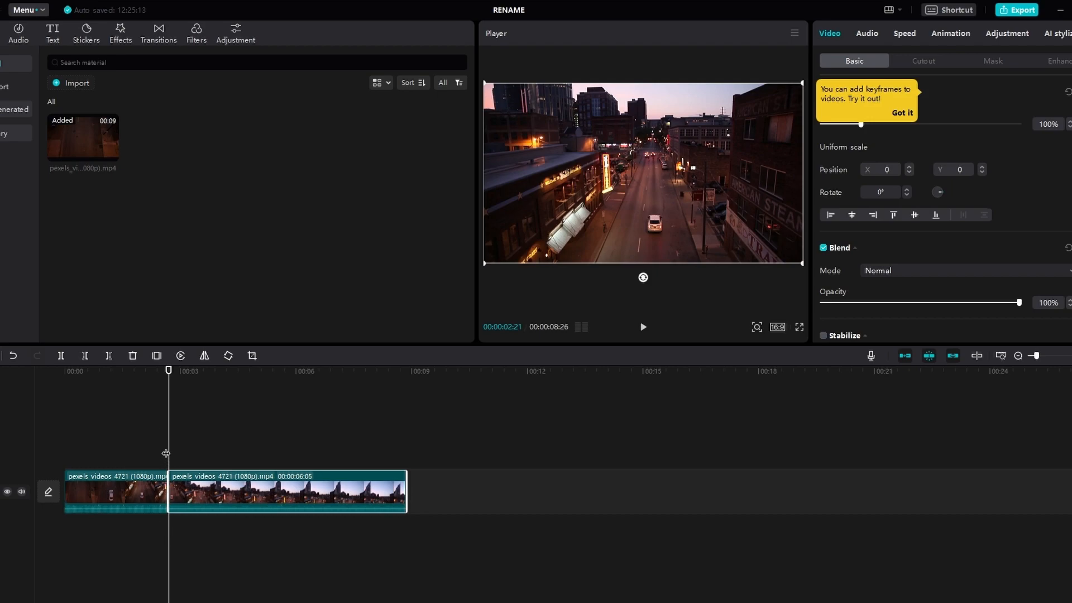
Step: Undo the split and split the street clip at 00:00:02:00 instead
left_click_drag(168, 372, 142, 372)
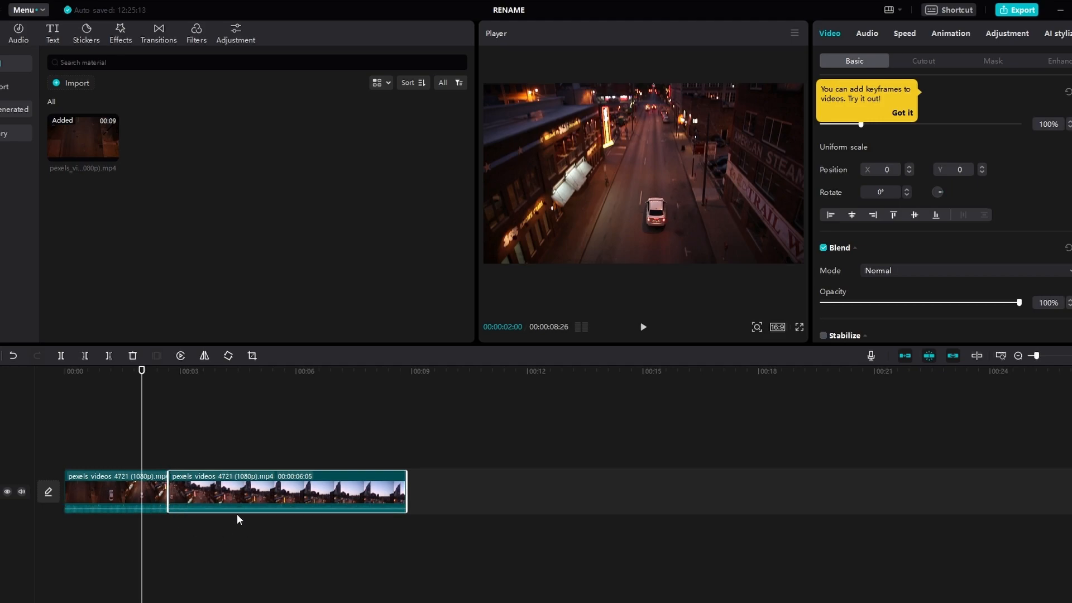
left_click(13, 358)
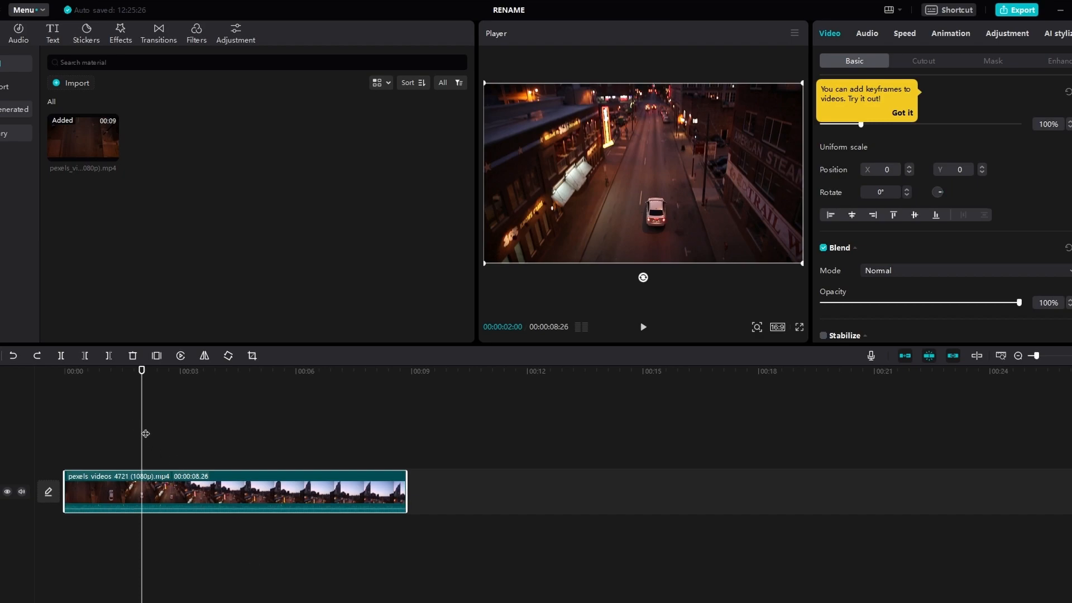
key("ctrl+b")
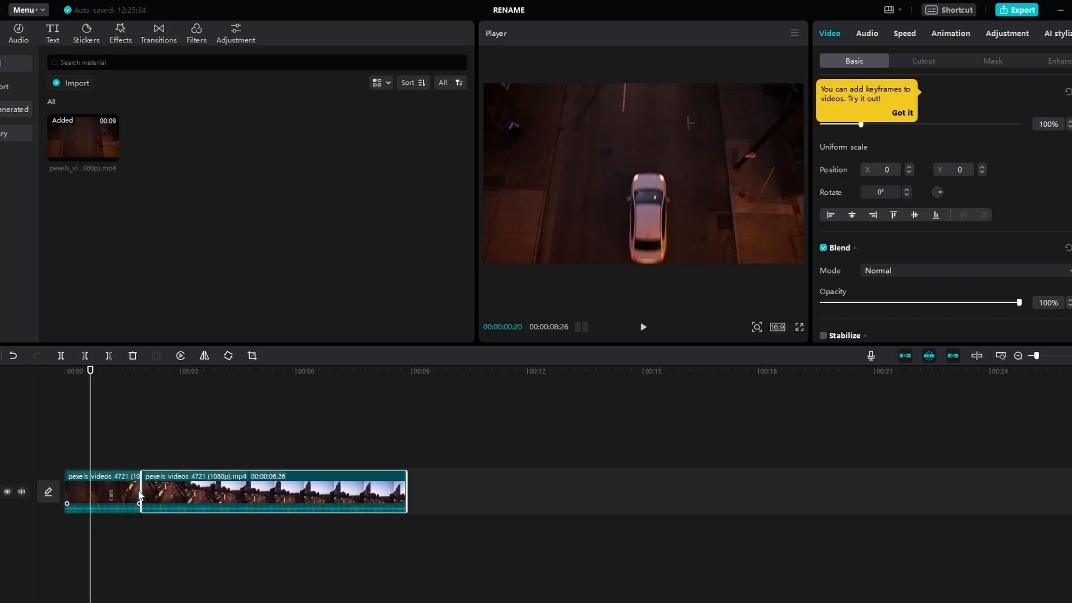
Step: Delete the split-off section, extend the remaining part back to the clip's full length, and play the clip
left_click_drag(142, 490, 142, 490)
left_click(146, 555)
left_click(147, 494)
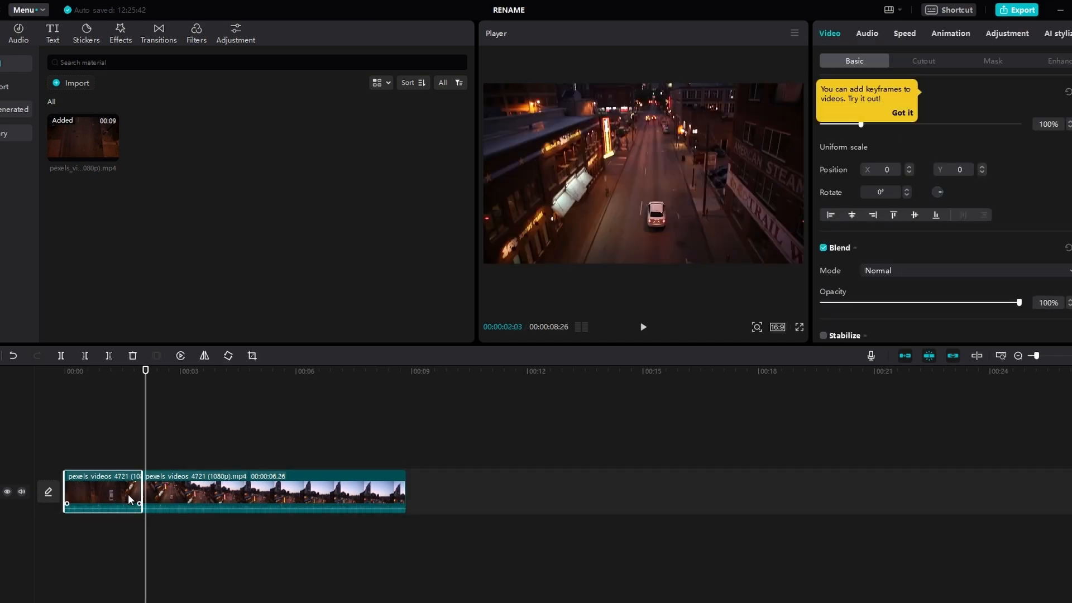
key("Delete")
left_click_drag(144, 490, 441, 493)
left_click_drag(147, 368, 98, 367)
key("space")
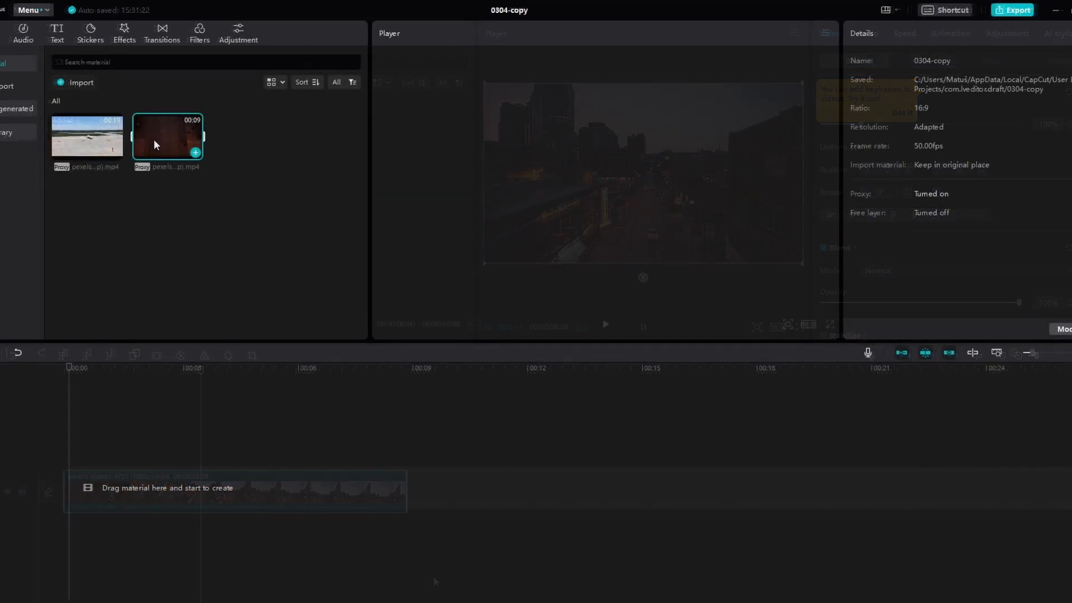
Step: Place the night street clip on the empty timeline and set the playhead to 00:00:02:04
left_click_drag(167, 137, 87, 474)
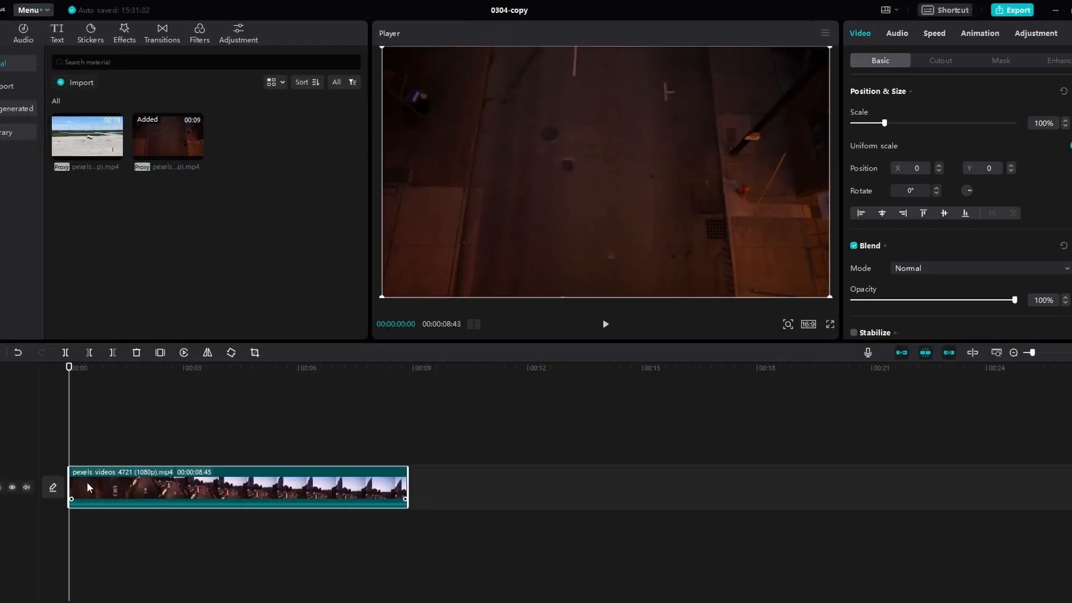
left_click(109, 376)
left_click_drag(126, 370, 148, 370)
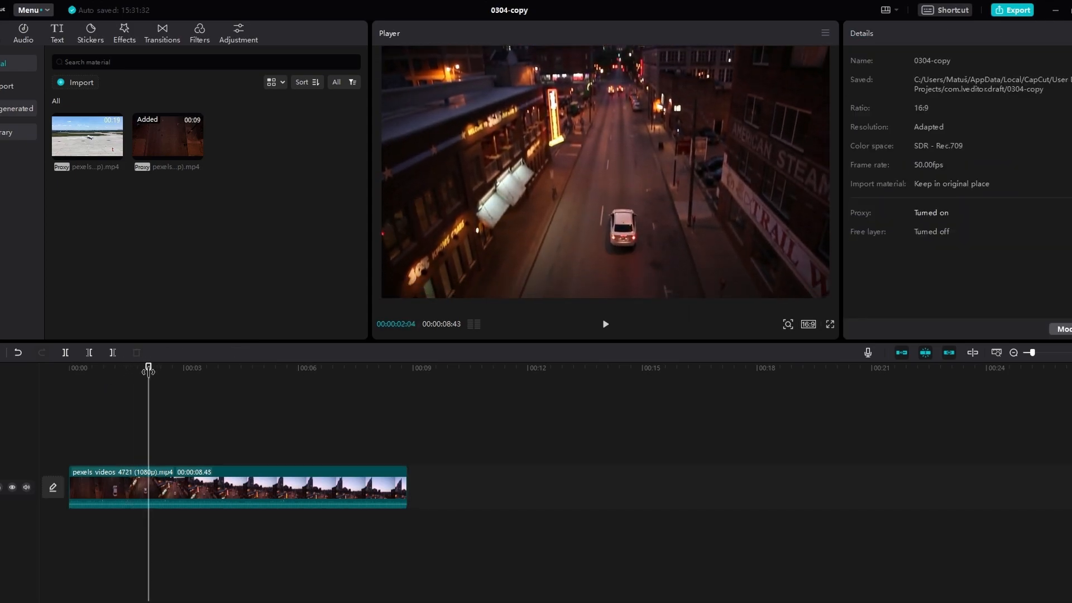
Step: Adjust the street clip's lightness: brightness -11, contrast 18, highlight 50 and shadow 9
left_click(198, 494)
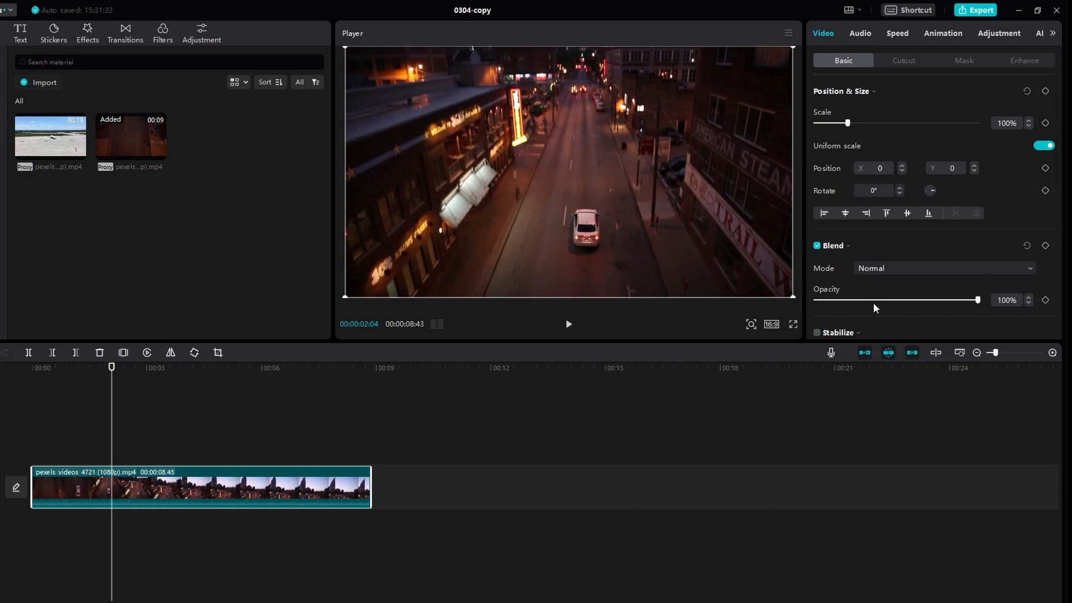
left_click(1004, 35)
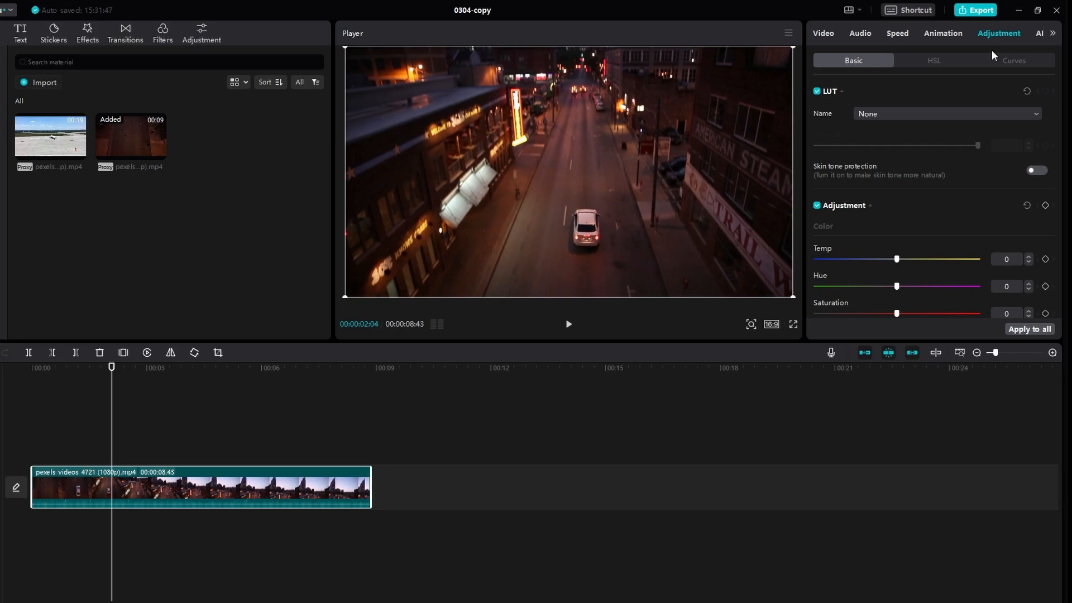
scroll(948, 131, "down", 2)
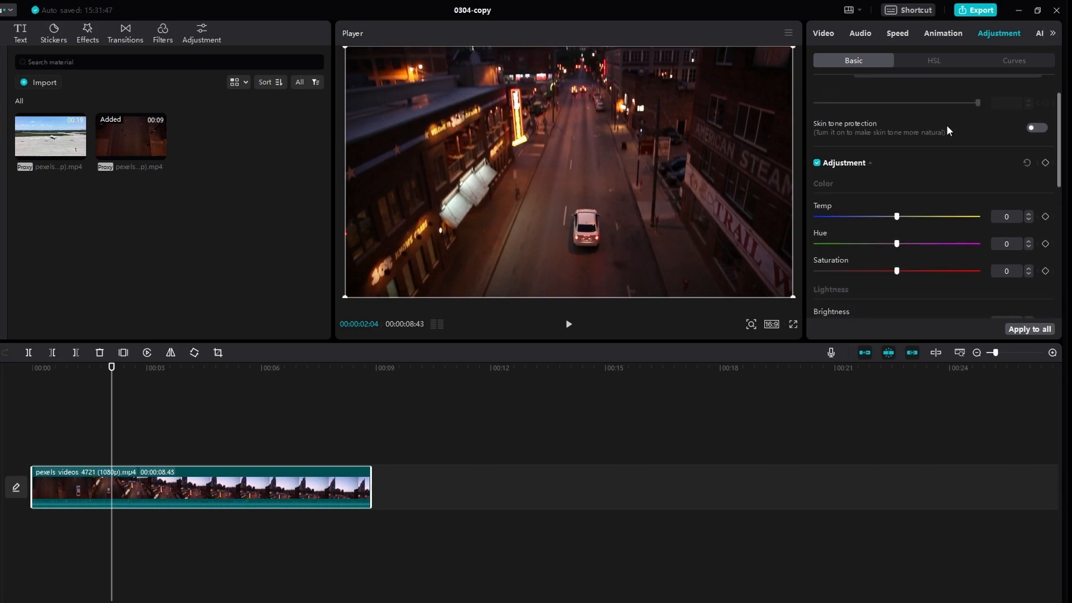
scroll(947, 130, "down", 1)
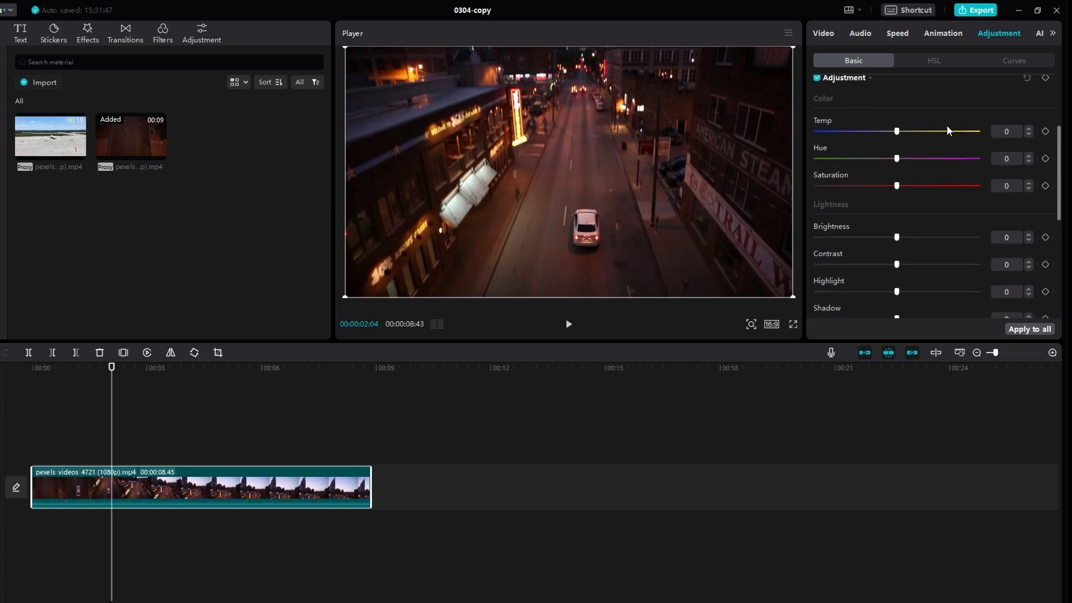
scroll(882, 140, "up", 3)
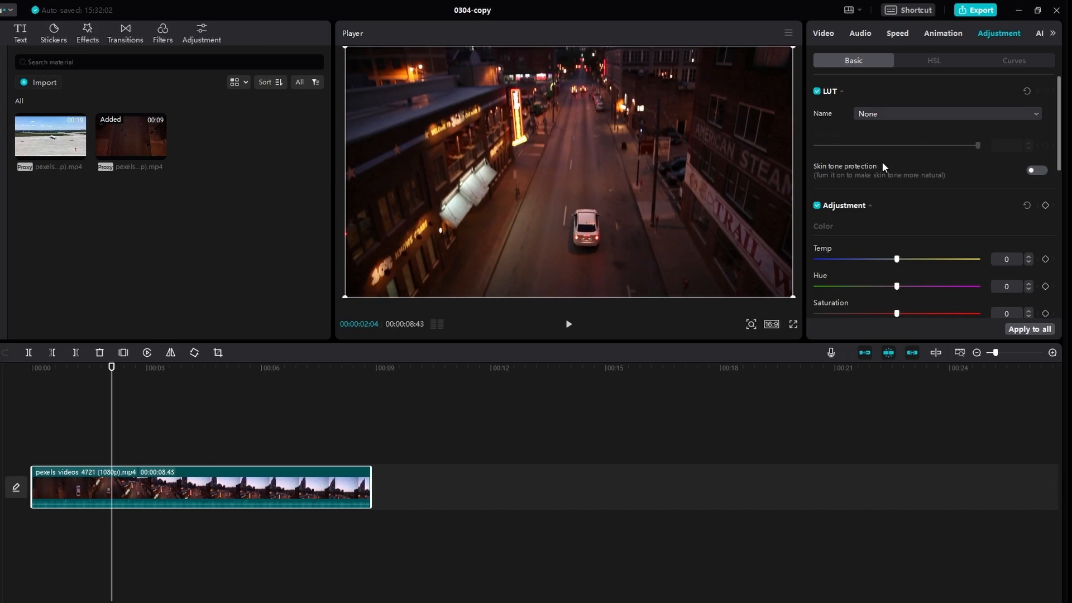
scroll(883, 162, "down", 5)
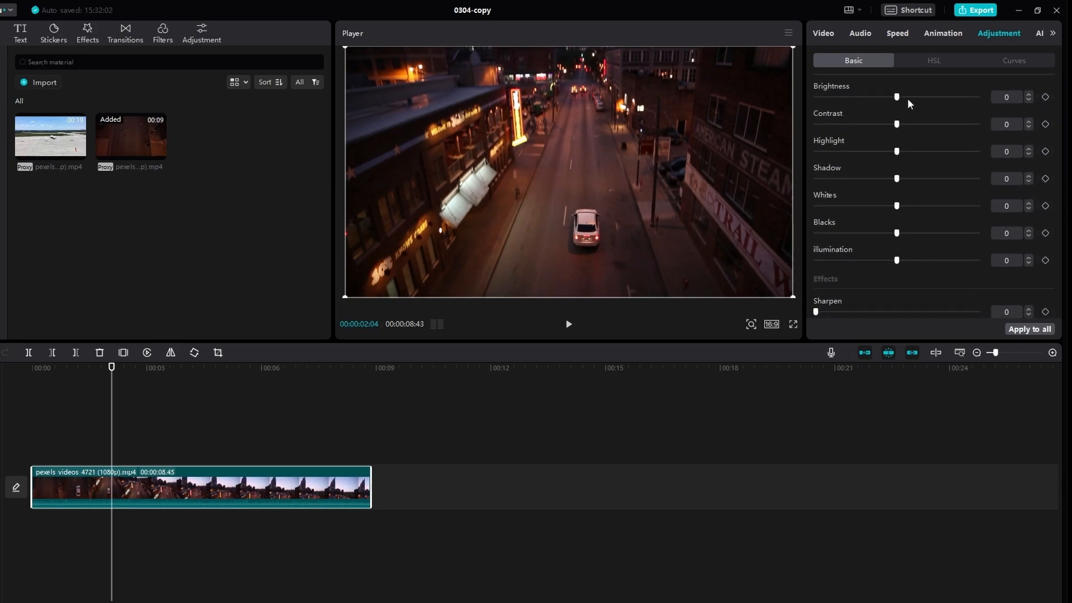
left_click_drag(898, 122, 925, 131)
mouse_move(897, 97)
left_mouse_down()
mouse_move(882, 98)
mouse_move(918, 99)
mouse_move(880, 98)
left_mouse_up()
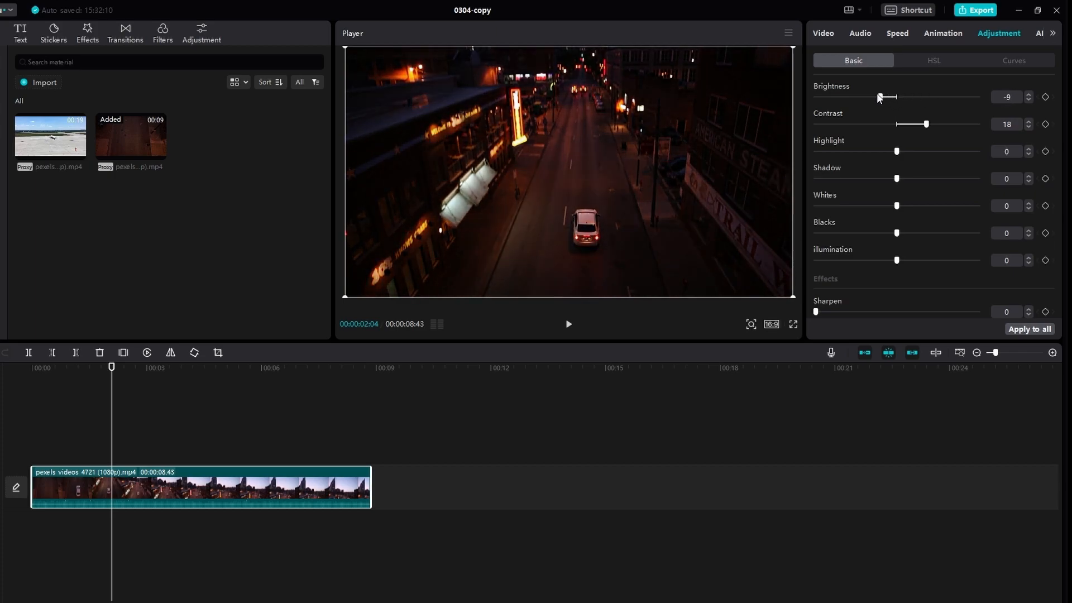
left_click_drag(896, 151, 979, 152)
mouse_move(902, 179)
left_mouse_down()
mouse_move(885, 180)
mouse_move(913, 186)
left_mouse_up()
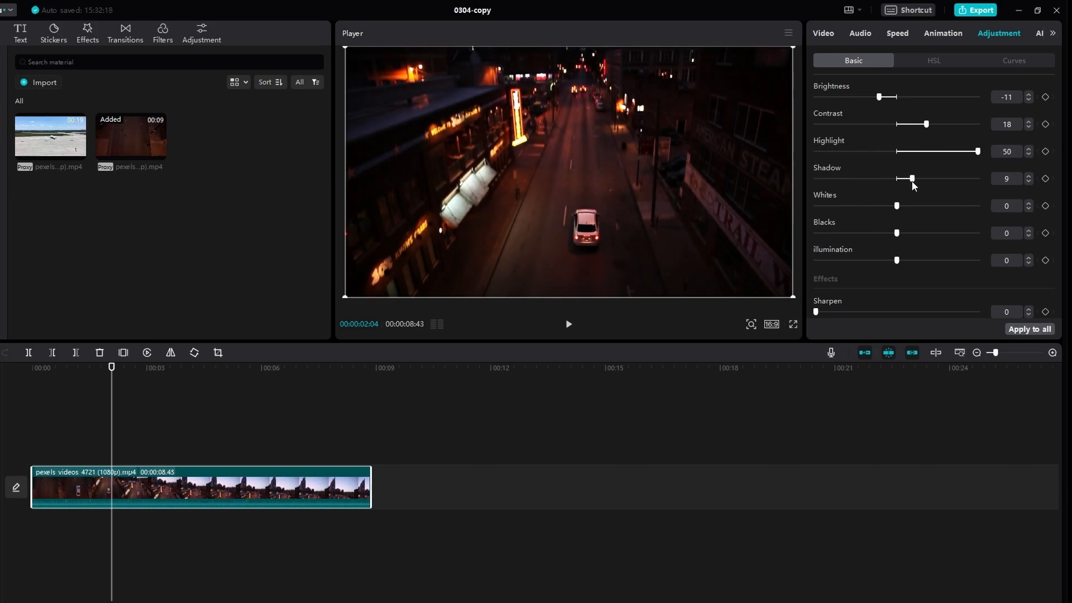
Step: In the street clip's HSL adjustments, shift the hue far down, then raise the red saturation and lower the red brightness
left_click(931, 61)
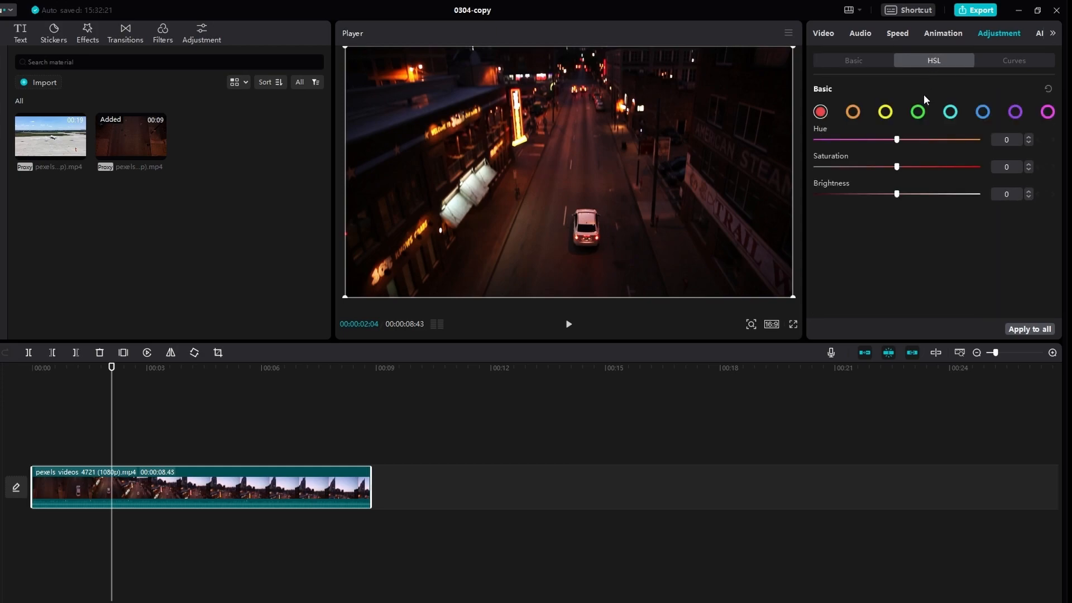
key("space")
key("space")
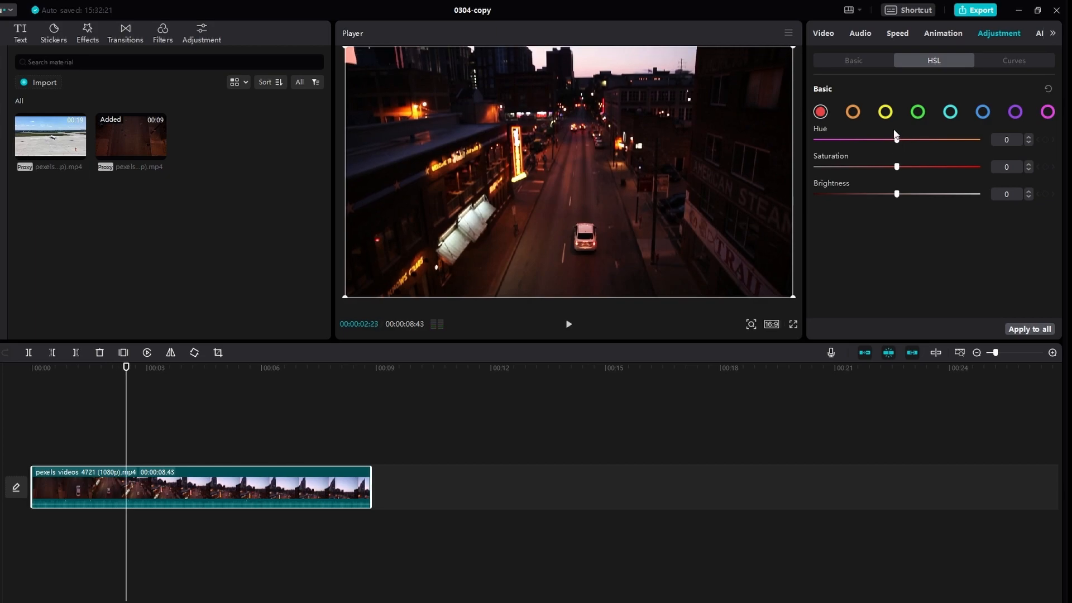
left_click(886, 113)
left_click_drag(896, 140, 819, 140)
left_click(820, 112)
left_click_drag(897, 167, 943, 167)
left_click_drag(896, 196, 828, 199)
Step: For the cyan HSL range, strongly lower the saturation and raise both brightness and hue to their maximum
left_click(951, 111)
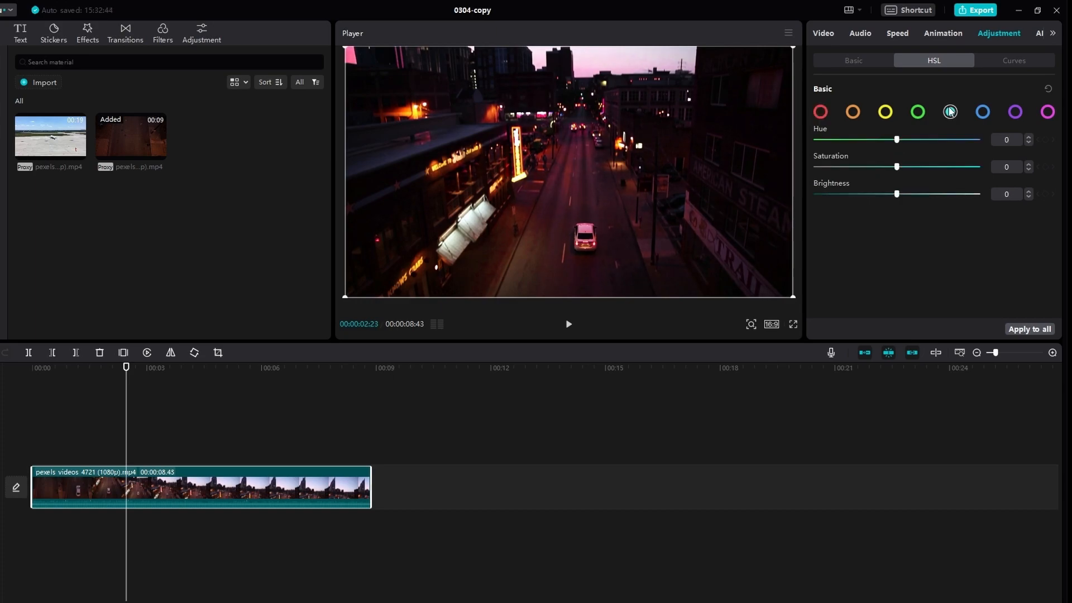
left_click_drag(897, 167, 824, 168)
left_click_drag(897, 195, 981, 196)
left_click_drag(897, 139, 970, 139)
left_click_drag(969, 139, 980, 139)
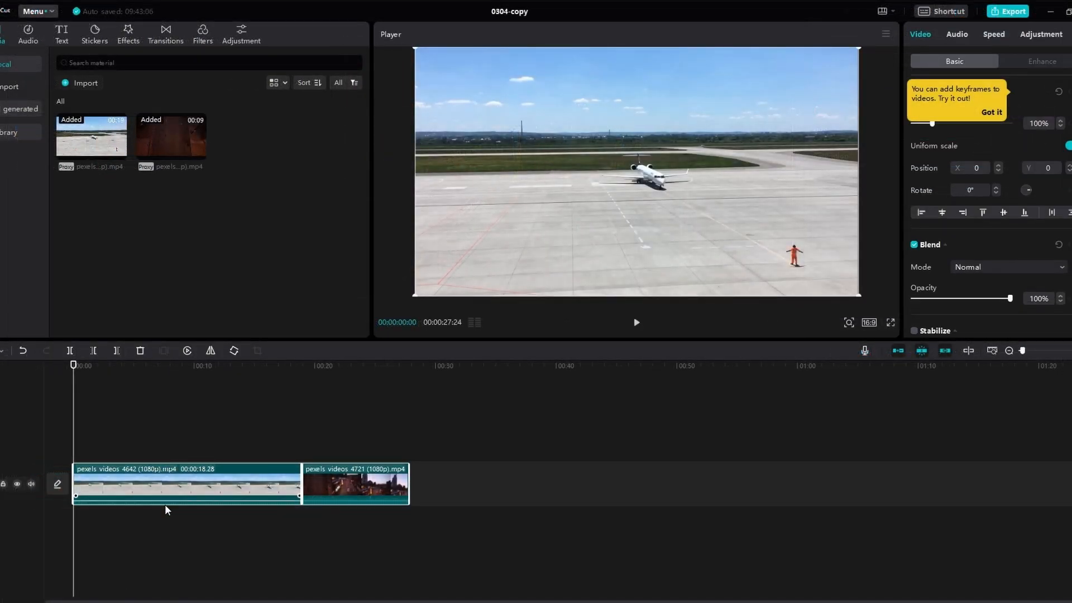
Step: Shorten the airport clip from its end to about 00:00:08:02 so that the street clip follows directly
left_click(165, 509)
left_click(287, 560)
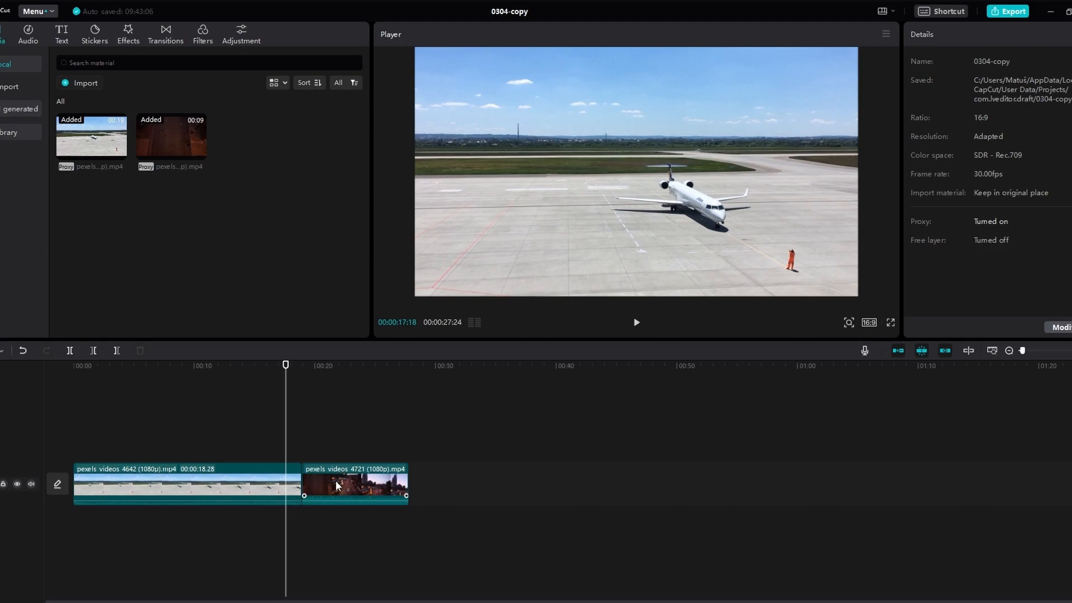
left_click_drag(337, 485, 169, 466)
left_click(291, 484)
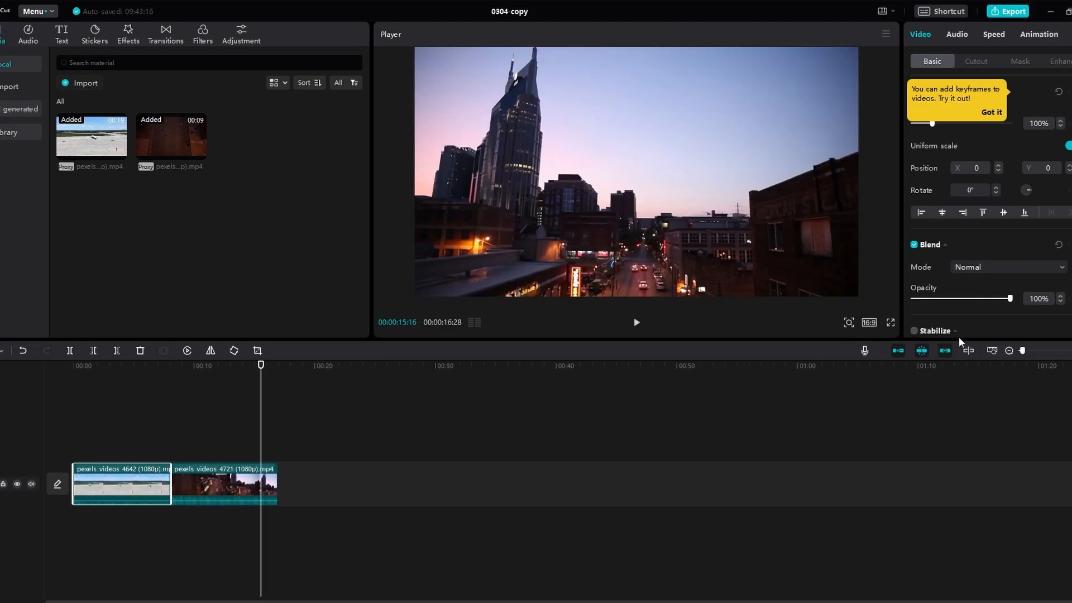
Step: Combine the airport and street clips into one compound clip and scrub through it
left_click_drag(1027, 351, 1032, 353)
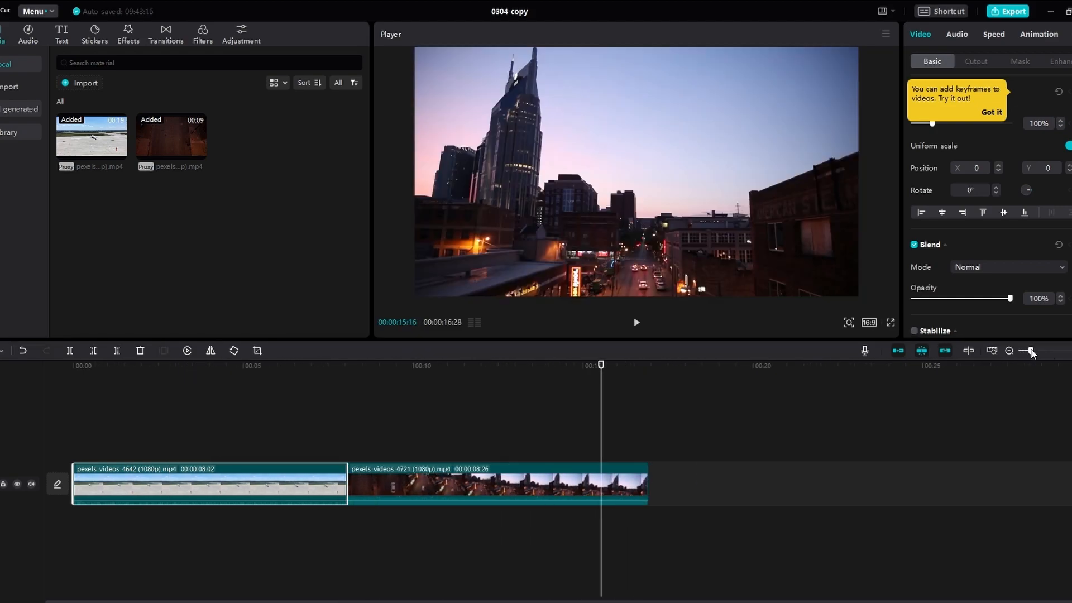
left_click_drag(477, 566, 230, 414)
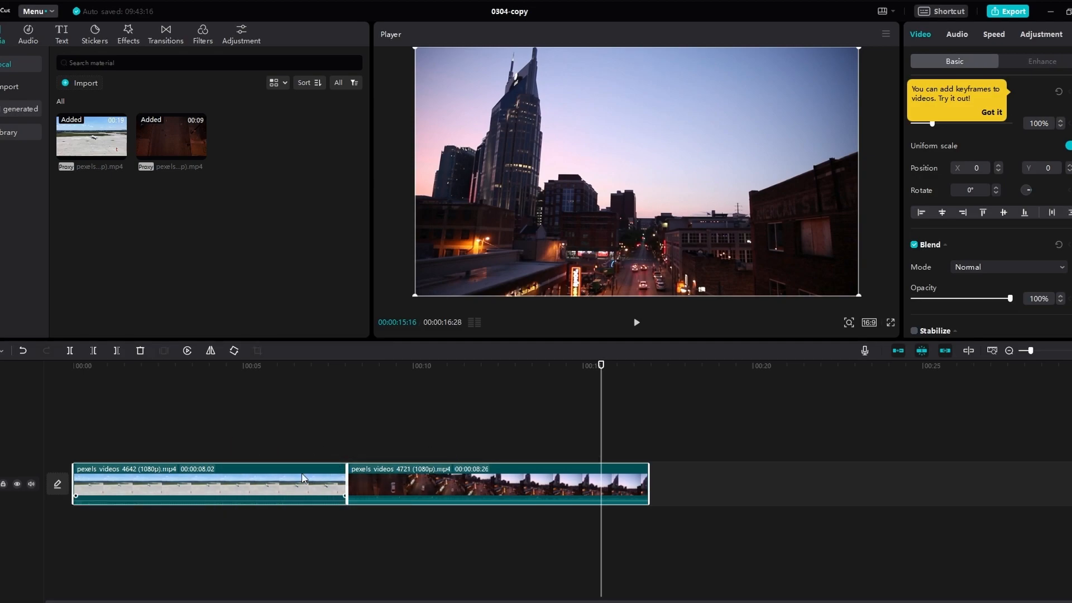
right_click(284, 481)
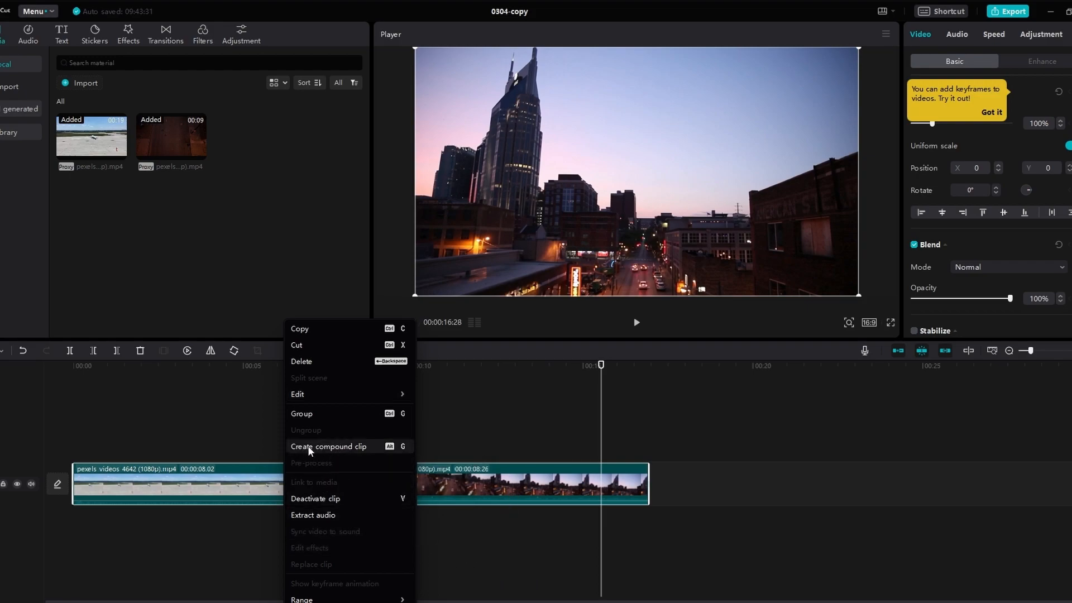
left_click(332, 450)
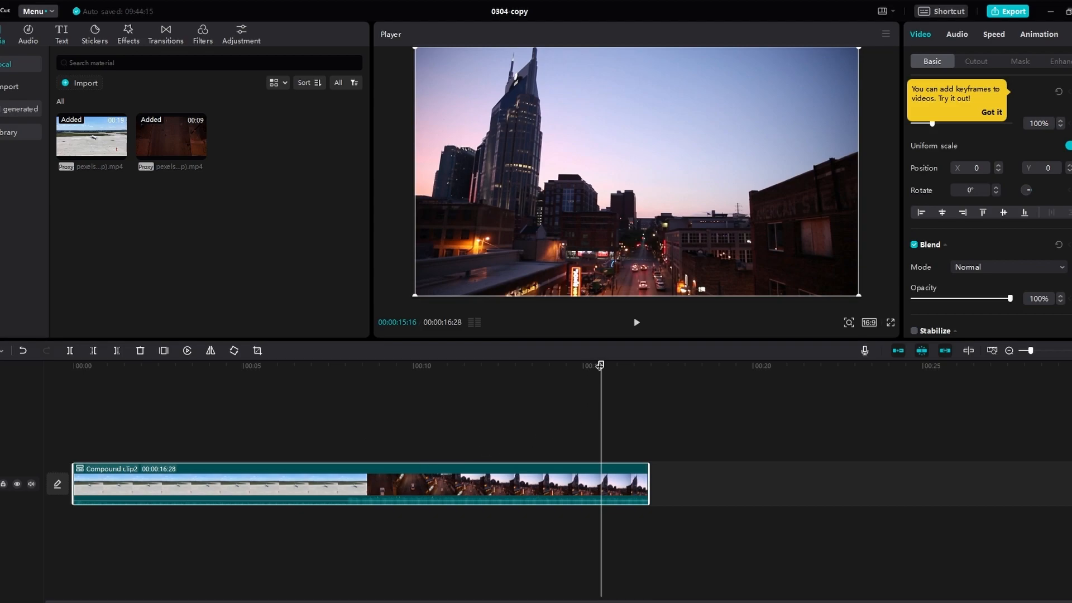
left_click_drag(602, 365, 486, 400)
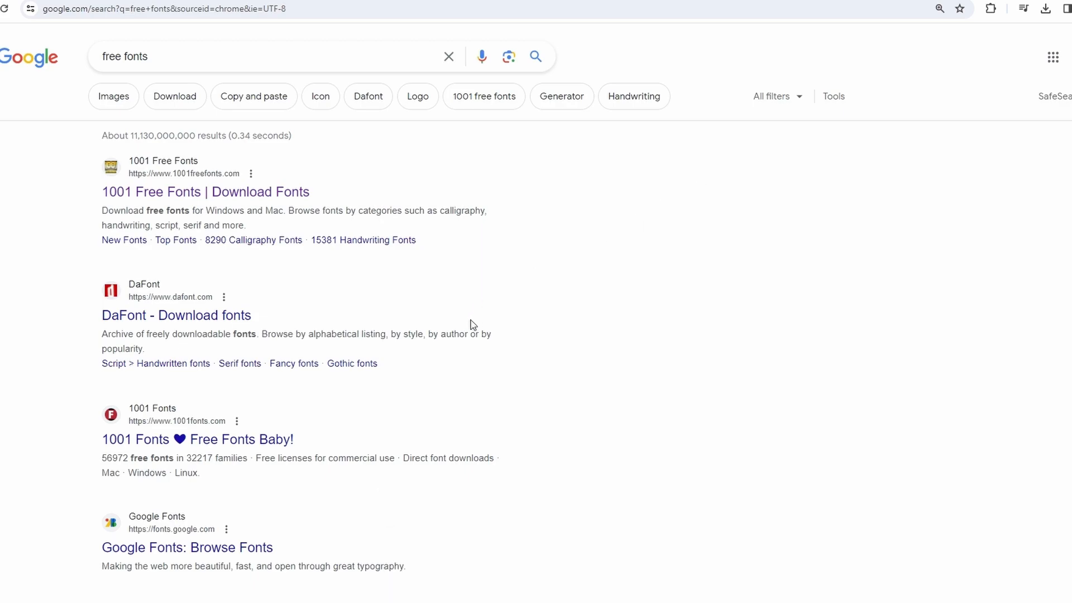
Step: Open the 1001 Free Fonts site from the "free fonts" search results and download the Fear Dynamic font
left_click_drag(178, 56, 98, 60)
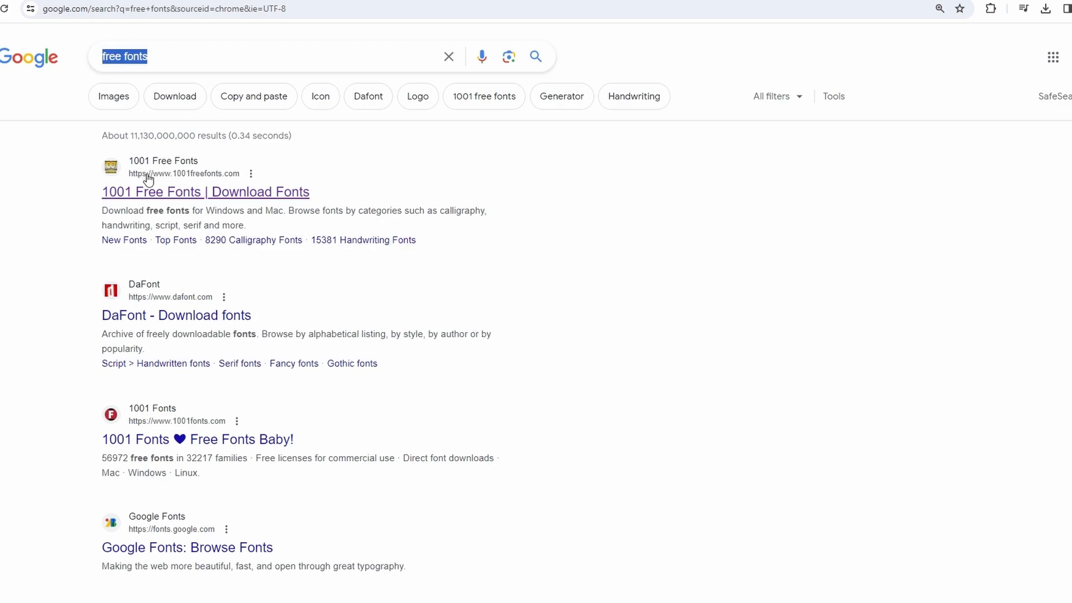
left_click(116, 191)
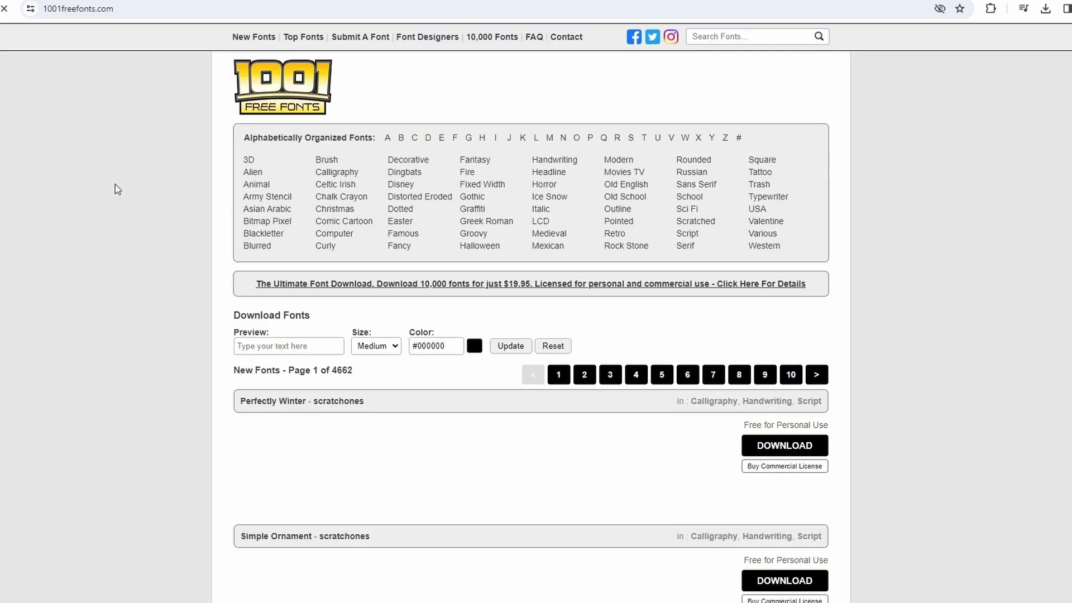
scroll(427, 273, "down", 2)
scroll(428, 273, "down", 8)
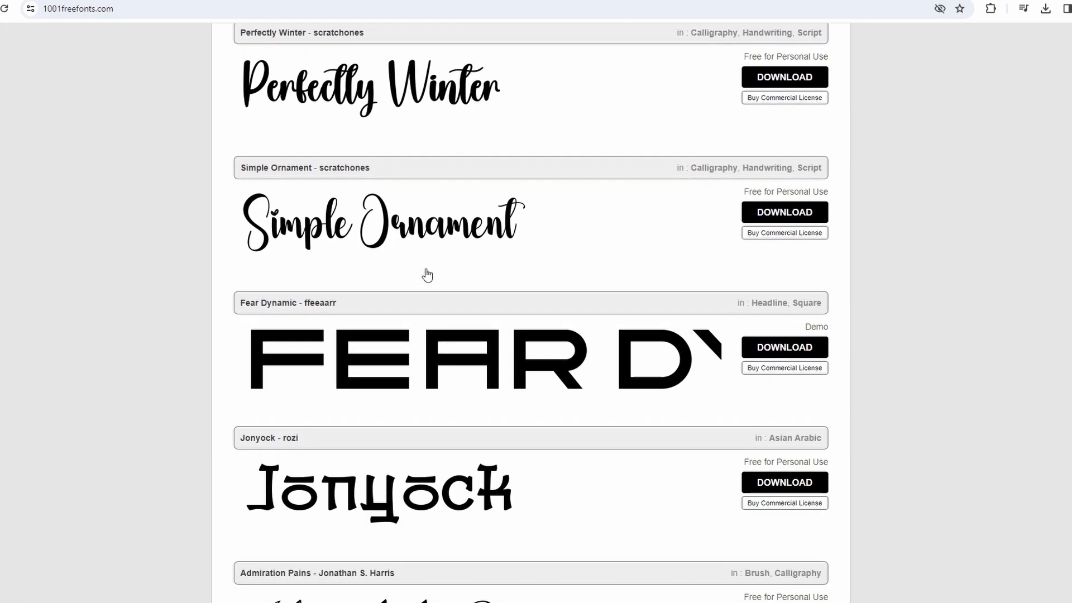
scroll(428, 274, "down", 4)
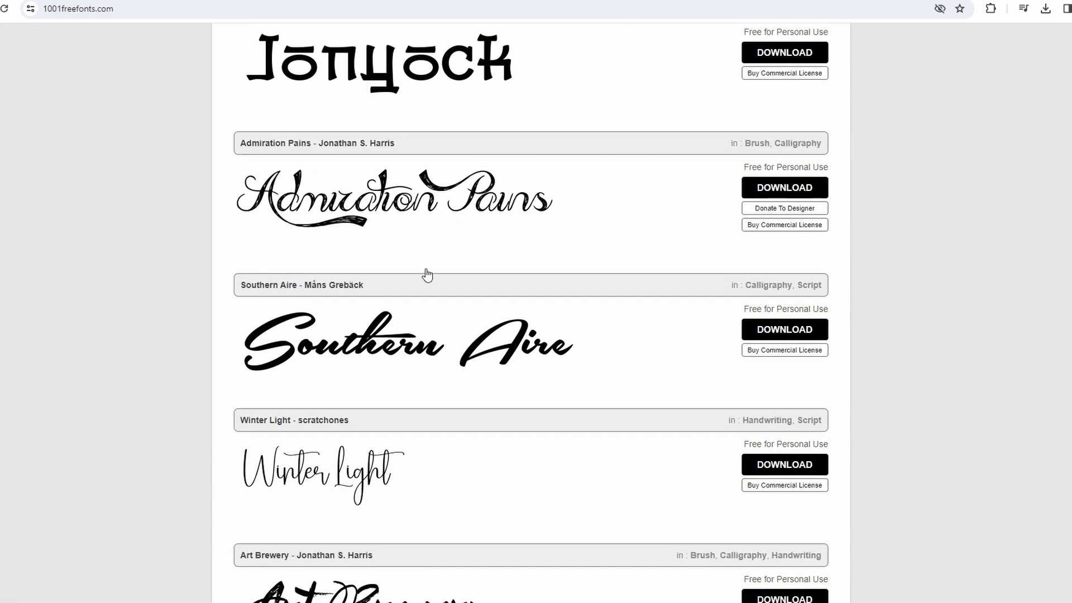
scroll(427, 274, "down", 2)
scroll(427, 274, "up", 10)
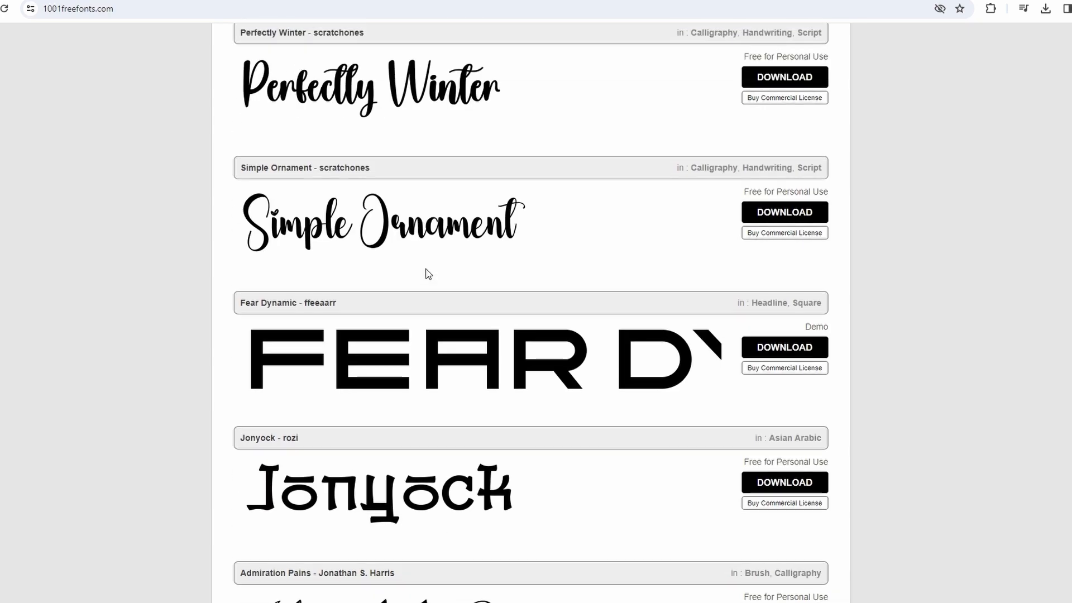
left_click(782, 350)
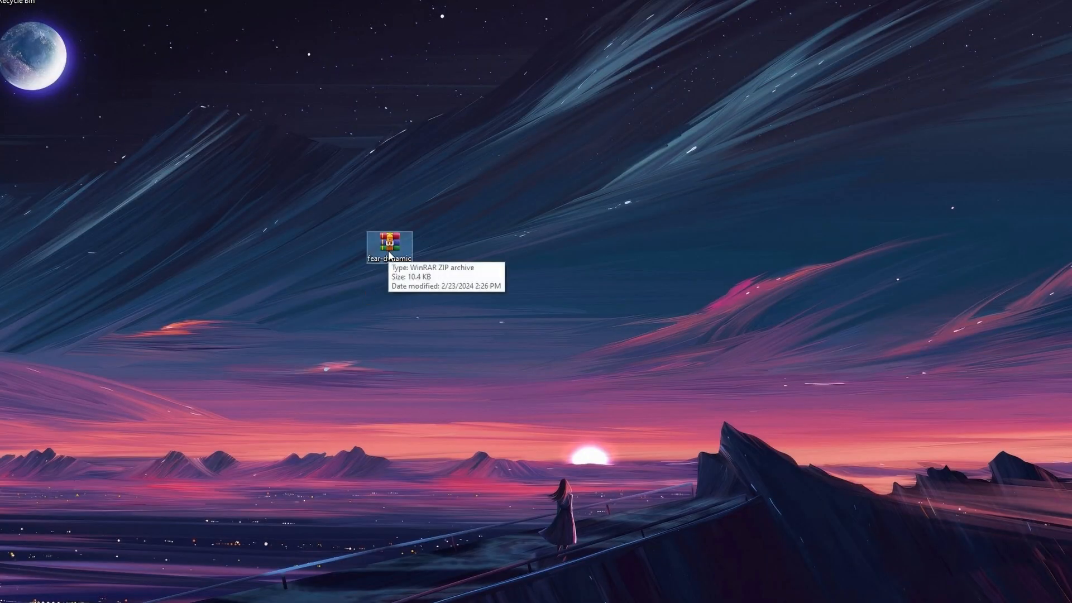
Step: Open the fear-dynamic archive, install the FEAR Dynamic font from its TrueType file, and close the font preview
left_click_drag(389, 255, 530, 254)
double_click(531, 254)
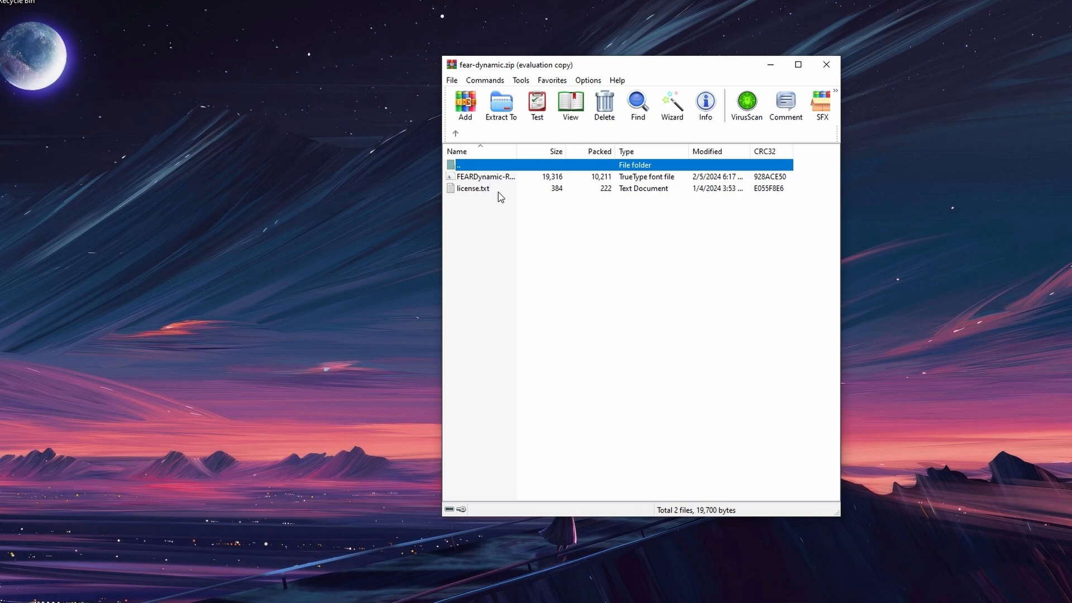
left_click(494, 177)
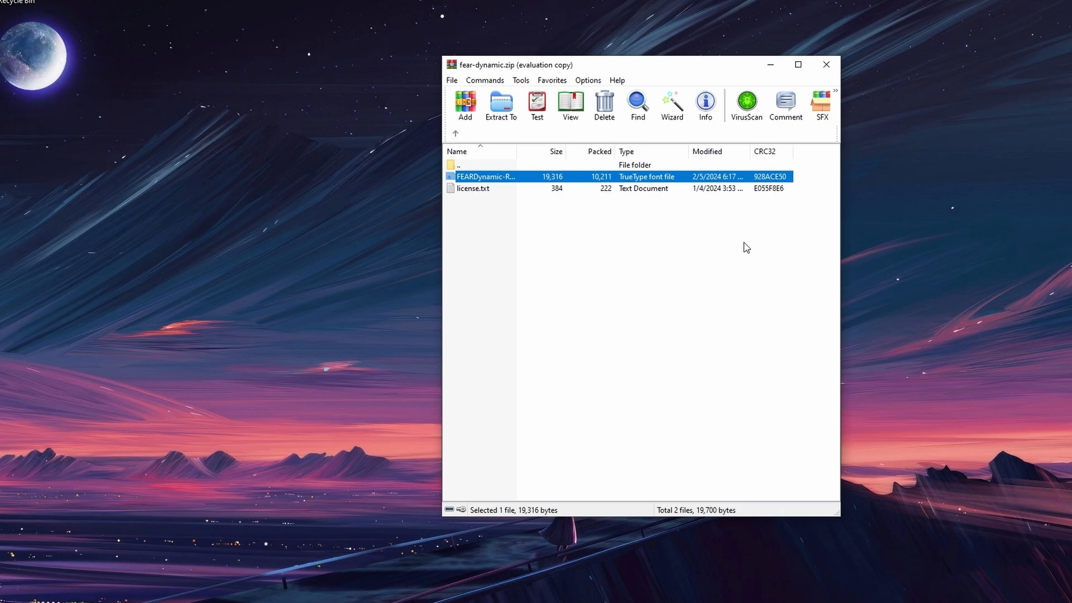
double_click(469, 177)
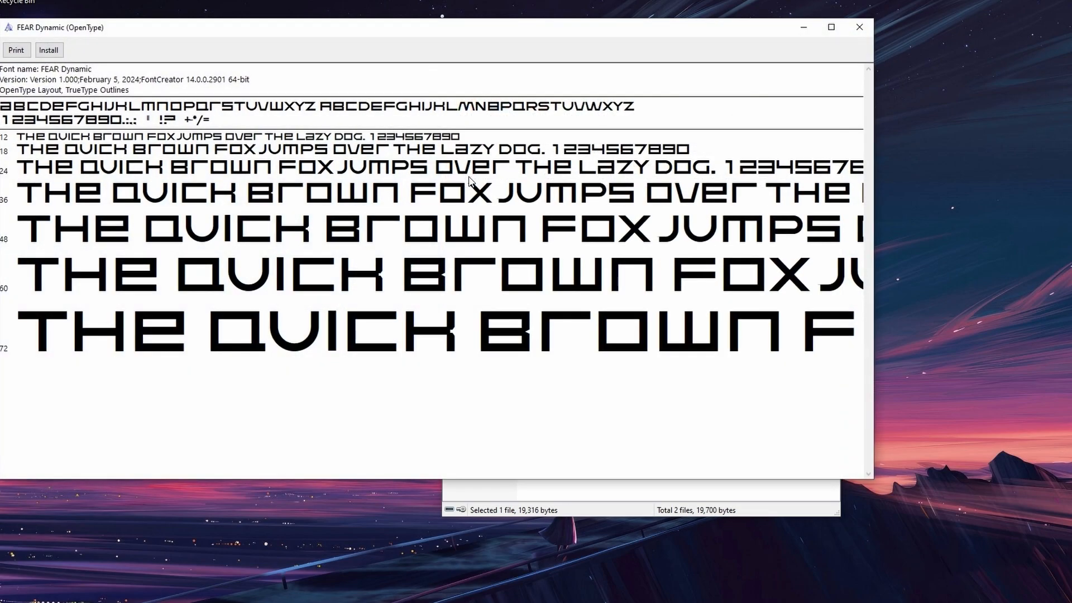
left_click_drag(314, 29, 466, 79)
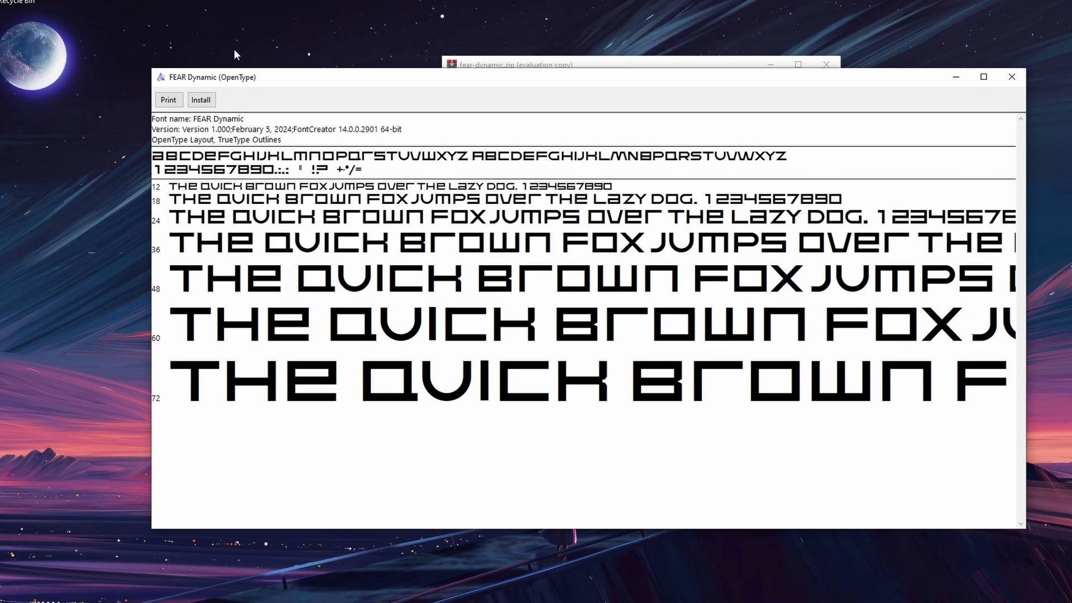
left_click(201, 104)
left_click(1011, 78)
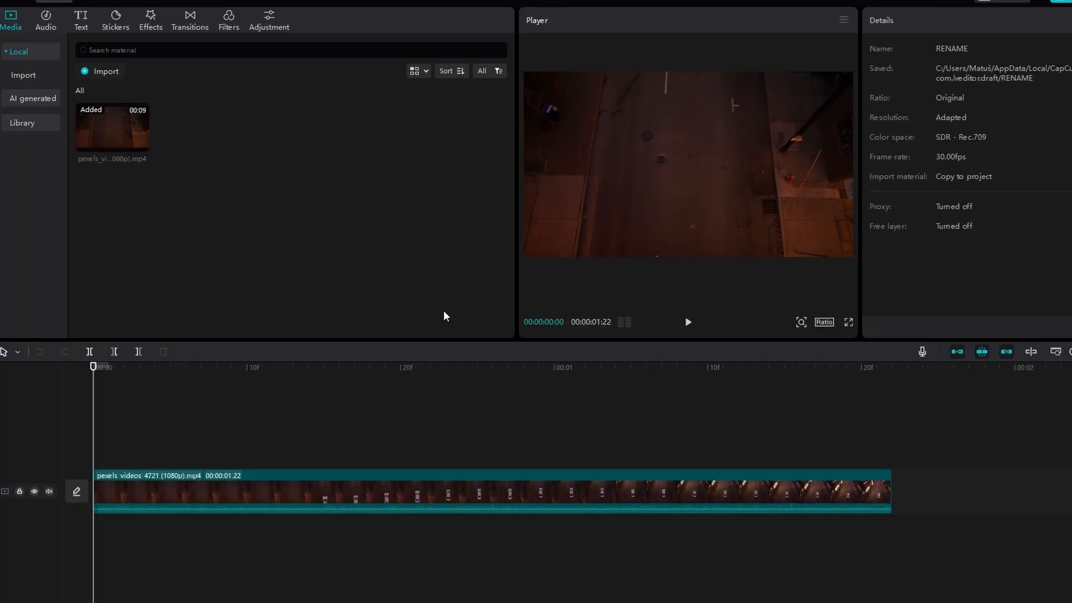
Step: Add a default text to the timeline above the street clip and shorten it to end together with the clip
left_click(82, 21)
mouse_move(103, 131)
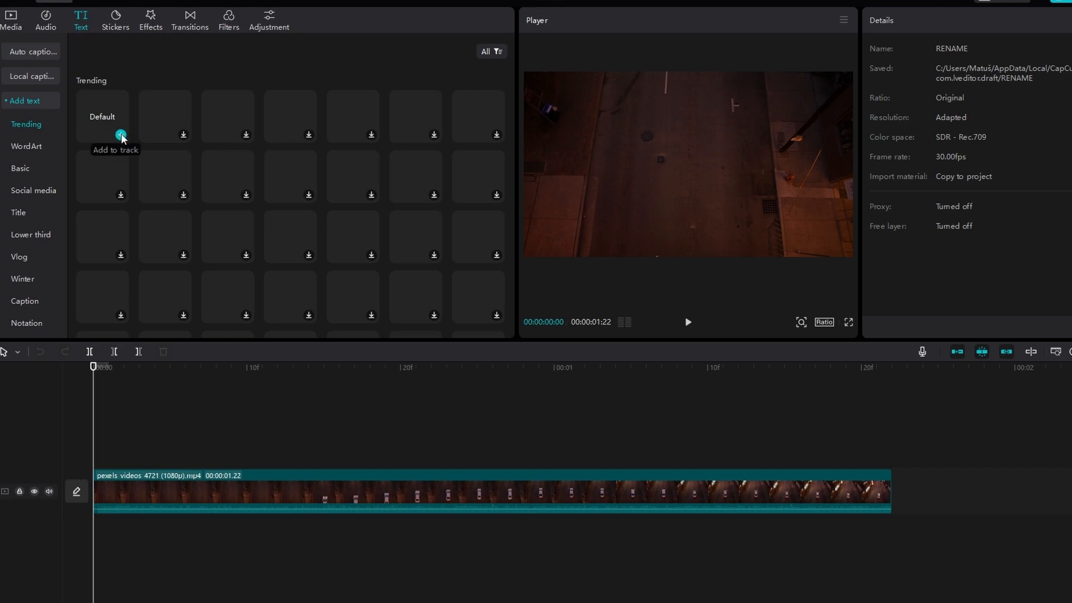
left_click(120, 135)
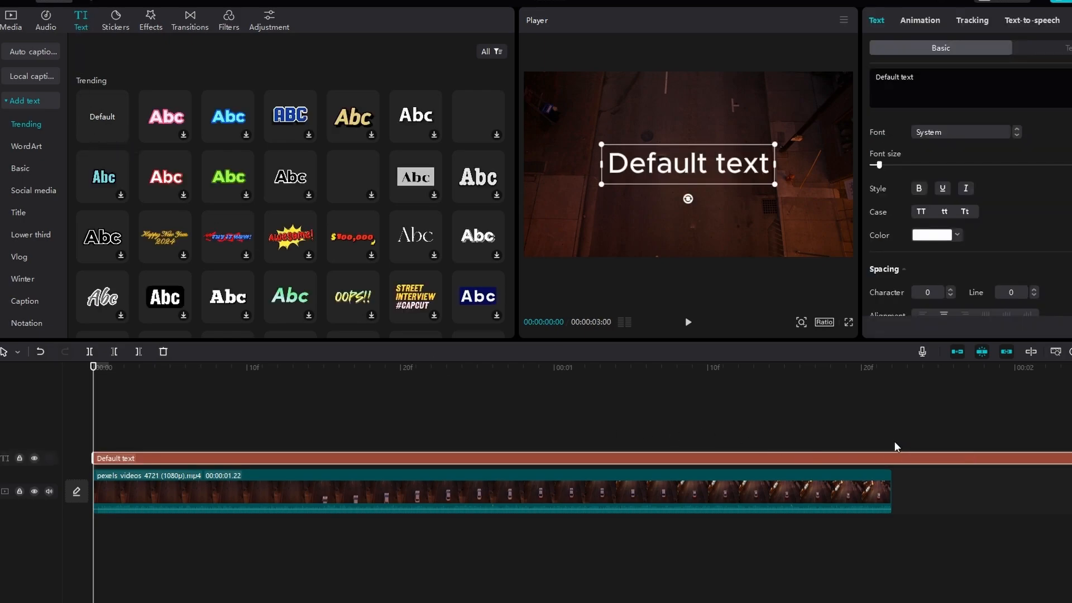
scroll(895, 446, "down", 4)
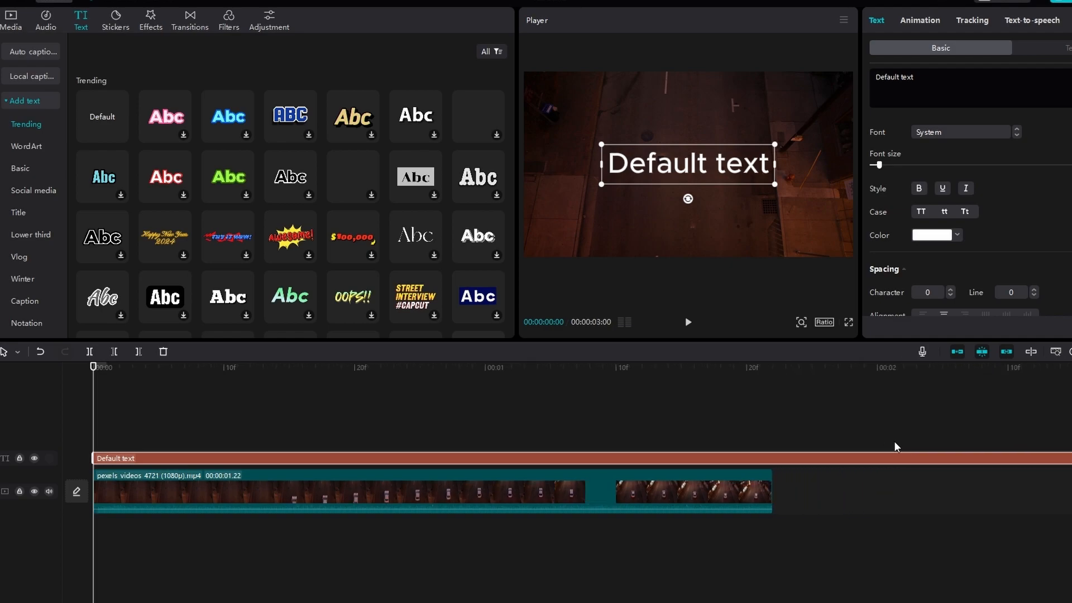
left_click_drag(878, 456, 546, 458)
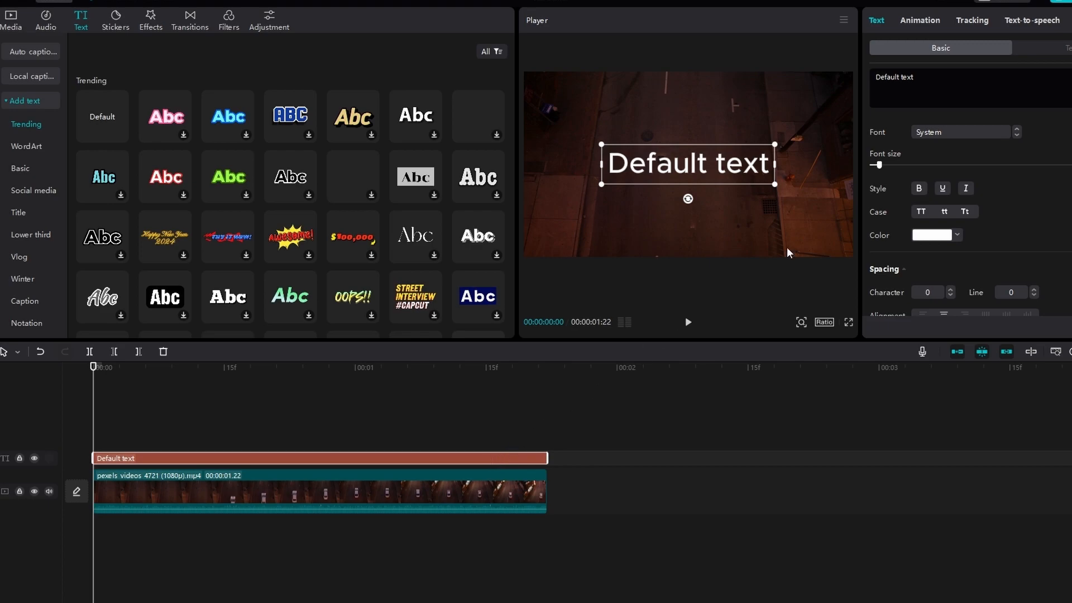
Step: Set the default text's font to FEAR Dynamic
left_click(960, 137)
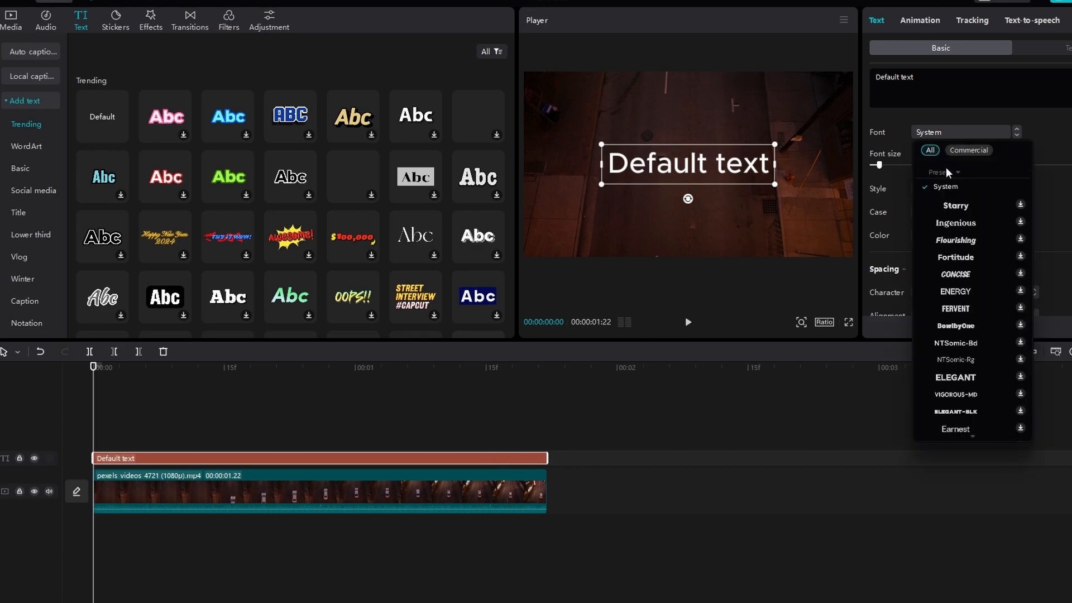
scroll(955, 335, "down", 10)
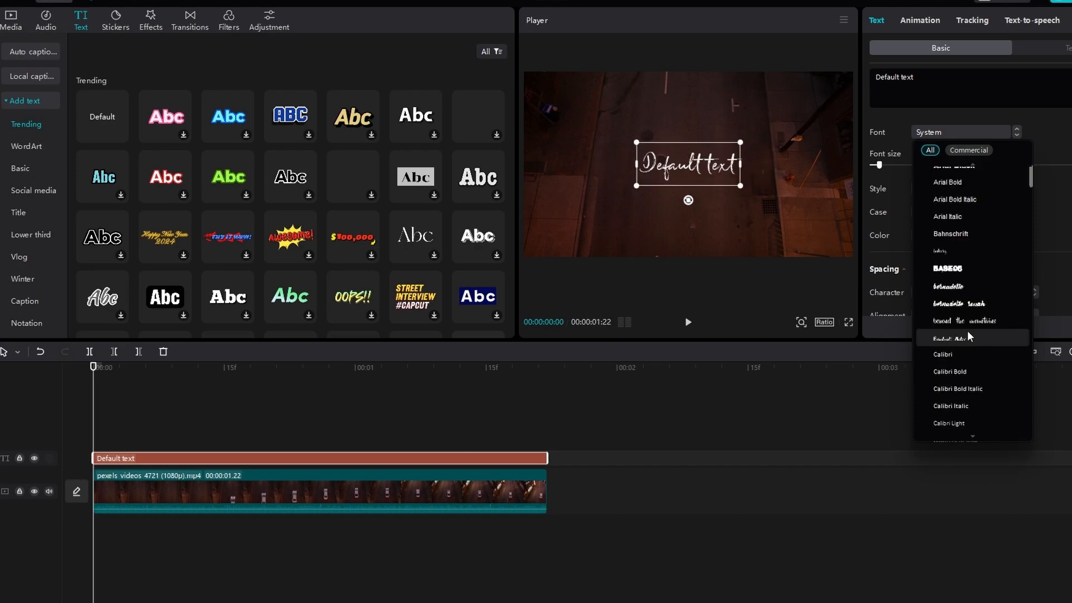
scroll(962, 342, "down", 12)
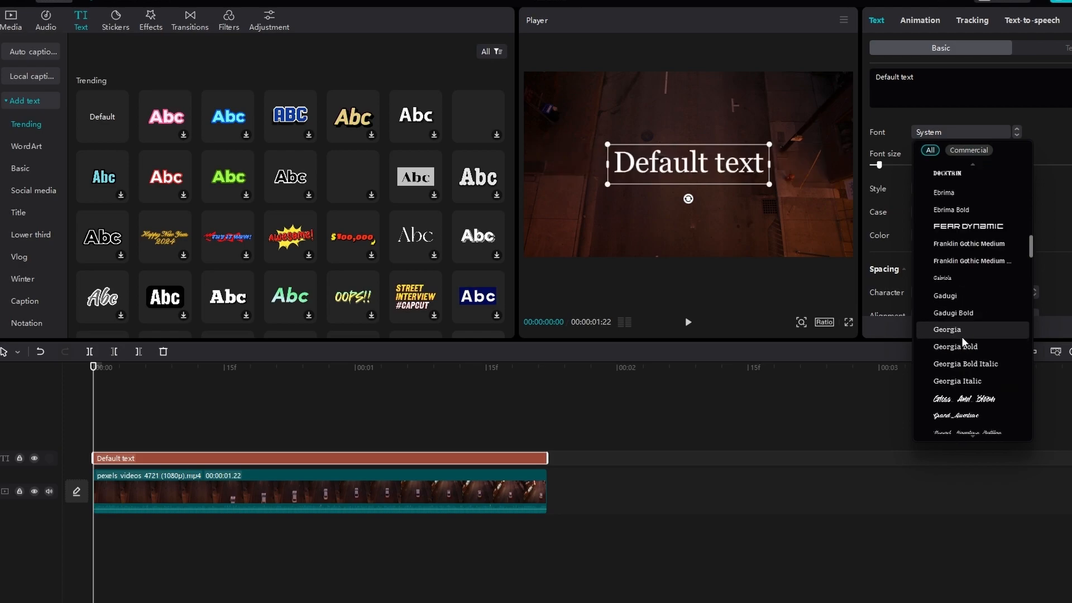
left_click(958, 230)
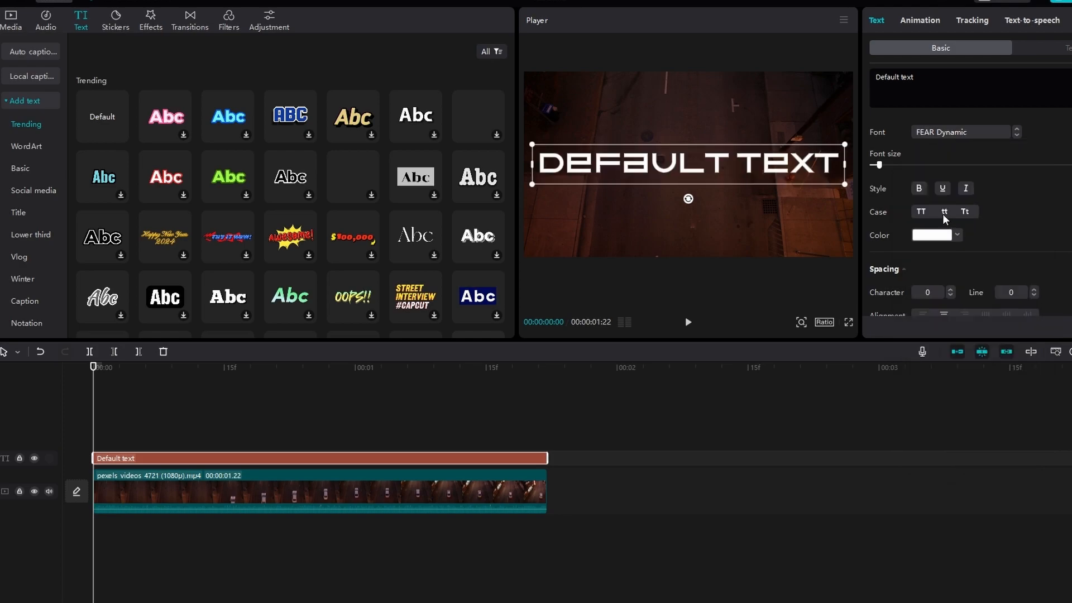
Step: Slightly reduce the text's font size and change its color to yellow-green, hex E5FF00
left_click_drag(887, 167, 879, 166)
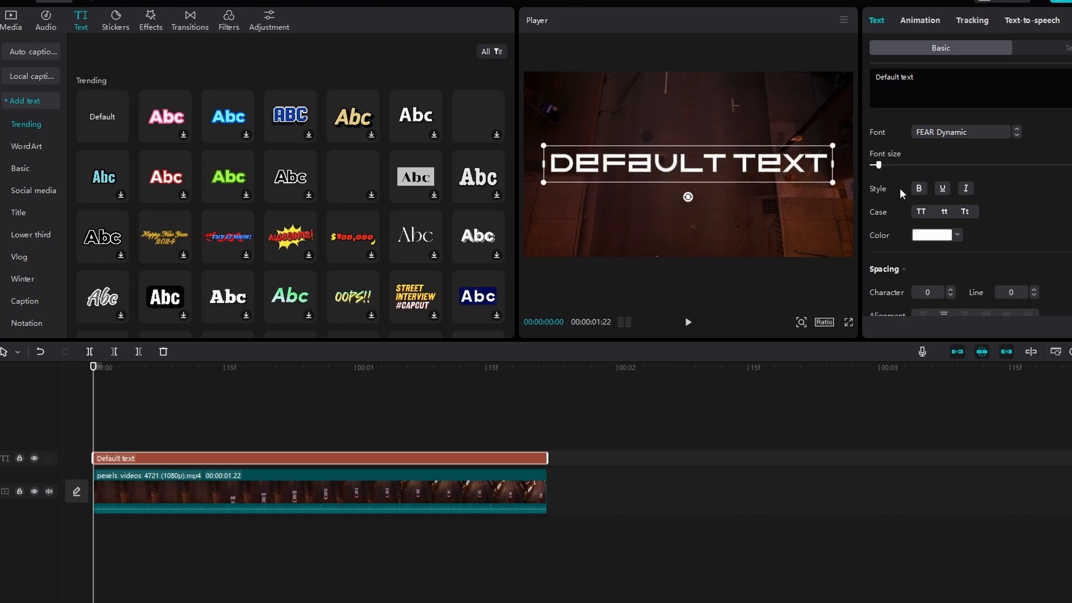
left_click(943, 192)
left_click(942, 193)
left_click(928, 237)
left_click_drag(976, 290, 1068, 247)
left_click_drag(915, 345, 935, 344)
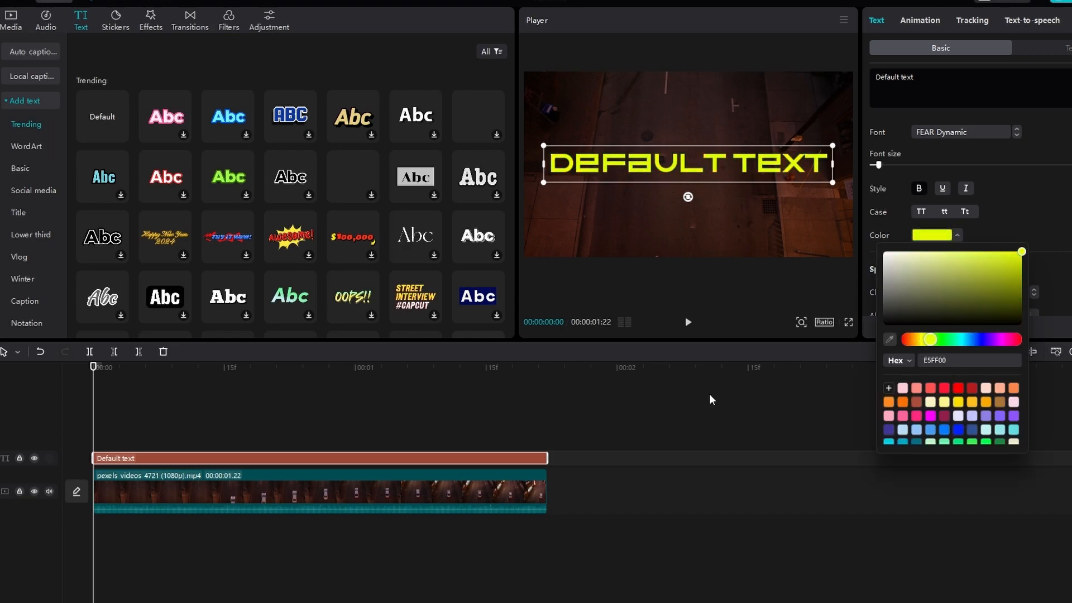
left_click(712, 406)
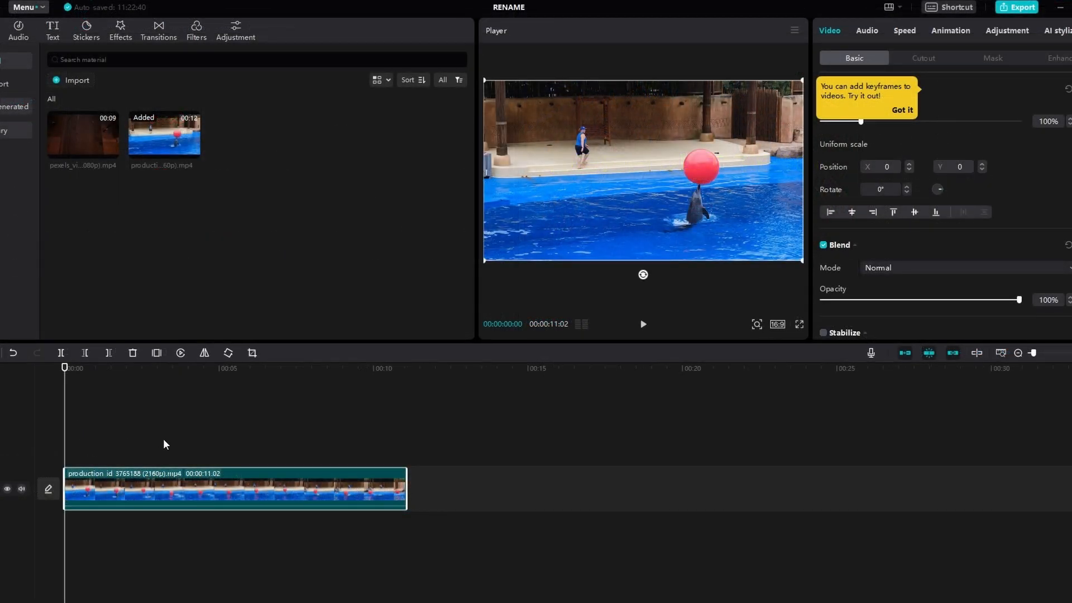
Step: Preview the start of the dolphin clip and insert a freeze frame at 00:00:02:03
key("space")
key("space")
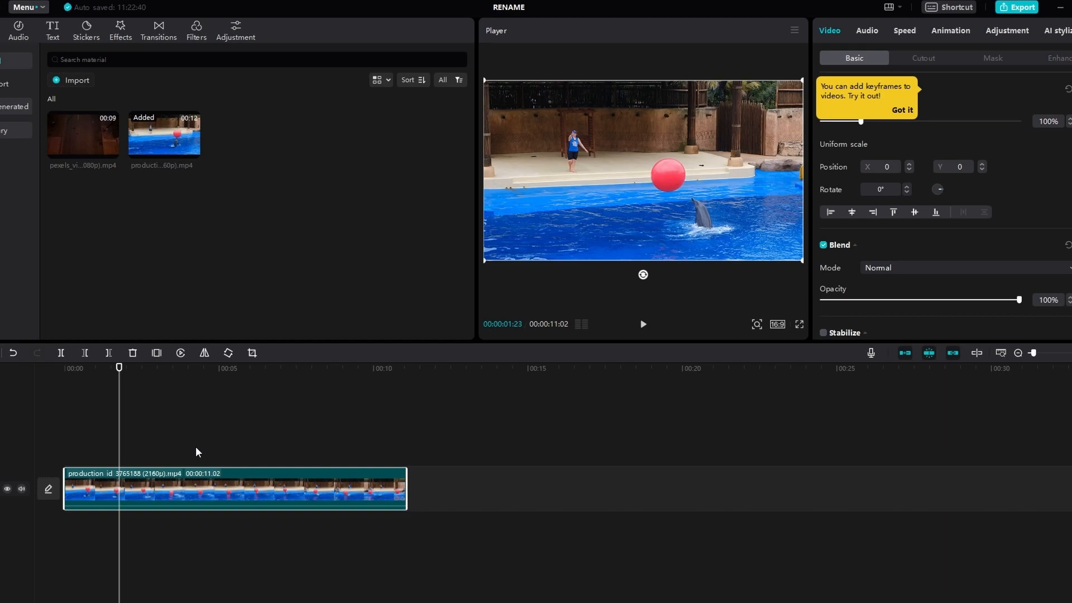
left_click(129, 371)
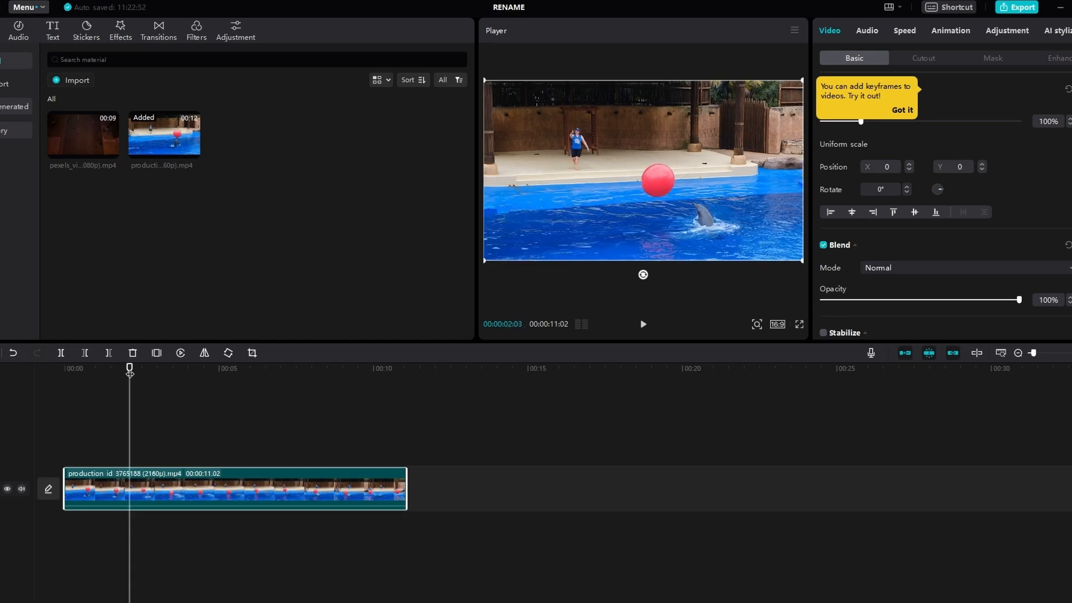
left_click(156, 353)
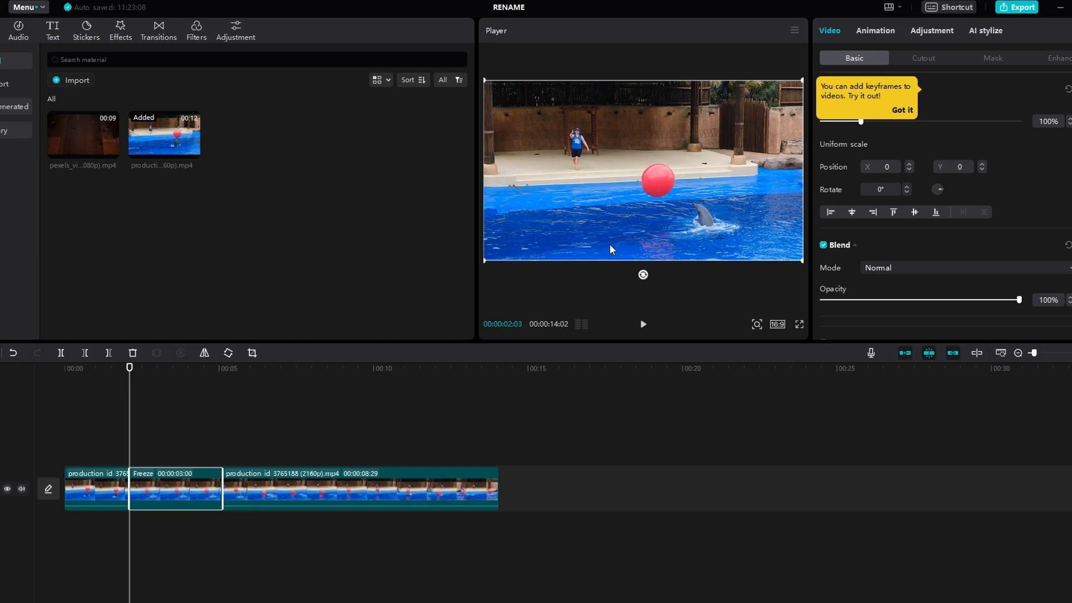
Step: Play through the freeze frame and extend its end so that it lasts 00:00:04:08
key("space")
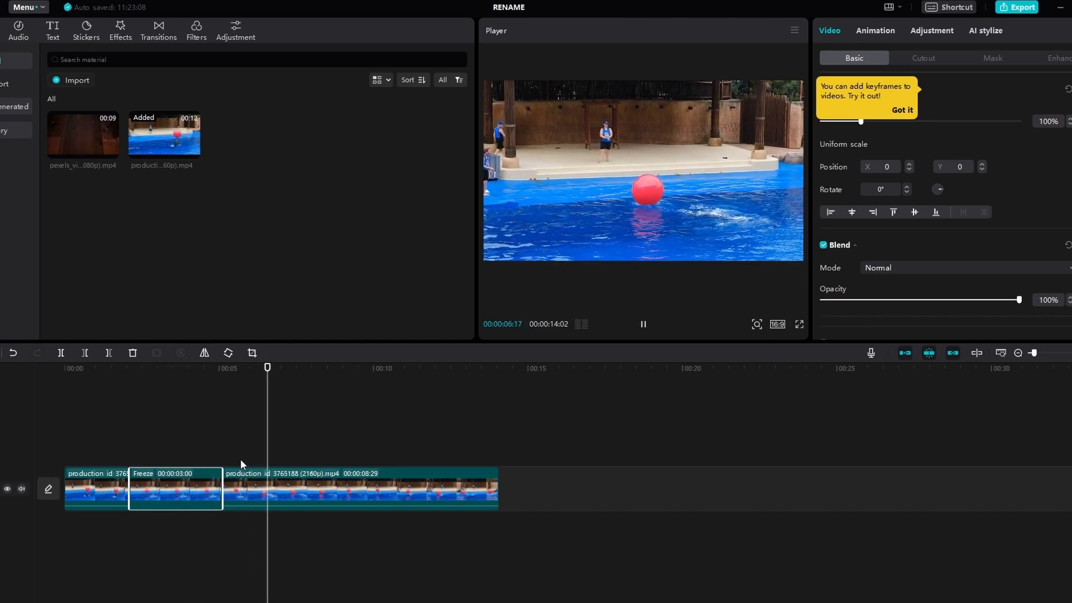
mouse_move(269, 489)
left_mouse_down()
mouse_move(333, 491)
mouse_move(223, 484)
mouse_move(258, 485)
left_mouse_up()
left_click(204, 490)
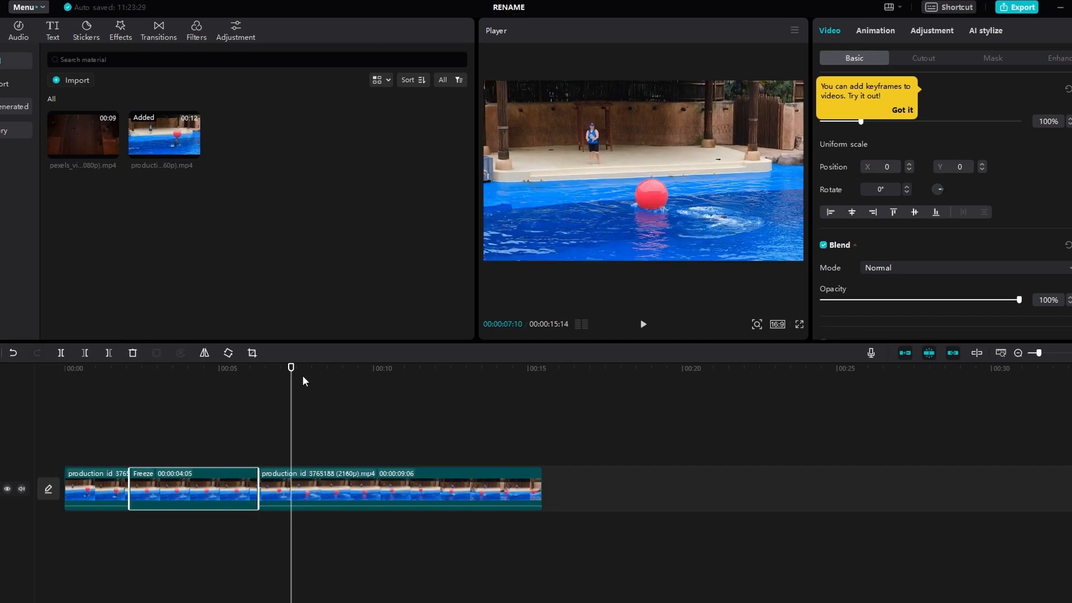
left_click_drag(292, 369, 181, 369)
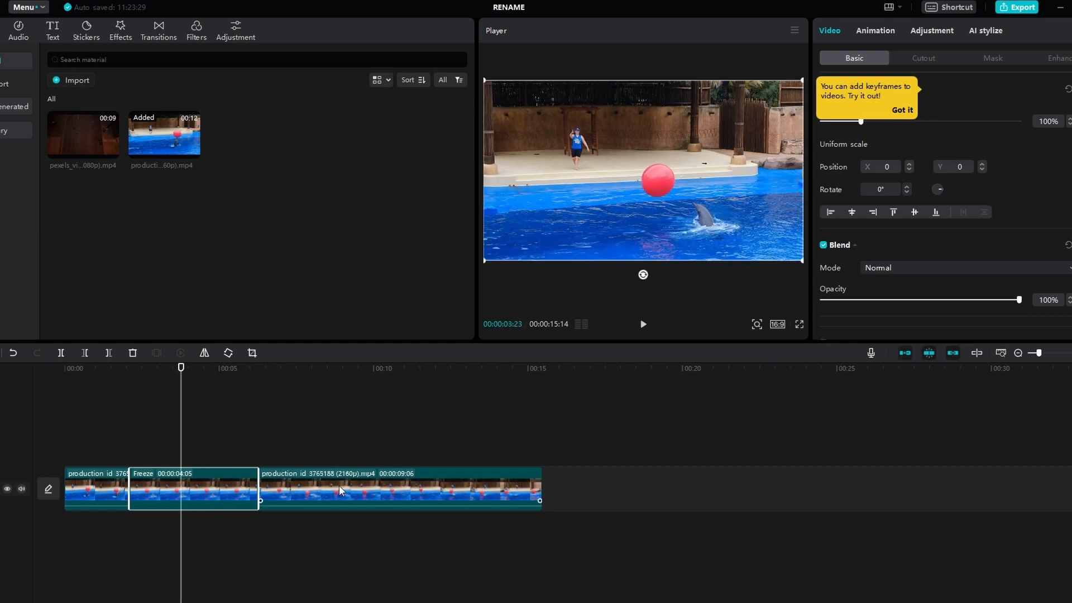
mouse_move(258, 478)
left_mouse_down()
mouse_move(335, 478)
mouse_move(260, 475)
left_mouse_up()
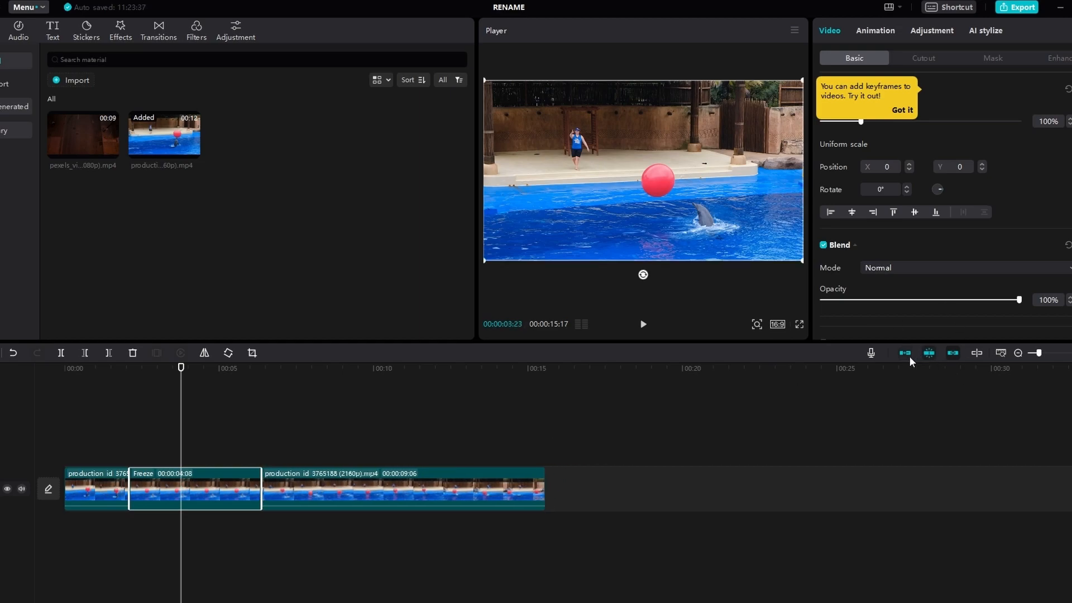
Step: Open a gap after the freeze frame, then fill it by lengthening the freeze frame and moving the following clip back
left_click_drag(334, 474, 438, 475)
left_click_drag(257, 488, 323, 488)
left_click_drag(494, 509, 446, 498)
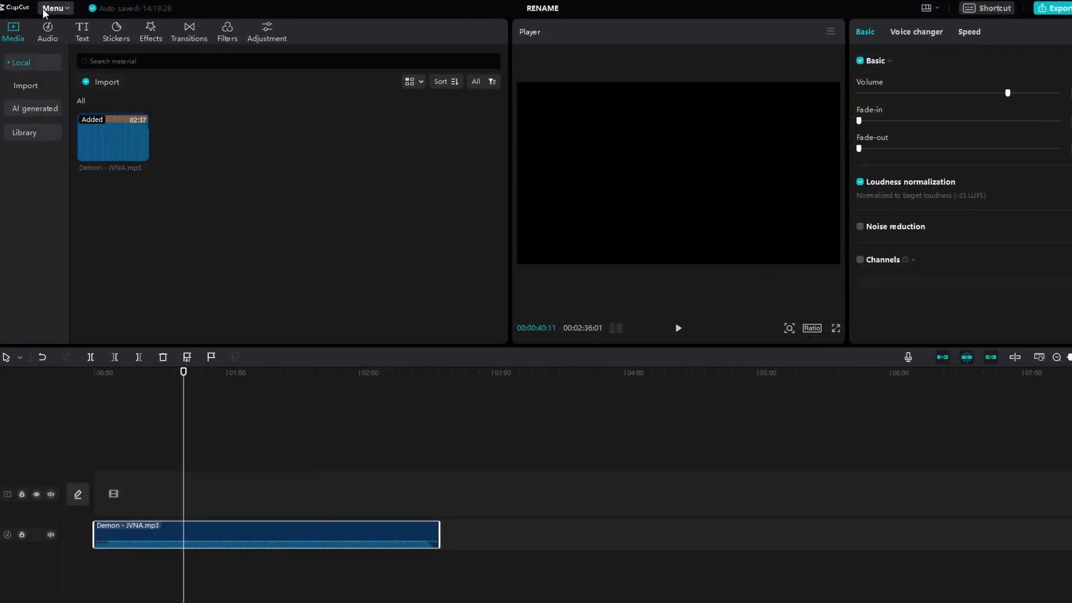
Step: Check the installed CapCut version for updates and start installing version 3.5.0 Beta test version 1
left_click(61, 9)
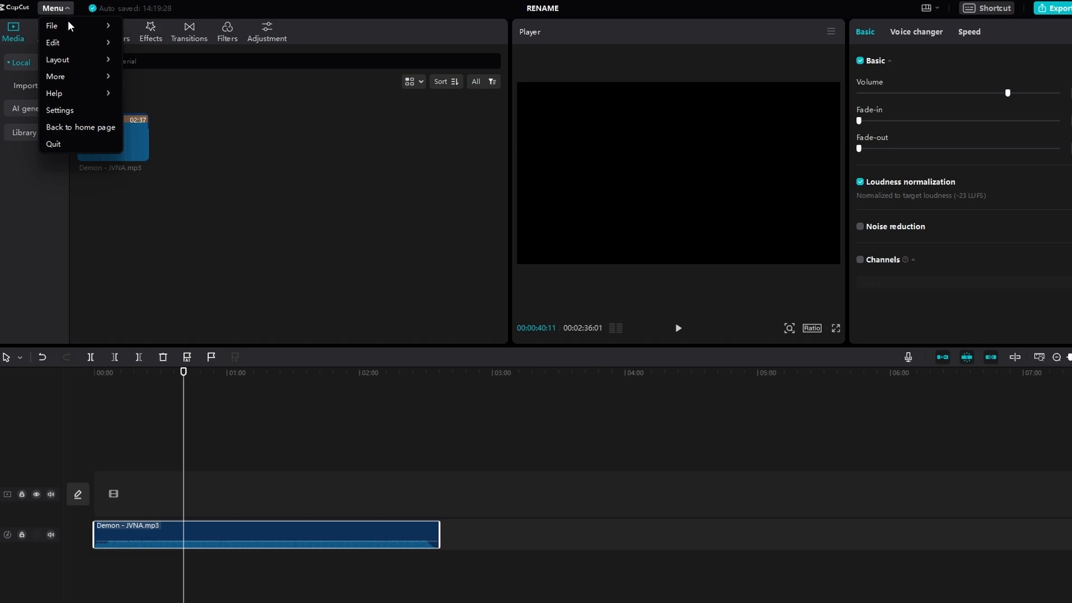
mouse_move(75, 74)
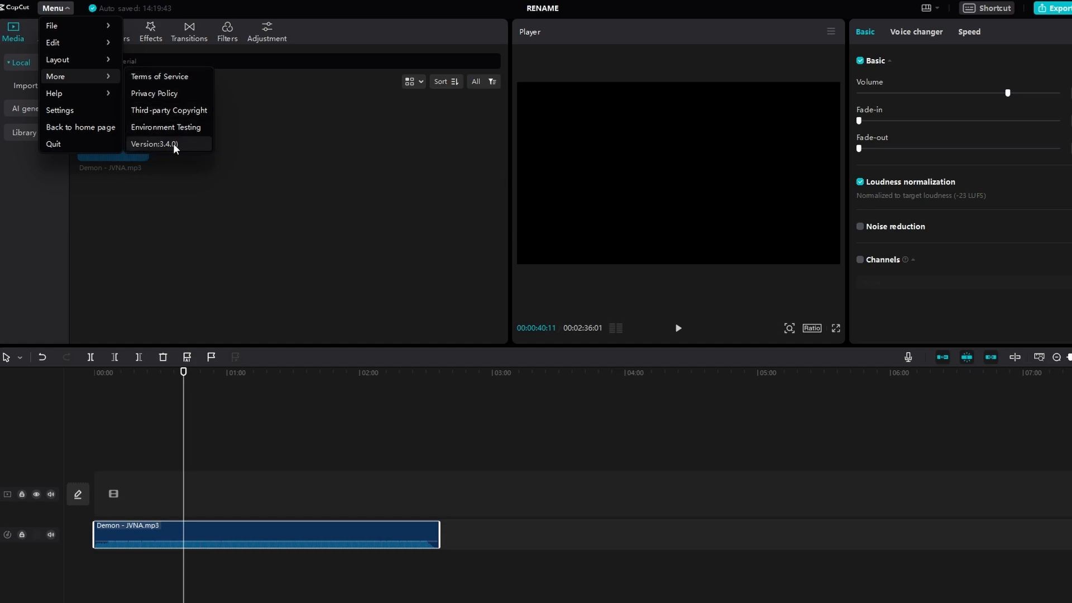
left_click(157, 145)
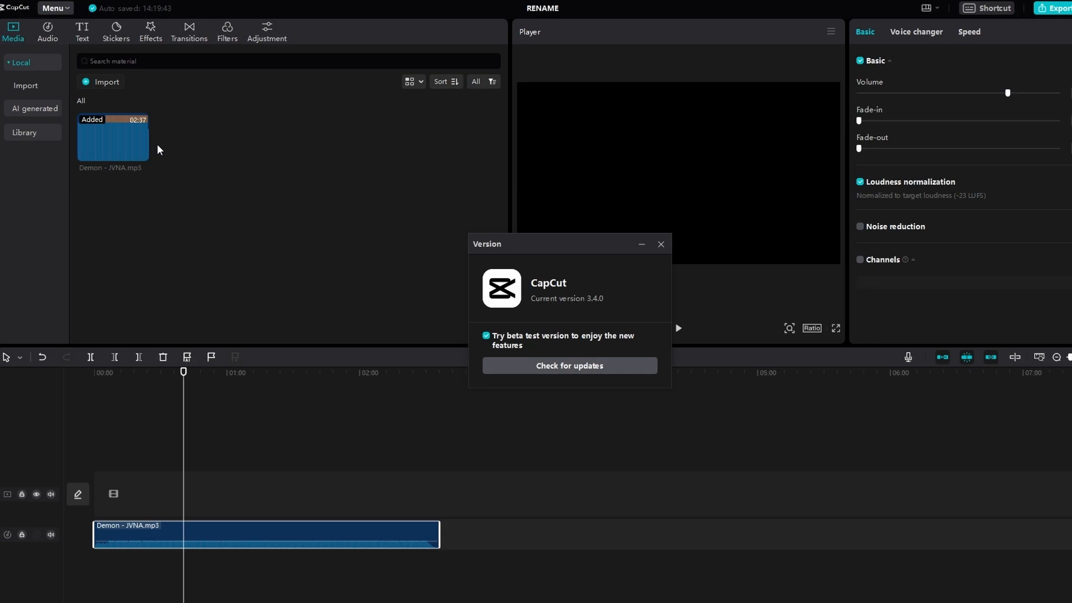
left_click(557, 365)
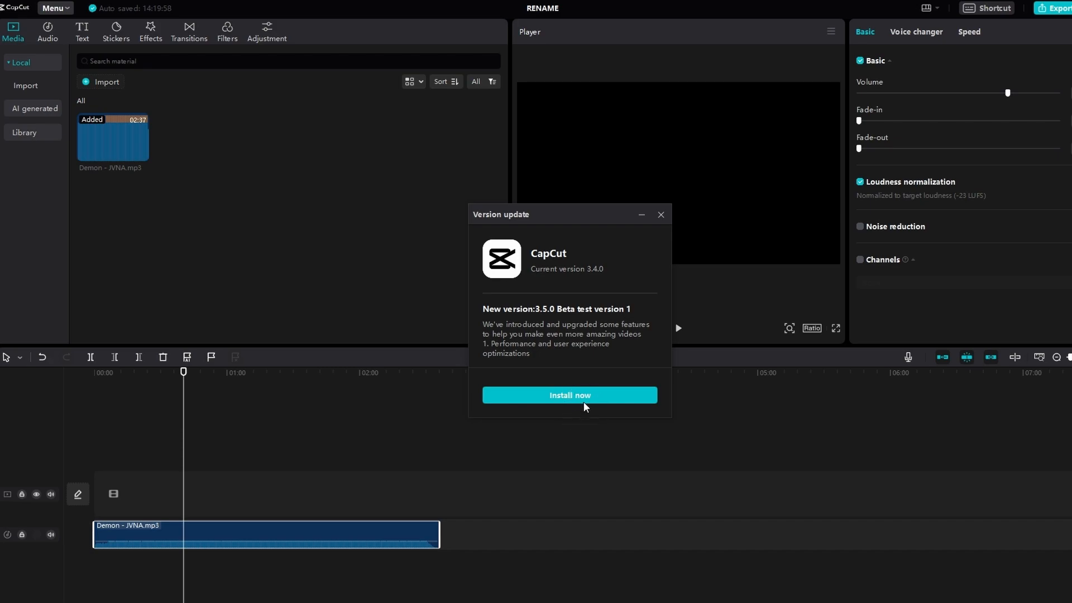
left_click(554, 396)
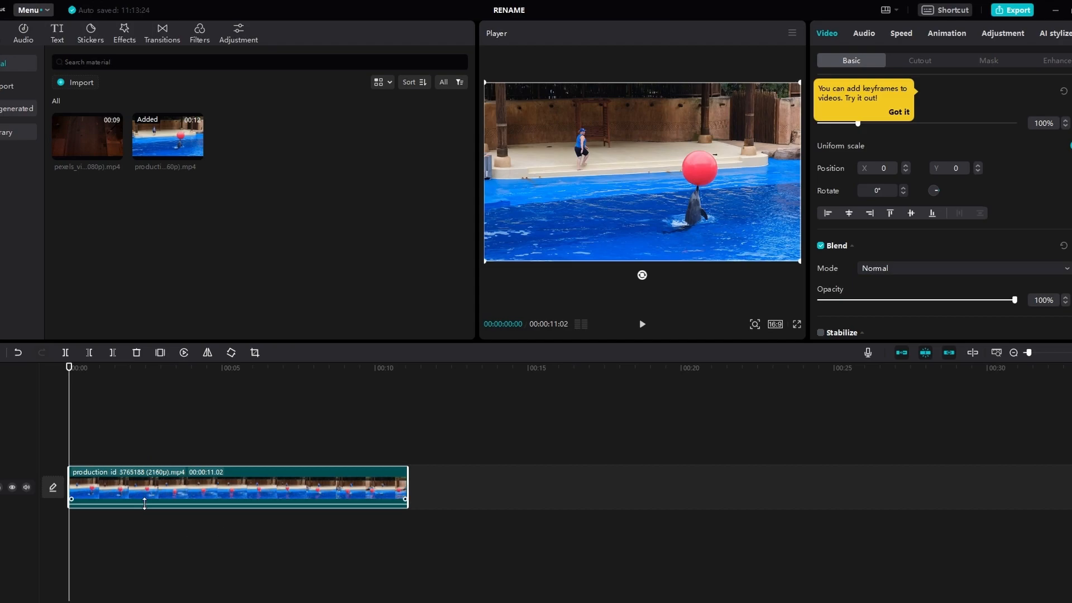
Step: Apply the Fade Out animation to the end of the dolphin clip
left_click(947, 35)
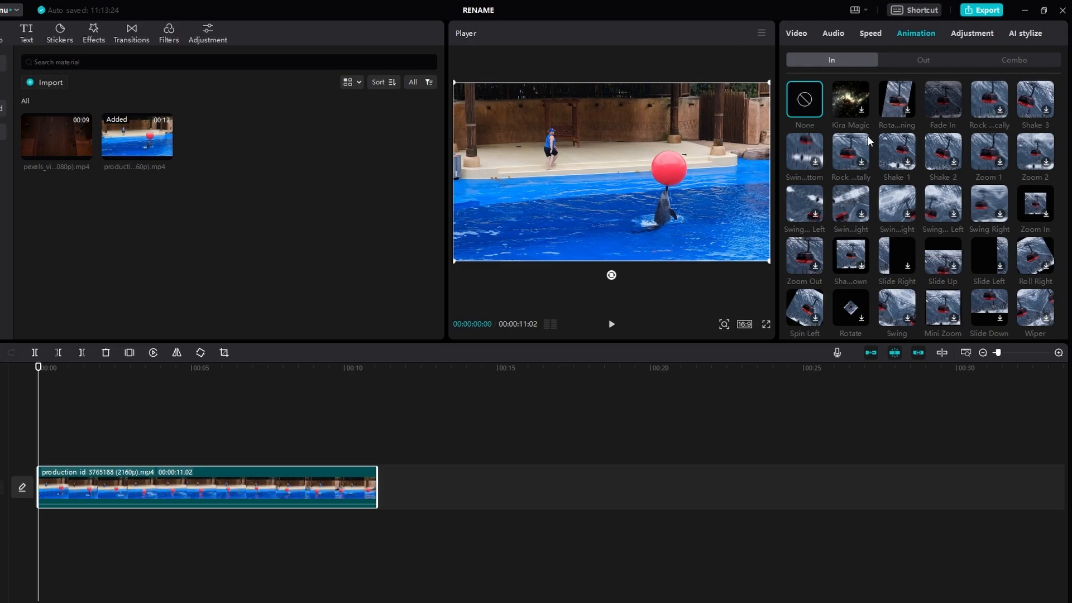
left_click(920, 60)
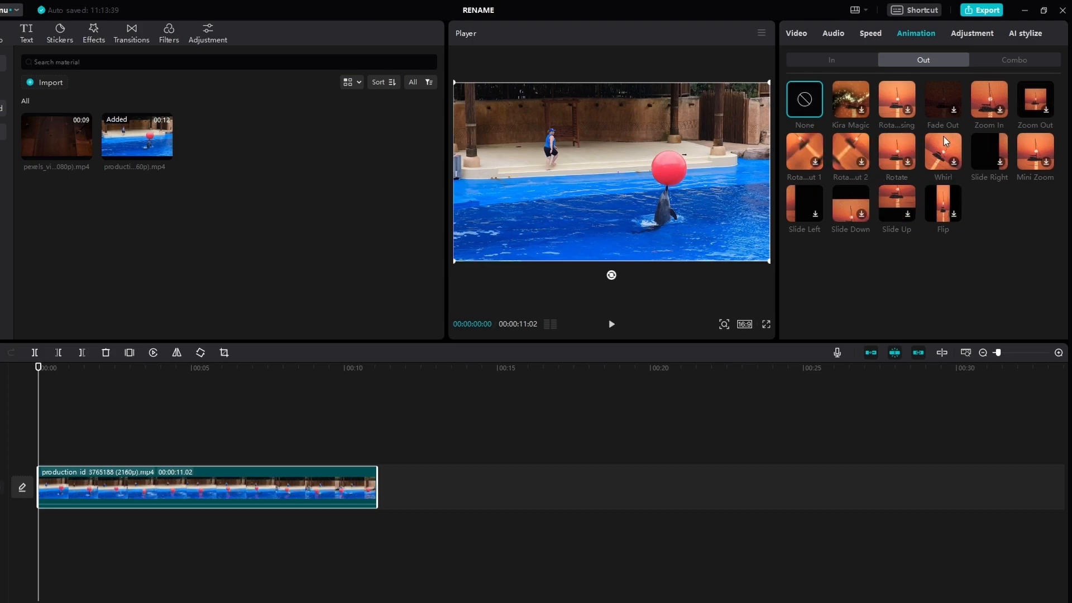
left_click(954, 112)
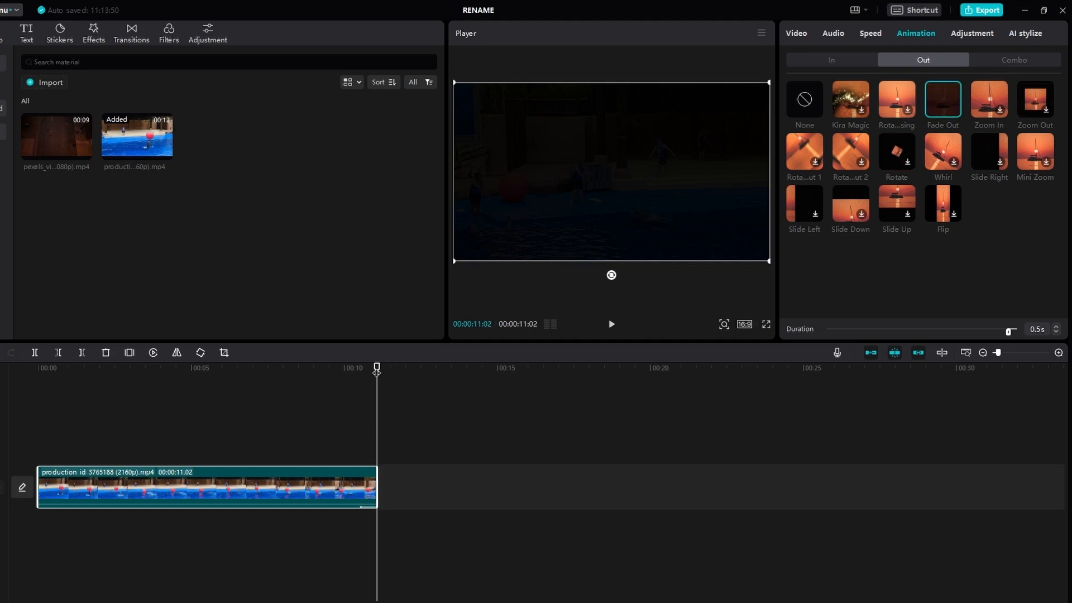
Step: Set the Fade Out animation's duration to 3.0 s, scrubbing through the clip to check the fade
left_click_drag(377, 368, 283, 369)
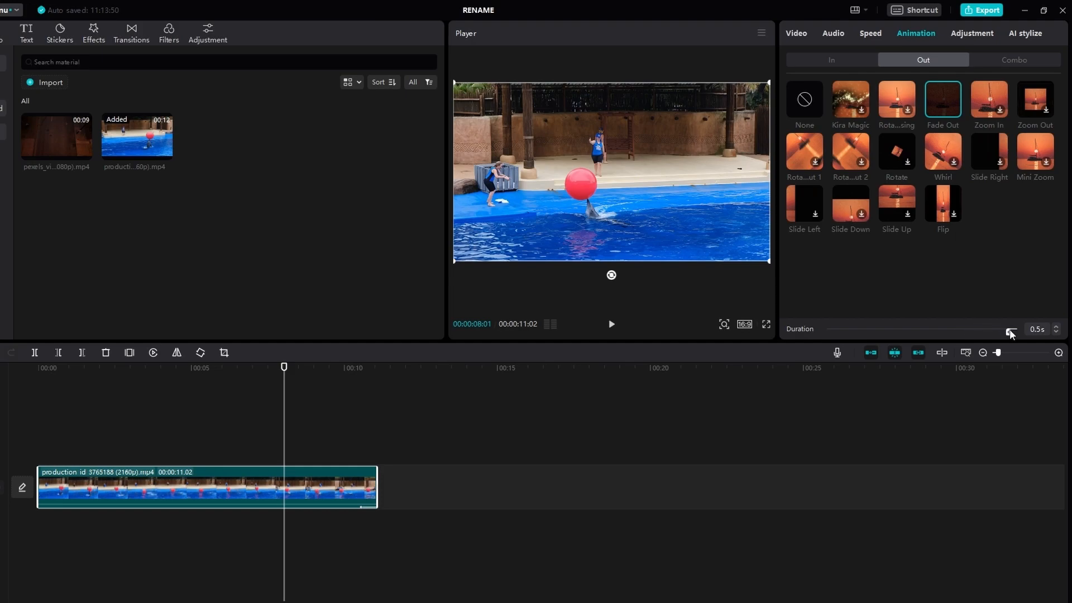
left_click_drag(1010, 333, 952, 333)
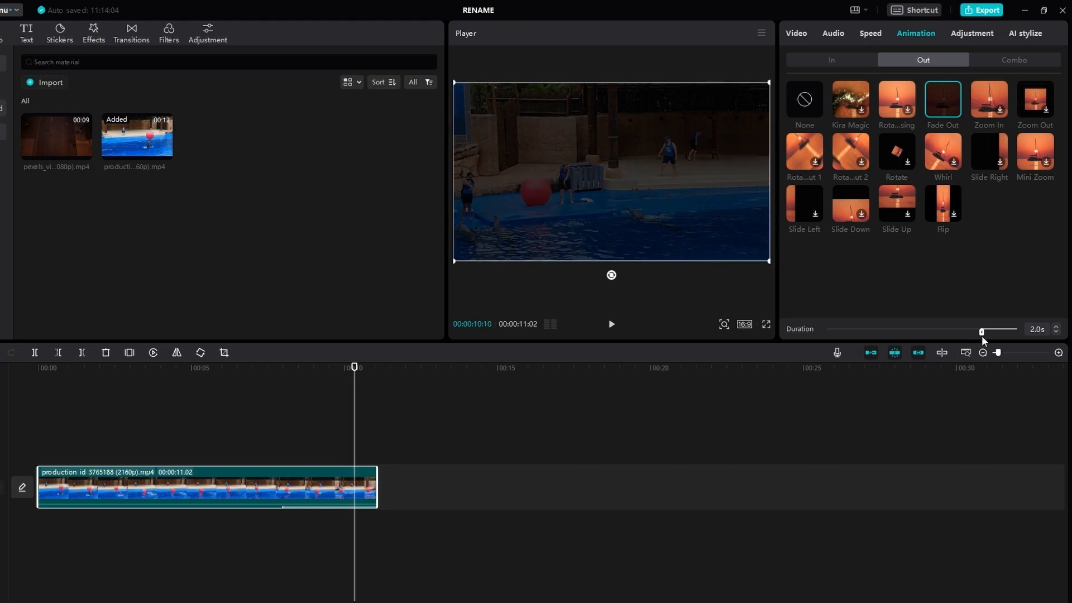
left_click_drag(357, 369, 215, 368)
left_click(1038, 331)
type("3s")
key("Return")
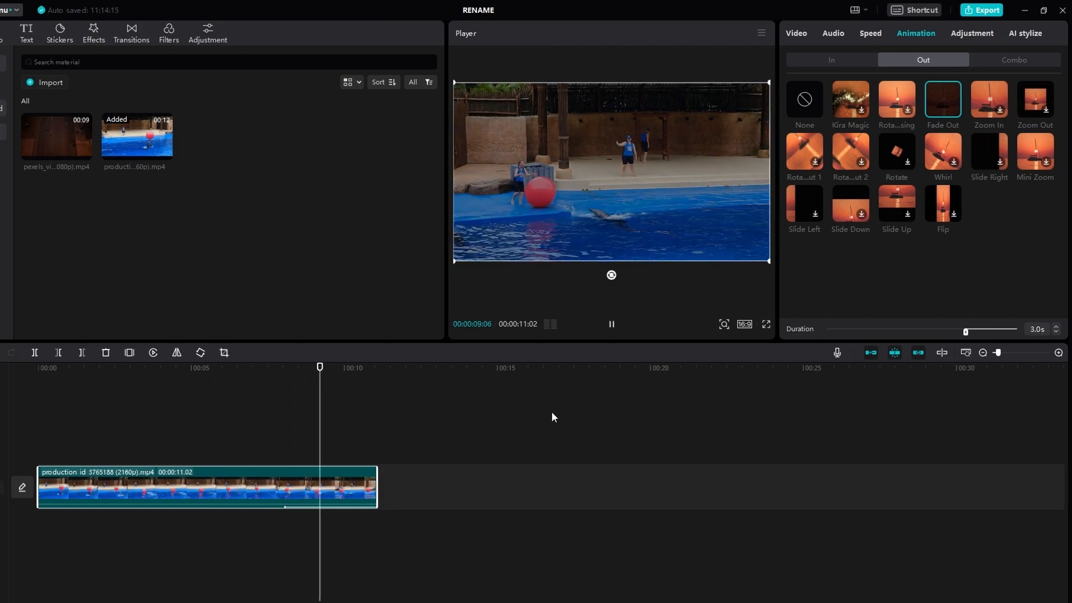
left_click(327, 376)
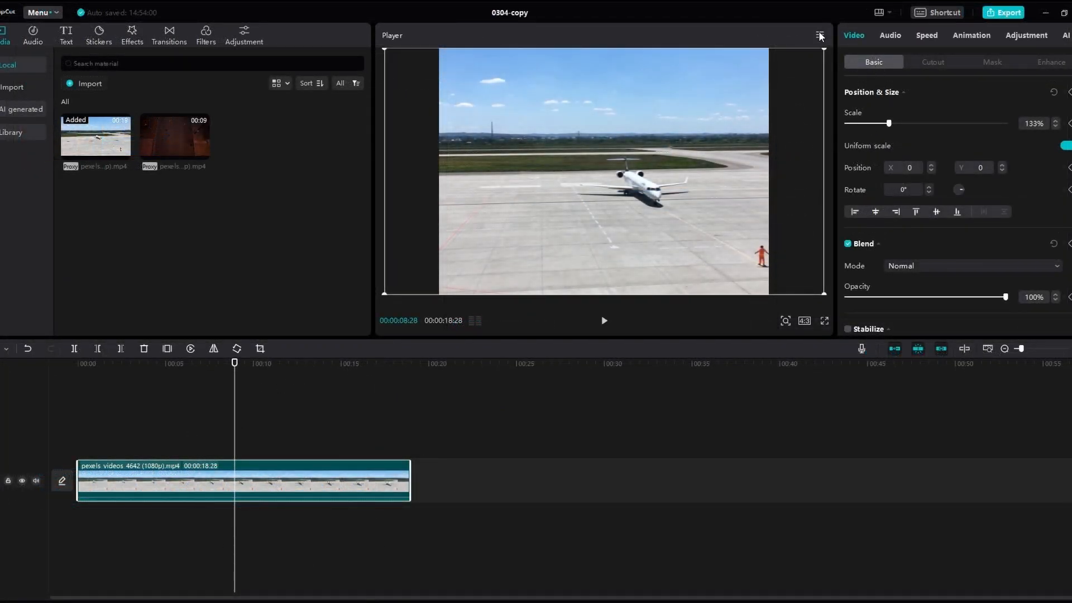
Step: Set the player's preview quality to Performance priority
left_click(819, 35)
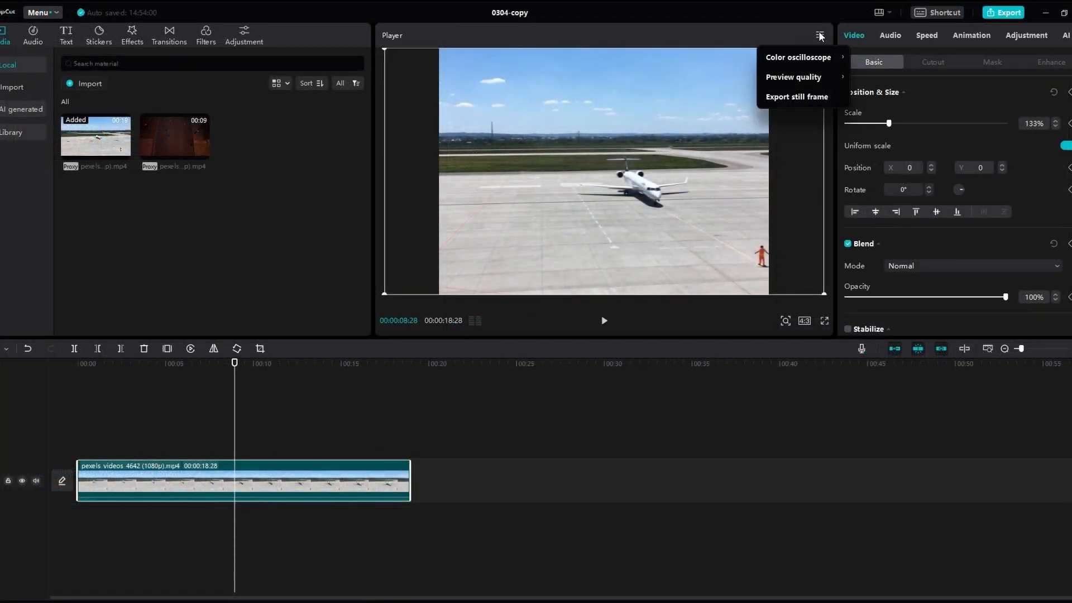
mouse_move(797, 85)
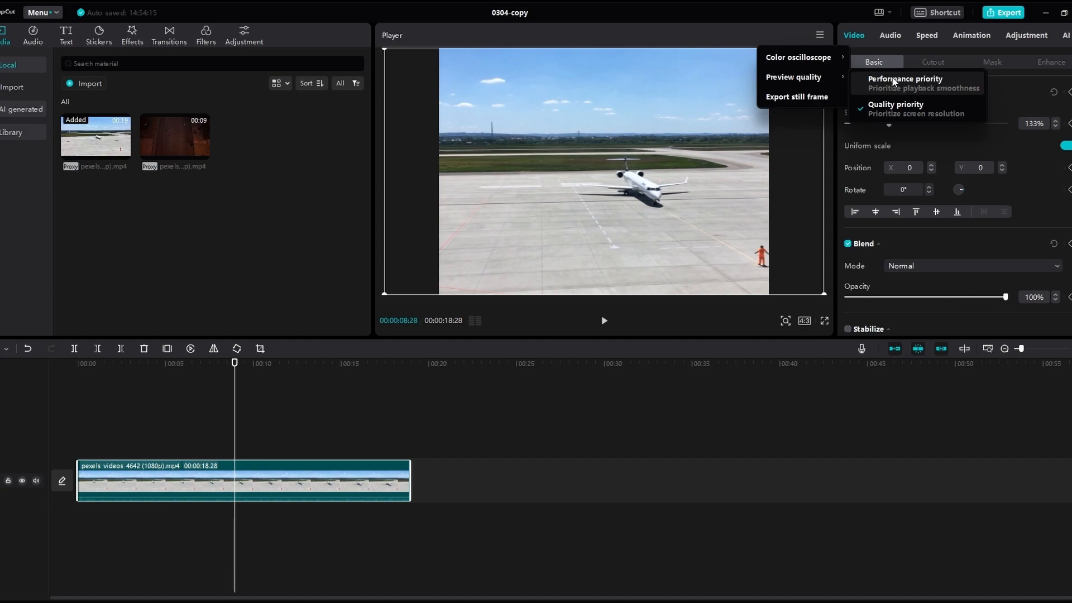
left_click(927, 84)
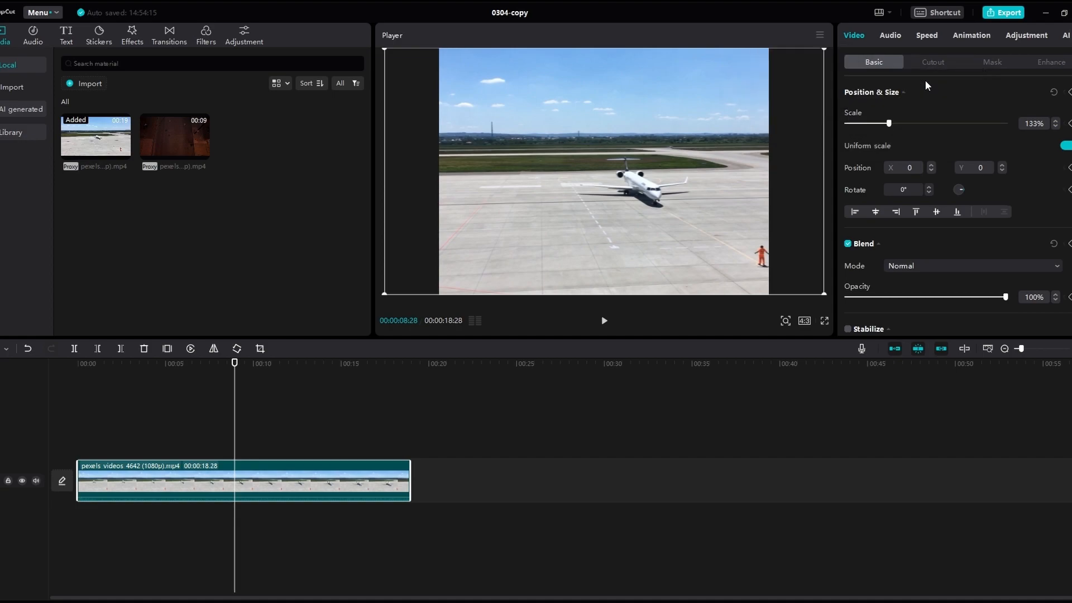
left_click(820, 34)
left_click(918, 83)
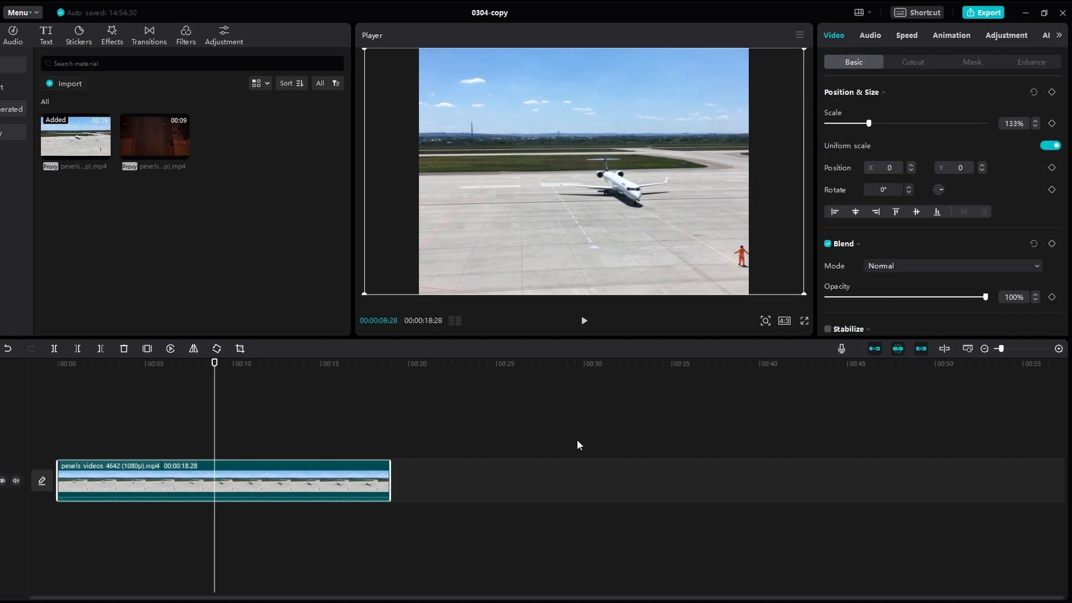
Step: Modify the project's performance settings so that Proxy is on with a 540P resolution, and save them
left_click(377, 446)
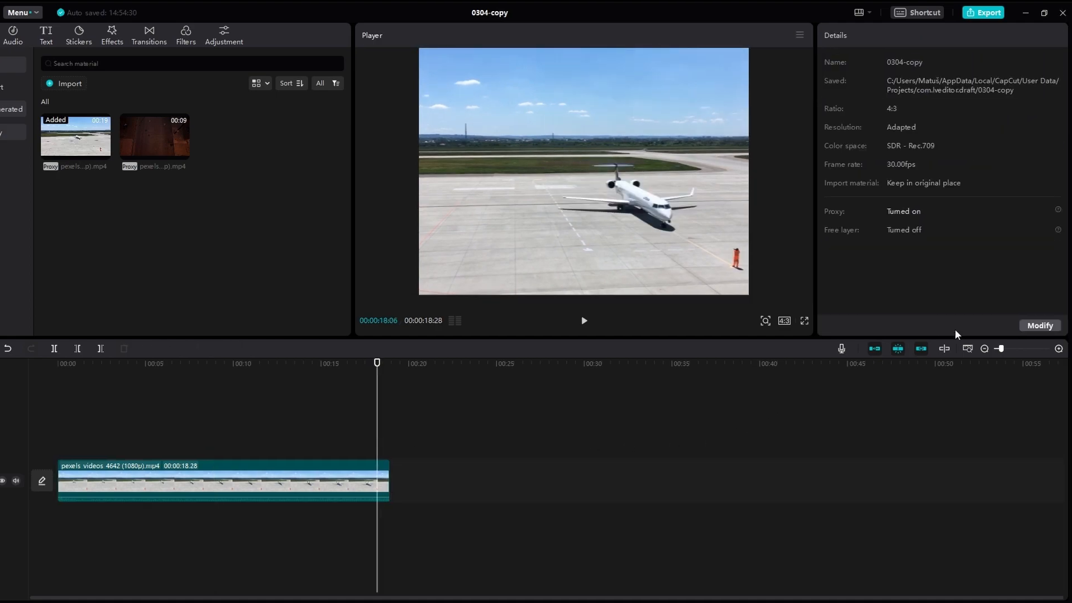
left_click(1040, 326)
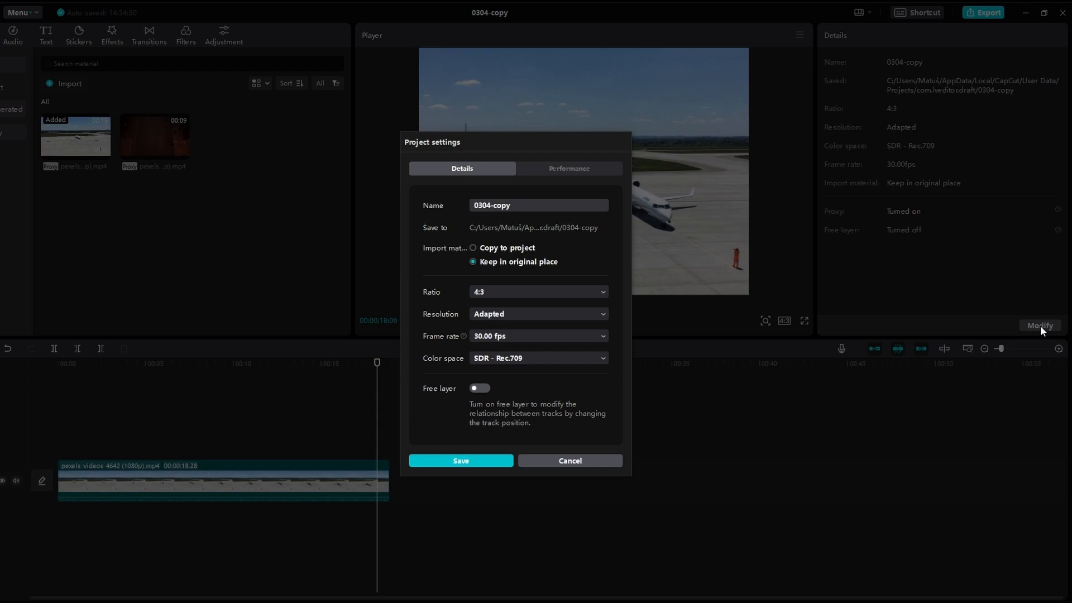
left_click(568, 167)
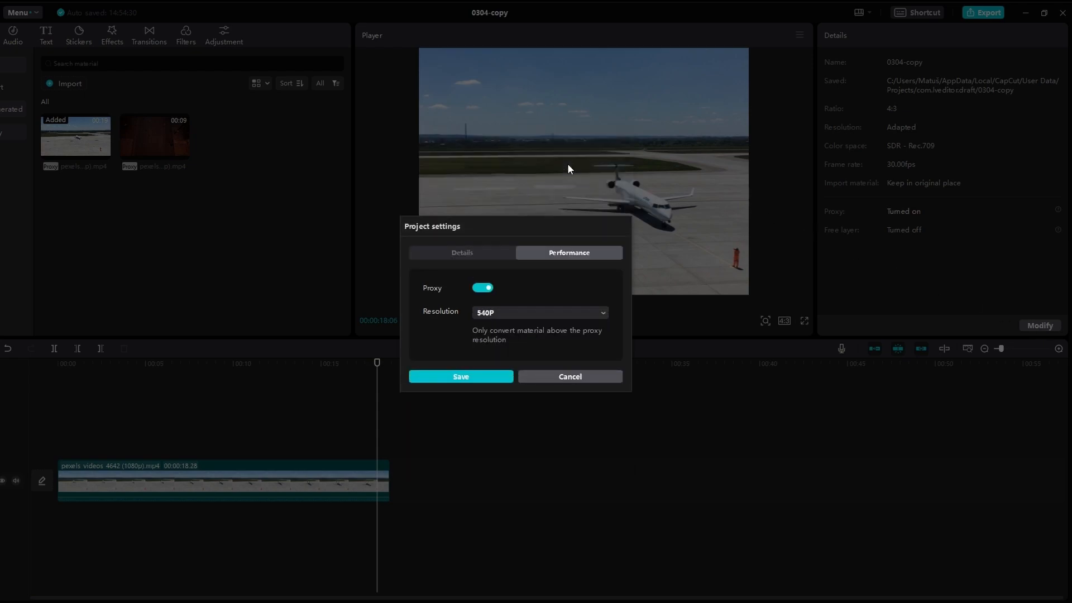
left_click(487, 287)
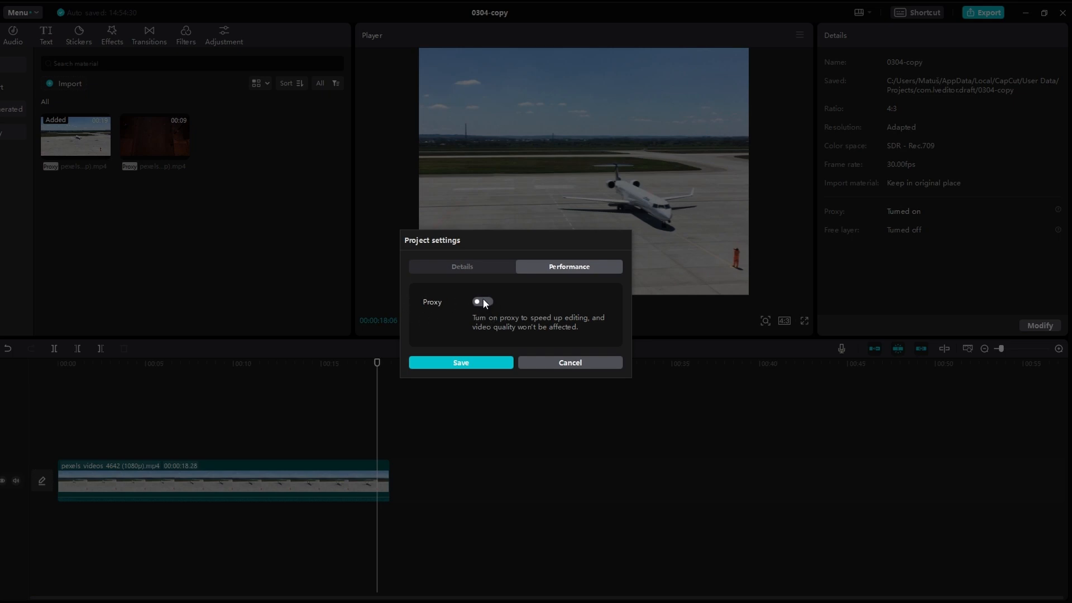
left_click(483, 300)
left_click(508, 313)
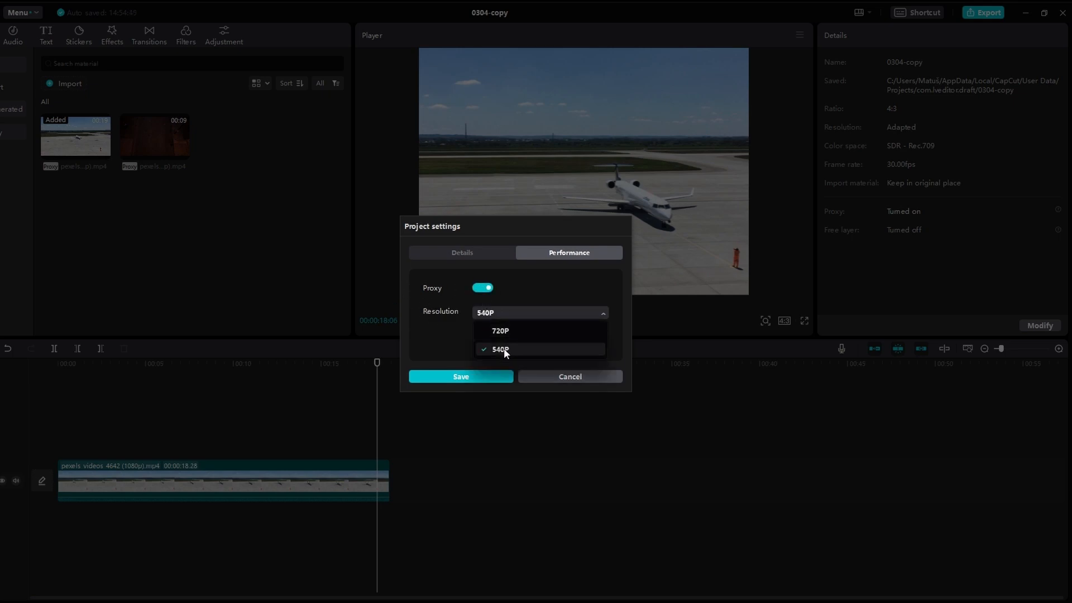
left_click(528, 349)
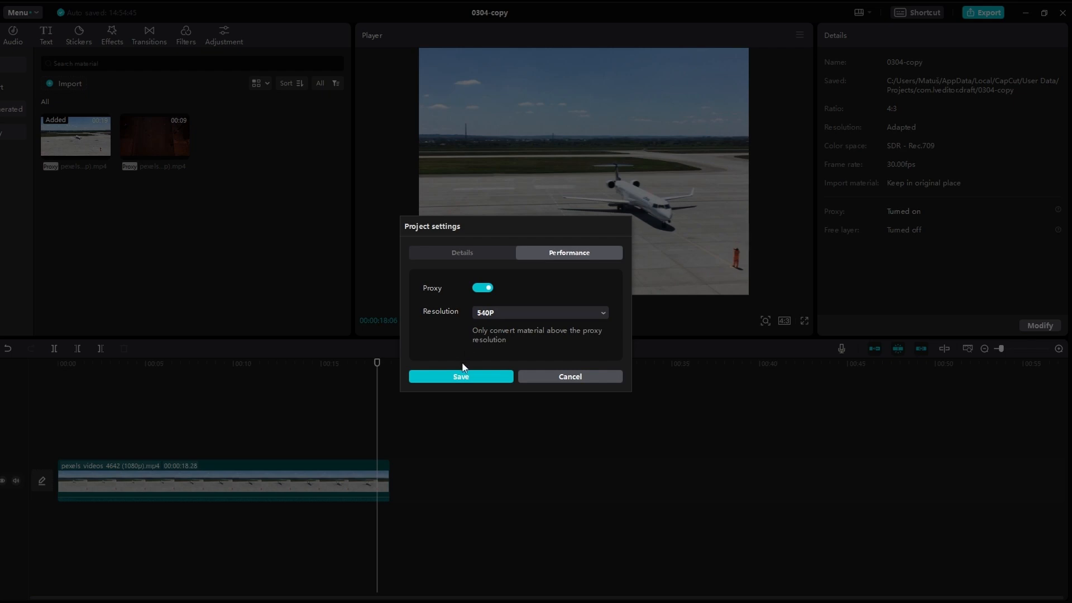
left_click(467, 377)
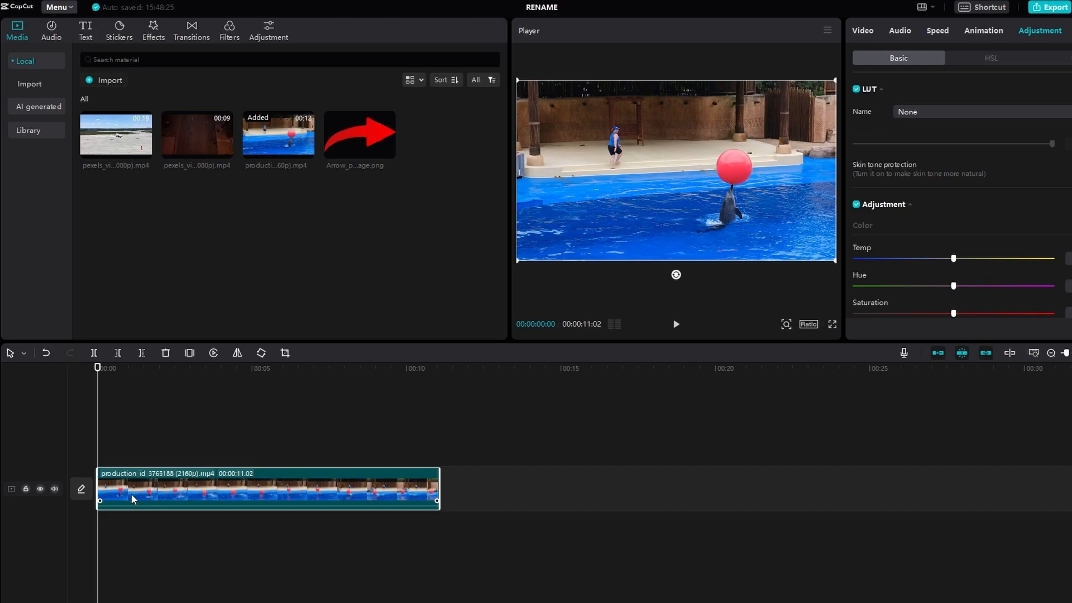
Step: Trim the end of the dolphin clip to a 00:00:07:09 duration and place the arrow image on a track above its start
left_click_drag(438, 486, 332, 494)
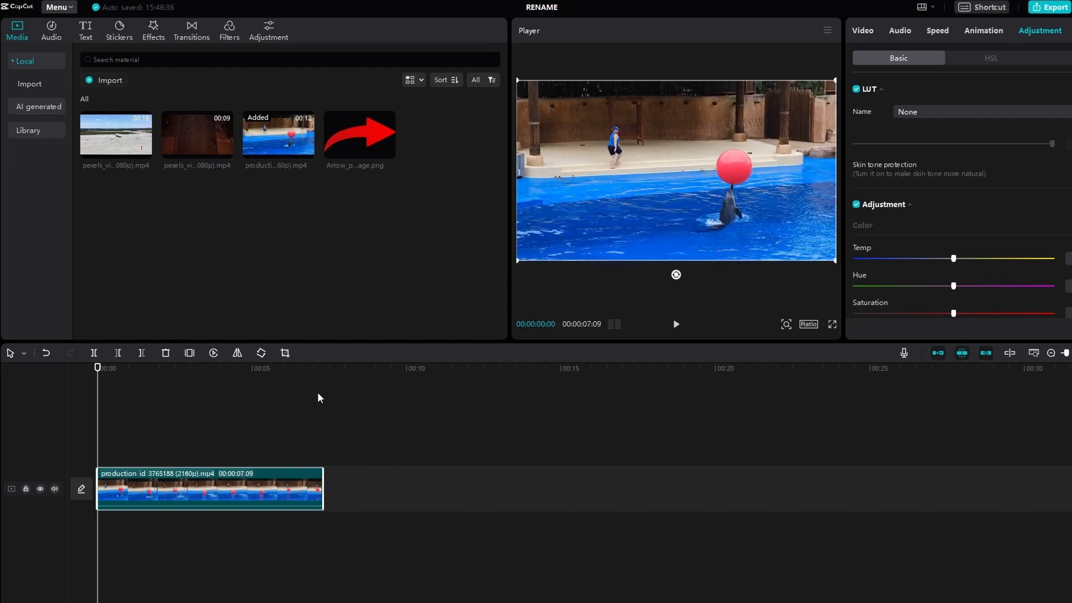
mouse_move(387, 153)
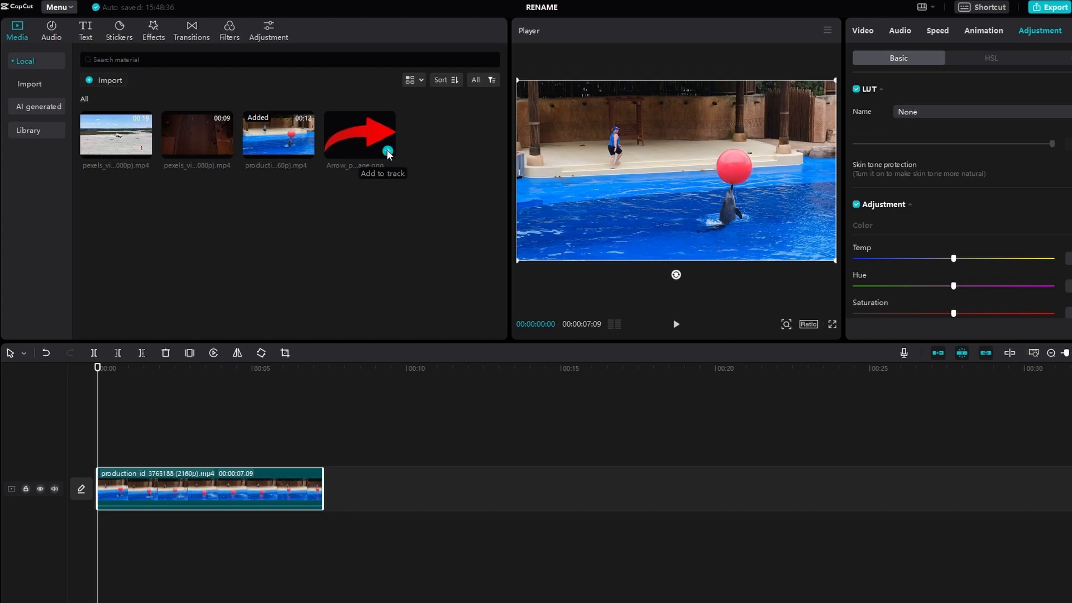
left_click(388, 152)
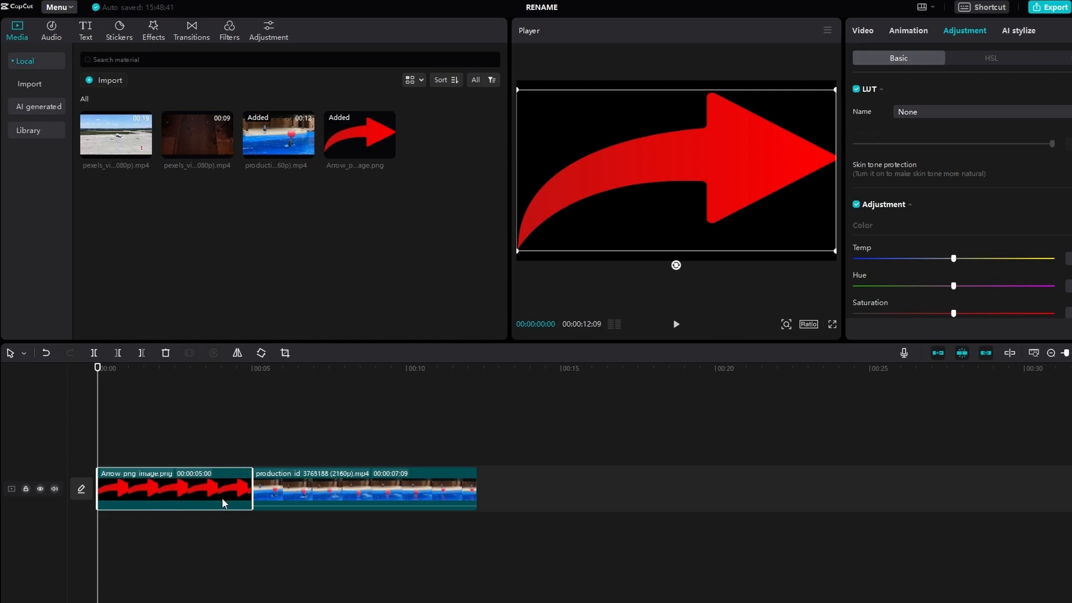
left_click_drag(205, 503, 195, 451)
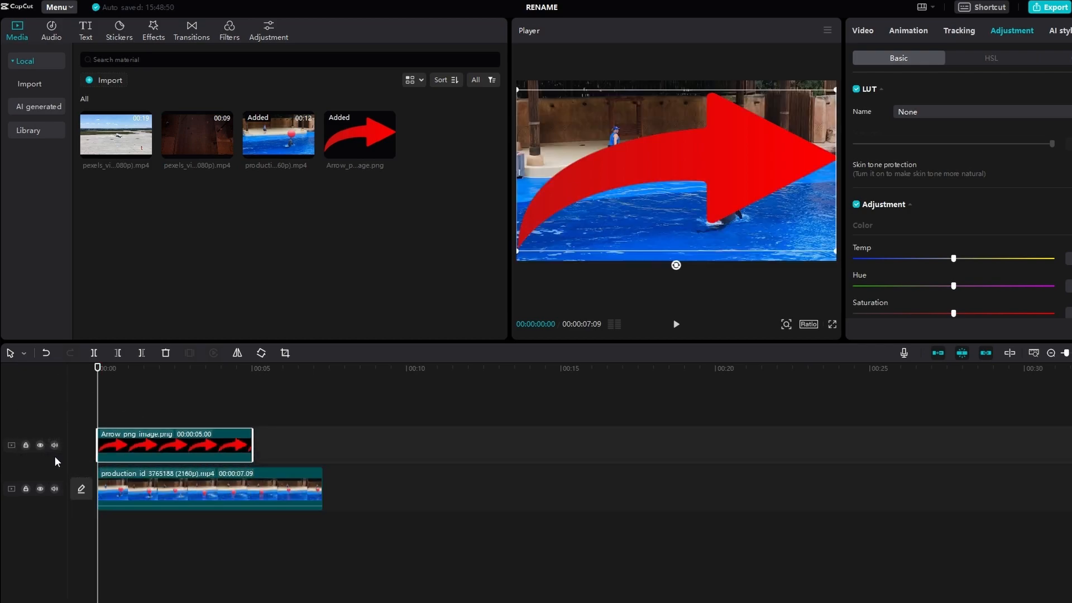
Step: Scale the arrow image down to a little over half of the frame width
scroll(223, 477, "up", 2, "ctrl")
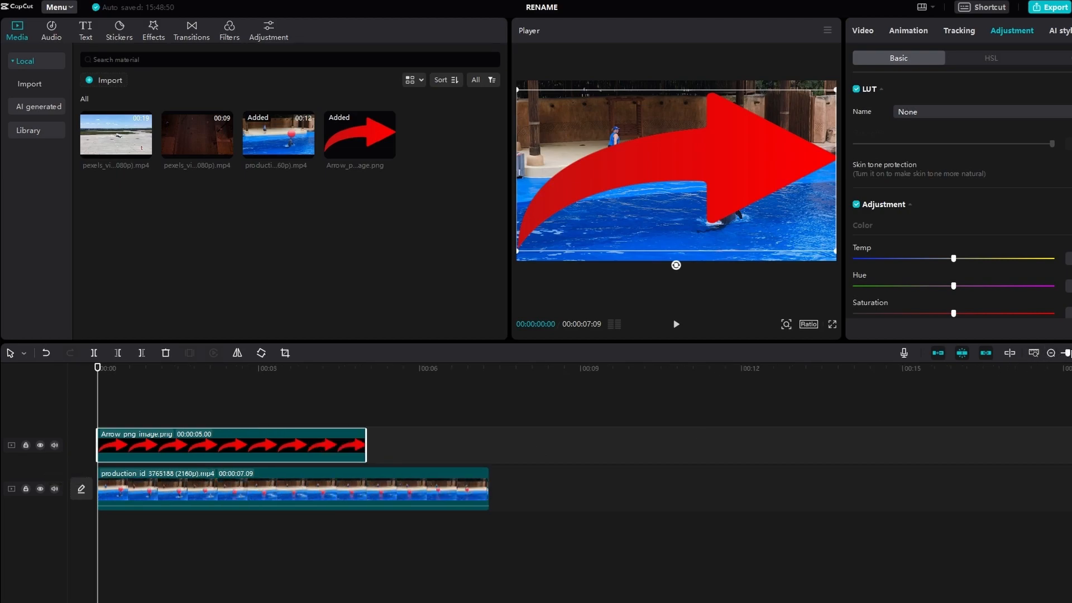
left_click_drag(1069, 354, 1071, 353)
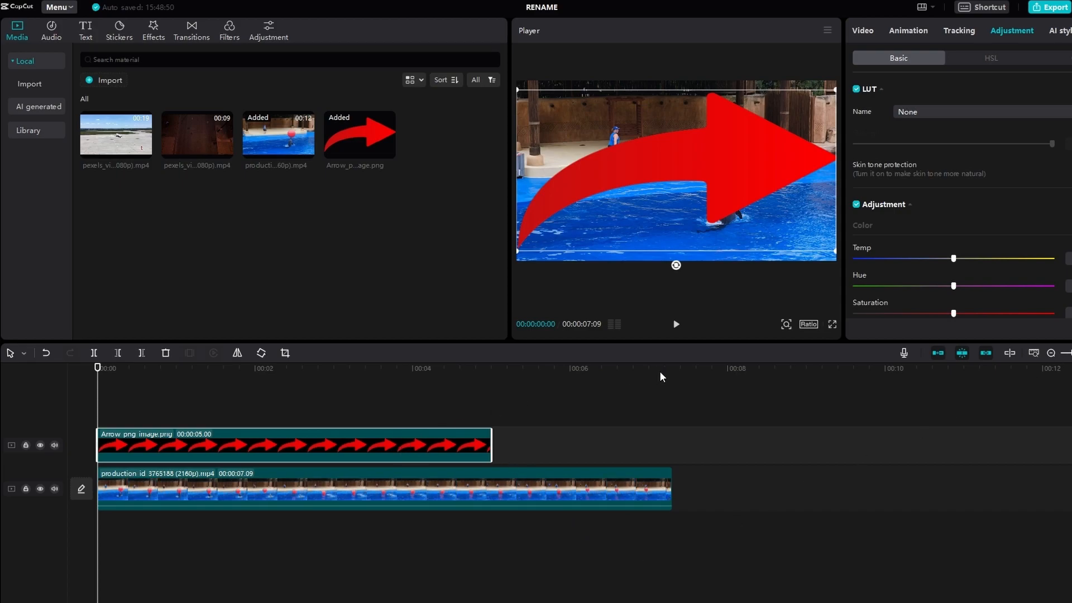
left_click_drag(835, 251, 712, 223)
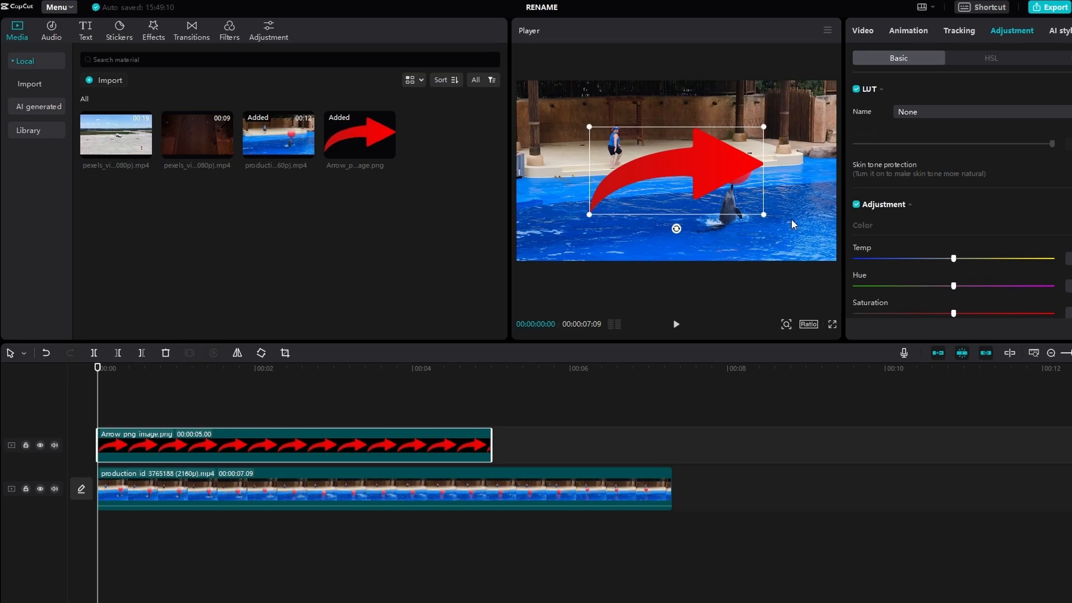
left_click(867, 33)
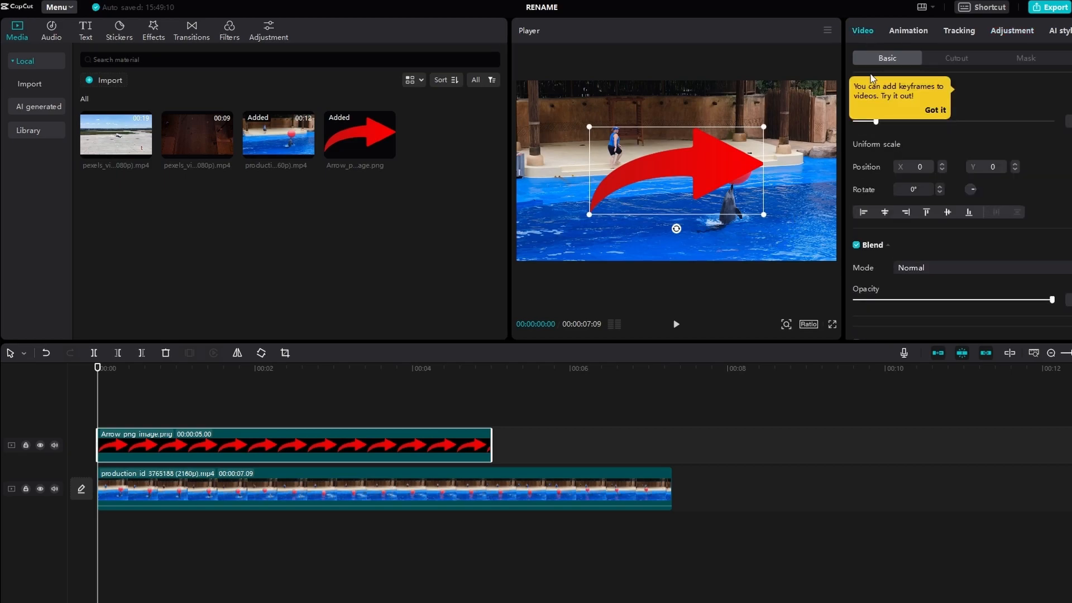
left_click(932, 111)
left_click_drag(875, 121, 877, 122)
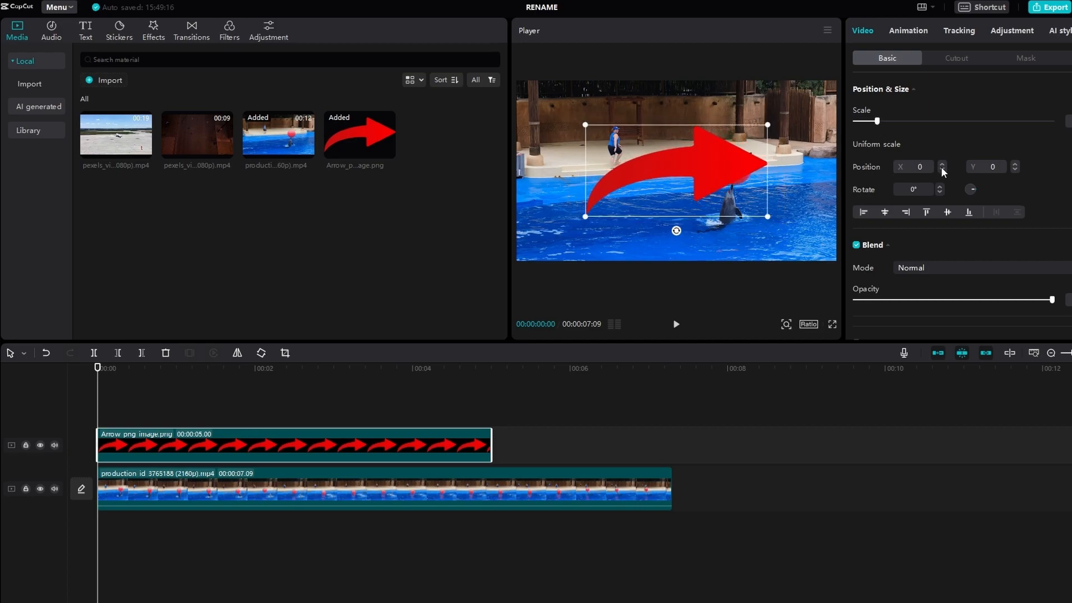
Step: Rotate the arrow image 11° and position it at about X -507, Y 261, with its tip pointing at the red ball
left_click_drag(719, 167, 613, 223)
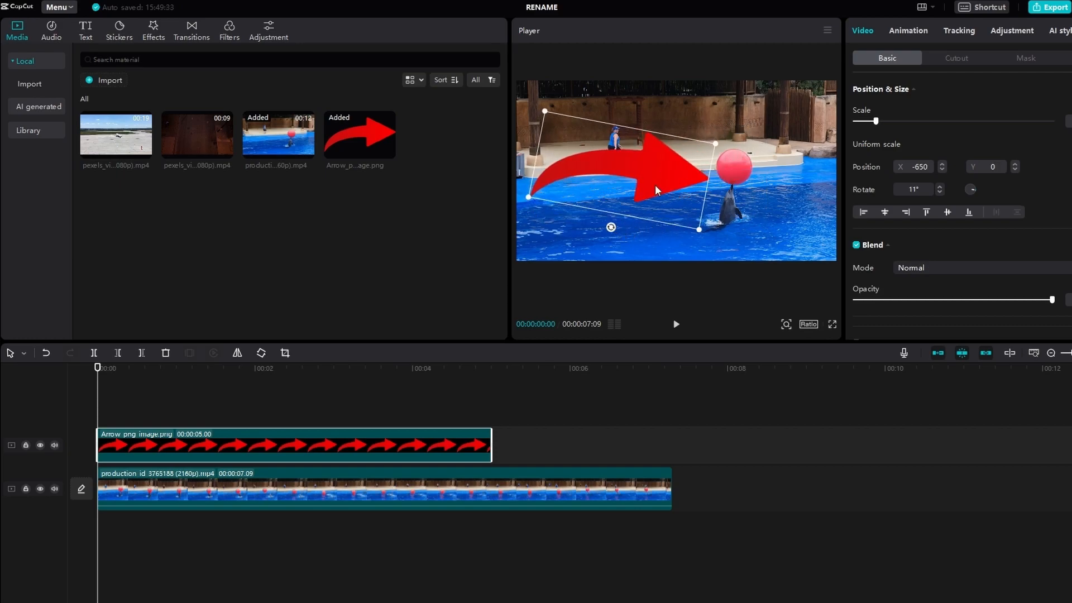
left_click_drag(664, 179, 665, 162)
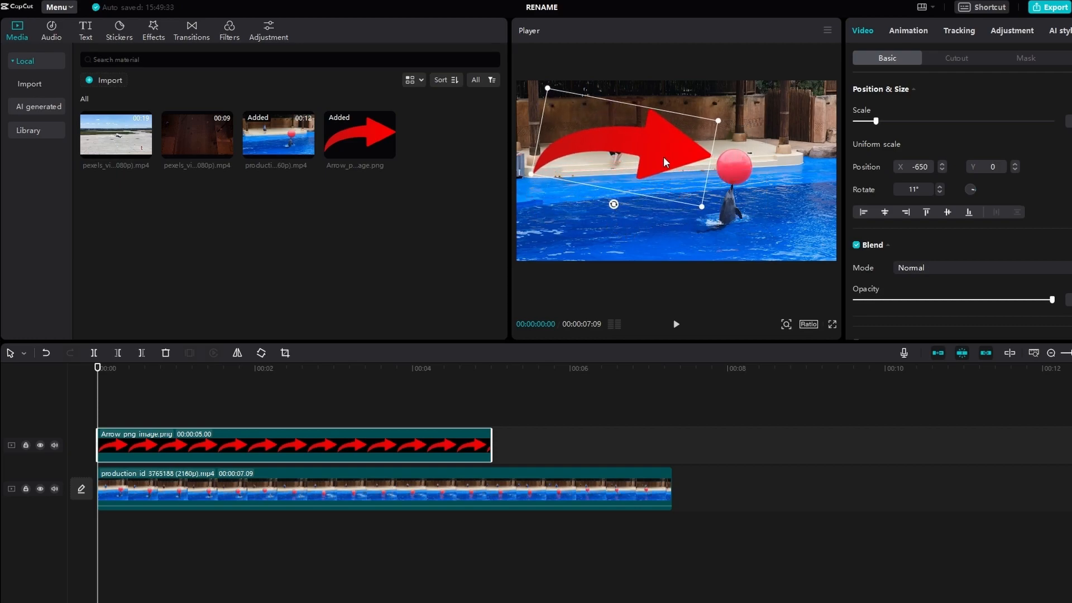
left_click_drag(701, 206, 689, 199)
left_click_drag(657, 162, 671, 165)
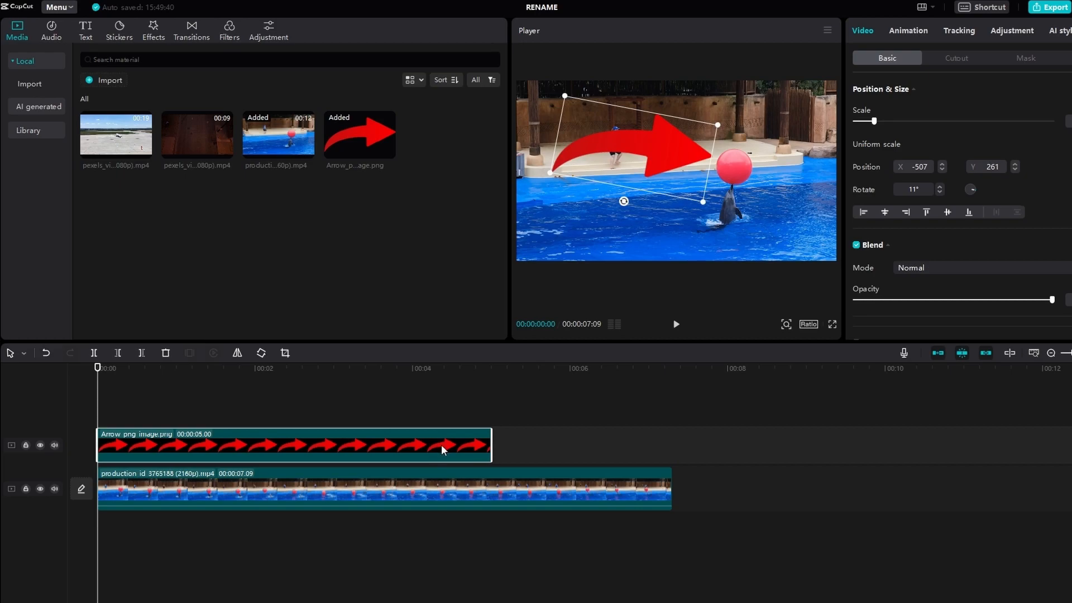
Step: Play the dolphin video from the start to check how the arrow overlay appears over it
key("space")
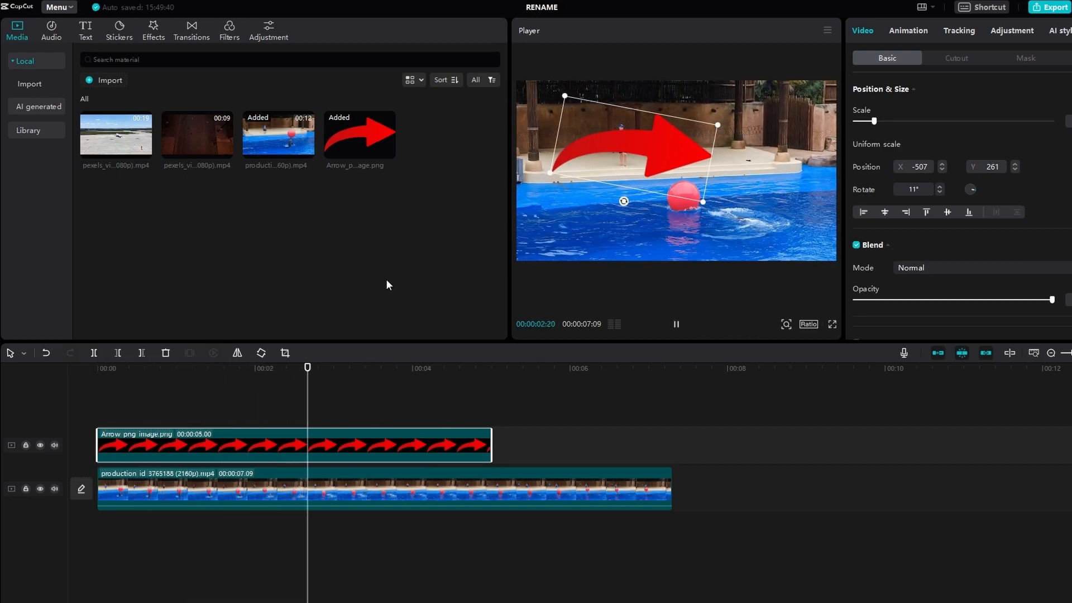
left_click(528, 408)
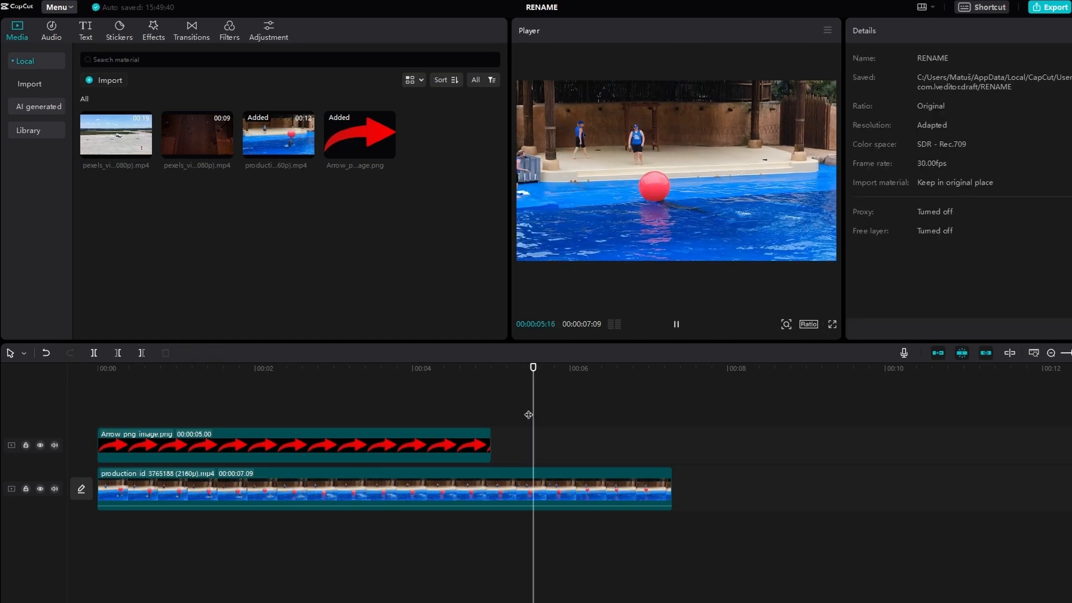
key("space")
left_click(435, 371)
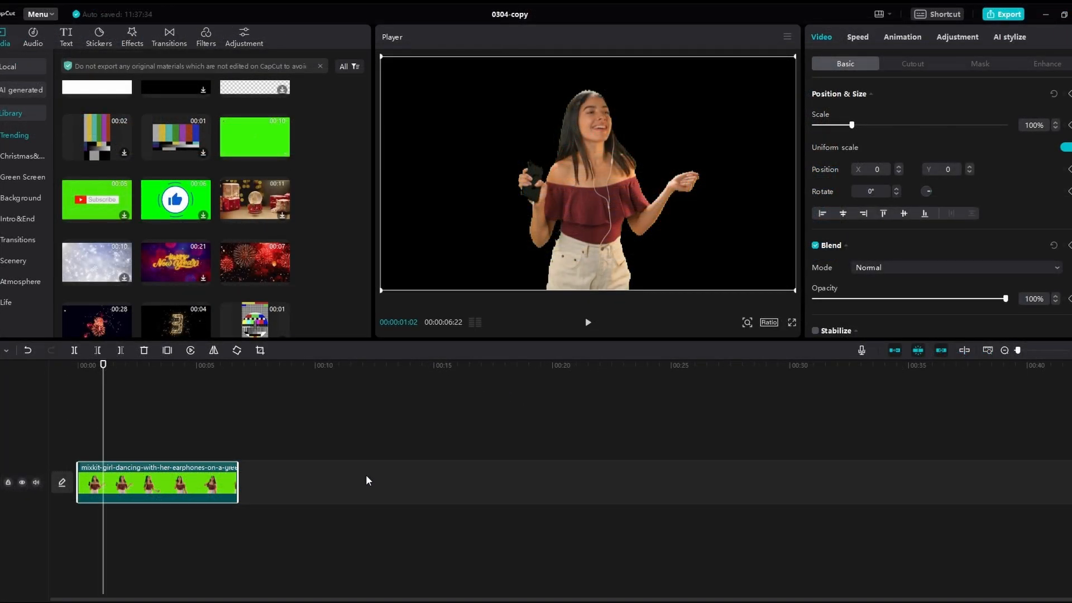
Step: Add the red fireworks video from the library to a new track above the dancing girl clip
left_click(211, 543)
left_click_drag(211, 543, 99, 440)
left_click_drag(274, 276, 87, 447)
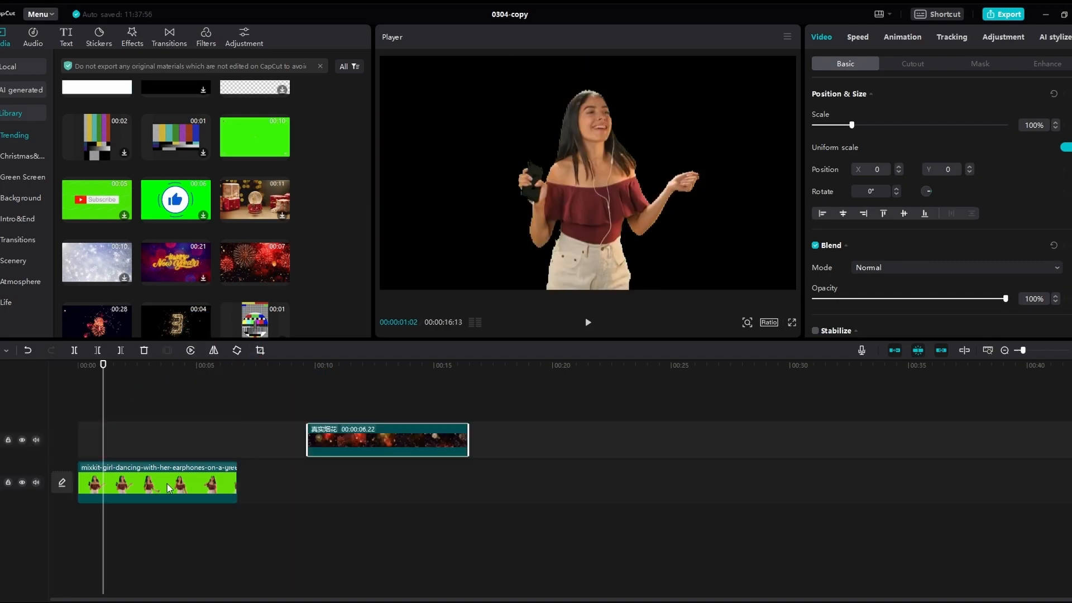
Step: Copy the dancing girl clip and paste the duplicate on the track above, aligned with the start of the timeline
left_click(168, 486)
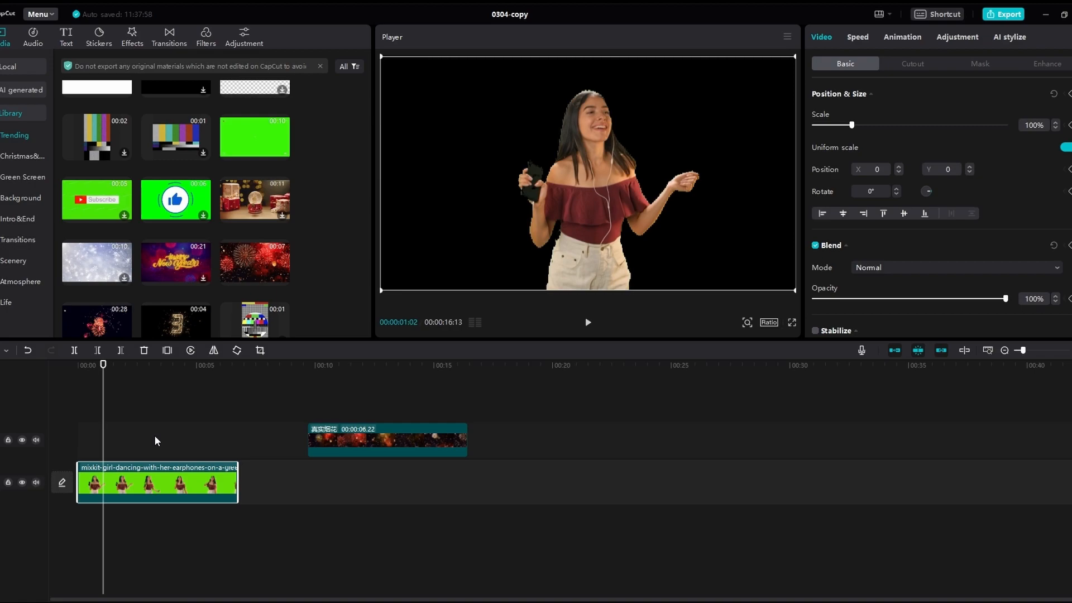
right_click(162, 474)
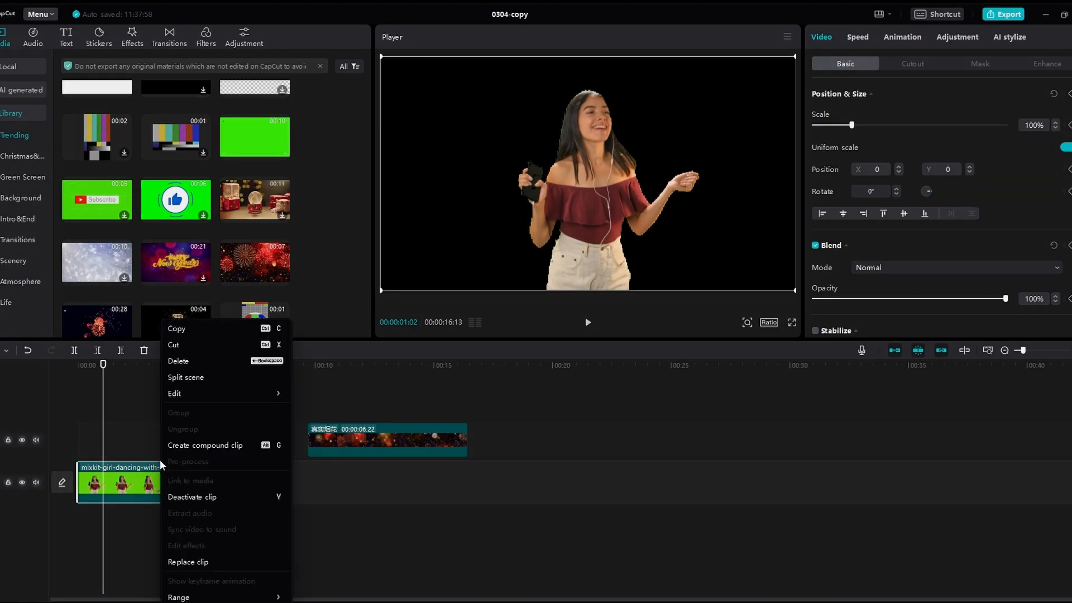
left_click(249, 334)
right_click(128, 443)
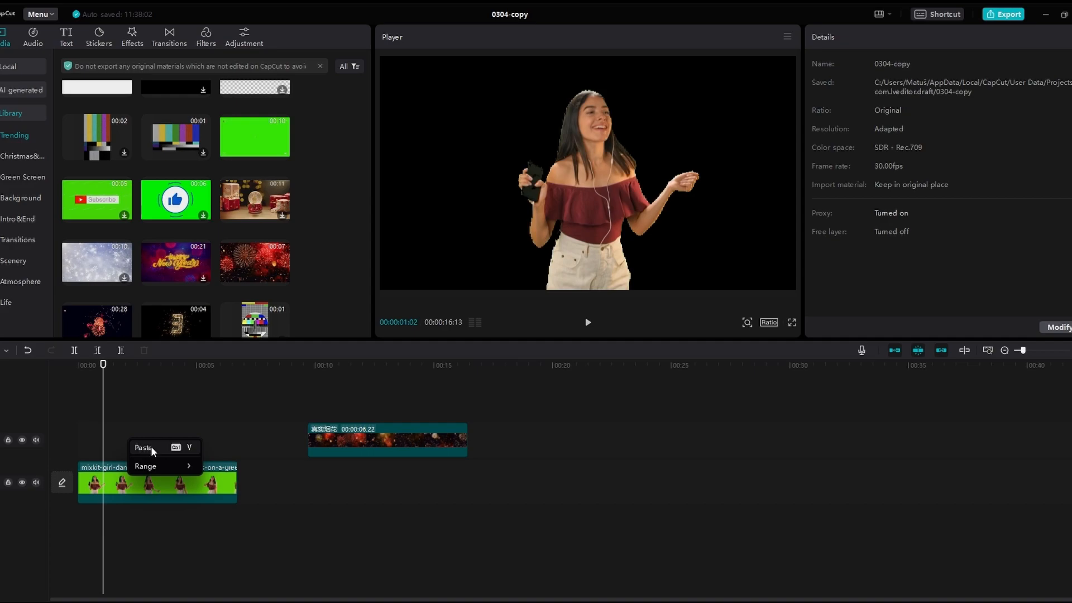
left_click(151, 449)
left_click_drag(152, 446, 128, 450)
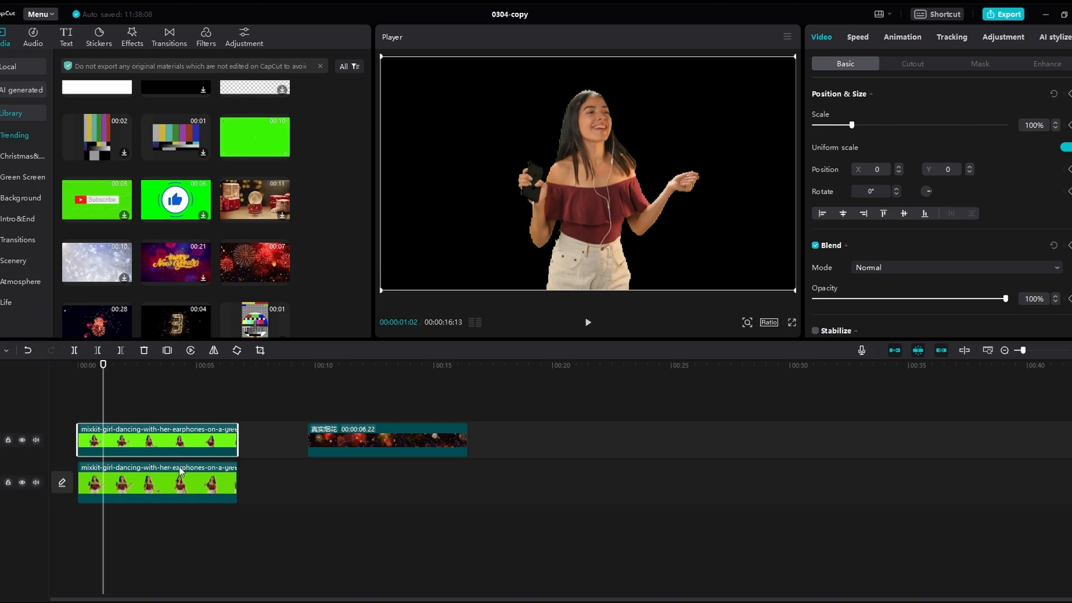
Step: Move the fireworks clip to the timeline start, stacked between the two dancing girl clips, and select the uppermost clip
left_click_drag(362, 438, 129, 407)
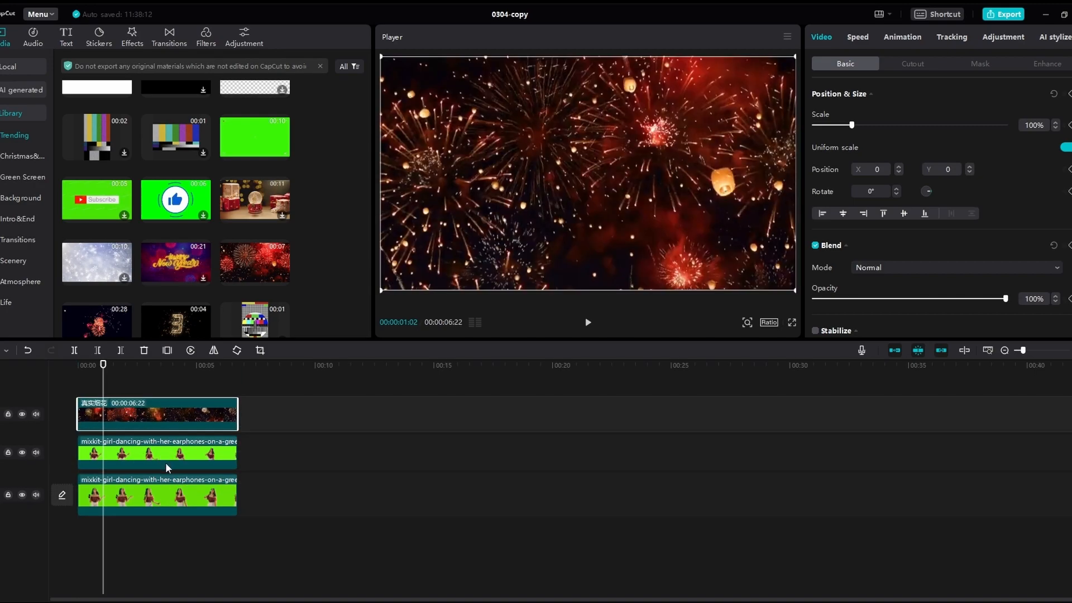
mouse_move(166, 465)
left_mouse_down()
mouse_move(166, 420)
mouse_move(161, 470)
left_mouse_up()
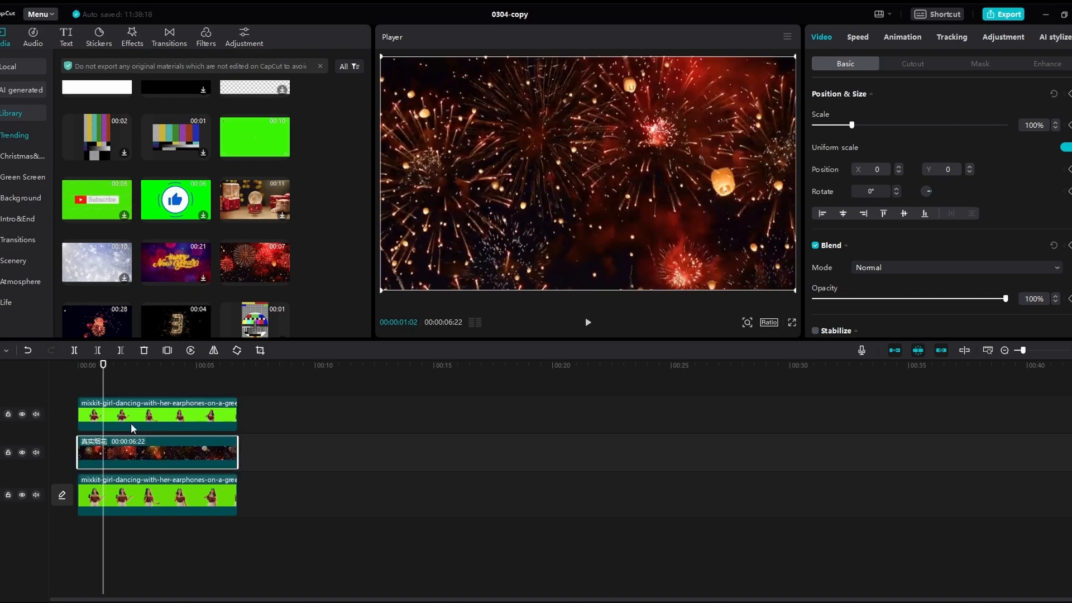
left_click(170, 416)
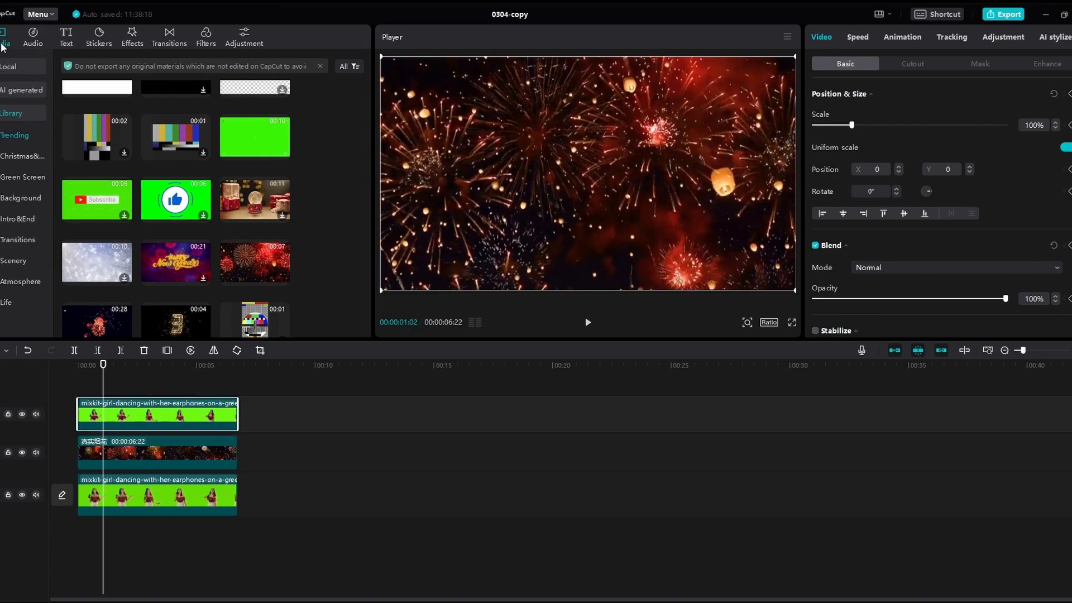
Step: Set the blend mode of the fireworks clip on the middle track to Brighten
left_click(14, 73)
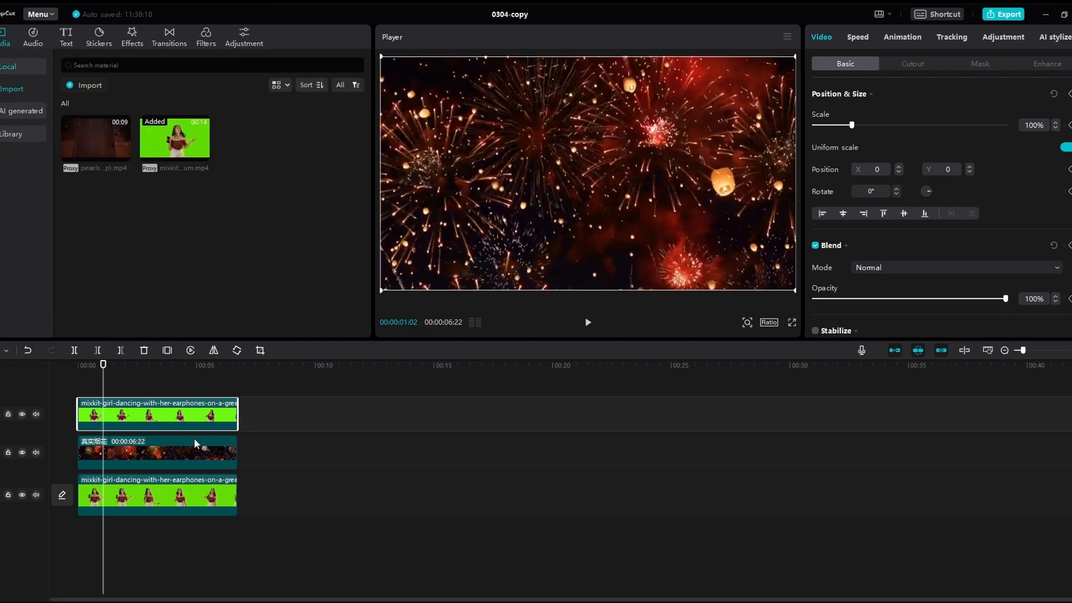
left_click(193, 456)
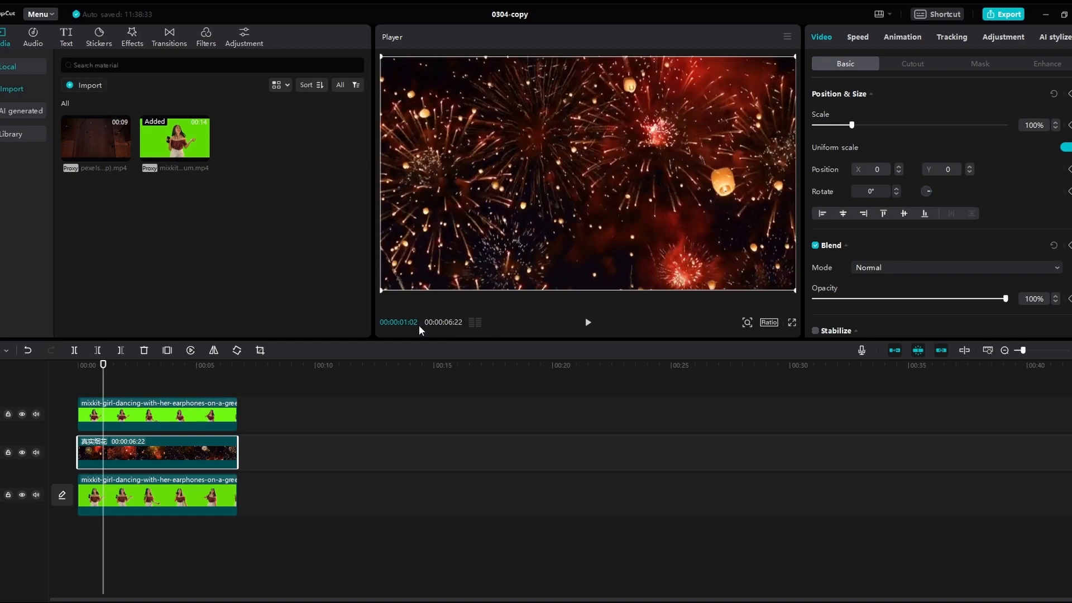
left_click(198, 415)
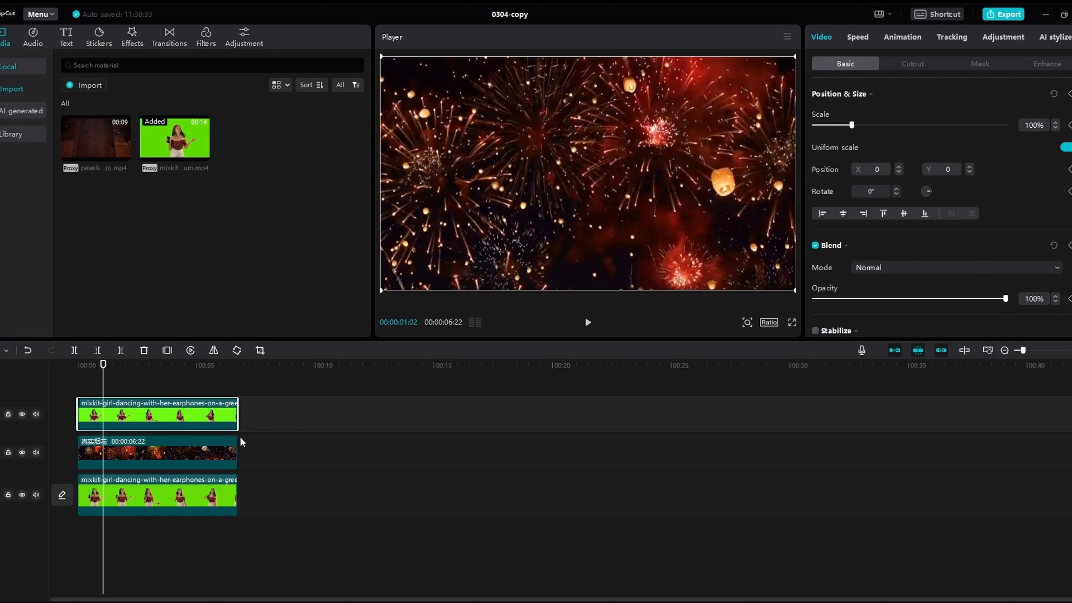
left_click(210, 453)
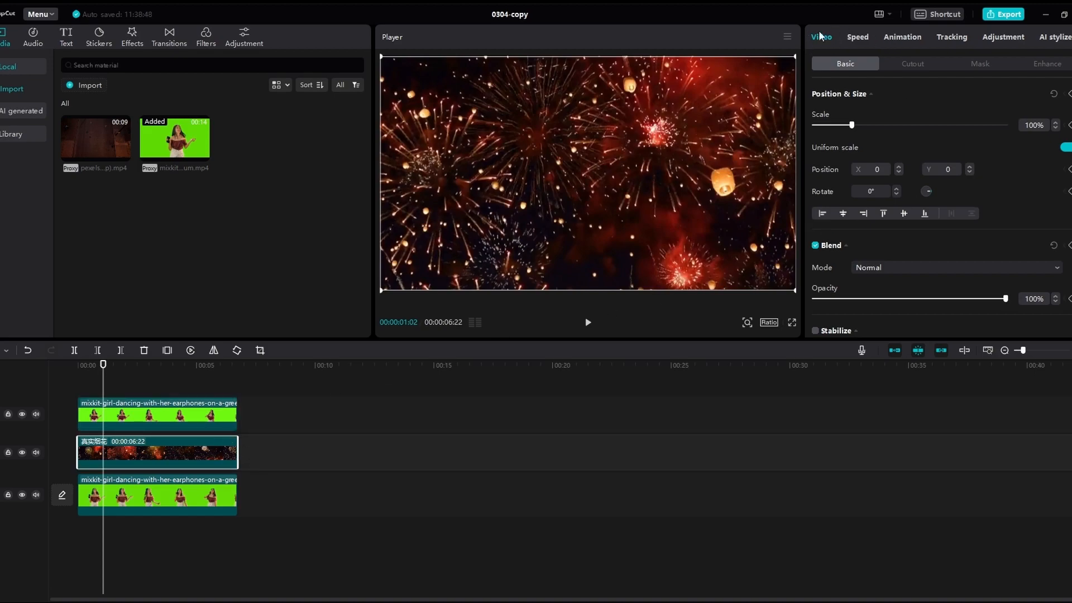
scroll(867, 210, "down", 5)
scroll(897, 172, "up", 3)
scroll(898, 208, "up", 1)
left_click(900, 190)
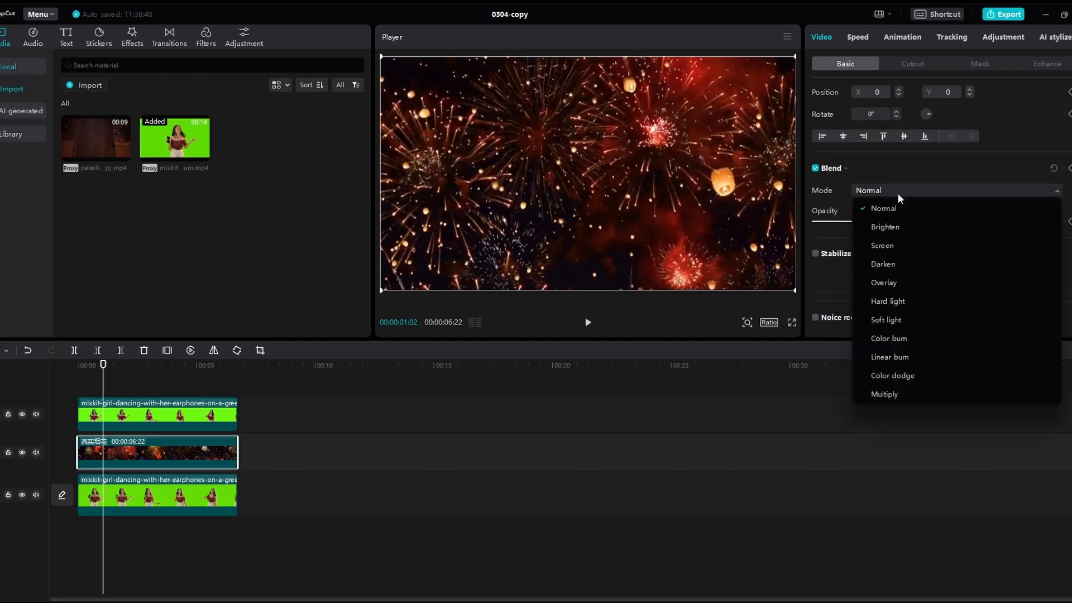
left_click(889, 231)
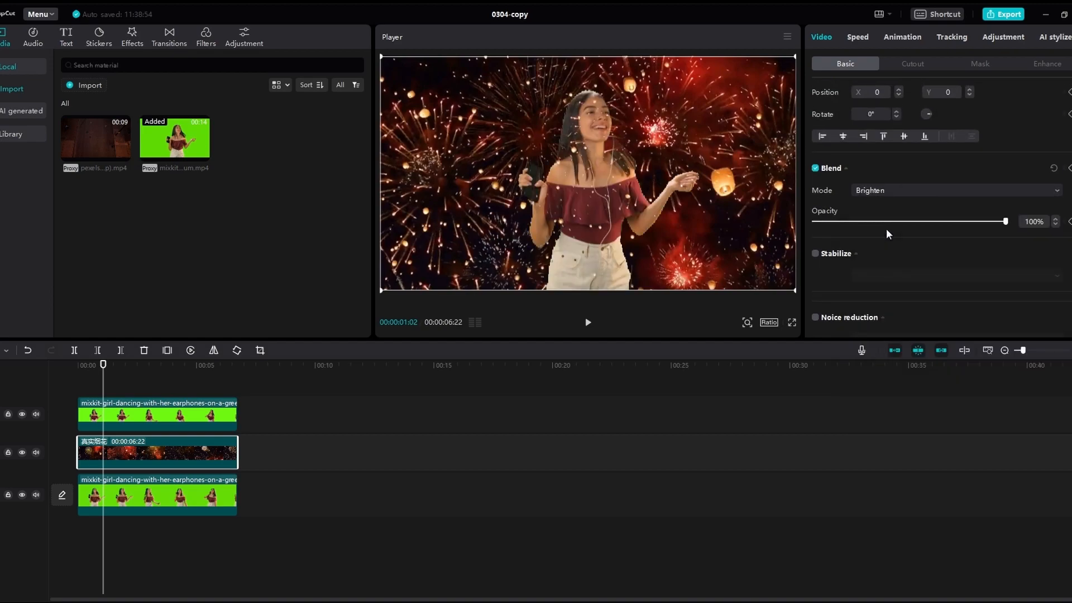
Step: Try the Screen blend mode on the fireworks clip and switch it back to Brighten
left_click(888, 190)
left_click(885, 248)
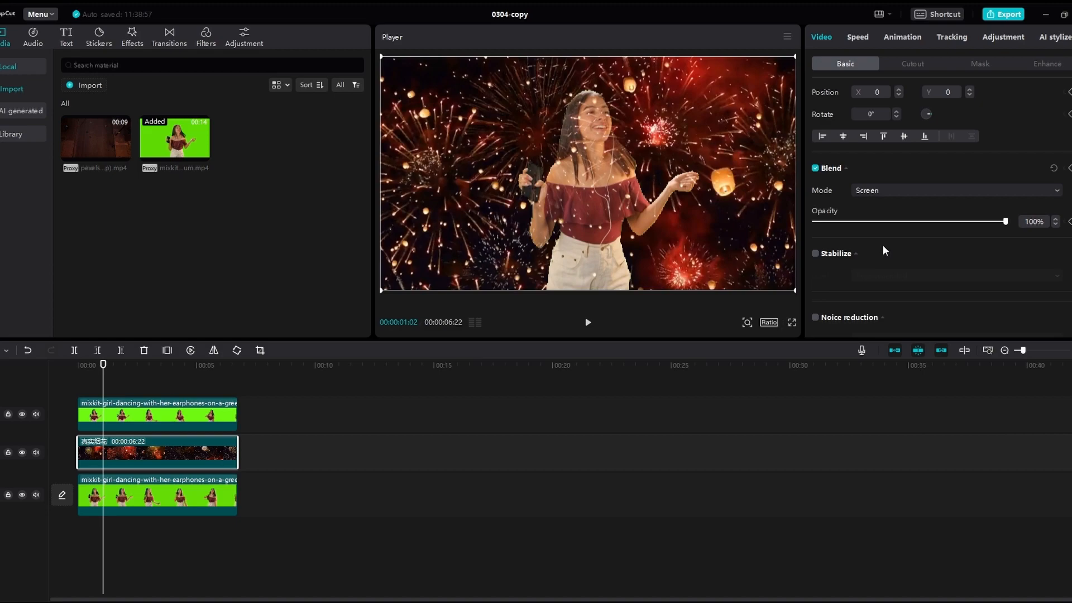
left_click(888, 190)
left_click(887, 228)
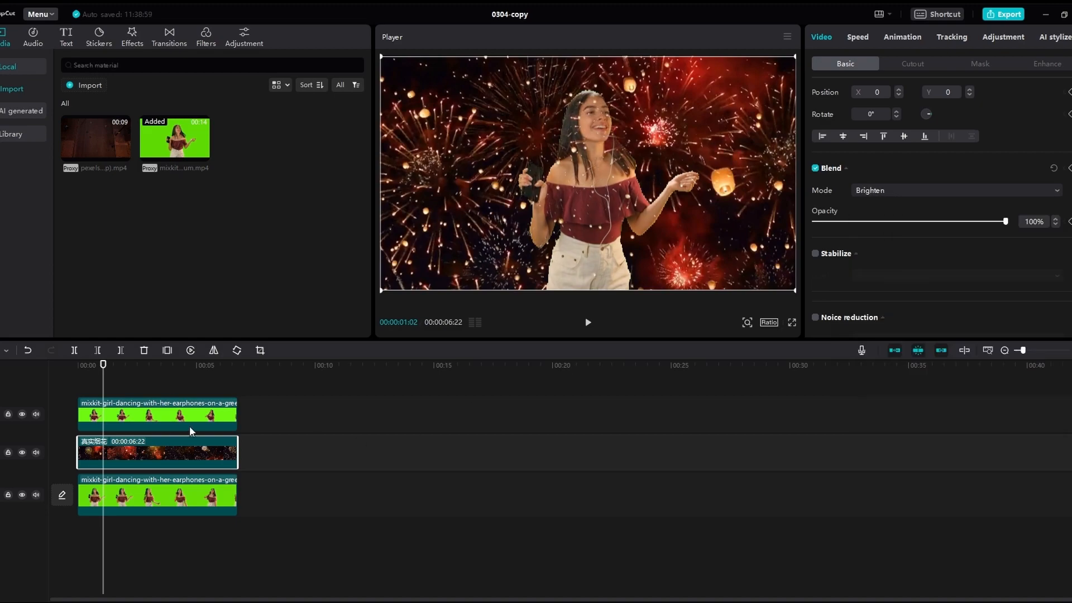
Step: Turn on Auto cutout for the uppermost dancing girl clip, alongside its chroma key
left_click(186, 422)
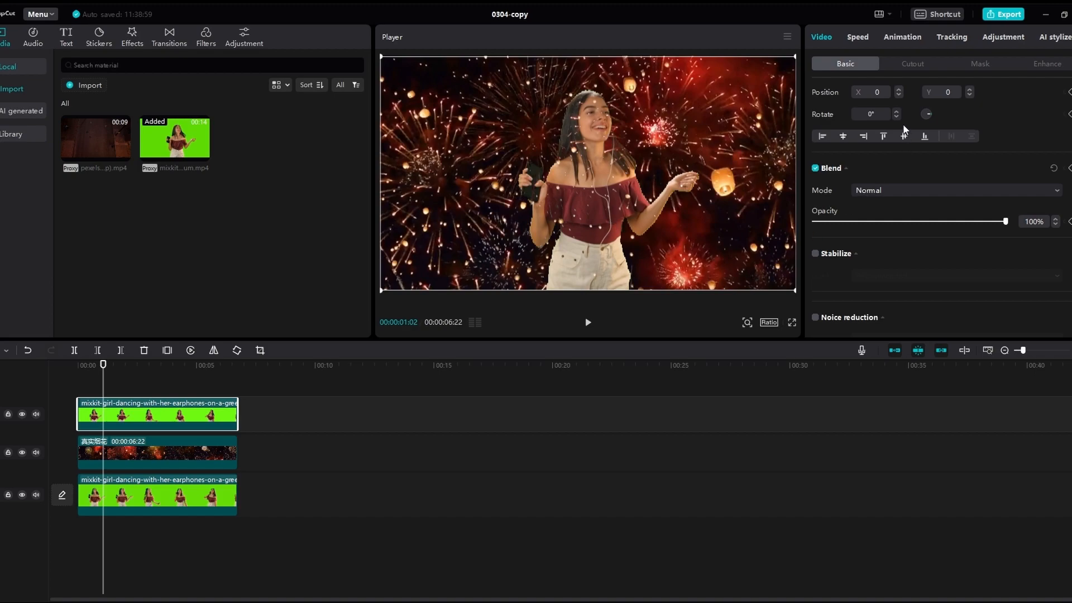
left_click(913, 64)
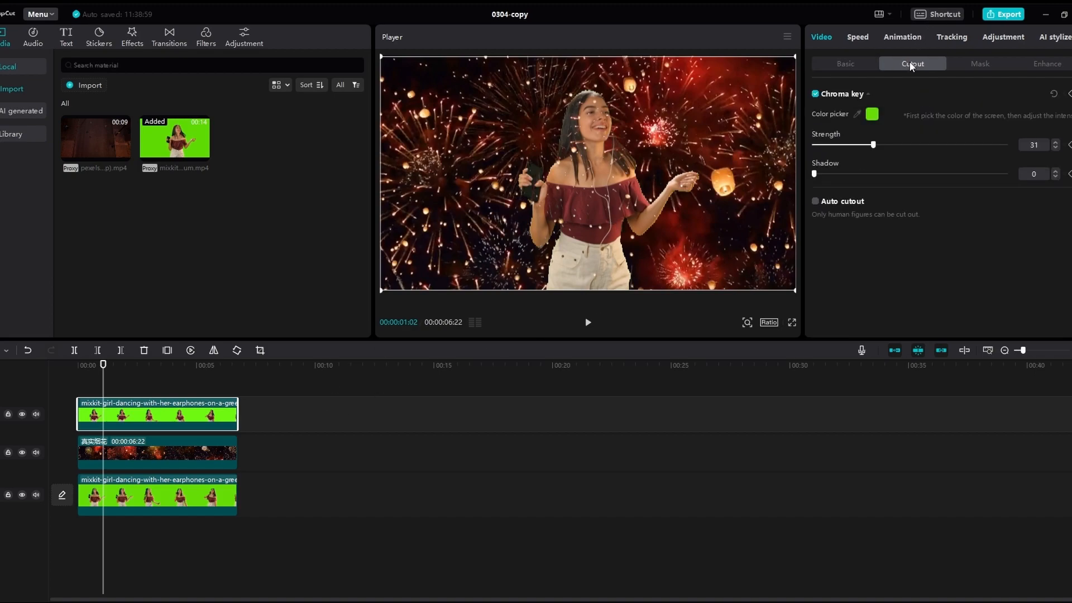
left_click(816, 202)
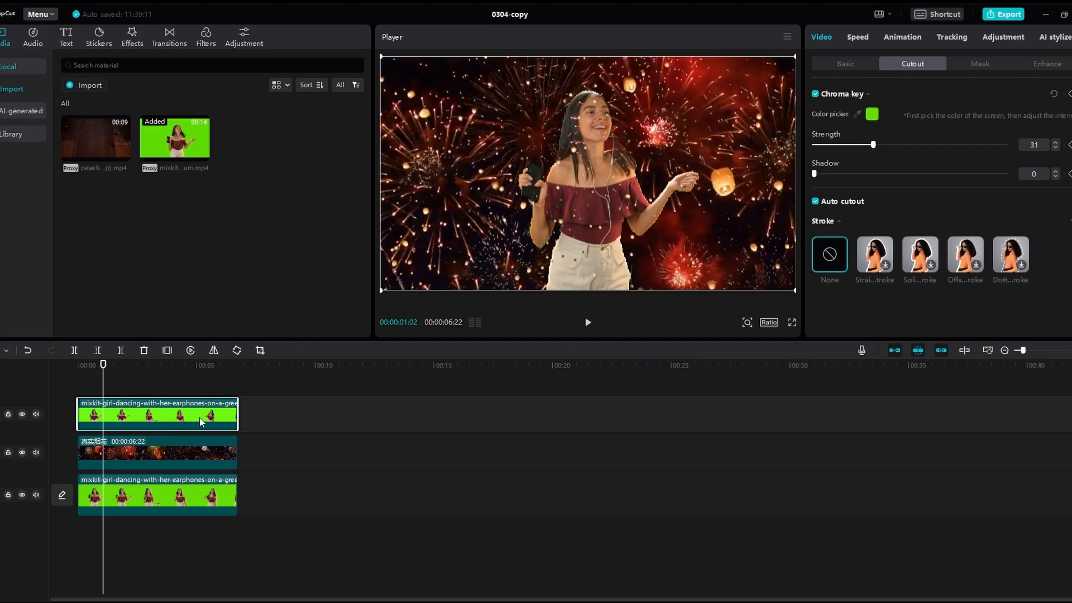
Step: Try layer 2 for the uppermost dancing girl clip, return it to layer 1, and move the playhead to the timeline start
left_click(843, 64)
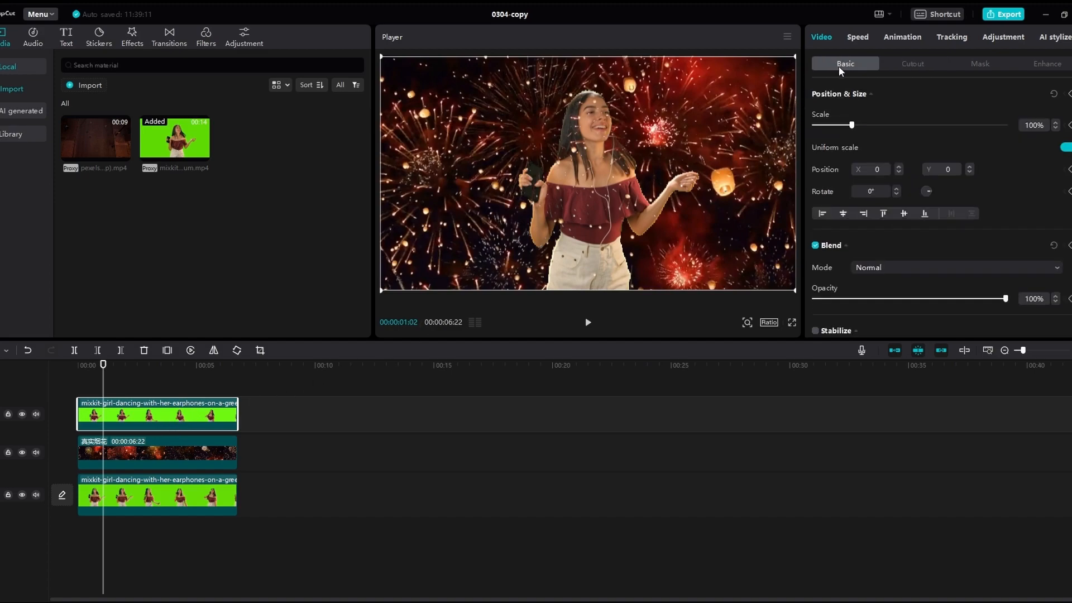
scroll(846, 172, "down", 10)
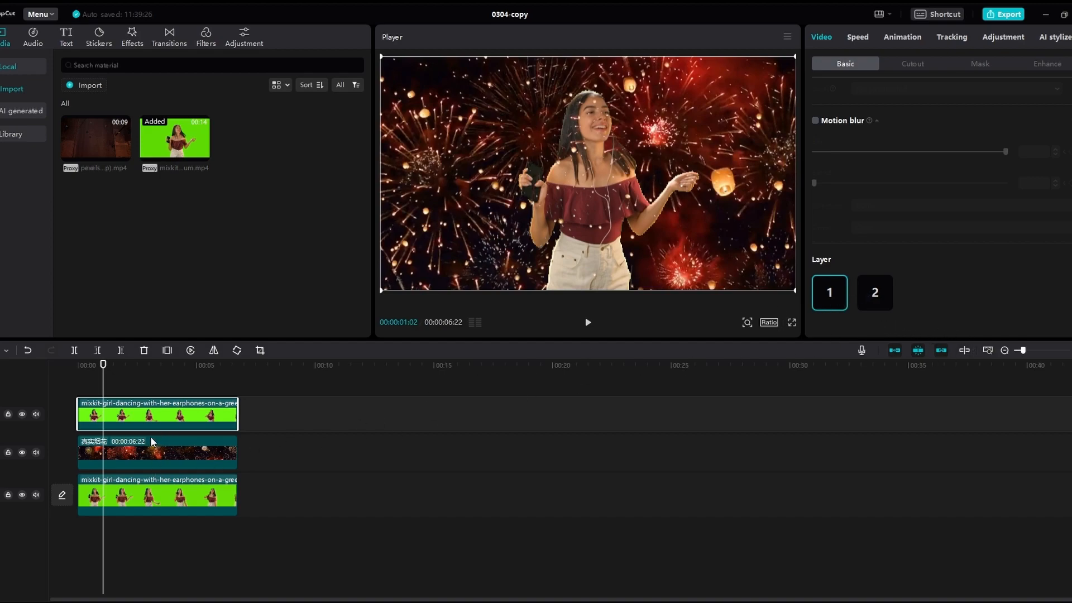
left_click(877, 298)
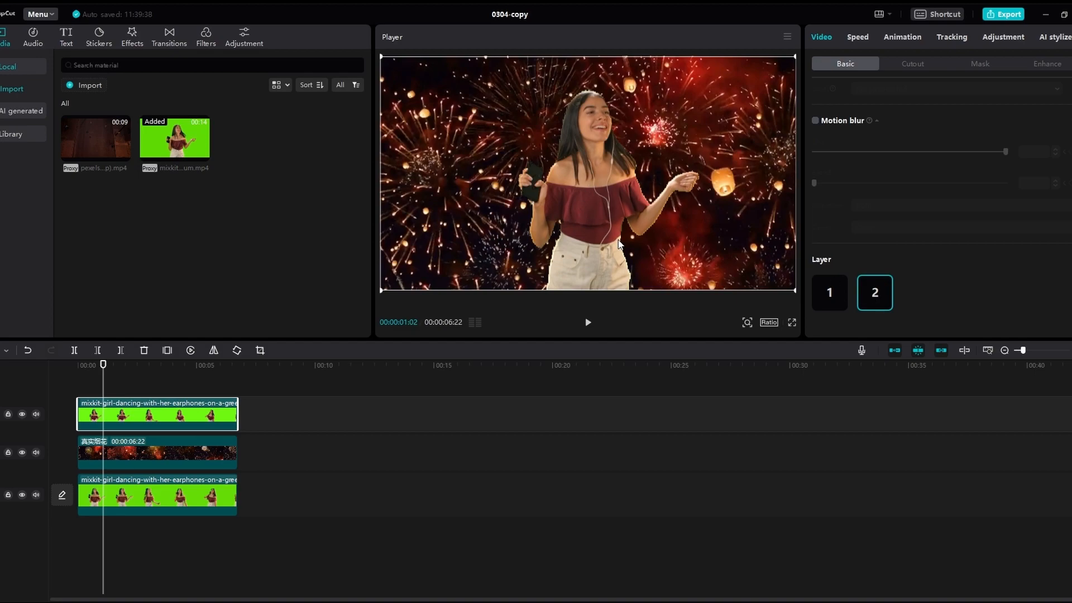
left_click(829, 294)
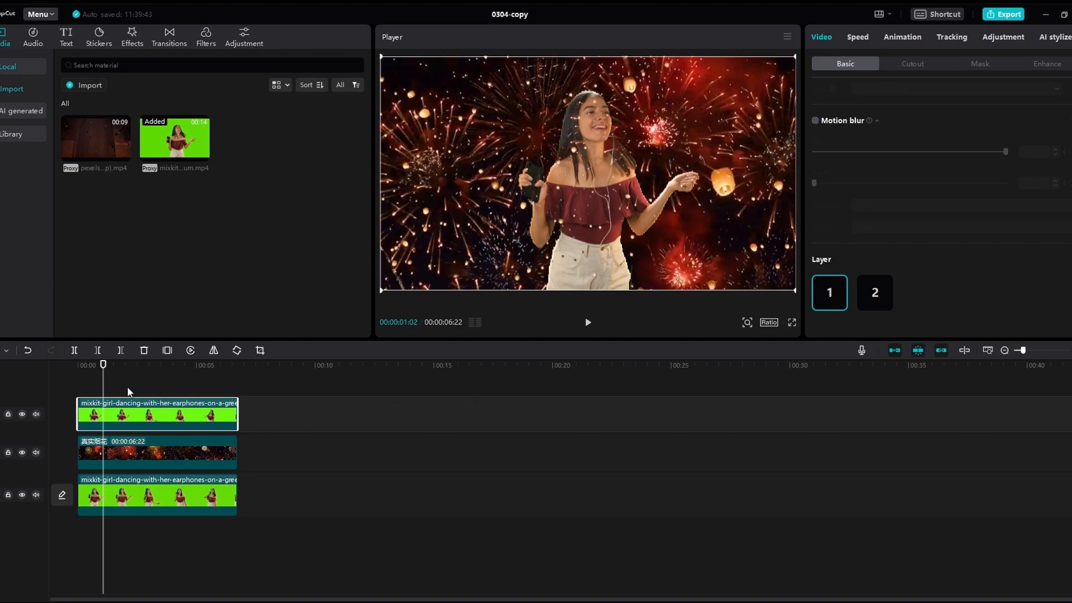
left_click_drag(103, 366, 78, 366)
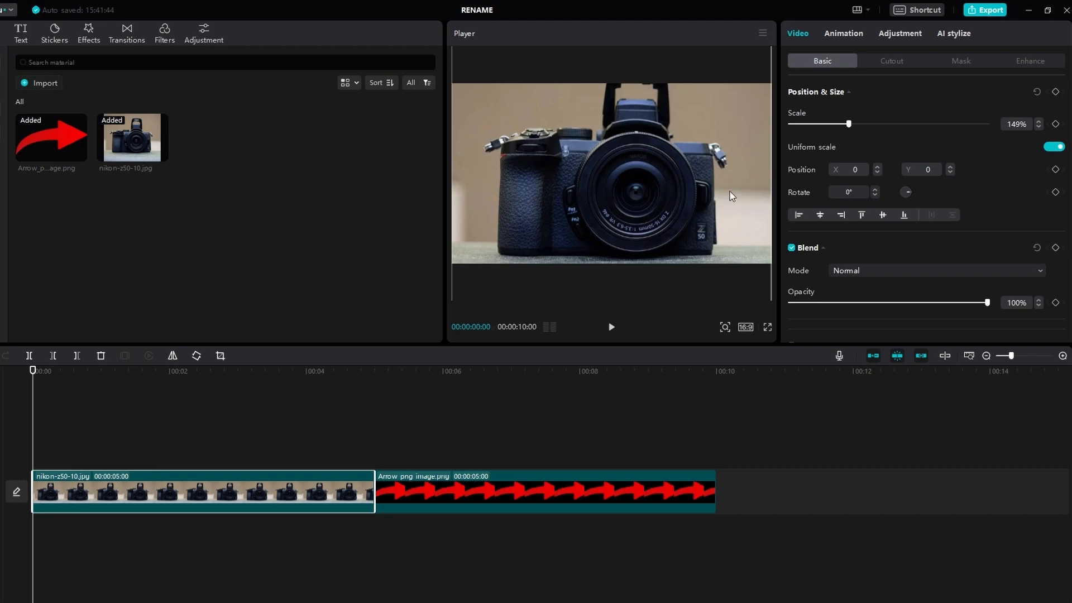
Step: Keyframe the camera photo's scale and position at its start, and set 184% scale and X position -193 at 00:00:02:15
left_click(1055, 124)
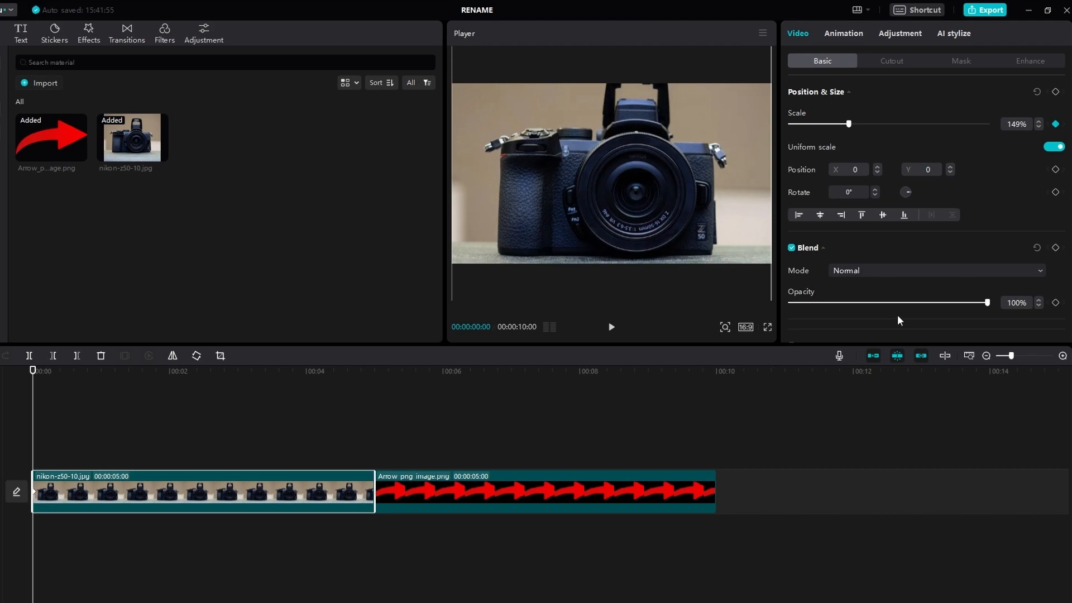
left_click(1055, 170)
left_click_drag(48, 373, 204, 371)
left_click_drag(849, 123, 864, 124)
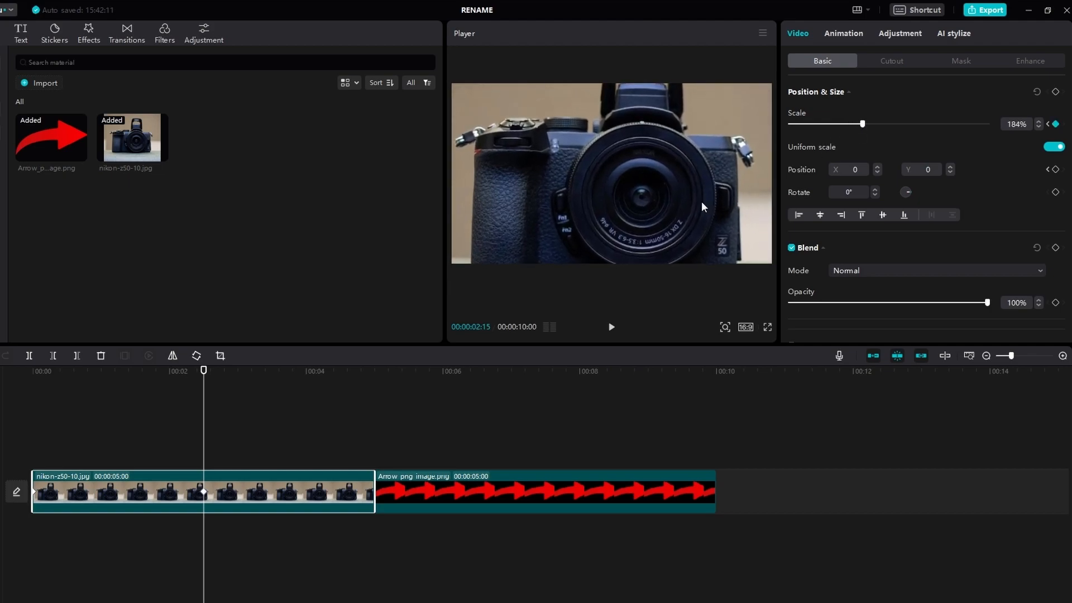
left_click_drag(671, 209, 657, 210)
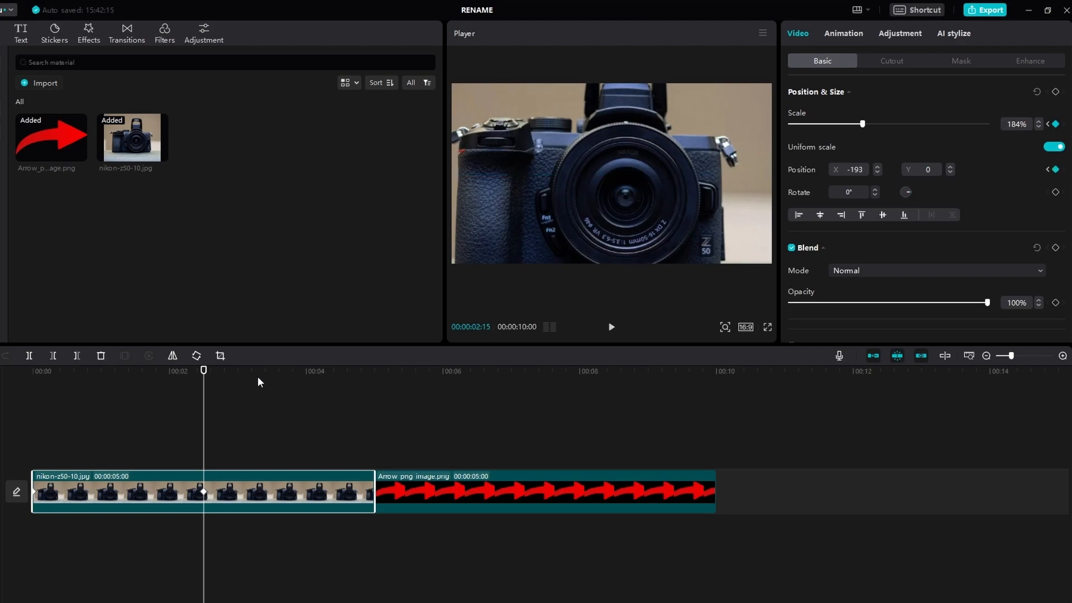
Step: Play the camera photo from the timeline start to check its zoom and movement
left_click_drag(85, 375, 22, 372)
key("space")
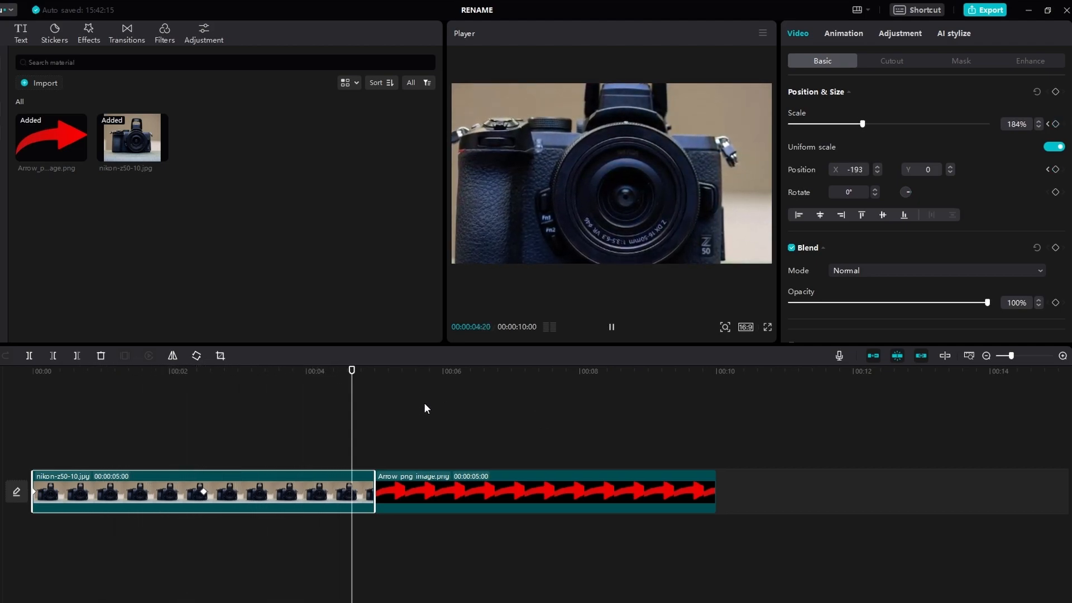
key("space")
Step: Add scale and position keyframes to the arrow image at the very start of its clip
left_click(427, 472)
left_click_drag(379, 371, 375, 371)
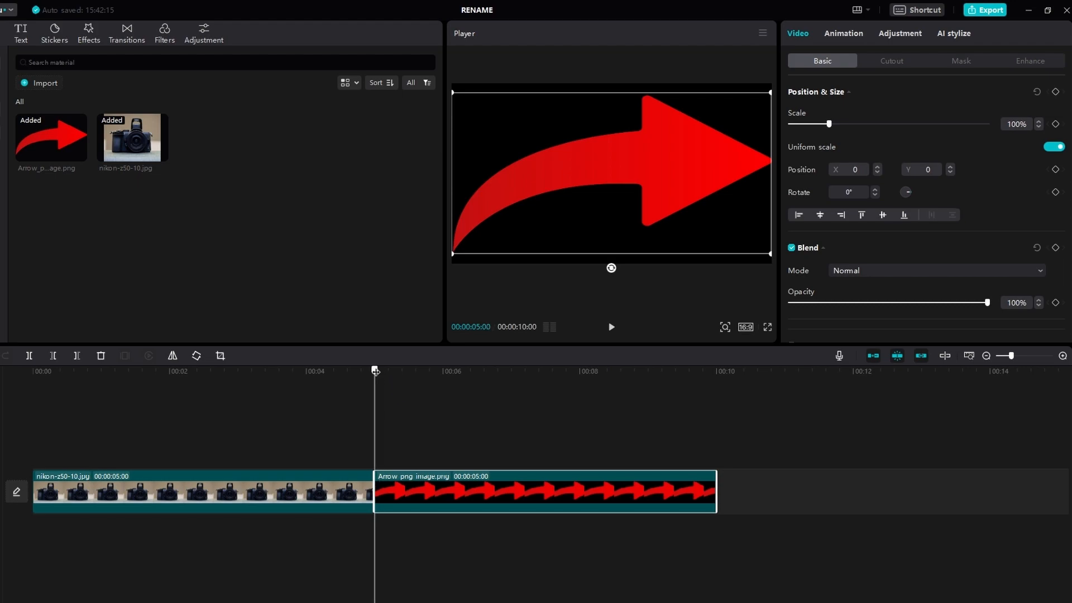
left_click(1055, 124)
left_click(1056, 169)
Step: Set the arrow image's scale to 40% and its position to X 659, Y -519 at 00:00:07:08
key("space")
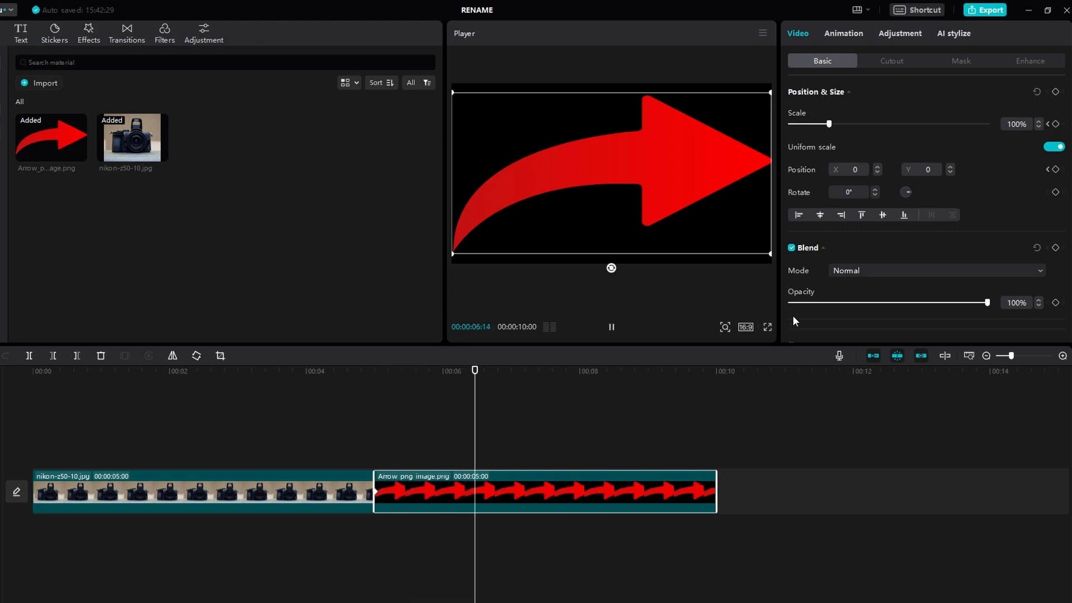
key("space")
left_click_drag(829, 124, 804, 124)
left_click_drag(631, 177, 686, 219)
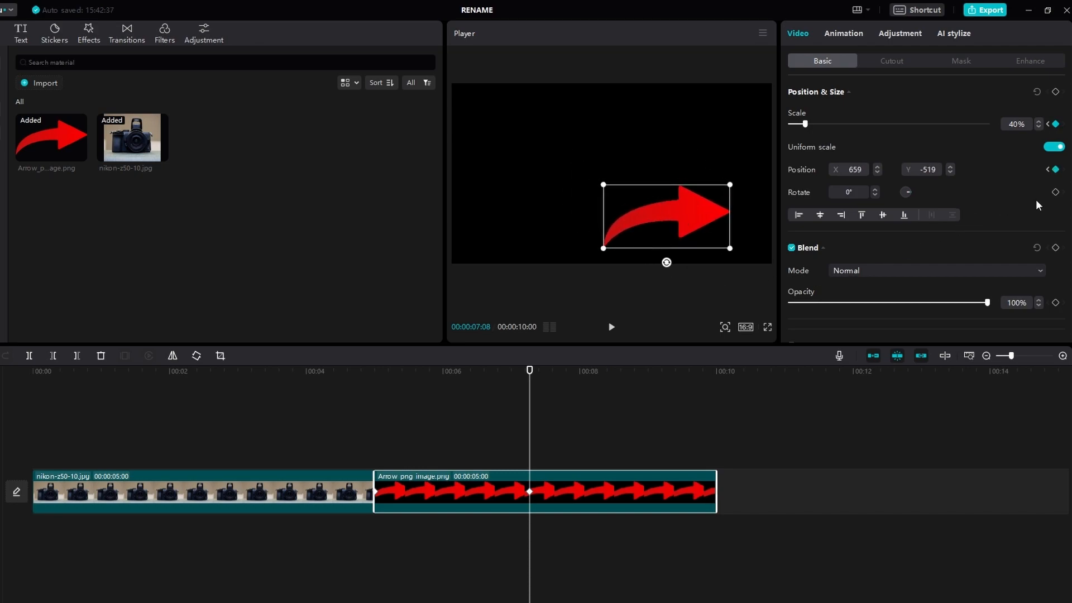
Step: Add a rotation keyframe to the arrow at 00:00:07:08 and rotate it to -34° at 00:00:07:26
left_click(1055, 193)
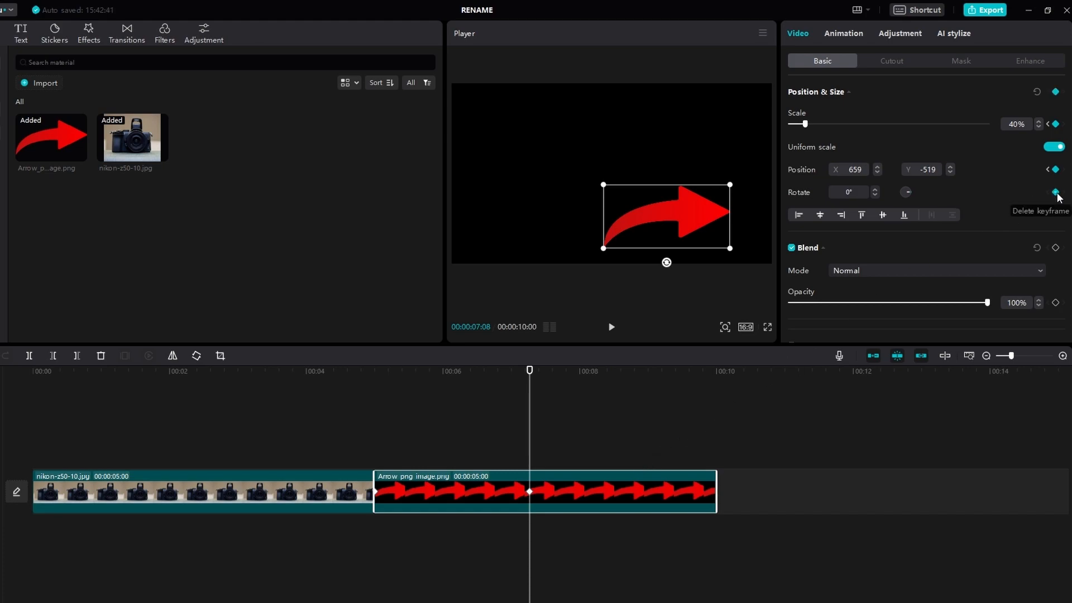
key("space")
key("space")
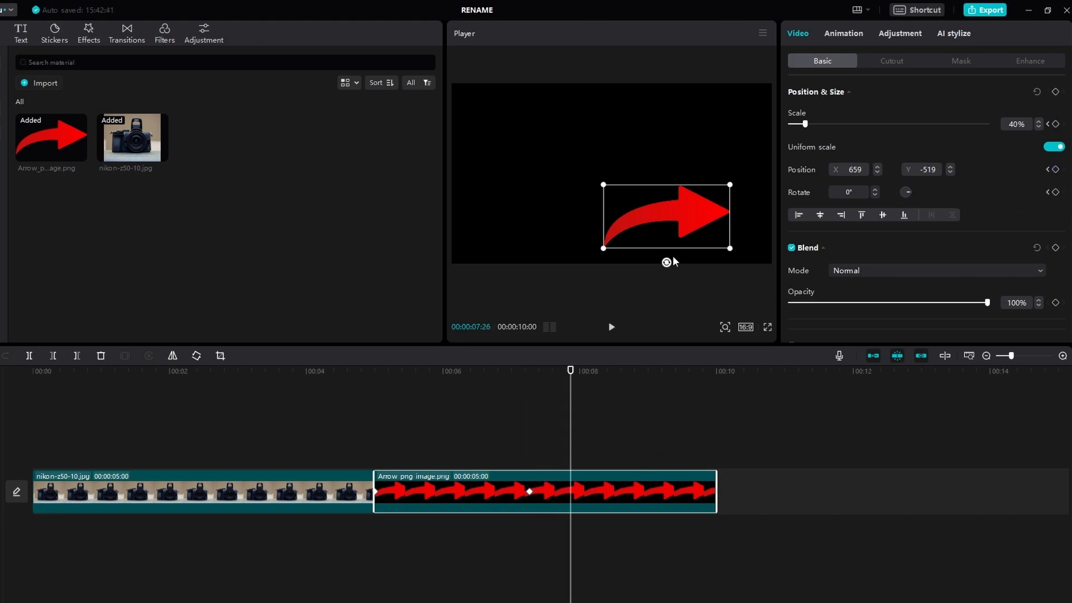
left_click_drag(666, 265, 668, 217)
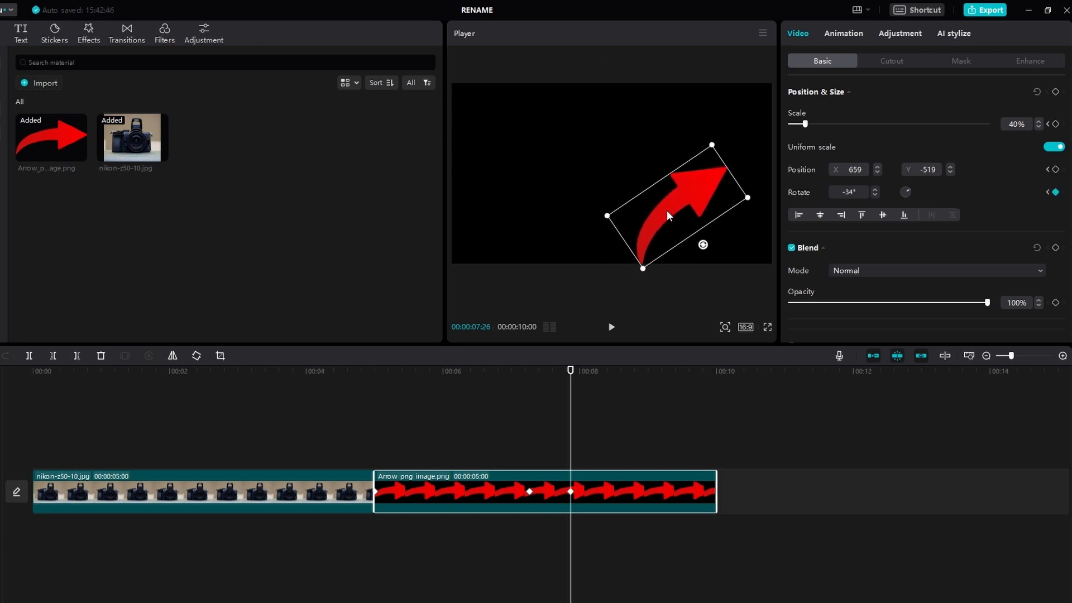
left_click(555, 370)
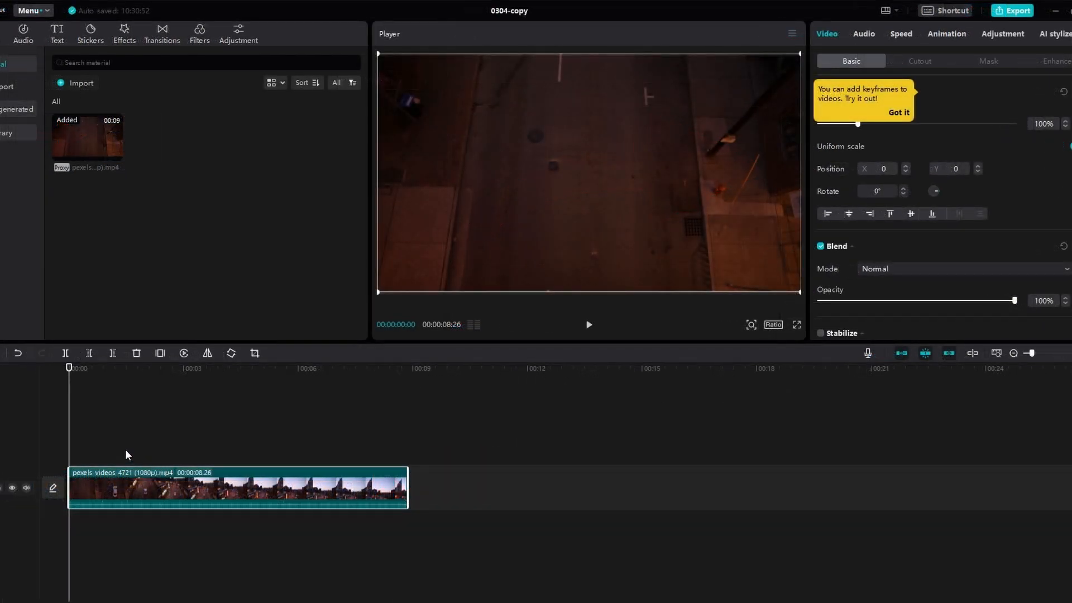
Step: Mute the city street video's track and slow the clip down to 0.5x speed
left_click(25, 487)
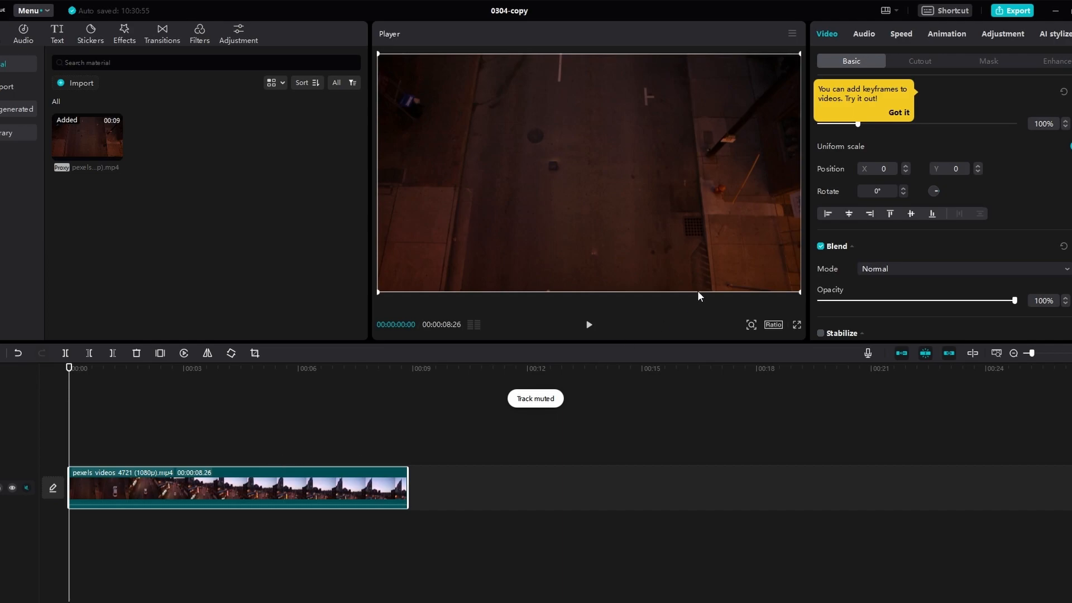
left_click(299, 560)
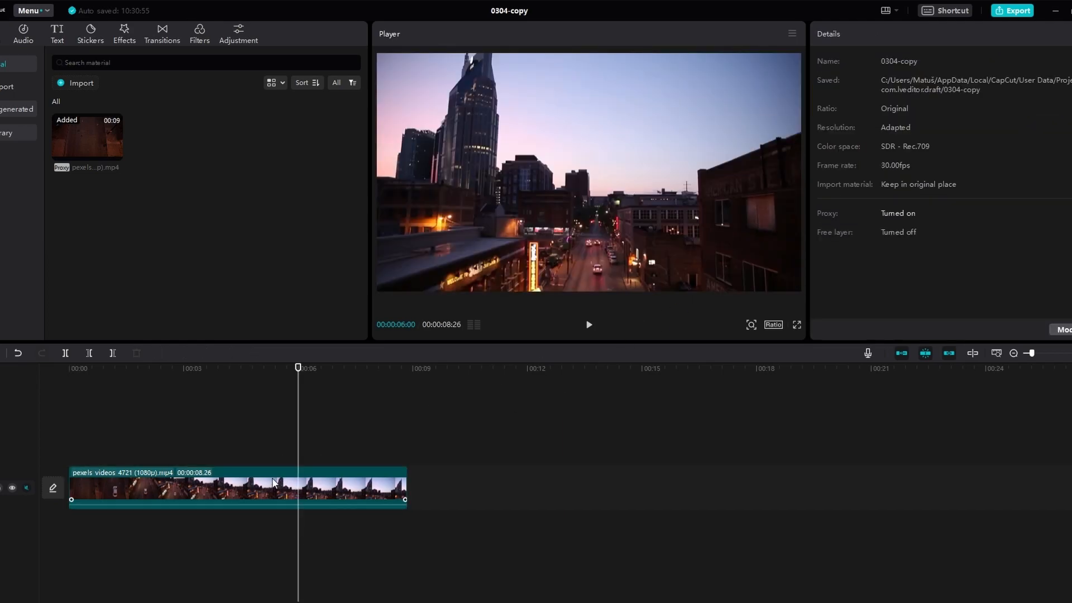
left_click(270, 483)
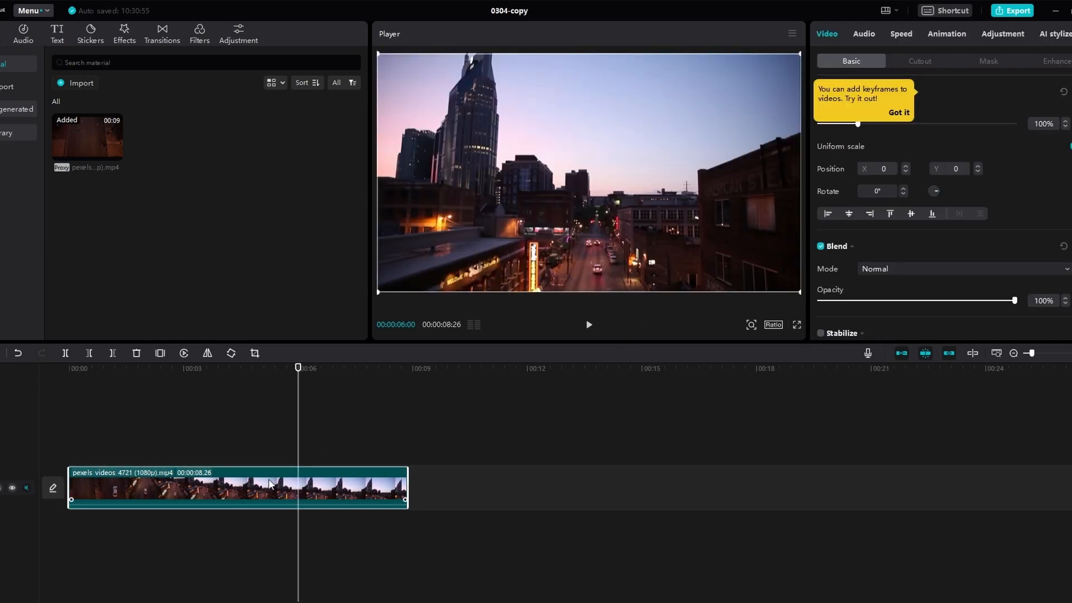
left_click(900, 37)
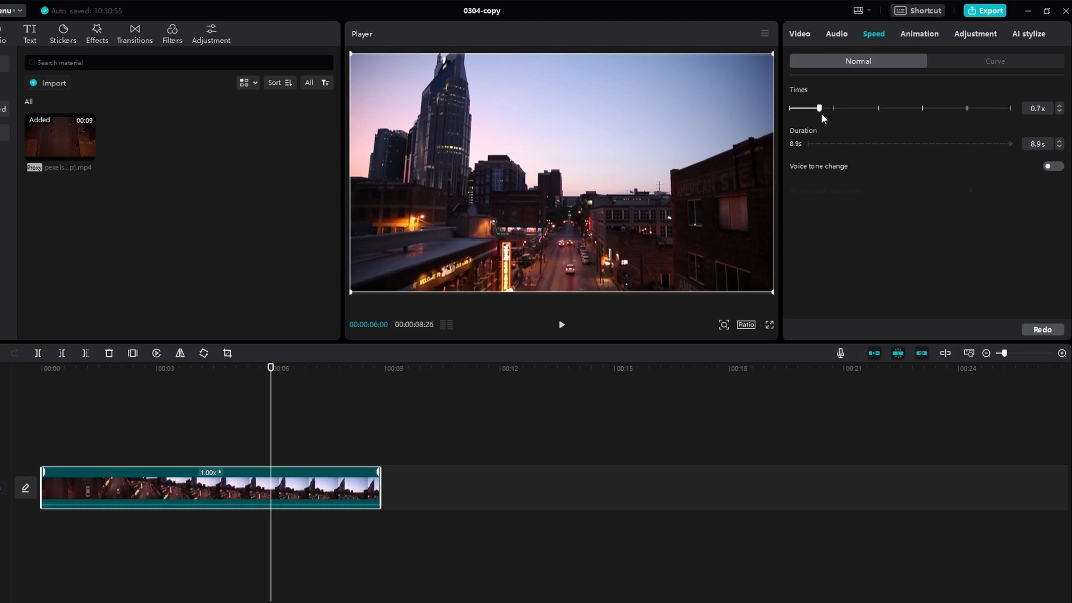
left_click_drag(812, 114, 810, 114)
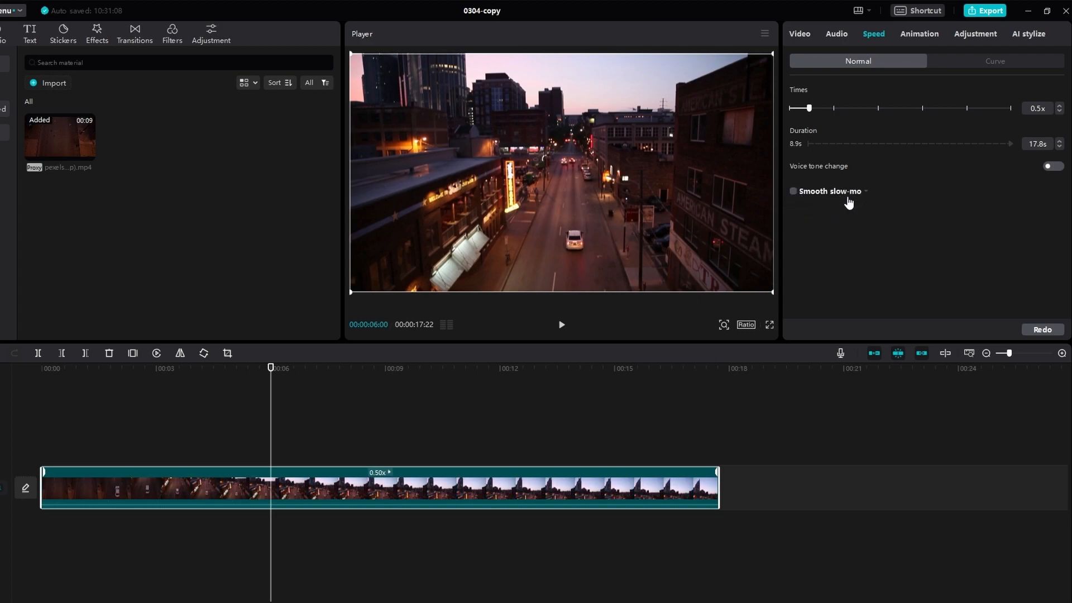
Step: Enable Smooth slow-mo for the city street clip using the Optical flow method
left_click(794, 192)
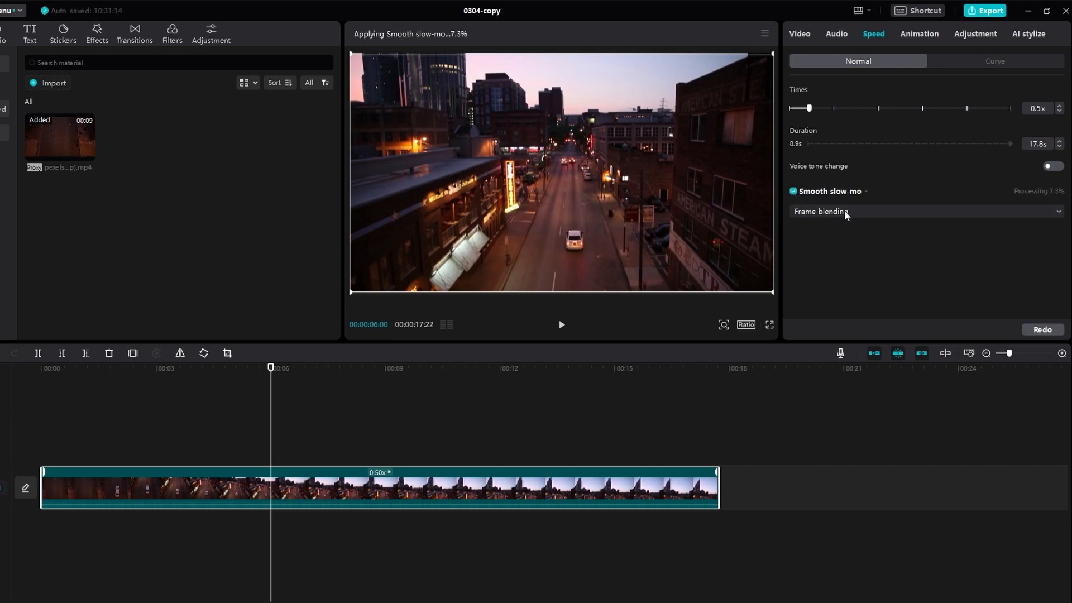
left_click(844, 211)
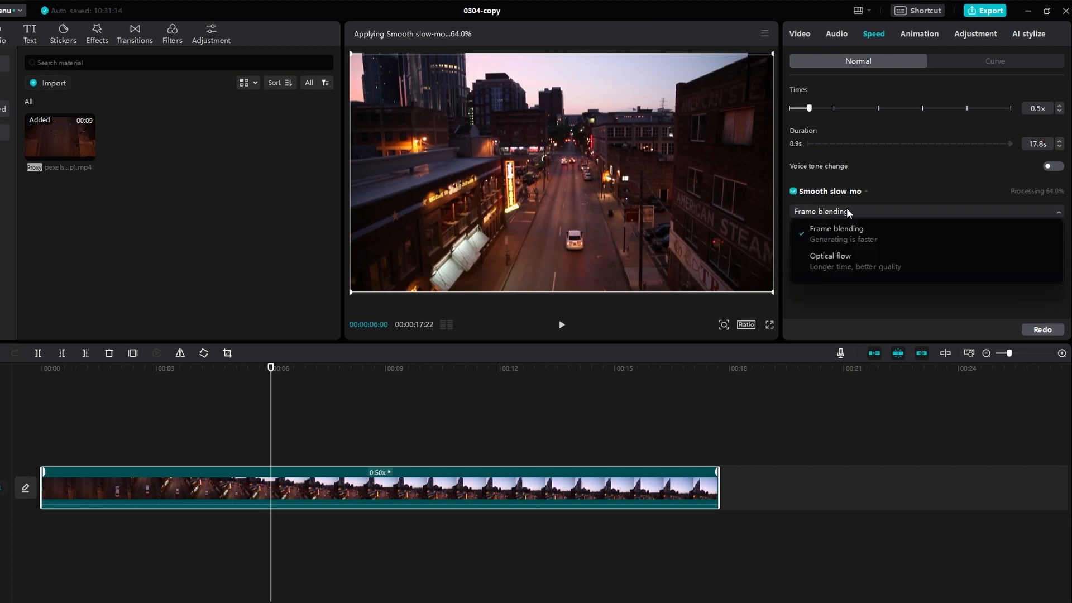
left_click(846, 260)
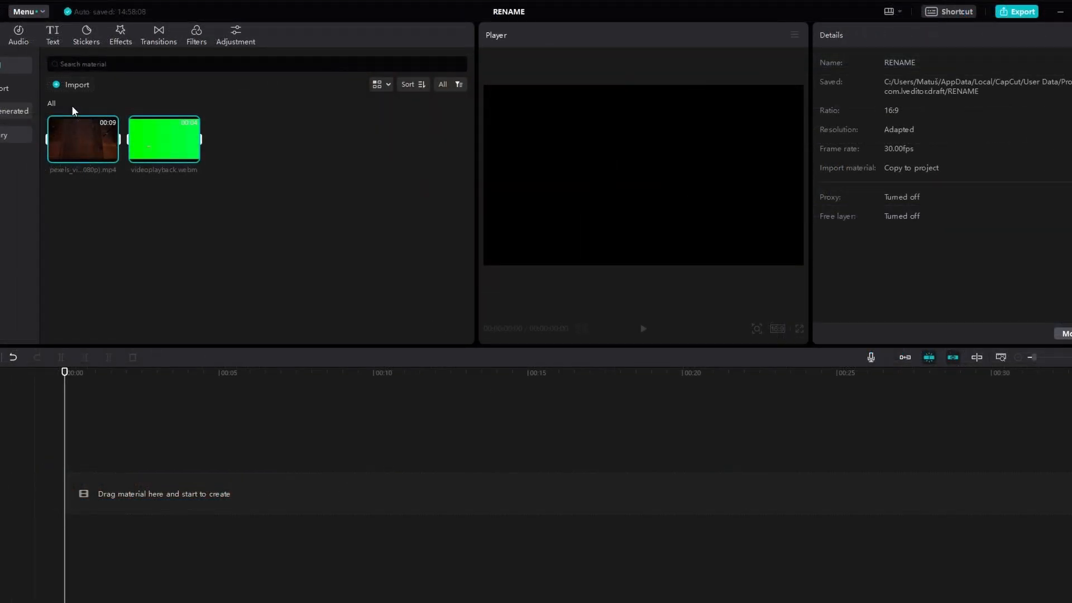
Step: Add the city street video to the empty timeline and trim its beginning at about 00:00:01:25
left_click_drag(83, 139, 75, 487)
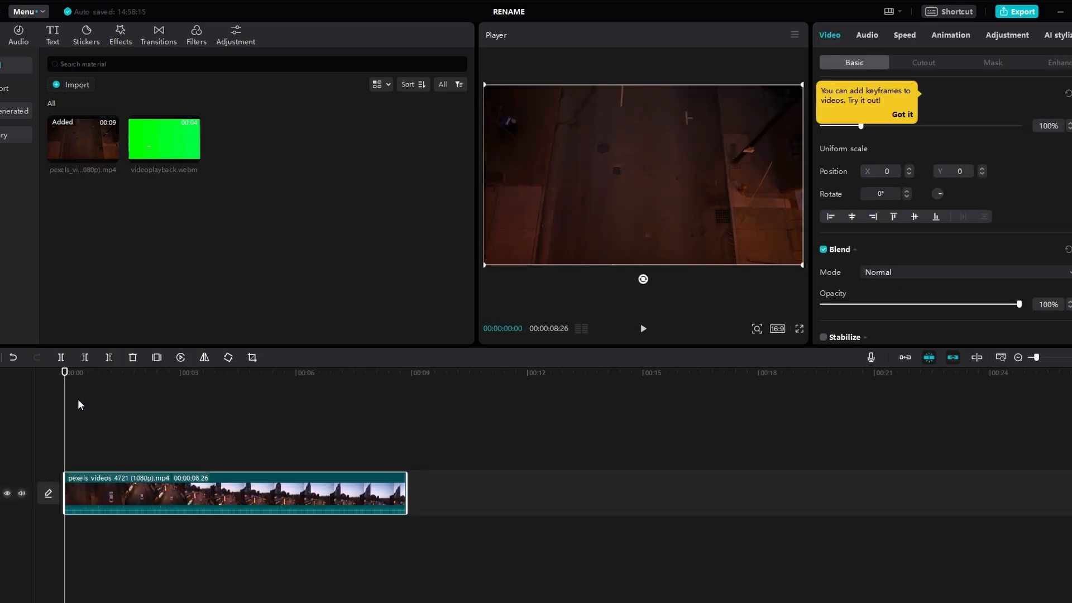
left_click_drag(71, 373, 138, 370)
left_click_drag(65, 480, 140, 480)
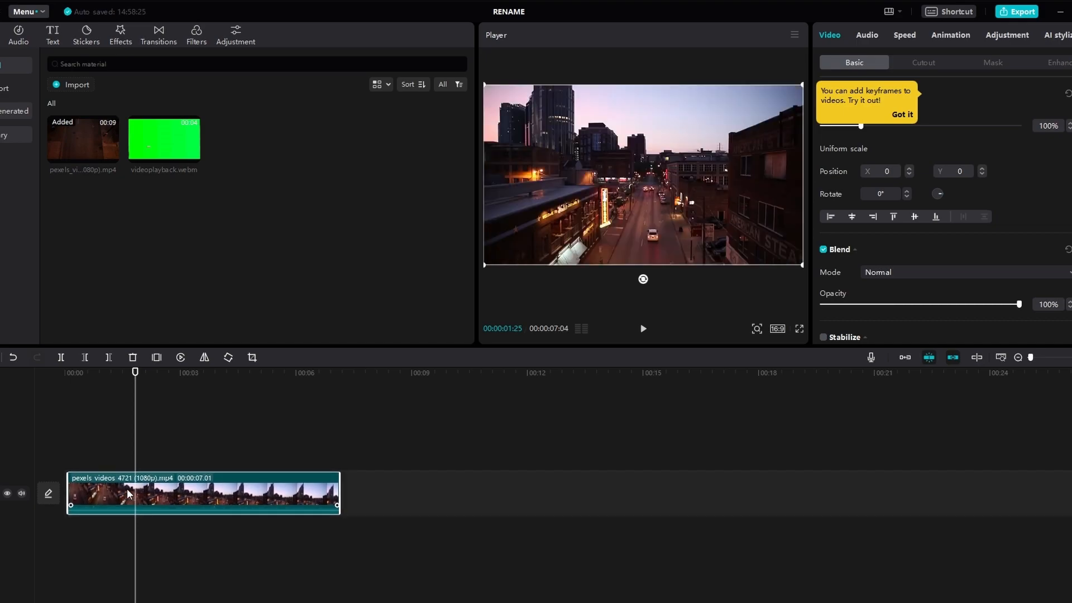
left_click_drag(137, 376, 84, 374)
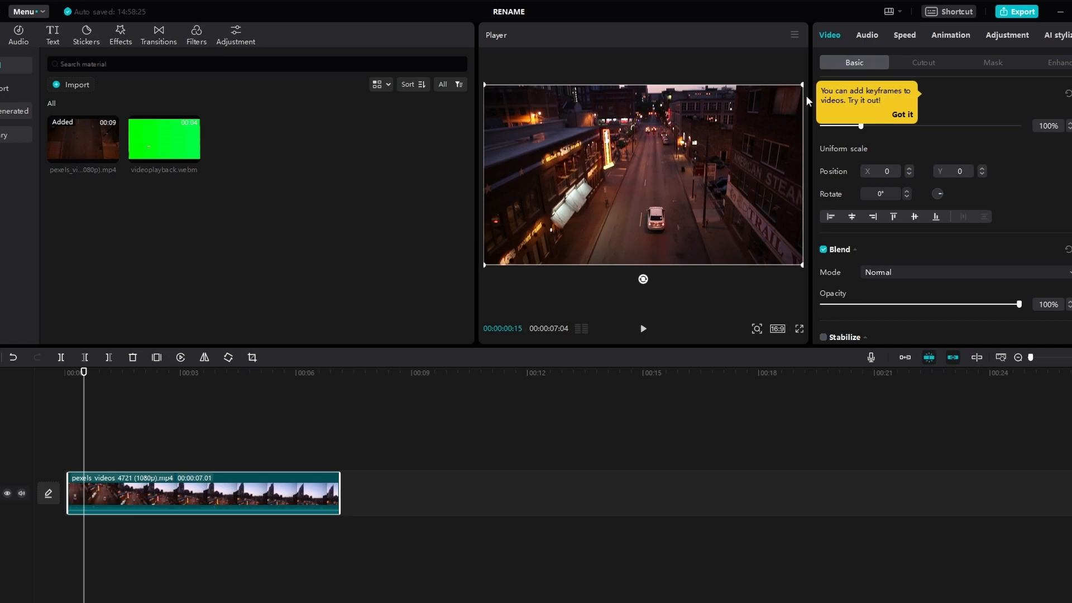
Step: Reverse the trimmed city street clip and play back its opening
left_click(910, 36)
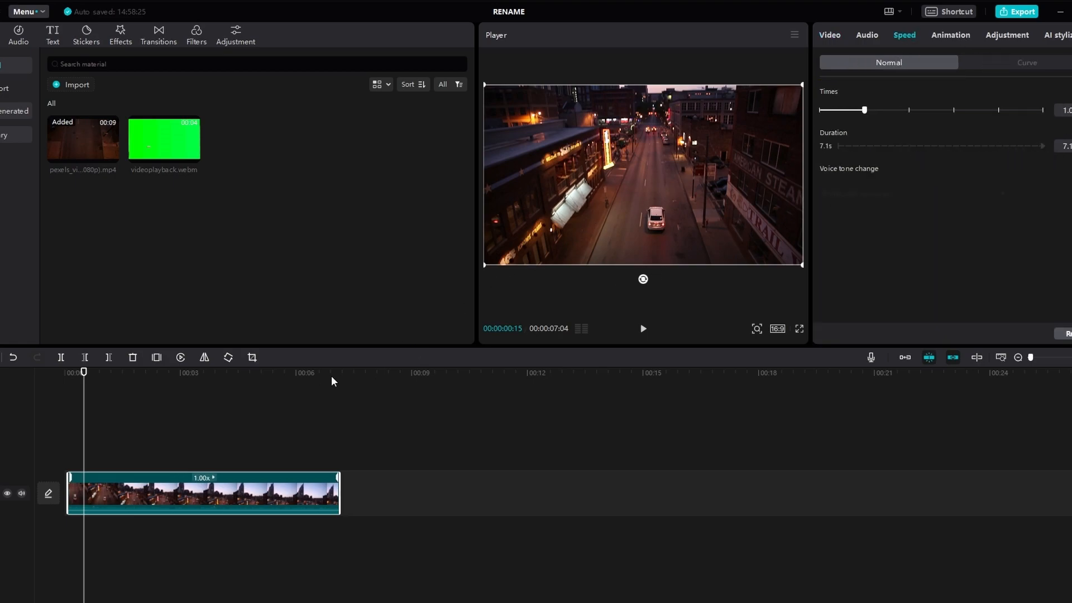
left_click(180, 358)
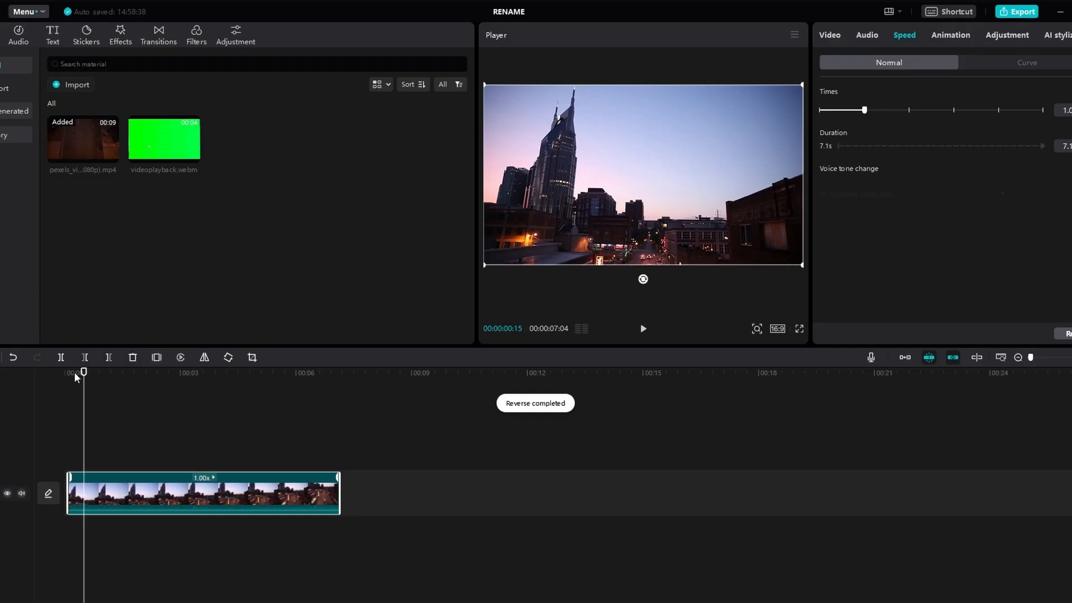
left_click(75, 374)
key("space")
key("space")
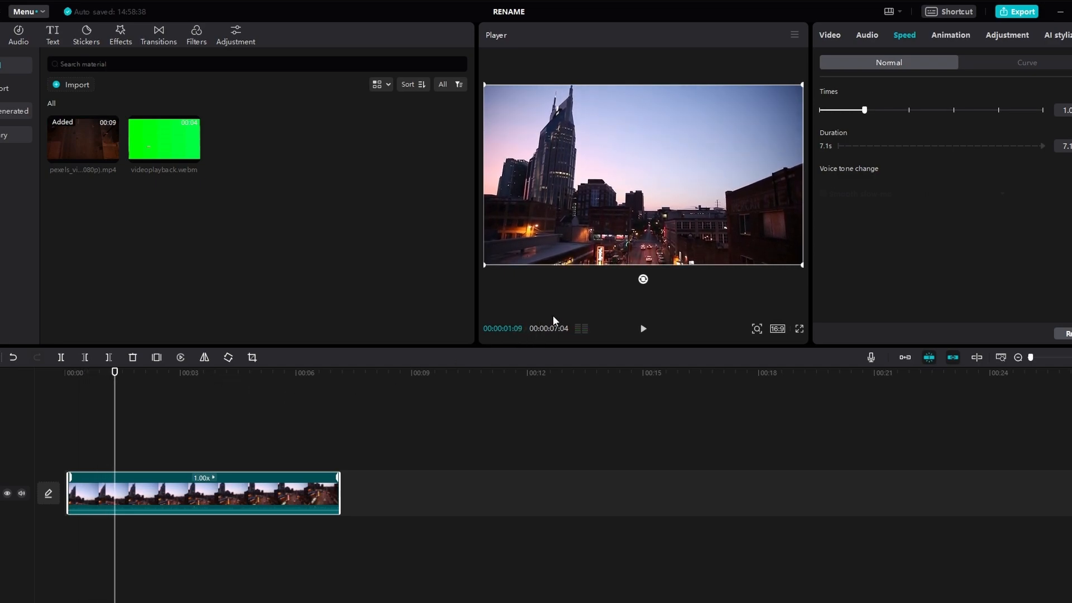
Step: Speed the reversed street clip up to 3.5x and play it from the start
left_click_drag(865, 110, 931, 112)
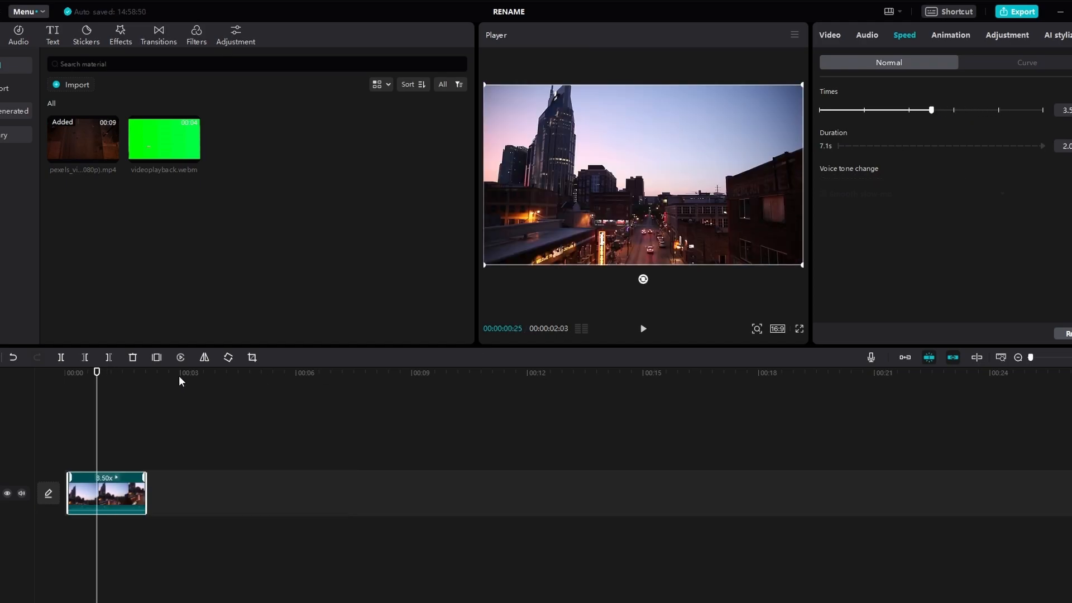
left_click(58, 370)
key("space")
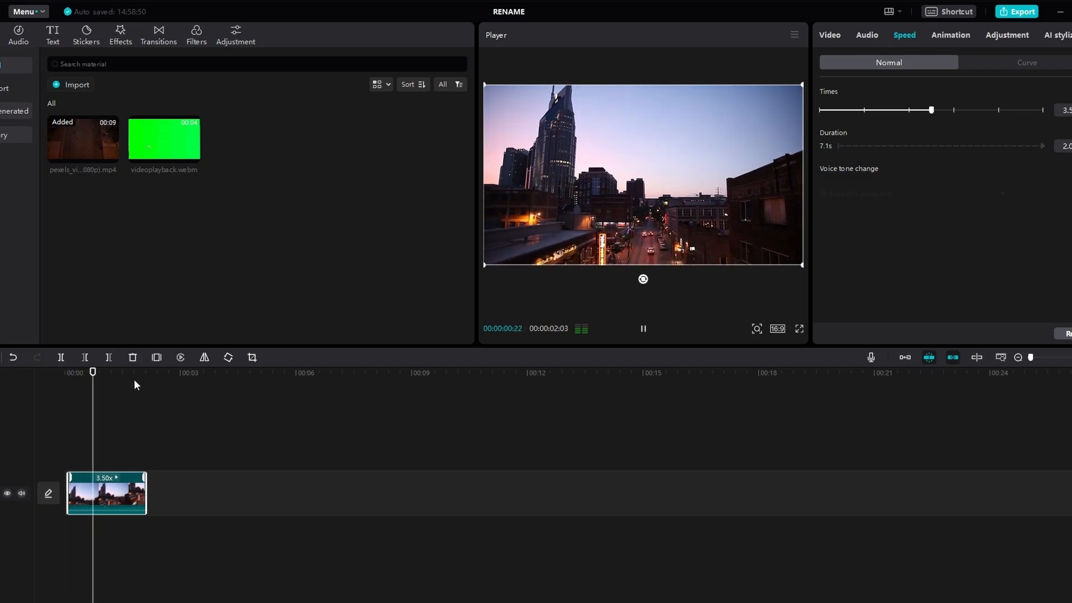
key("space")
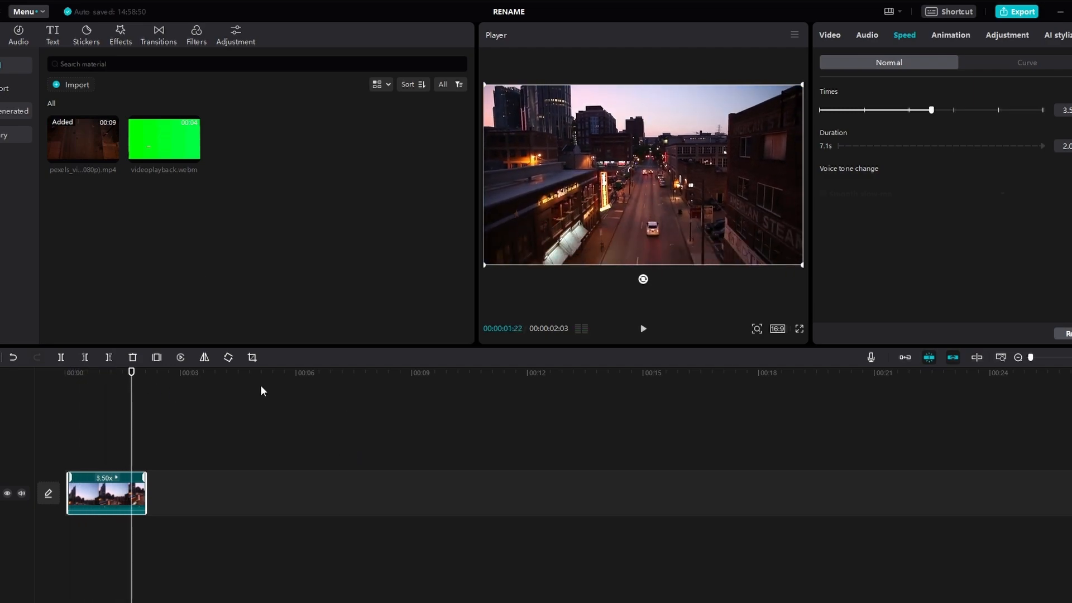
Step: Layer videoplayback.webm above the street clip and key out its green background using Chroma key with strength 20
left_click_drag(168, 139, 72, 456)
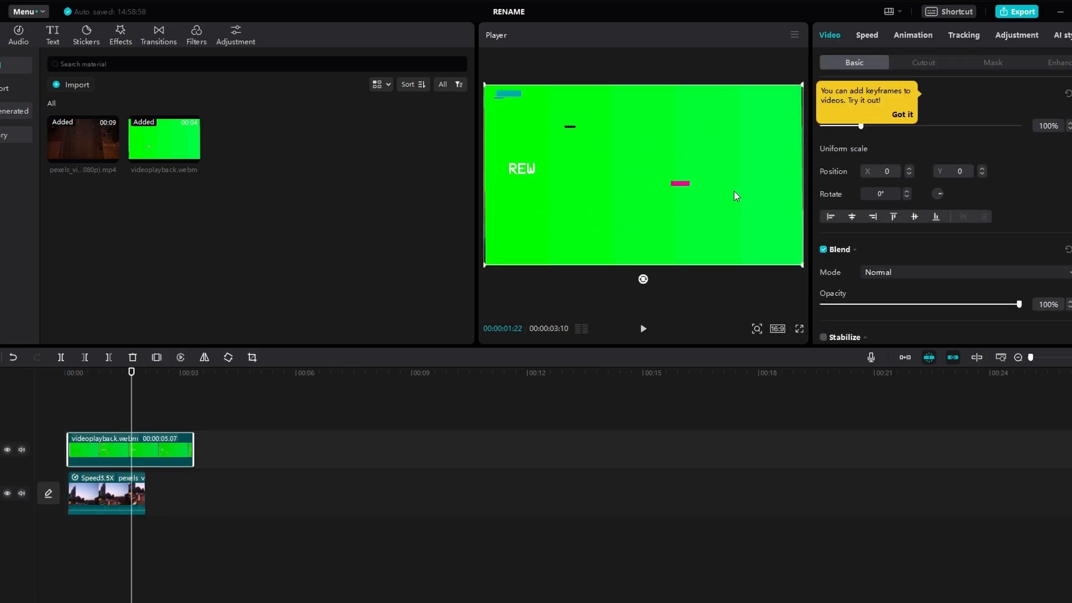
left_click(902, 115)
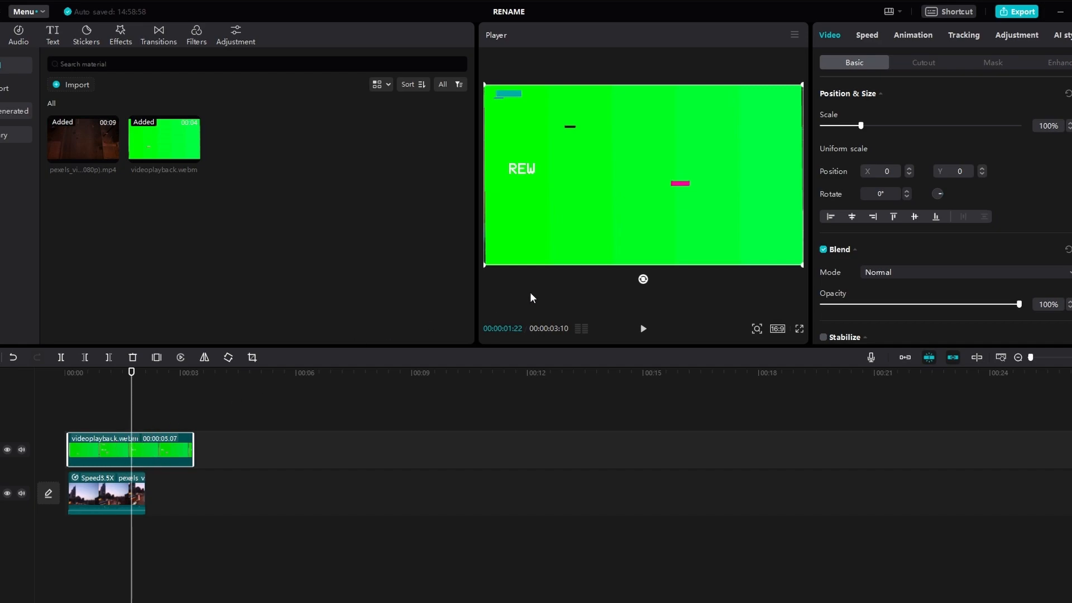
left_click(924, 63)
left_click(823, 94)
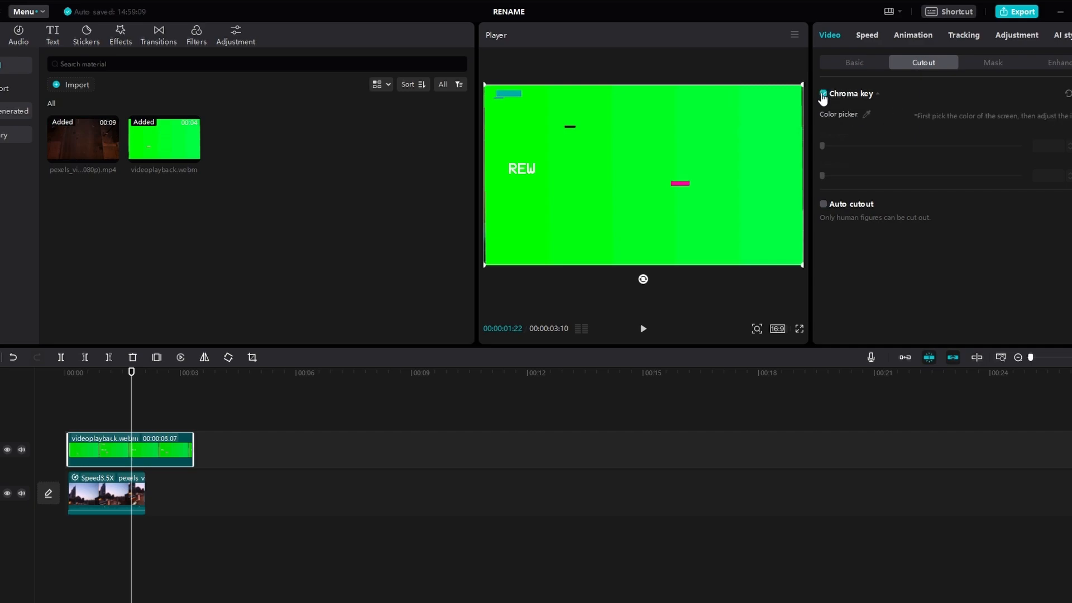
left_click(866, 113)
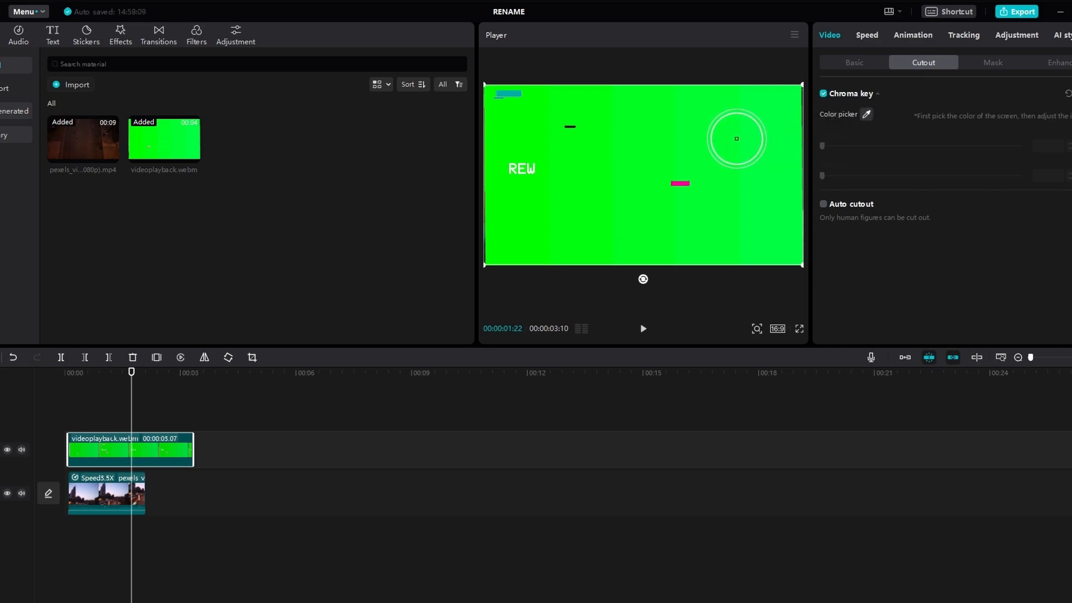
left_click(712, 140)
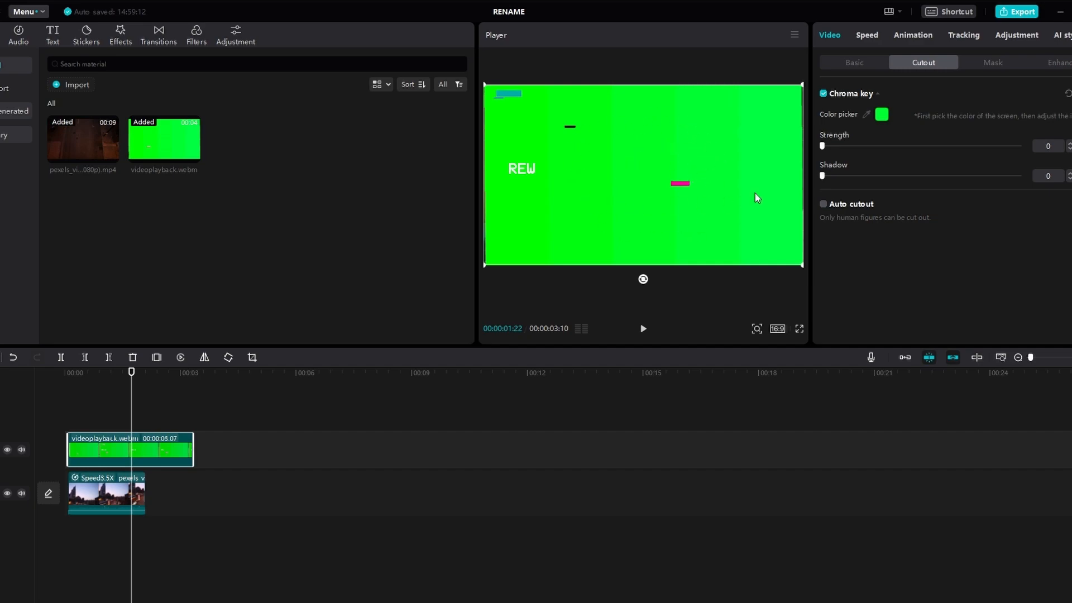
left_click_drag(823, 147, 860, 147)
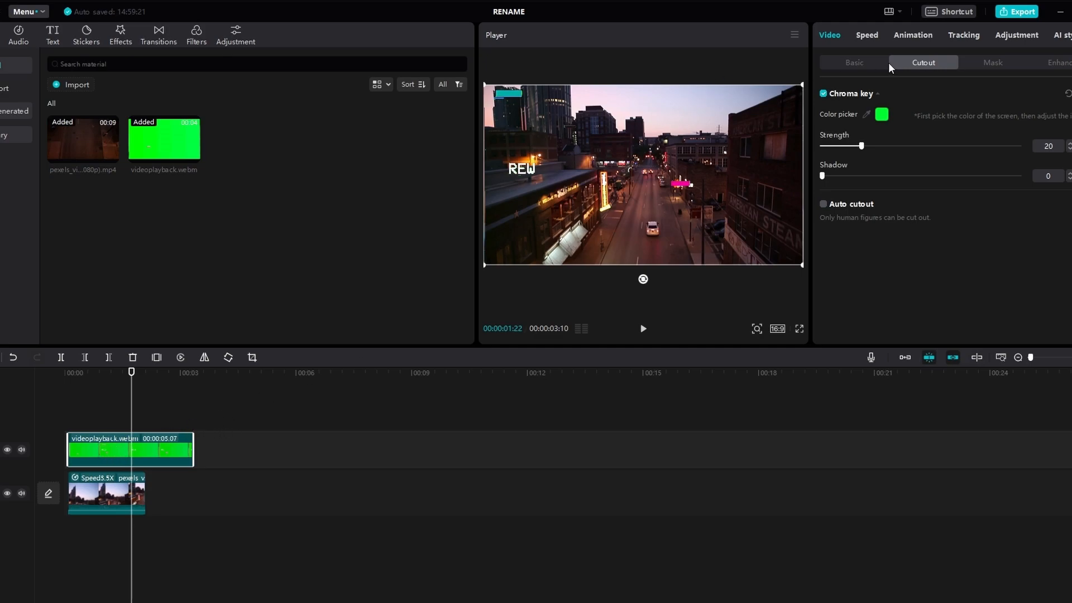
Step: Set the saturation to -15 on the green-screen overlay and to -50 on the street clip
left_click(874, 64)
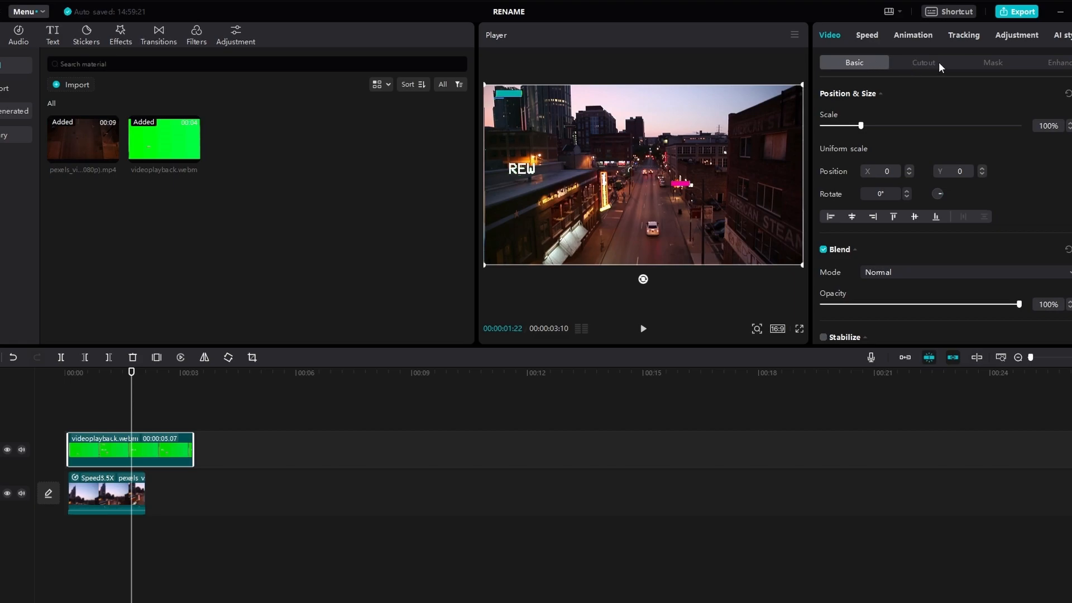
left_click(1013, 38)
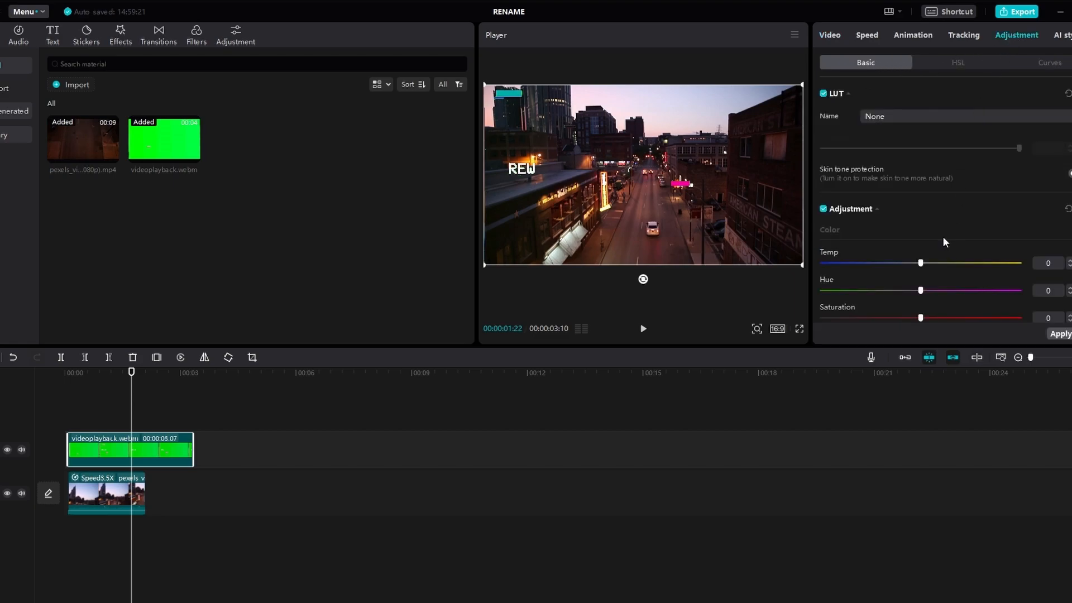
scroll(944, 241, "down", 3)
left_click_drag(920, 220, 890, 220)
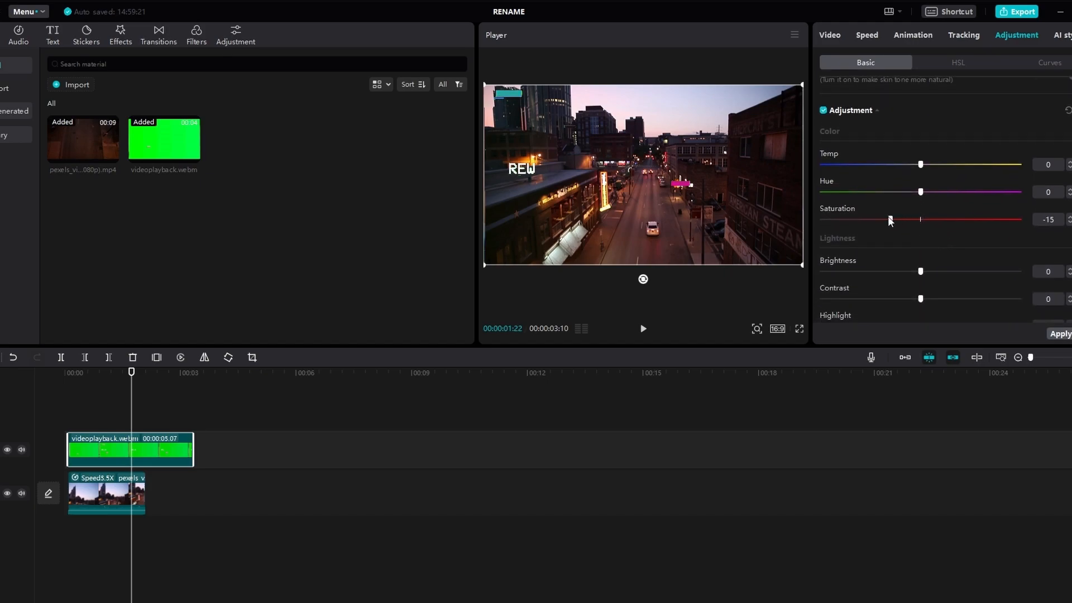
left_click(116, 494)
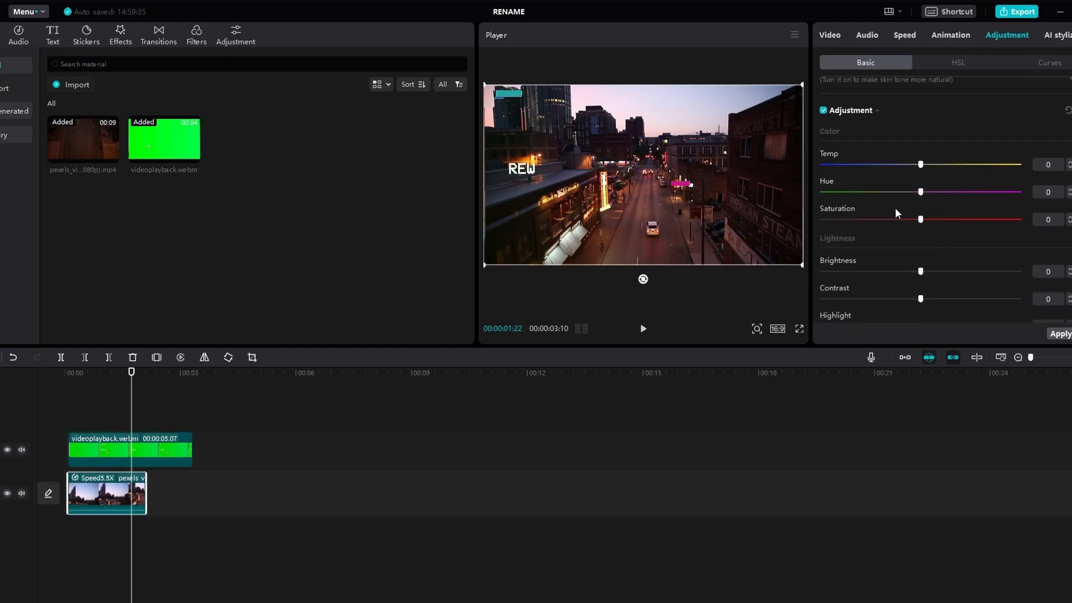
left_click_drag(920, 220, 694, 226)
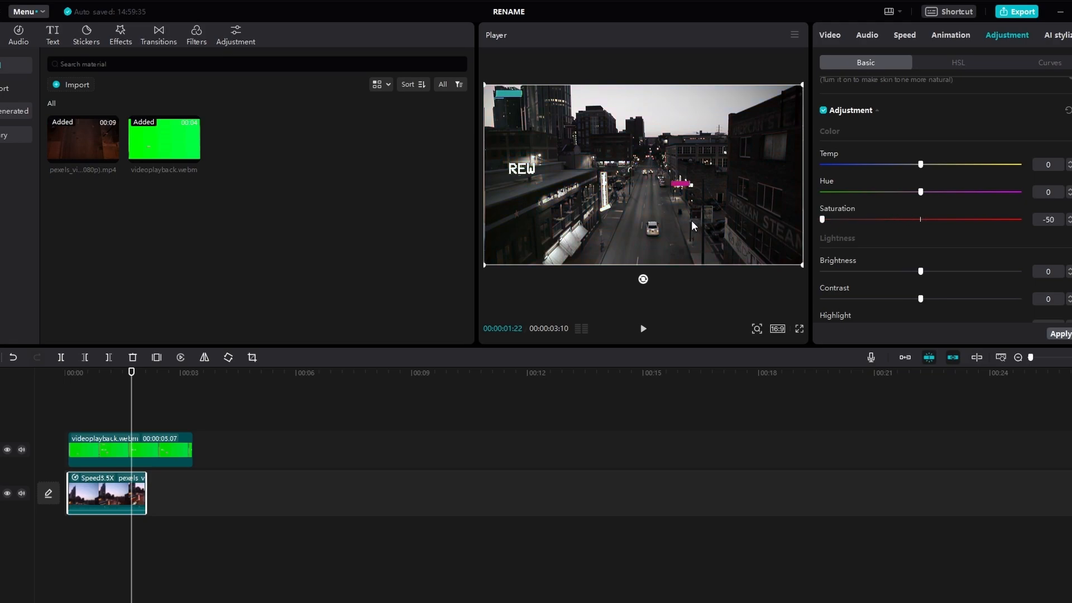
Step: Increase the playback speed of the green-screen overlay clip
left_click(150, 443)
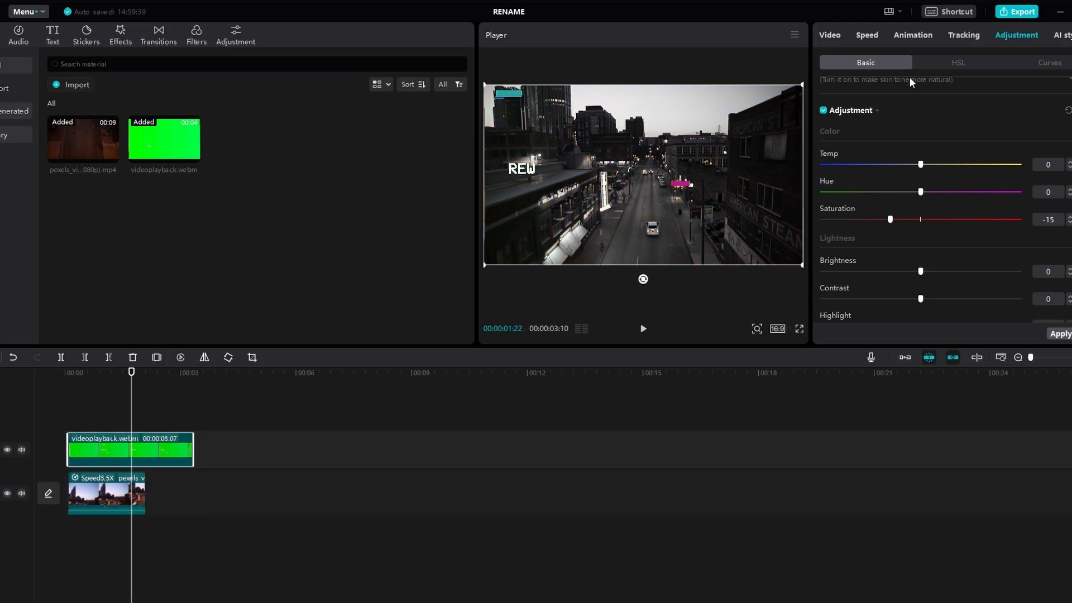
left_click(881, 38)
left_click_drag(865, 110, 892, 109)
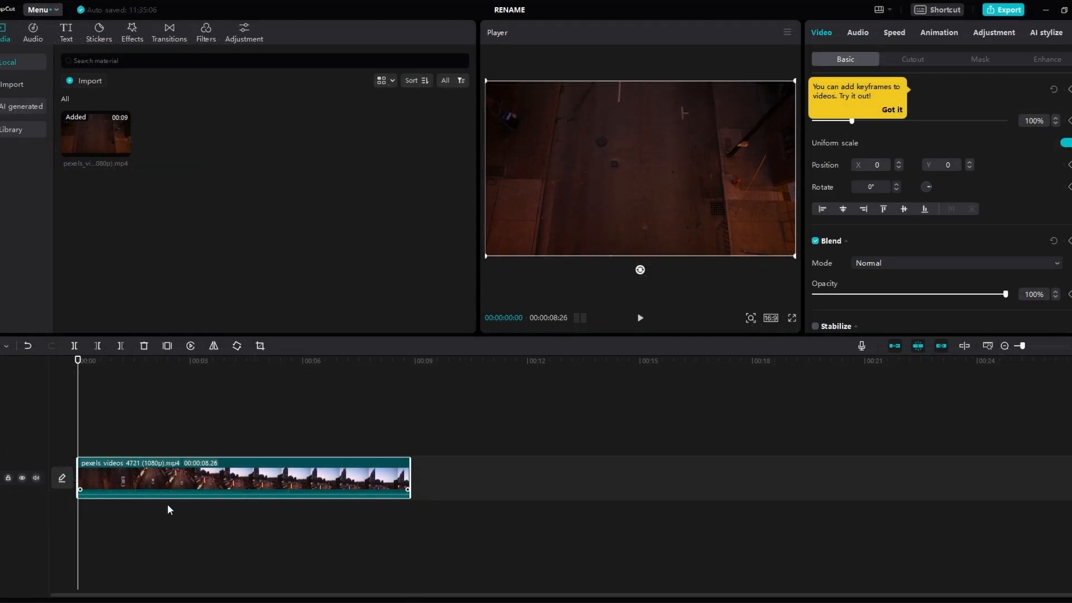
Step: Extract the audio of the city street video onto its own track
left_click(286, 541)
left_click(230, 474)
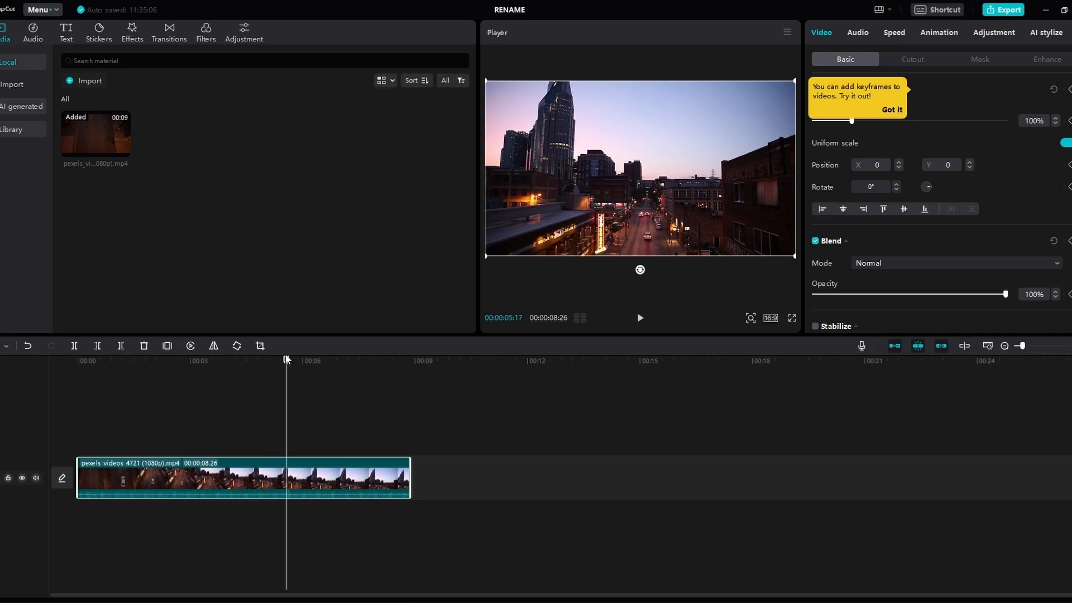
left_click_drag(289, 357, 78, 359)
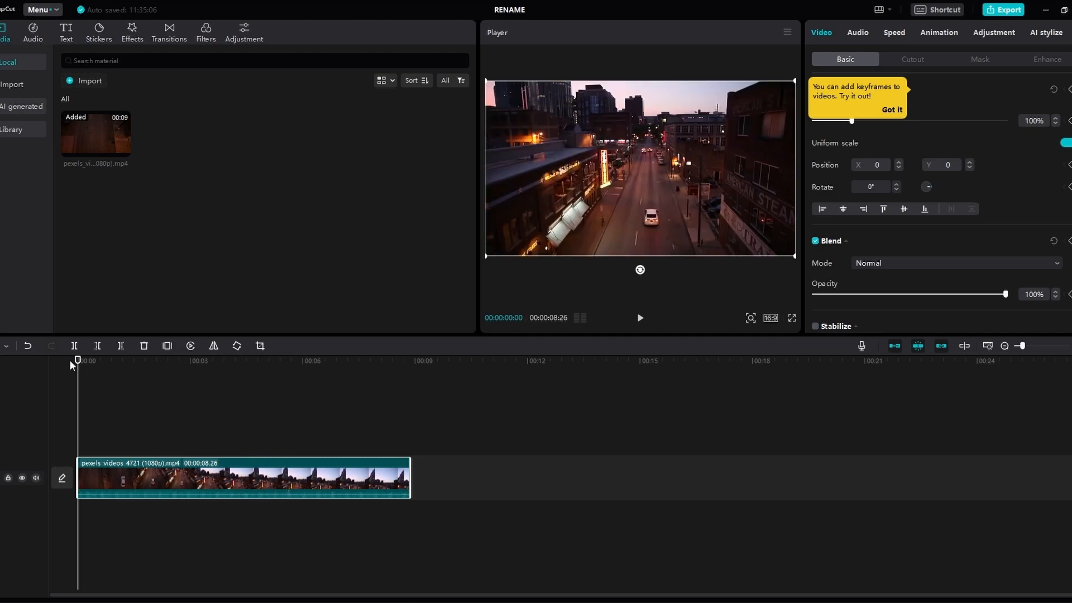
right_click(225, 472)
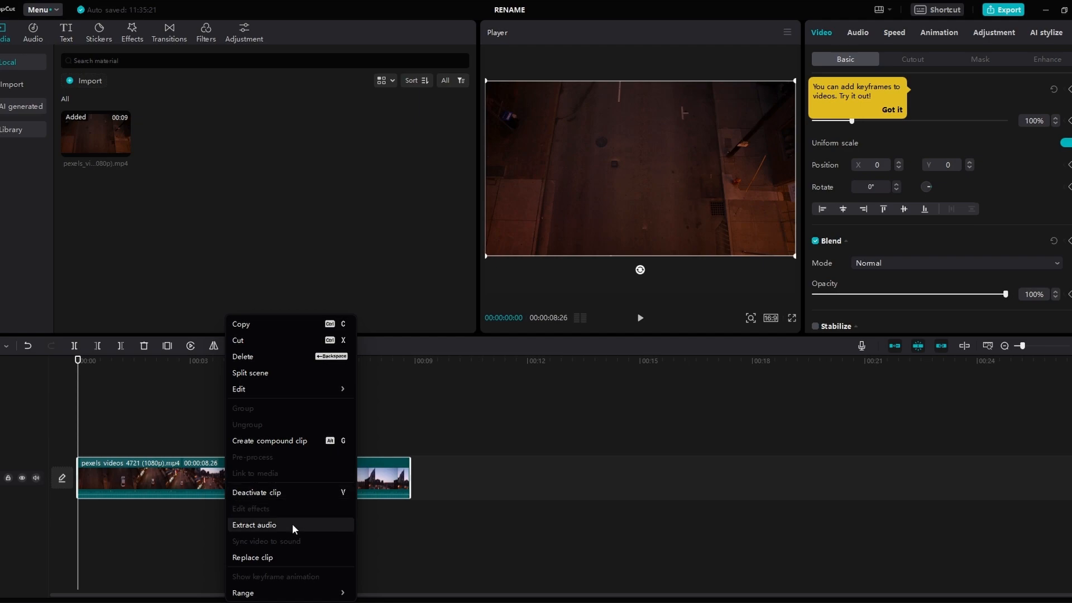
left_click(260, 523)
Step: Move the extracted audio clip along its track to start at about 00:00:02:07
left_click(299, 560)
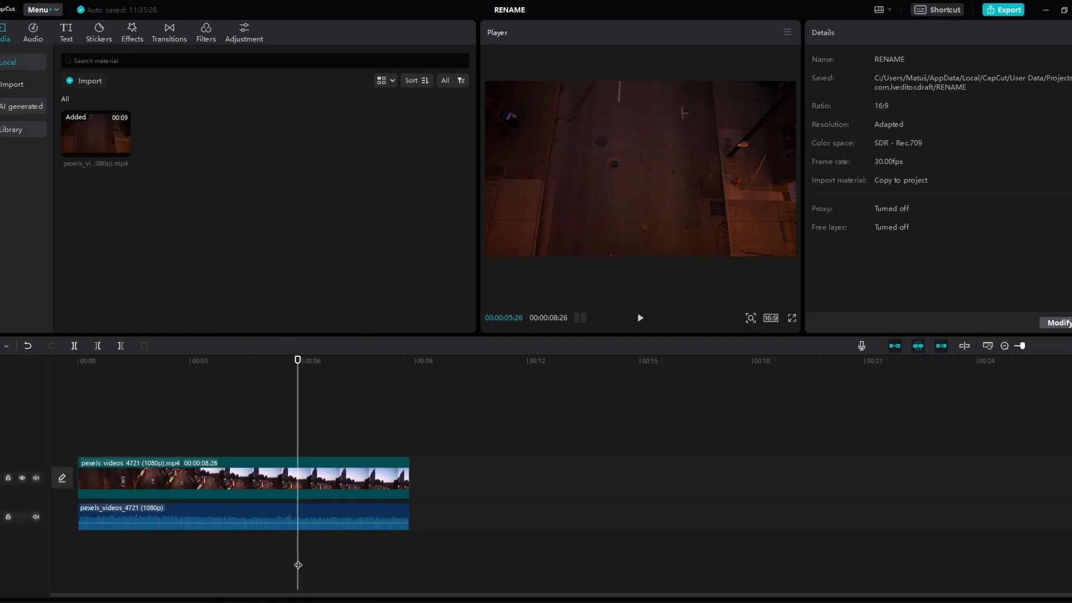
left_click_drag(298, 564, 78, 558)
left_click(174, 520)
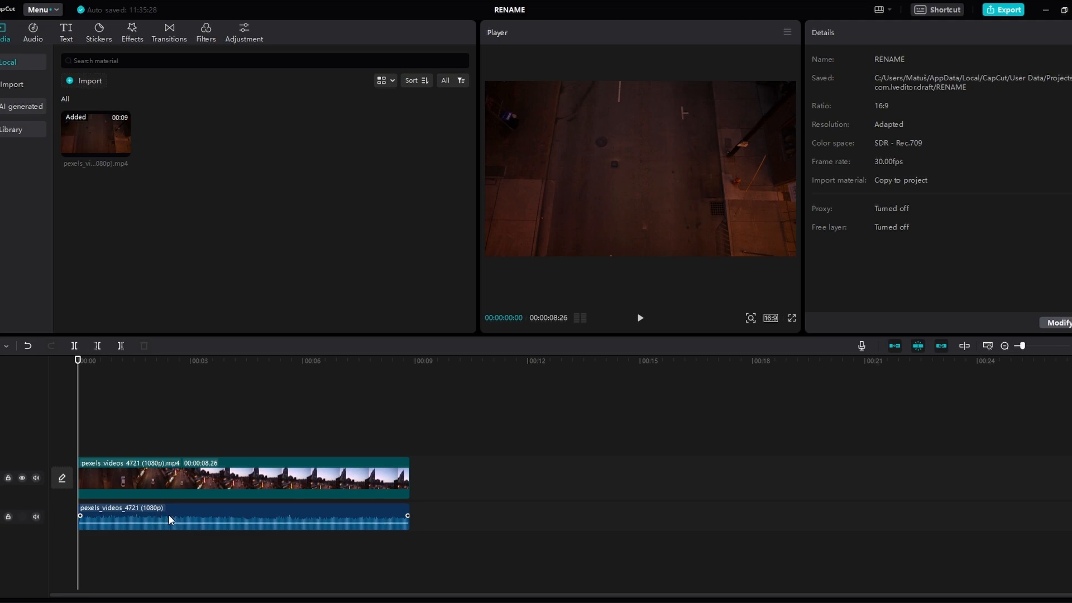
left_click(169, 514)
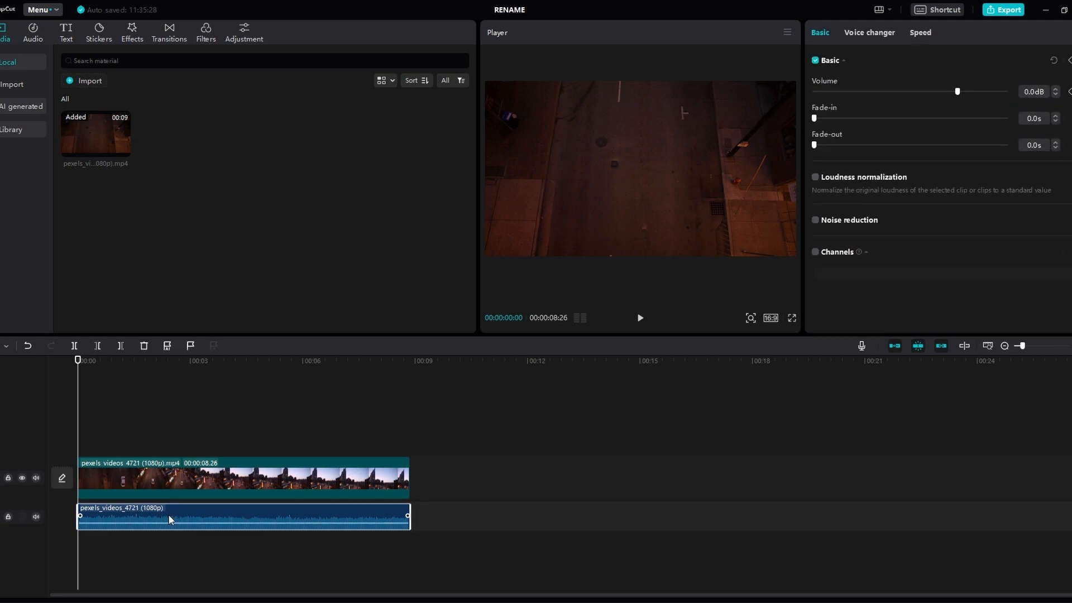
mouse_move(144, 512)
left_mouse_down()
mouse_move(177, 514)
mouse_move(232, 439)
mouse_move(491, 516)
mouse_move(157, 513)
left_mouse_up()
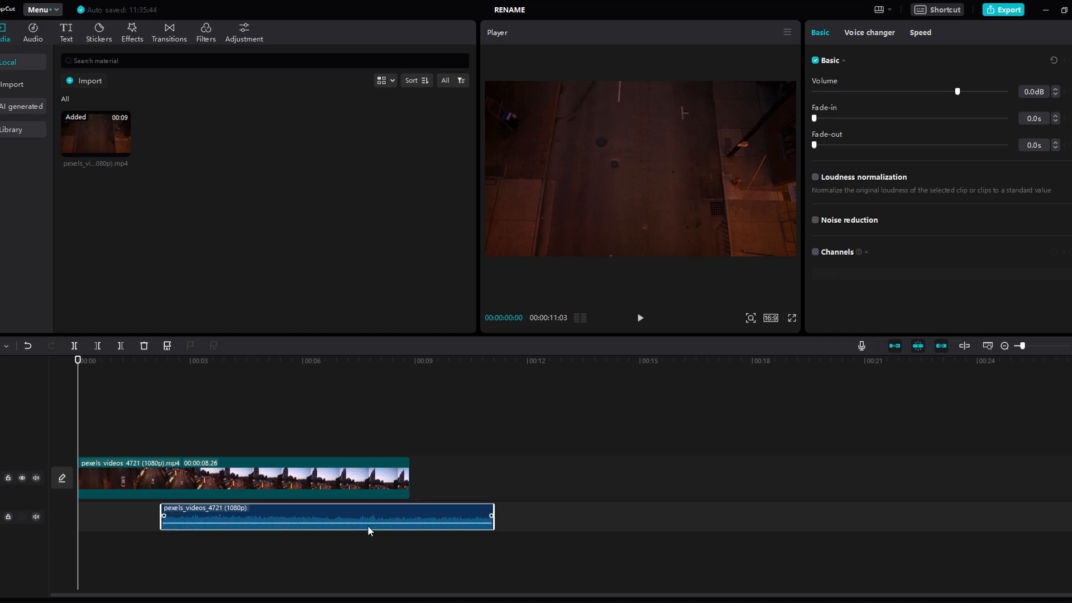
Step: Adjust the extracted audio clip's fade-out and volume line slightly, and play back the timeline
left_click_drag(491, 515, 484, 515)
left_click_drag(313, 520, 310, 521)
key("space")
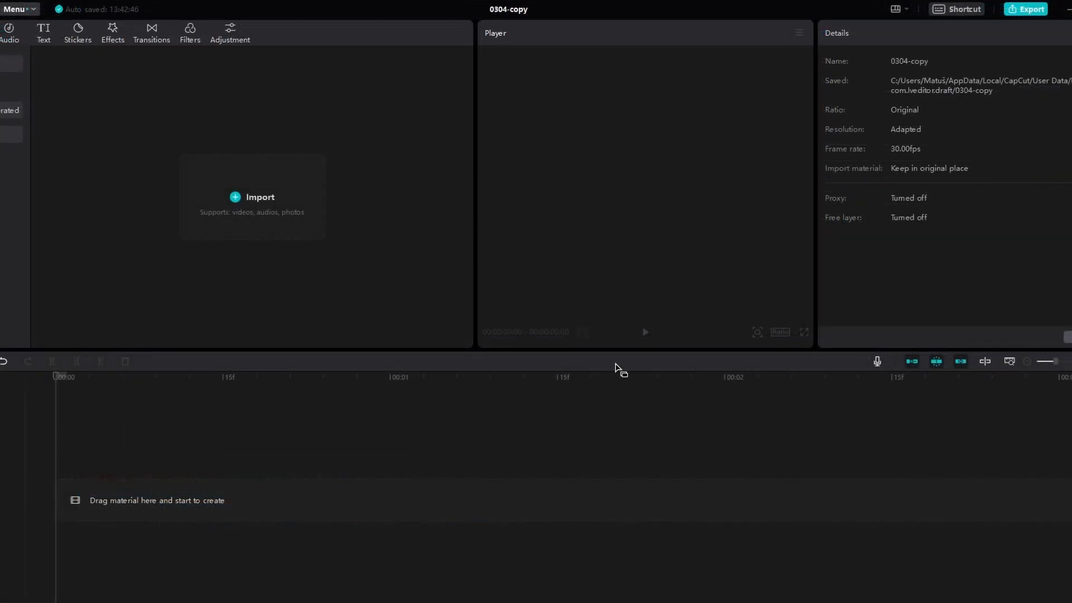
Step: Add a default text clip at the start of the empty timeline and select it for editing
left_click(45, 32)
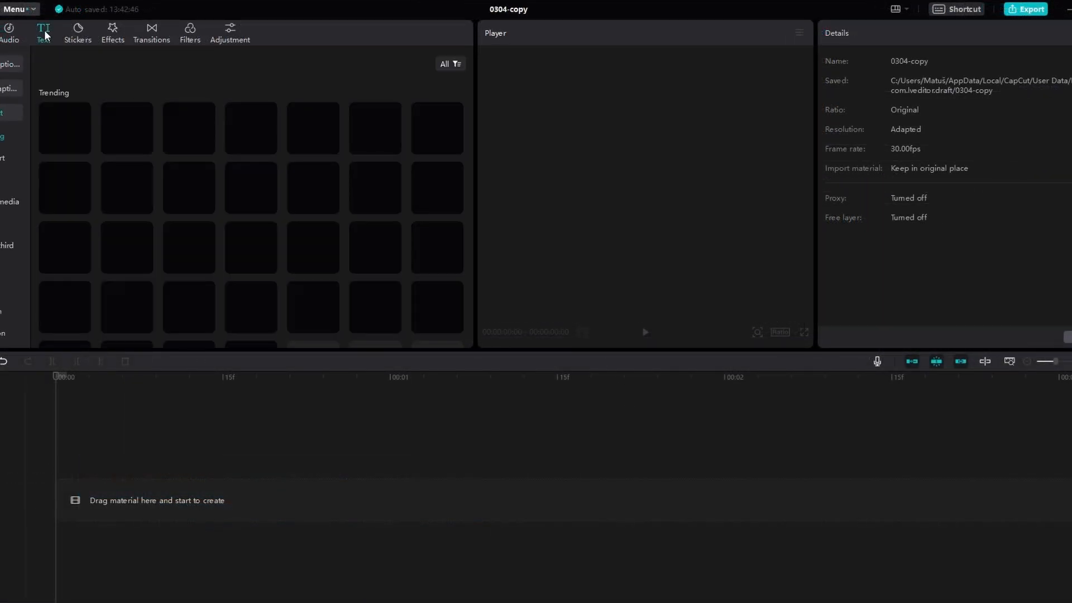
left_click(83, 146)
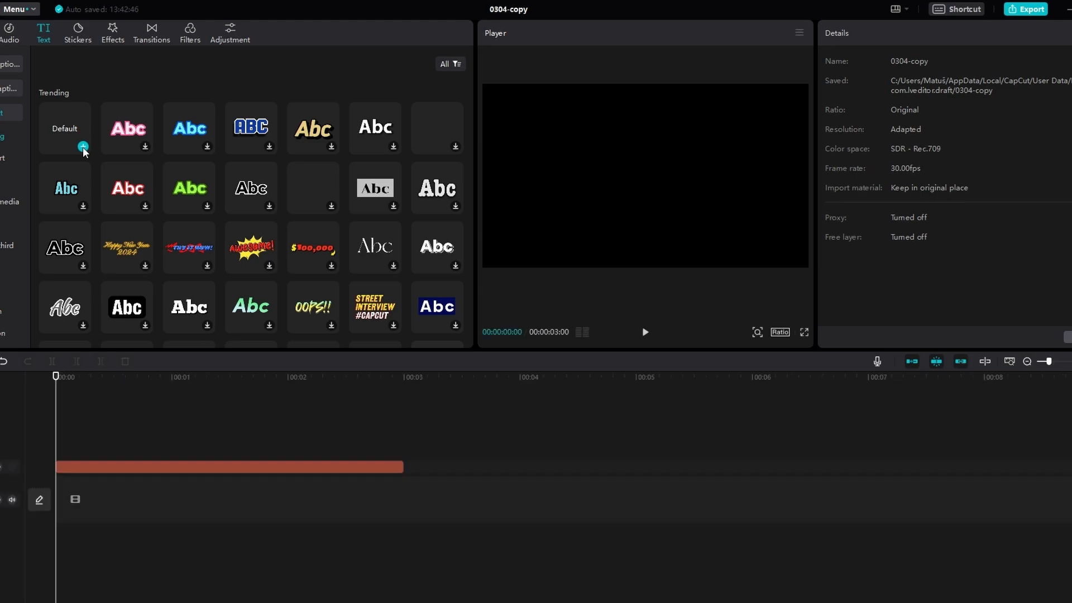
left_click(248, 466)
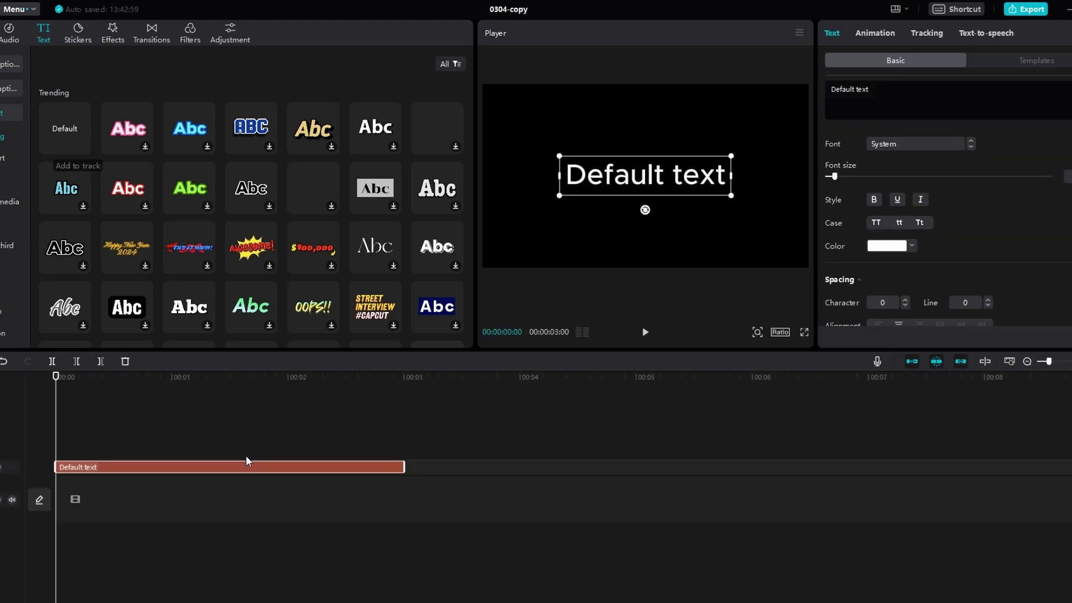
Step: Set the text's font to Kanit-Black and increase its font size to 36
triple_click(876, 94)
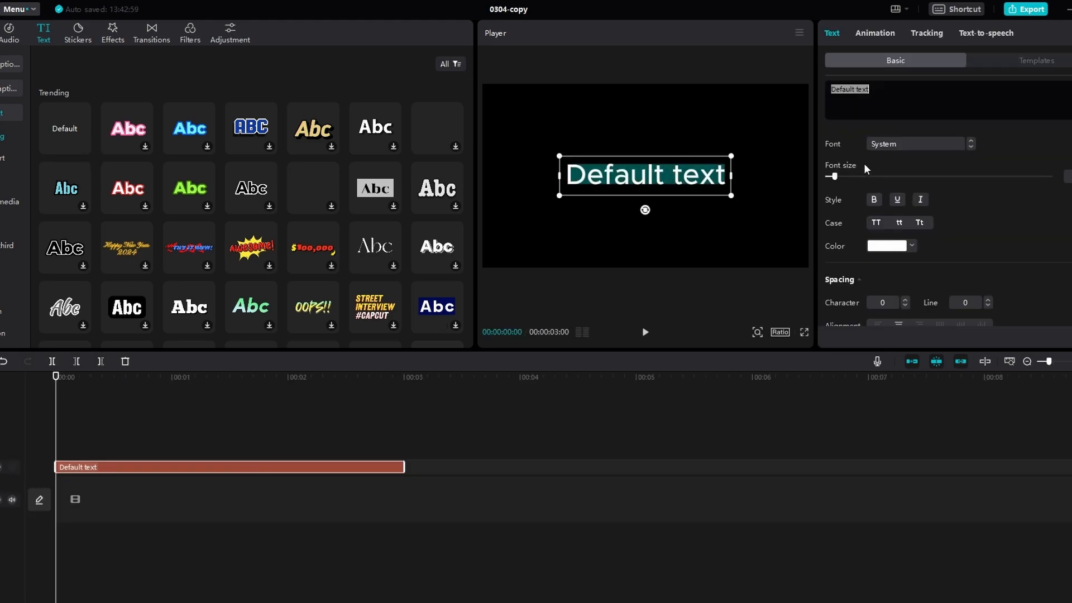
left_click(887, 144)
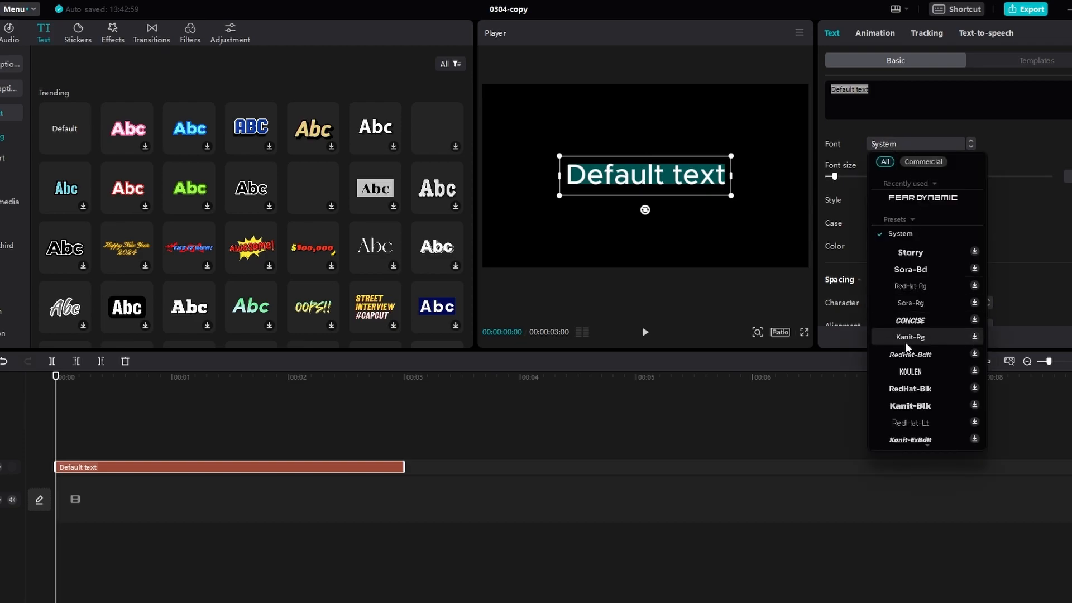
left_click(908, 405)
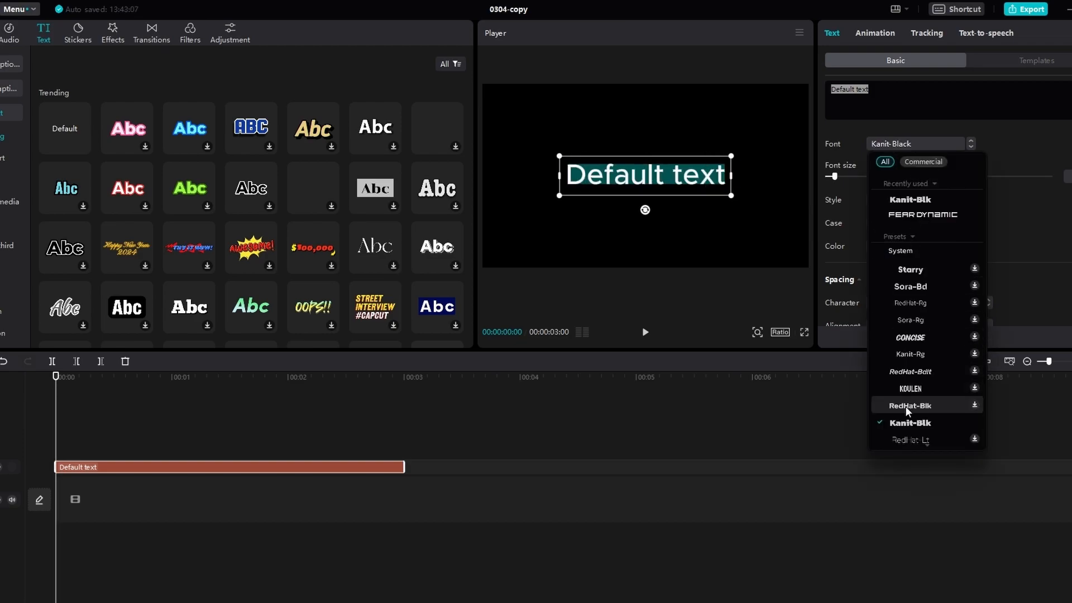
left_click(838, 172)
left_click_drag(837, 174, 851, 176)
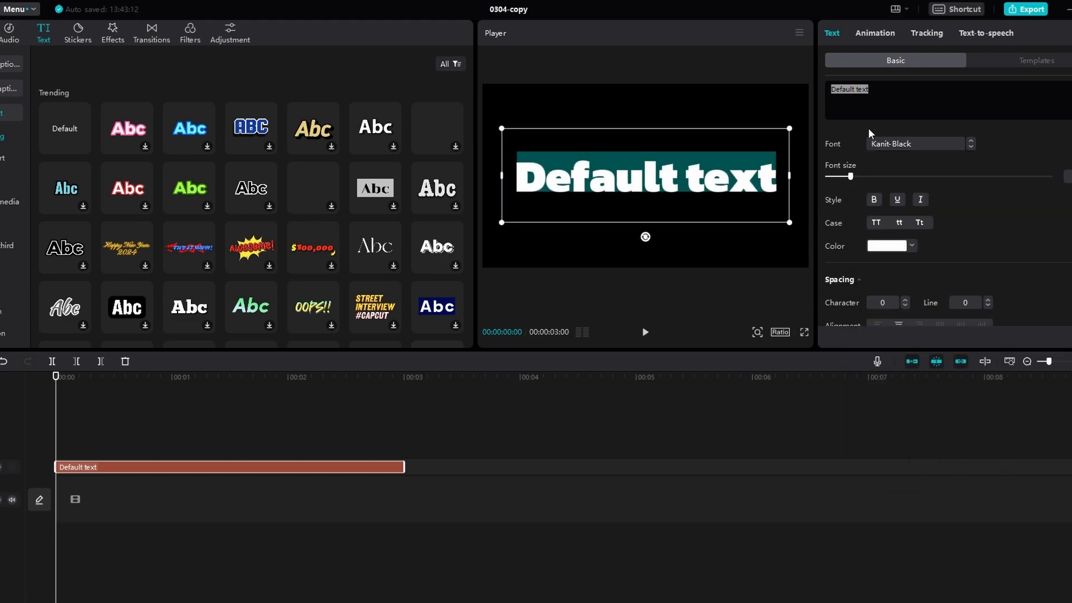
Step: Apply the Wave loop animation to the text clip
left_click(877, 34)
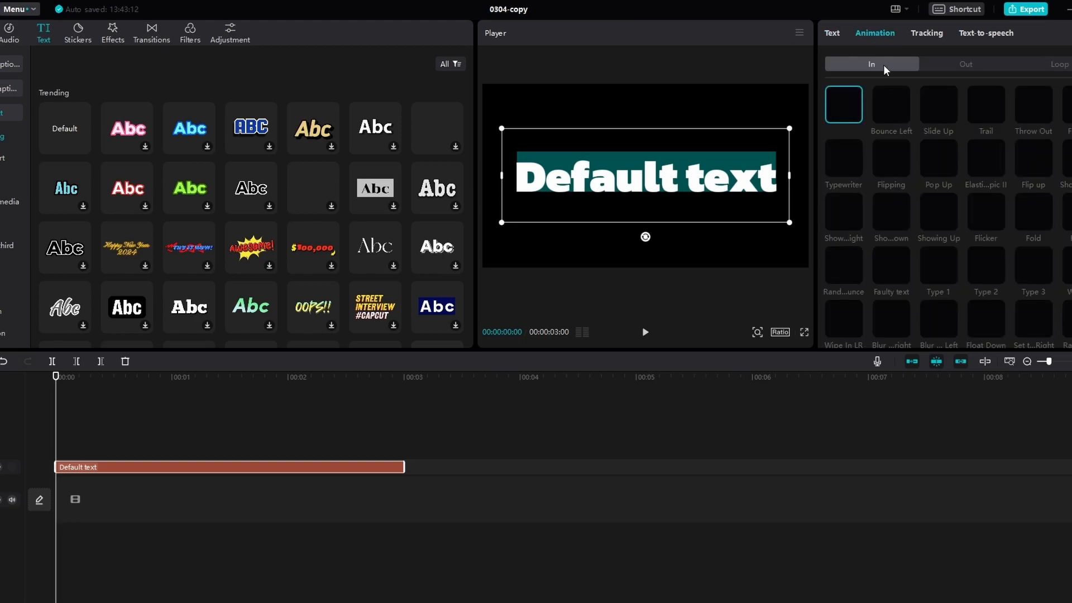
left_click(1057, 65)
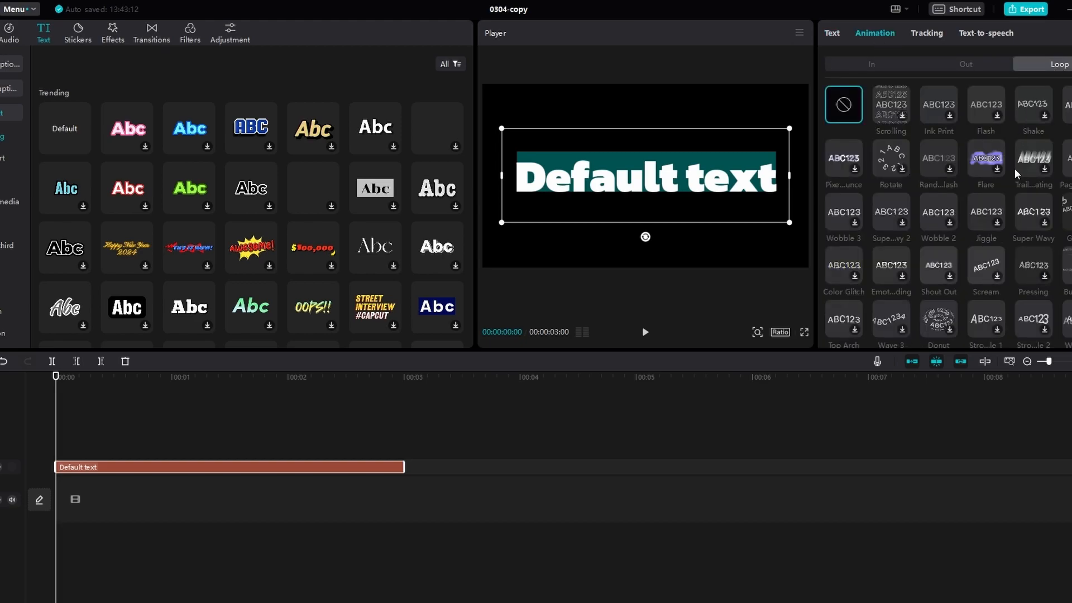
scroll(1011, 310, "down", 3)
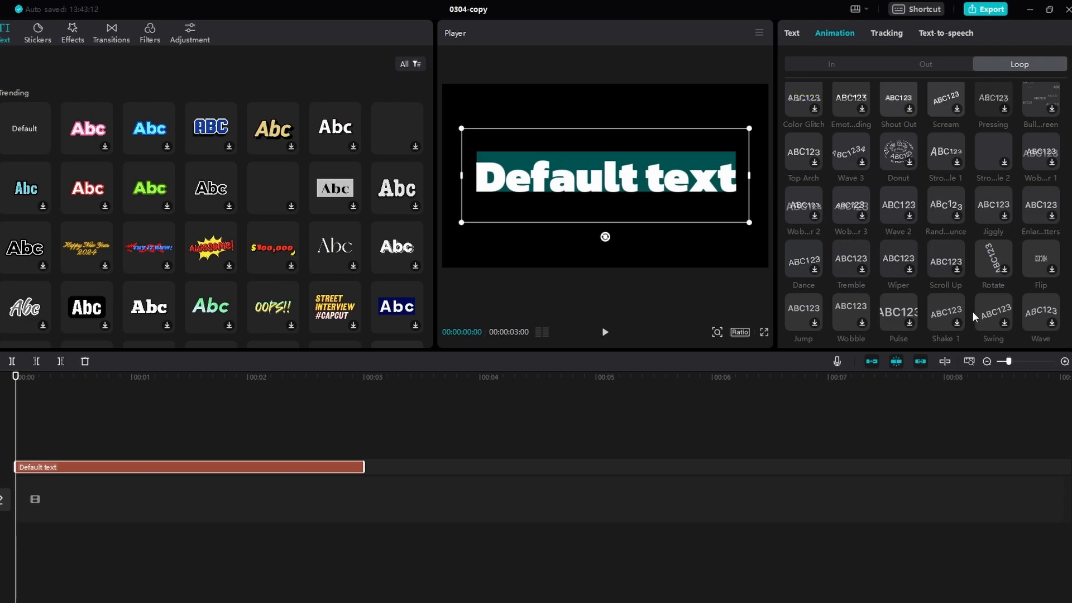
left_click(1035, 311)
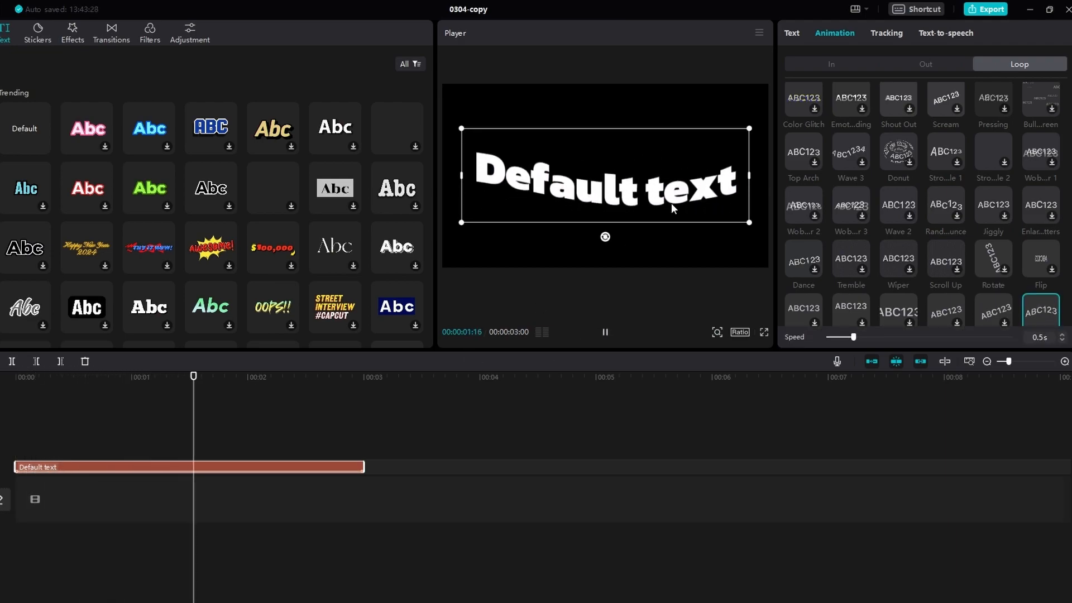
Step: Set the Wave animation's speed to 2.1 s and play back the text clip
left_click(793, 34)
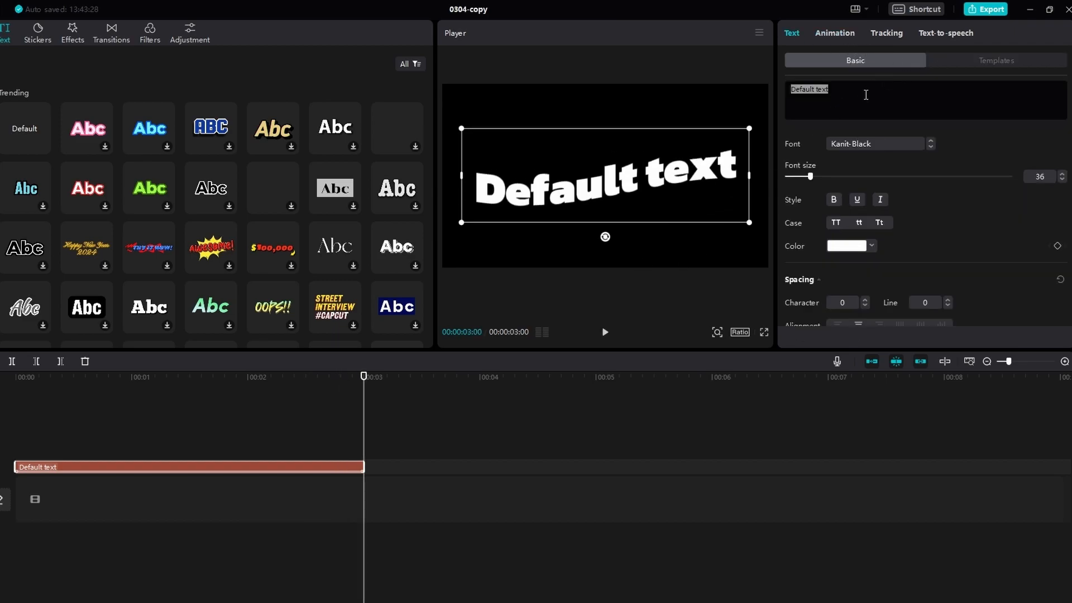
left_click(851, 33)
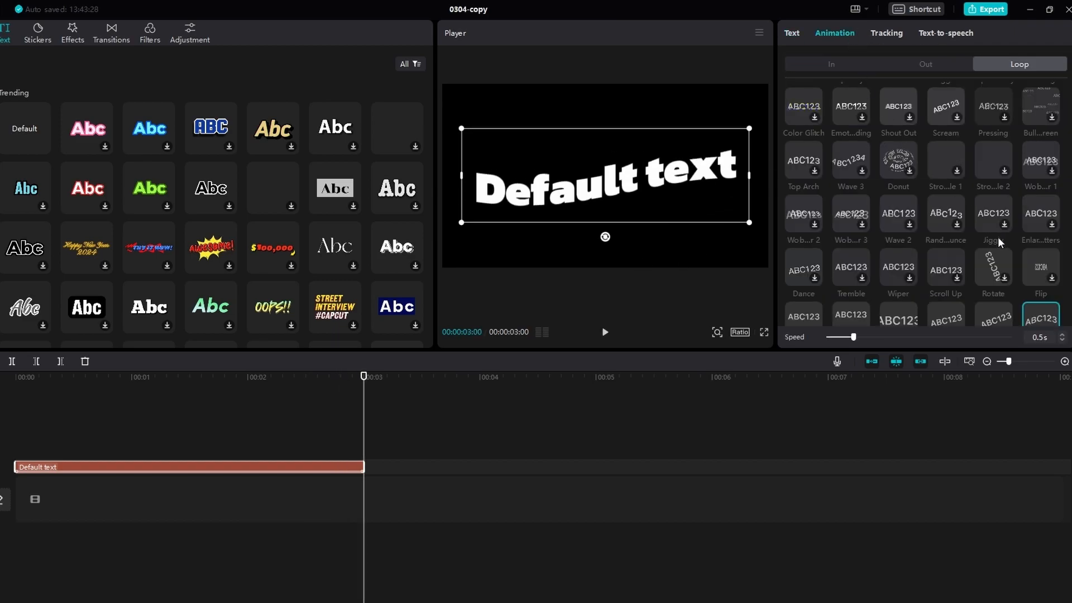
scroll(999, 239, "down", 1)
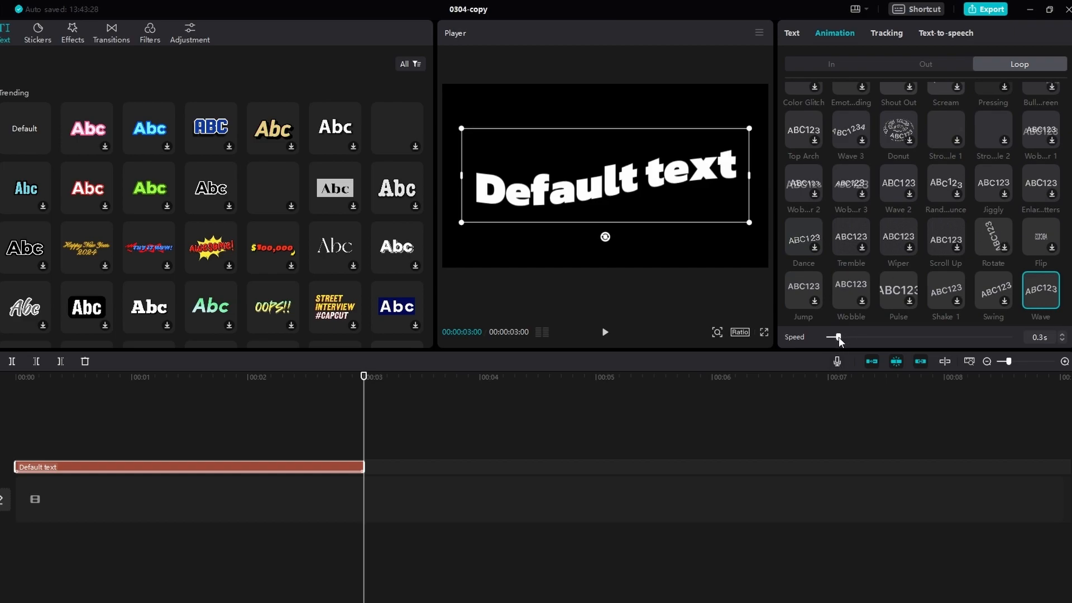
left_click(837, 337)
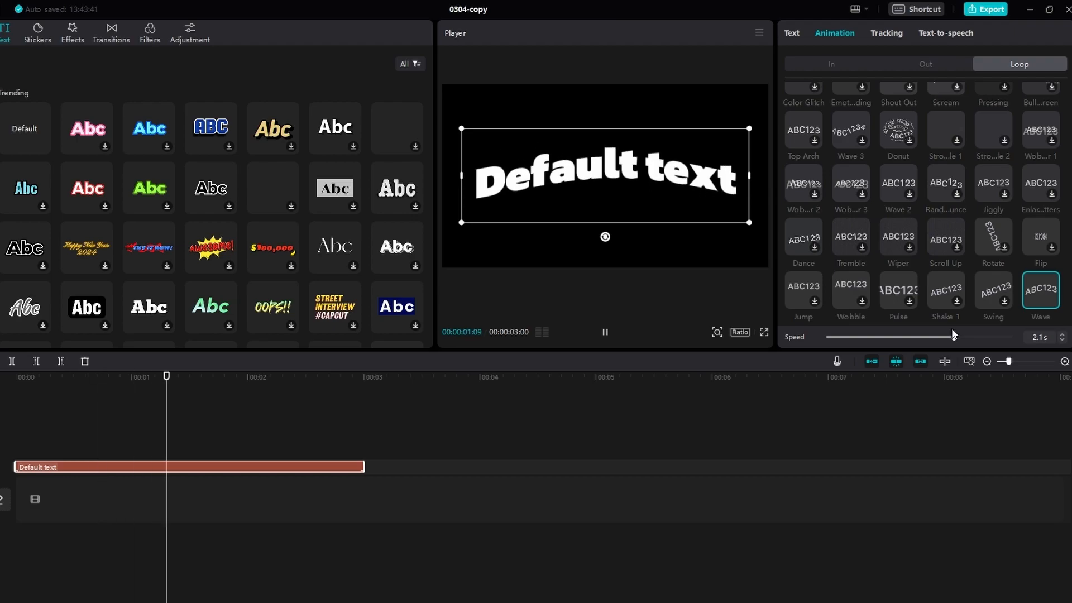
key("space")
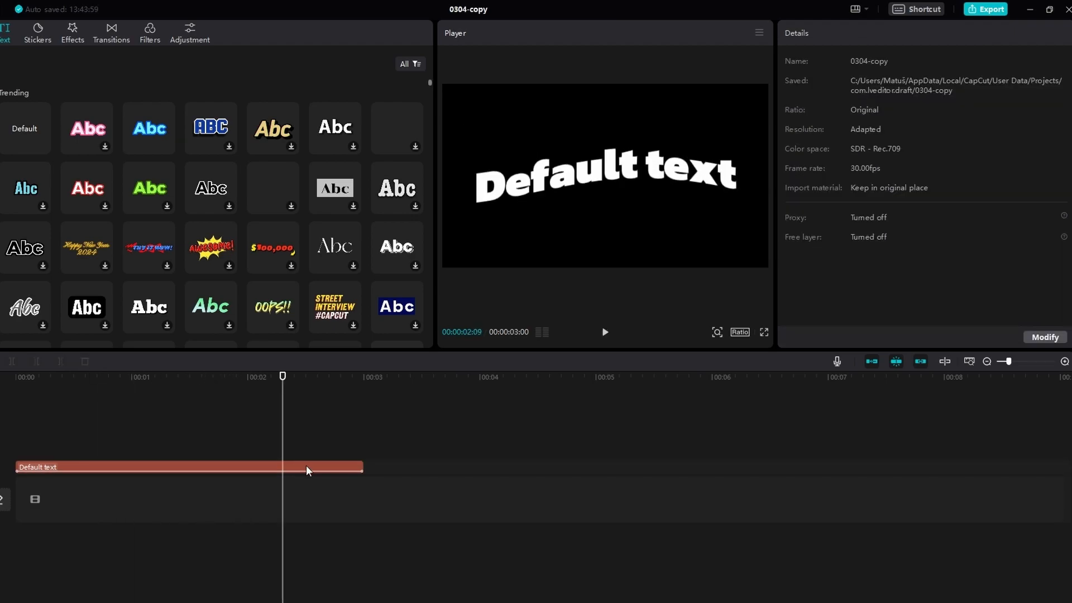
Step: Change the text's color to yellow and scrub the timeline back to preview it
left_click(252, 467)
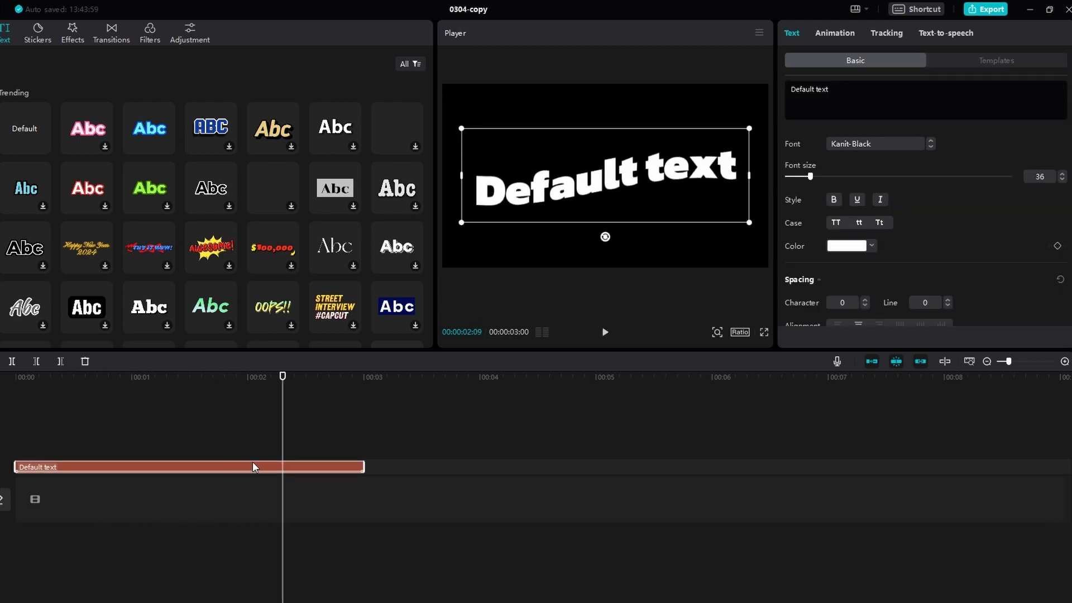
left_click(849, 248)
mouse_move(860, 285)
left_mouse_down()
mouse_move(1021, 243)
mouse_move(1014, 276)
mouse_move(939, 313)
mouse_move(977, 241)
left_mouse_up()
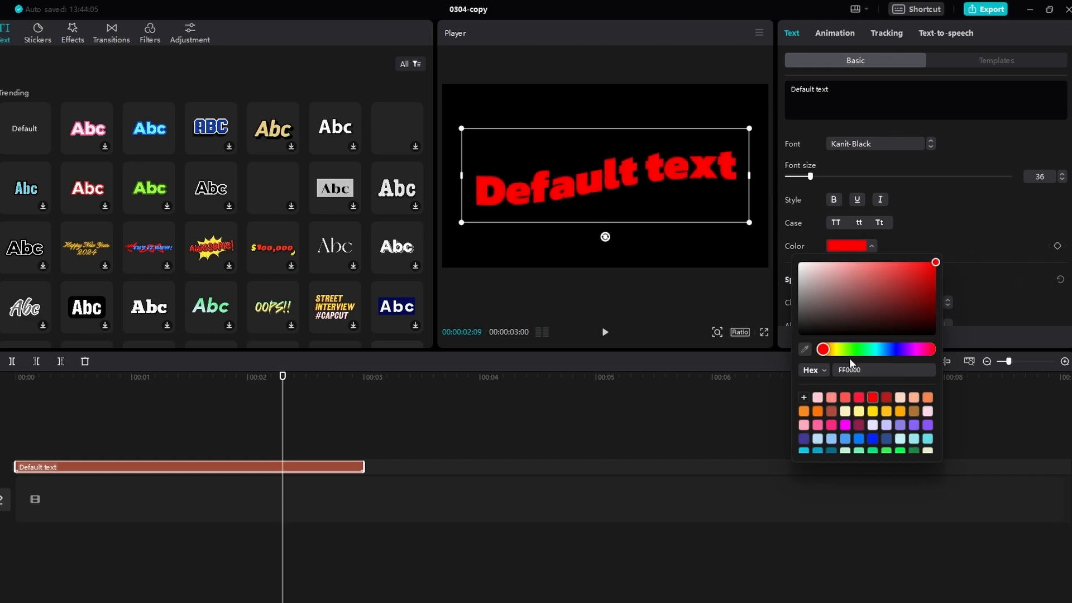
left_click_drag(830, 351, 841, 349)
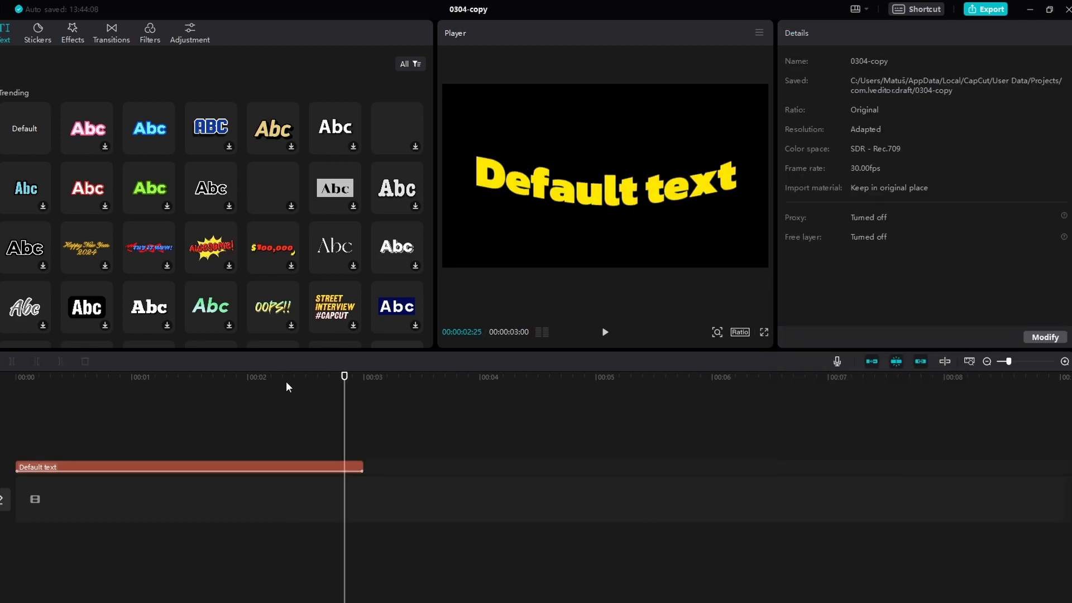
left_click_drag(286, 380, 35, 375)
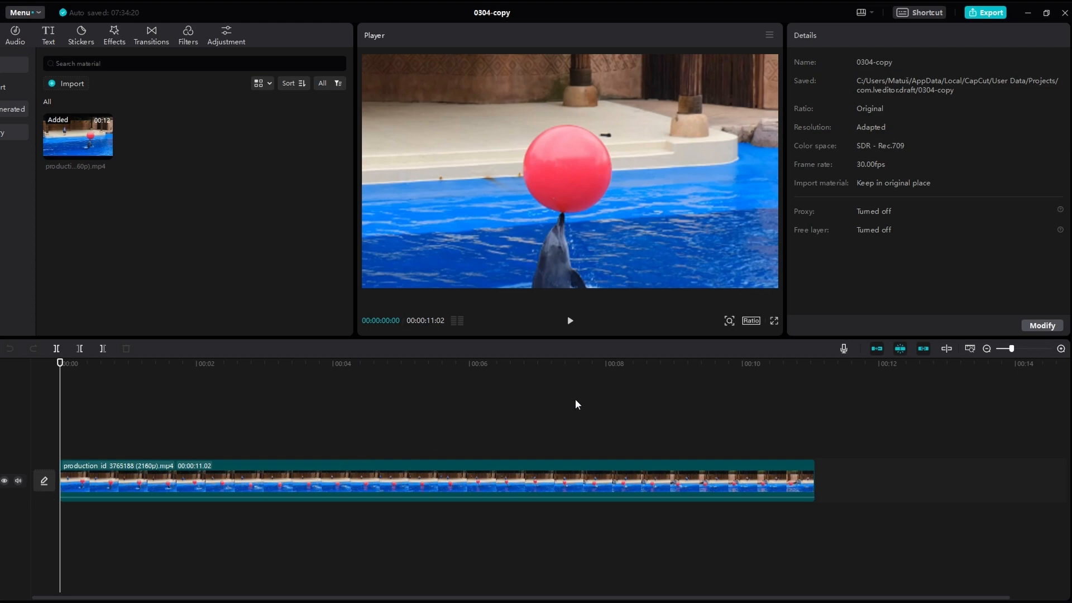
Step: Turn on proxy at 540P resolution in the dolphin project's performance settings and save them
left_click(1042, 325)
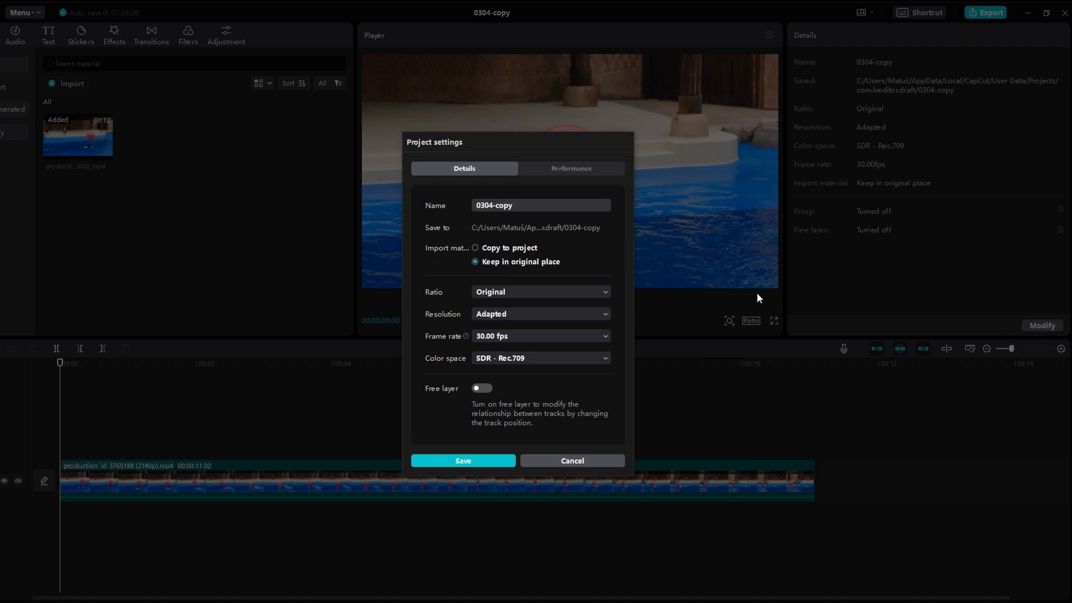
left_click(577, 167)
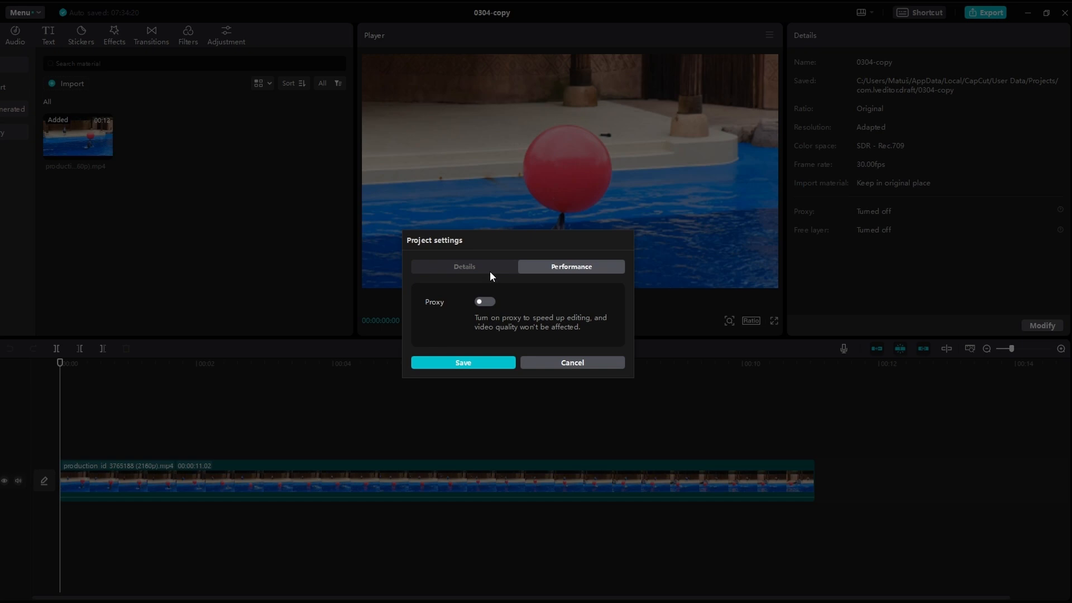
left_click(488, 300)
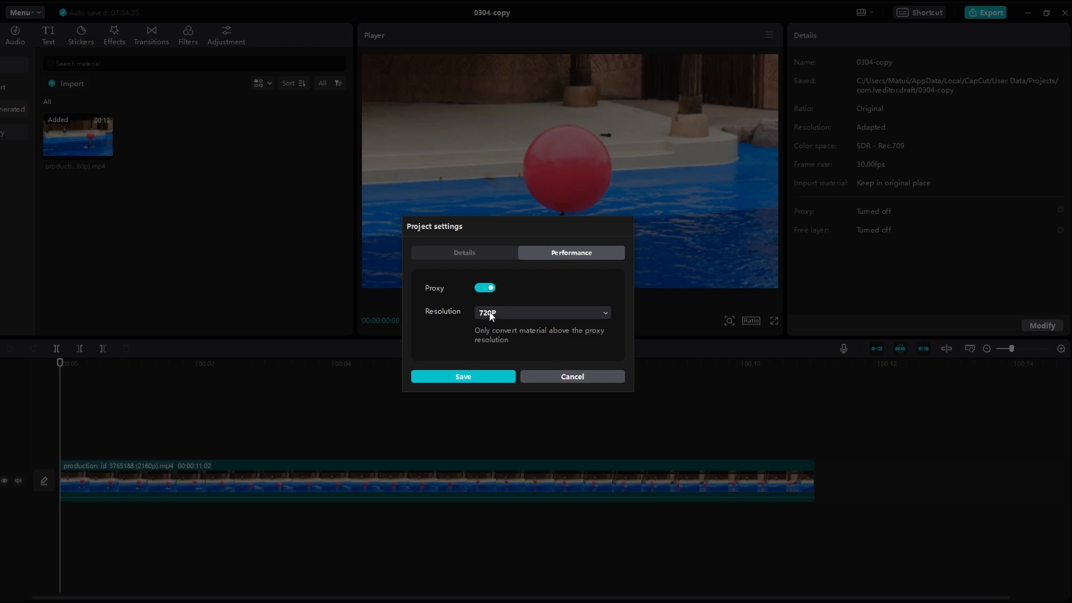
left_click(498, 311)
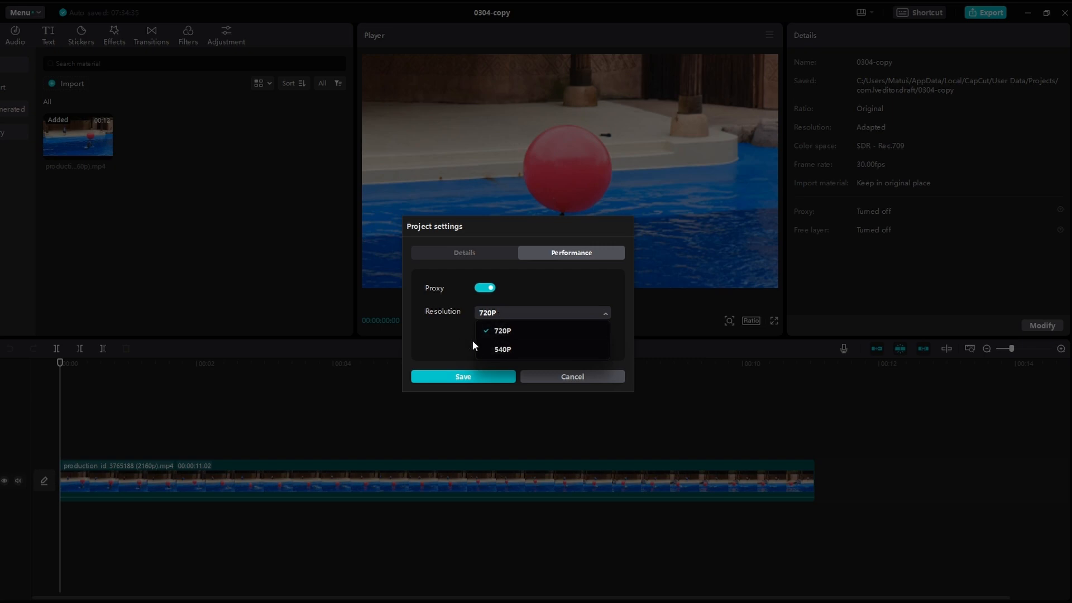
left_click(494, 347)
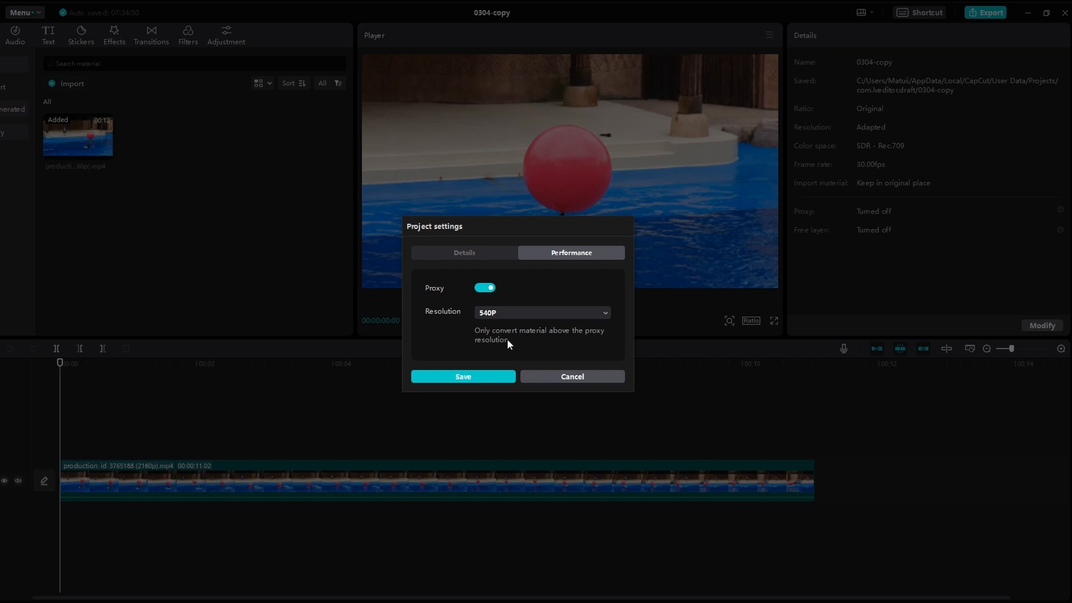
left_click(485, 378)
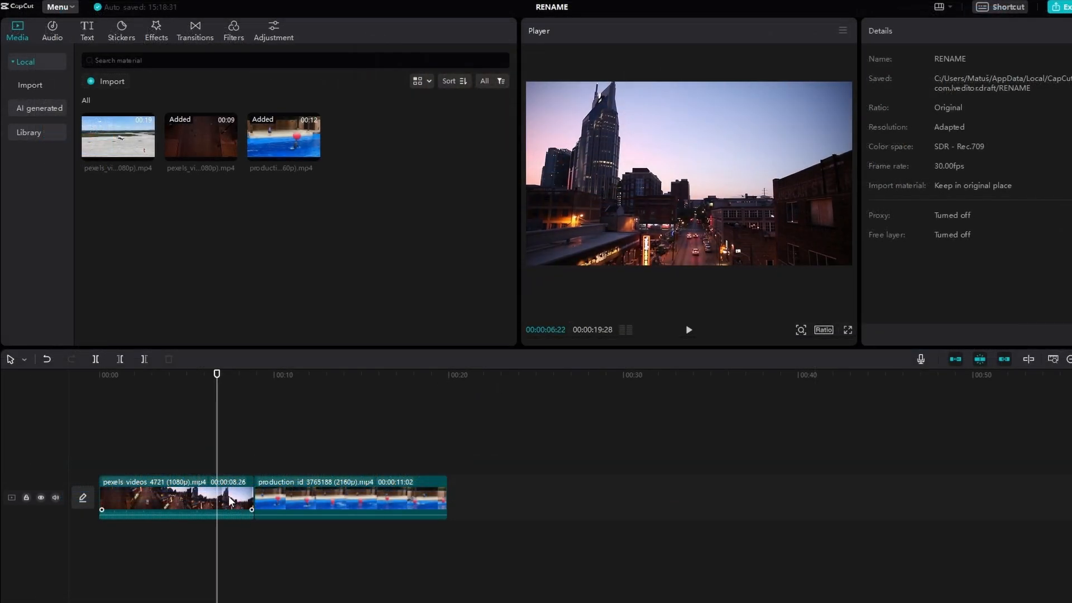
Step: Split the city street clip at 00:00:04:14 and move the playhead back to 00:00:02:20
left_click_drag(216, 383, 178, 384)
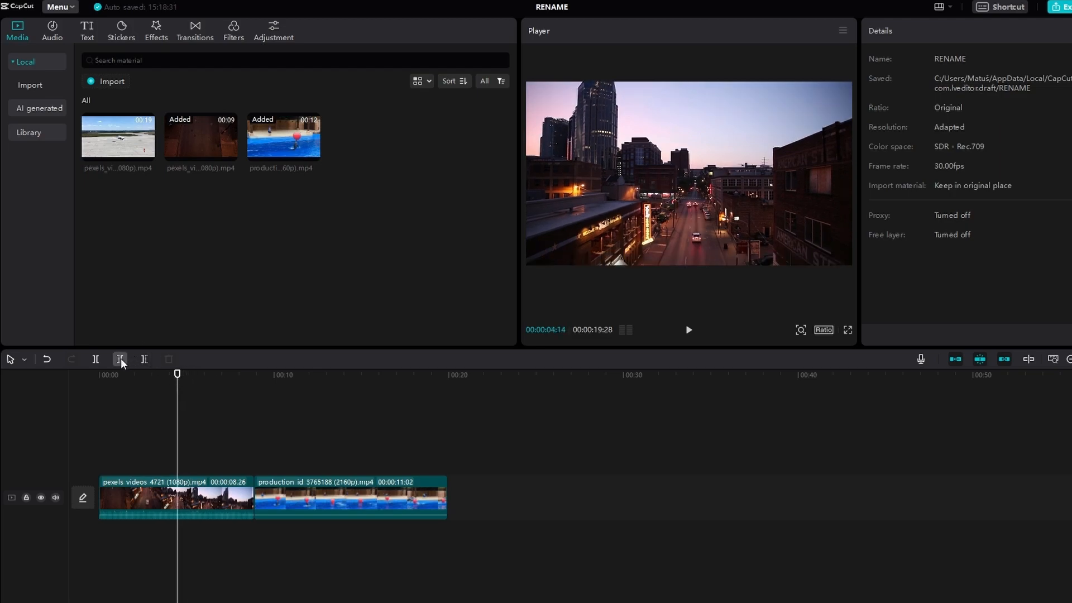
left_click(95, 359)
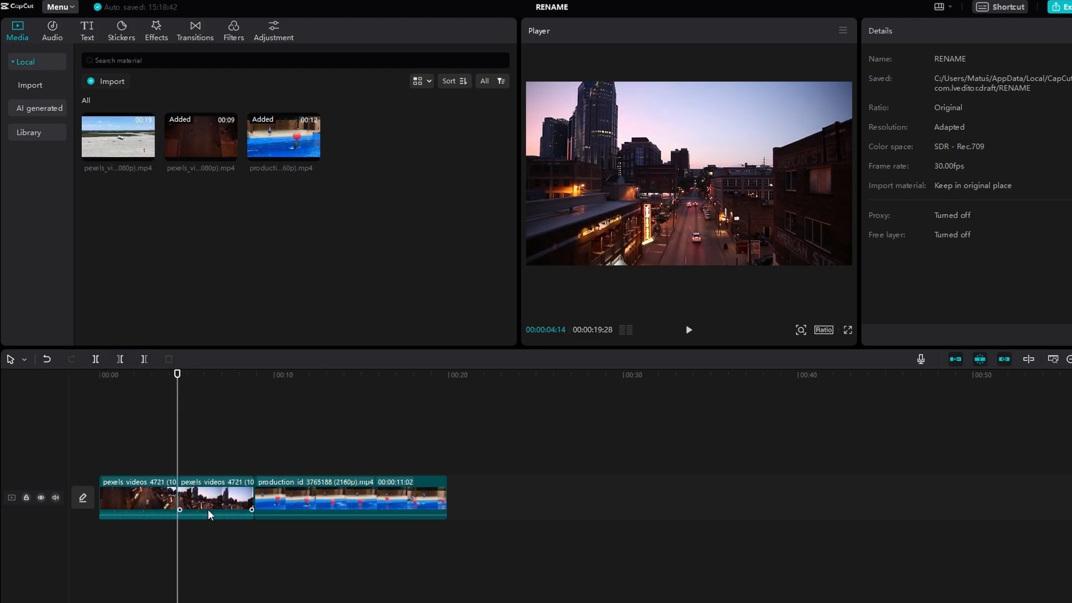
left_click_drag(178, 382, 146, 382)
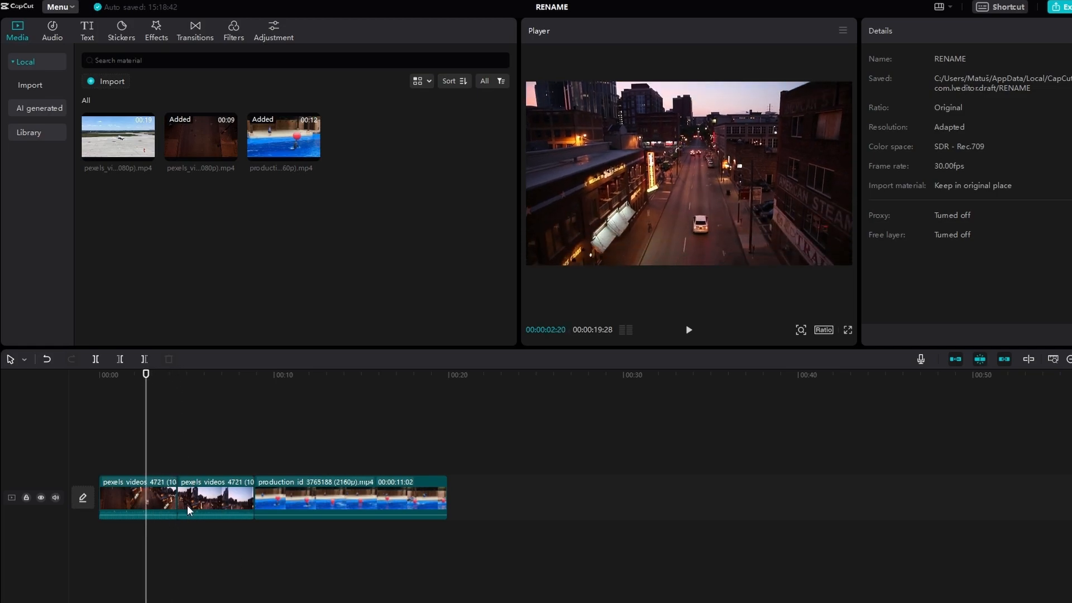
Step: Add transitions at both cuts, using the Dissolve overlay transition before the dolphin clip, and play back that cut
left_click(190, 32)
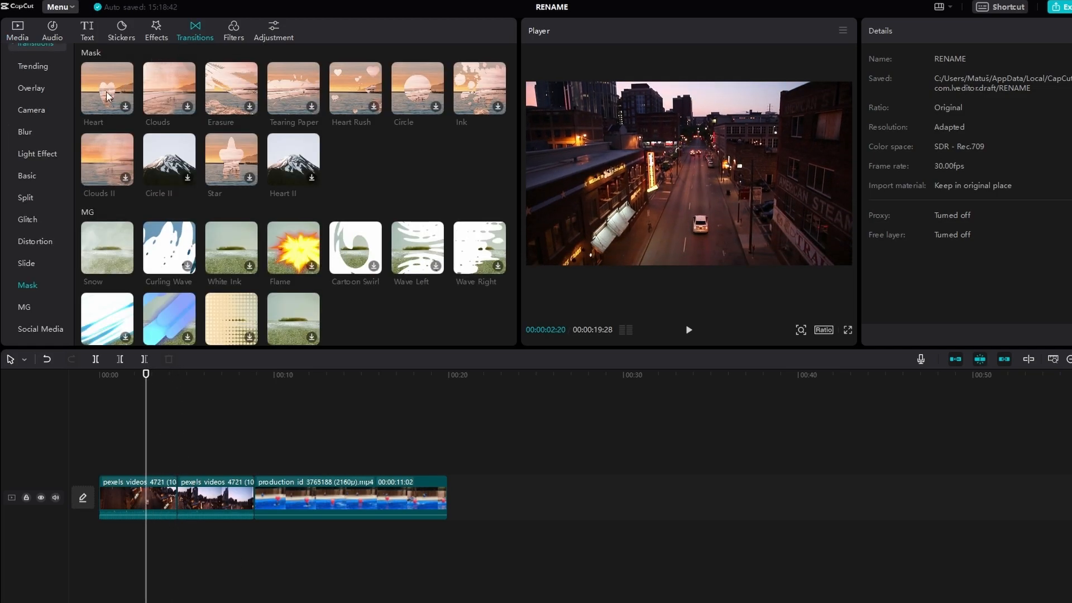
left_click(25, 89)
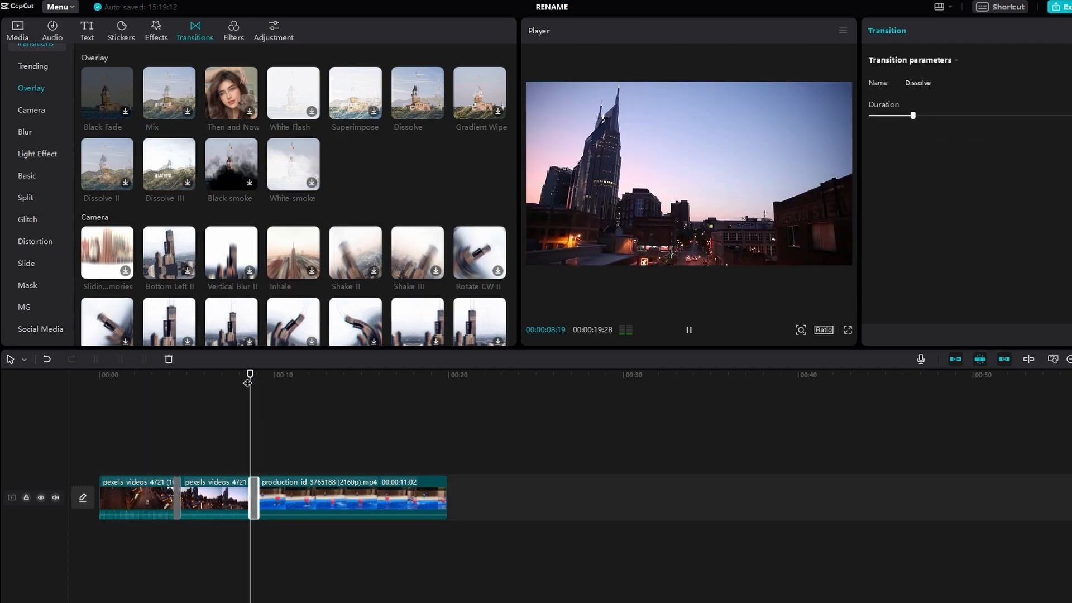
left_click(243, 383)
key("space")
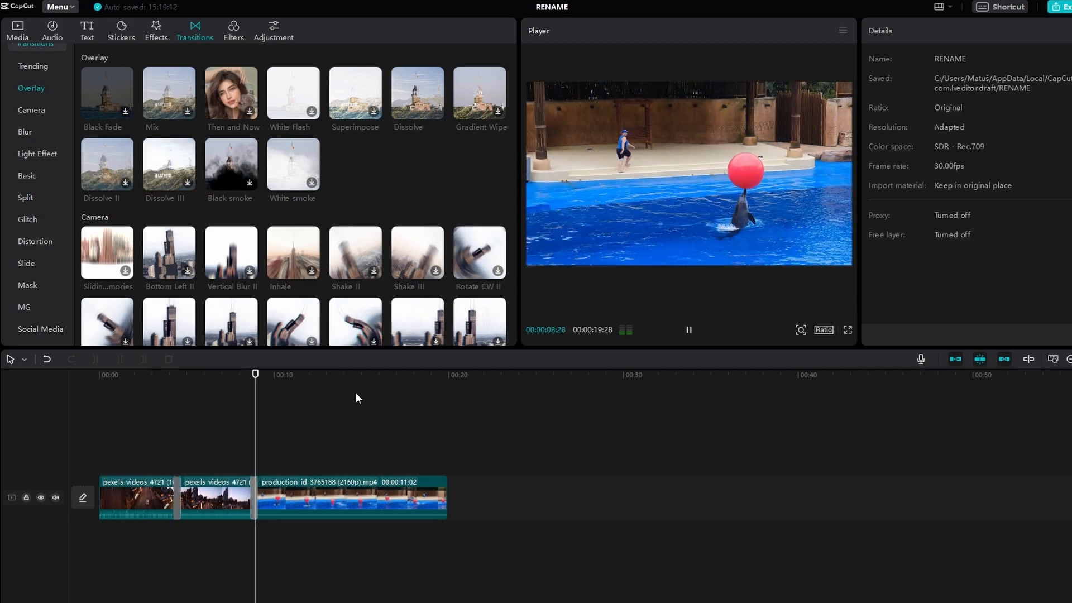
Step: Lengthen the Dissolve transition before the dolphin clip and play it back
left_click(254, 496)
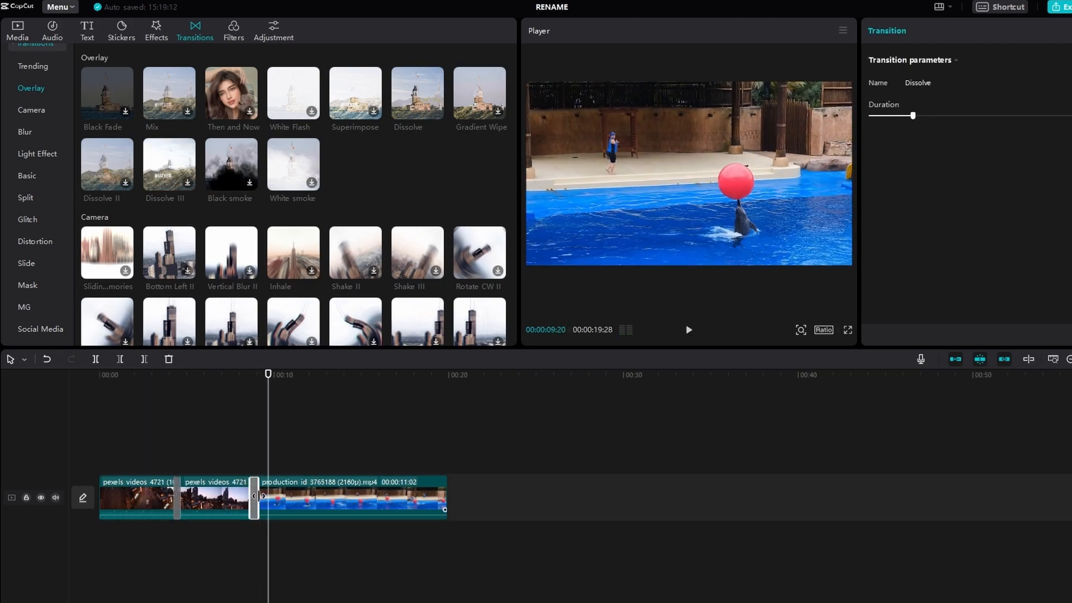
left_click(236, 381)
key("space")
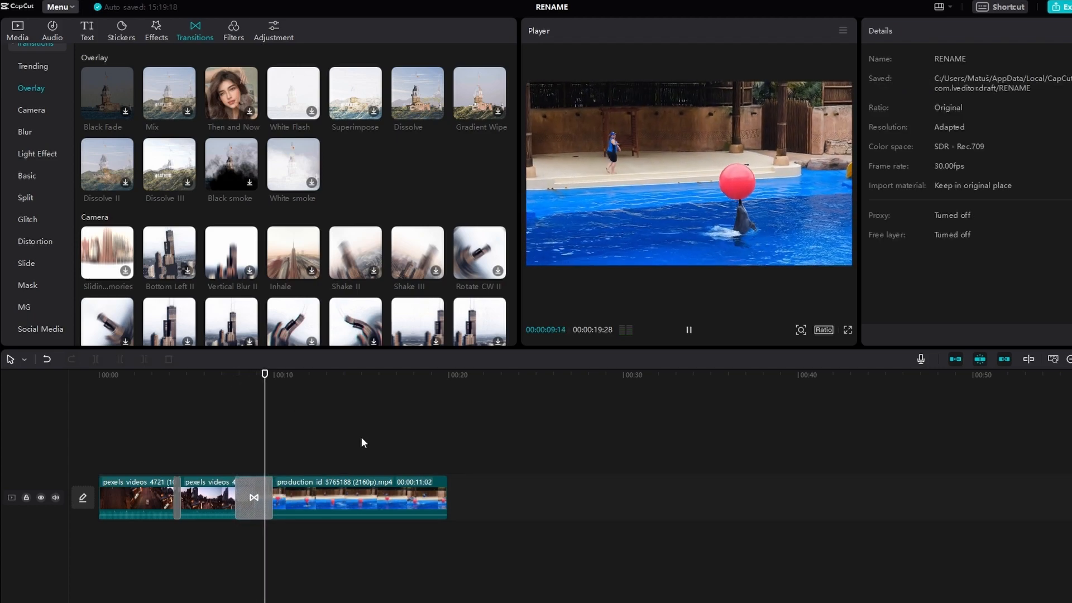
Step: Delete the Dissolve transition between the second city clip and the dolphin clip
left_click(253, 497)
key("Delete")
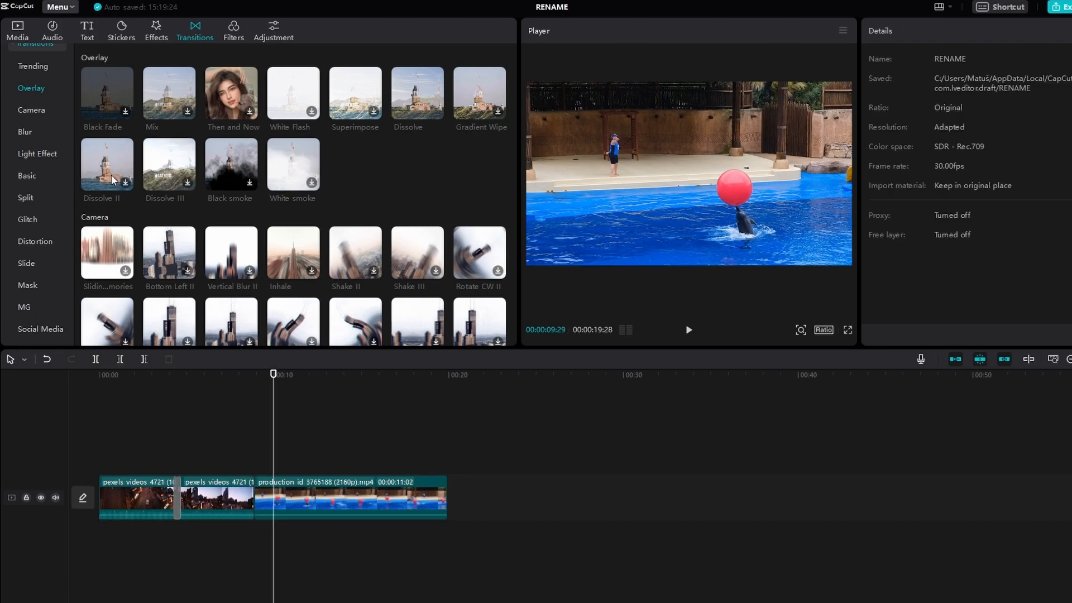
Step: Add the Dissolve II overlay transition between the second city clip and the dolphin clip, and play back the cut from 00:00:07:29
left_click_drag(113, 180, 217, 385)
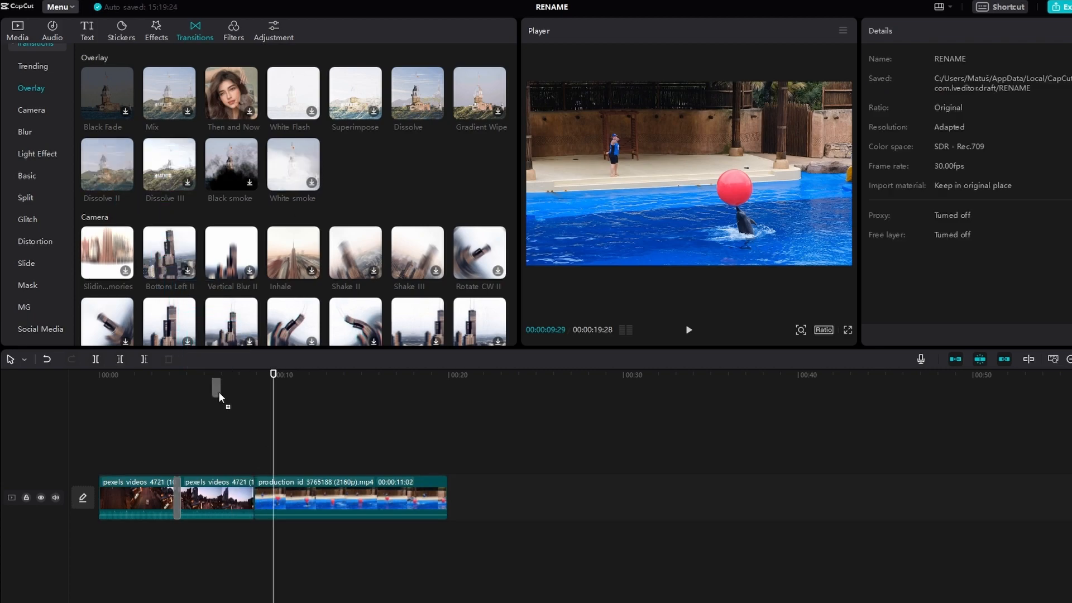
left_click_drag(253, 501, 253, 502)
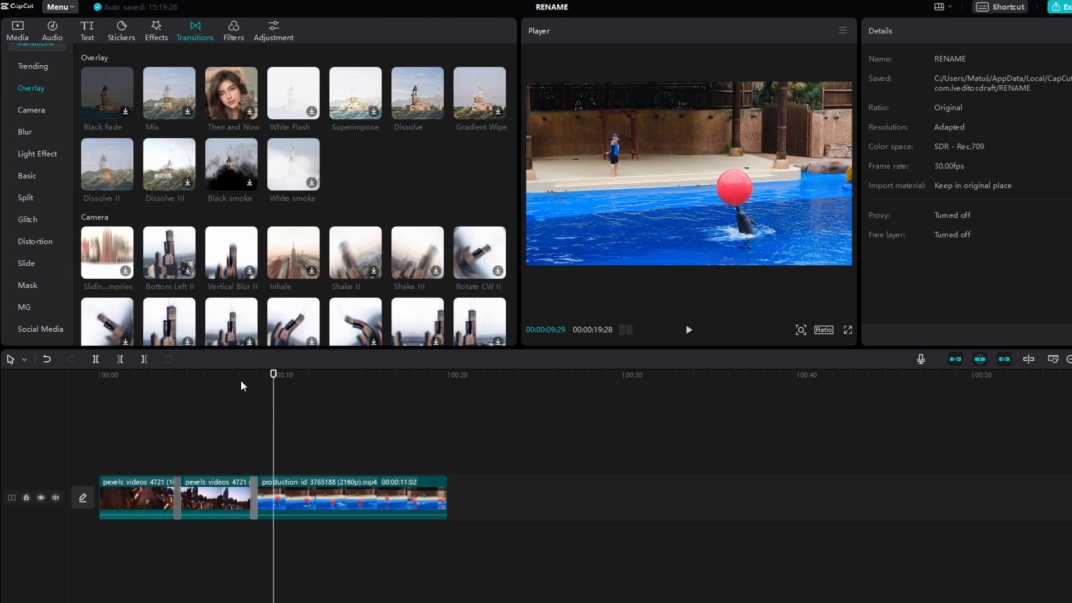
left_click(239, 375)
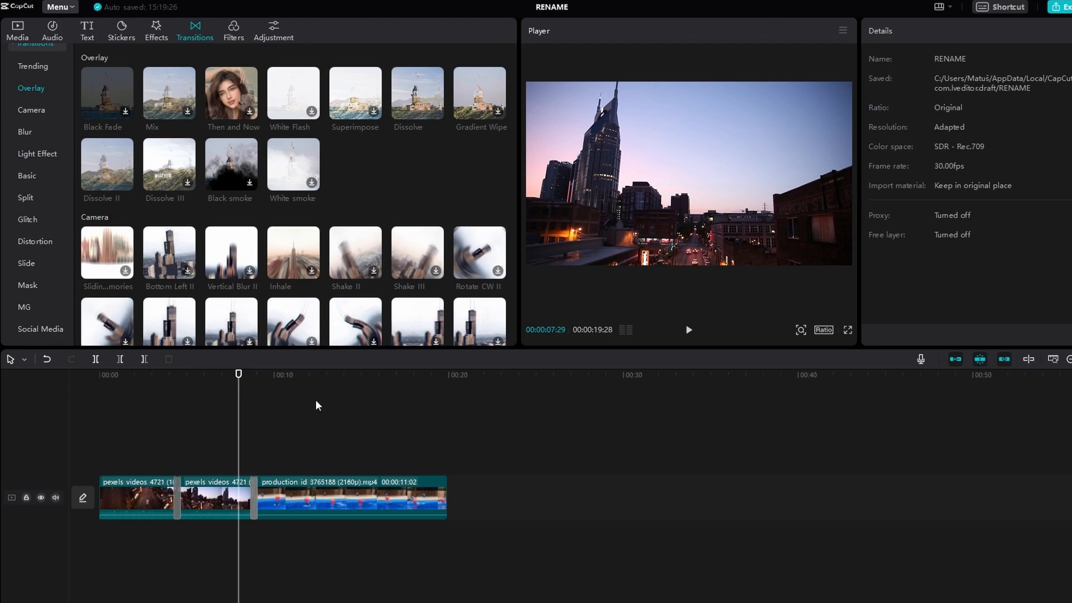
key("space")
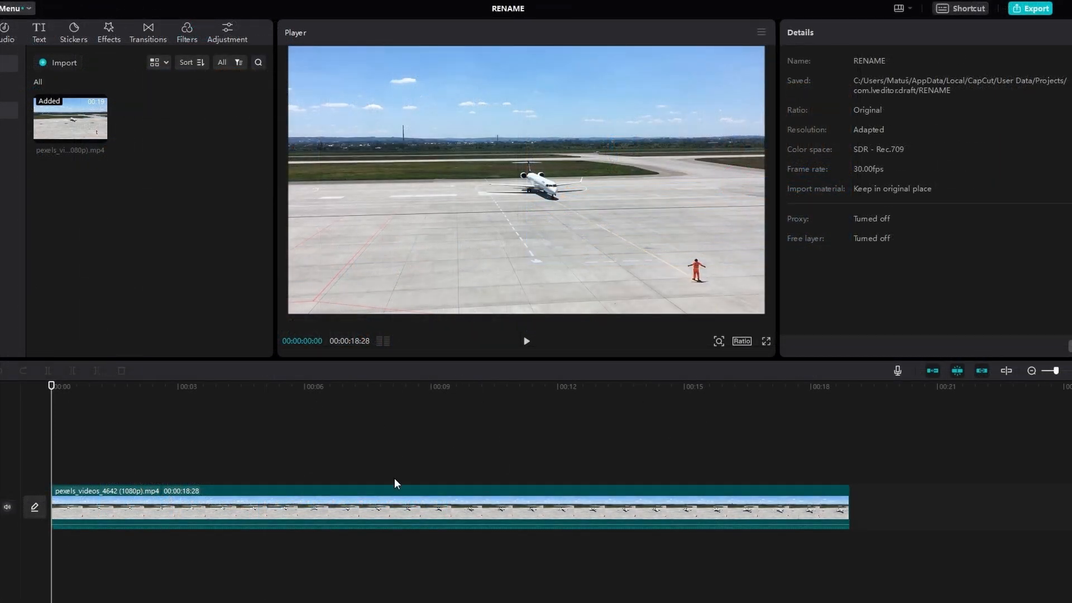
Step: Move the playhead to 00:00:05:14 on the airport clip
left_click(488, 493)
left_click(283, 460)
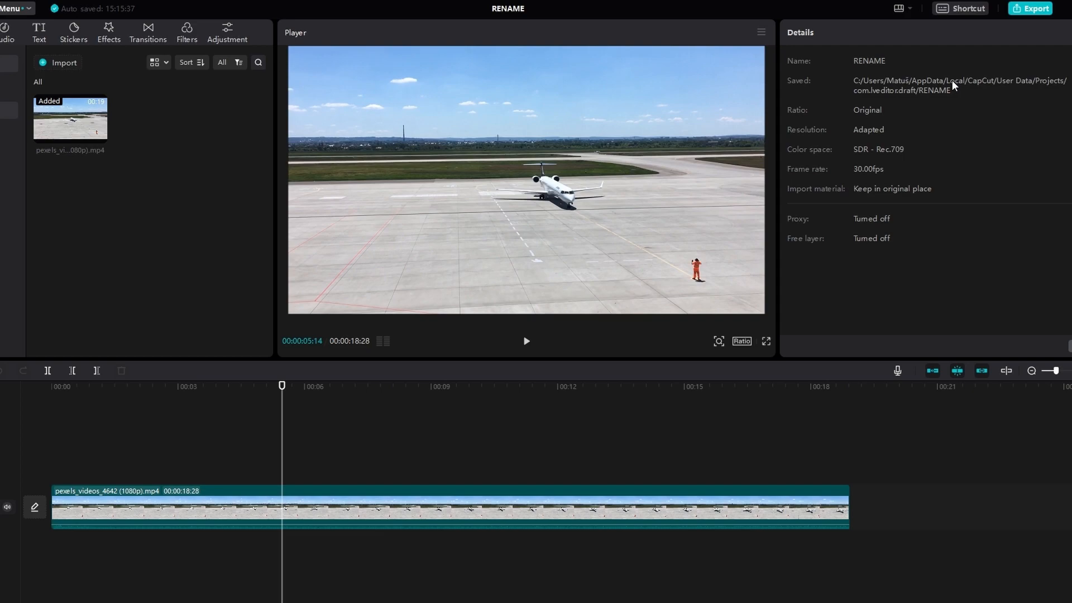
Step: Search Windows for %APPDATA% and open the parent AppData folder in File Explorer
mouse_move(56, 602)
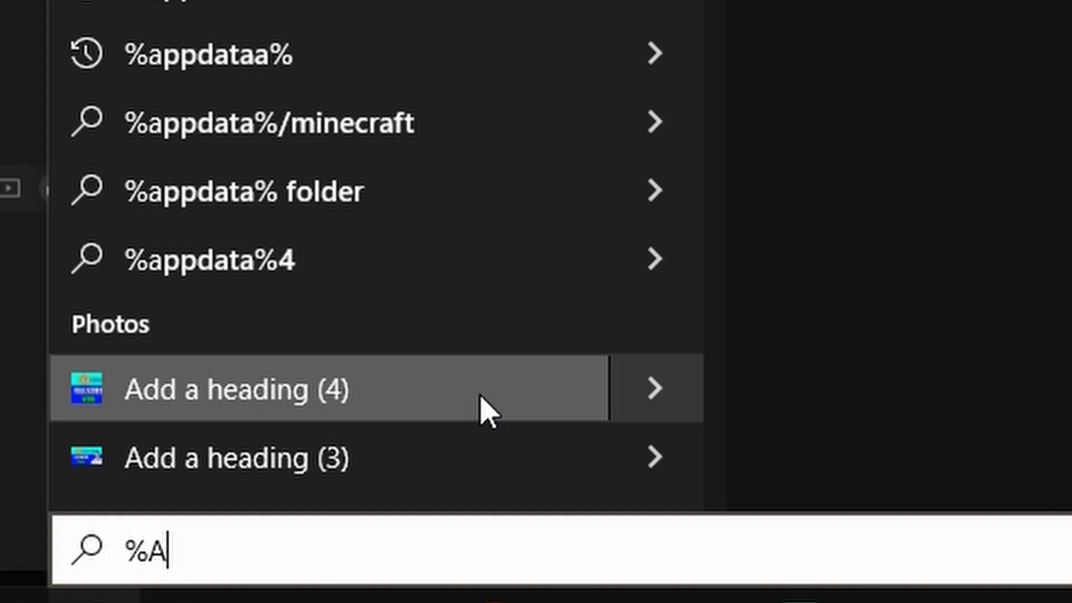
type("PD")
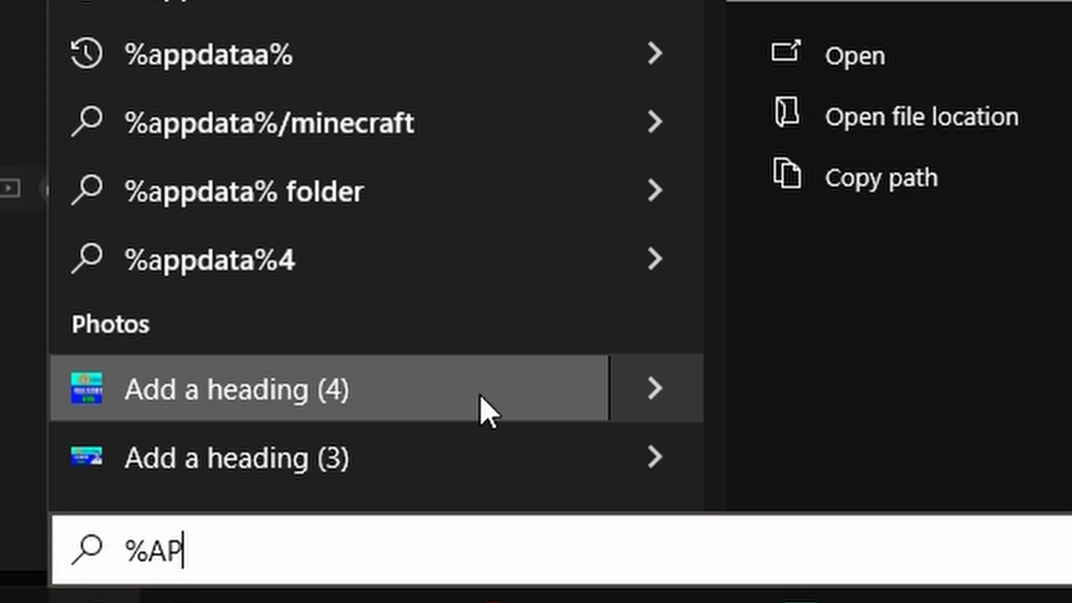
type("ATA")
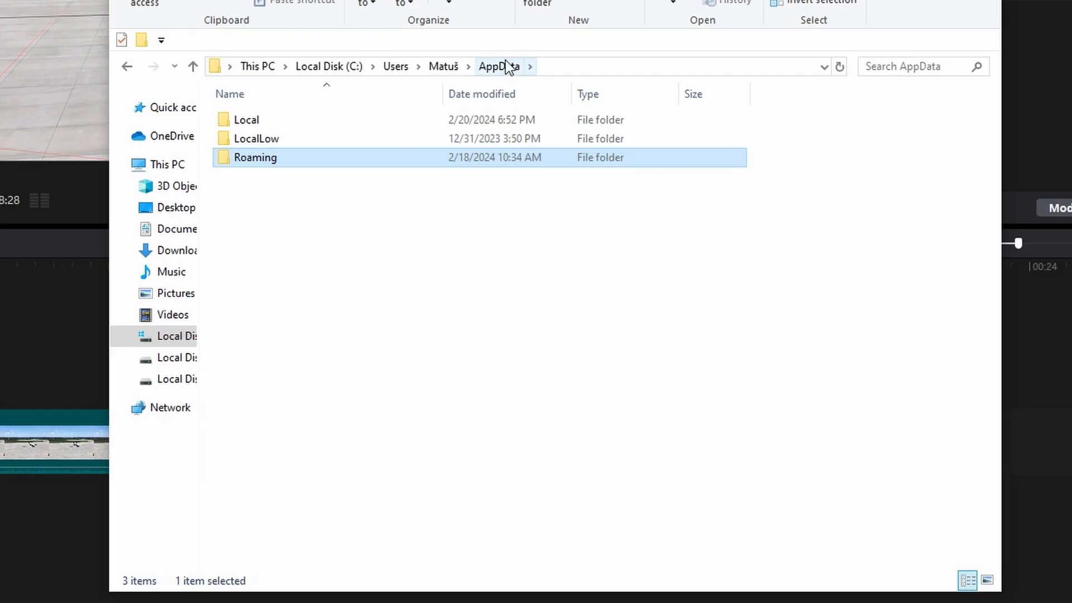
Step: Browse to Local, CapCut, User Data, Projects, com.lveditor.draft, select the RENAME project folder, and reposition the File Explorer window
double_click(286, 125)
scroll(335, 251, "down", 4)
left_click(273, 241)
double_click(273, 241)
double_click(246, 139)
double_click(251, 363)
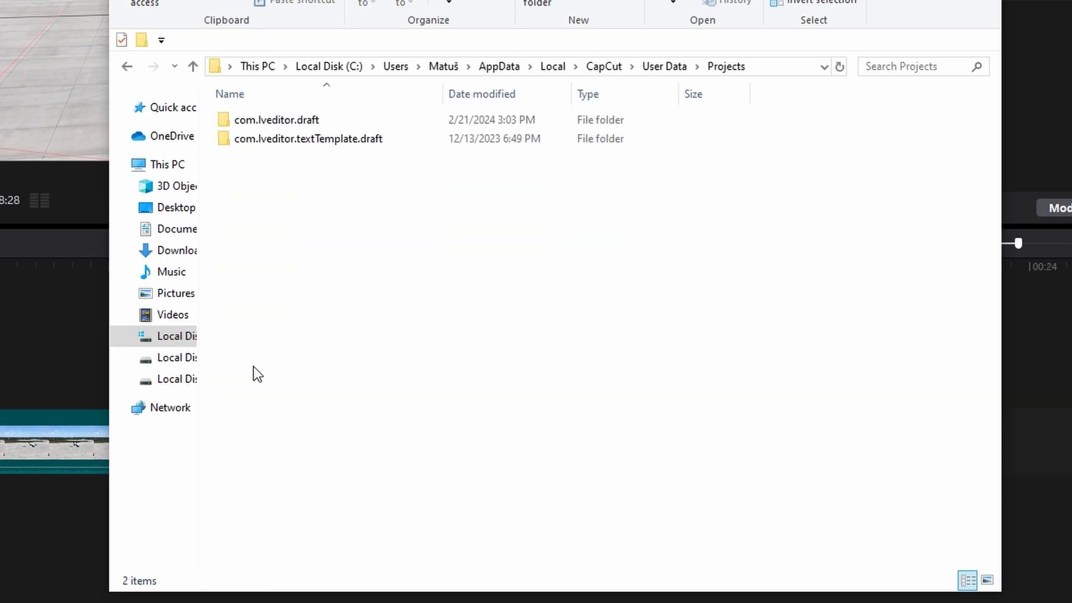
double_click(268, 116)
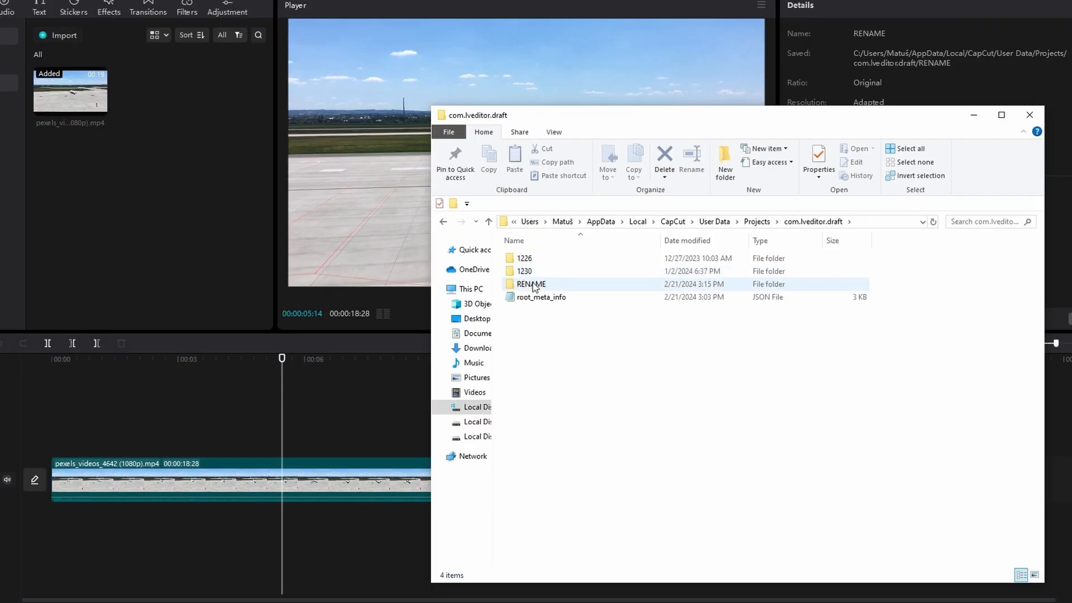
left_click(534, 284)
left_click_drag(709, 120, 390, 91)
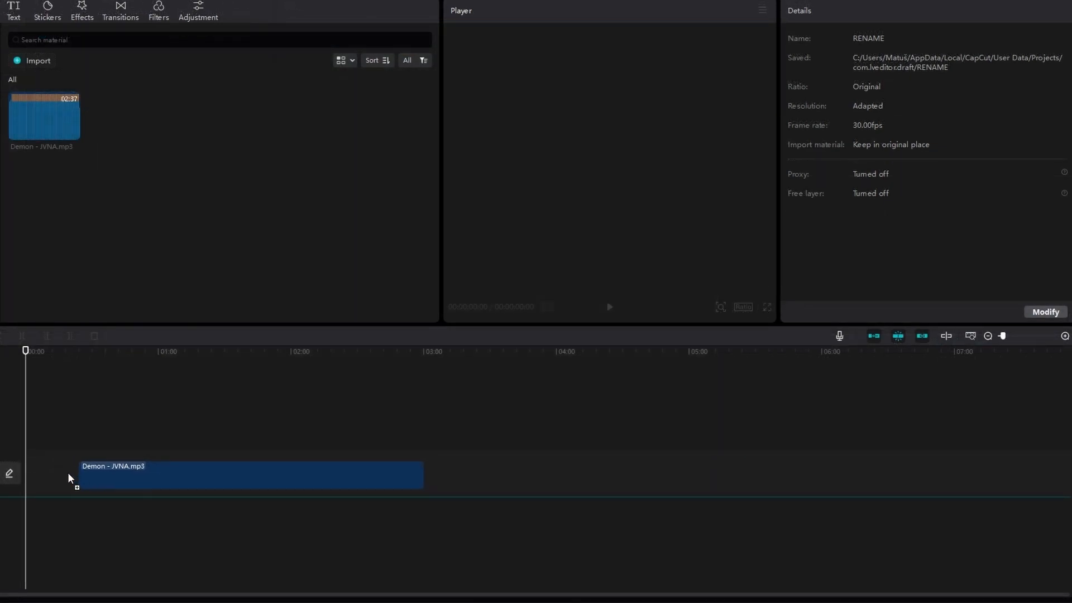
Step: Place Demon - JVNA.mp3 at the start of the timeline and enable loudness normalization for it
left_click_drag(68, 473, 36, 479)
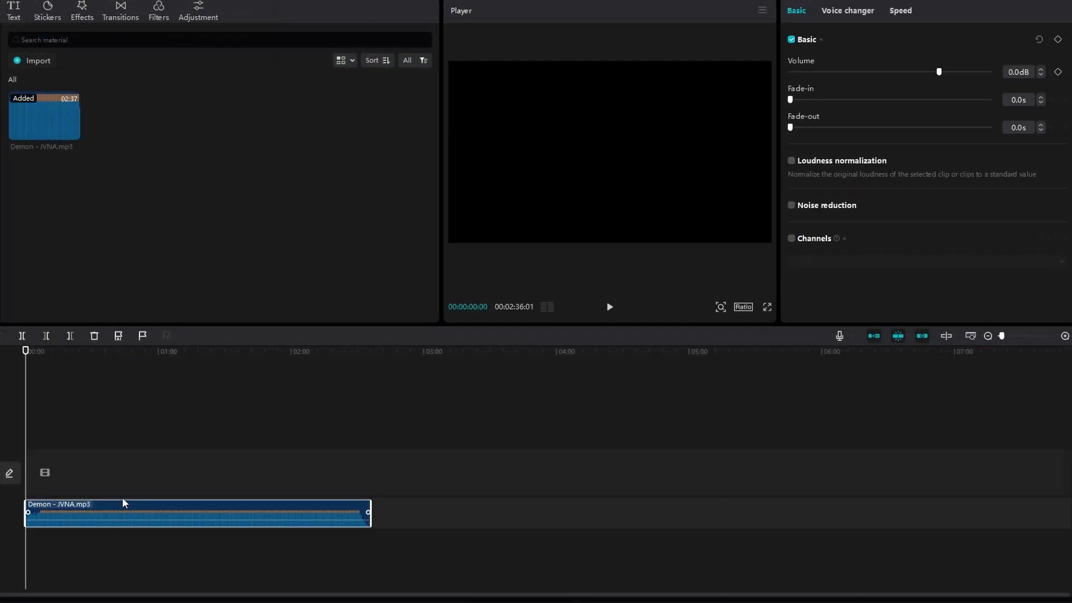
left_click(155, 539)
left_click(177, 506)
left_click_drag(305, 575, 161, 487)
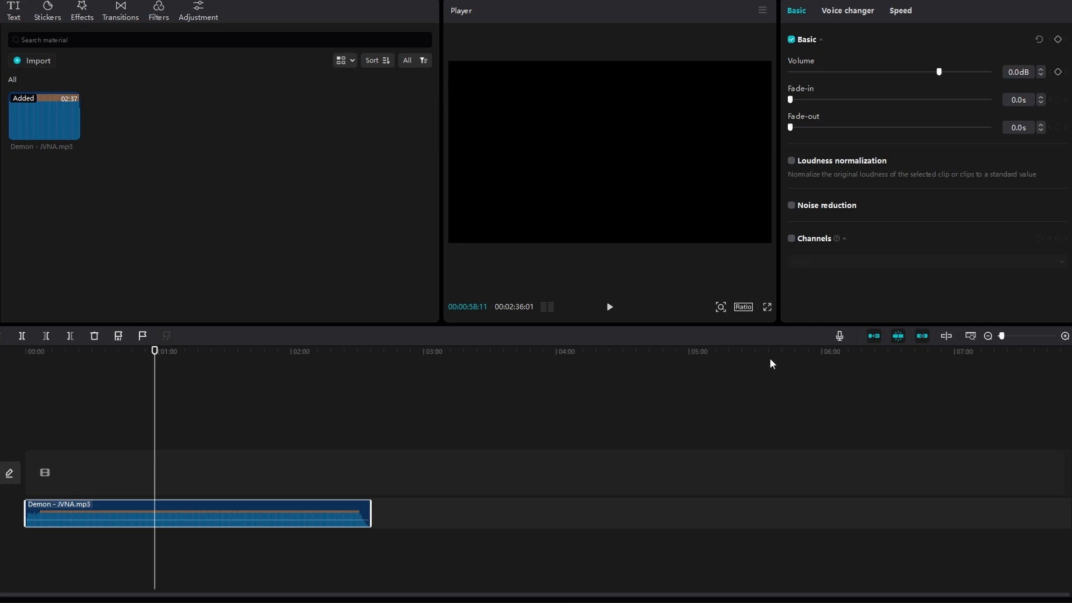
left_click(791, 161)
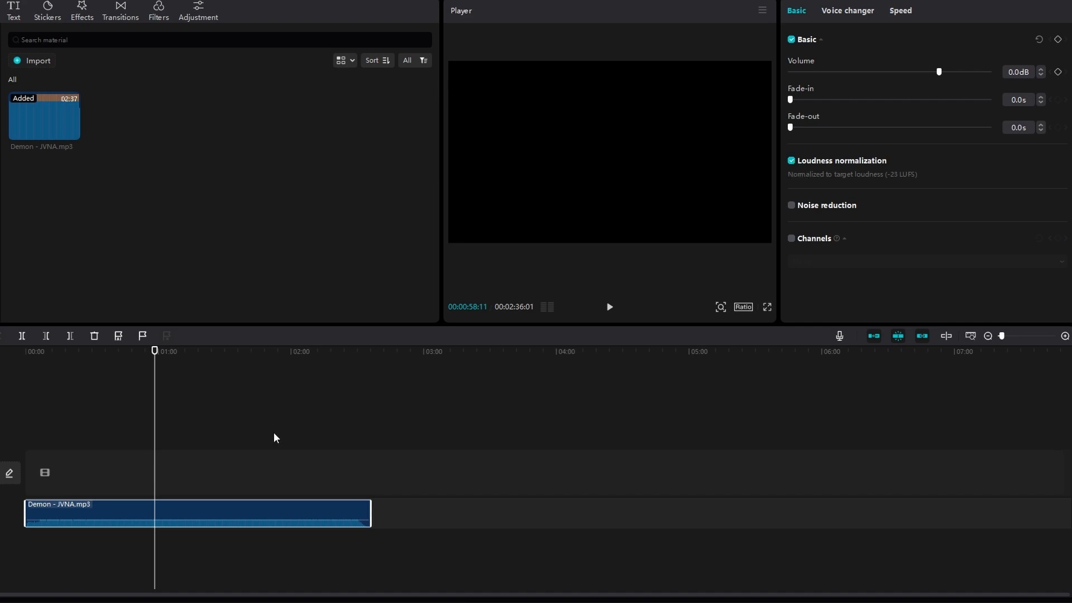
left_click_drag(124, 353, 33, 366)
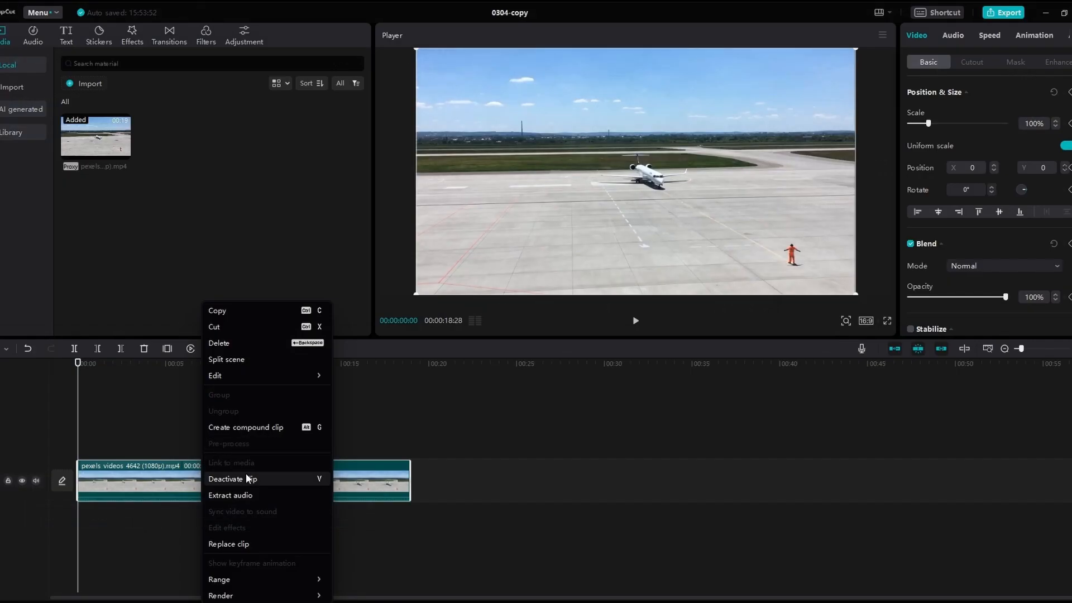
Step: Extract the audio from the airport clip and shift the extracted audio about 3 seconds later on its track
left_click(244, 496)
left_click(218, 568)
left_click_drag(192, 526, 226, 521)
Step: Add manual beat markers to the extracted audio at 00:00:03:20 and about 00:00:06:26
left_click_drag(207, 366, 142, 367)
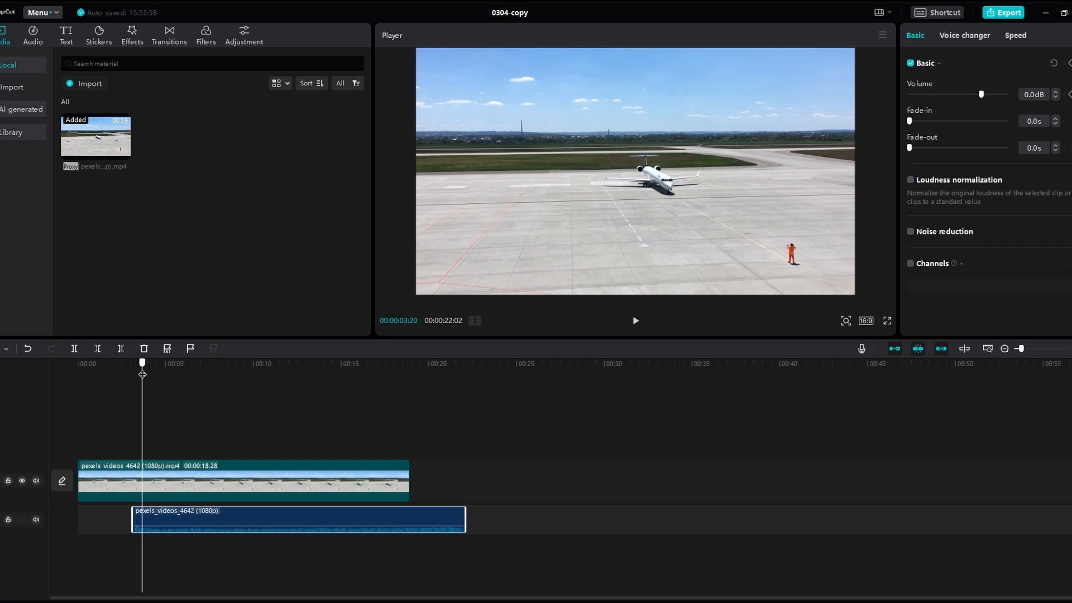
left_click(190, 349)
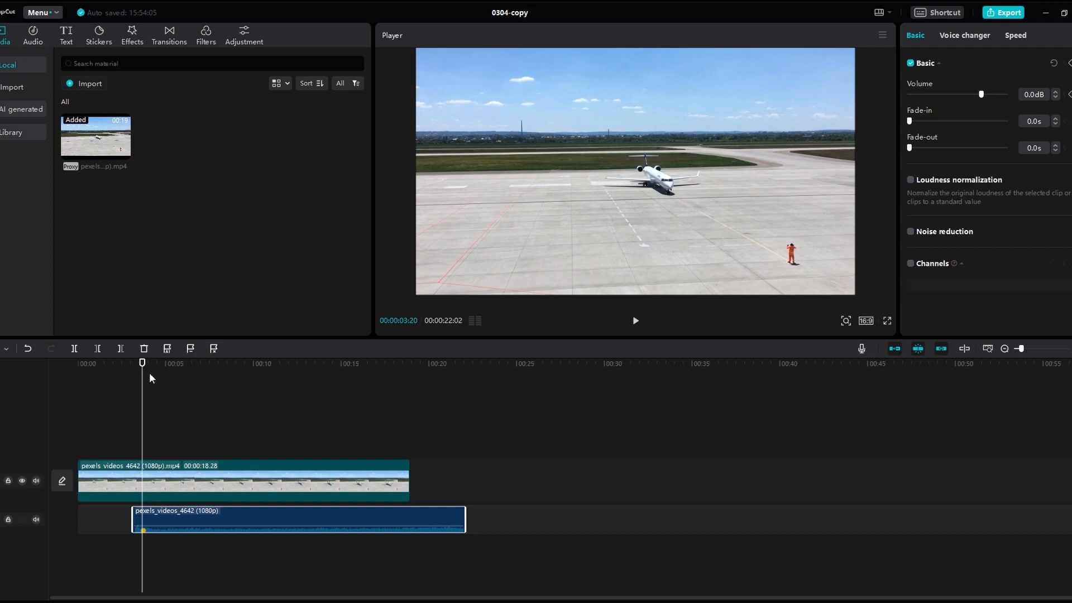
left_click_drag(141, 364, 200, 364)
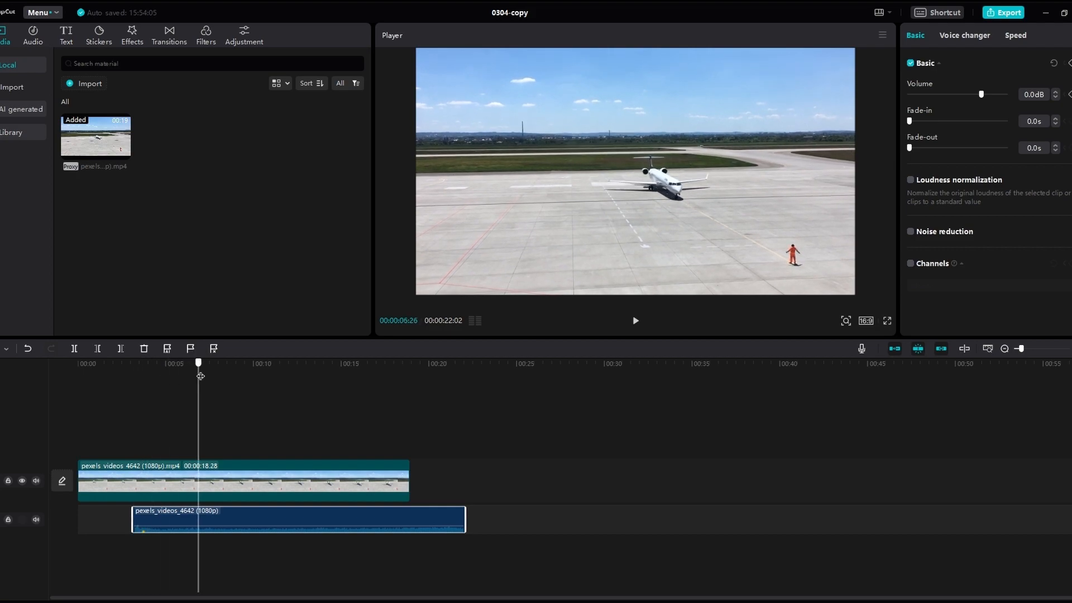
left_click(190, 349)
Step: Delete the extracted audio and add the music track Valentine [Redone] below the video near the start of the timeline
left_click_drag(201, 364, 229, 364)
key("Delete")
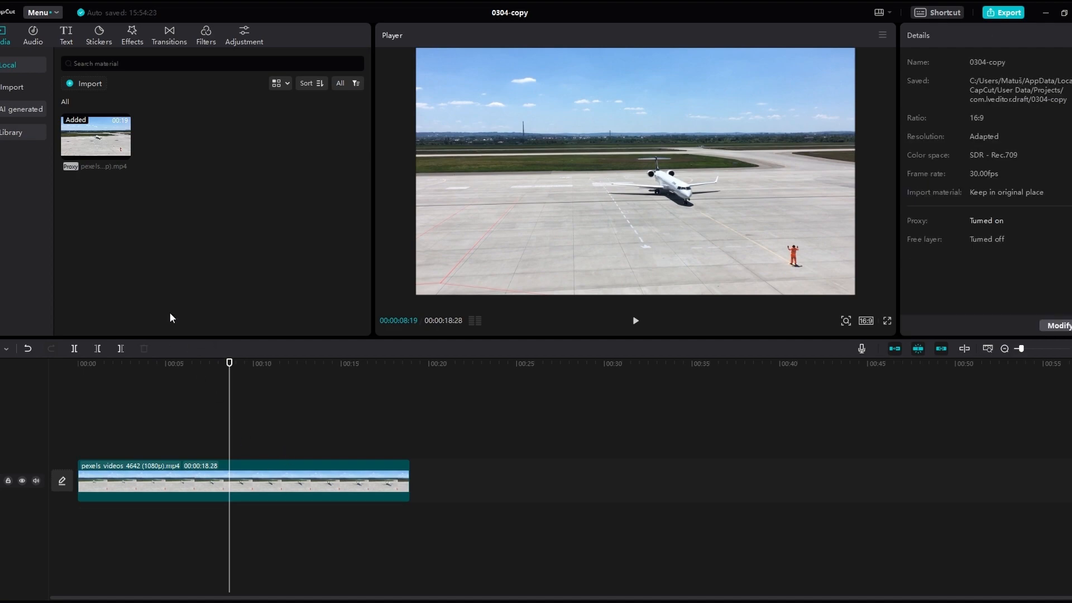
left_click(33, 34)
left_click_drag(259, 125, 127, 524)
left_click_drag(201, 530, 171, 524)
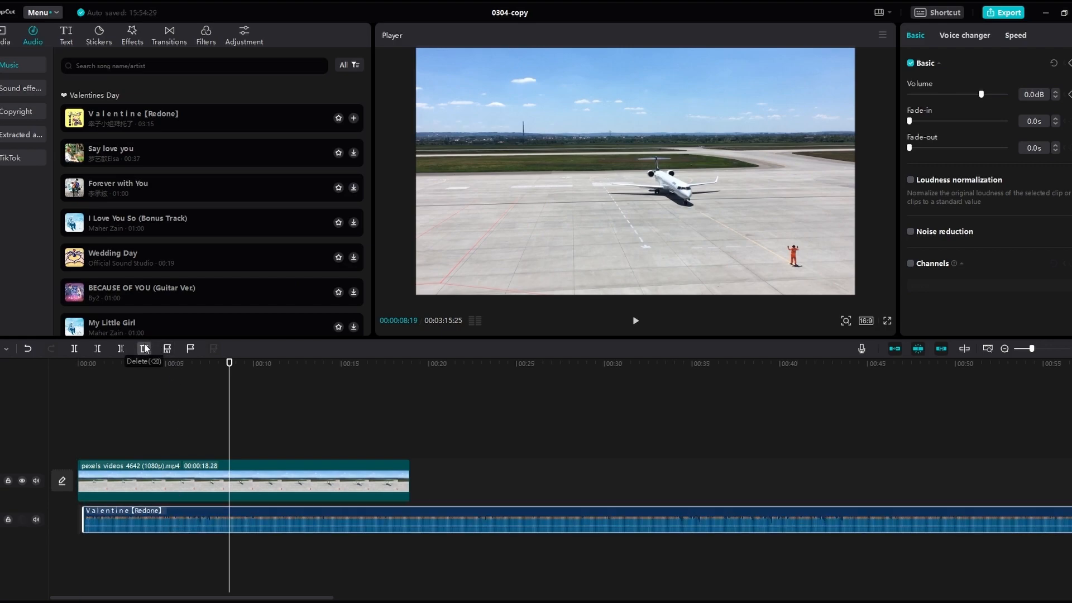
Step: Generate automatic beat markers on the Valentine [Redone] track with the Beat 1 option and play back a section
left_click(166, 350)
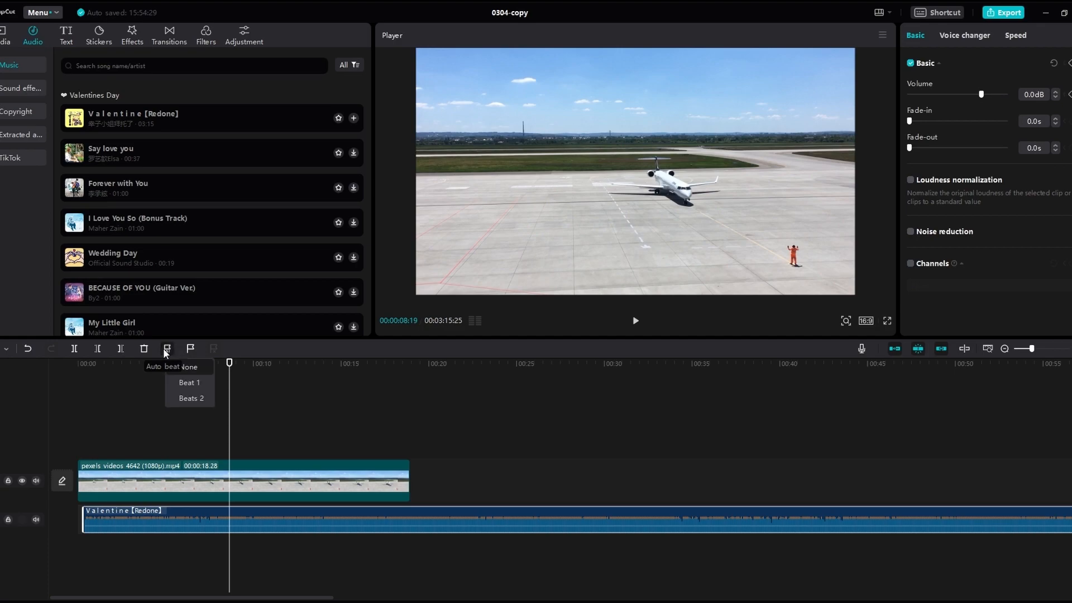
left_click(185, 385)
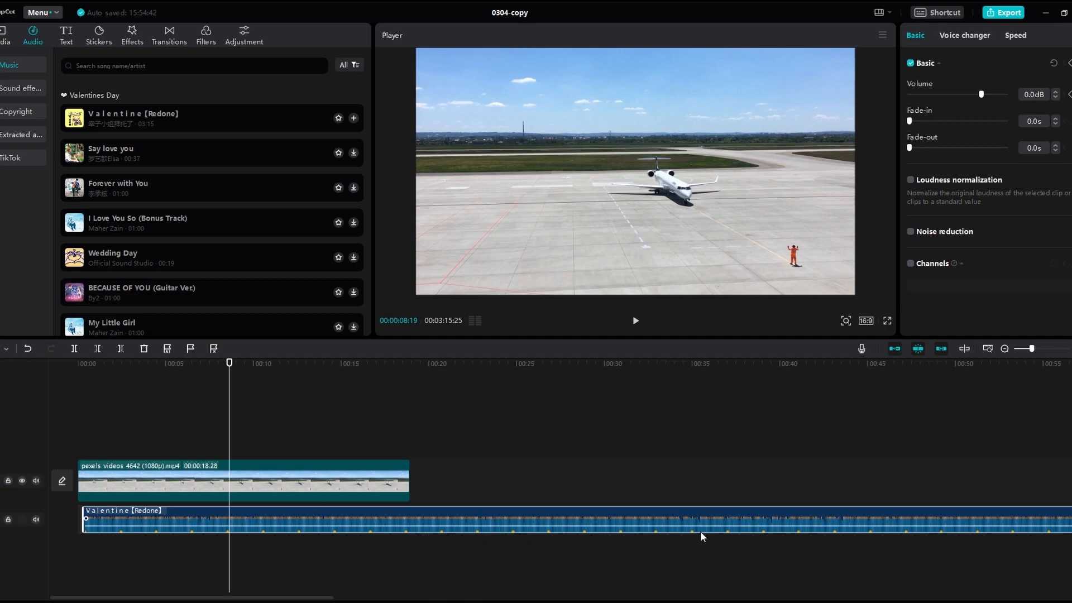
left_click(217, 363)
key("space")
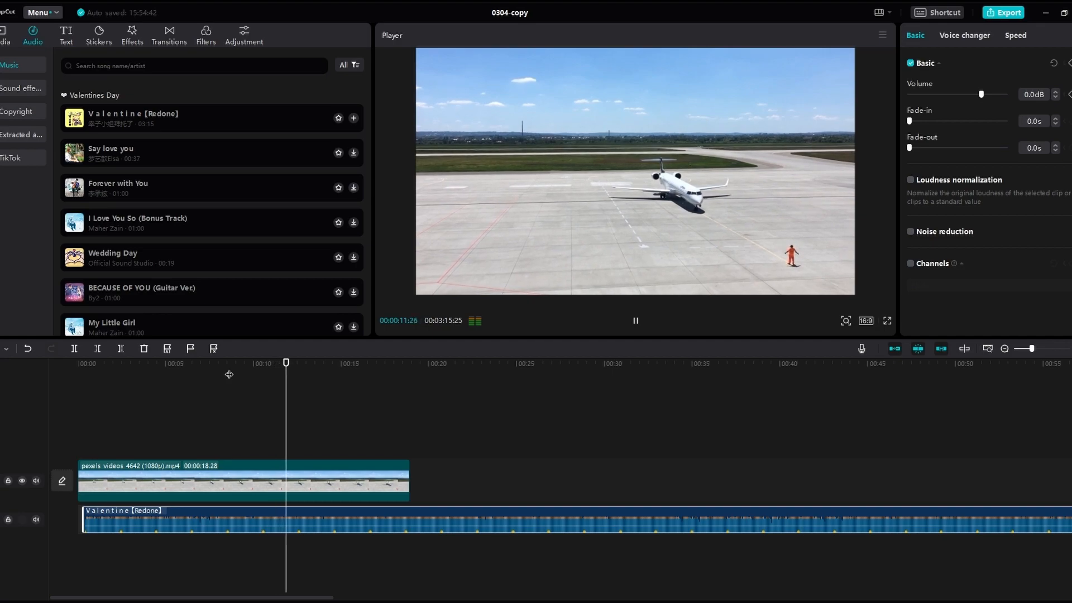
key("space")
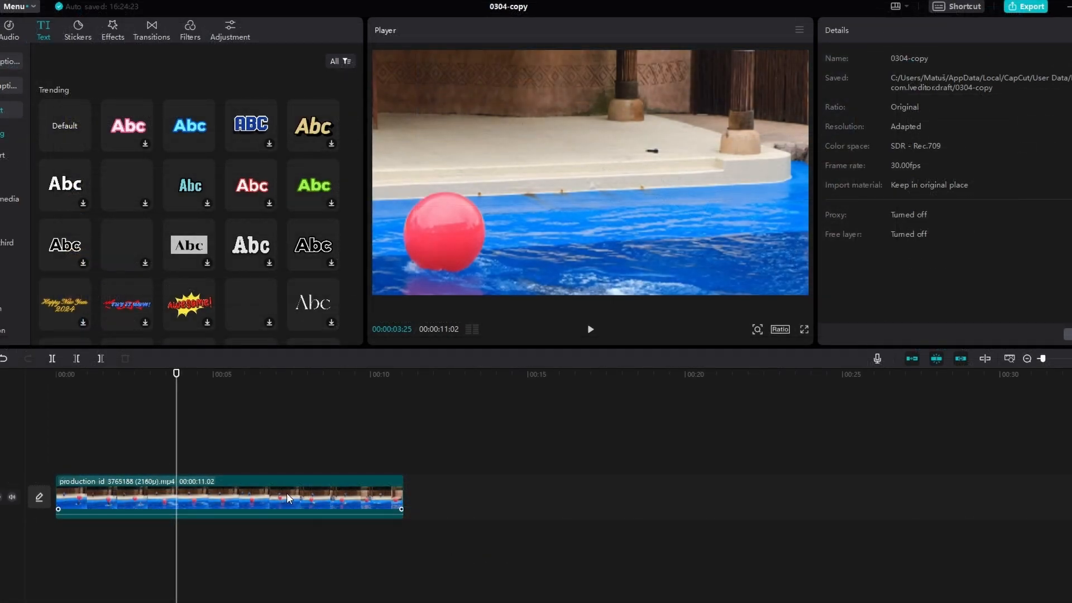
Step: Reposition the dolphin clip to X -1342, Y -64 with the playhead at 00:00:00:00, bringing the ball to the frame's centre
left_click(255, 490)
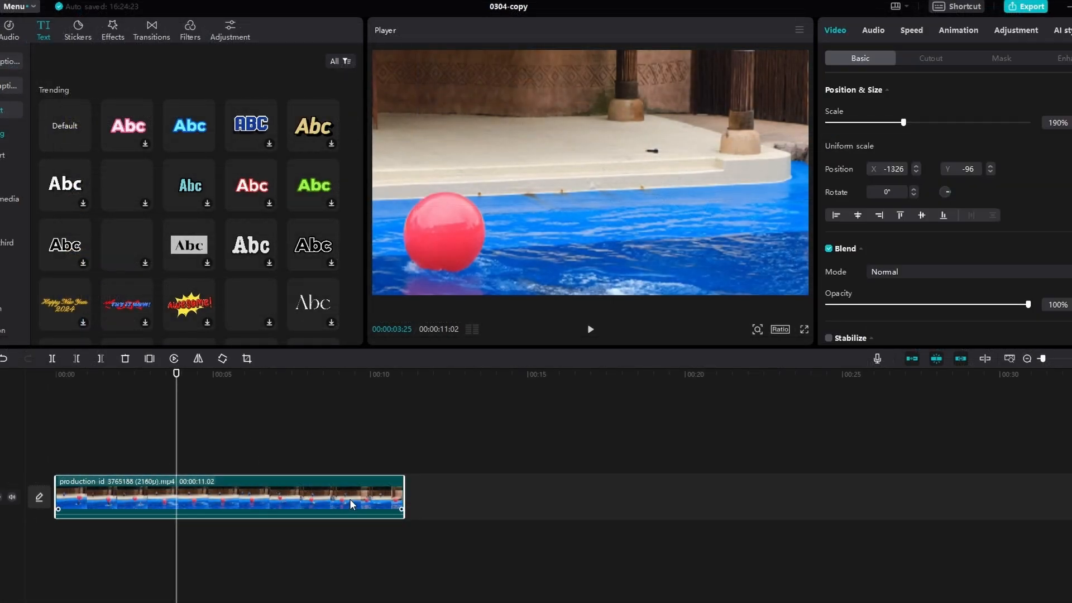
left_click_drag(485, 236, 523, 221)
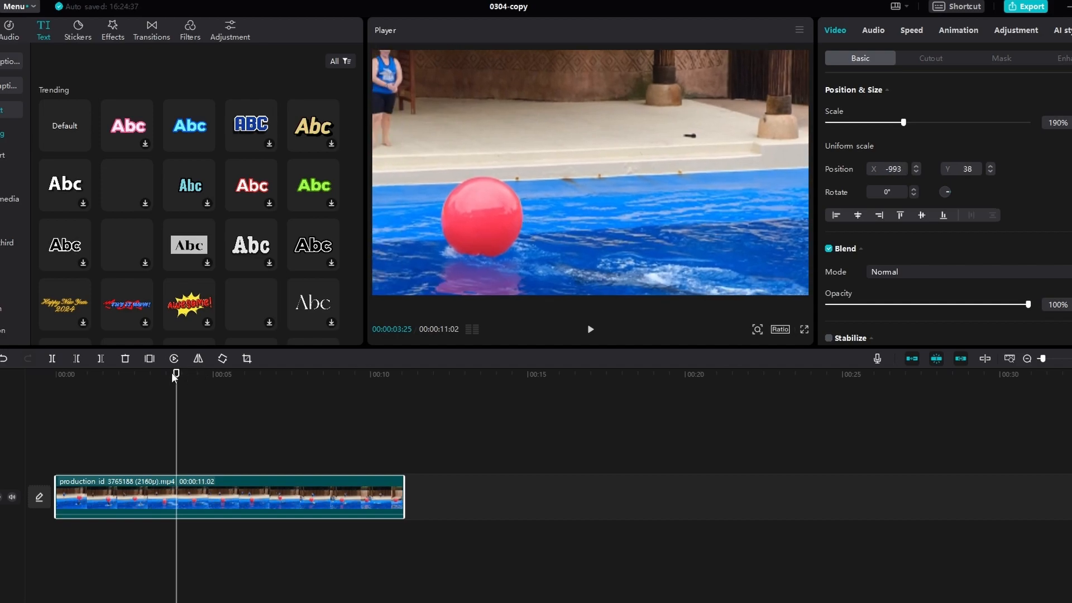
left_click_drag(172, 373, 16, 369)
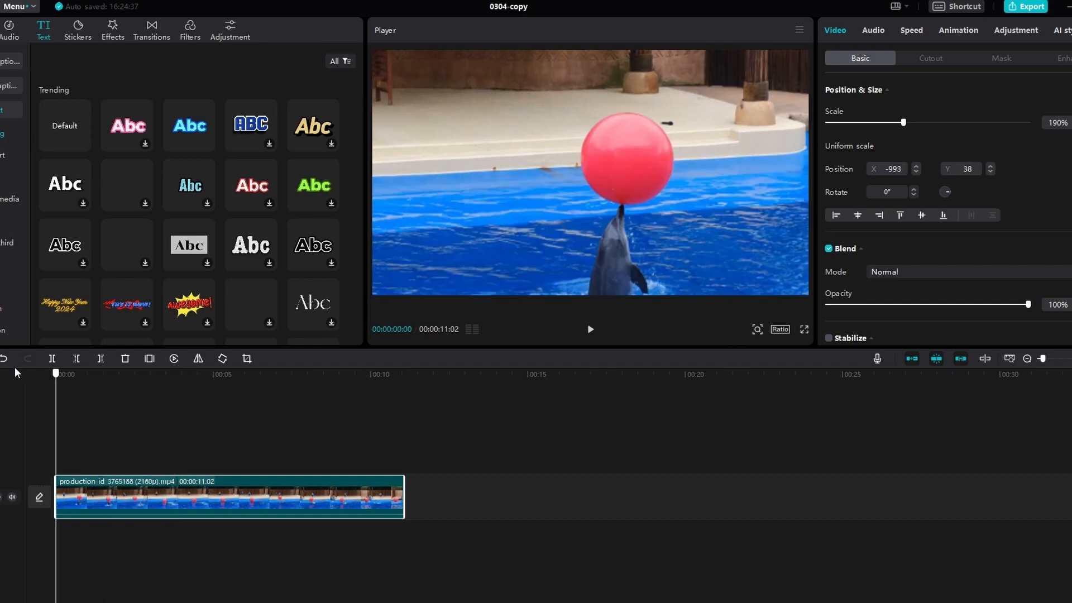
left_click_drag(595, 237, 553, 248)
Step: Add a default text at the start, extend it to the dolphin clip's end, and change its content to "o"
left_click(82, 144)
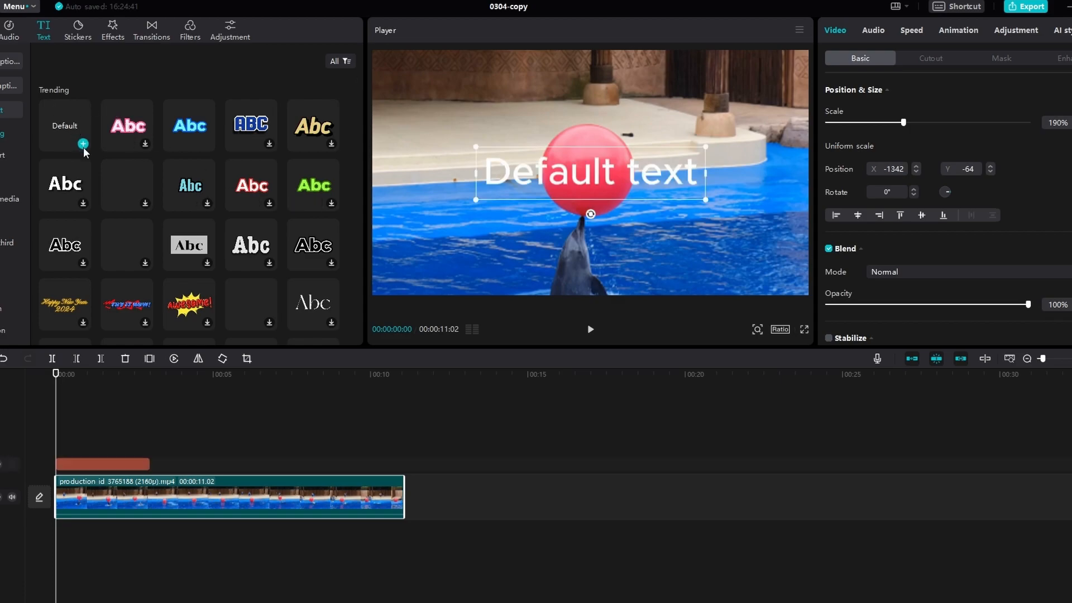
left_click_drag(150, 463, 404, 463)
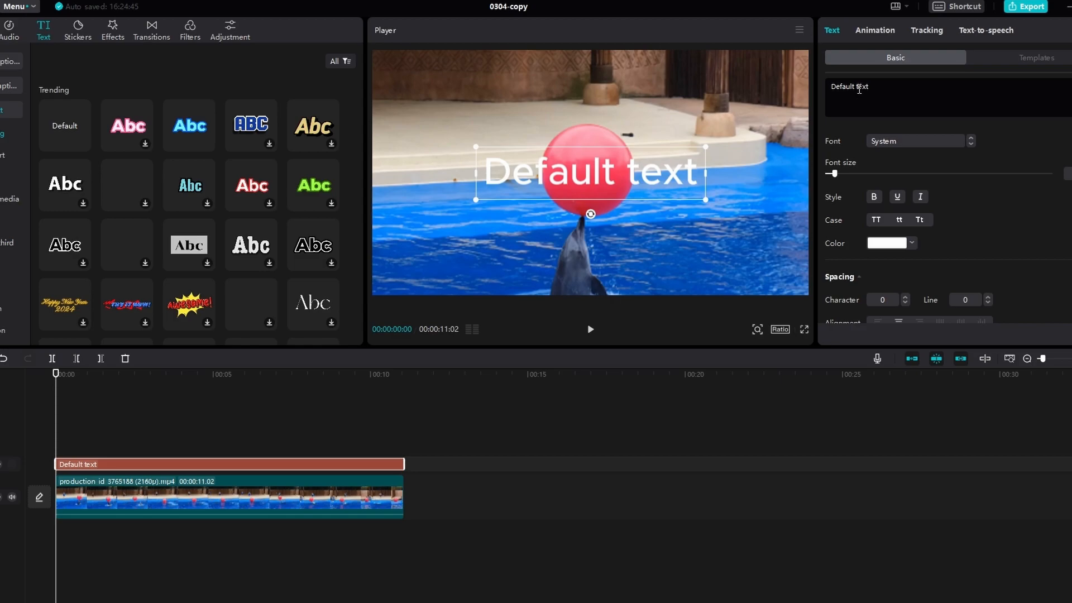
triple_click(860, 88)
type("o")
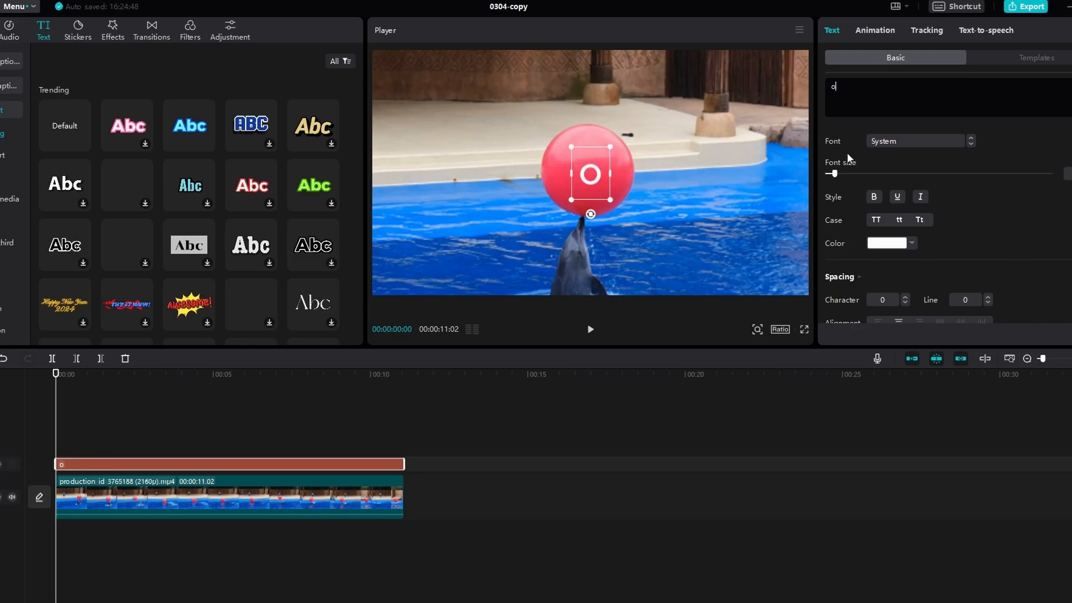
Step: Make the "o" text bold and green (hex 57CE00), keeping it centred on the ball
left_click(875, 200)
left_click(888, 243)
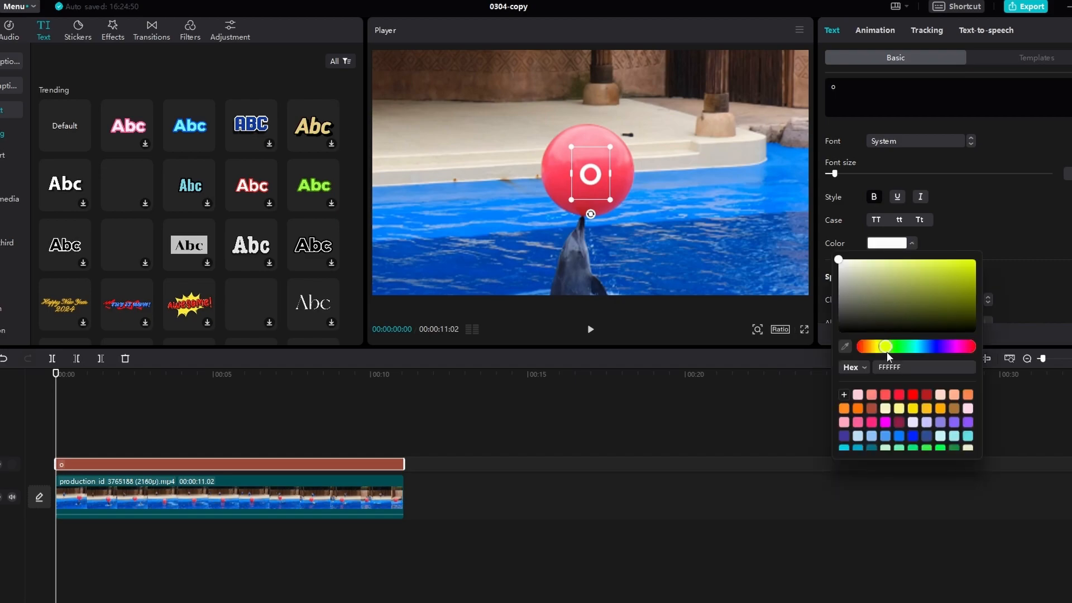
left_click_drag(886, 347, 894, 347)
left_click_drag(947, 299, 991, 278)
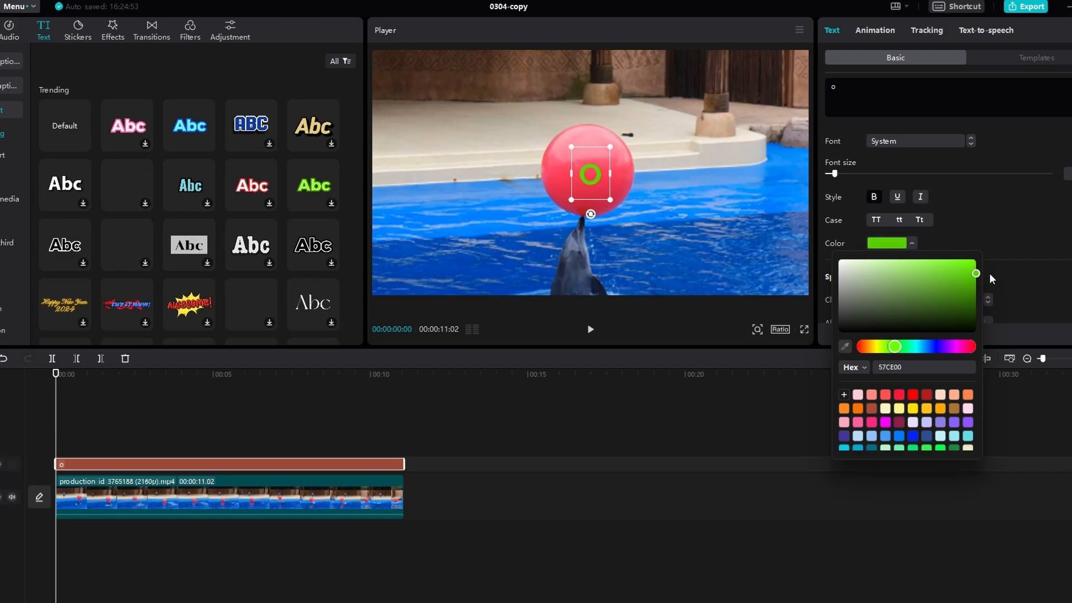
left_click(594, 187)
left_click_drag(594, 187, 592, 178)
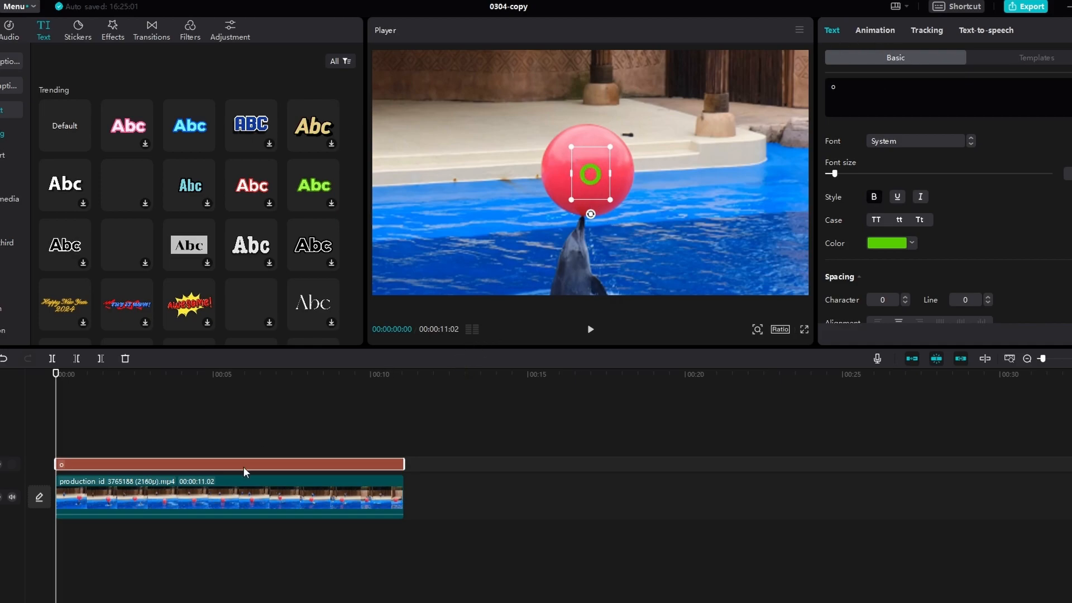
Step: Add a Position & Size keyframe to the dolphin clip at 00:00:00:00
left_click(246, 508)
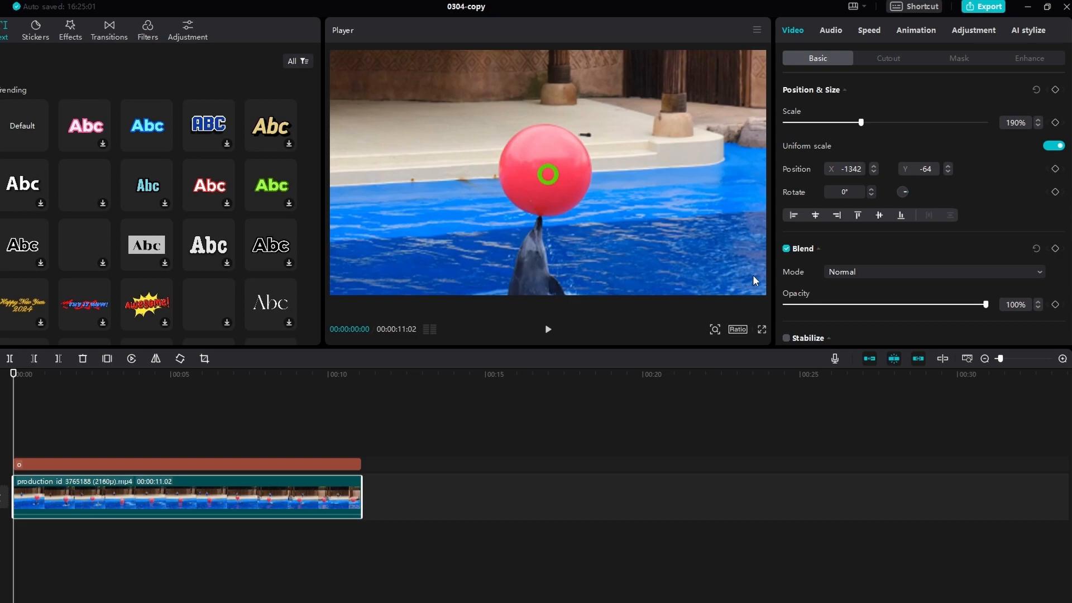
left_click(1056, 92)
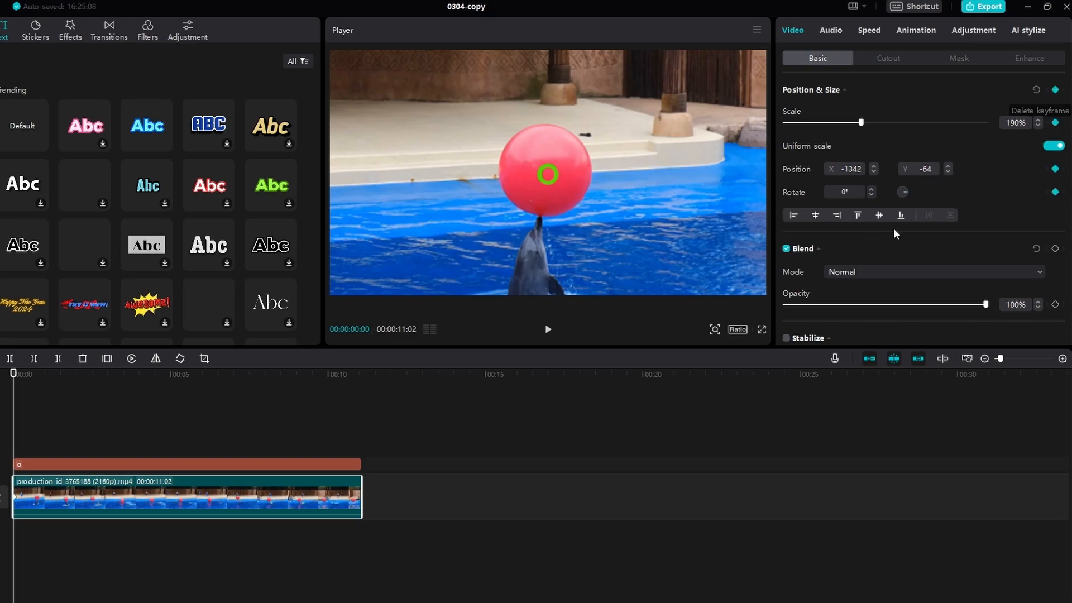
Step: Recentre the ball with Position & Size keyframes at 00:00:00:11 (X -1186, Y 102) and 00:00:00:21 (X -1095, Y 166)
key("space")
key("space")
left_click_drag(597, 232, 614, 215)
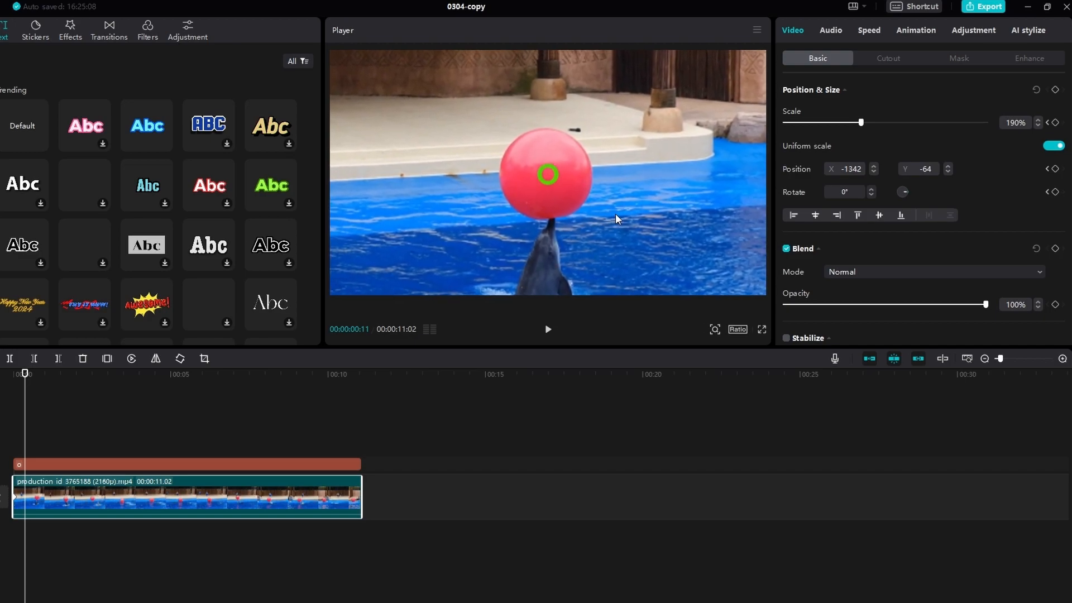
left_click(1055, 90)
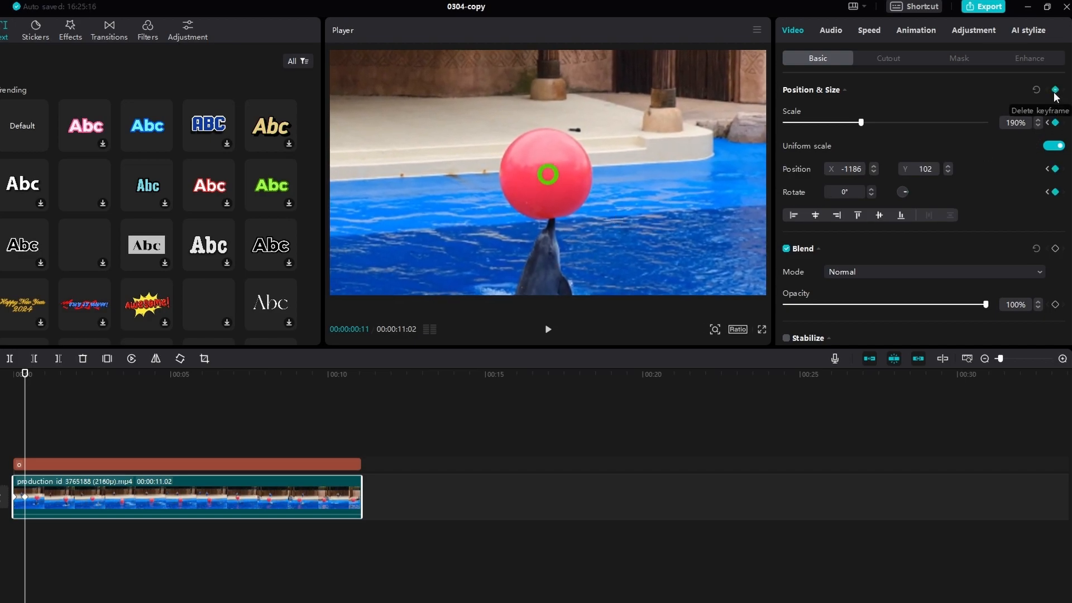
key("space")
key("space")
left_click_drag(596, 225, 604, 218)
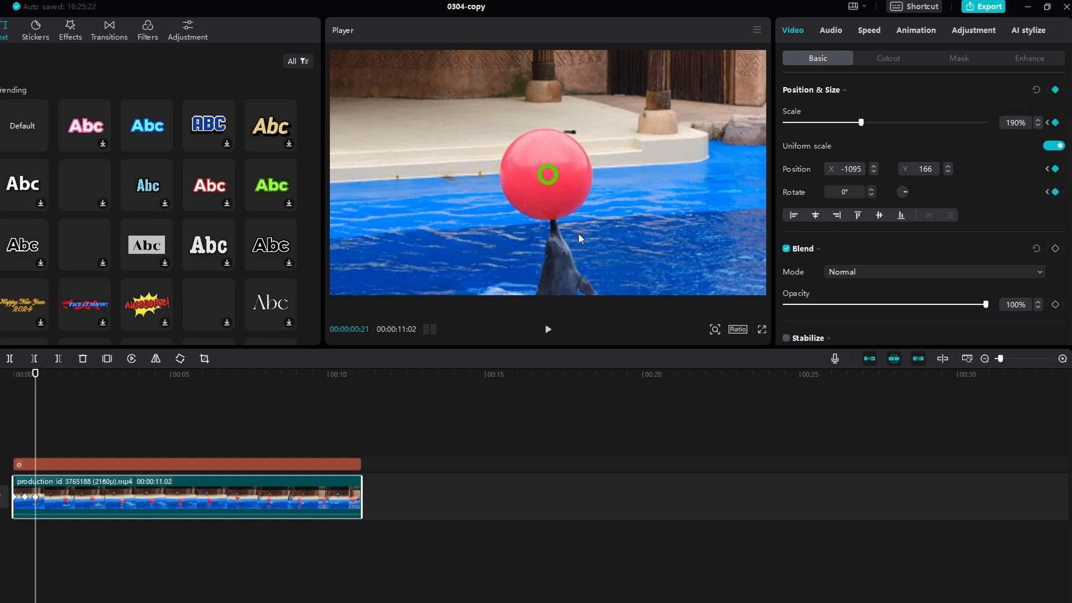
Step: Recentre the ball with keyframes at 00:00:01:06 (X -1015, Y 370) and slightly further along at X -763, Y 182
key("space")
key("space")
left_click_drag(598, 232, 608, 207)
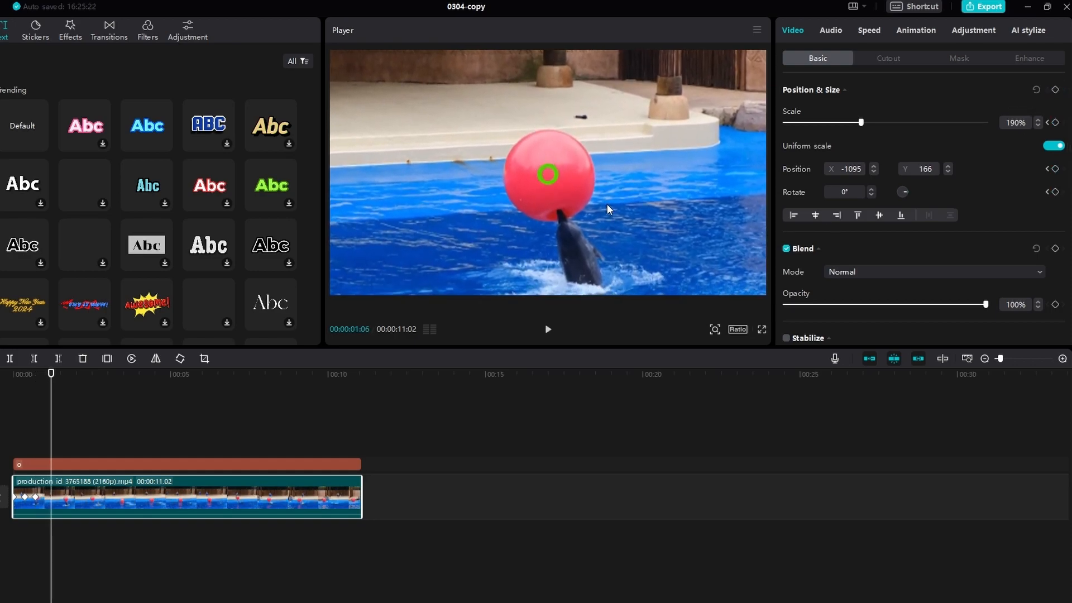
left_click(1056, 90)
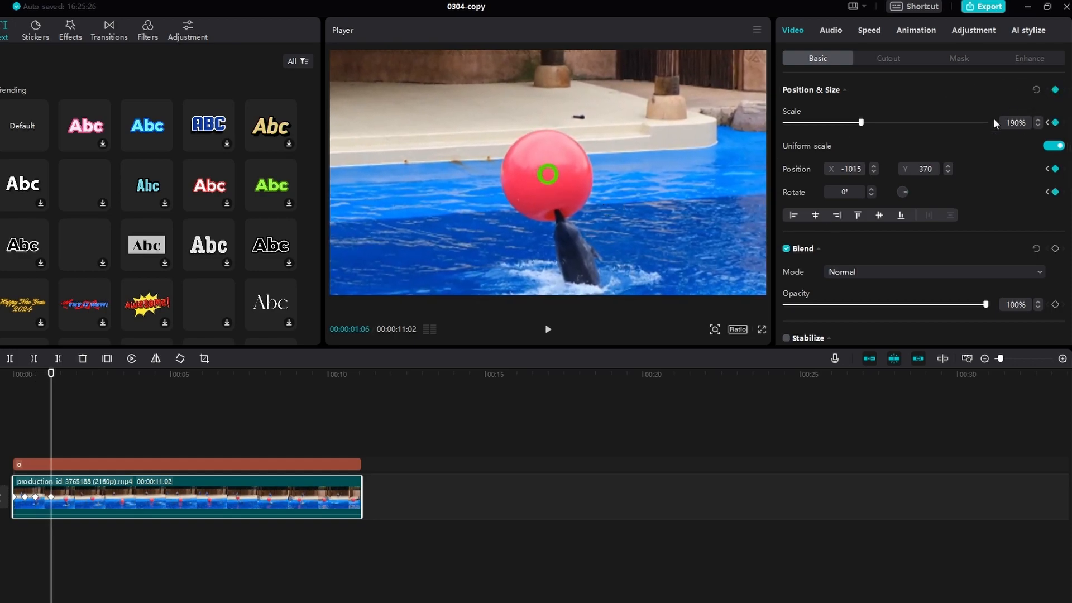
key("space")
key("space")
left_click_drag(587, 193, 618, 218)
left_click(1055, 89)
Step: Reposition the dolphin clip at 00:00:01:29 so the ball is centred under the green circle again
key("space")
key("space")
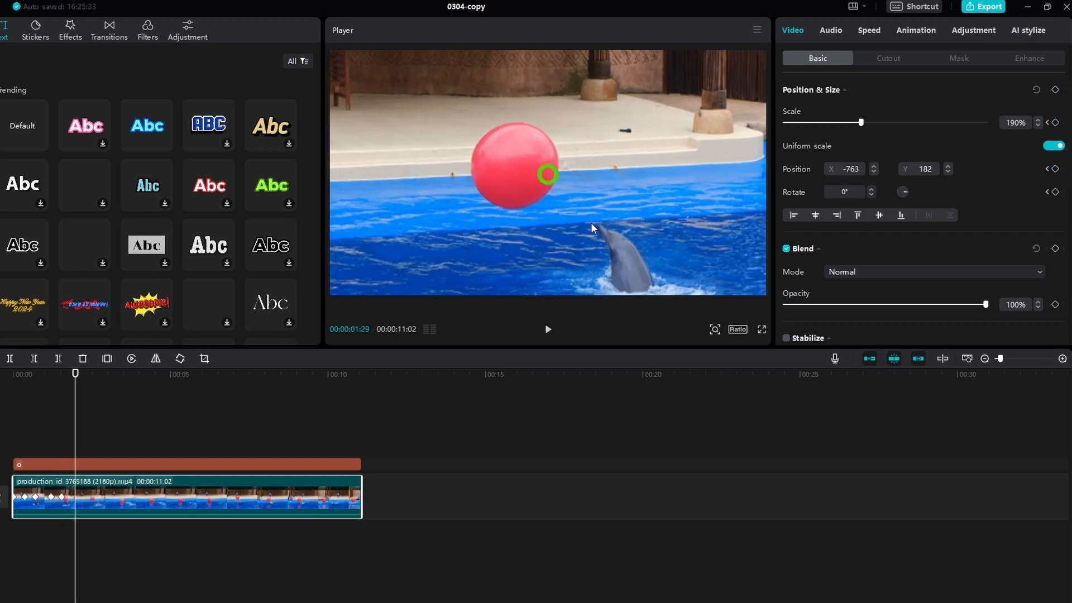
left_click_drag(613, 231, 623, 173)
key("space")
key("space")
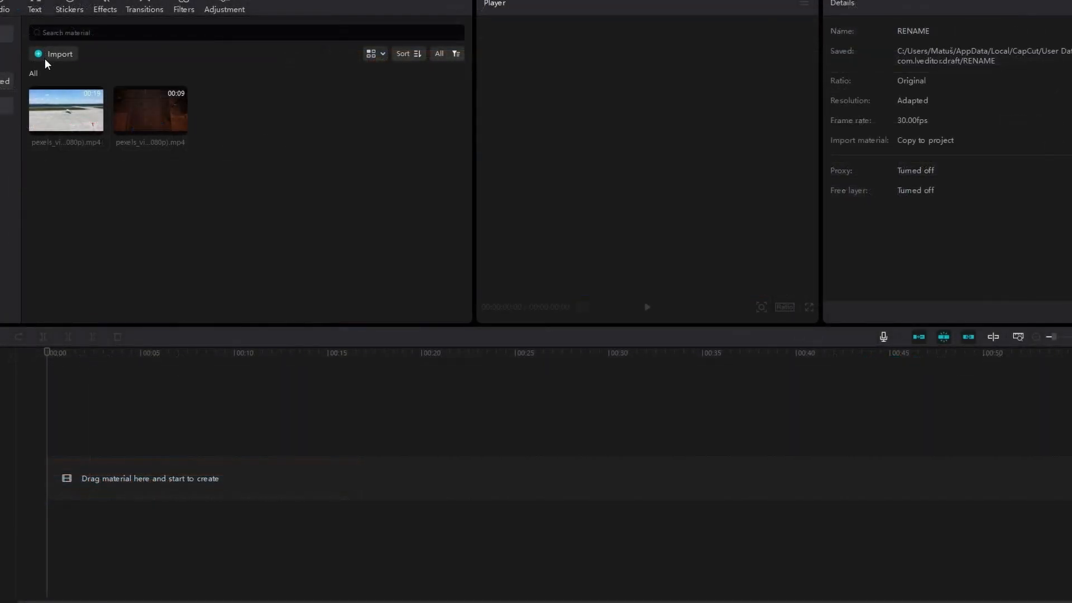
Step: Import the photo of the woman in the striped shirt into the project media
left_click(44, 59)
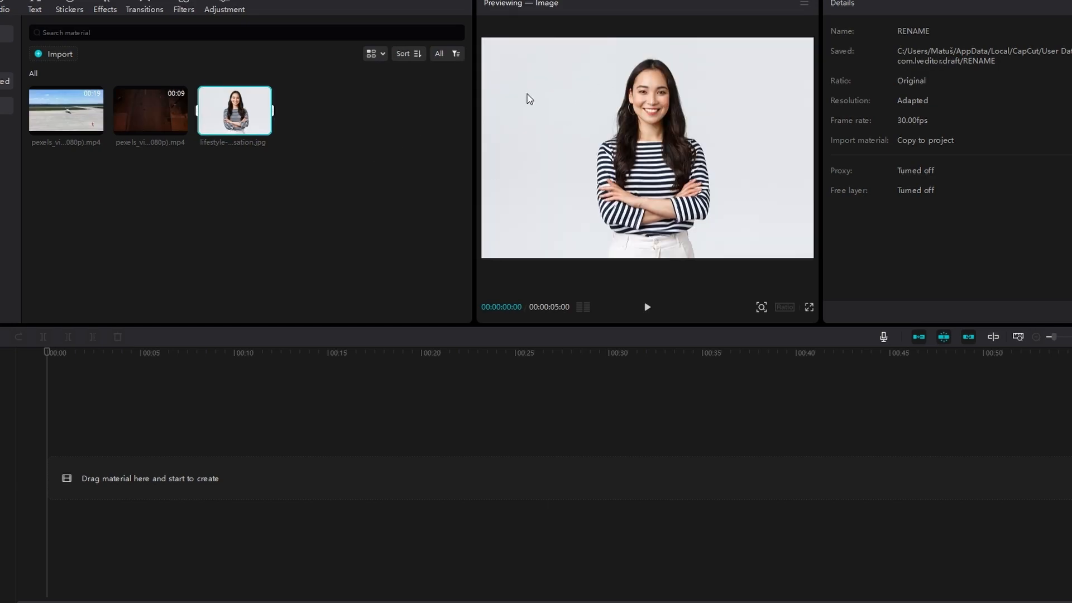
mouse_move(138, 123)
left_click(141, 122)
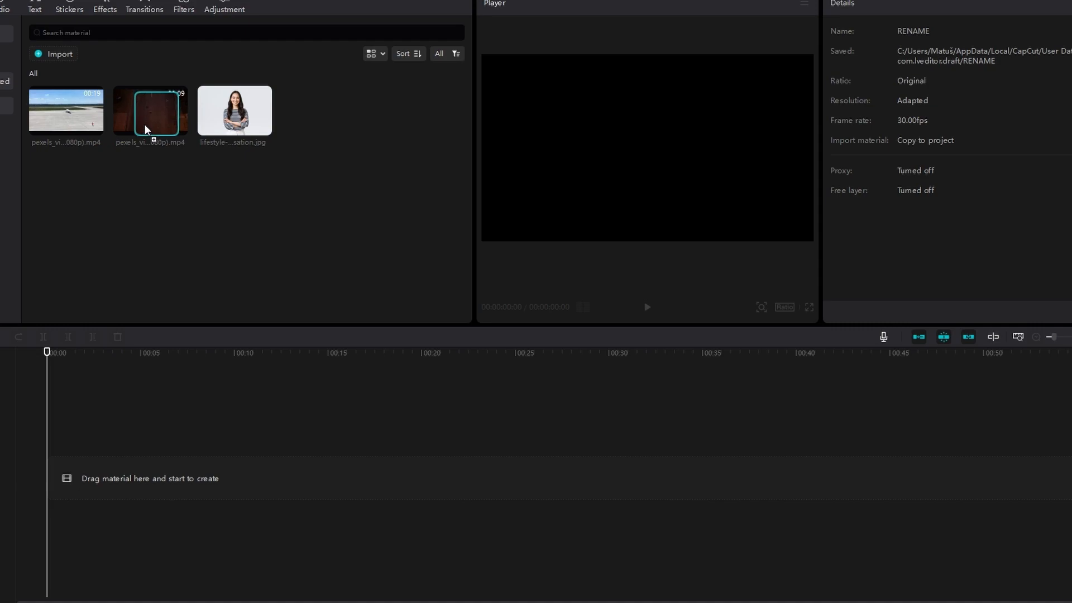
Step: Place the airport video on the main track with the woman's photo above it, extended to the video's end
left_click_drag(77, 122, 64, 485)
left_click_drag(241, 128, 50, 439)
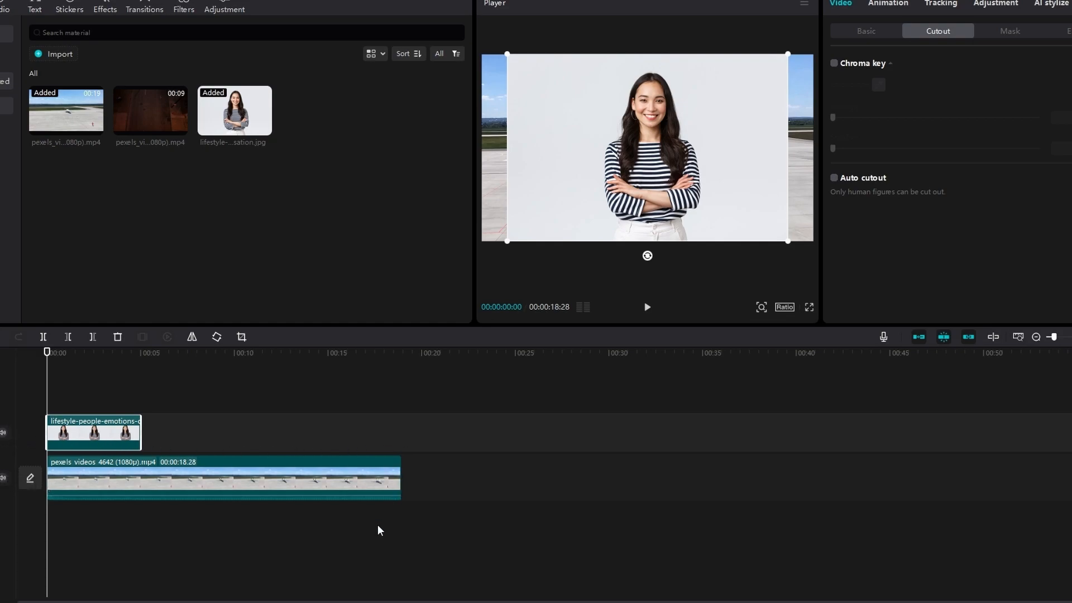
left_click(359, 525)
left_click_drag(138, 430, 402, 440)
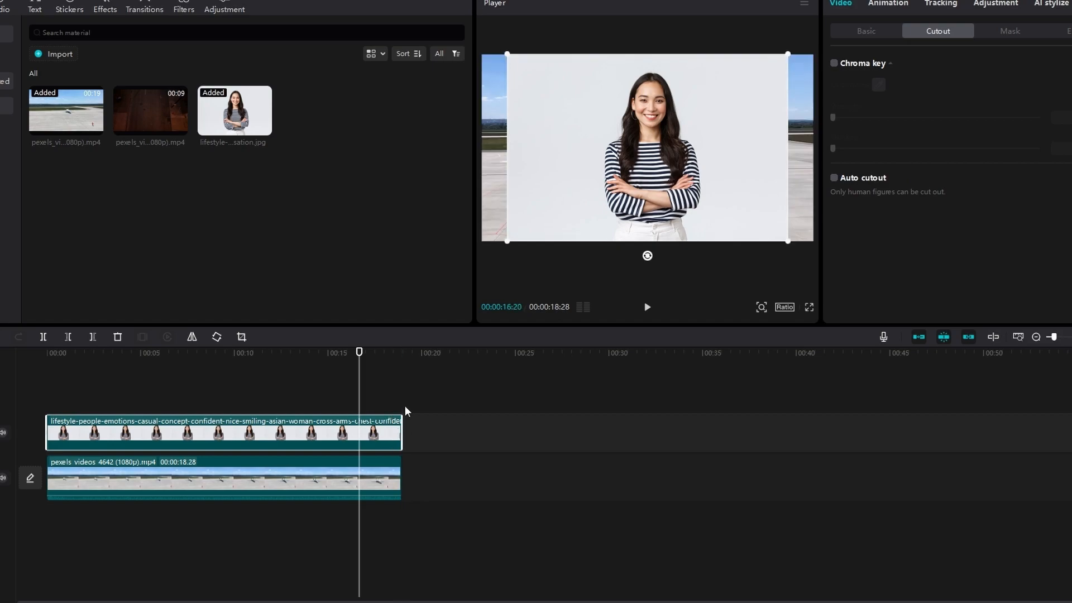
Step: Apply Auto cutout to the woman's photo with the playhead at 00:00:13:23
left_click_drag(359, 352, 305, 353)
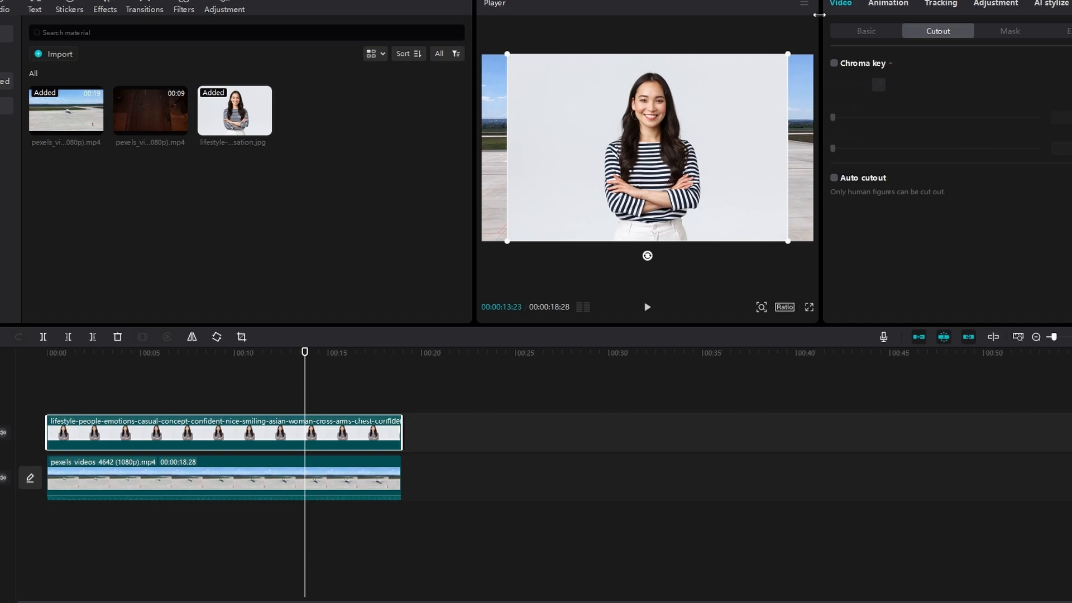
left_click(866, 31)
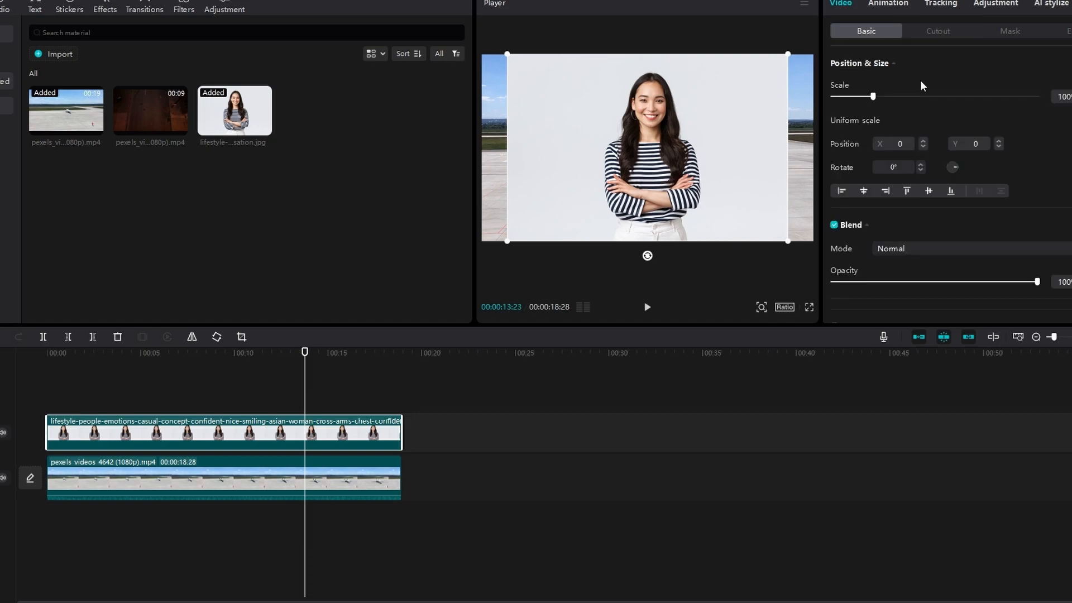
left_click(945, 32)
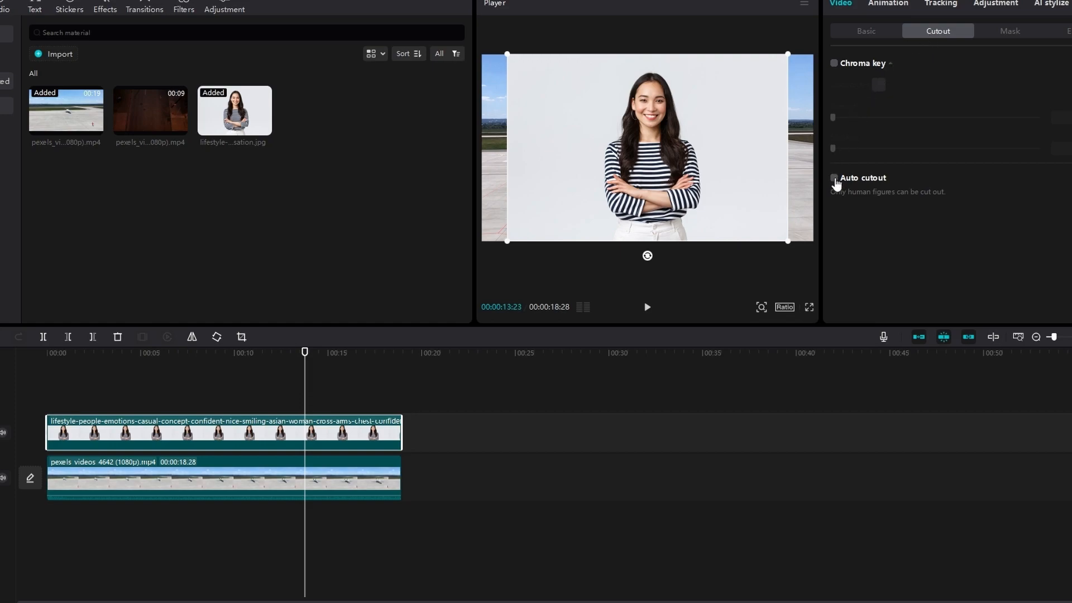
left_click(835, 178)
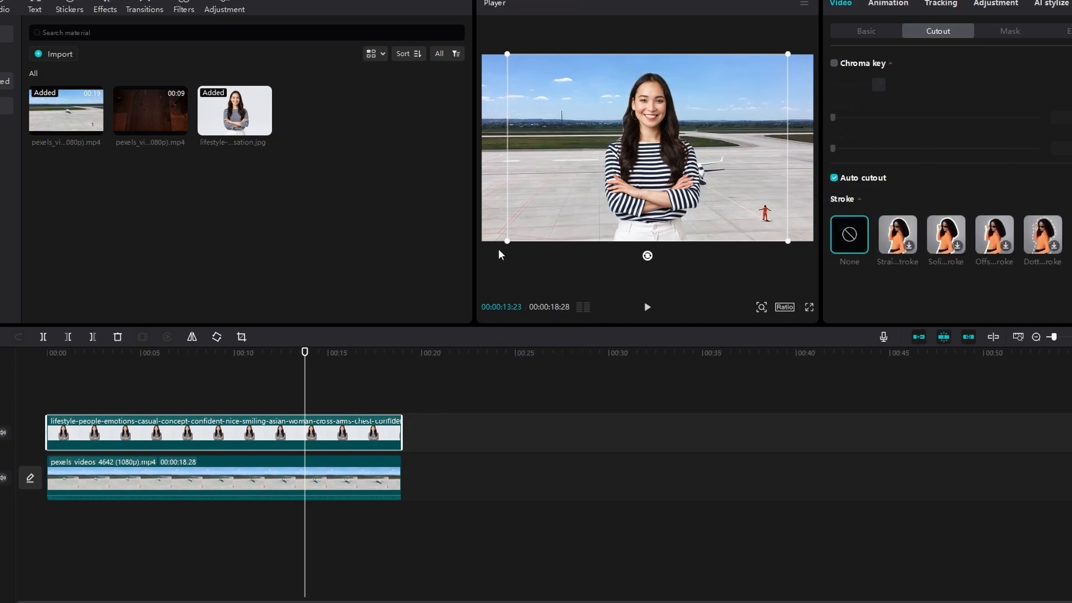
Step: Resize the woman's cutout and place her in the lower-left part of the frame beside the airplane
left_click_drag(506, 242, 516, 230)
left_click_drag(648, 172, 557, 183)
left_click_drag(667, 240, 642, 227)
left_click_drag(554, 192, 556, 203)
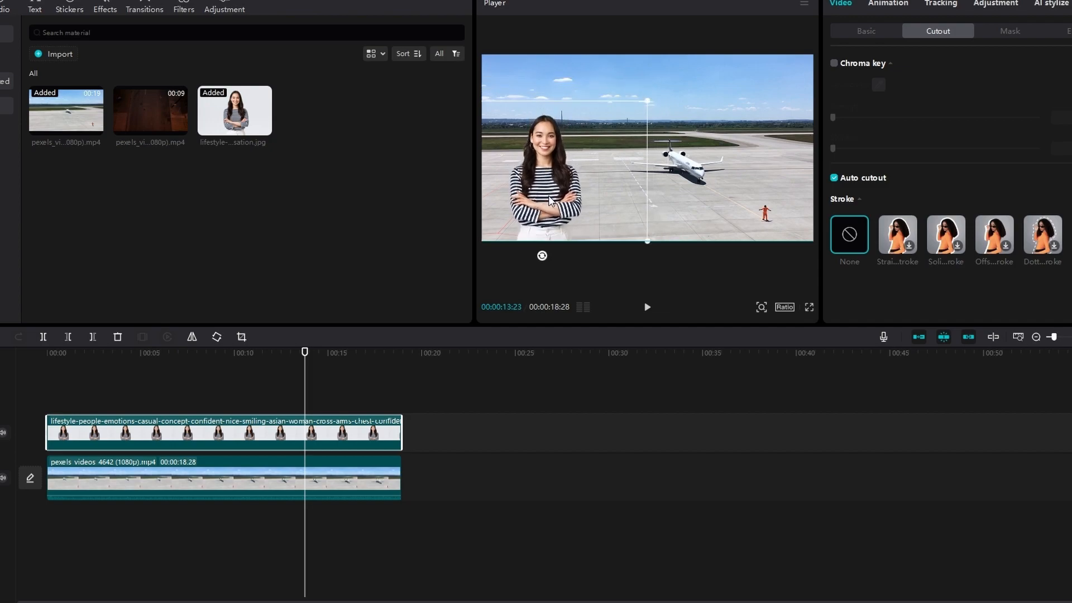
left_click_drag(646, 103, 700, 80)
mouse_move(530, 199)
left_mouse_down()
mouse_move(533, 178)
mouse_move(525, 182)
left_mouse_up()
left_click_drag(304, 352, 75, 331)
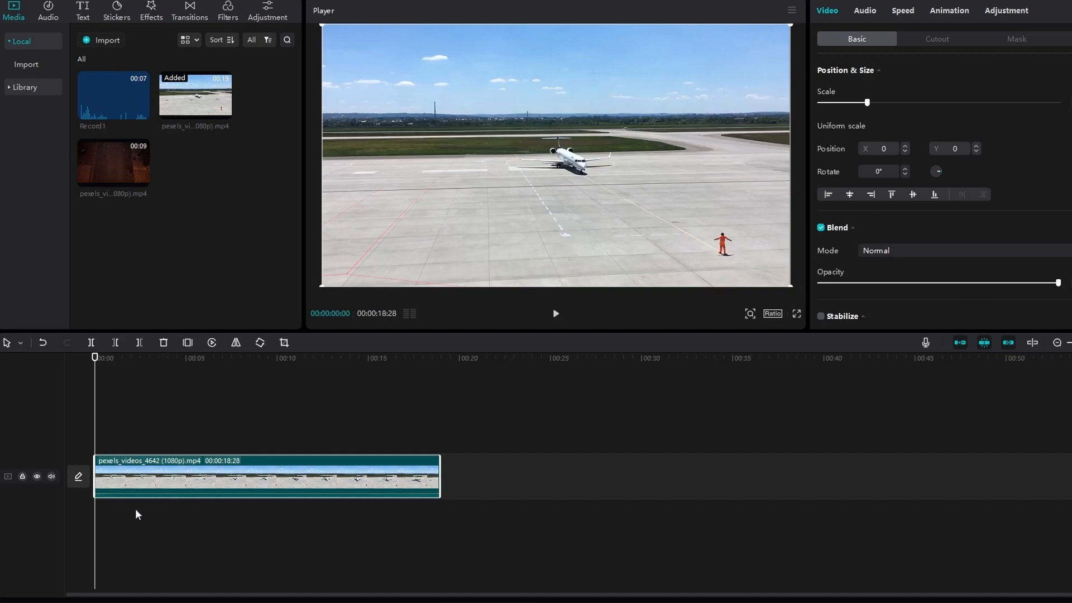
Step: Mute and unmute the airport video's track, and extract the clip's audio to a separate track
left_click(51, 477)
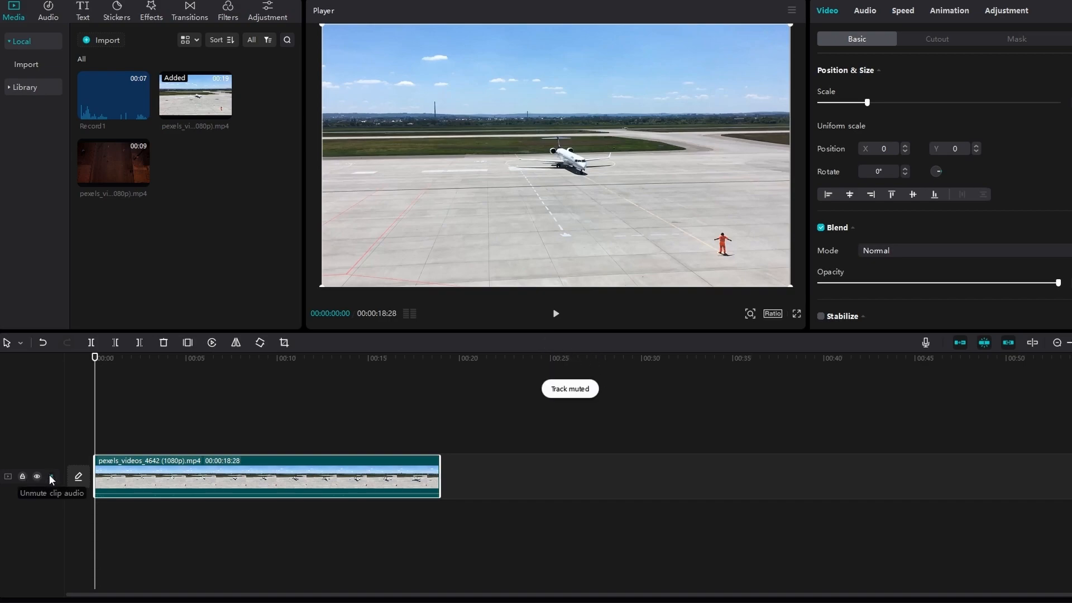
left_click(51, 478)
right_click(173, 487)
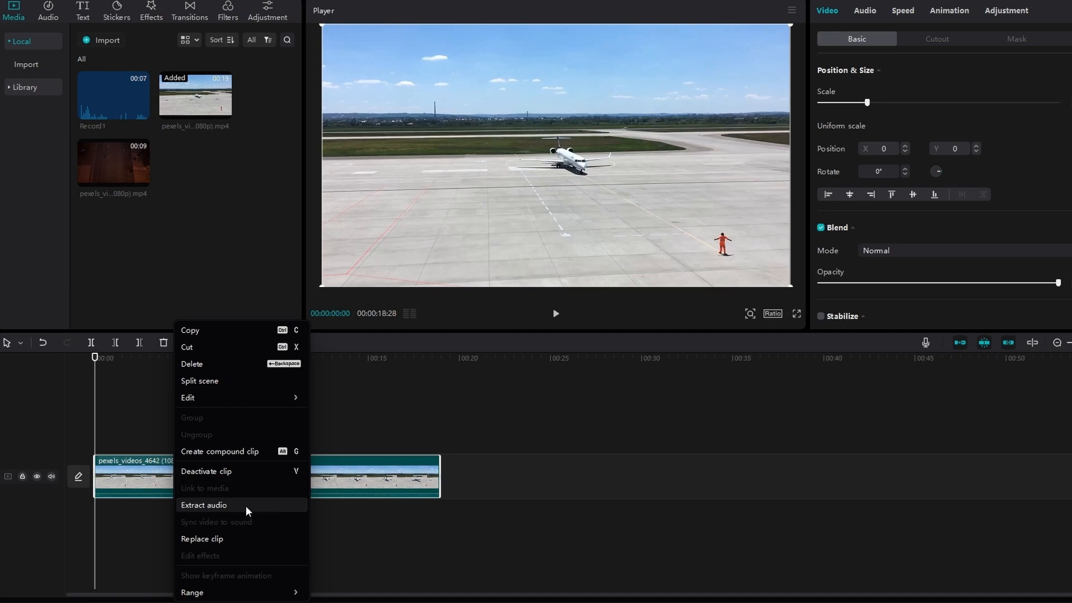
left_click(244, 510)
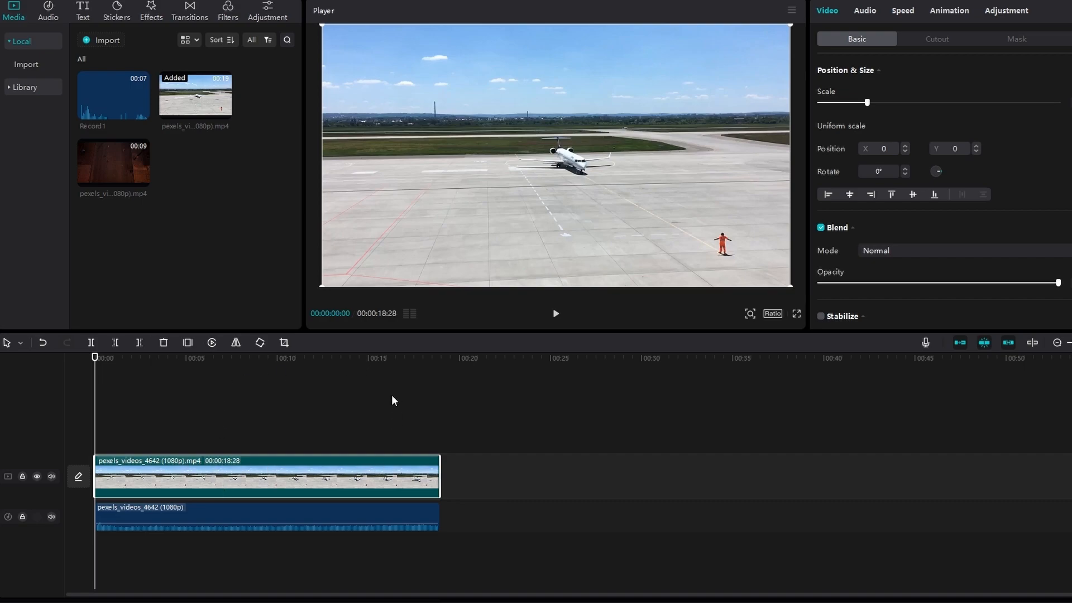
Step: Check the extracted audio clip's volume setting and delete that audio clip
left_click(215, 519)
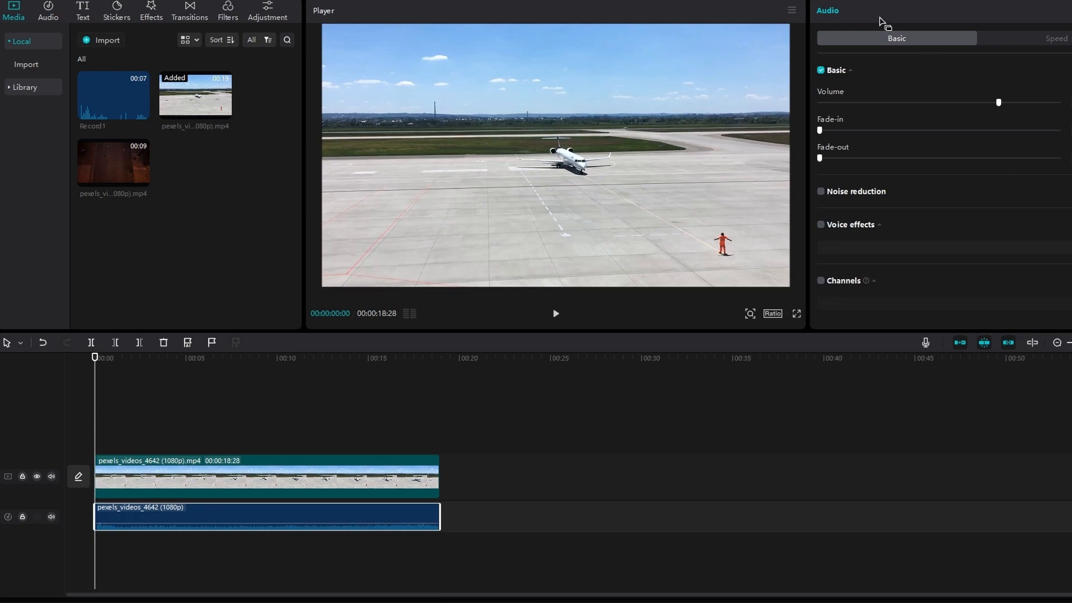
mouse_move(999, 107)
left_mouse_down()
mouse_move(966, 107)
mouse_move(1041, 108)
mouse_move(998, 111)
left_mouse_up()
left_click(329, 545)
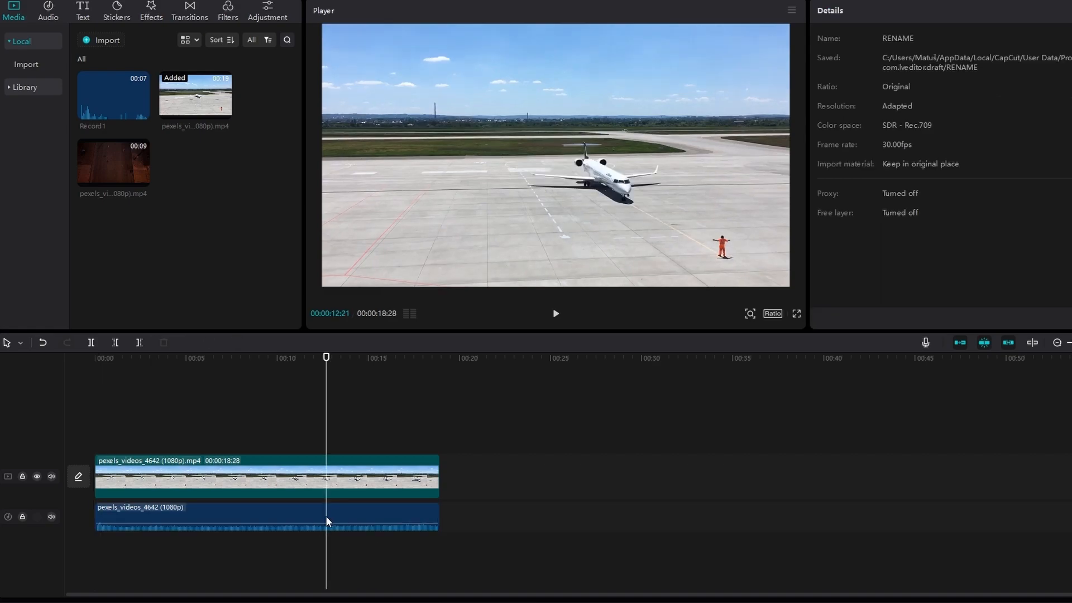
left_click(331, 520)
key("Delete")
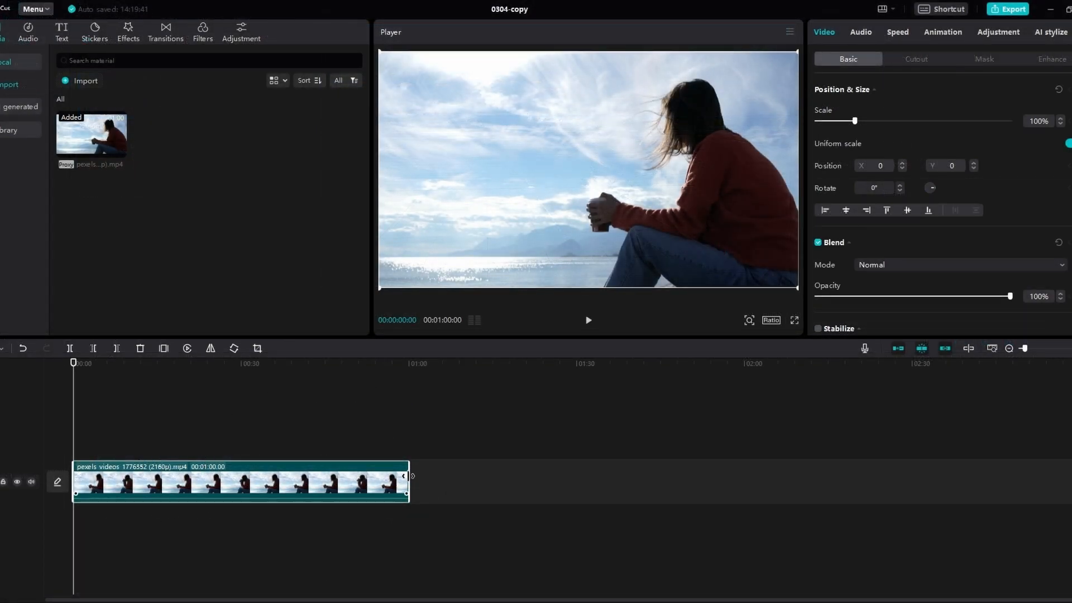
Step: Trim the seated woman's clip to 30 seconds and add a default text spanning its full length
left_click_drag(408, 476, 241, 480)
left_click_drag(1024, 349, 1027, 350)
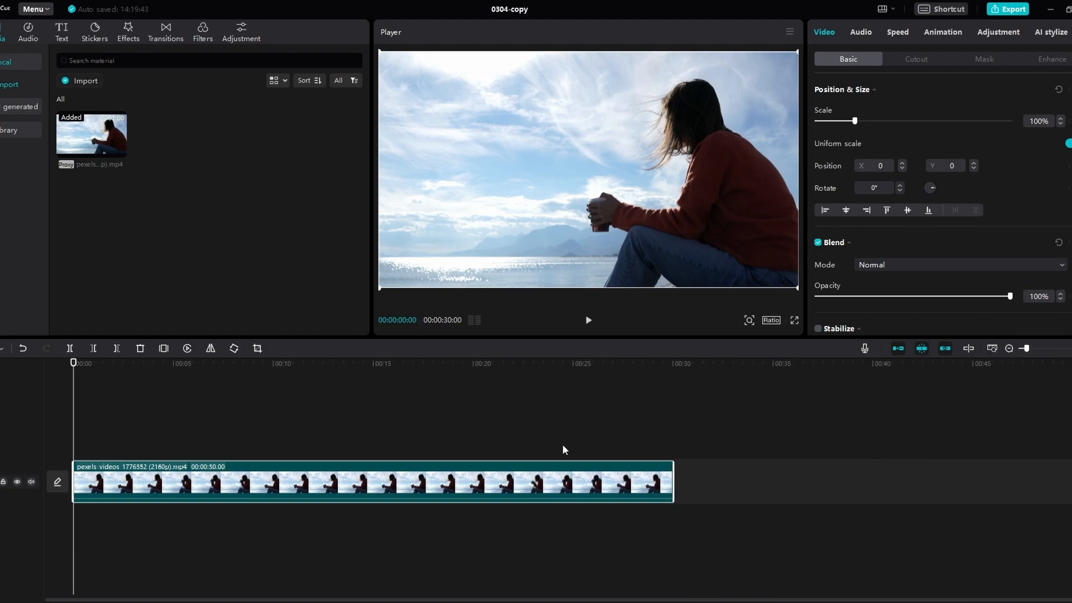
left_click(62, 31)
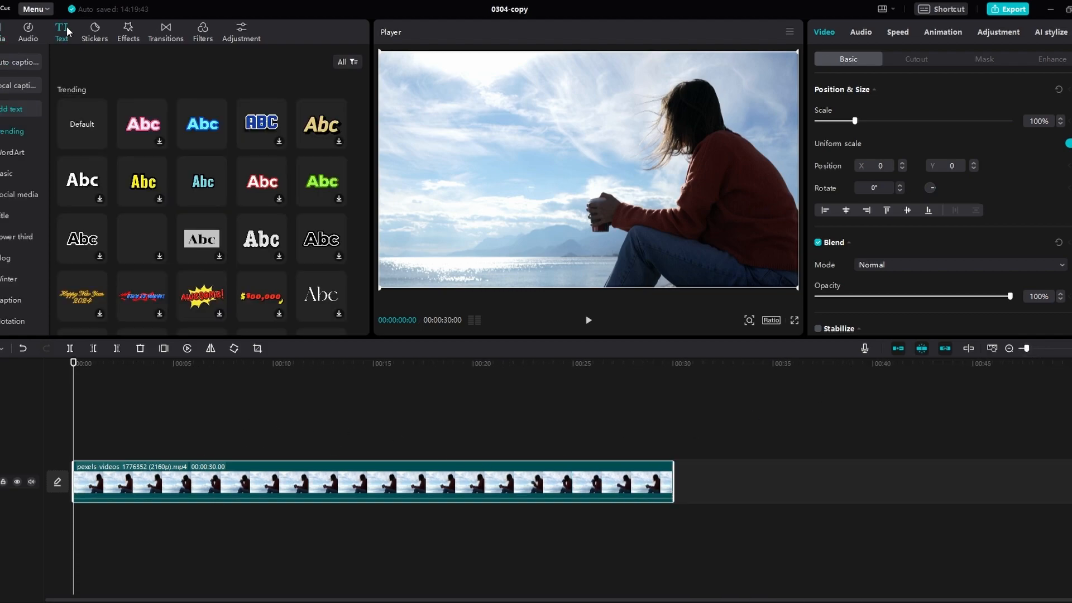
left_click(99, 141)
left_click(134, 450)
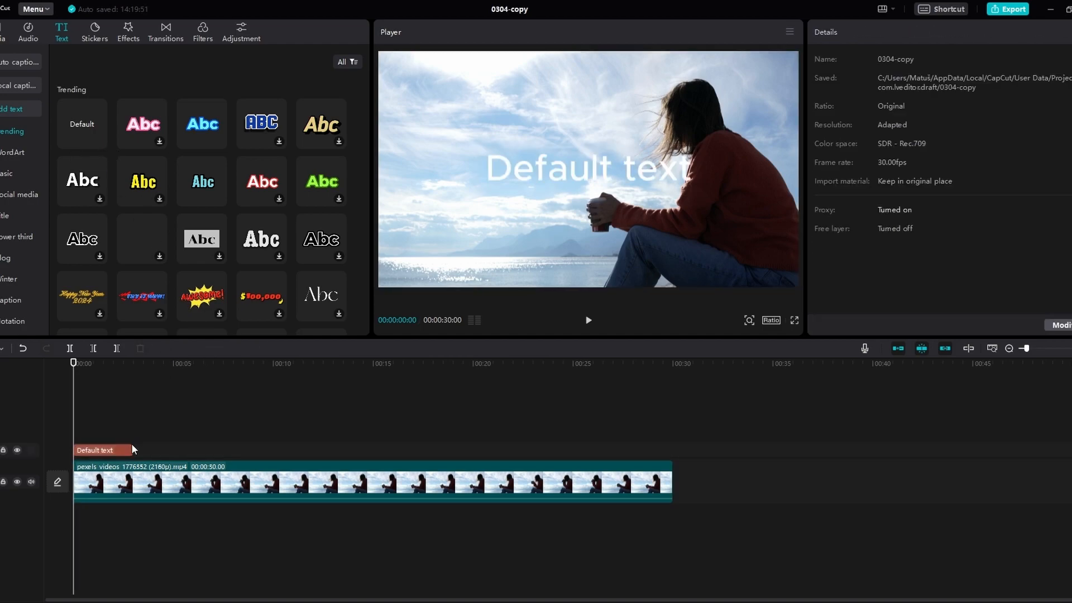
left_click_drag(134, 450, 674, 453)
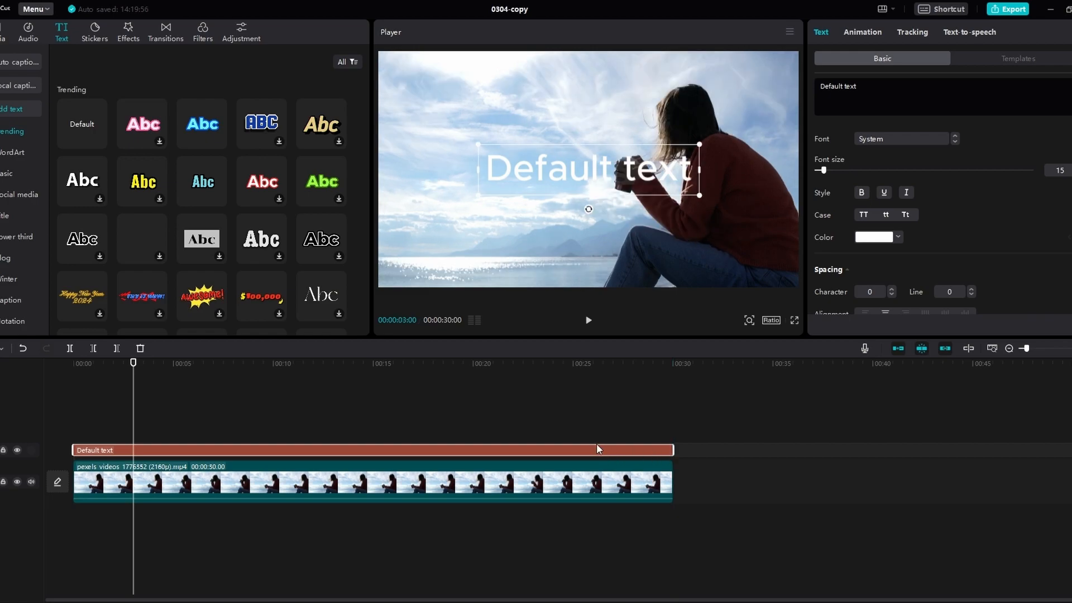
Step: Make the default text bold and light red with font size 23
left_click(880, 234)
left_click_drag(881, 290, 930, 263)
left_click_drag(823, 170, 831, 175)
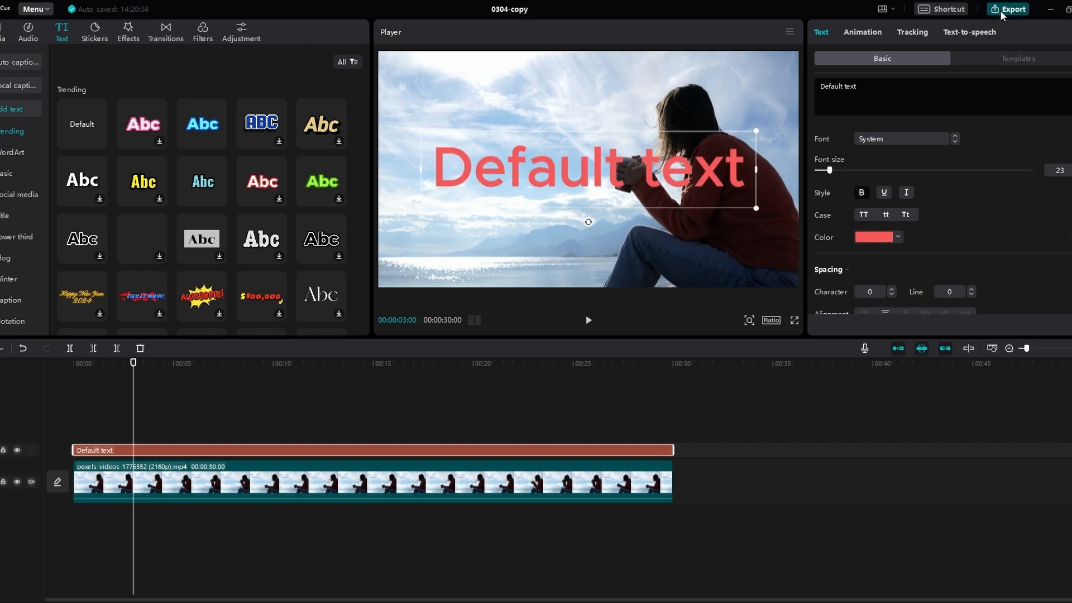
Step: Export the titled video as 0304-copy in 1080P mp4 at 30fps, and remove the default text from the timeline
left_click(1007, 9)
left_click(646, 471)
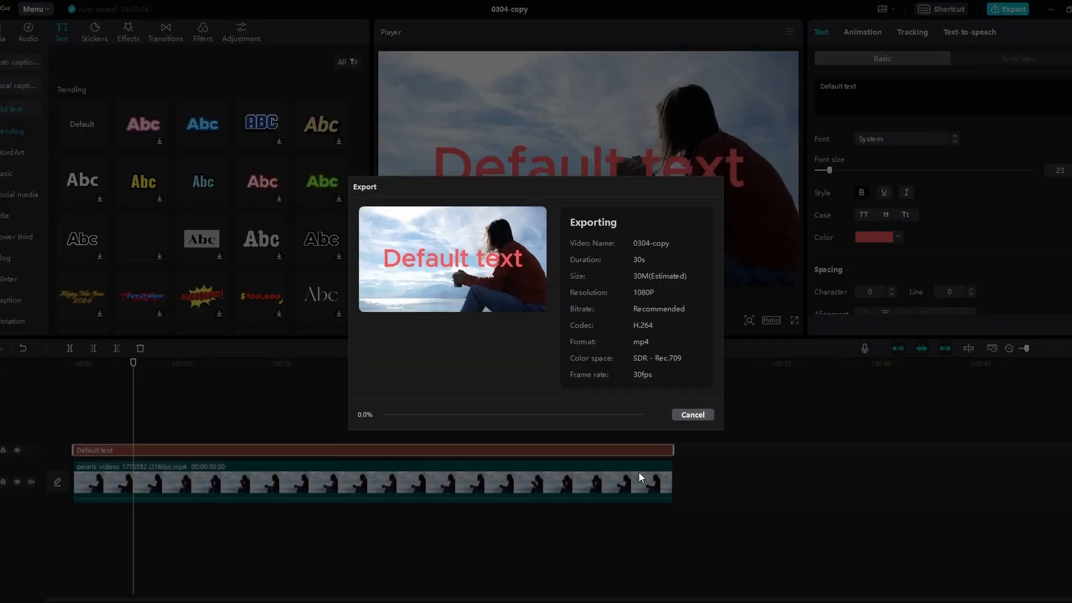
left_click(687, 416)
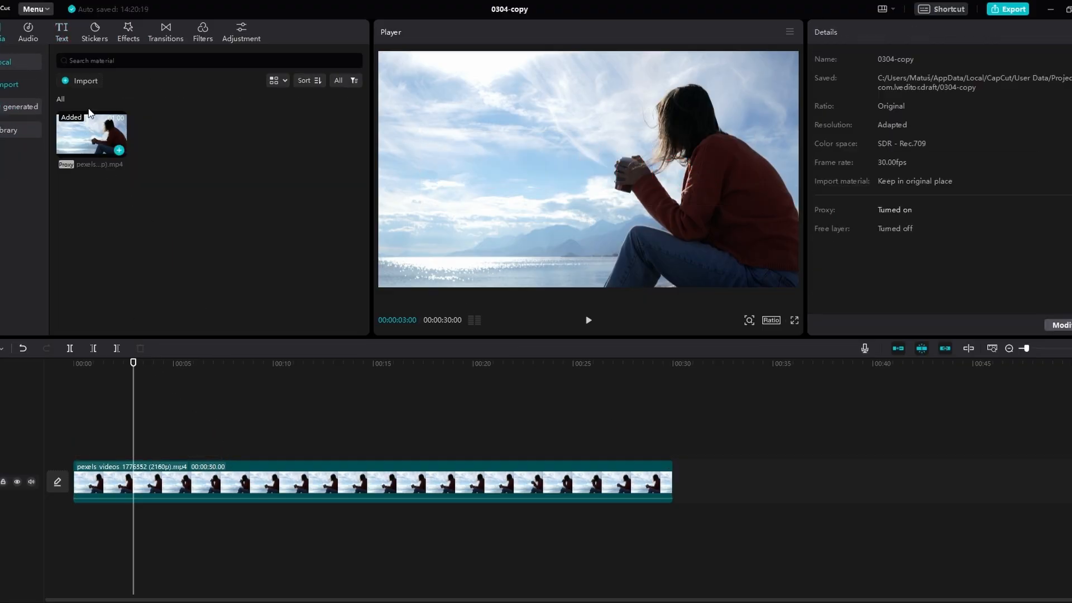
Step: Import the exported 0304-copy.mp4 and stack it on the main track beneath the original seated woman clip
left_click(81, 81)
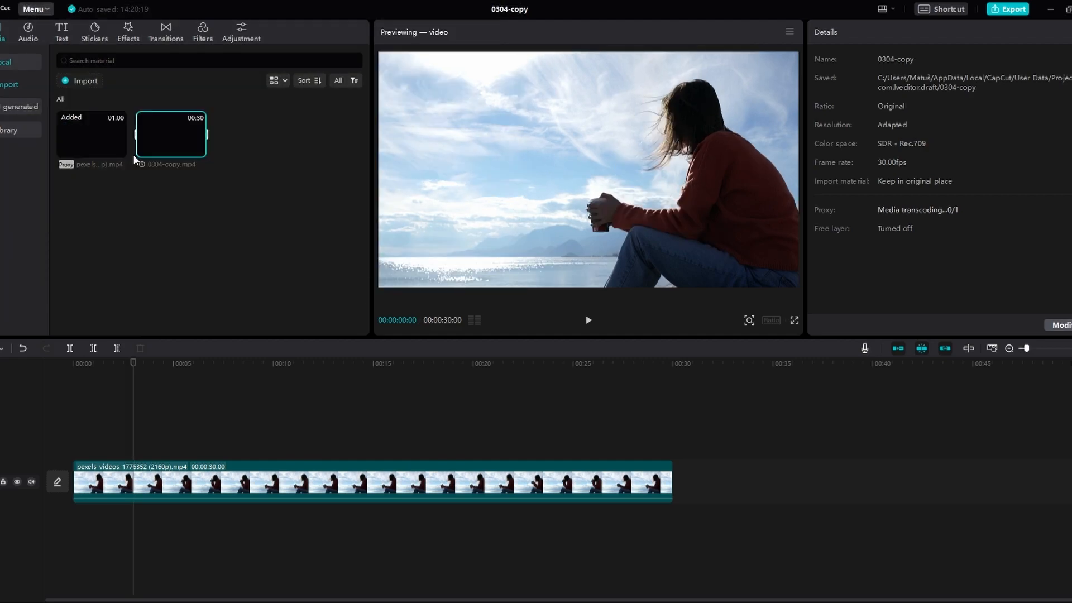
left_click_drag(146, 167, 78, 445)
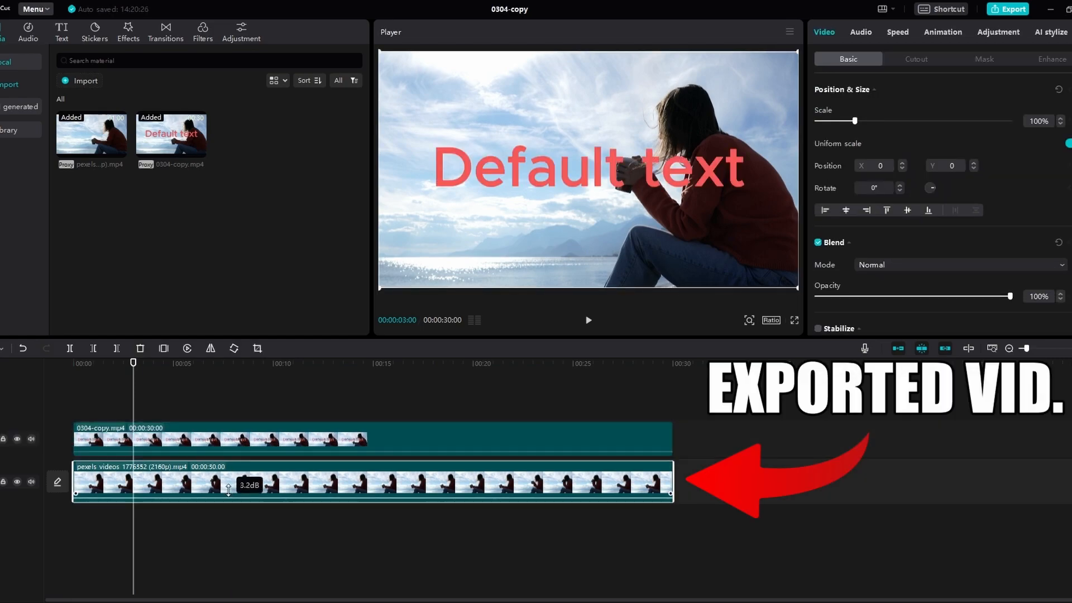
left_click_drag(229, 484, 194, 408)
left_click_drag(192, 446, 191, 487)
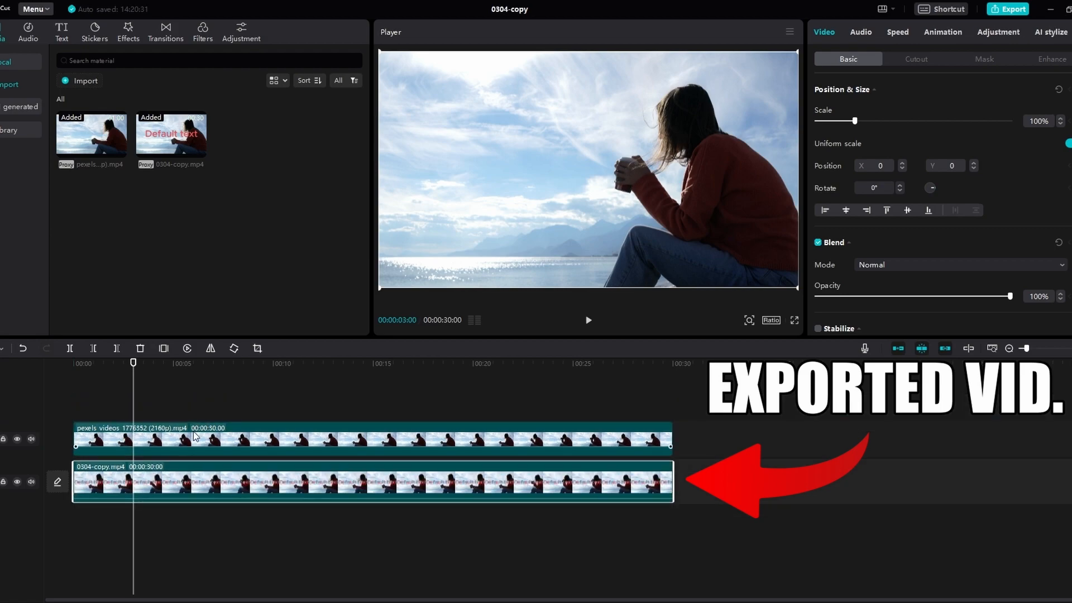
Step: Apply Auto cutout to the original clip on the upper track so the text sits behind the woman
left_click(195, 436)
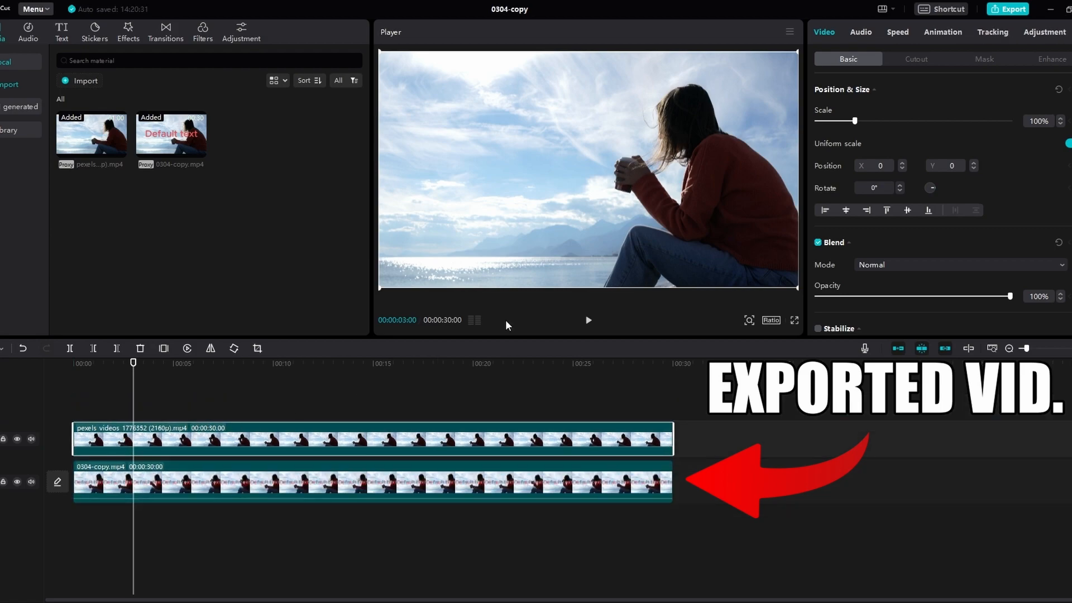
left_click(918, 60)
left_click(819, 199)
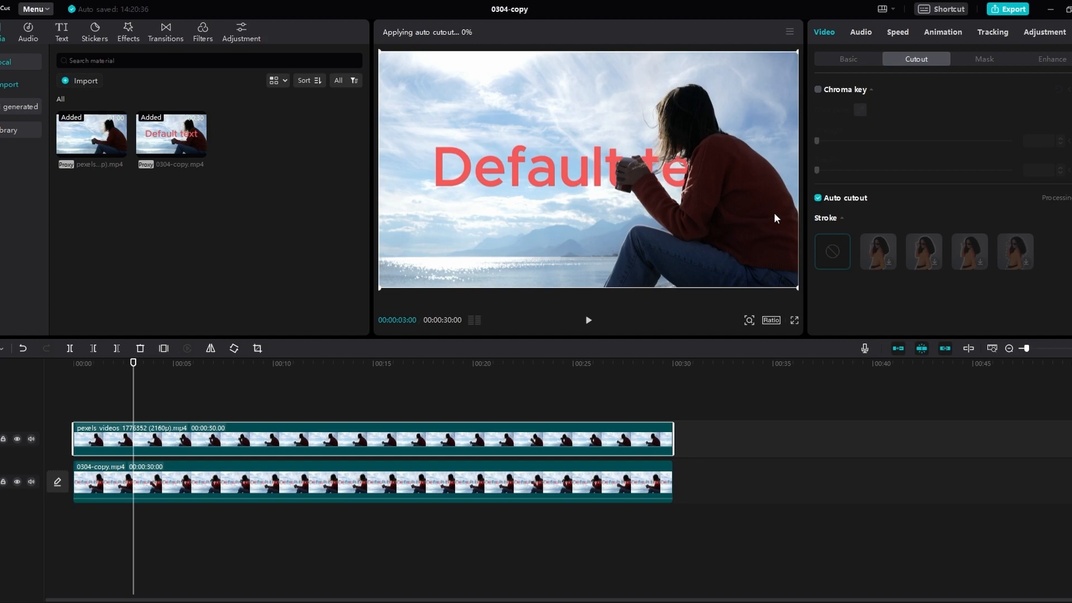
Step: Play the stacked clips from the beginning to check how the red text appears behind the woman
left_click_drag(132, 366, 75, 367)
key("space")
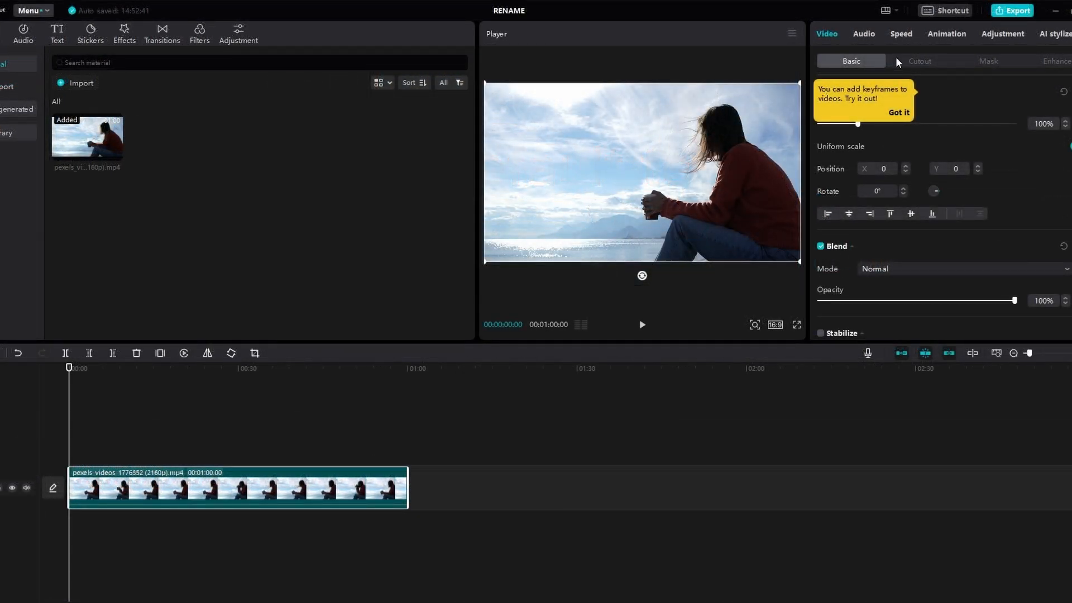
Step: Enable Auto cutout on the seated woman clip to remove its background
left_click(920, 61)
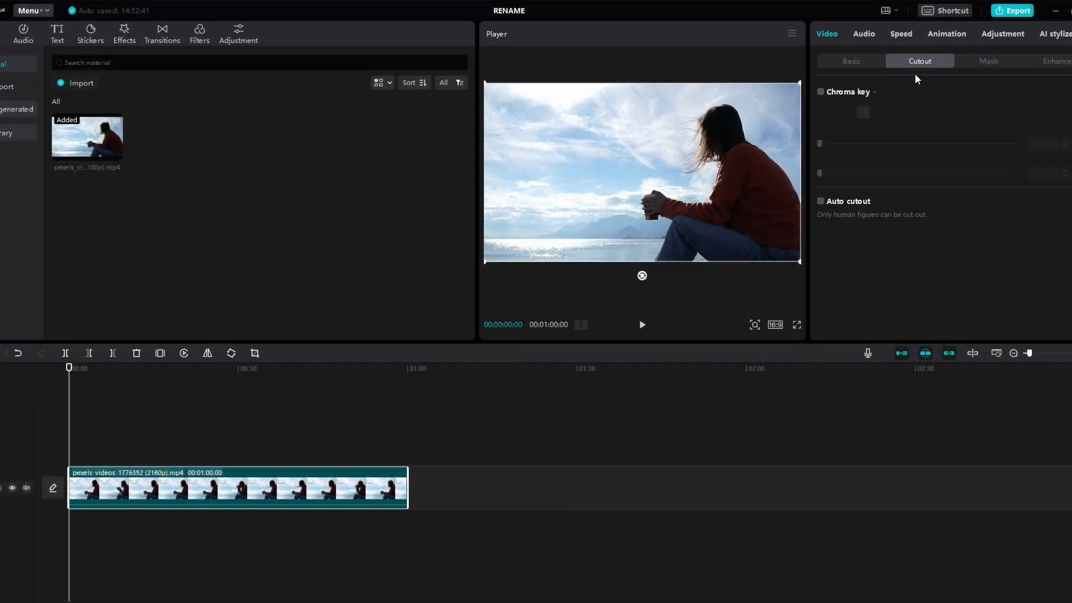
left_click(821, 202)
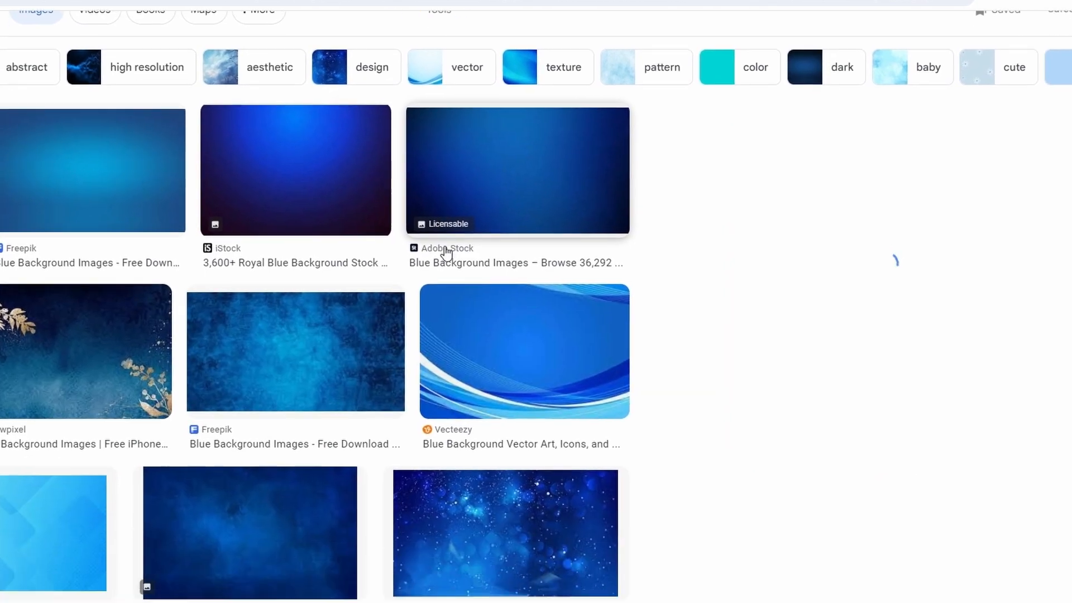
Step: Save the Adobe Stock dark blue background from the image results to the desktop and import it into the RENAME project's media
left_click(446, 253)
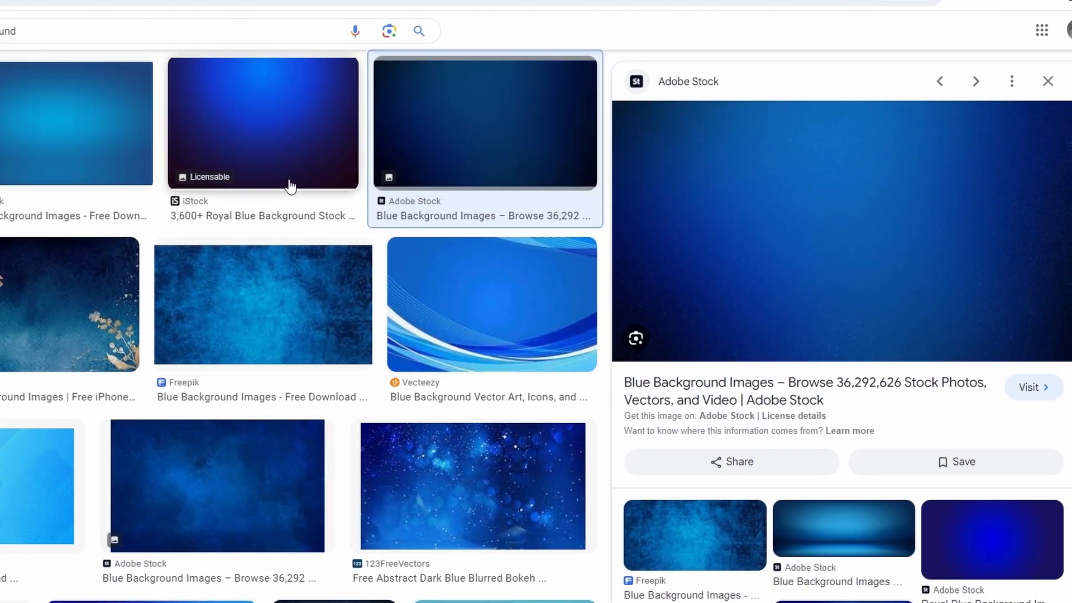
left_click_drag(779, 209, 860, 513)
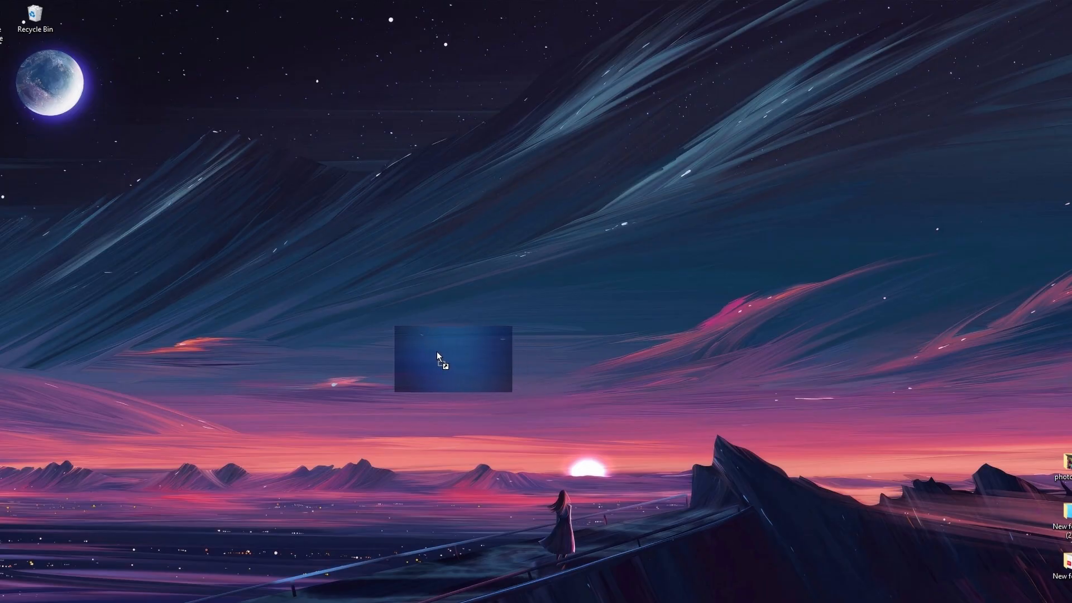
left_click_drag(437, 350, 437, 353)
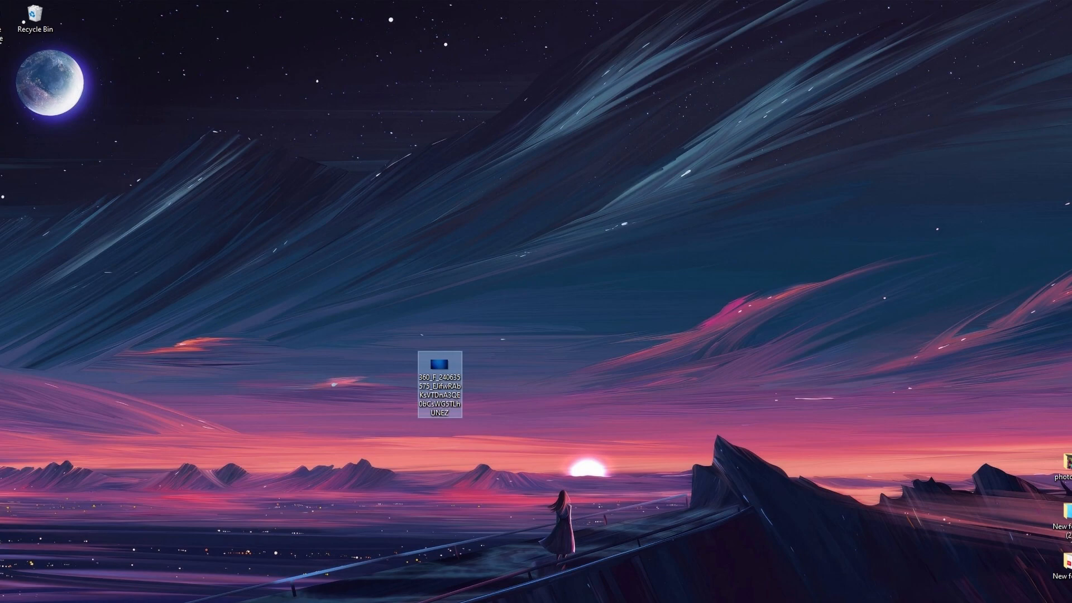
left_click_drag(439, 365, 212, 227)
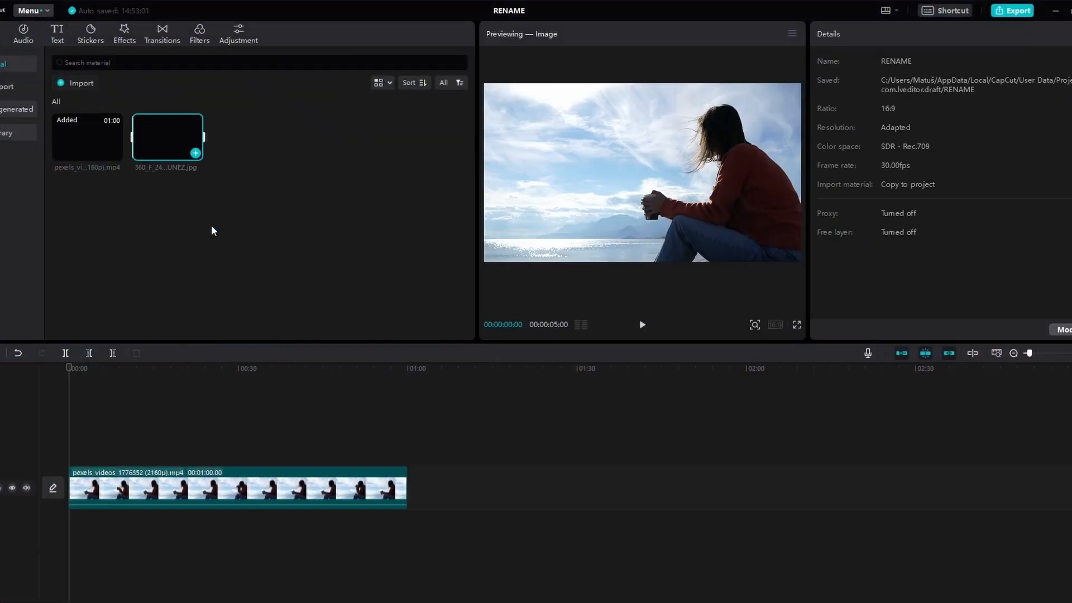
Step: Move the woman clip to an upper track, place the blue background beneath it, and extend the background to the clip's full one-minute length
left_click_drag(197, 493, 162, 458)
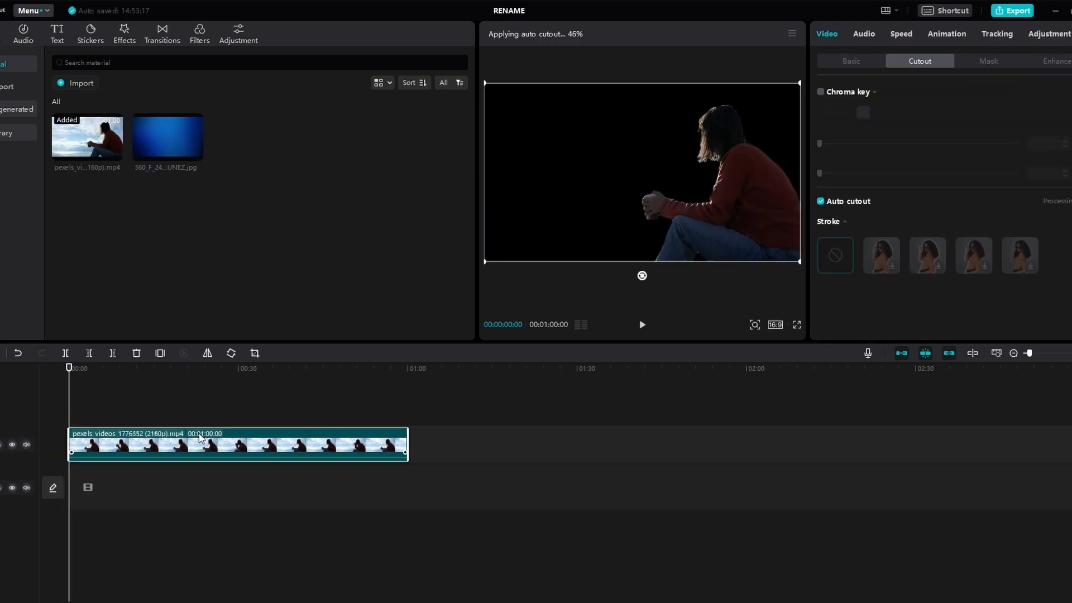
left_click(165, 459)
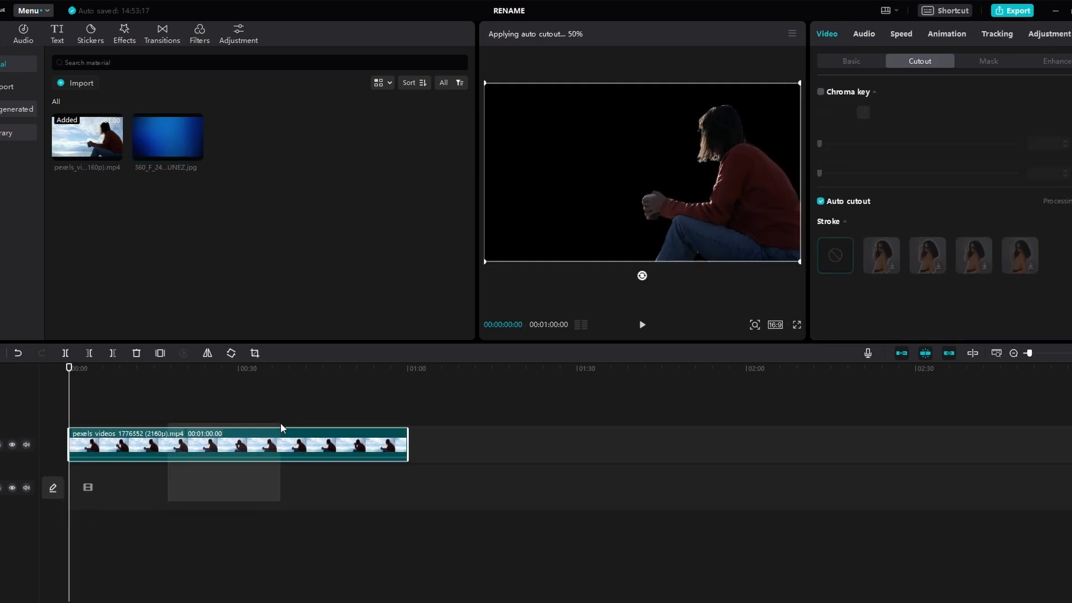
left_click_drag(167, 140, 86, 495)
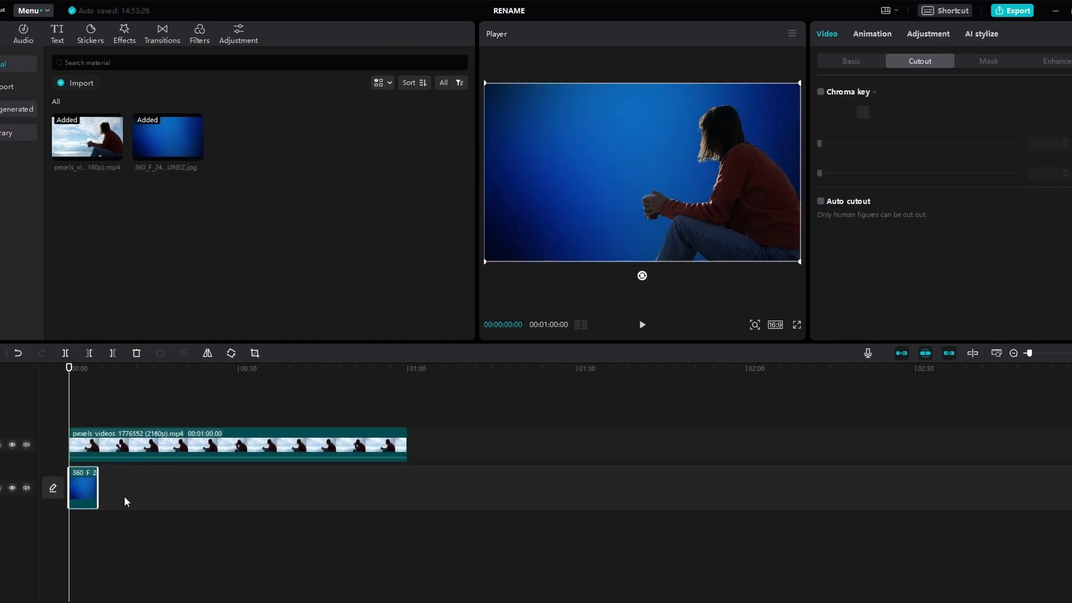
left_click_drag(99, 482, 408, 489)
Step: Trim both the woman clip and the blue background to end at 00:00:40:05
left_click(296, 371)
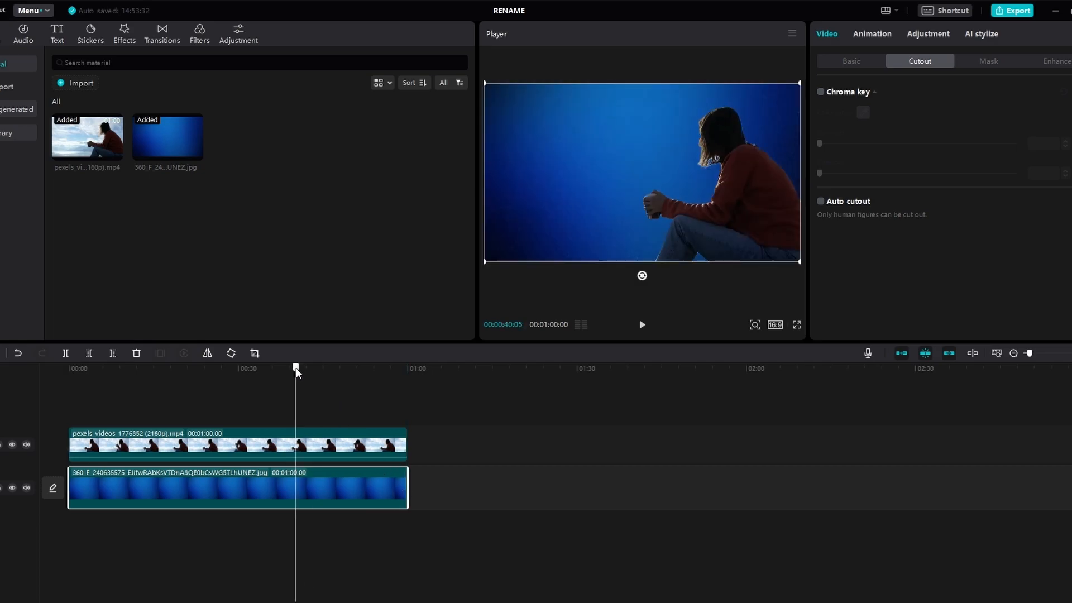
left_click_drag(404, 442, 296, 443)
left_click_drag(406, 481, 293, 491)
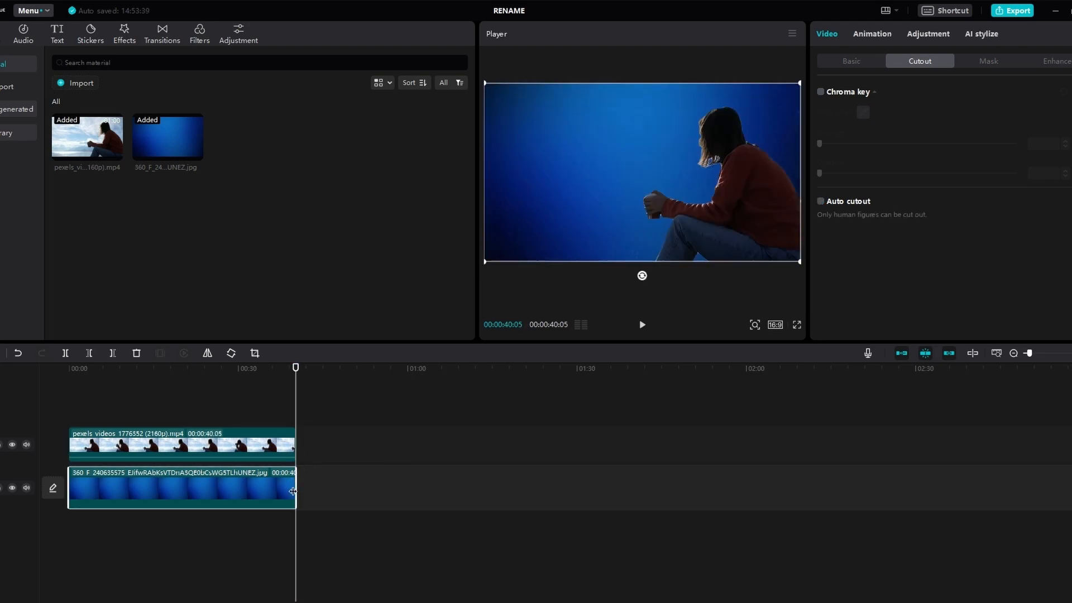
Step: Scrub through and play the composite from the start to check the woman's cutout against the blue background
left_click_drag(298, 369, 216, 368)
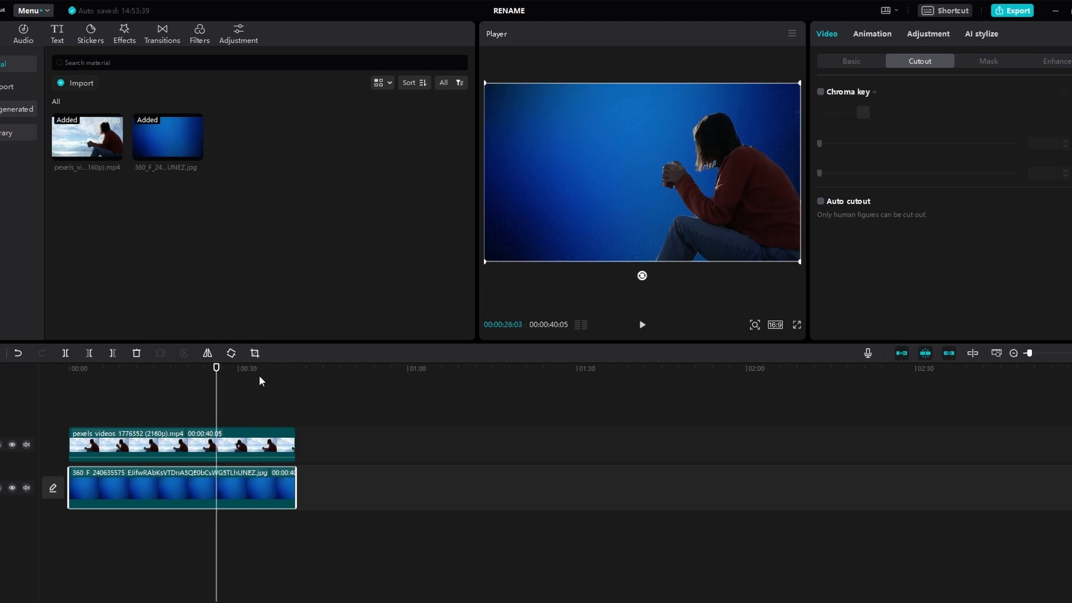
mouse_move(486, 260)
left_mouse_down()
mouse_move(502, 249)
mouse_move(461, 275)
mouse_move(484, 263)
left_mouse_up()
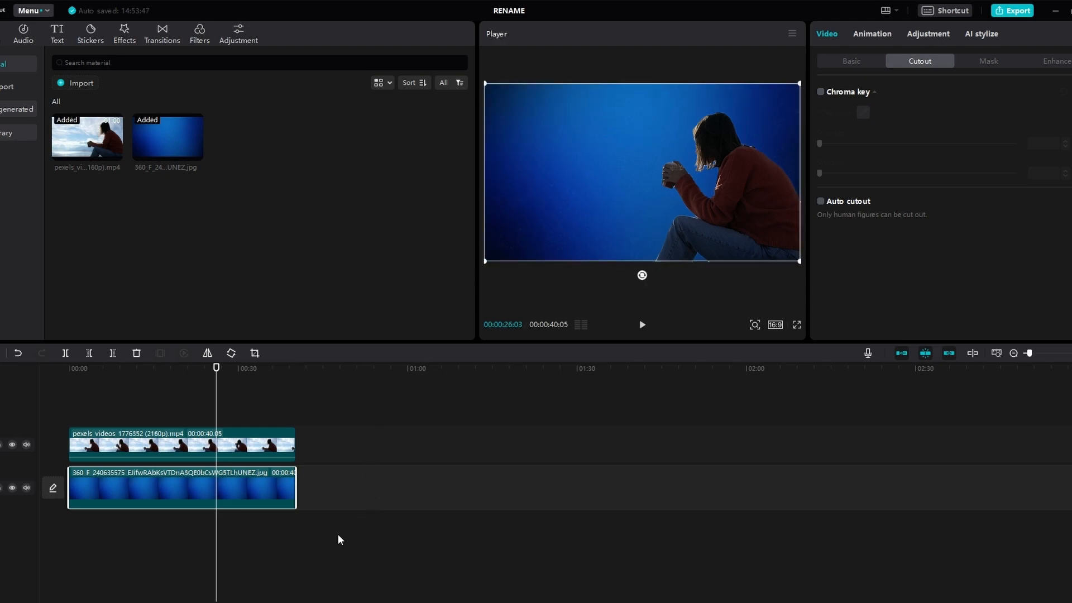
left_click(274, 531)
left_click(586, 157)
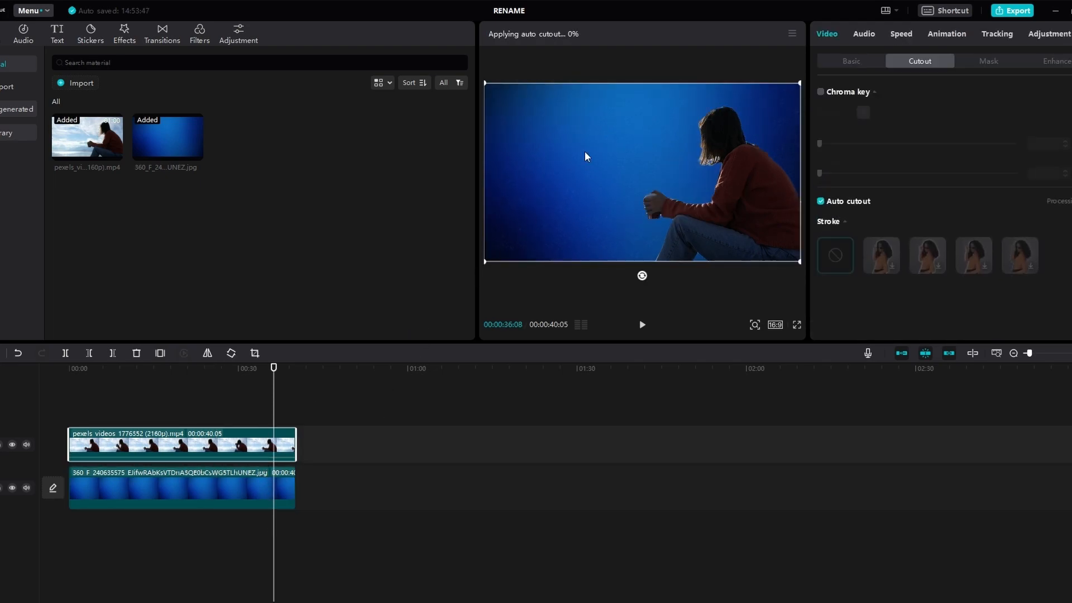
left_click_drag(275, 369, 39, 371)
key("space")
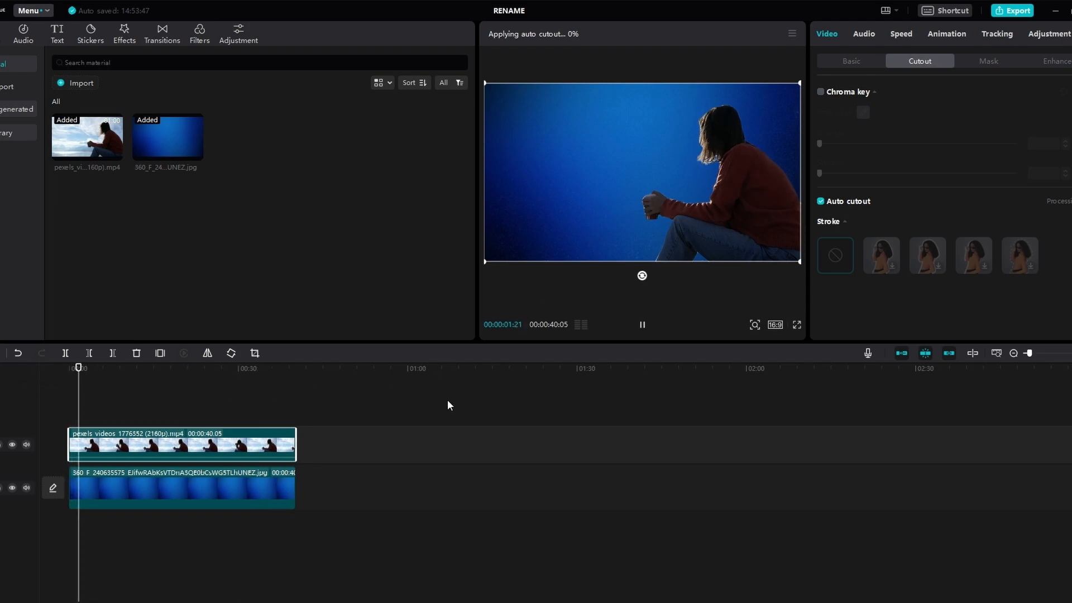
key("space")
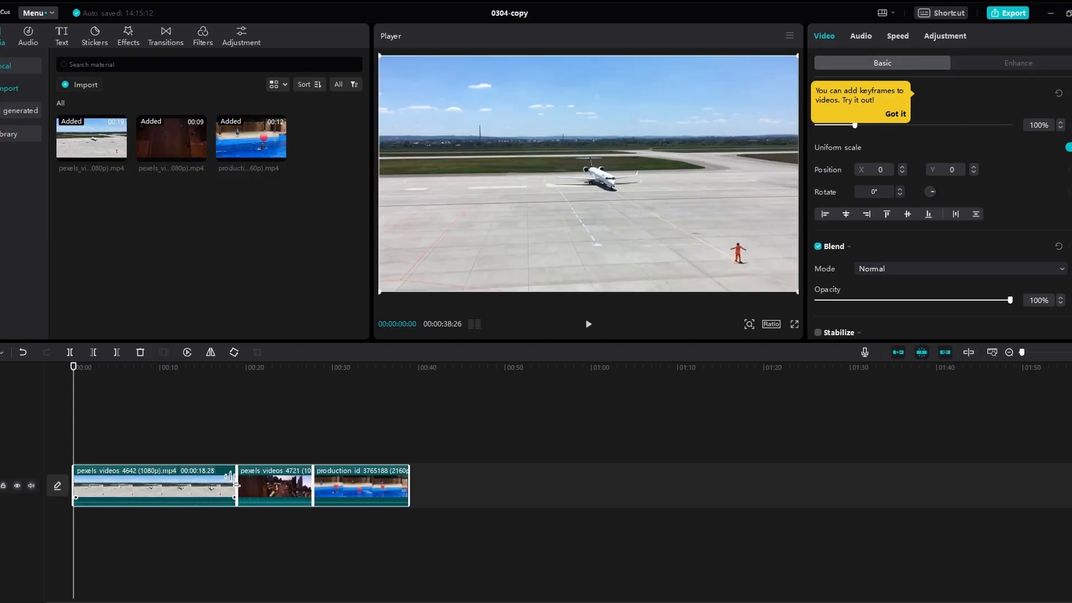
Step: Trim the airplane, city street and dolphin show clips in 0304-copy to 4:15, 3:07 and 3:29
left_click(252, 557)
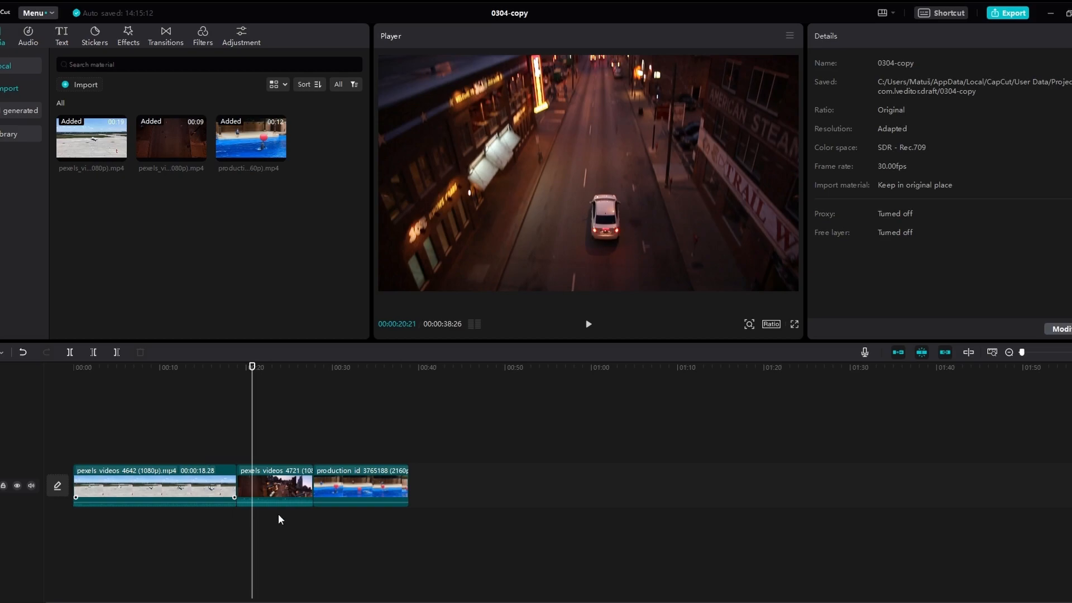
left_click_drag(235, 480, 146, 485)
left_click_drag(306, 481, 198, 472)
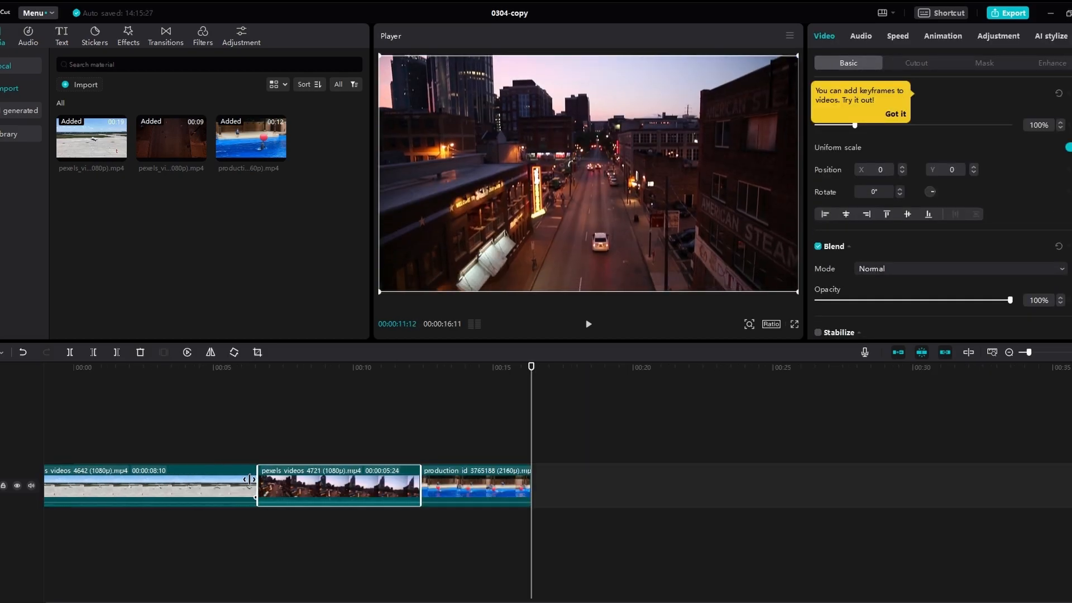
left_click(293, 479)
left_click(1029, 352)
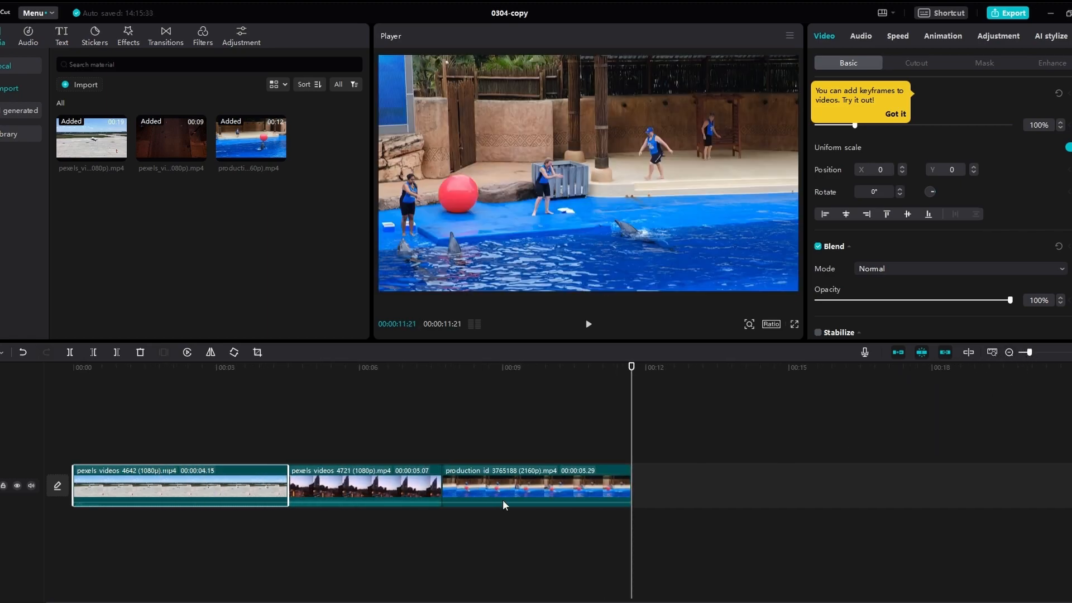
left_click(328, 567)
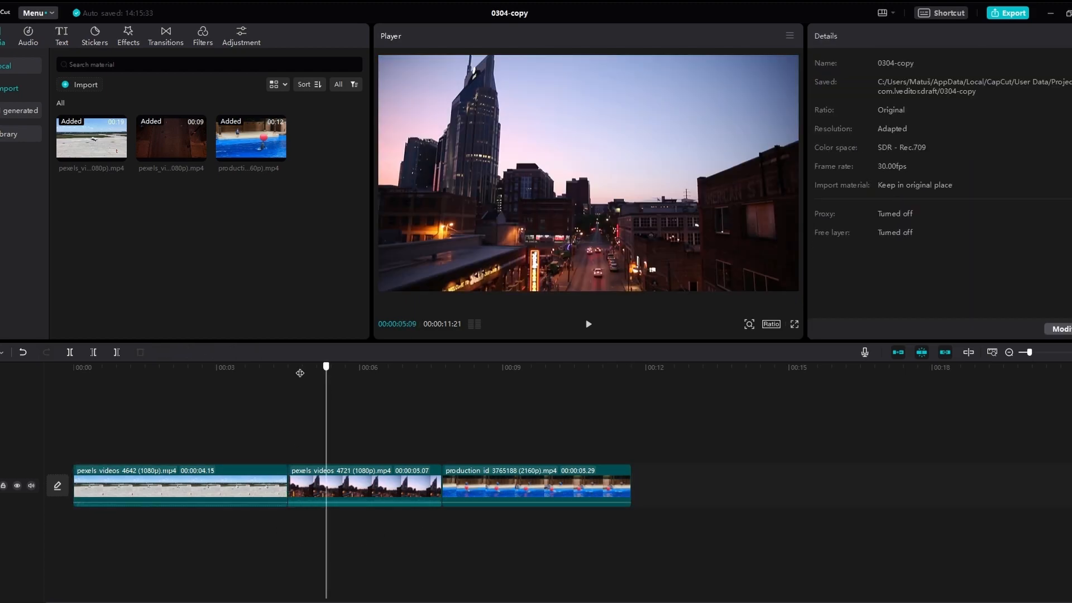
Step: Add a 100% opacity keyframe at the start of the airplane clip and lower its opacity at the clip's end
left_click_drag(318, 372, 53, 372)
left_click(206, 480)
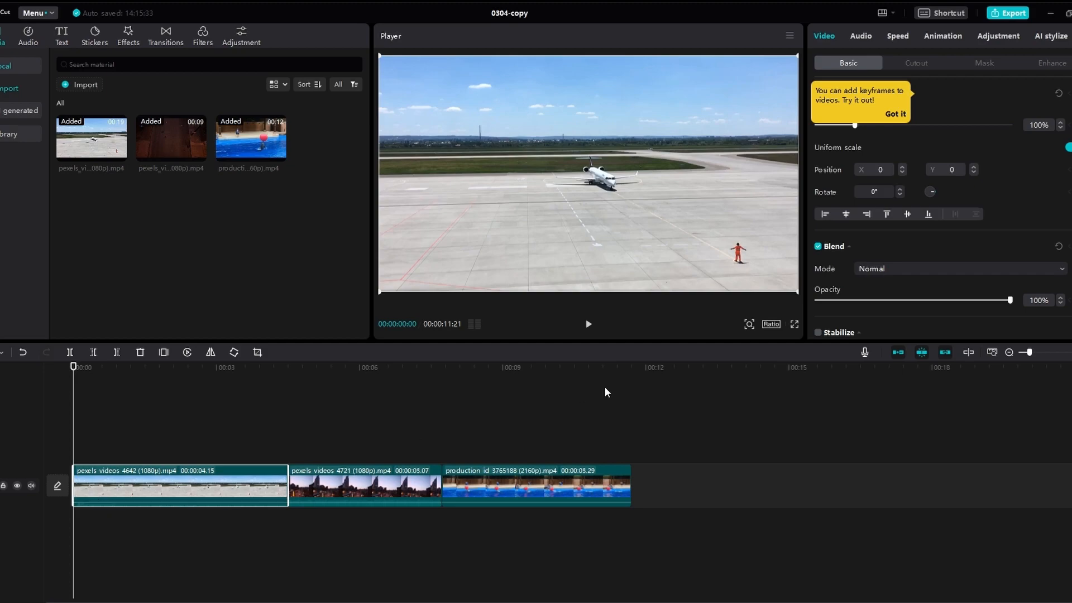
left_click(1054, 302)
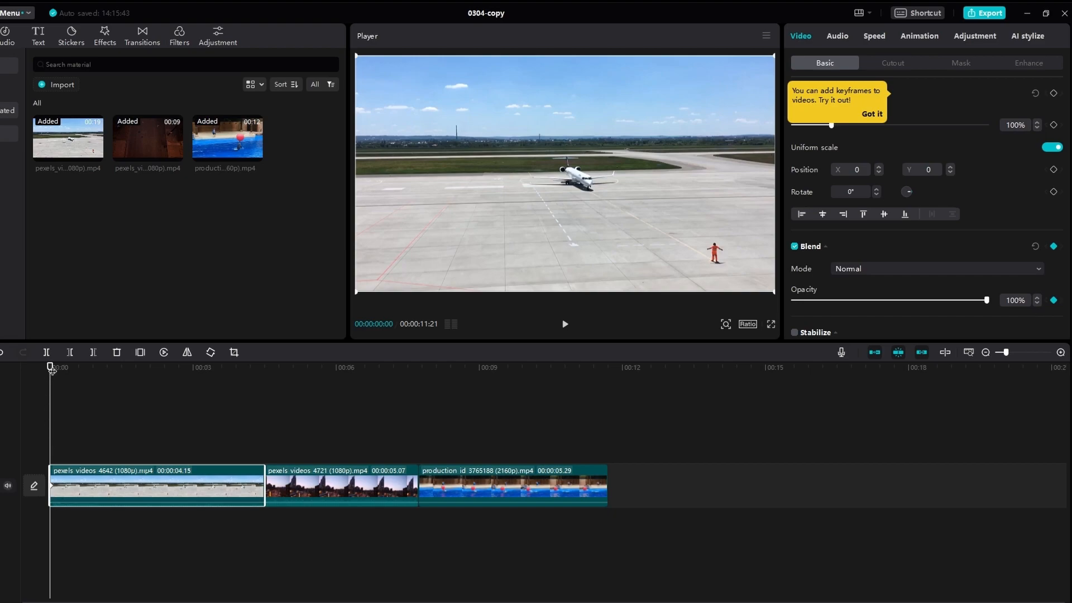
left_click_drag(50, 367, 263, 388)
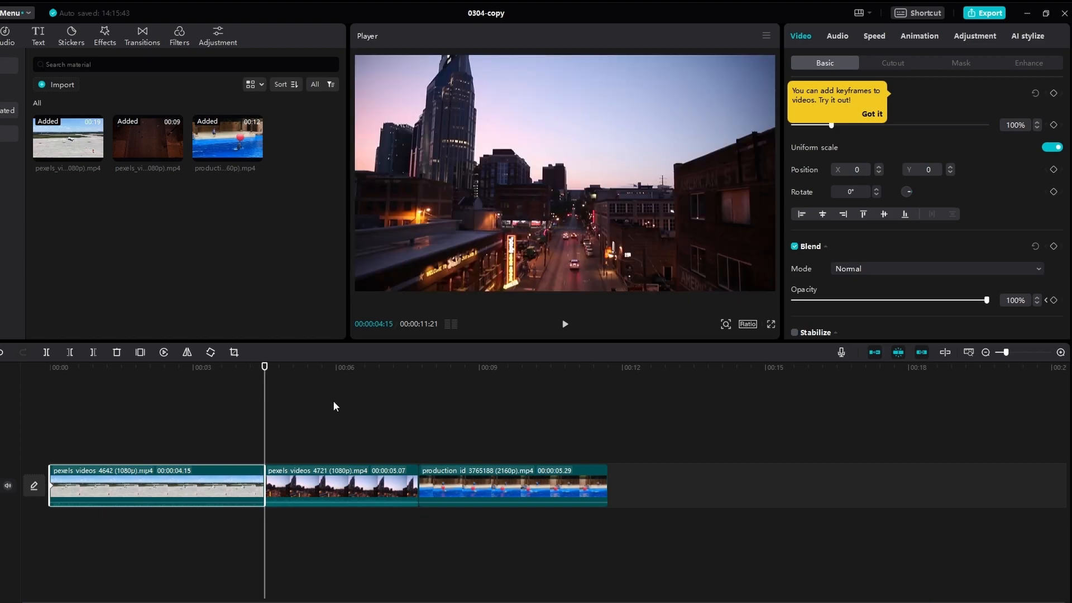
left_click_drag(977, 301, 956, 301)
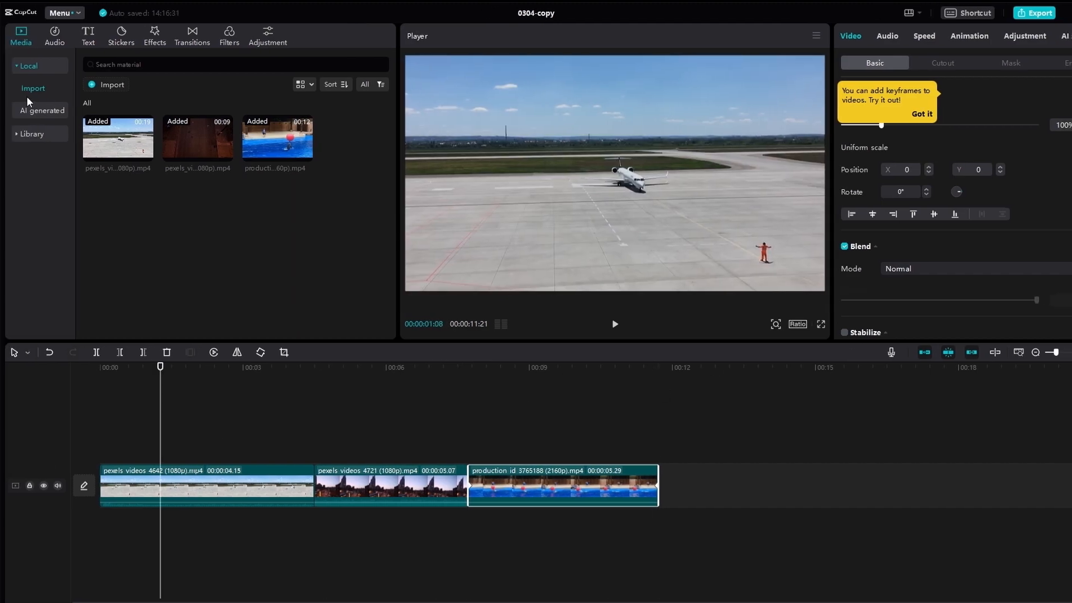
Step: Place the white stock clip from the library above the airplane clip and fit it to the same 4:15 span
left_click(27, 130)
left_click_drag(118, 127, 102, 441)
left_click_drag(341, 433, 311, 434)
left_click_drag(107, 436, 99, 436)
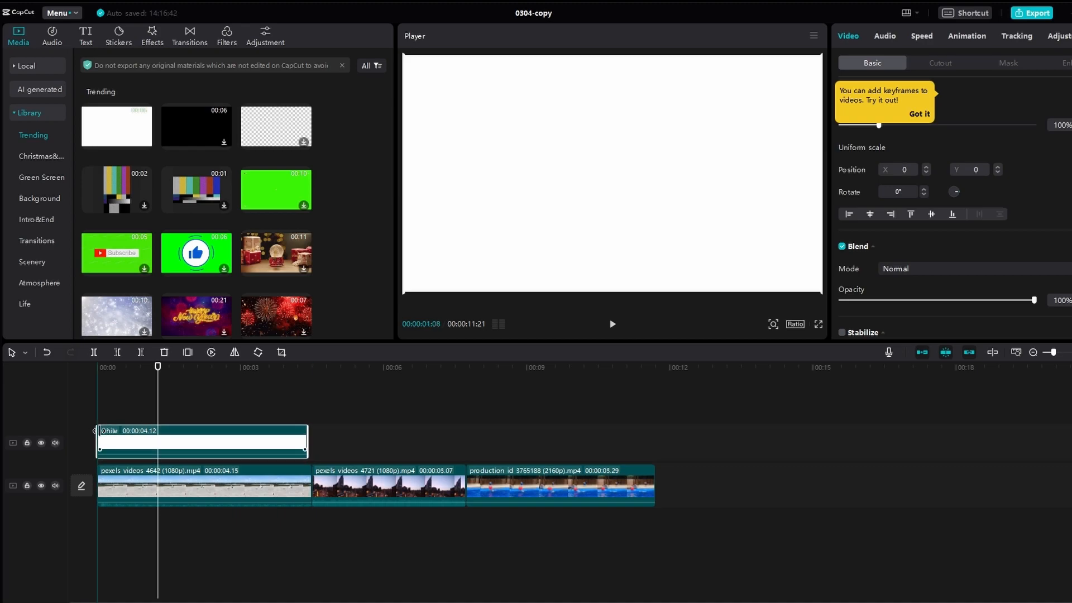
Step: Apply the Fade Out exit animation to the white clip and lengthen its duration to the maximum
left_click(967, 36)
left_click(918, 63)
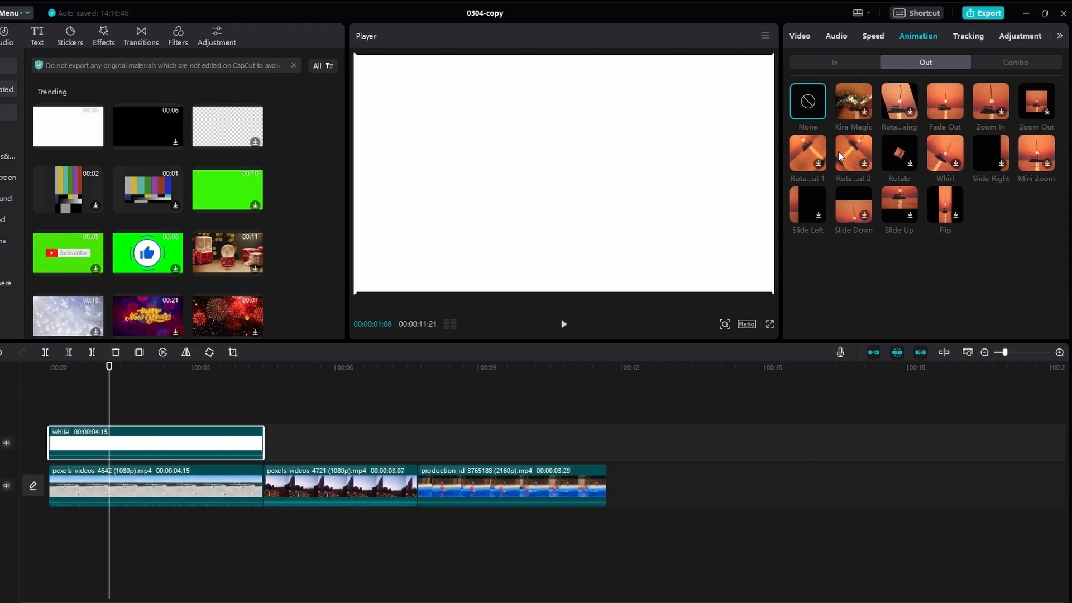
left_click(931, 108)
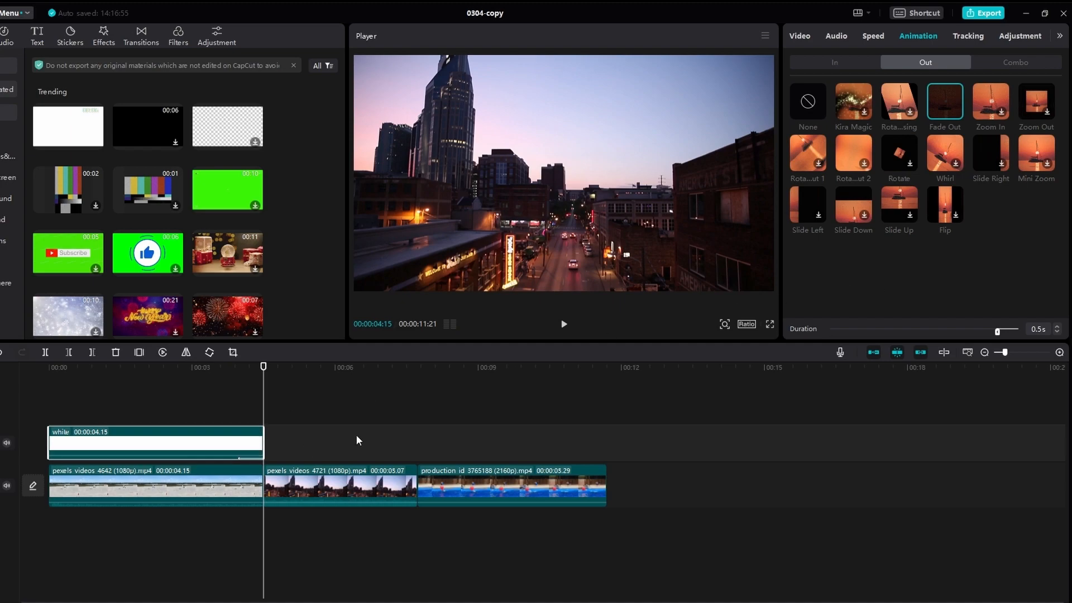
left_click_drag(1018, 331, 806, 329)
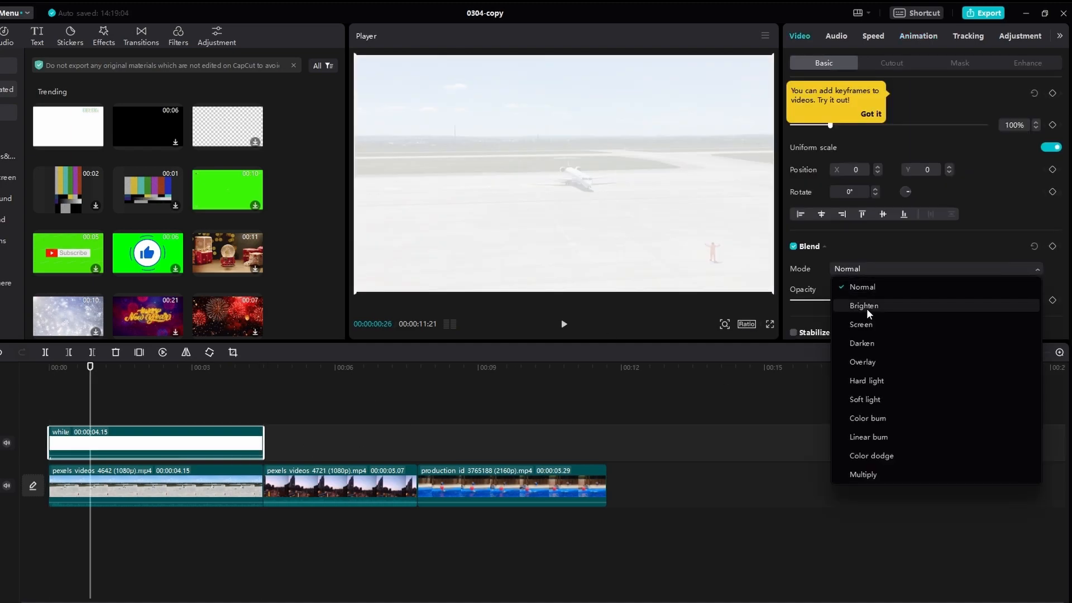
Step: Set the white clip's blend mode to Overlay and scrub back to the start to check the flash
left_click(863, 362)
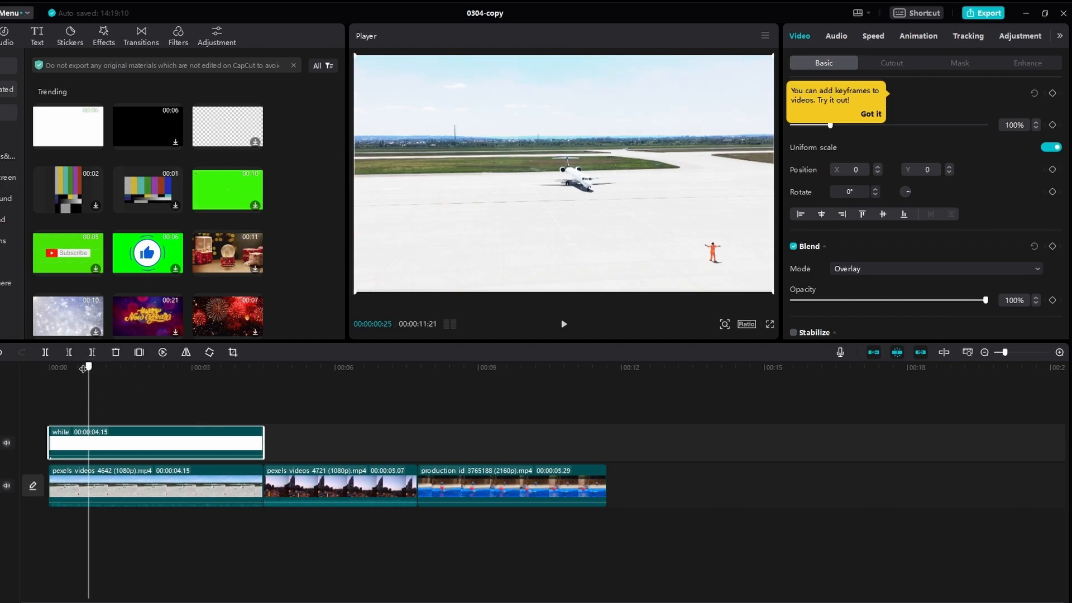
left_click_drag(87, 368, 42, 368)
Step: Paste a copy of the white clip above the city street clip, trim it to 3:07, and position the playhead at the dolphin clip's start
left_click(262, 377)
left_click_drag(259, 370, 263, 370)
key("ctrl+v")
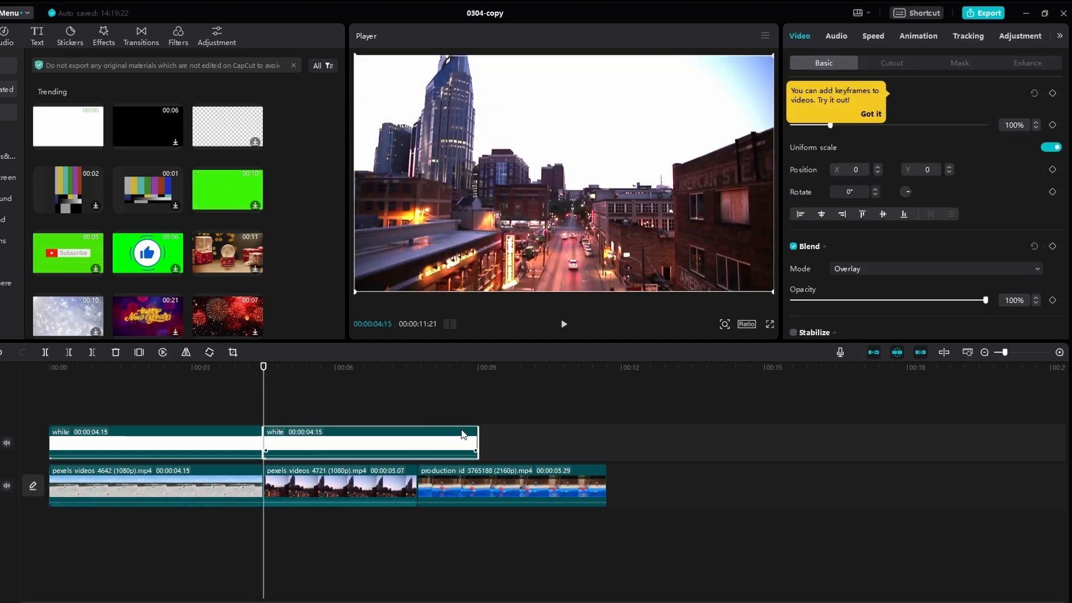
left_click_drag(478, 433, 418, 433)
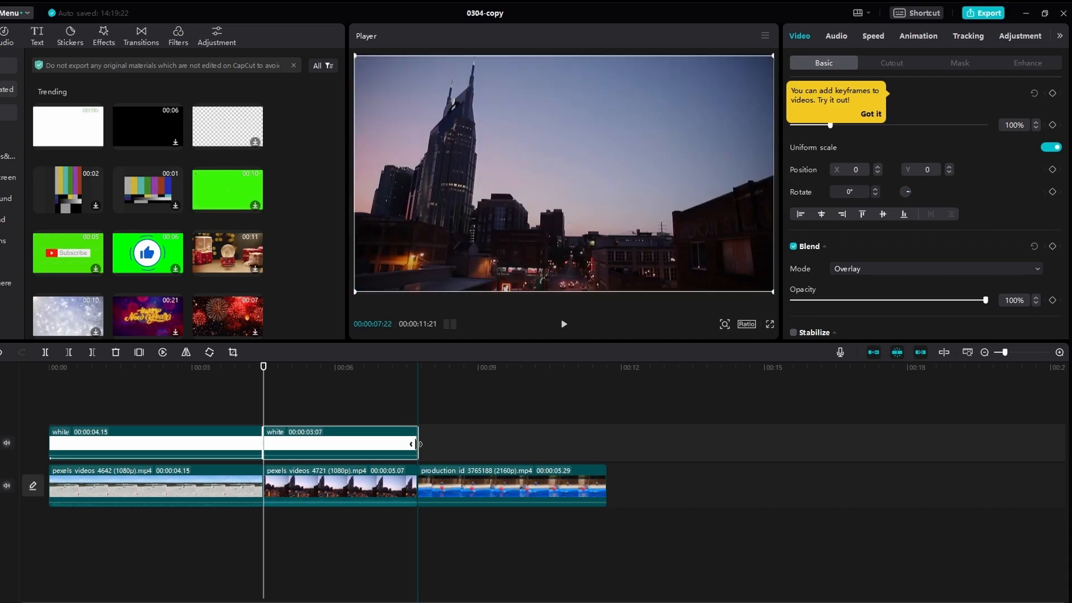
left_click(437, 369)
left_click(417, 370)
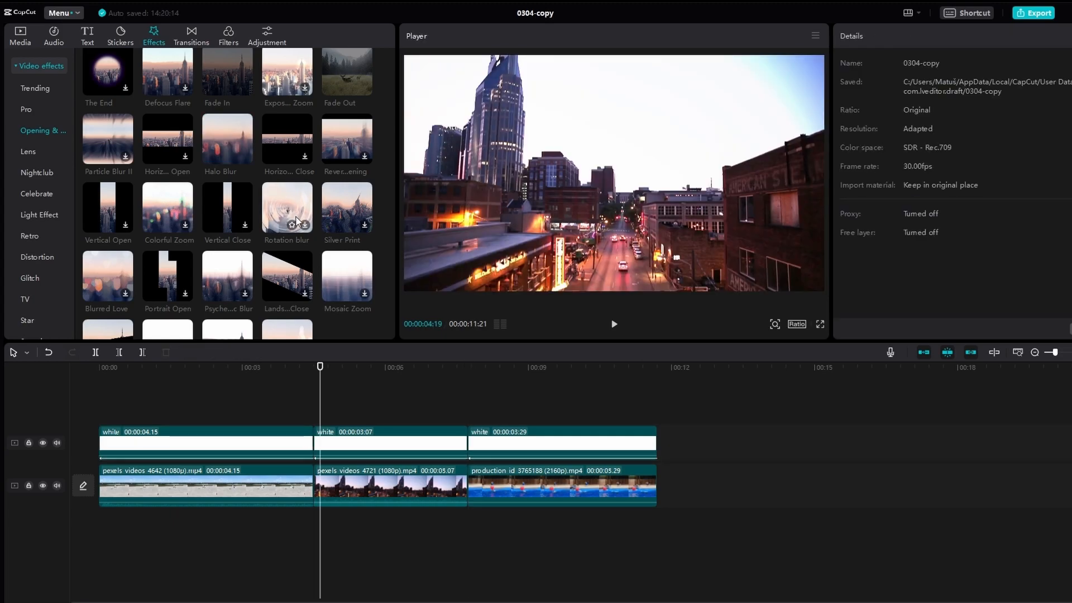
Step: Add the Halo Blur effect above the first white clip, stretch it to the airplane clip's length, and set its speed to 100
left_click_drag(229, 154, 162, 416)
left_click(211, 418)
left_click_drag(240, 413, 311, 415)
left_click_drag(310, 419, 310, 419)
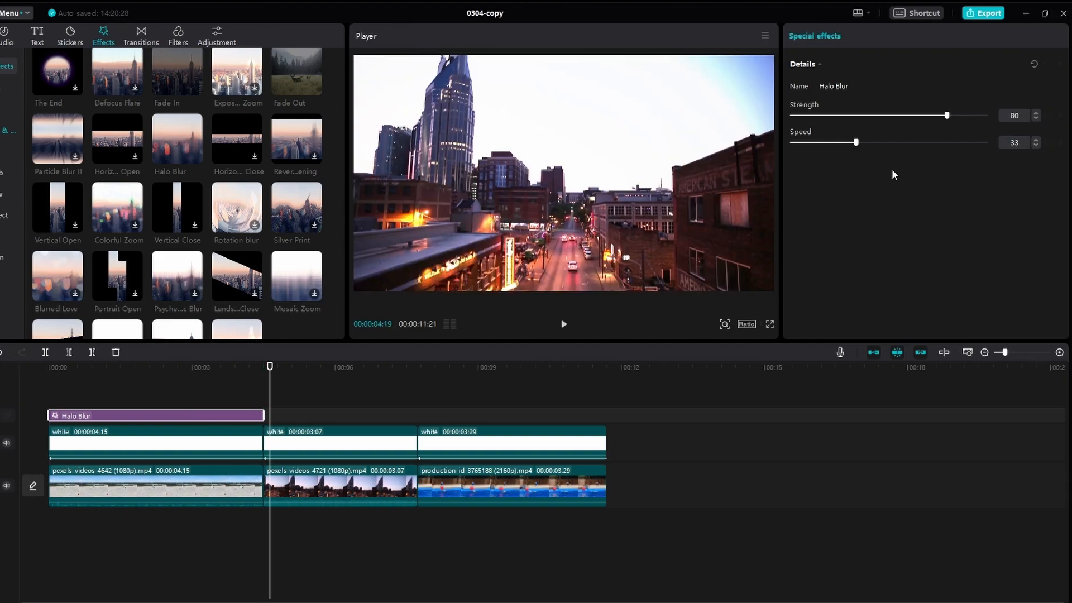
left_click_drag(906, 143, 1036, 142)
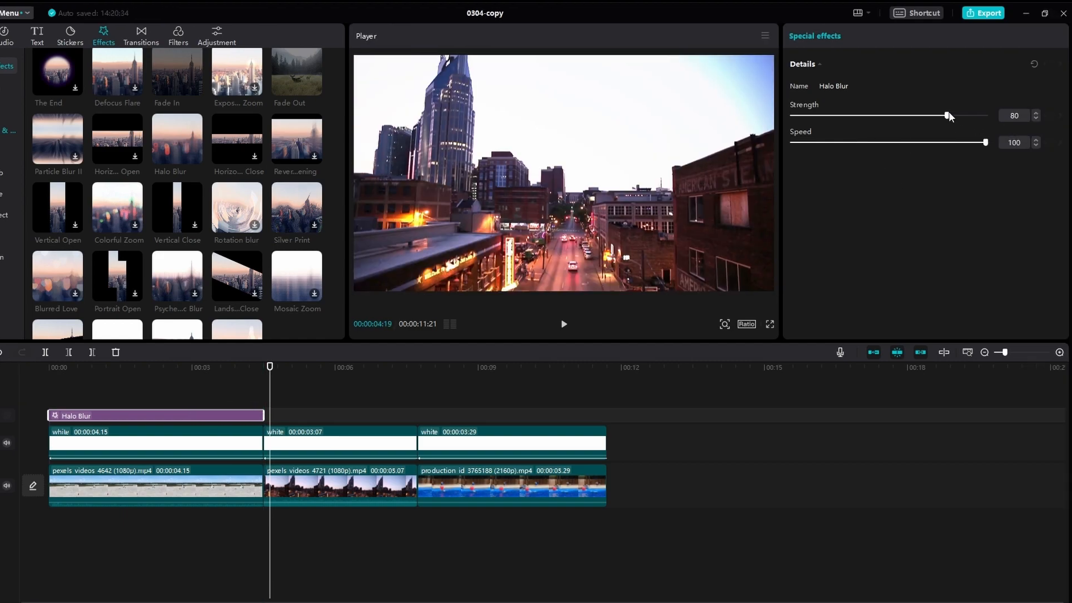
Step: Set the Halo Blur strength to 32, then paste a copy above the city street clip trimmed to that clip's length
left_click_drag(949, 116, 857, 123)
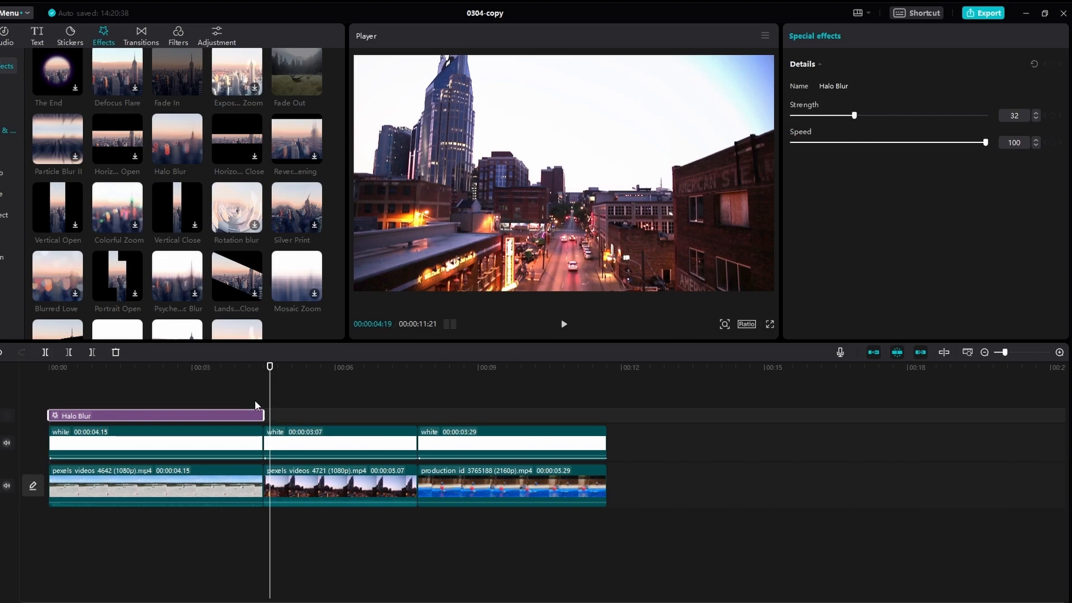
left_click(264, 369)
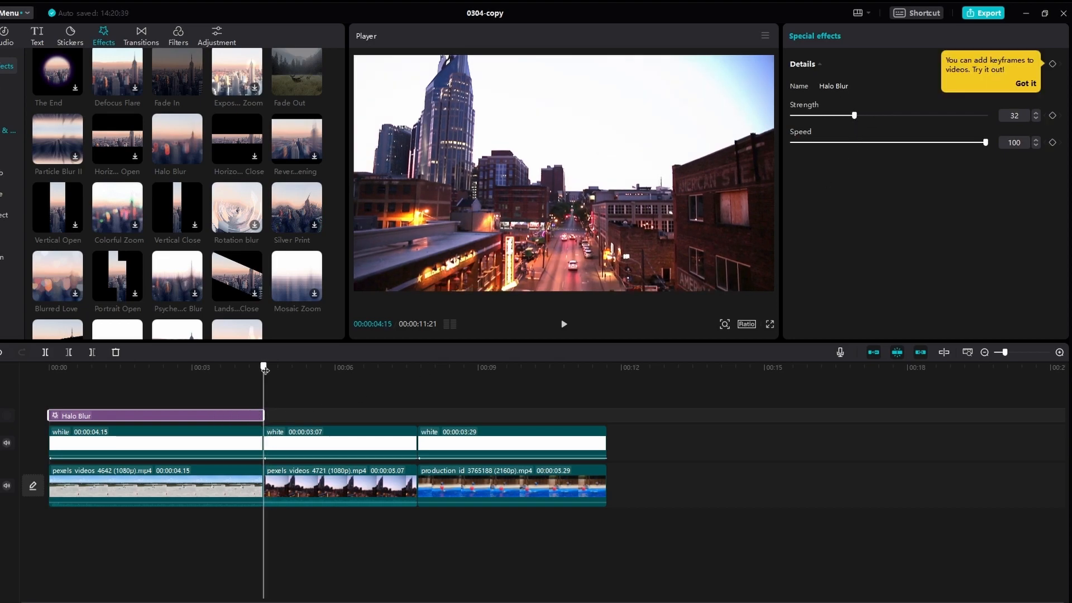
key("ctrl+c")
key("ctrl+v")
left_click_drag(478, 415, 413, 415)
left_click_drag(263, 368, 245, 368)
key("space")
Step: Paste another Halo Blur copy at the dolphin clip's start and trim it to the end of that clip
left_click(417, 368)
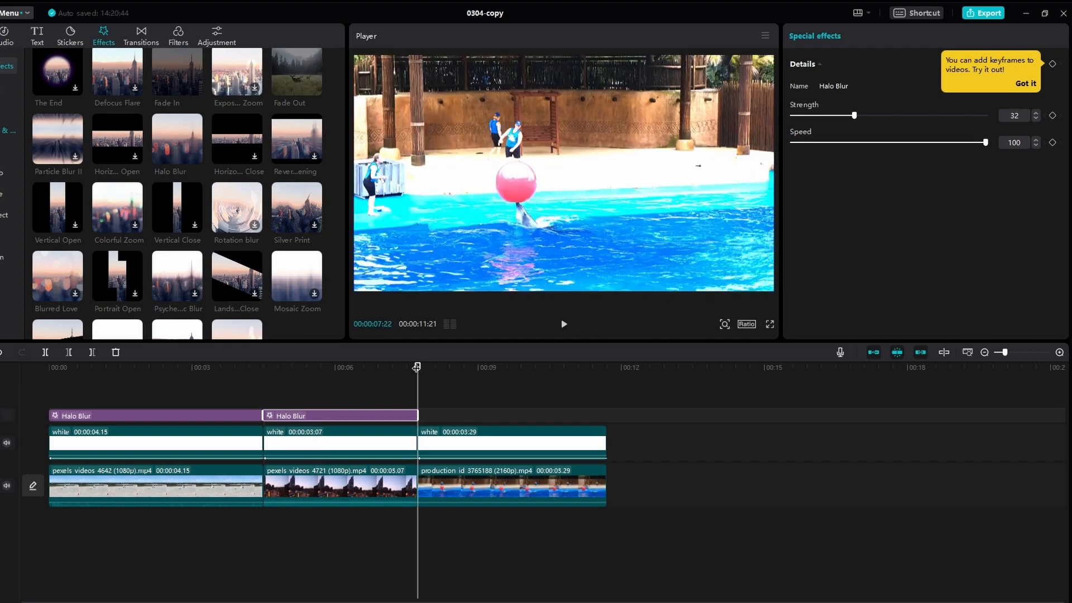
key("ctrl+v")
left_click_drag(625, 414, 604, 423)
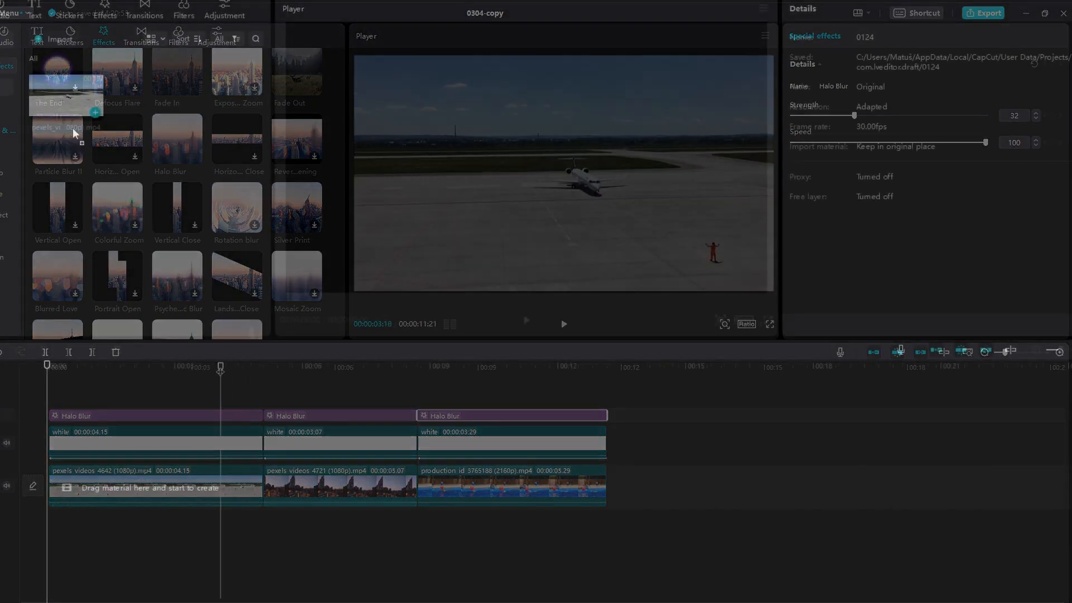
Step: Add the airplane video to the timeline and set up a still frame export named NAME at 00:00:02:20
left_click_drag(74, 132, 55, 485)
left_click_drag(47, 368, 97, 366)
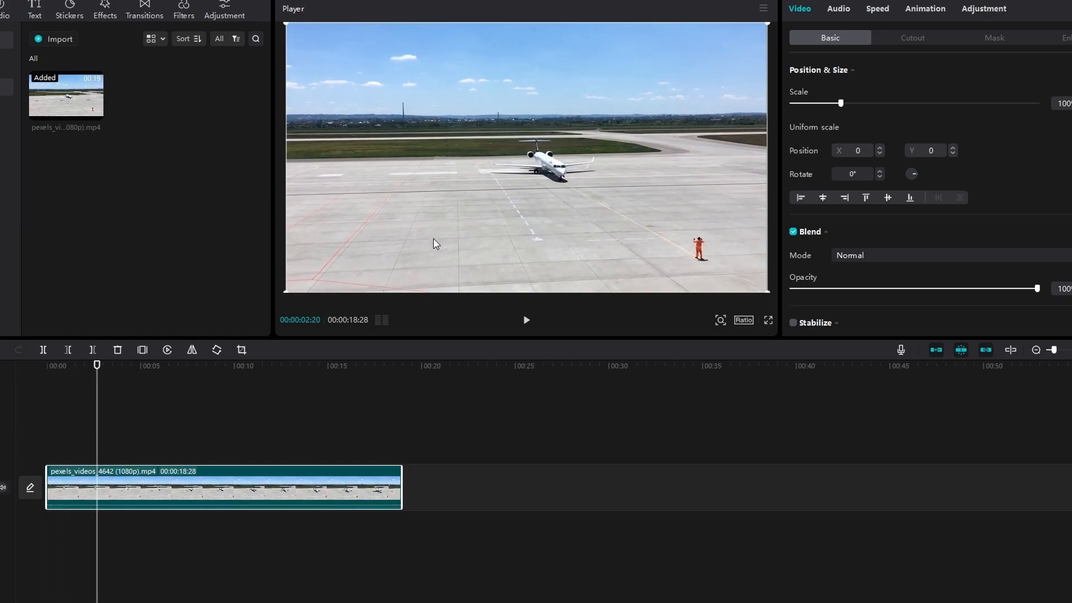
left_click(763, 9)
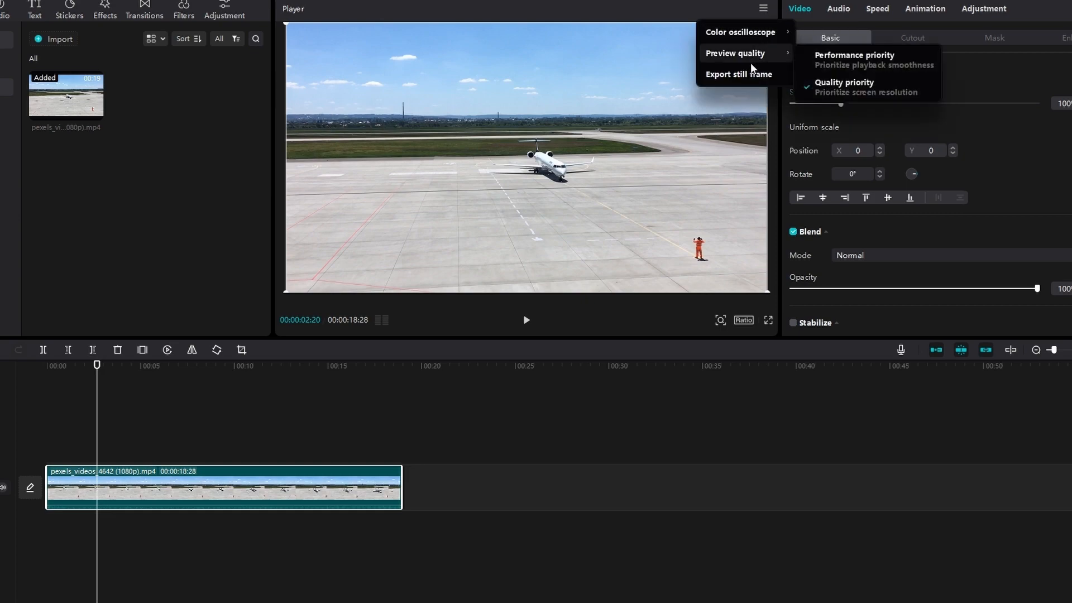
left_click(724, 76)
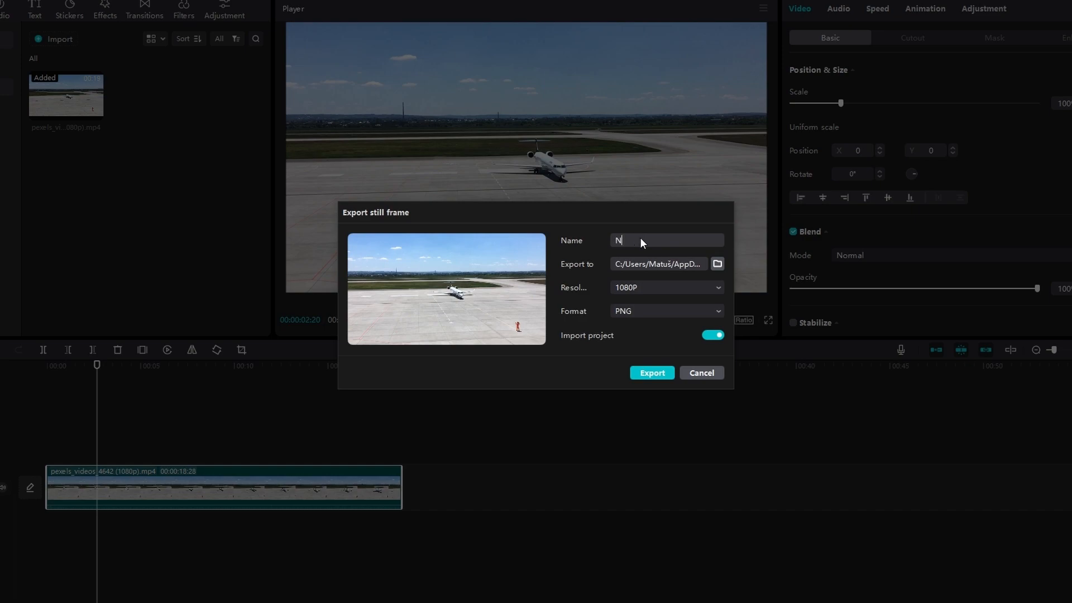
Step: Check the available resolution and format options for the still frame export
left_click(667, 288)
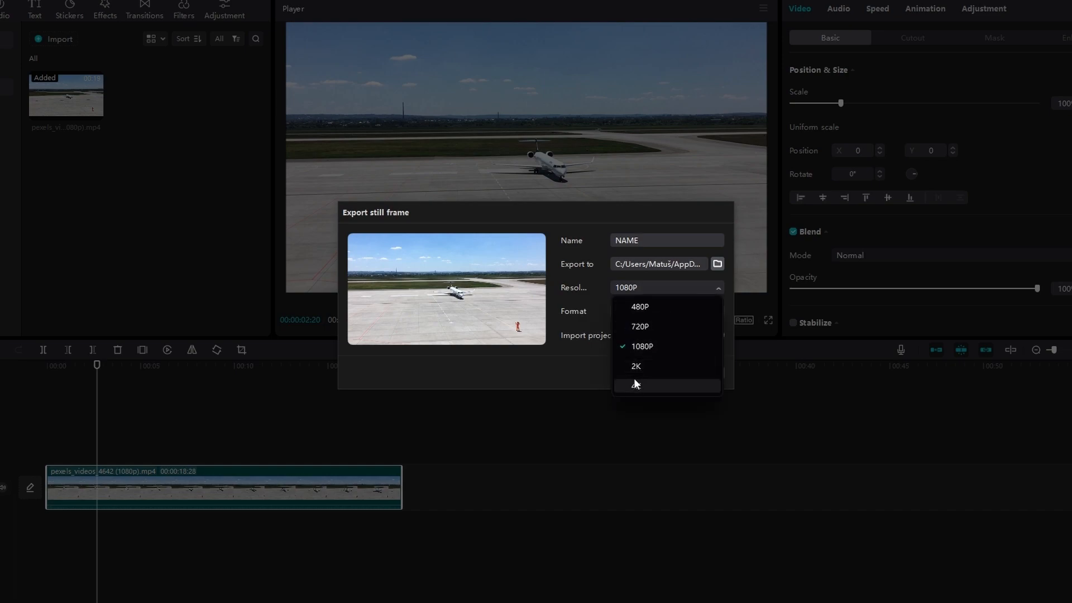
left_click(575, 343)
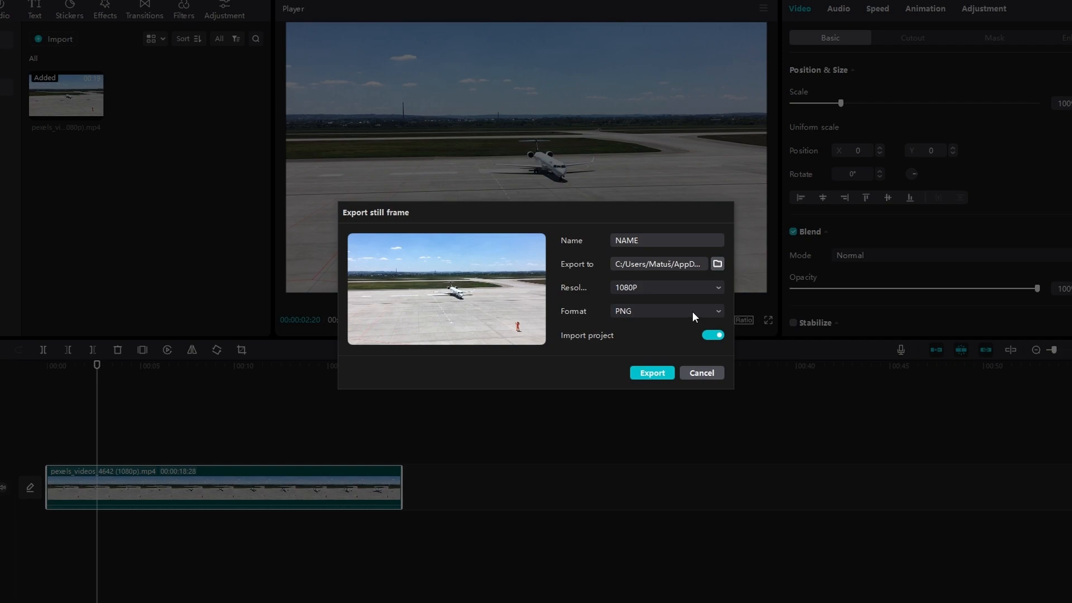
left_click(692, 310)
left_click(583, 339)
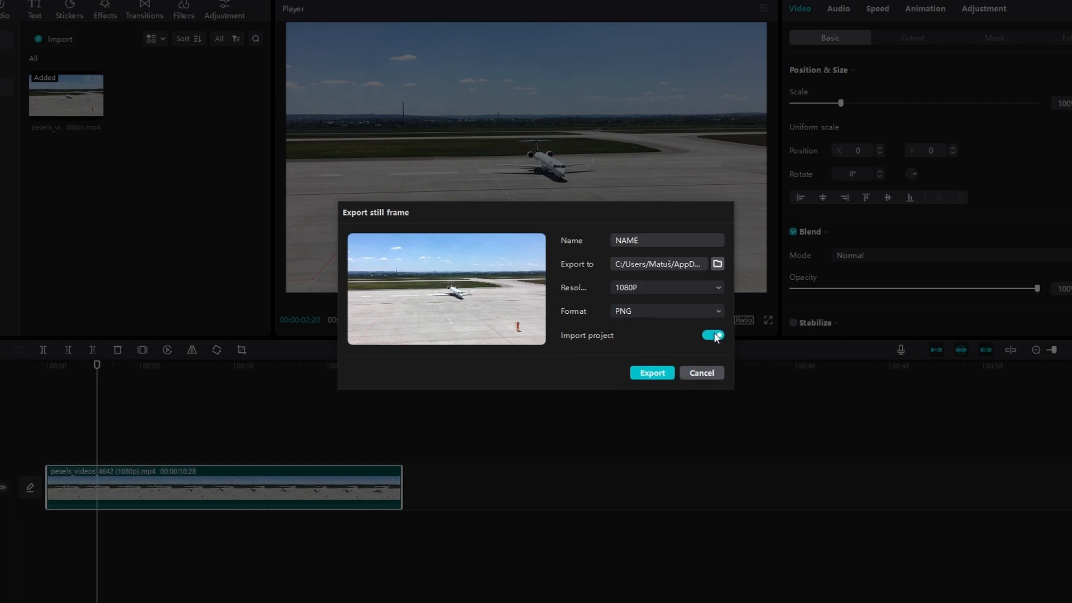
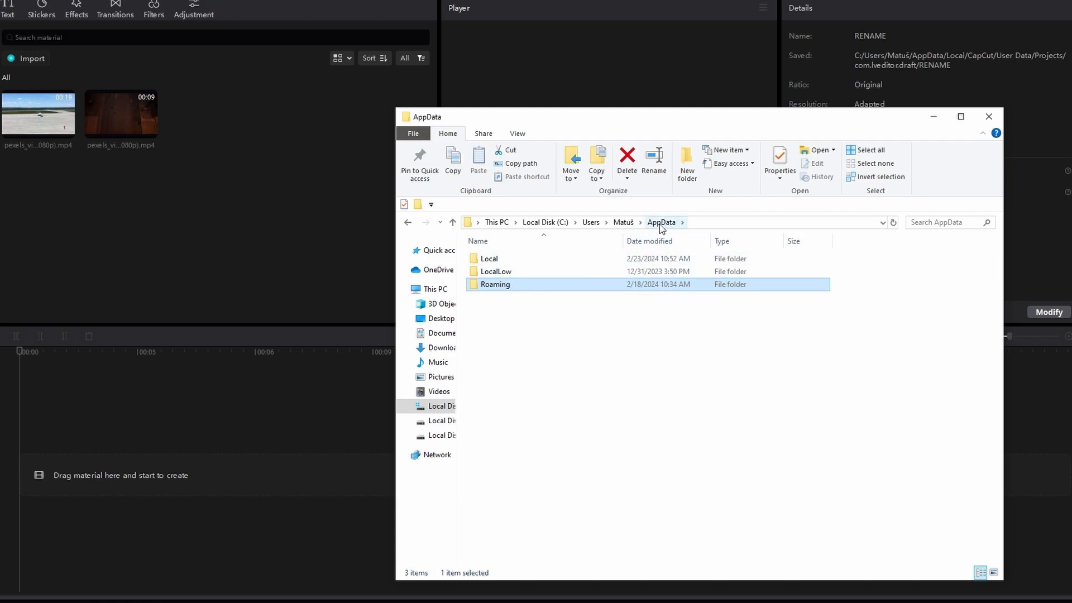
Step: Open the Videos folder inside the CapCut folder under AppData\Local
double_click(572, 261)
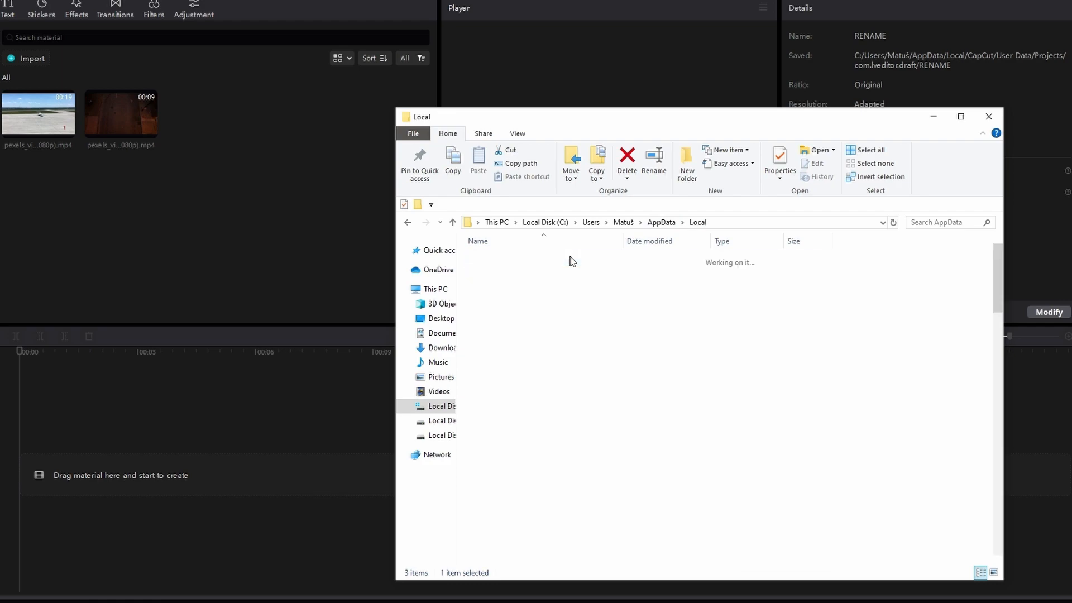
scroll(646, 343, "down", 5)
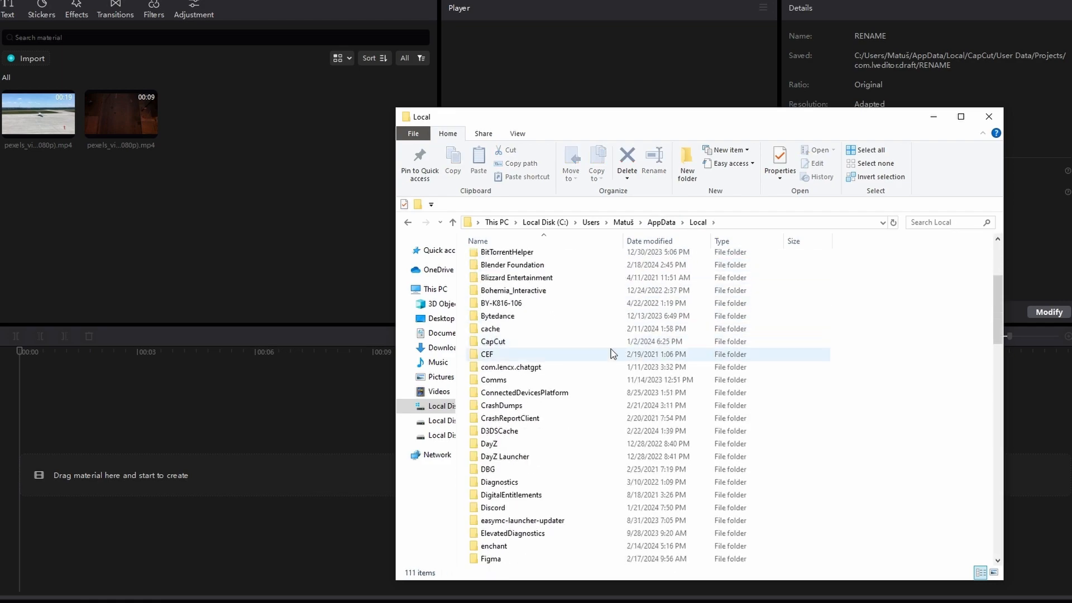
left_click(524, 343)
double_click(527, 347)
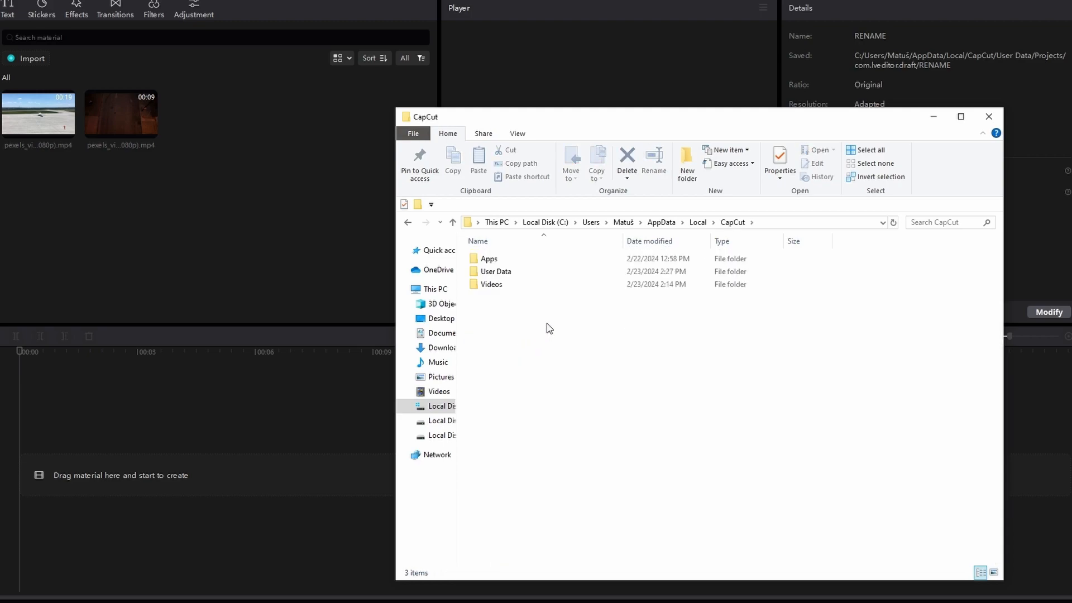
double_click(522, 287)
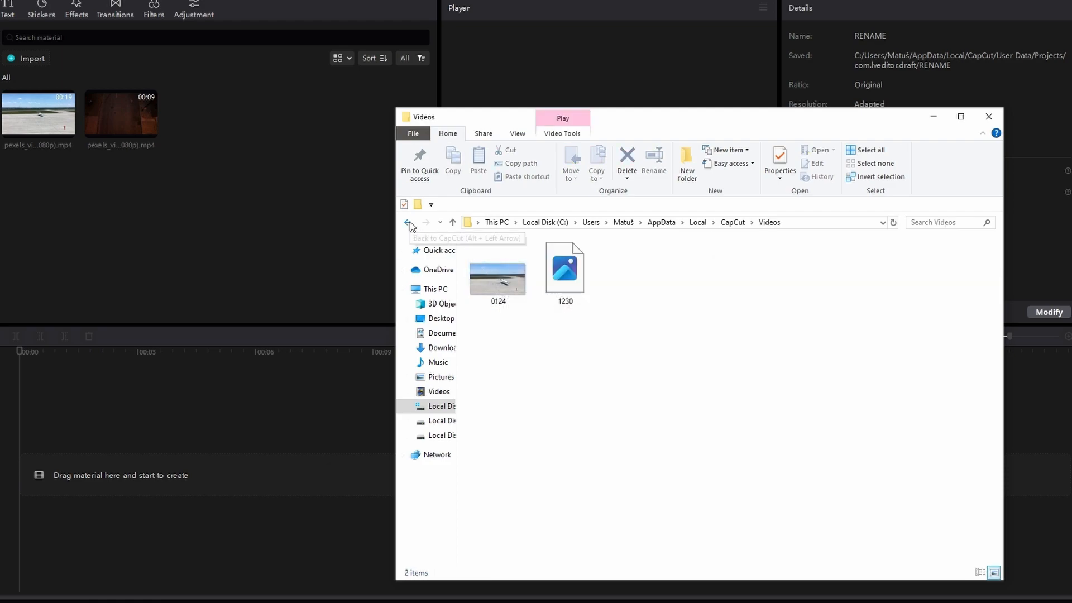
Step: Return to the CapCut folder and pin its Videos subfolder to Quick access
left_click_drag(609, 345, 524, 320)
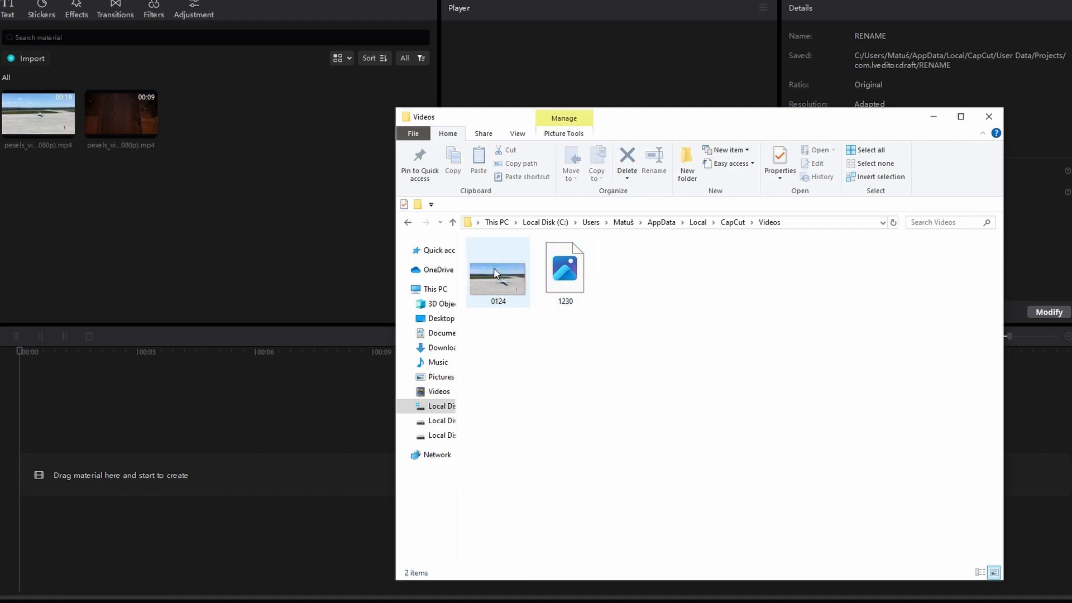
left_click(408, 223)
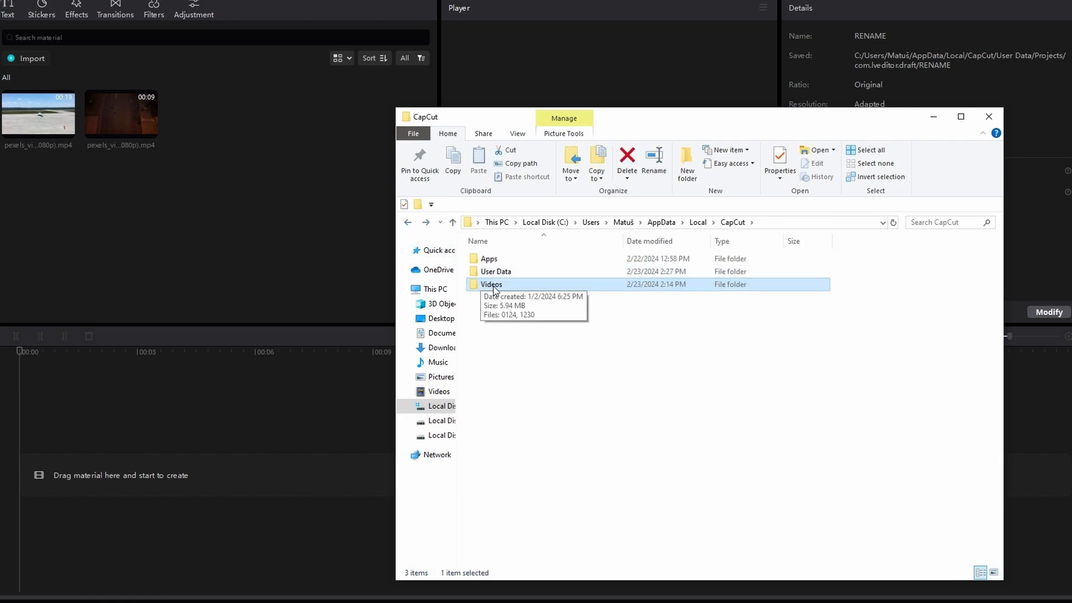
left_click_drag(496, 290, 437, 257)
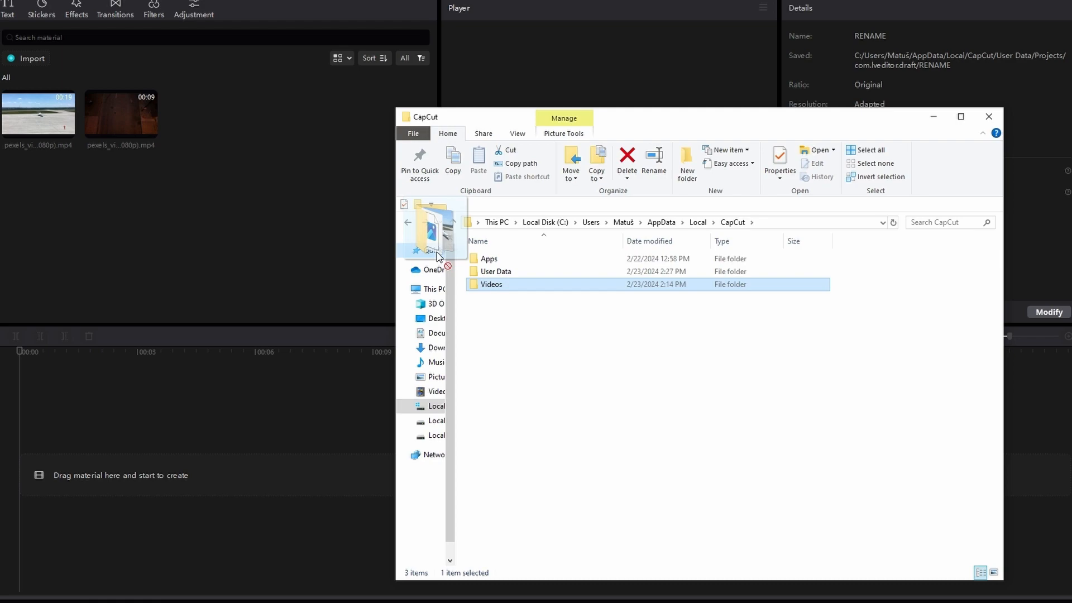
left_click_drag(438, 256, 437, 256)
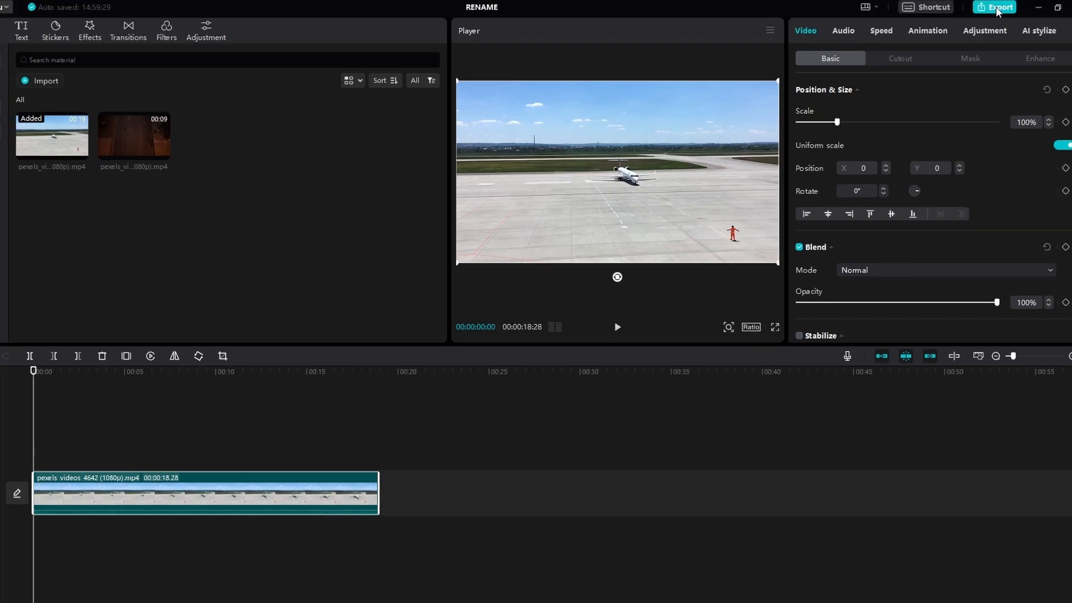
Step: Start exporting the airplane project and set the Desktop as the export location
left_click(998, 7)
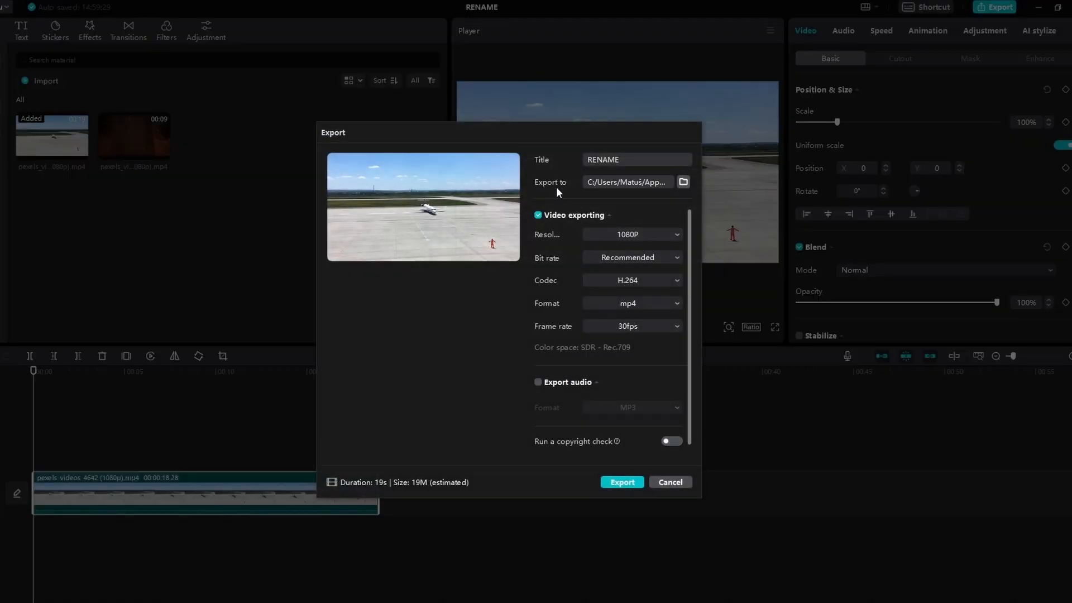
left_click(683, 183)
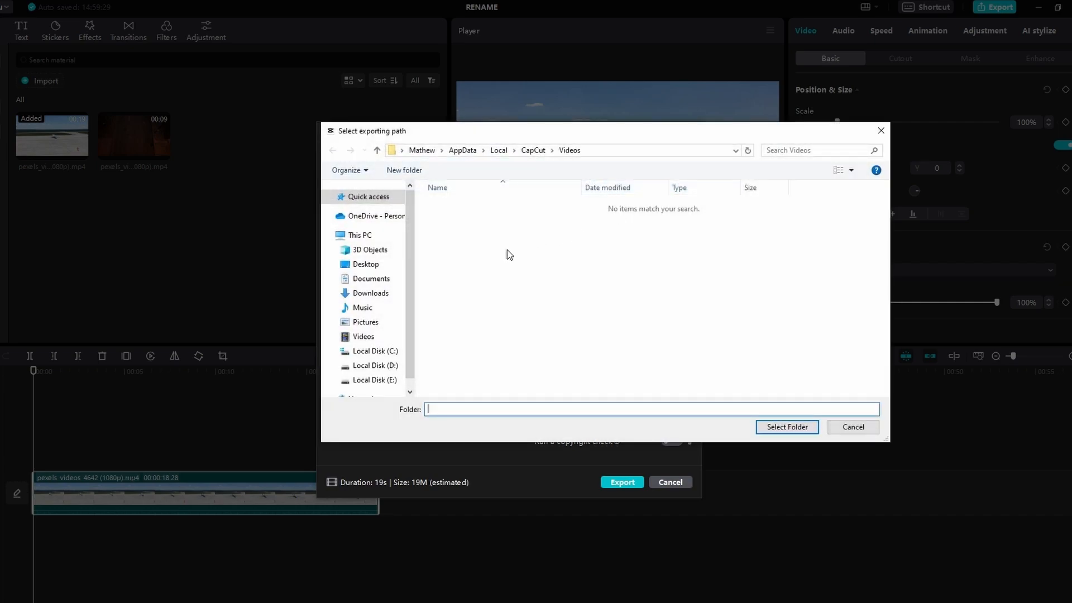
left_click(366, 264)
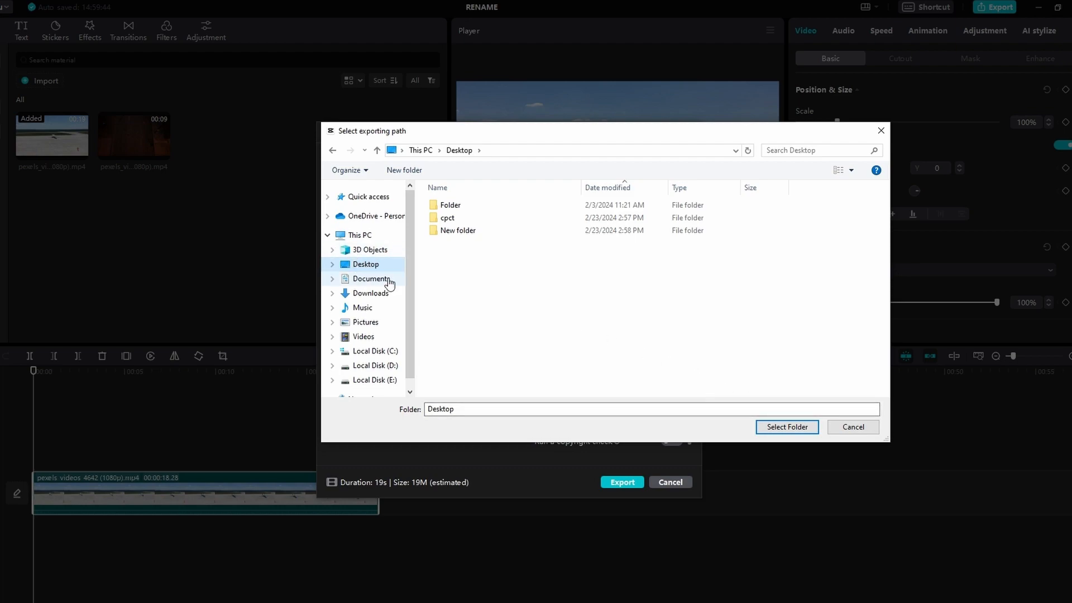
left_click(783, 431)
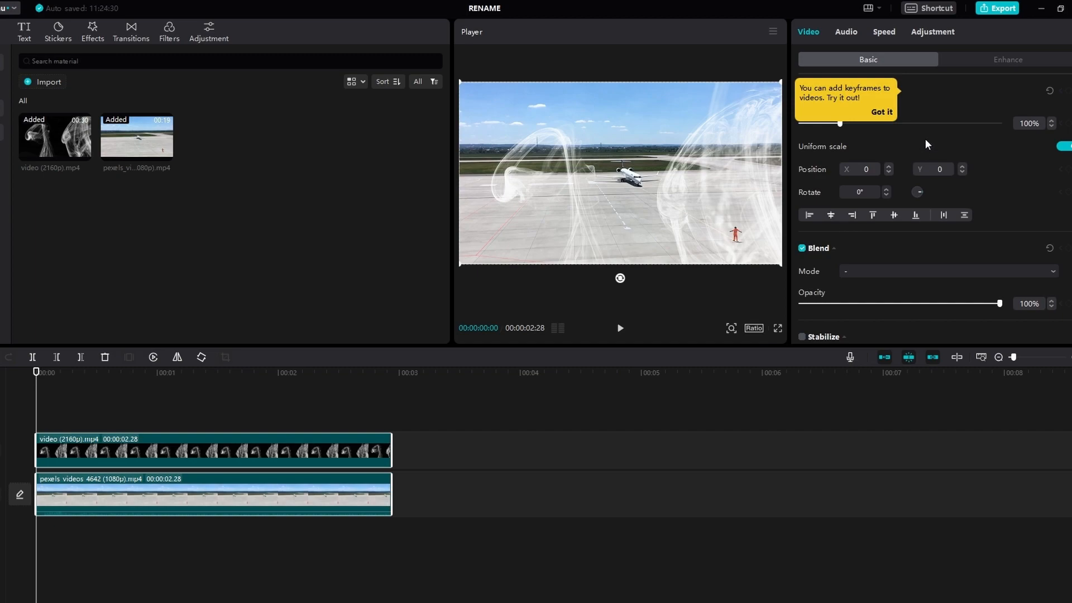
Step: Dismiss the keyframe tip and set up the smoke-overlay project's export with the title NEWNAME and the Desktop as destination
left_click(882, 113)
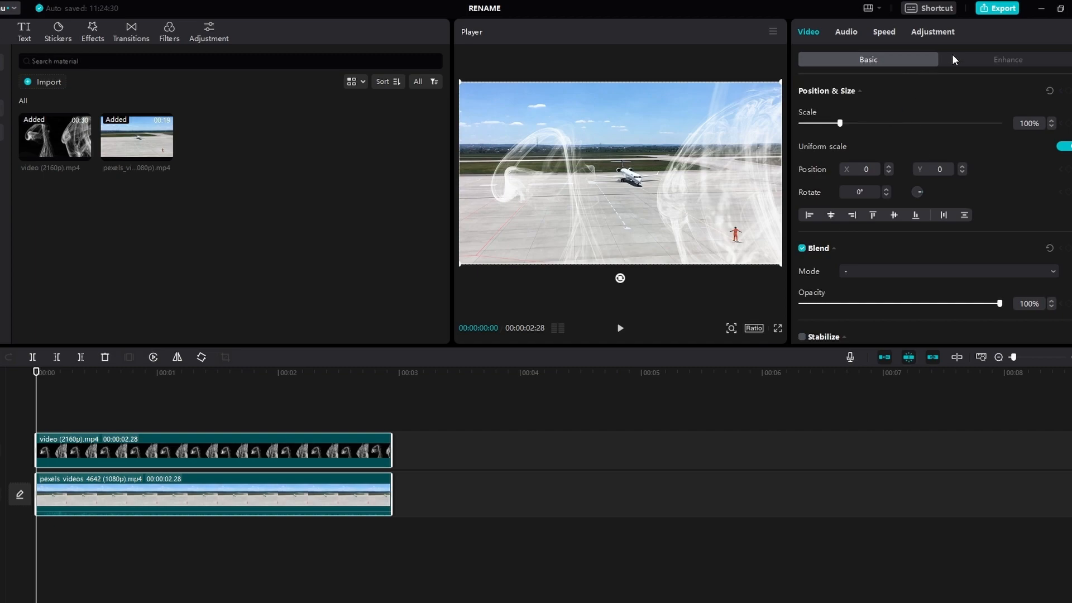
left_click(995, 9)
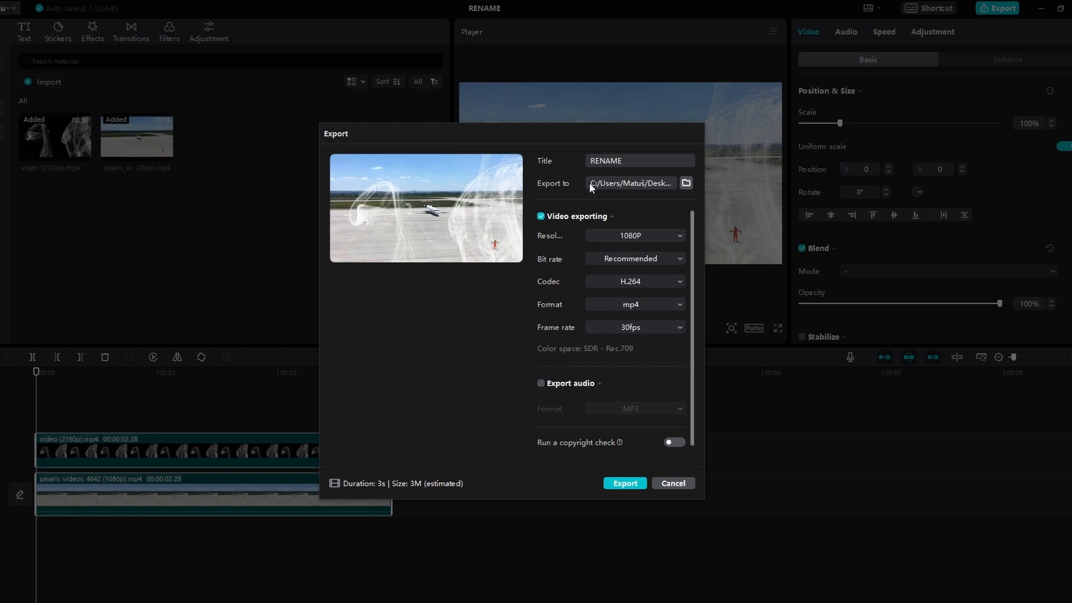
left_click(610, 159)
left_click(686, 183)
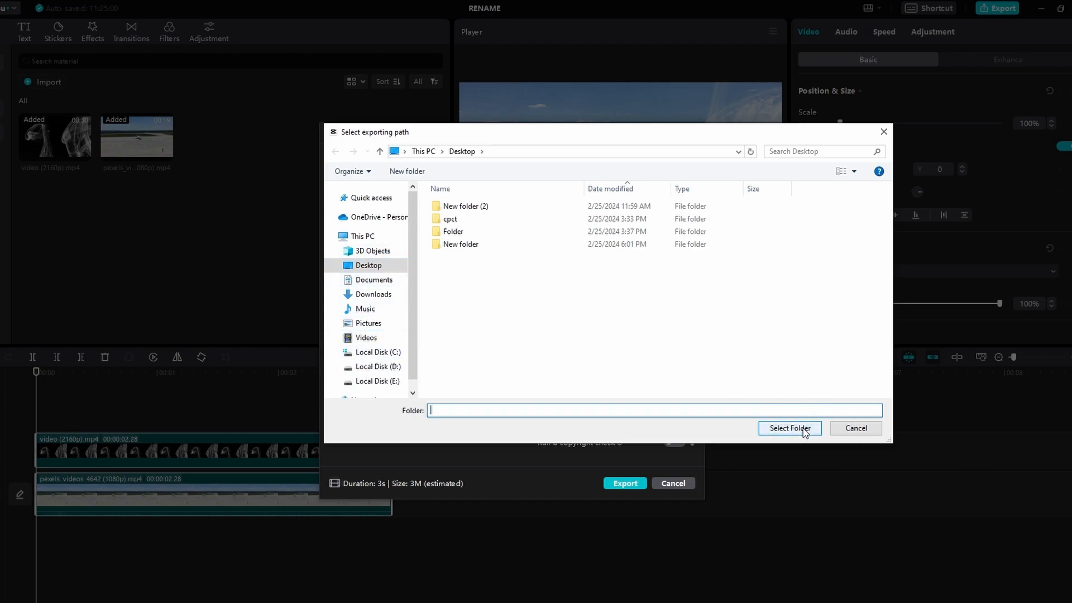
left_click(360, 266)
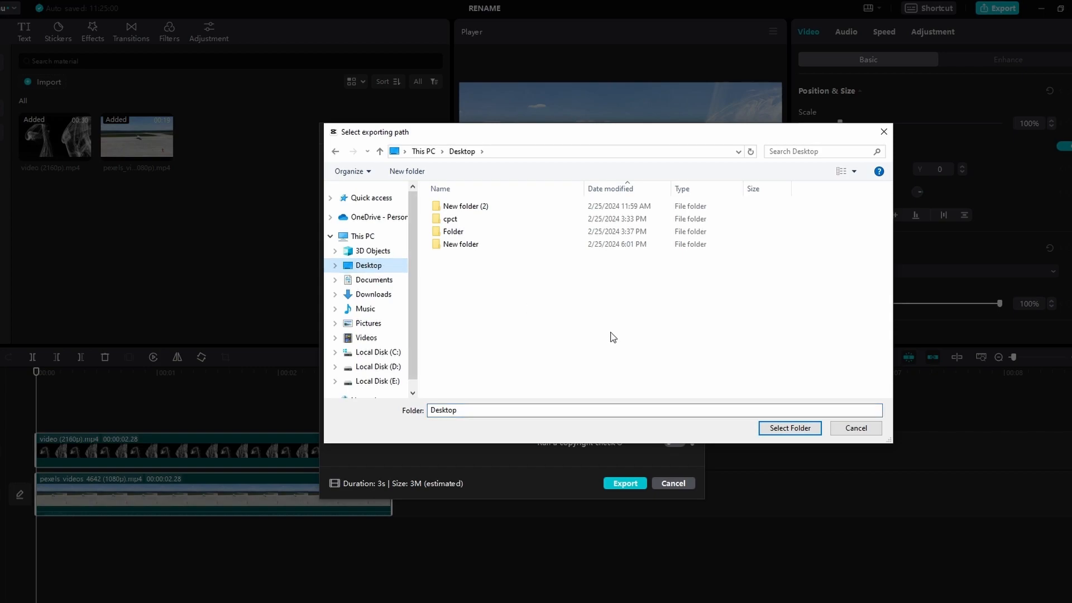
left_click(777, 426)
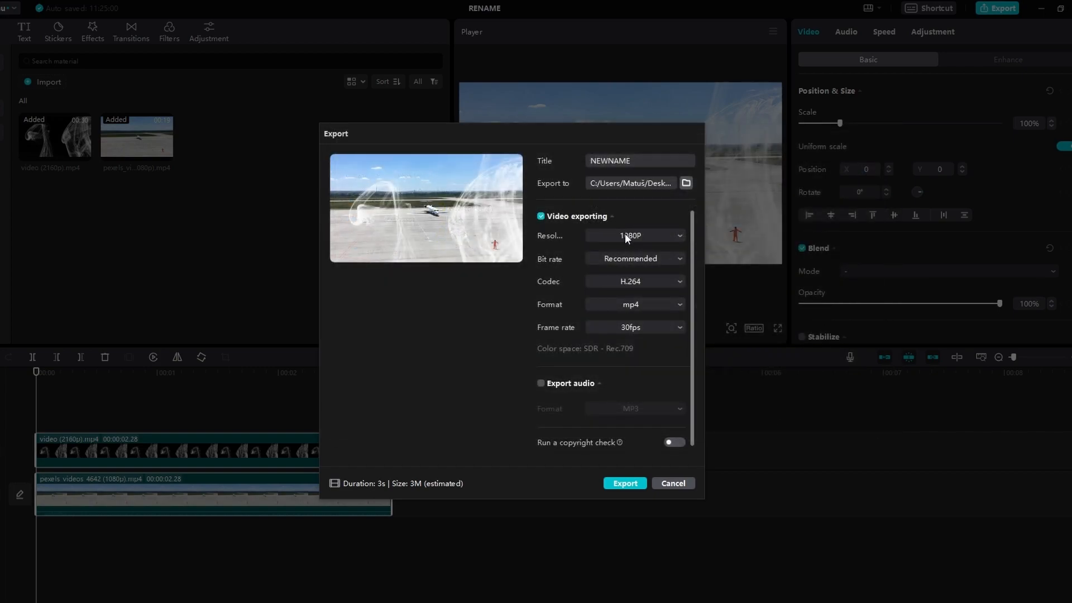
Step: Examine the available resolution, bit rate, codec and frame rate options for the video export
left_click(627, 234)
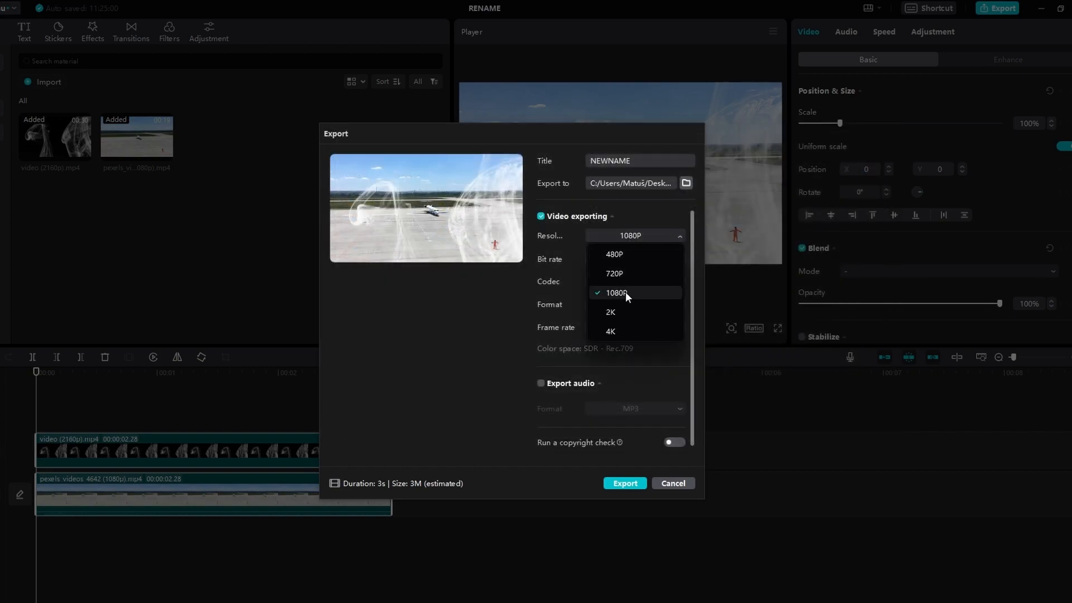
left_click(493, 291)
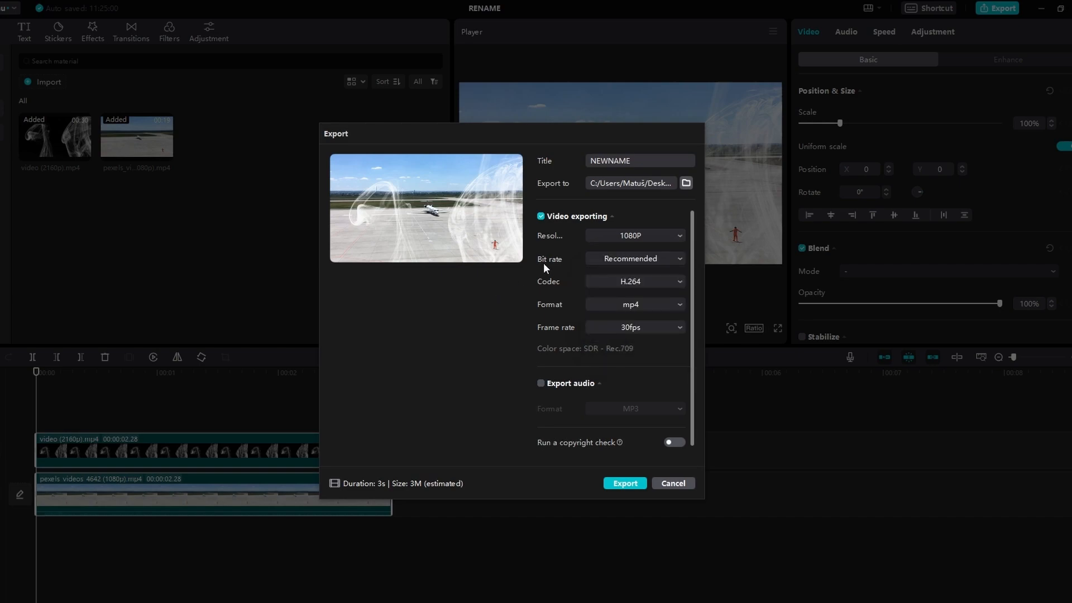
left_click(642, 233)
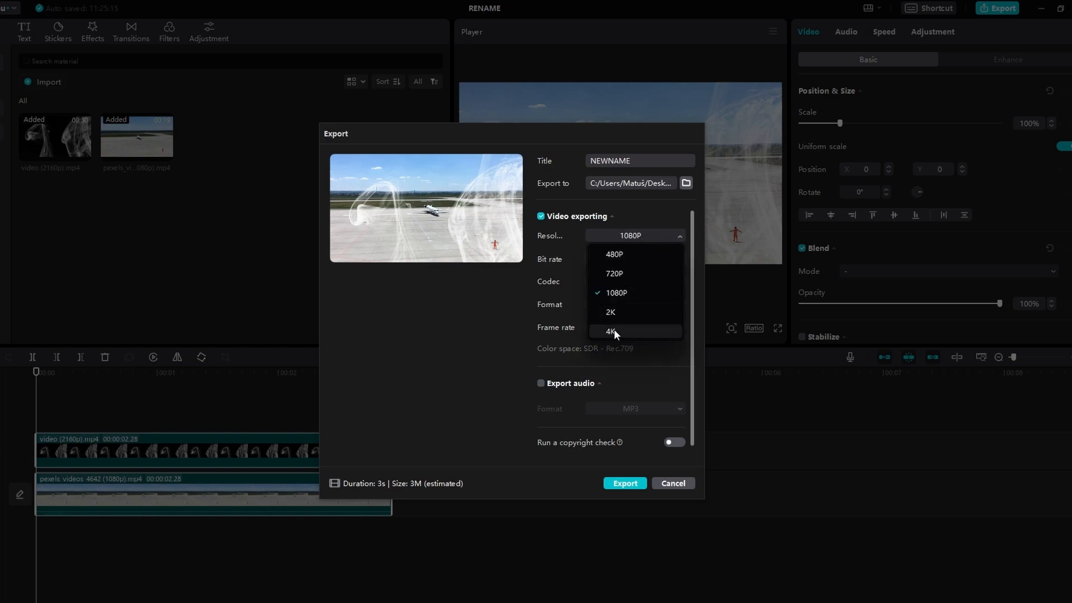
left_click(510, 302)
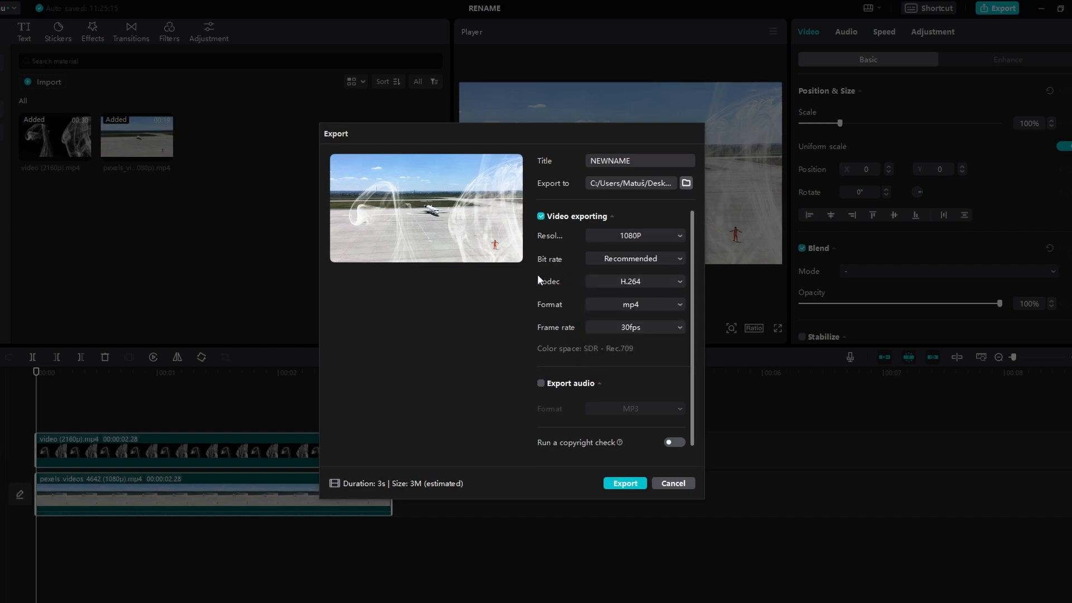
left_click(610, 258)
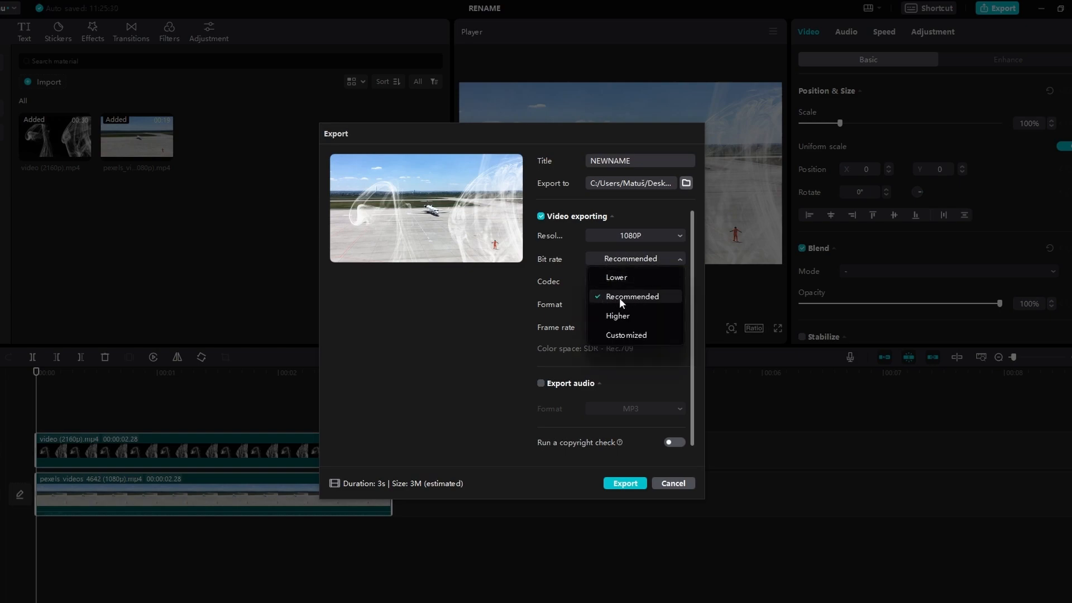
left_click(524, 295)
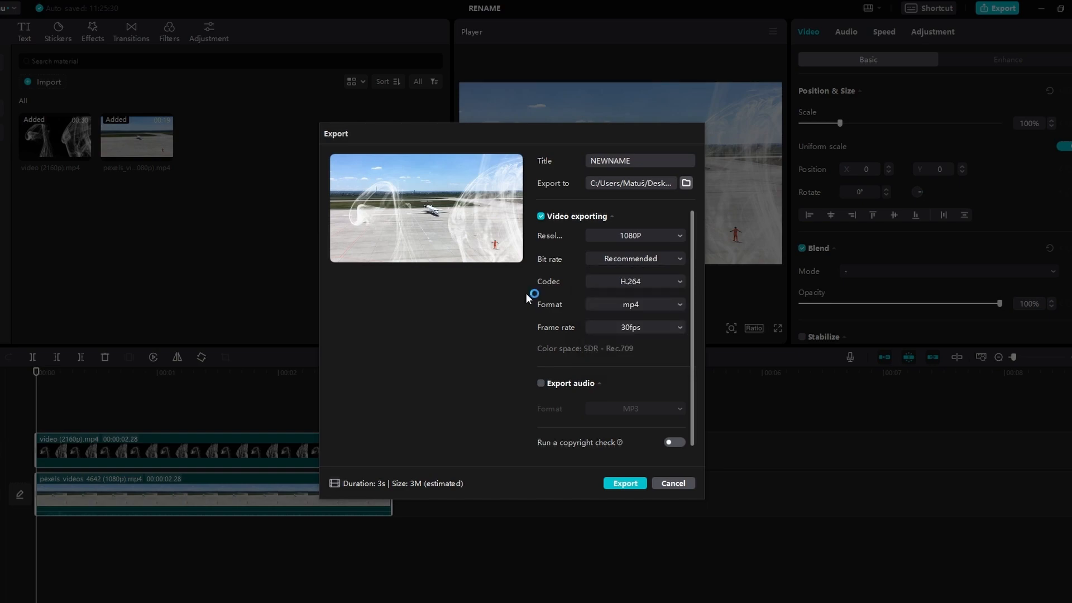
left_click(629, 281)
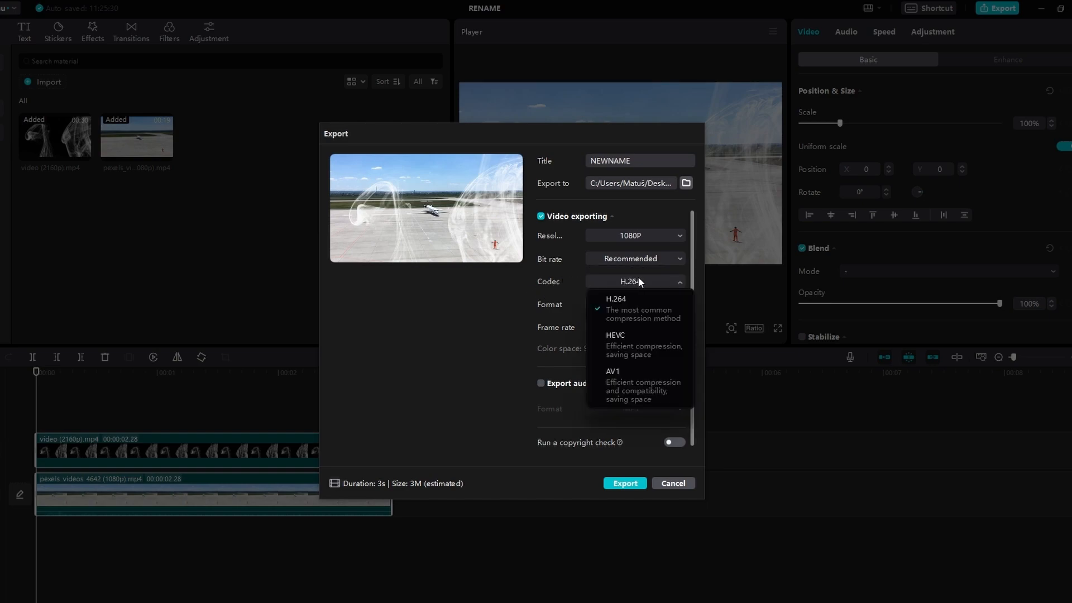
left_click(524, 304)
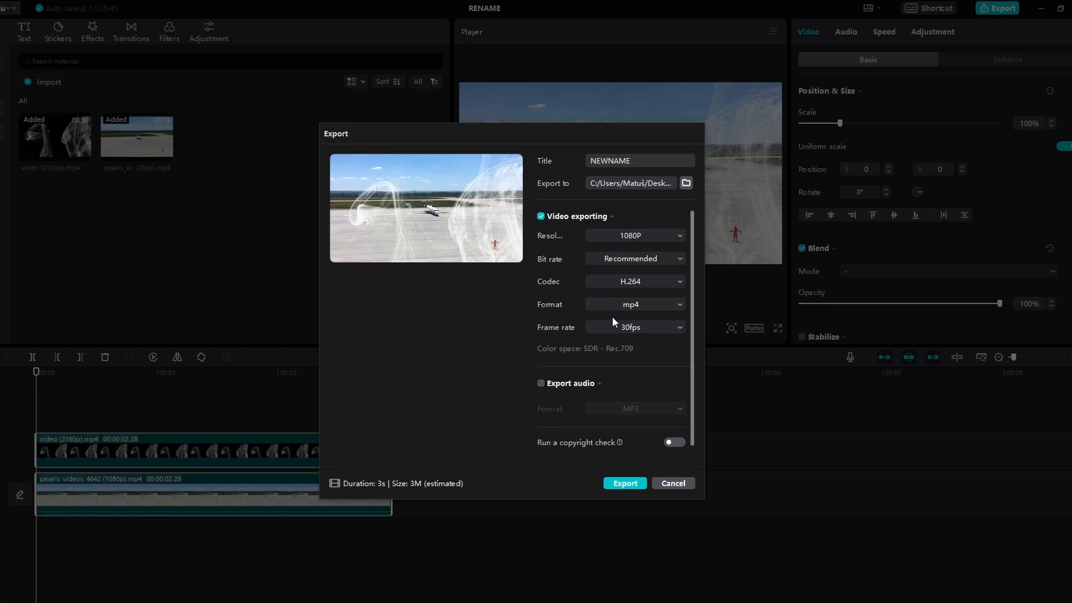
left_click(622, 326)
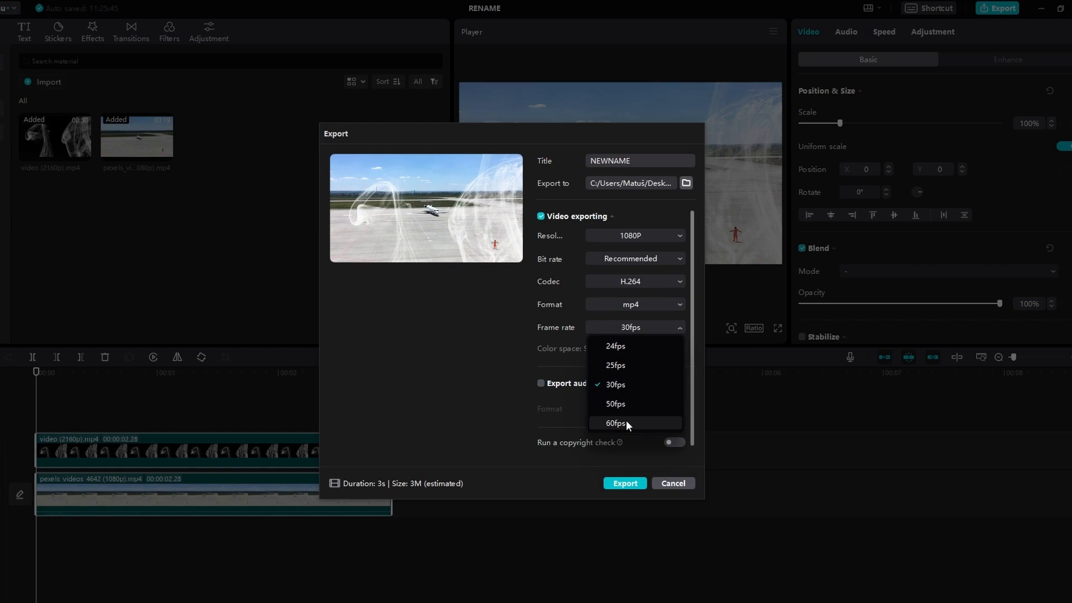
left_click(479, 355)
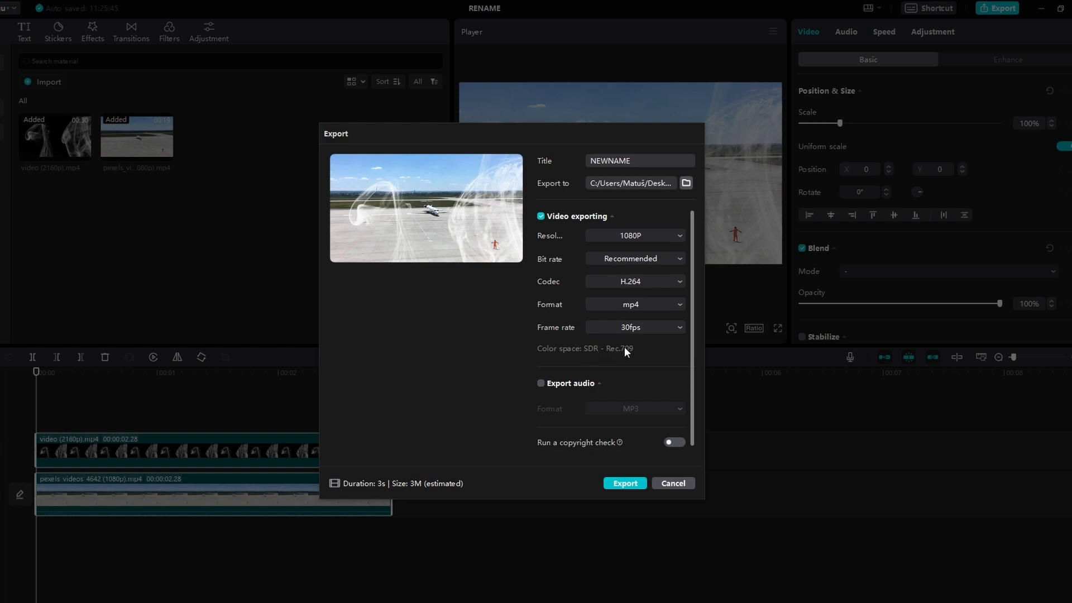
Step: Export the video with audio export enabled and open the folder where it is saved
left_click(541, 384)
left_click(624, 484)
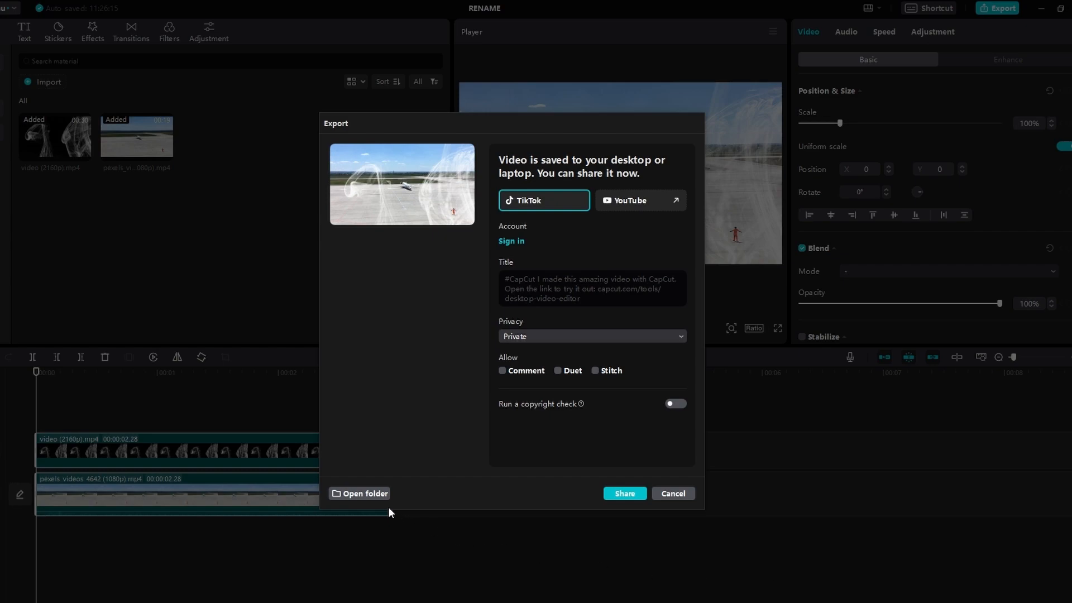
left_click(366, 493)
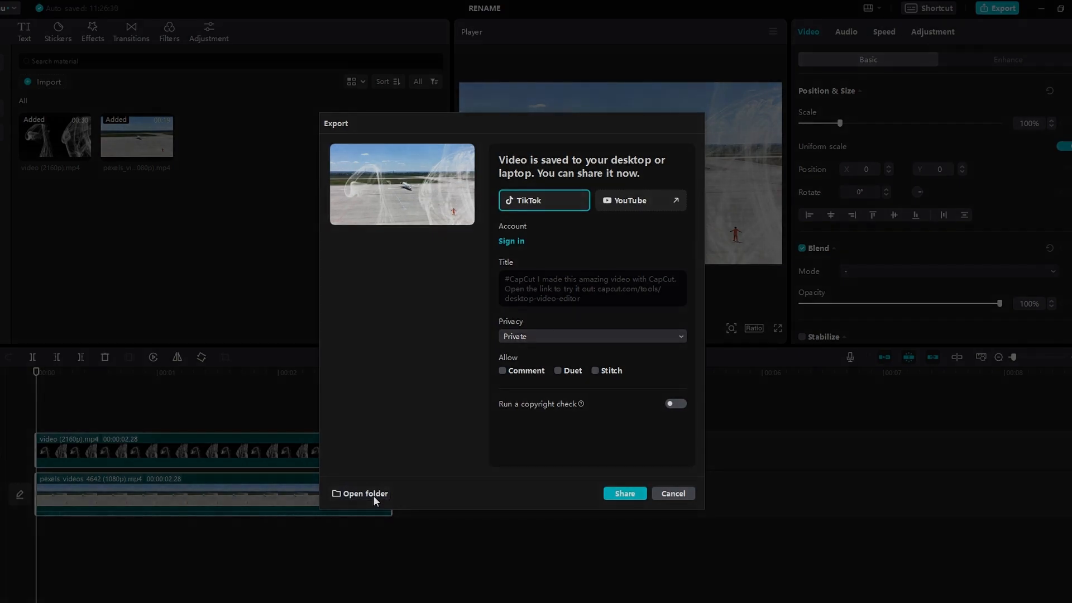